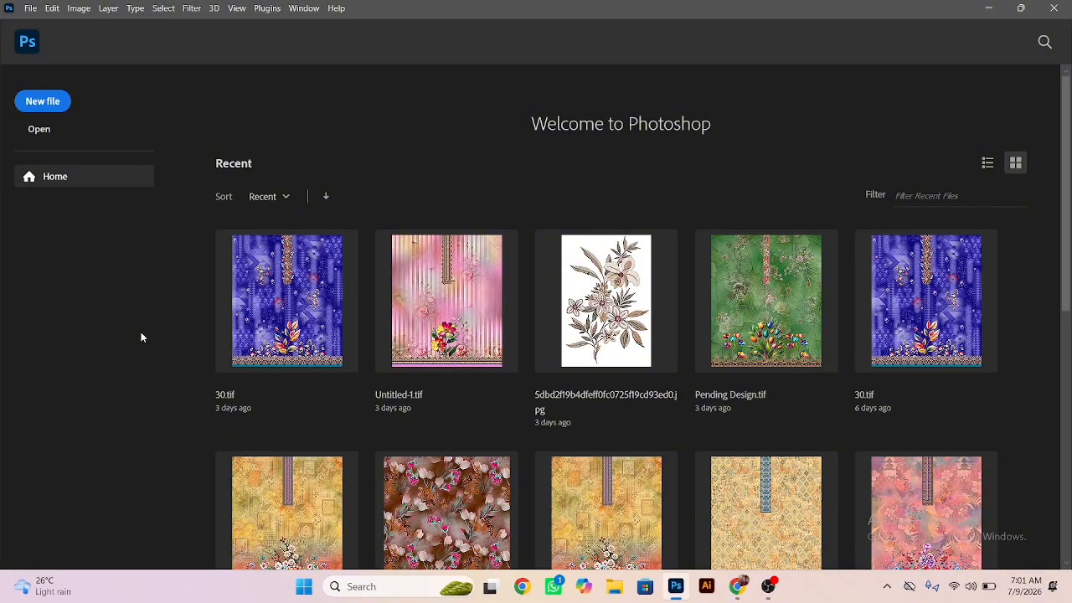
Step: Start a new document in inches with a width of 40 and a height of 48
{"action": "key", "text": "ctrl+n"}
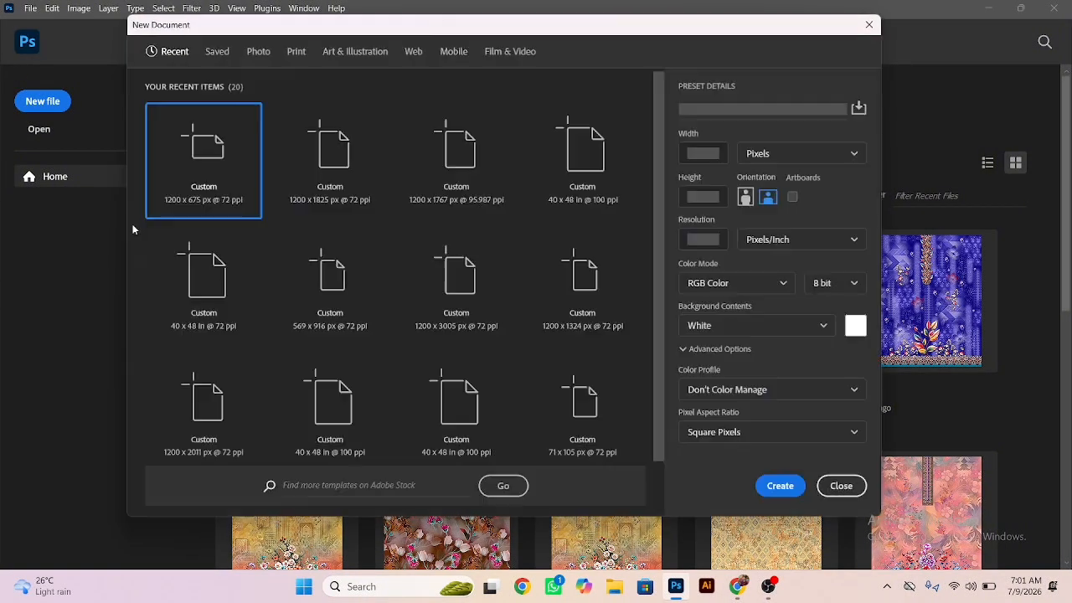
{"action": "left_click_drag", "start_coordinate": [573, 38], "coordinate": [579, 65]}
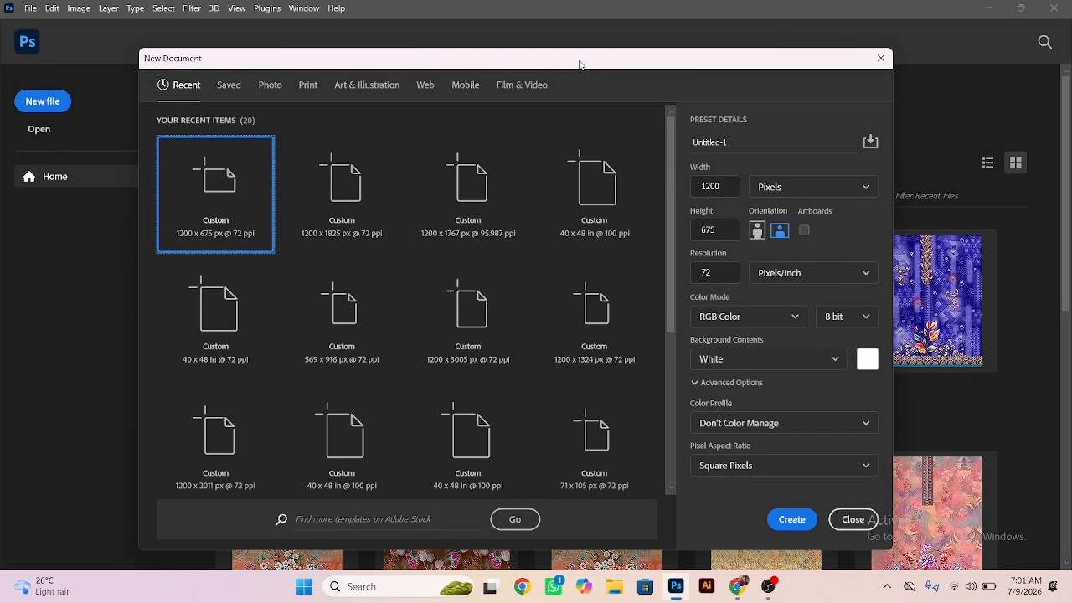
{"action": "left_click", "coordinate": [802, 186]}
{"action": "left_click", "coordinate": [796, 240]}
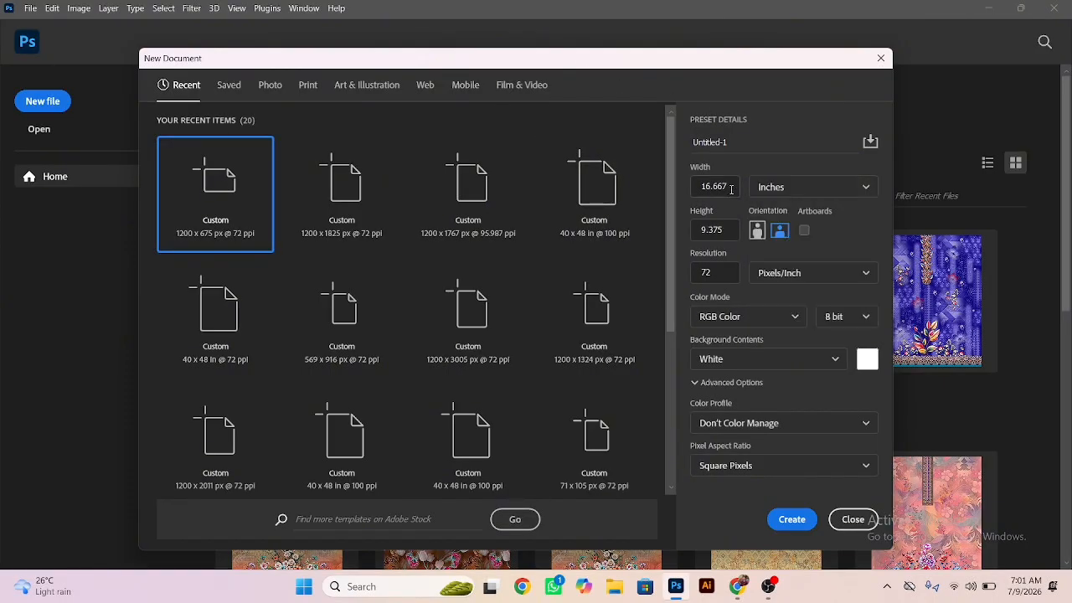
{"action": "left_click_drag", "start_coordinate": [731, 189], "coordinate": [693, 187]}
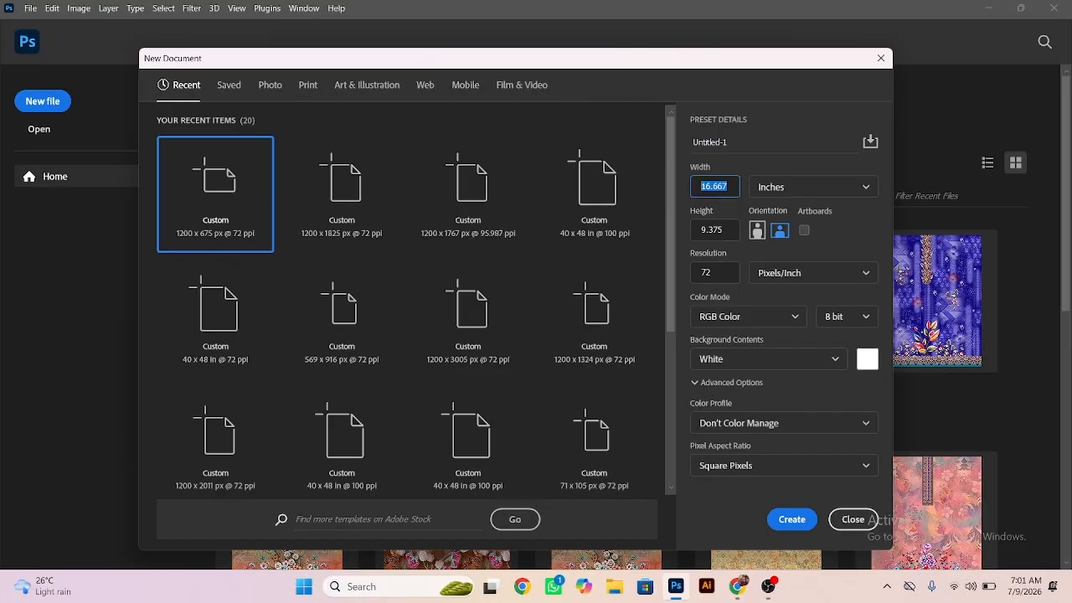
{"action": "type", "text": "40"}
{"action": "key", "text": "Tab"}
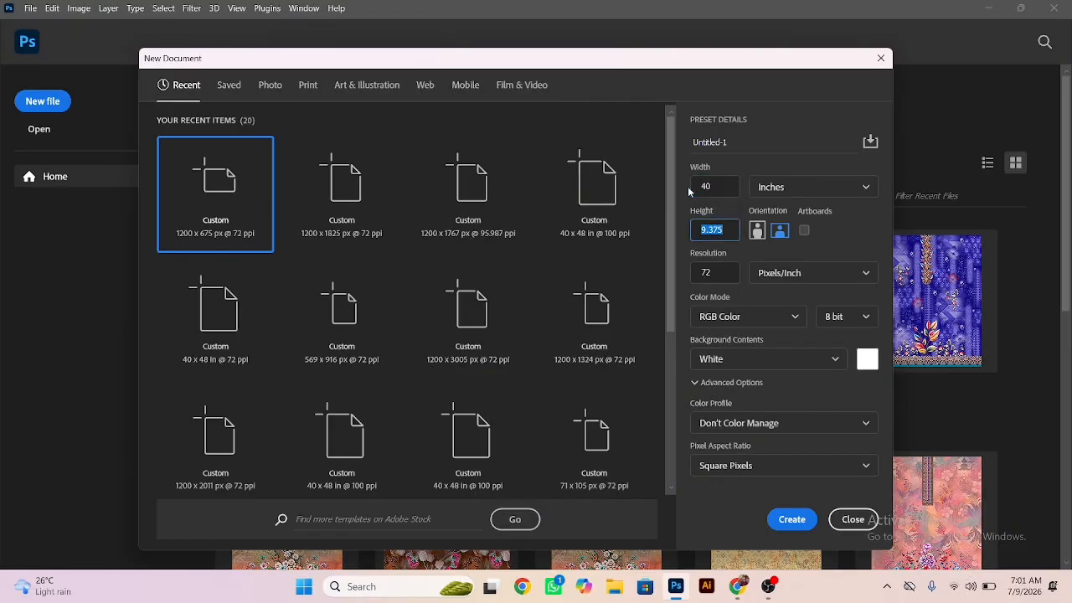
{"action": "type", "text": "48"}
{"action": "key", "text": "Tab"}
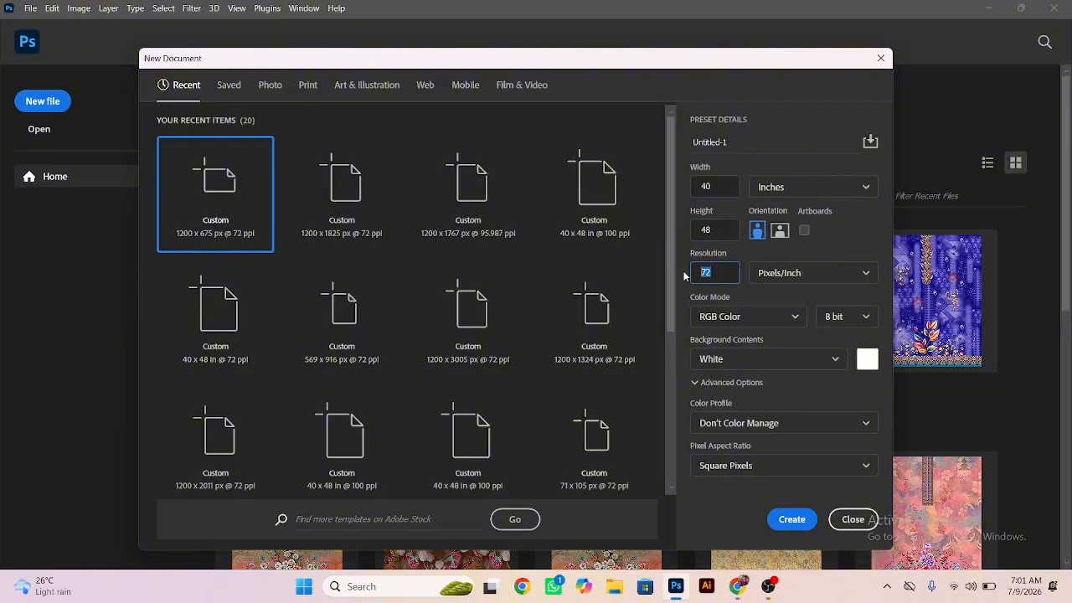
Step: Set the new document's resolution to 100 pixels/inch and create it
{"action": "left_click", "coordinate": [798, 270]}
{"action": "left_click", "coordinate": [721, 270]}
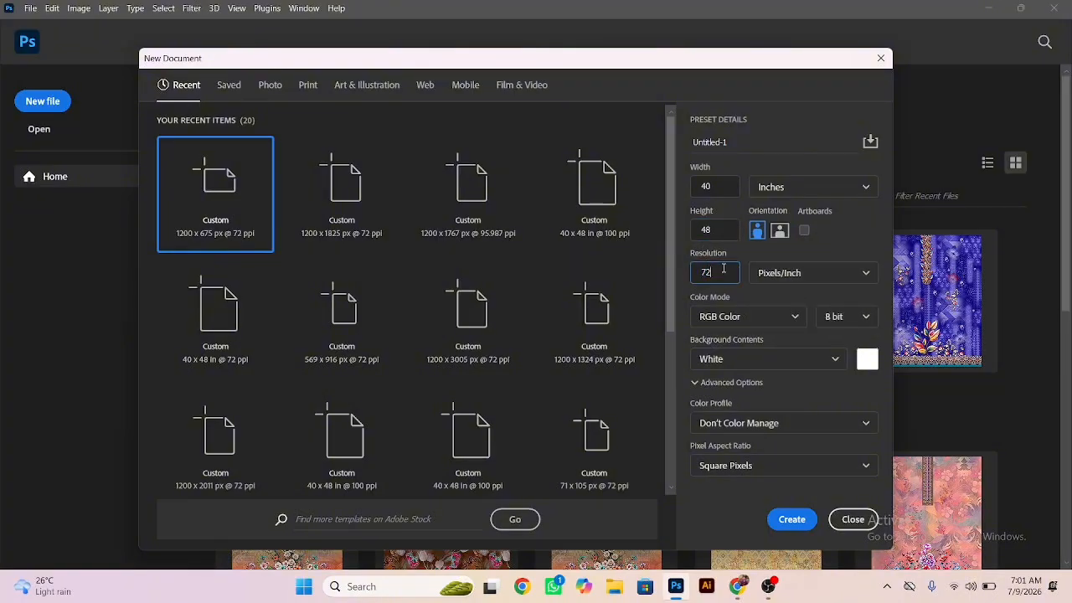
{"action": "left_click_drag", "start_coordinate": [712, 271], "coordinate": [697, 272]}
{"action": "type", "text": "100"}
{"action": "left_click", "coordinate": [791, 519]}
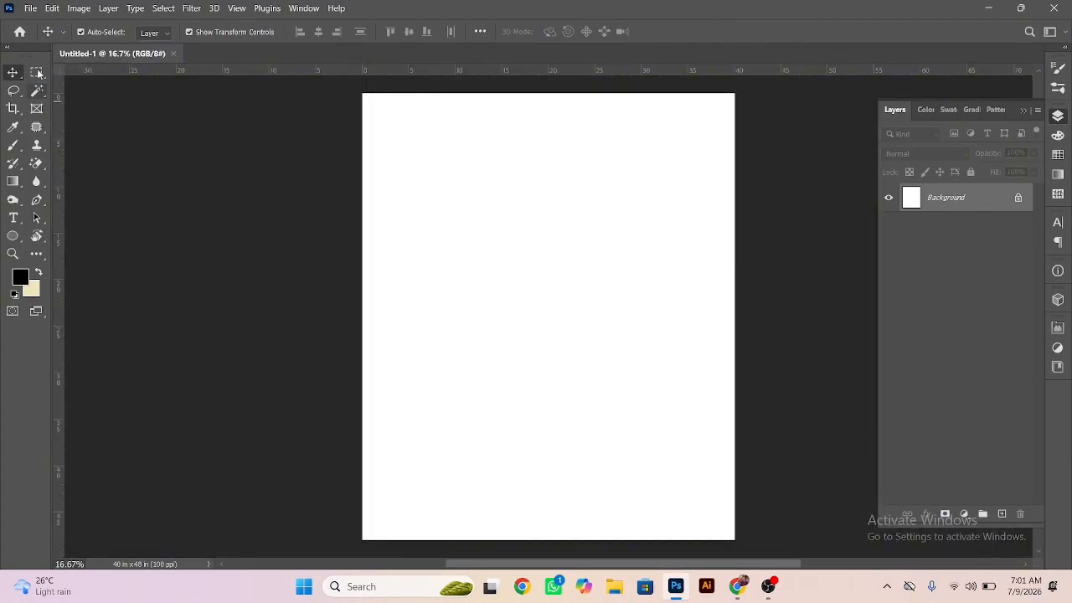
Step: Place a horizontal guide at about 47 inches and select the full-width strip between it and the canvas's lower edge
{"action": "left_click", "coordinate": [37, 73]}
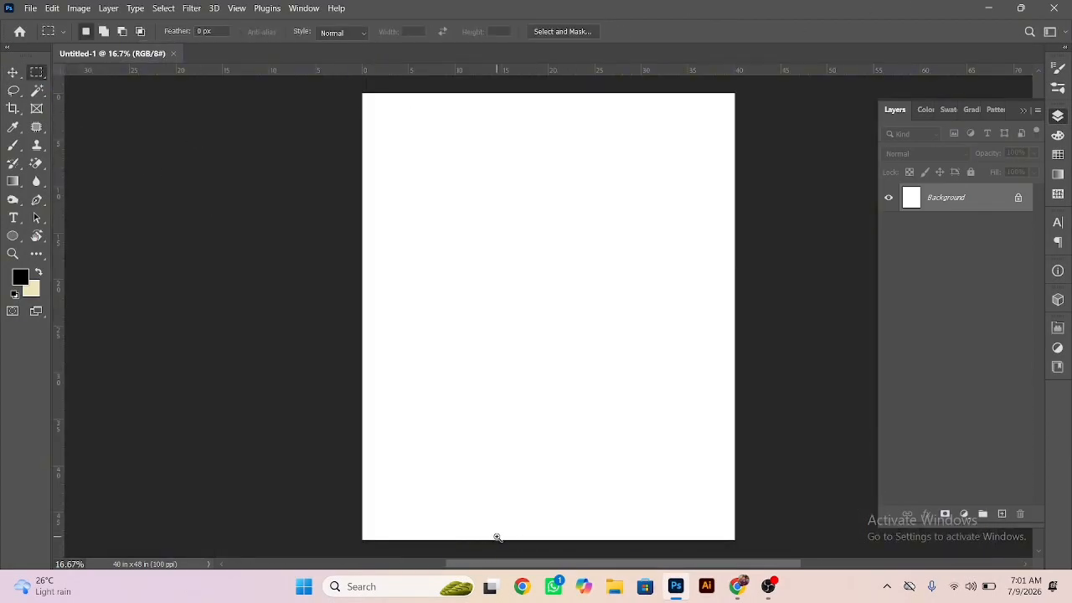
{"action": "scroll", "coordinate": [498, 537], "scroll_direction": "up", "scroll_amount": 10}
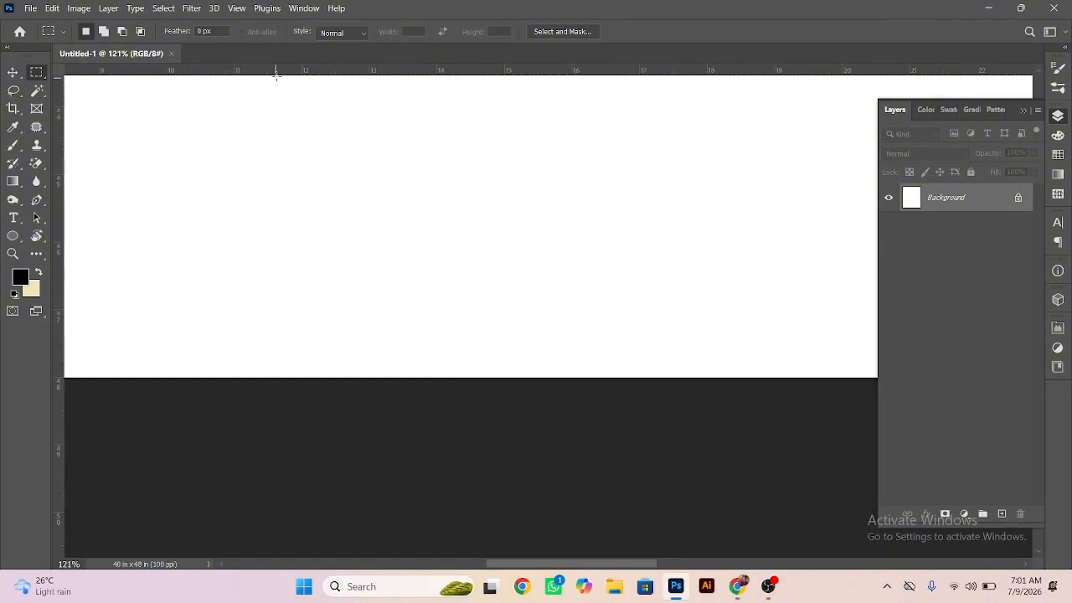
{"action": "left_click_drag", "start_coordinate": [277, 72], "coordinate": [304, 309]}
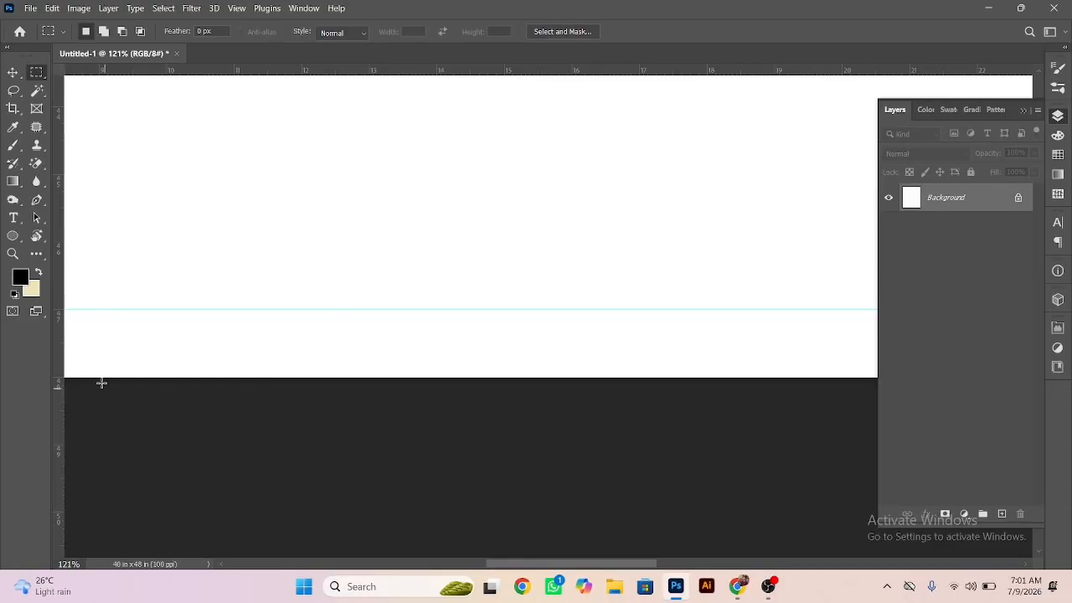
{"action": "scroll", "coordinate": [360, 377], "scroll_direction": "down", "scroll_amount": 6}
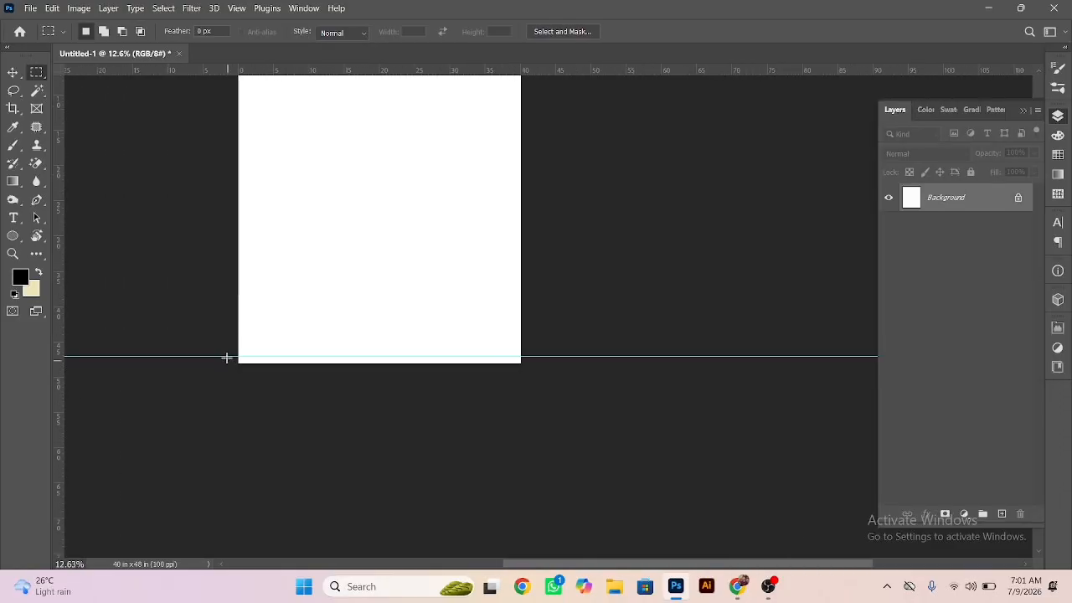
{"action": "left_click_drag", "start_coordinate": [226, 356], "coordinate": [614, 419]}
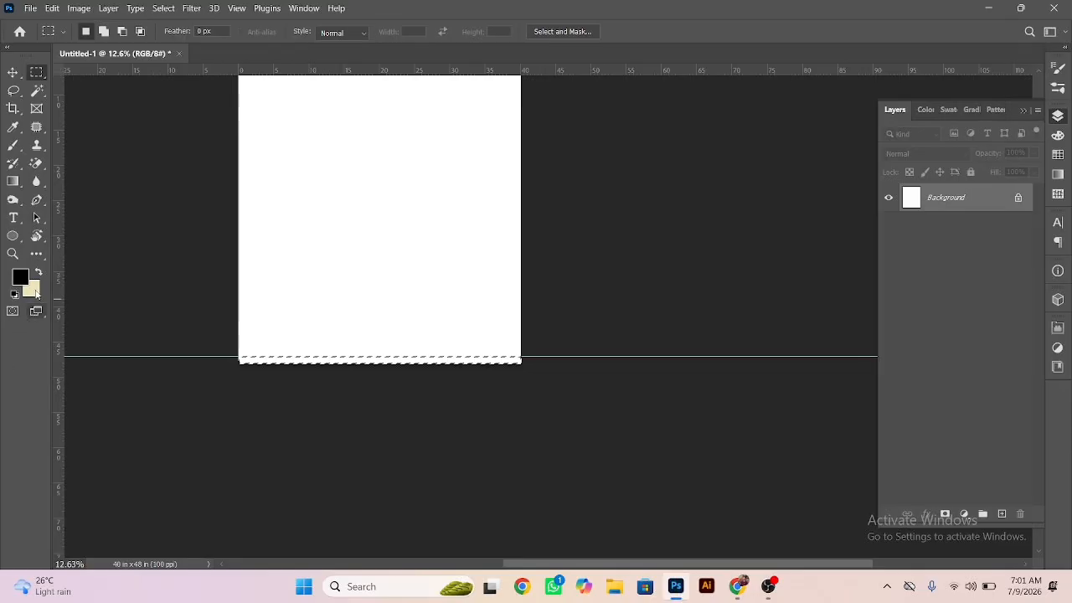
Step: Set the background color to bright yellow, fff600
{"action": "left_click", "coordinate": [36, 289]}
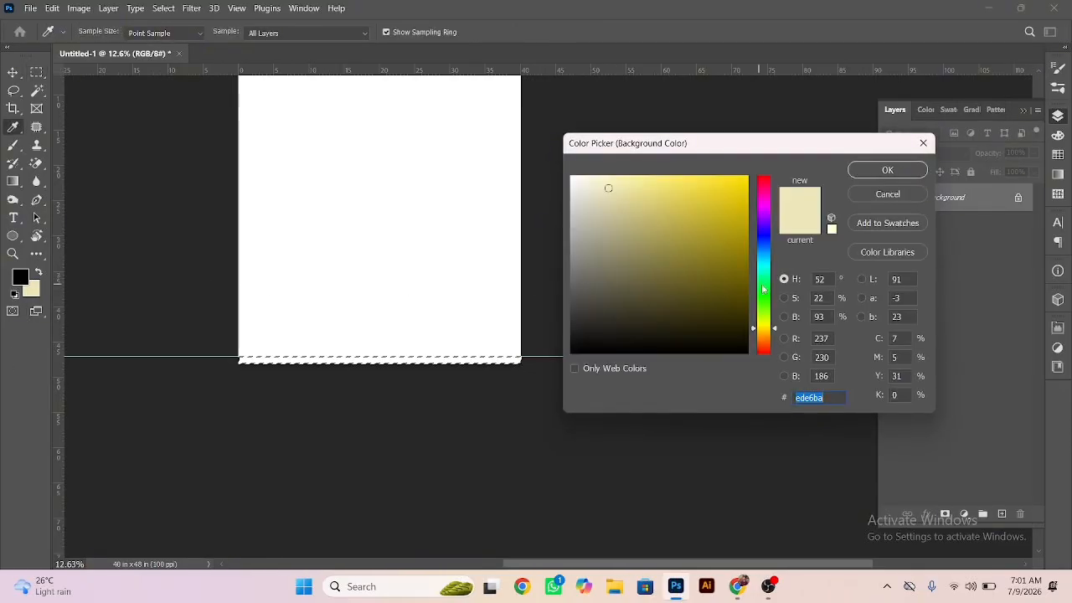
{"action": "left_click", "coordinate": [767, 300]}
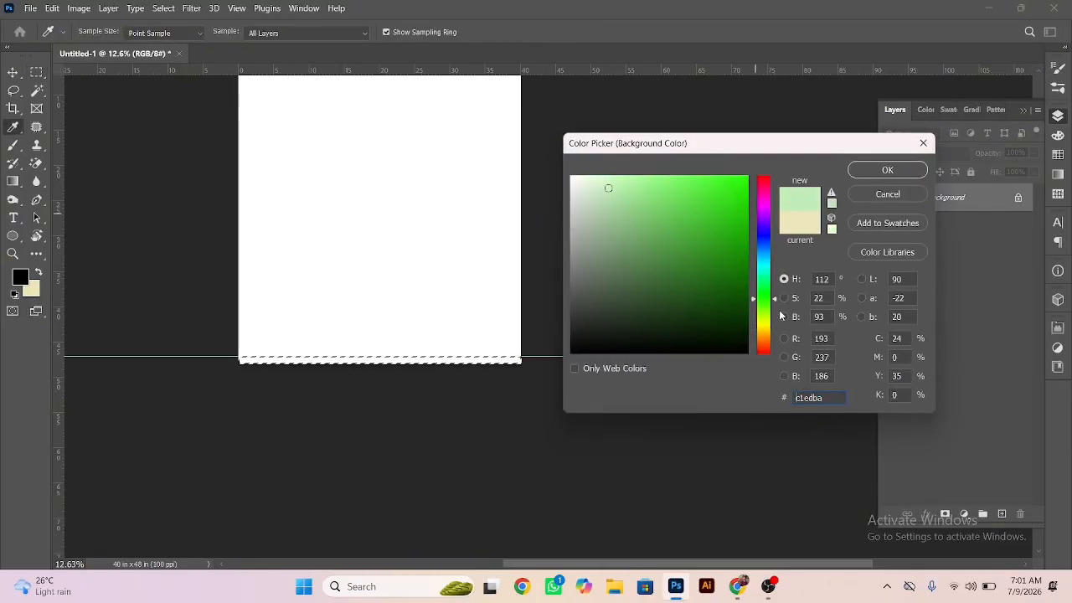
{"action": "left_click", "coordinate": [768, 326]}
{"action": "left_click", "coordinate": [747, 209]}
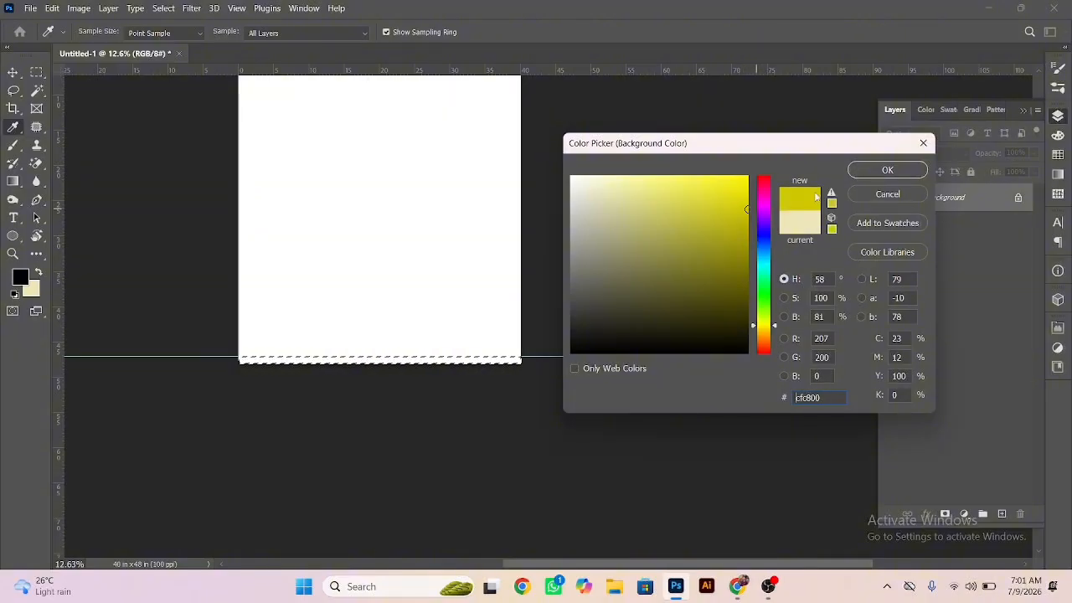
{"action": "left_click", "coordinate": [747, 178]}
{"action": "left_click", "coordinate": [886, 170]}
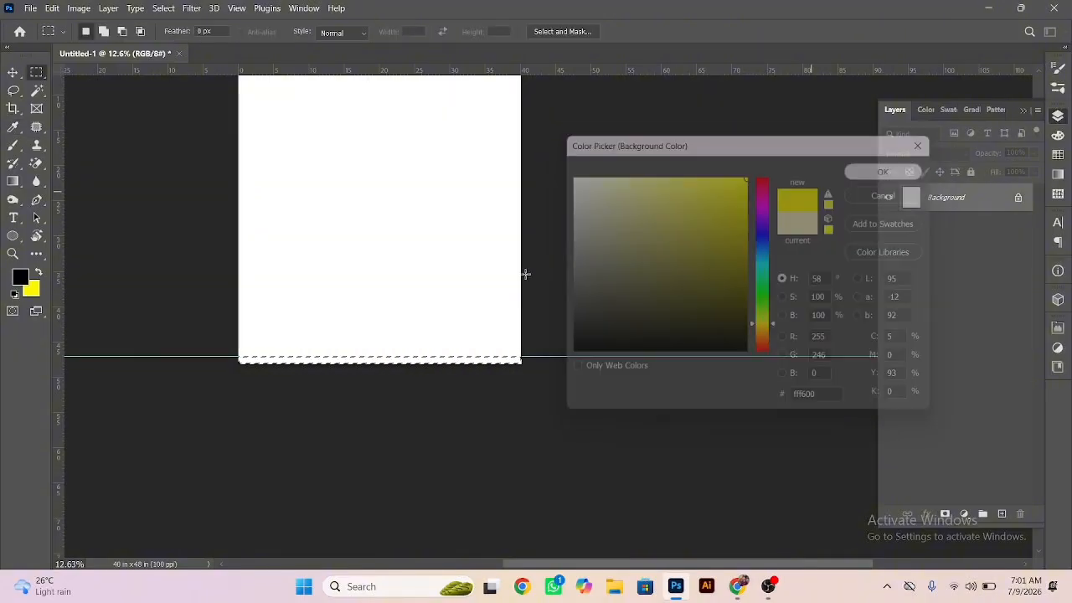
Step: Fill the selected strip with the yellow background color on a new layer, and clear the selection
{"action": "key", "text": "ctrl+shift+n"}
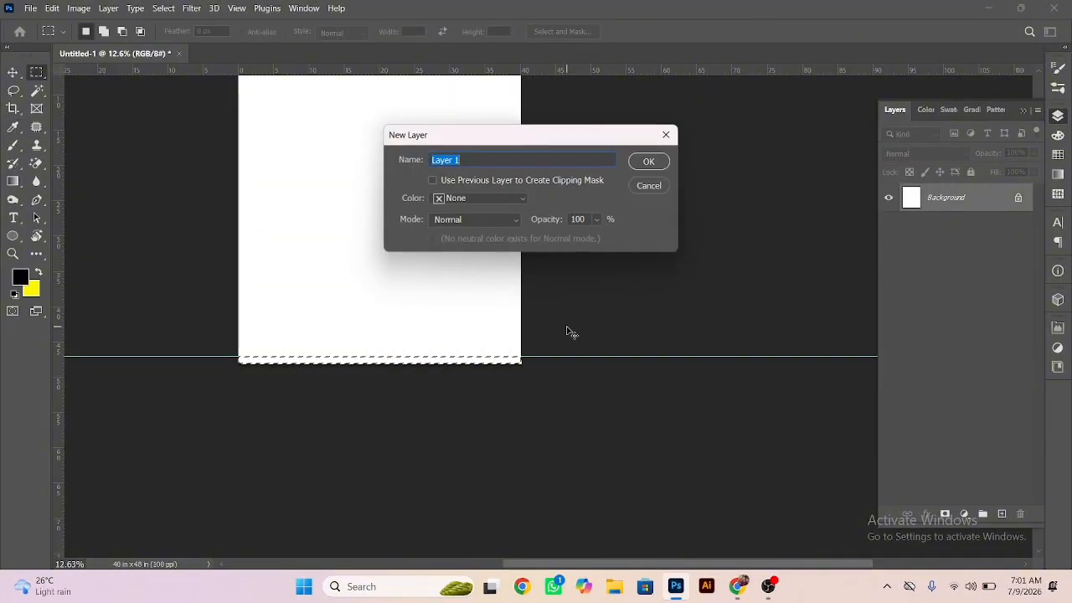
{"action": "key", "text": "Return"}
{"action": "key", "text": "ctrl+BackSpace"}
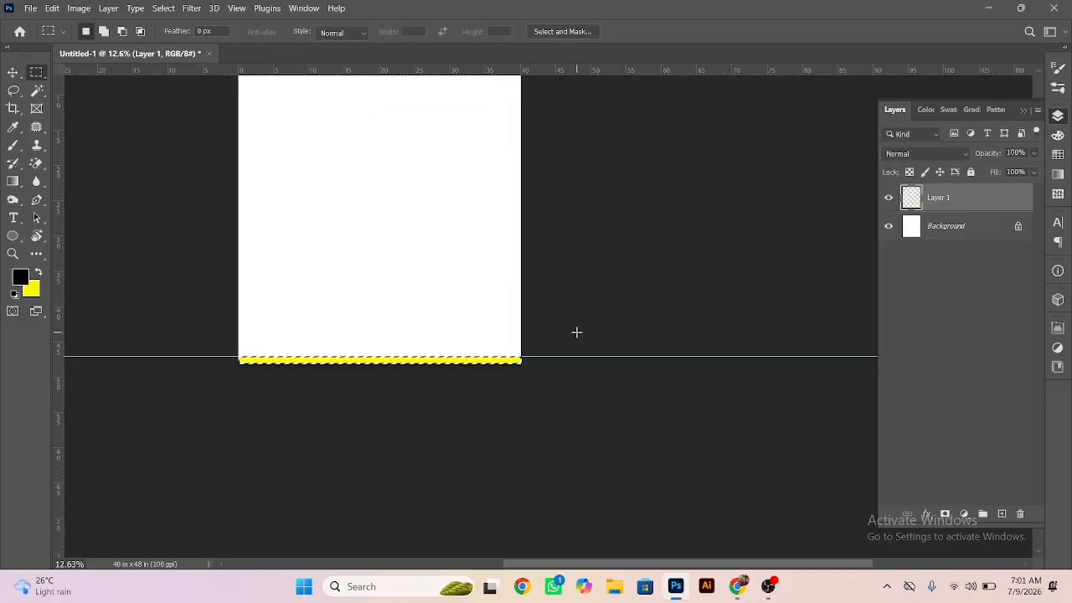
{"action": "key", "text": "ctrl+d"}
{"action": "left_click_drag", "start_coordinate": [447, 328], "coordinate": [527, 431]}
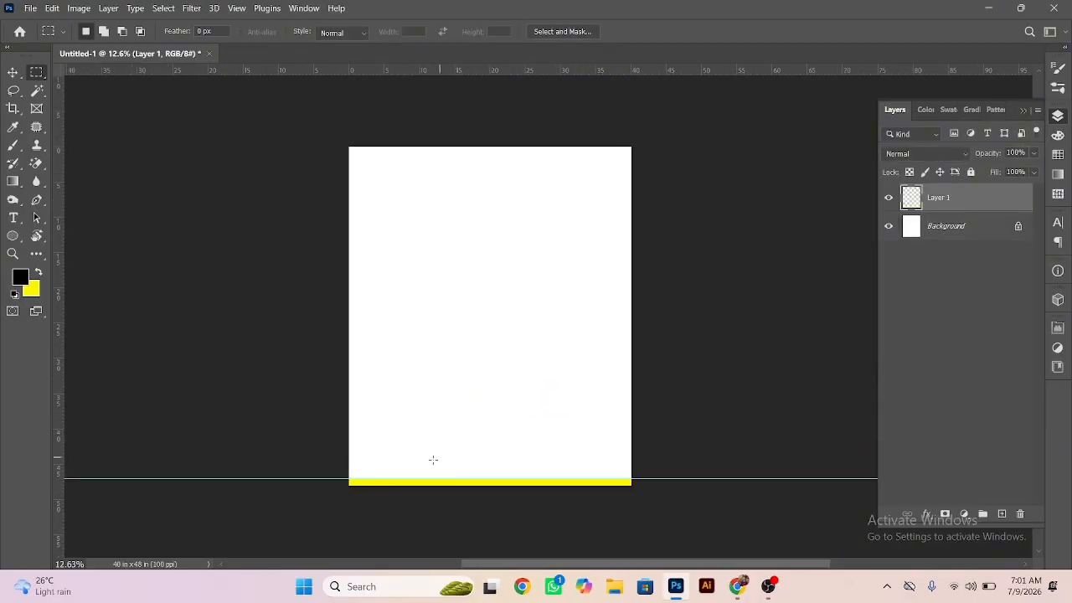
{"action": "left_click", "coordinate": [13, 72]}
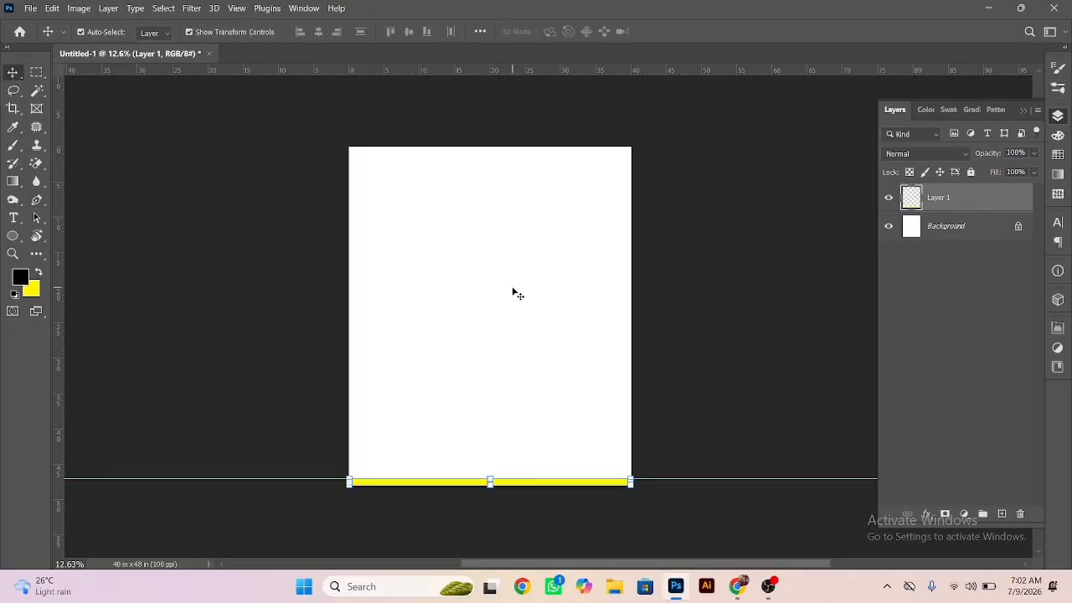
{"action": "left_click", "coordinate": [491, 398]}
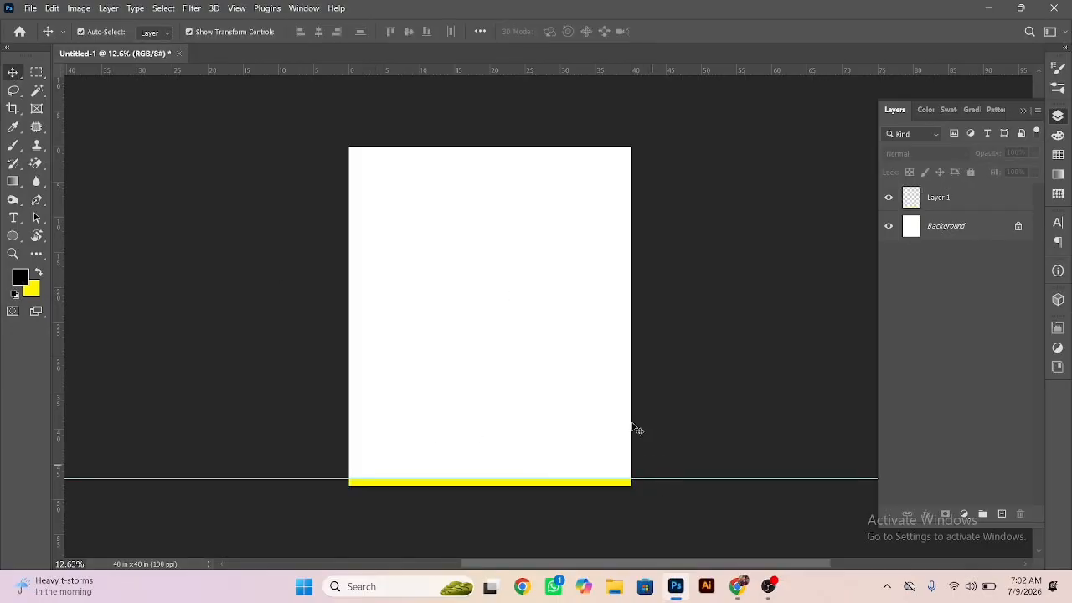
Step: Switch to Pinterest in Chrome and go from the Business Hub to the home feed
{"action": "left_click", "coordinate": [740, 588]}
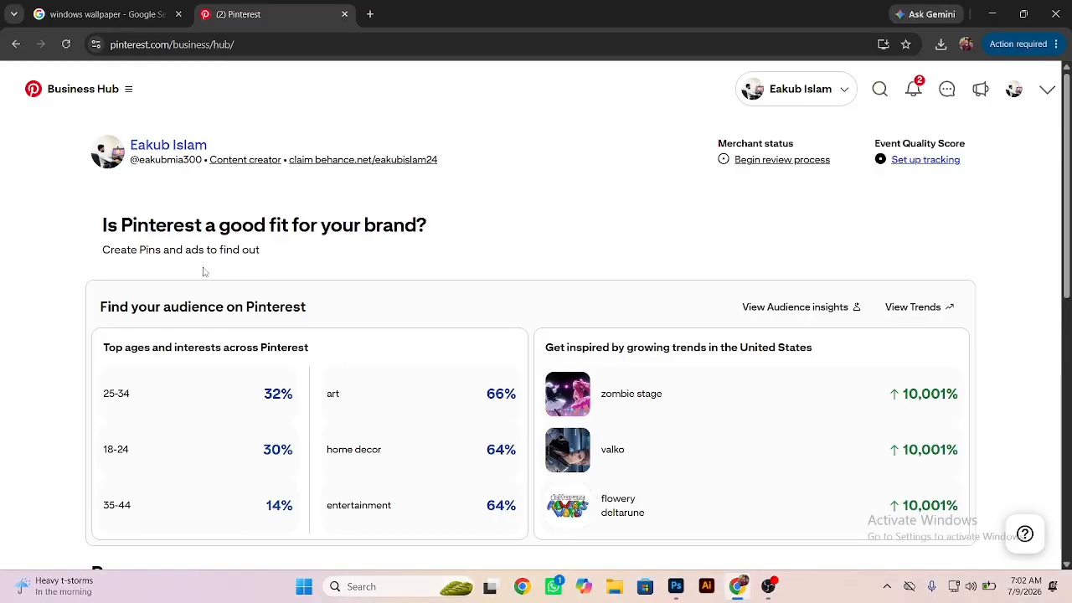
{"action": "left_click", "coordinate": [107, 90]}
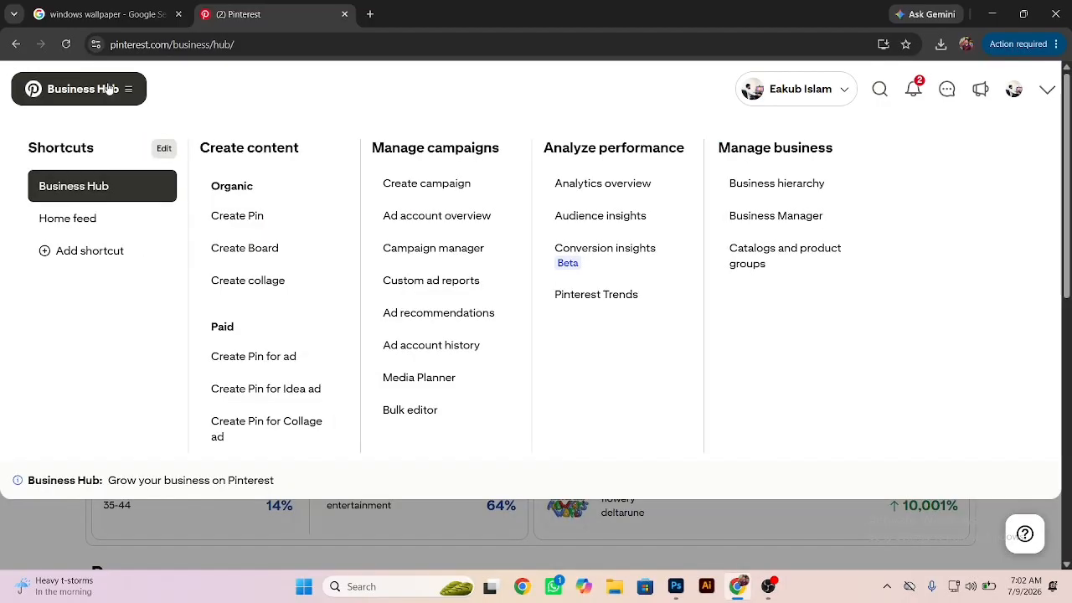
{"action": "left_click", "coordinate": [111, 219]}
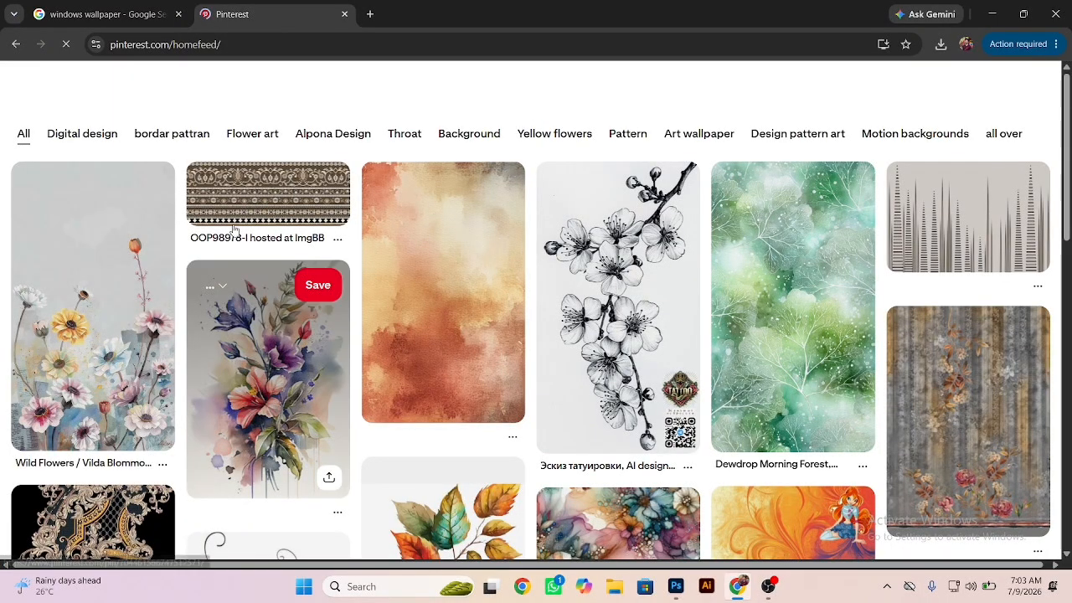
Step: Close the windows wallpaper search tab and open the brown floral border pin titled OOP98978-I from the home feed
{"action": "scroll", "coordinate": [248, 262], "scroll_direction": "down", "scroll_amount": 2}
{"action": "scroll", "coordinate": [248, 262], "scroll_direction": "down", "scroll_amount": 5}
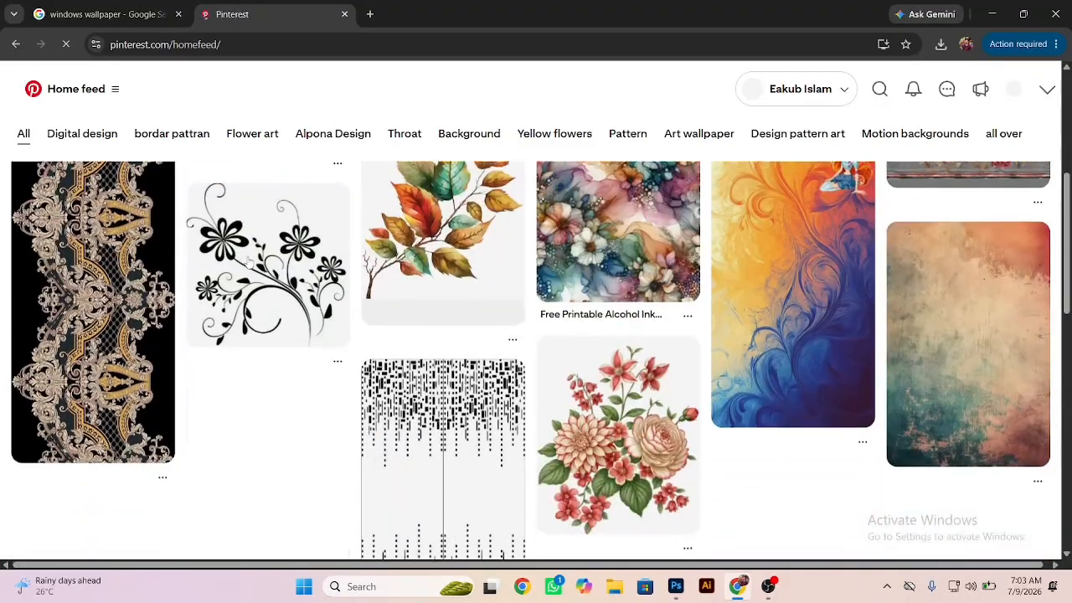
{"action": "scroll", "coordinate": [242, 287], "scroll_direction": "down", "scroll_amount": 2}
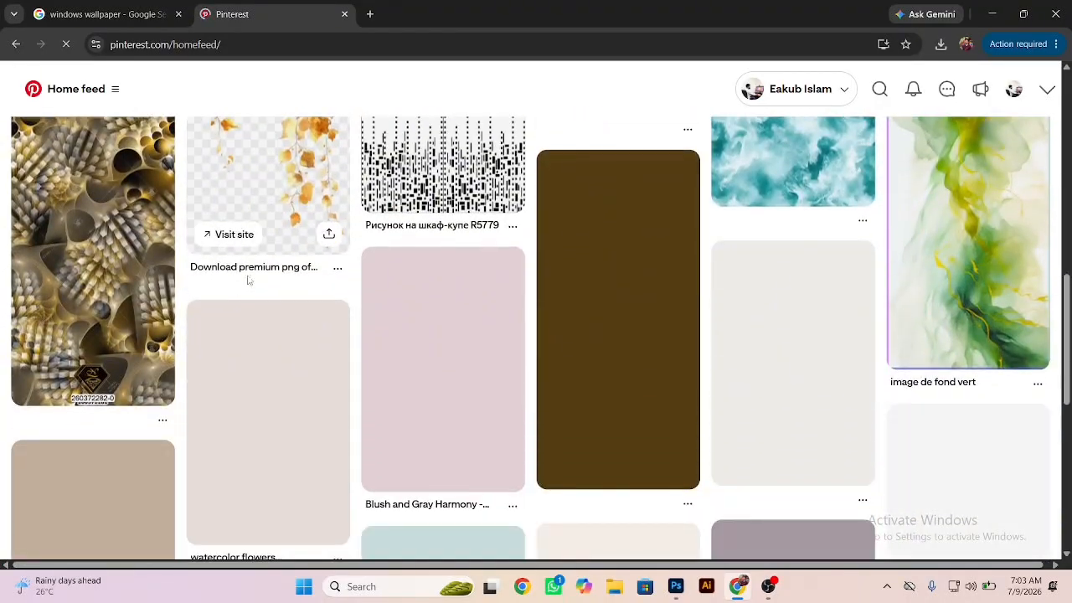
{"action": "scroll", "coordinate": [3, 328], "scroll_direction": "up", "scroll_amount": 5}
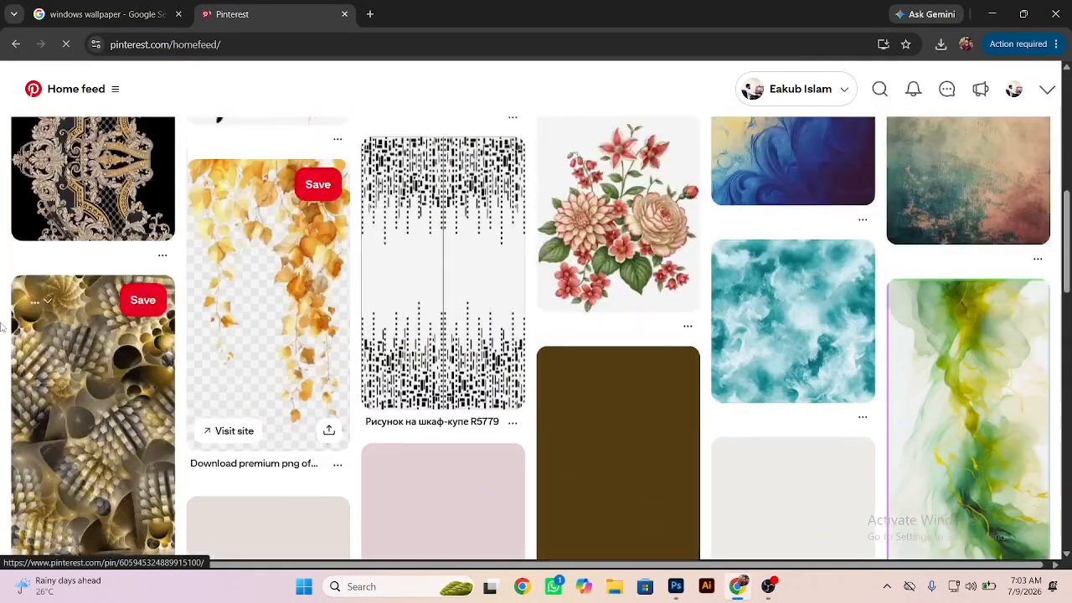
{"action": "scroll", "coordinate": [3, 328], "scroll_direction": "up", "scroll_amount": 3}
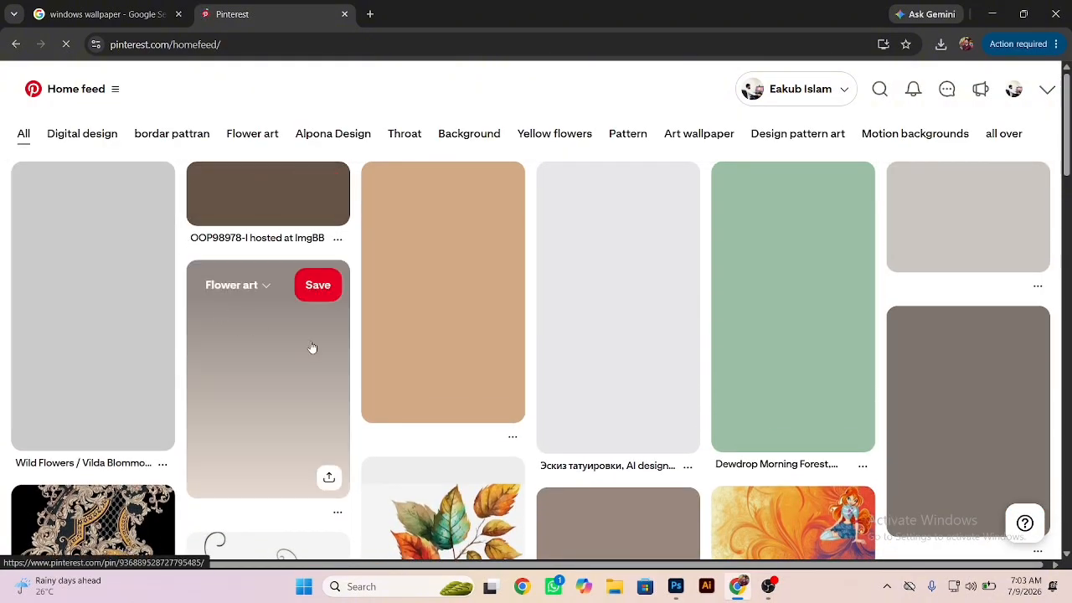
{"action": "left_click", "coordinate": [178, 15]}
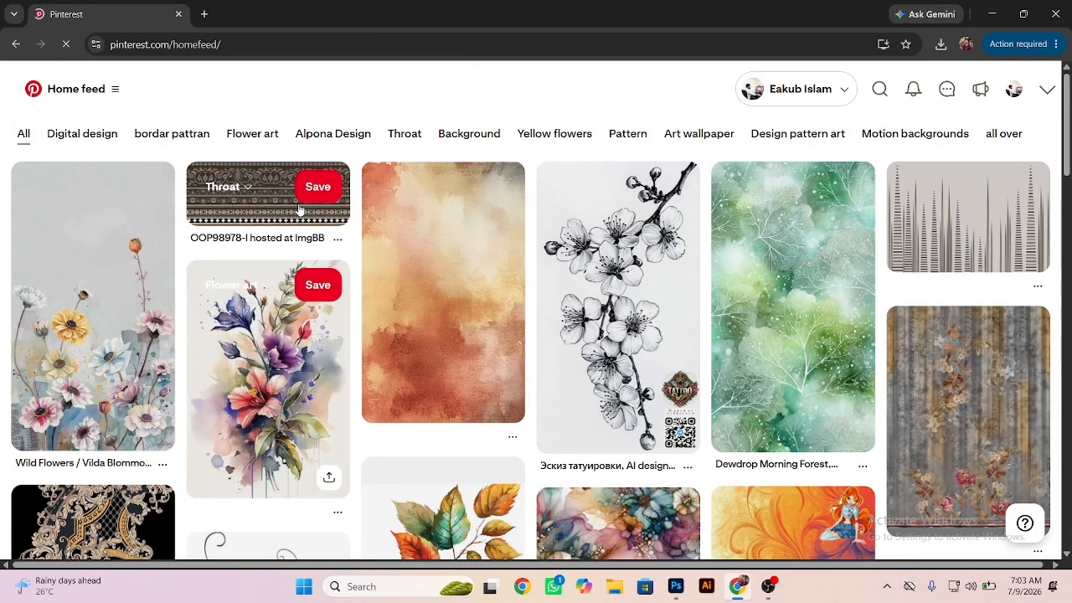
{"action": "left_click", "coordinate": [295, 217]}
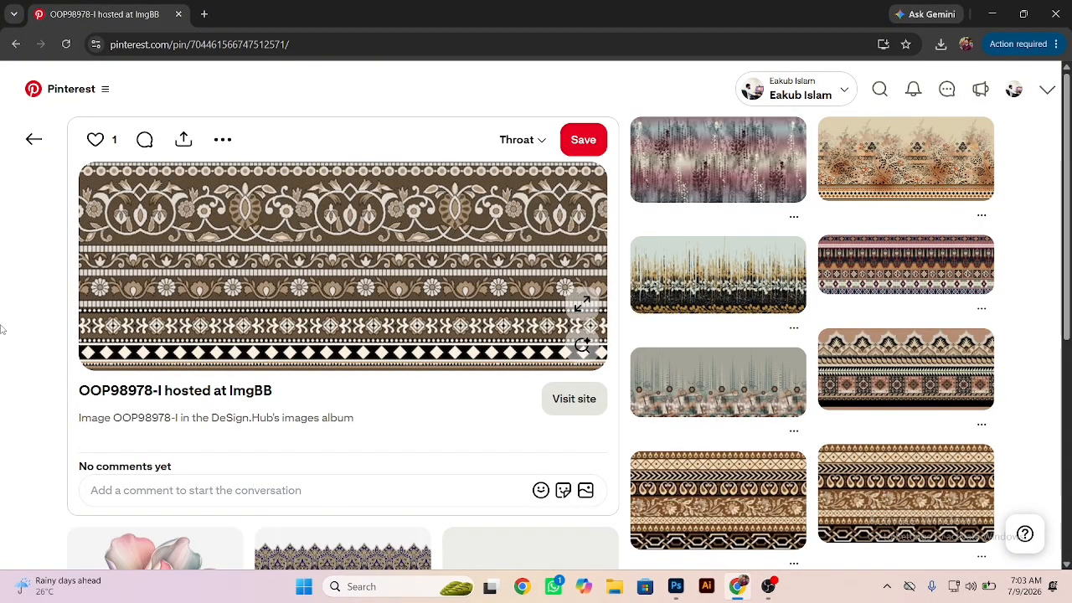
Step: Enlarge the related border pin with pointed arches, leaves and square tiles, and open its image in a new tab
{"action": "left_click", "coordinate": [857, 406]}
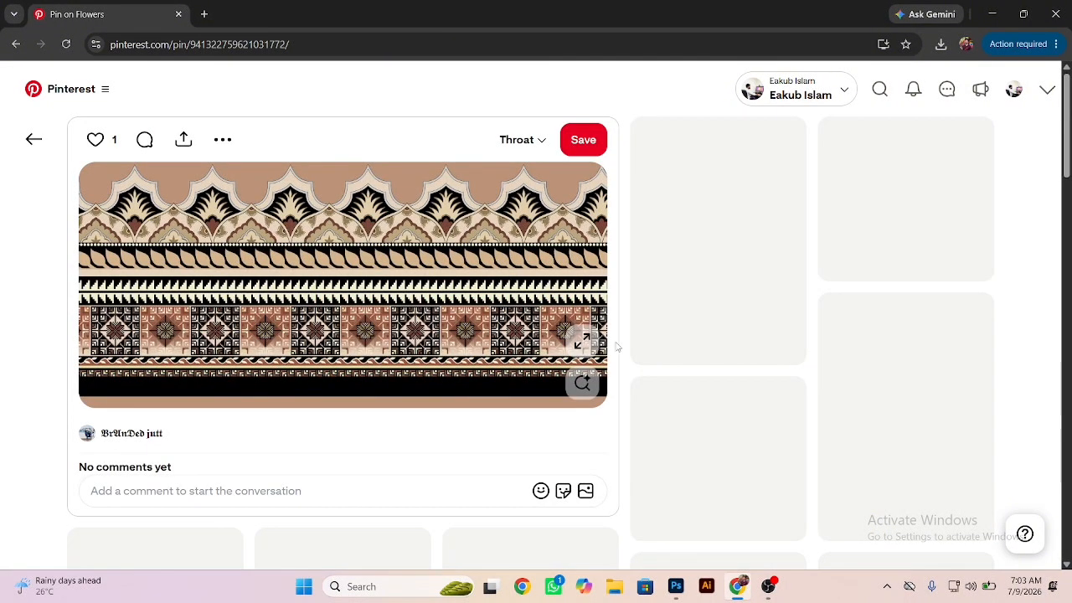
{"action": "left_click", "coordinate": [276, 289]}
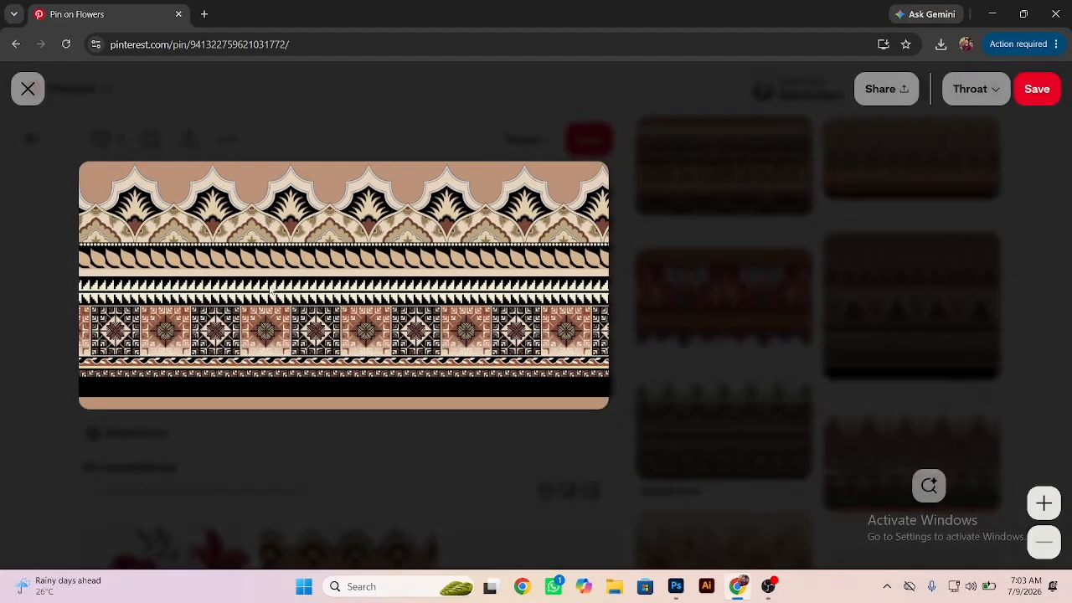
{"action": "right_click", "coordinate": [380, 350]}
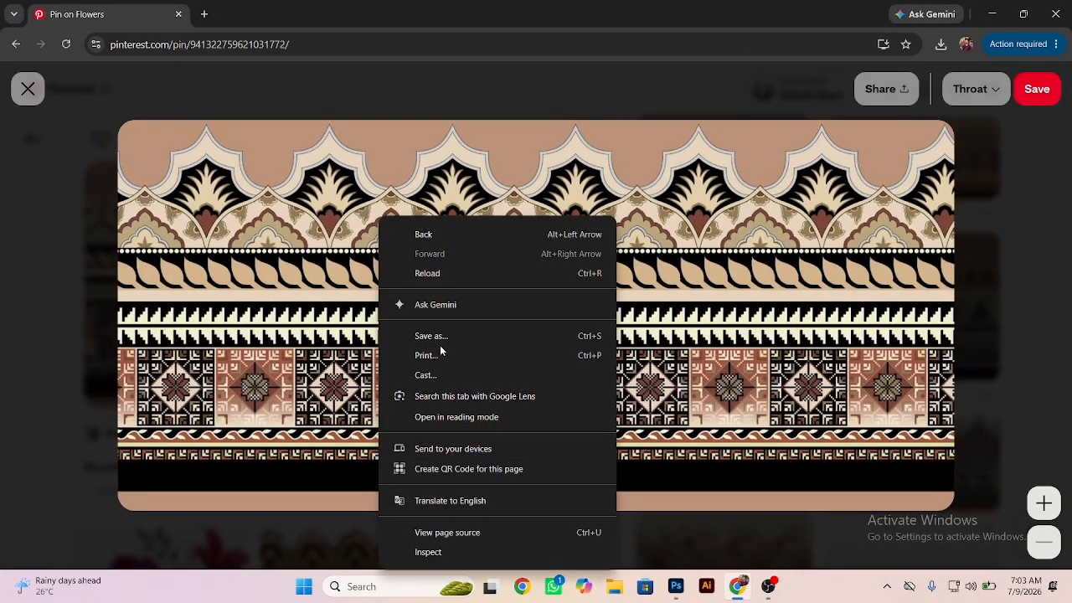
{"action": "right_click", "coordinate": [257, 263]}
{"action": "left_click", "coordinate": [307, 274]}
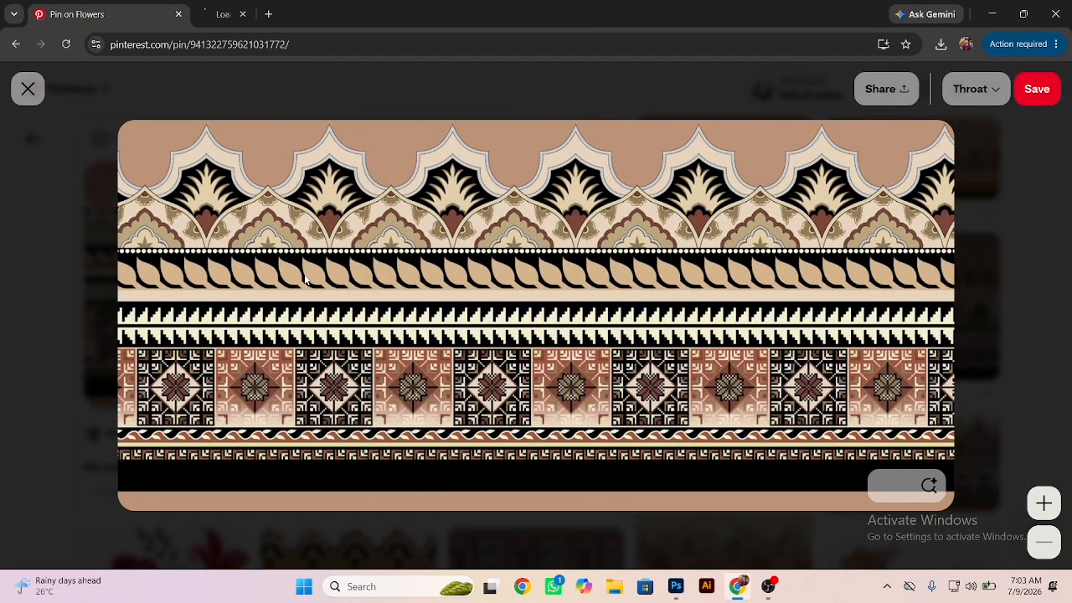
Step: Copy the pointed-arch border image from its own tab, switch to Photoshop, and paste it into the 40 x 48 inch document
{"action": "left_click", "coordinate": [255, 20]}
{"action": "right_click", "coordinate": [369, 211]}
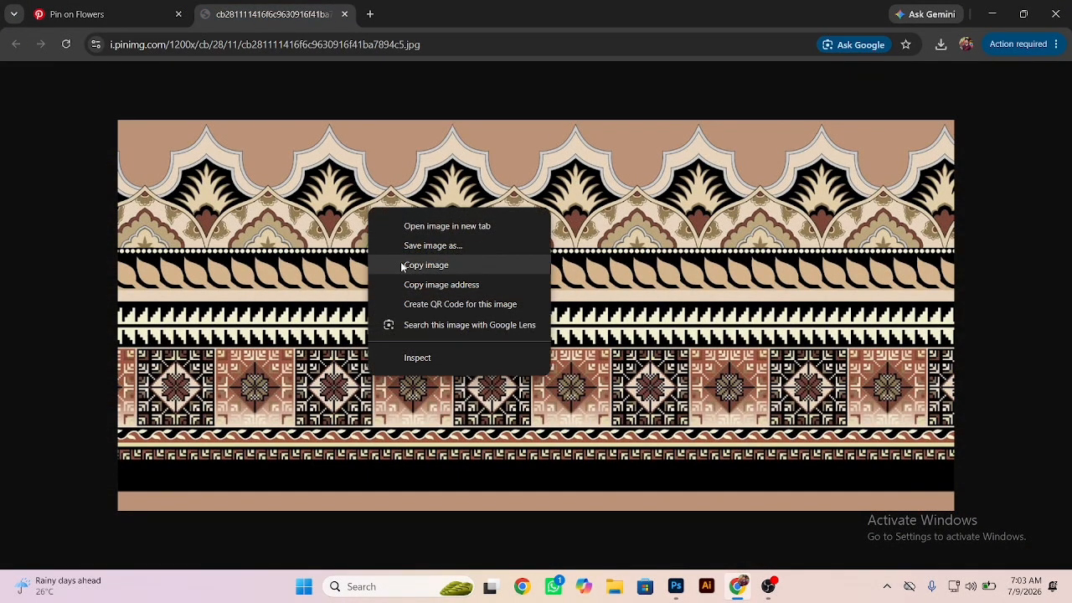
{"action": "left_click", "coordinate": [413, 268]}
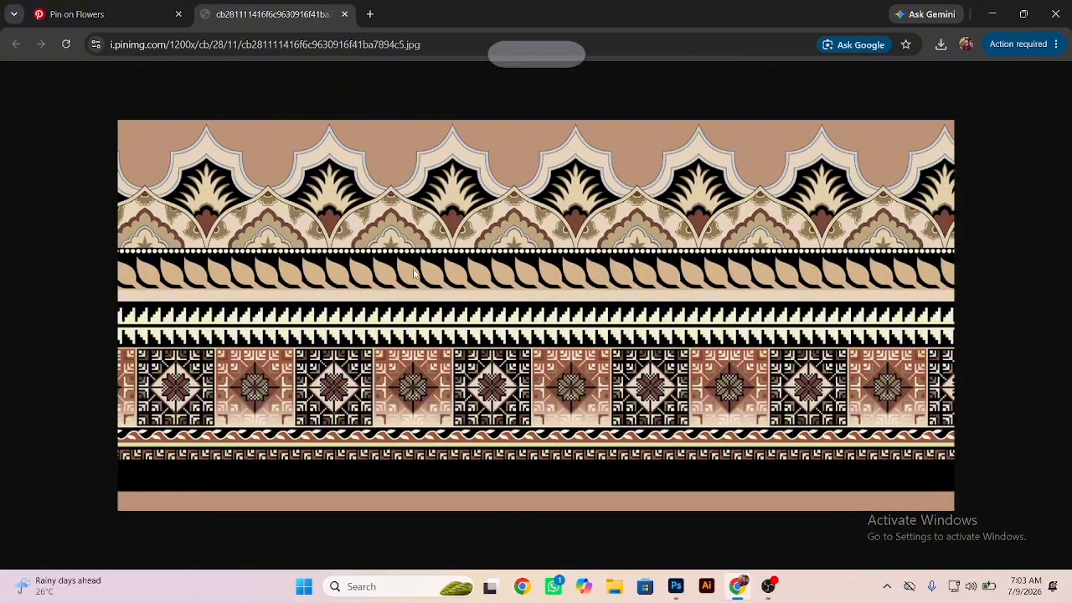
{"action": "right_click", "coordinate": [417, 213]}
{"action": "left_click", "coordinate": [453, 267]}
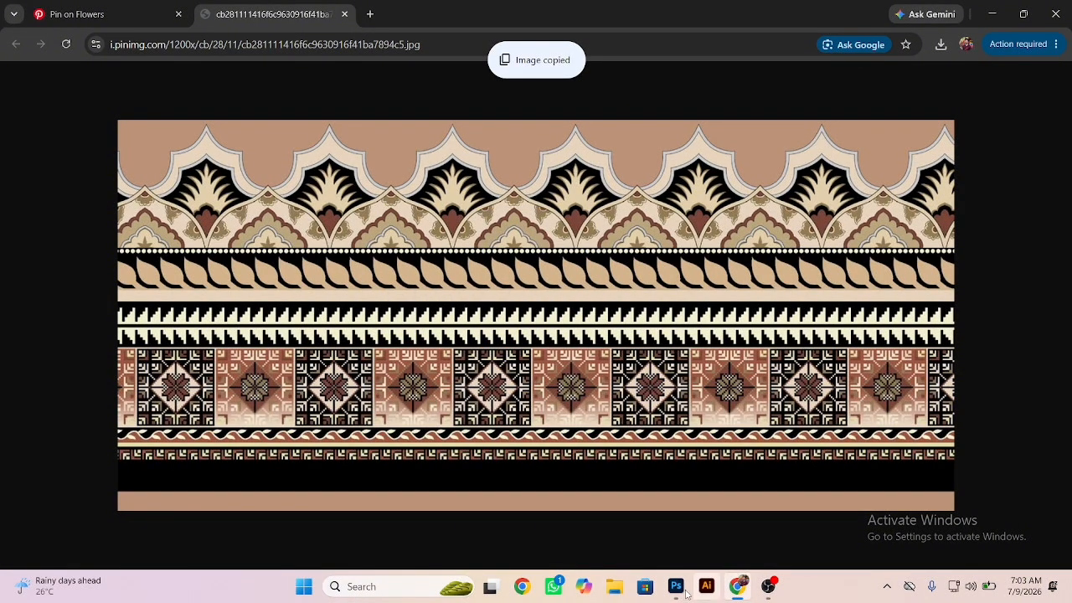
{"action": "left_click", "coordinate": [683, 590]}
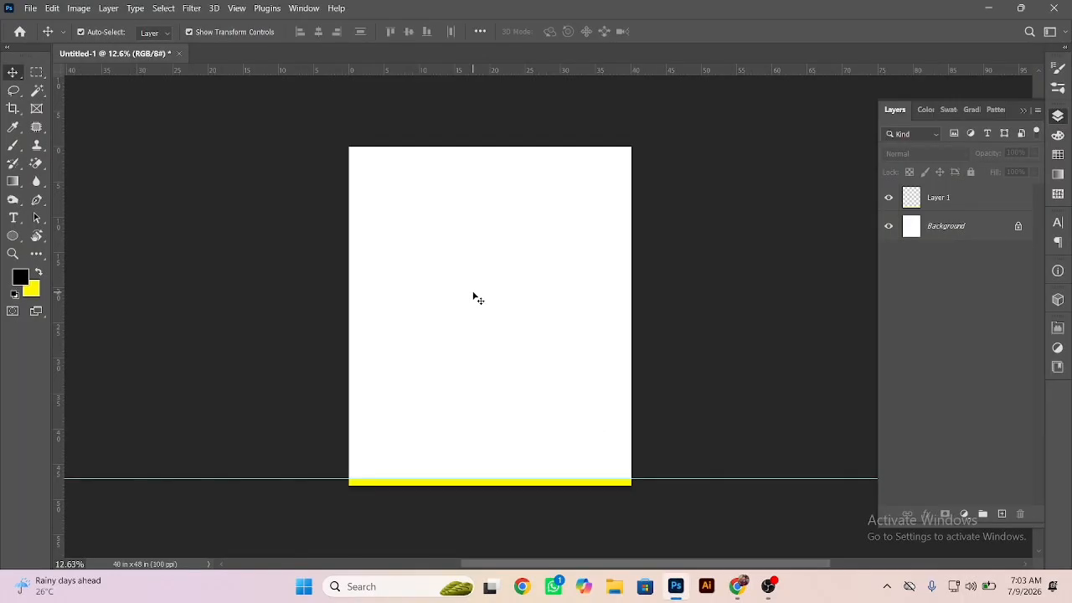
{"action": "key", "text": "ctrl+v"}
Step: Erase the brown background above the arches and the brown strip beneath the pasted border with the Magic Eraser
{"action": "scroll", "coordinate": [489, 314], "scroll_direction": "up", "scroll_amount": 5}
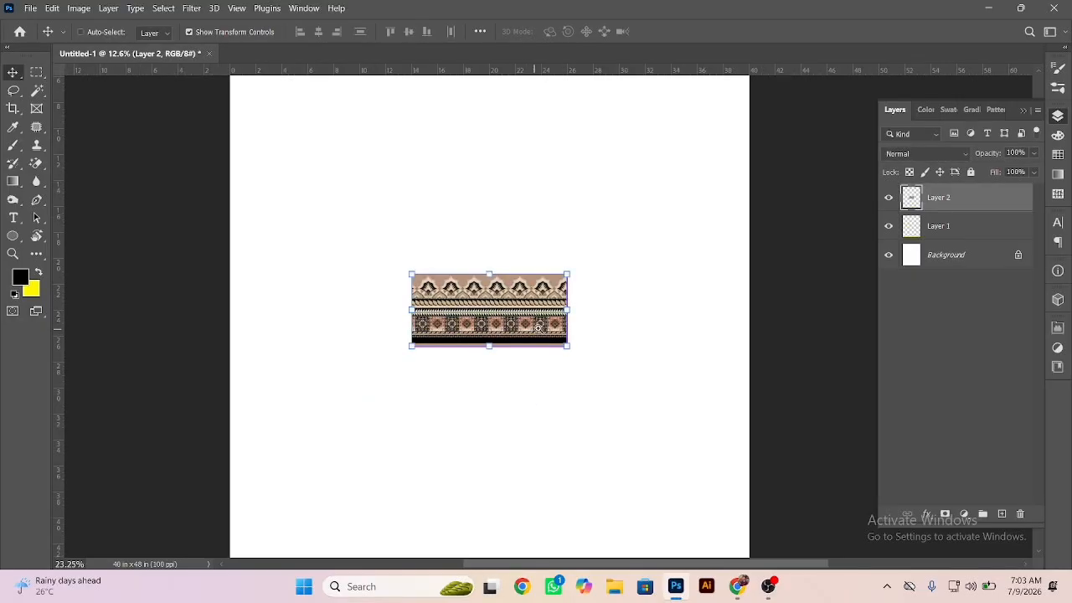
{"action": "scroll", "coordinate": [544, 326], "scroll_direction": "up", "scroll_amount": 2}
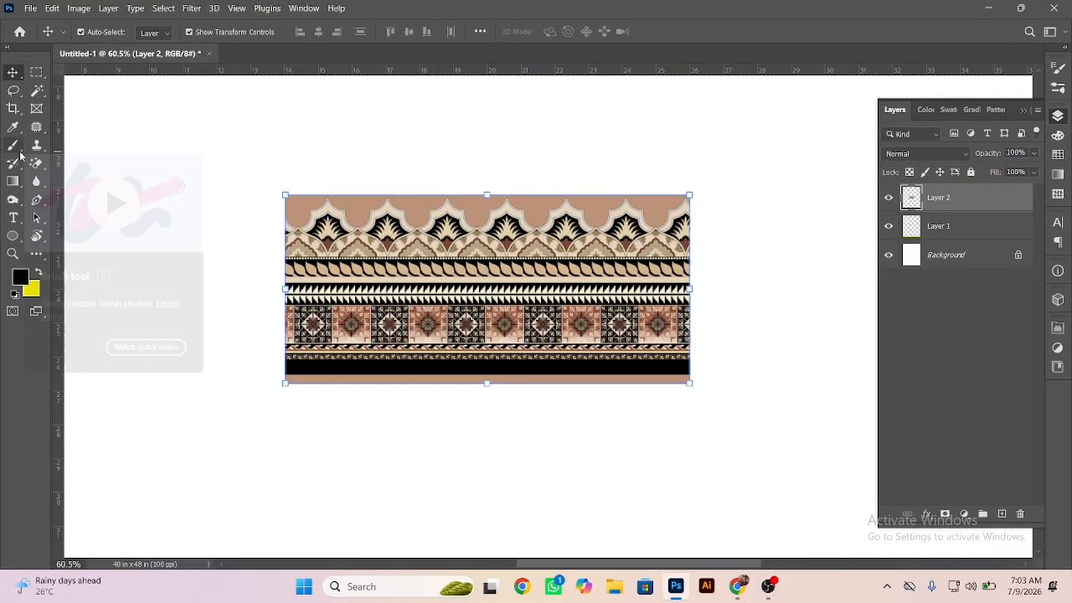
{"action": "key", "text": "e"}
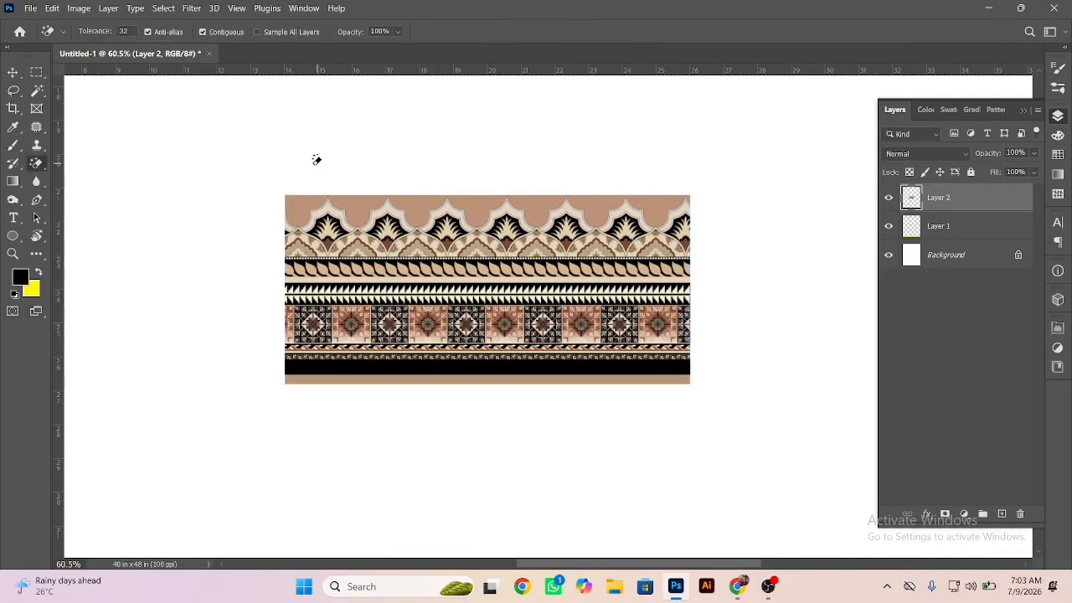
{"action": "left_click", "coordinate": [303, 207]}
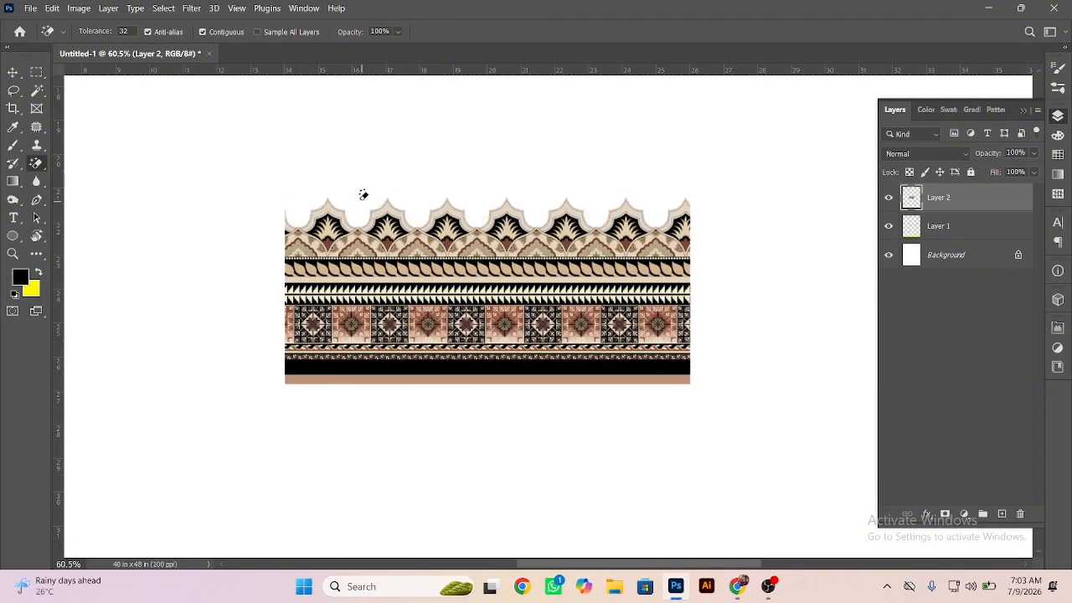
{"action": "left_click", "coordinate": [368, 377]}
Step: Select the plain black band along the border's lower edge with a rectangular marquee and delete it
{"action": "left_click", "coordinate": [37, 73]}
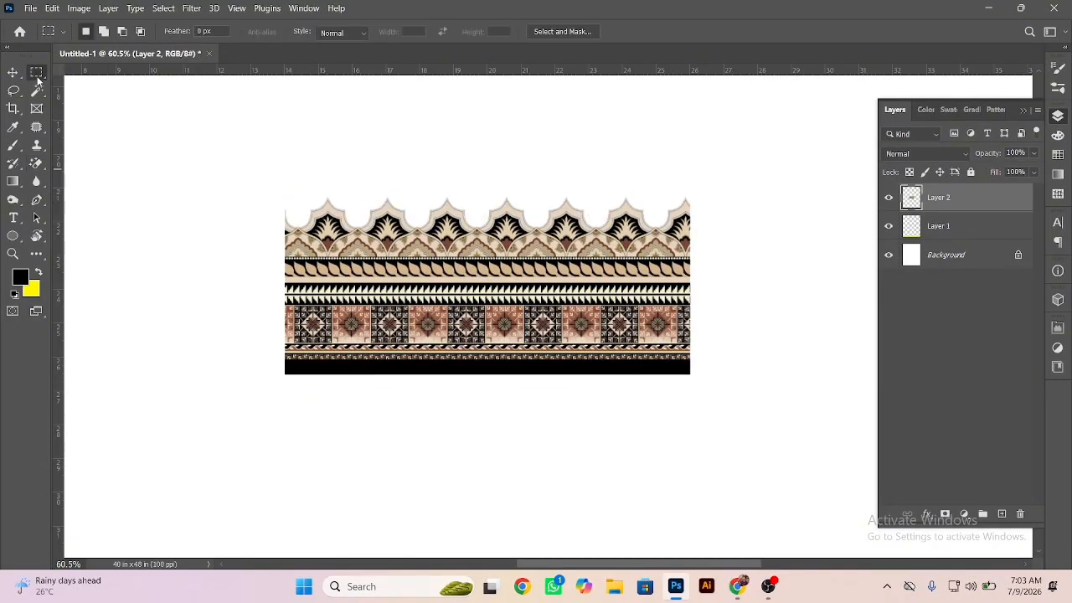
{"action": "left_click_drag", "start_coordinate": [278, 367], "coordinate": [726, 439]}
{"action": "left_click_drag", "start_coordinate": [726, 439], "coordinate": [718, 437]}
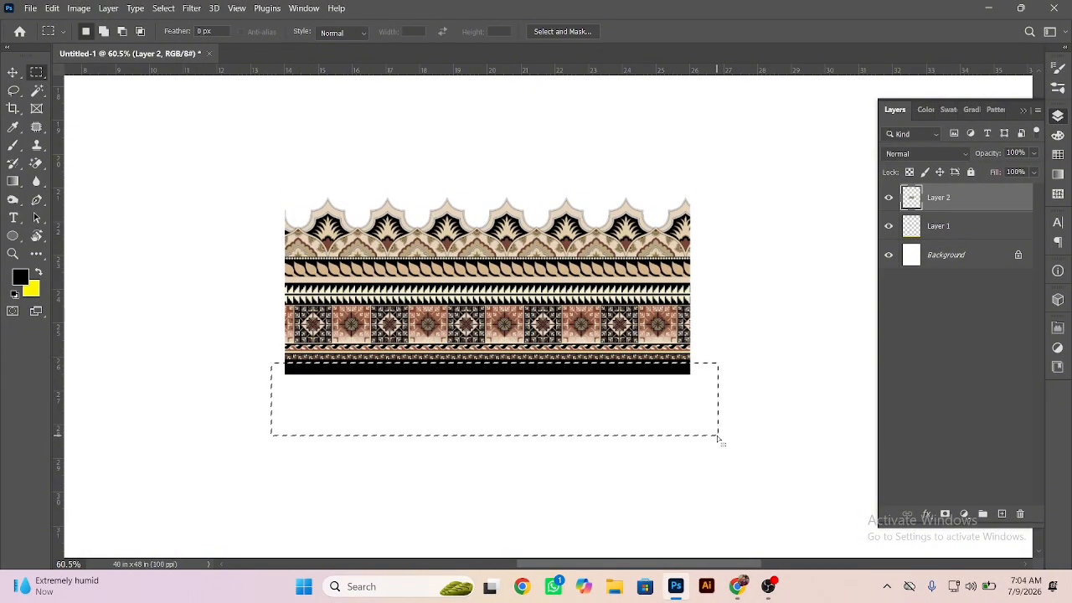
{"action": "key", "text": "Delete"}
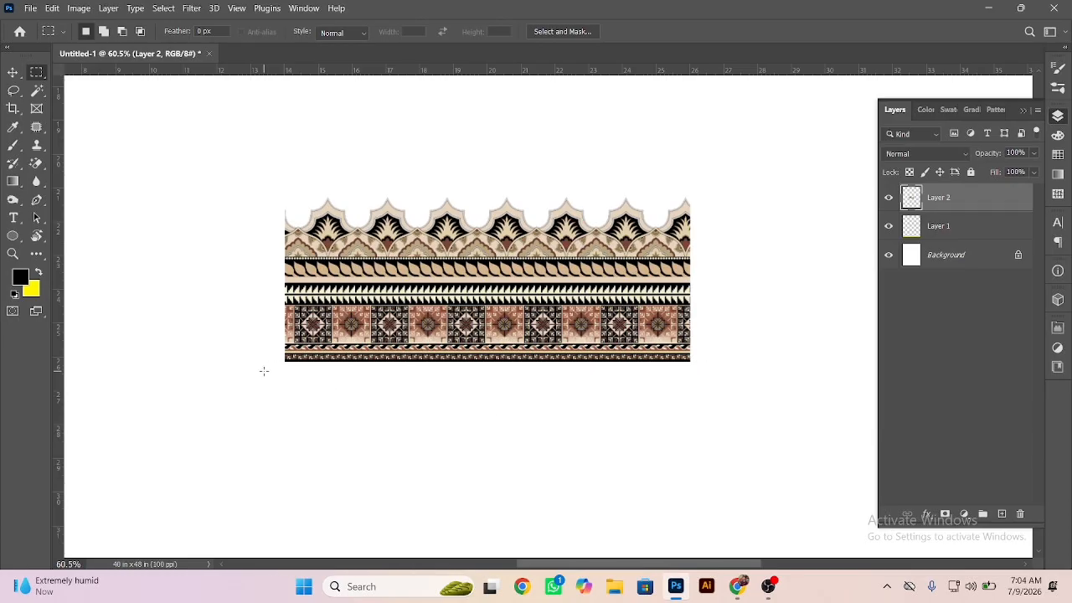
Step: Trim narrow vertical slices off the right and left ends of the border with rectangular selections, and clear the selection
{"action": "key", "text": "v"}
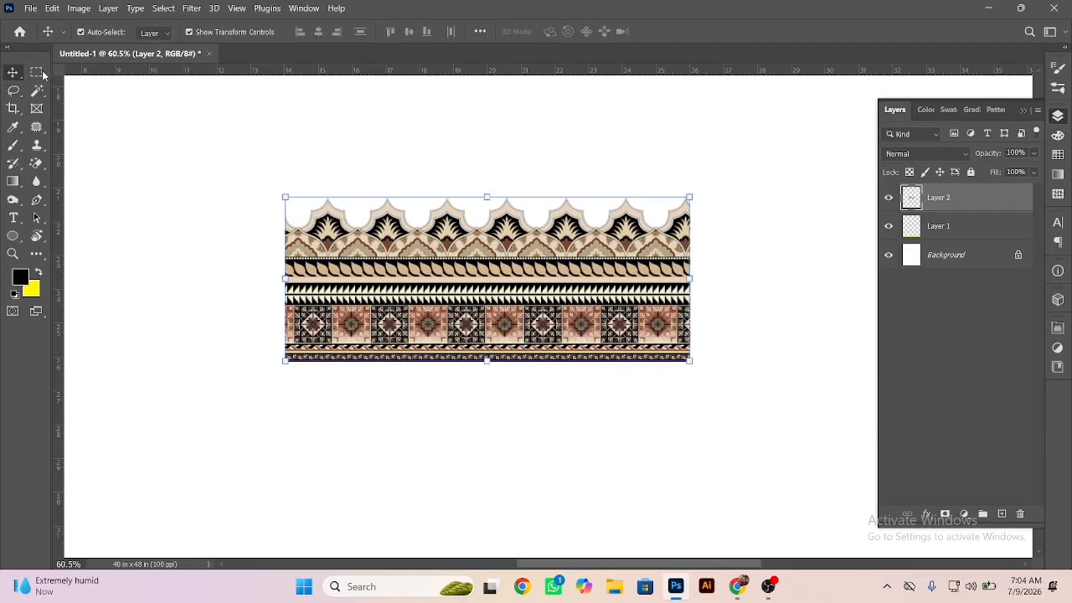
{"action": "left_click", "coordinate": [41, 74]}
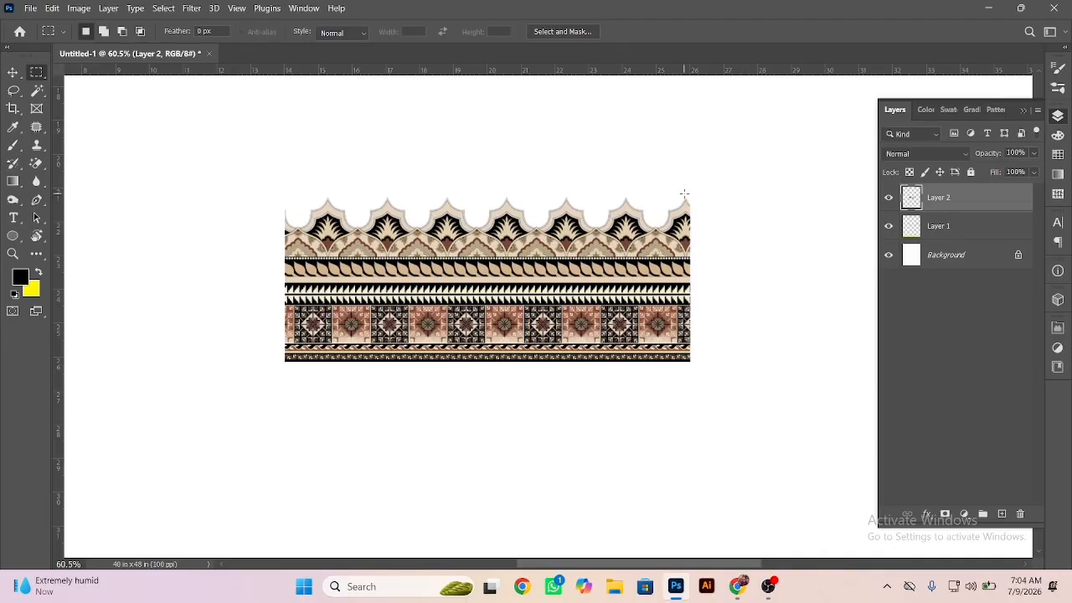
{"action": "left_click_drag", "start_coordinate": [685, 194], "coordinate": [764, 461]}
{"action": "key", "text": "Delete"}
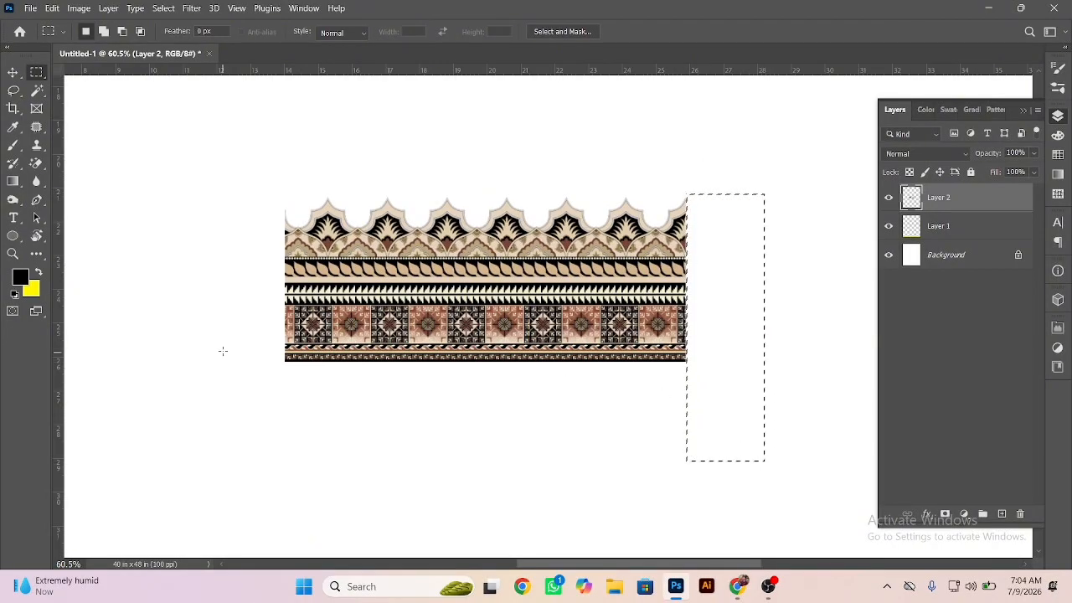
{"action": "left_click_drag", "start_coordinate": [230, 152], "coordinate": [301, 406]}
{"action": "key", "text": "Delete"}
{"action": "scroll", "coordinate": [236, 410], "scroll_direction": "up", "scroll_amount": 1}
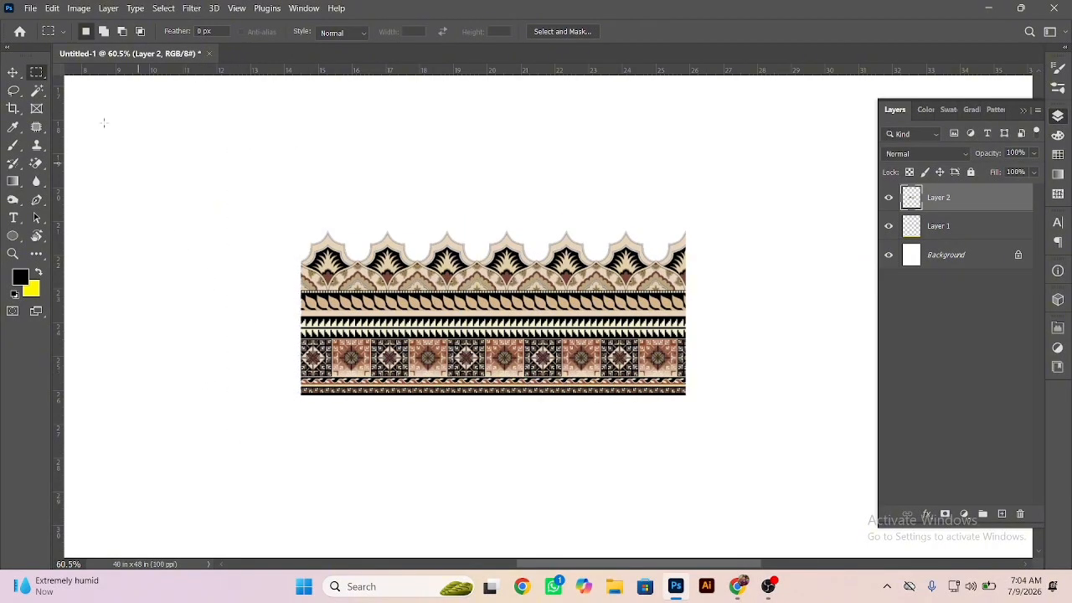
Step: Move the trimmed border toward the left of the canvas and duplicate it at the same height beside its right end
{"action": "left_click", "coordinate": [13, 73]}
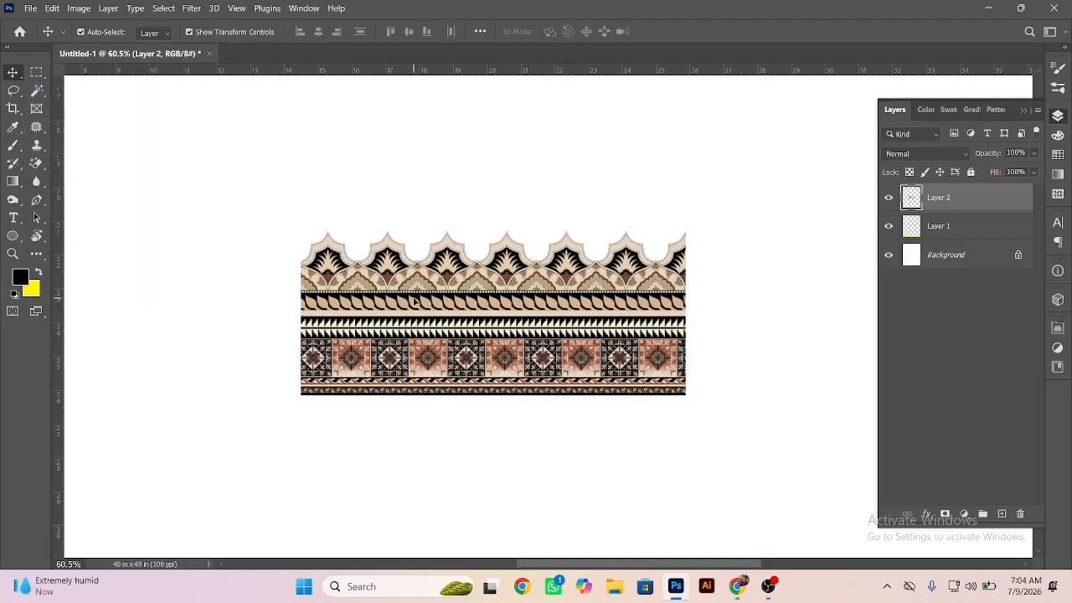
{"action": "left_click_drag", "start_coordinate": [418, 307], "coordinate": [356, 304]}
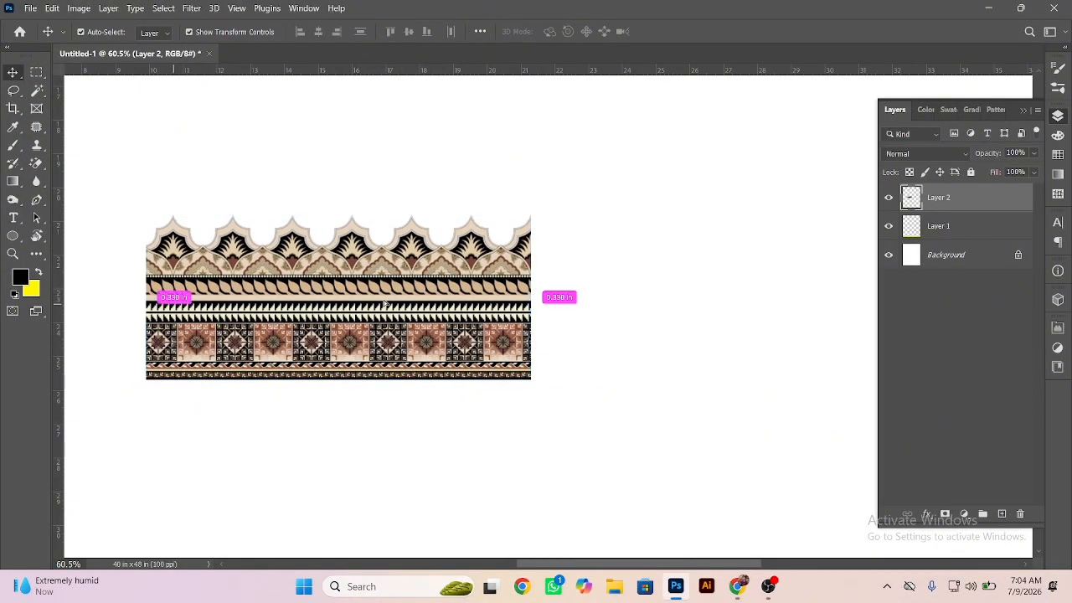
{"action": "left_click_drag", "start_coordinate": [173, 308], "coordinate": [561, 297], "text": "alt"}
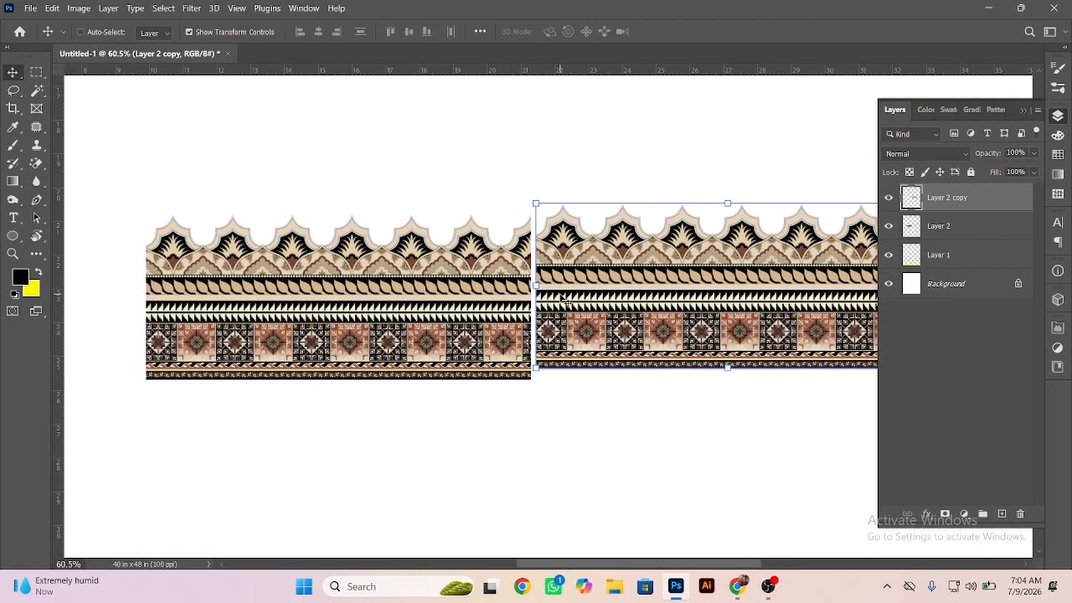
{"action": "key", "text": "ctrl+z"}
{"action": "left_click_drag", "start_coordinate": [216, 306], "coordinate": [600, 301], "text": "alt"}
Step: Flip the copy horizontally, align its edge with the original so the arch motif joins, and merge the two layers
{"action": "right_click", "coordinate": [578, 277]}
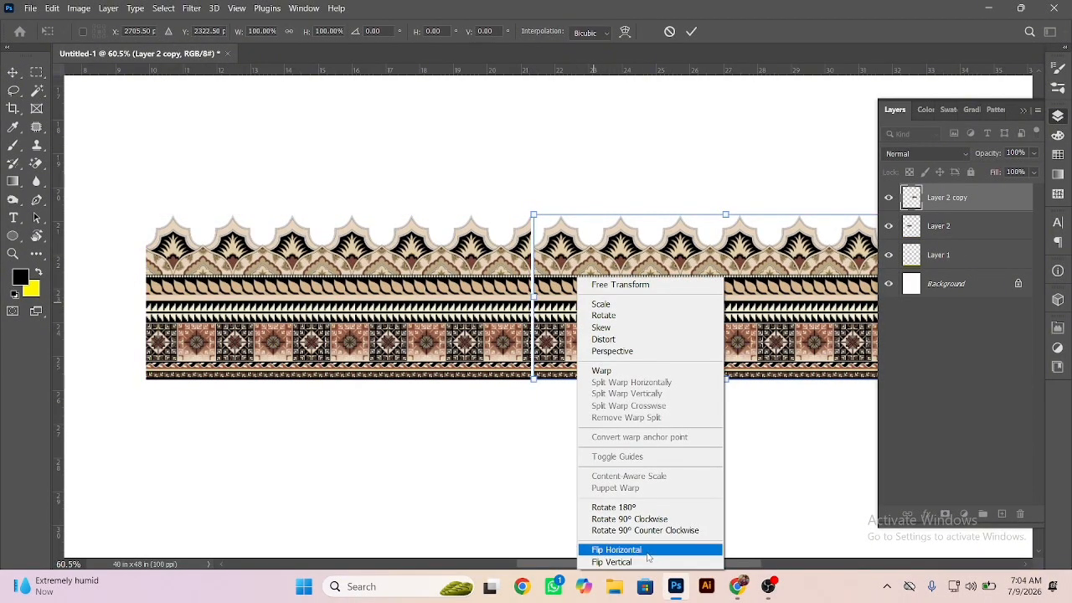
{"action": "left_click", "coordinate": [646, 549]}
{"action": "scroll", "coordinate": [577, 290], "scroll_direction": "up", "scroll_amount": 5}
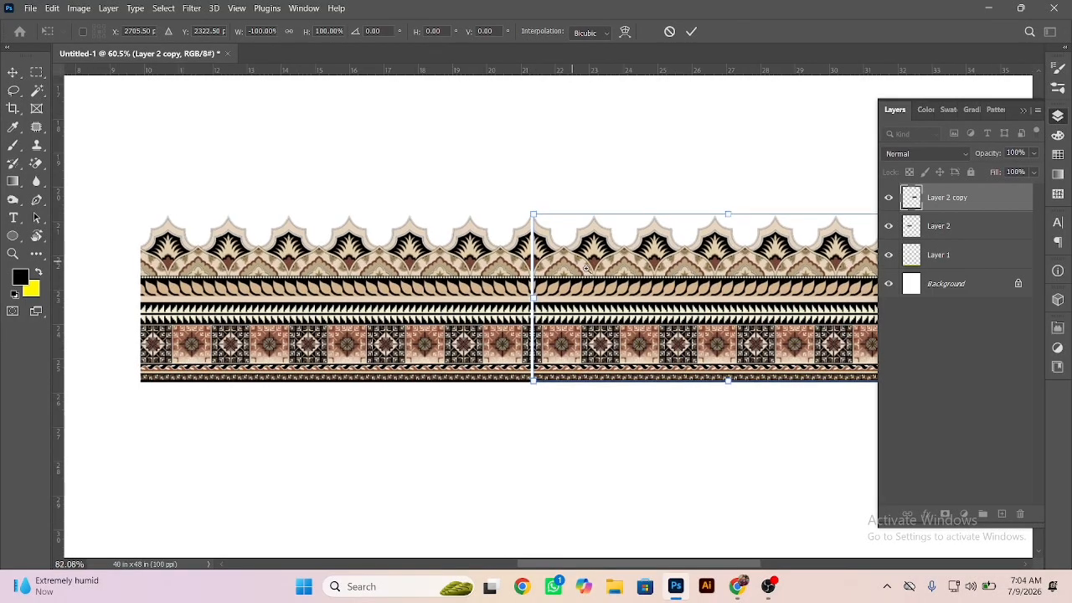
{"action": "left_click_drag", "start_coordinate": [549, 305], "coordinate": [534, 305]}
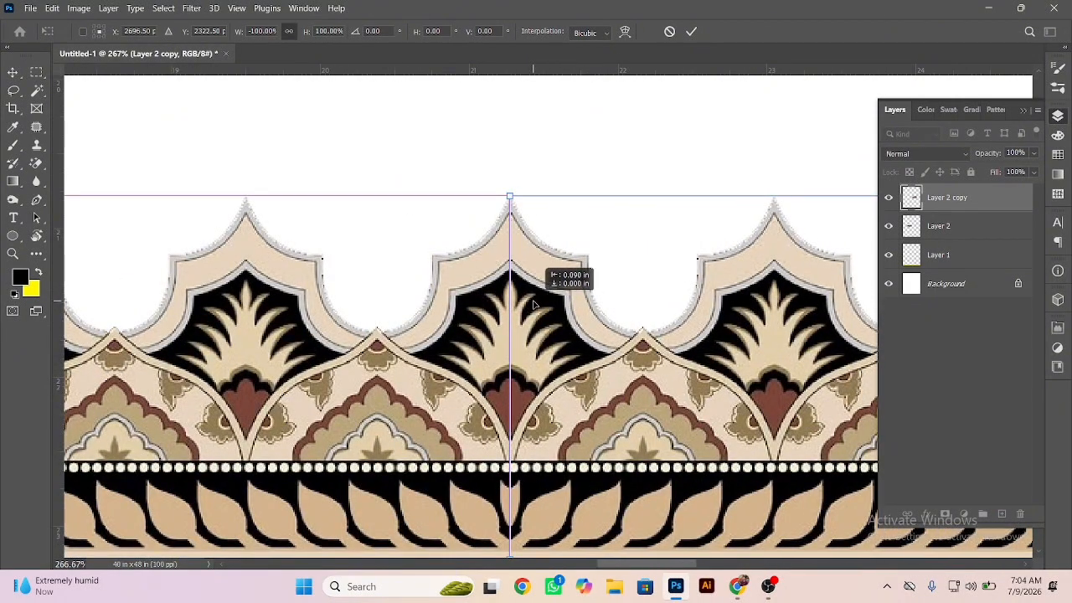
{"action": "key", "text": "Return"}
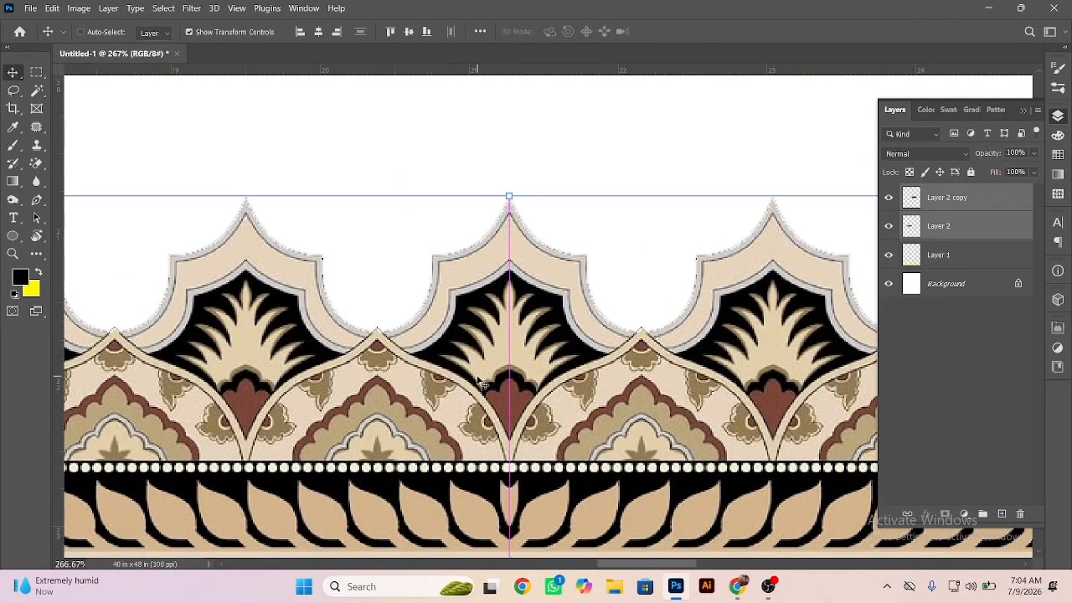
{"action": "key", "text": "ctrl+e"}
Step: Shift the merged border left, place a duplicate end to end at its right, and merge both into one layer
{"action": "scroll", "coordinate": [461, 246], "scroll_direction": "down", "scroll_amount": 8}
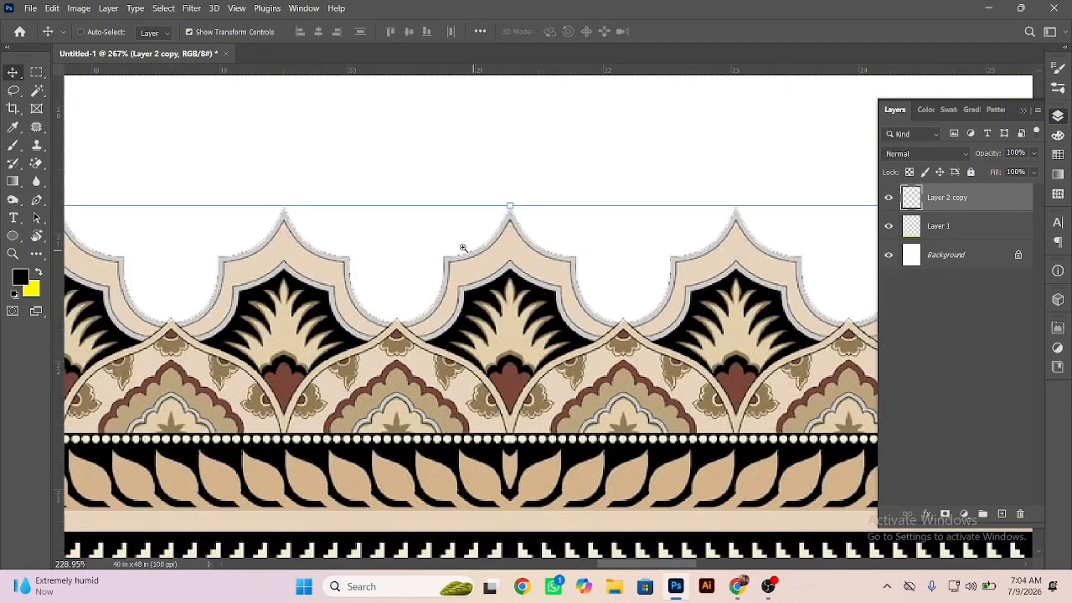
{"action": "left_click_drag", "start_coordinate": [570, 302], "coordinate": [406, 300]}
{"action": "left_click_drag", "start_coordinate": [295, 308], "coordinate": [396, 301]}
{"action": "scroll", "coordinate": [588, 301], "scroll_direction": "up", "scroll_amount": 5}
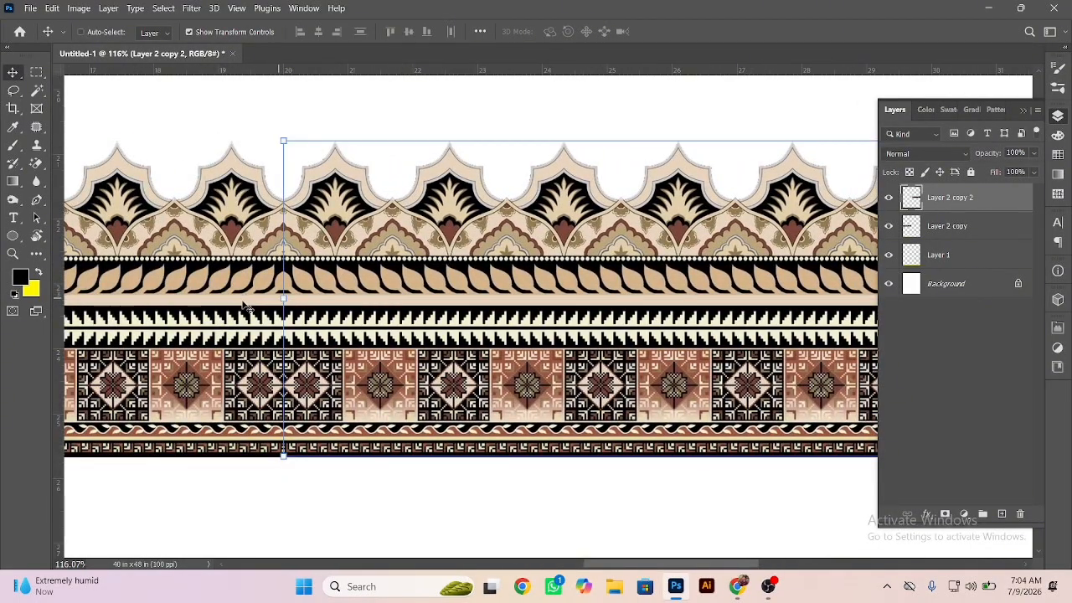
{"action": "left_click", "coordinate": [182, 325], "text": "ctrl+shift"}
{"action": "key", "text": "ctrl+e"}
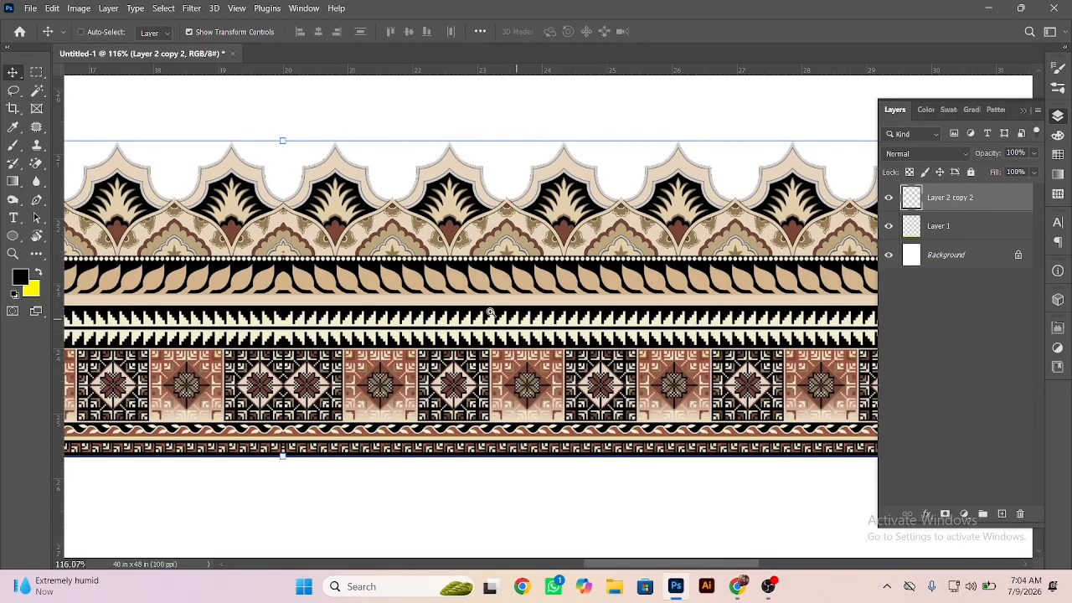
Step: Move the long border down to rest on the guide above the yellow strip, and hide the workspace panels
{"action": "scroll", "coordinate": [352, 251], "scroll_direction": "down", "scroll_amount": 6}
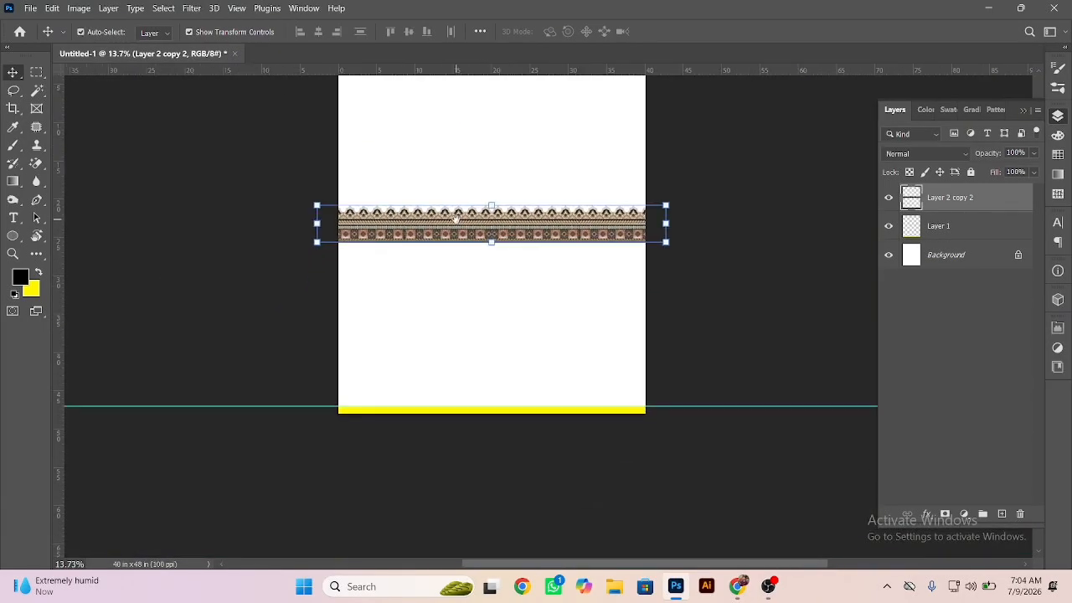
{"action": "left_click_drag", "start_coordinate": [457, 219], "coordinate": [471, 388]}
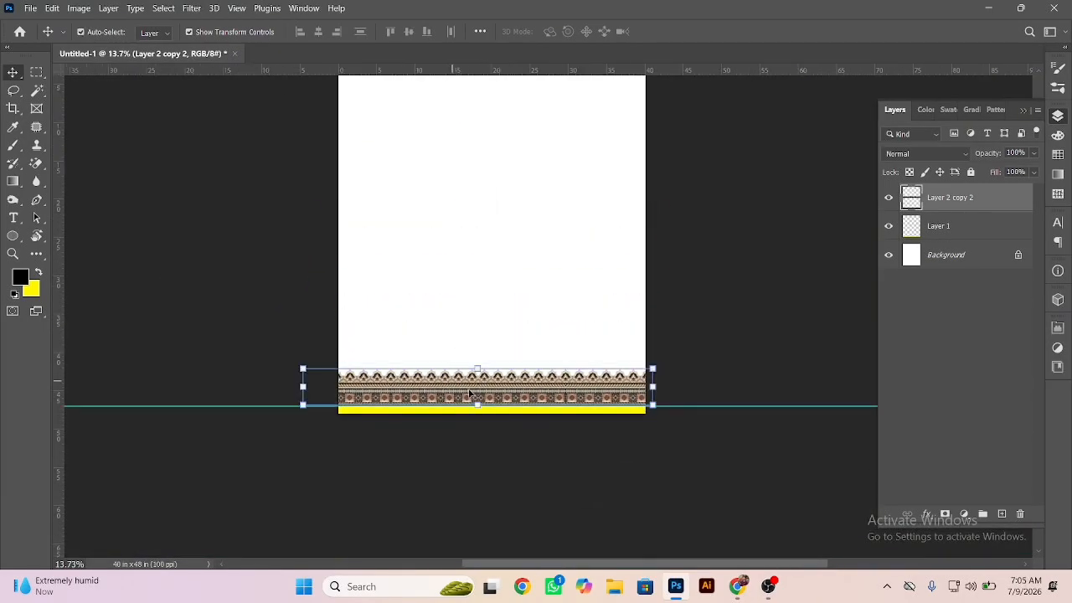
{"action": "scroll", "coordinate": [479, 386], "scroll_direction": "up", "scroll_amount": 3}
{"action": "key", "text": "Tab"}
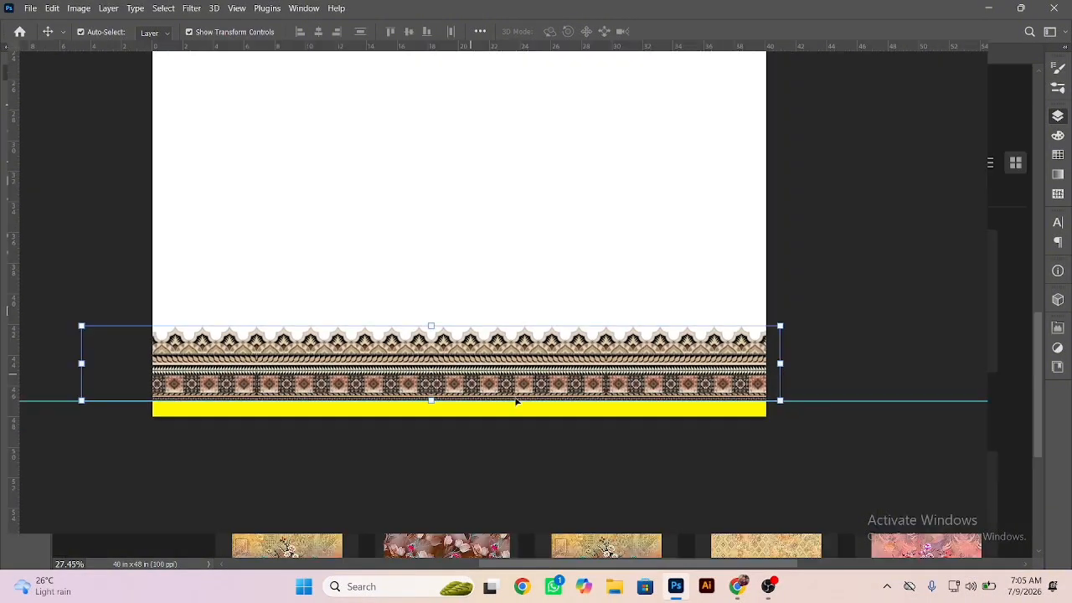
Step: Extend the border above the yellow strip with another copy joined at its right end, and merge the two layers
{"action": "left_click_drag", "start_coordinate": [857, 363], "coordinate": [523, 363]}
{"action": "left_click_drag", "start_coordinate": [237, 375], "coordinate": [800, 361]}
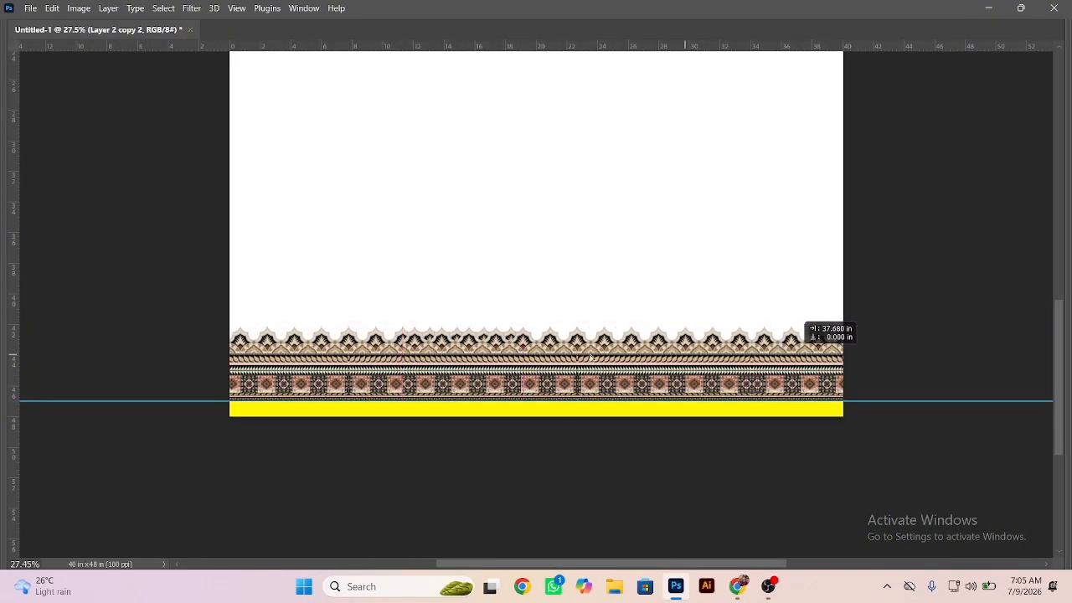
{"action": "left_click_drag", "start_coordinate": [445, 368], "coordinate": [617, 381]}
{"action": "scroll", "coordinate": [544, 360], "scroll_direction": "up", "scroll_amount": 2}
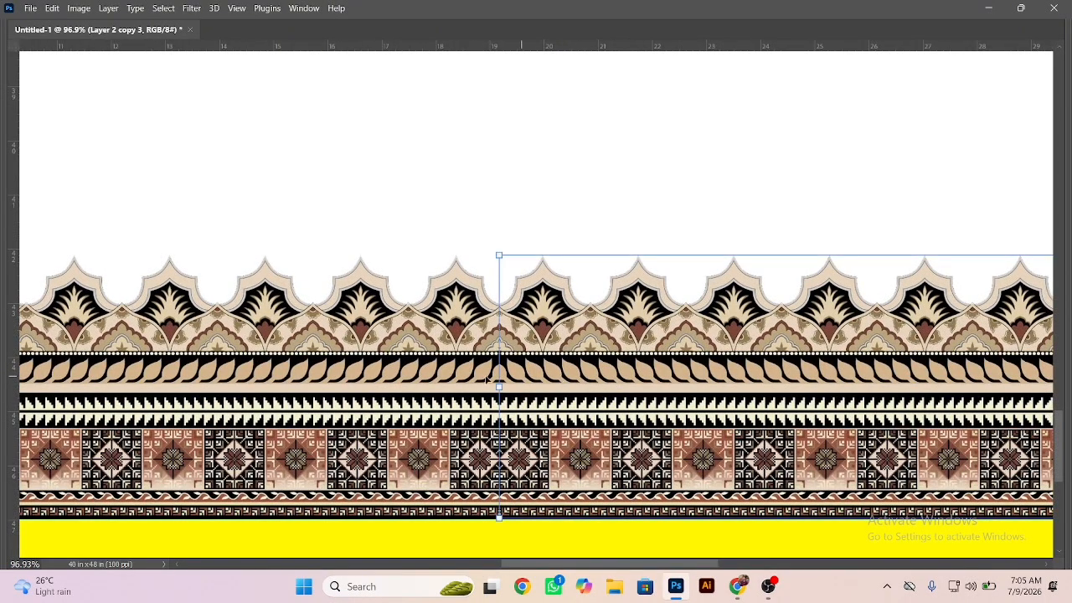
{"action": "left_click", "coordinate": [432, 372], "text": "shift"}
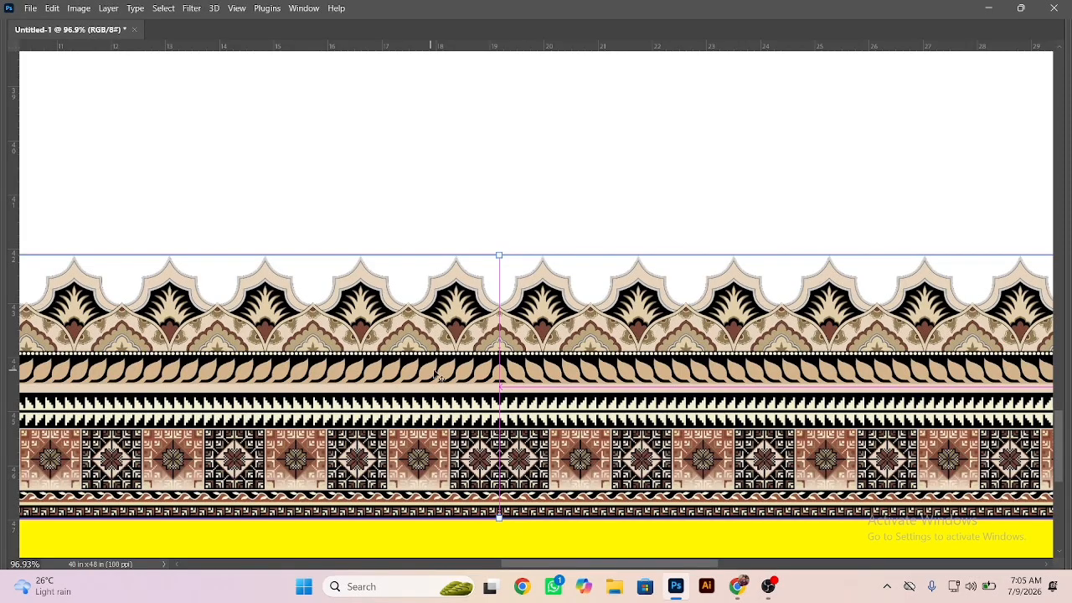
{"action": "key", "text": "ctrl+e"}
Step: Scale the merged border down proportionally to about 3 inches tall and seat it directly on the yellow strip
{"action": "left_click_drag", "start_coordinate": [534, 291], "coordinate": [455, 223]}
{"action": "left_click_drag", "start_coordinate": [512, 269], "coordinate": [524, 327]}
{"action": "key", "text": "Return"}
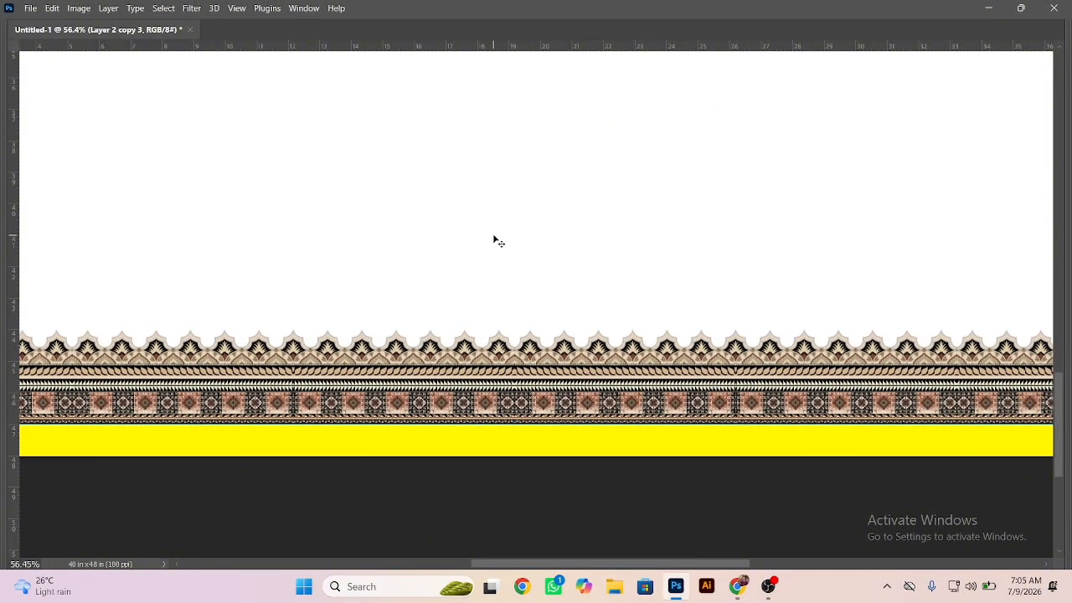
Step: Restore the panels, select the yellow strip's layer, swap the foreground and background colors, and fill the strip with black
{"action": "left_click_drag", "start_coordinate": [524, 374], "coordinate": [476, 350]}
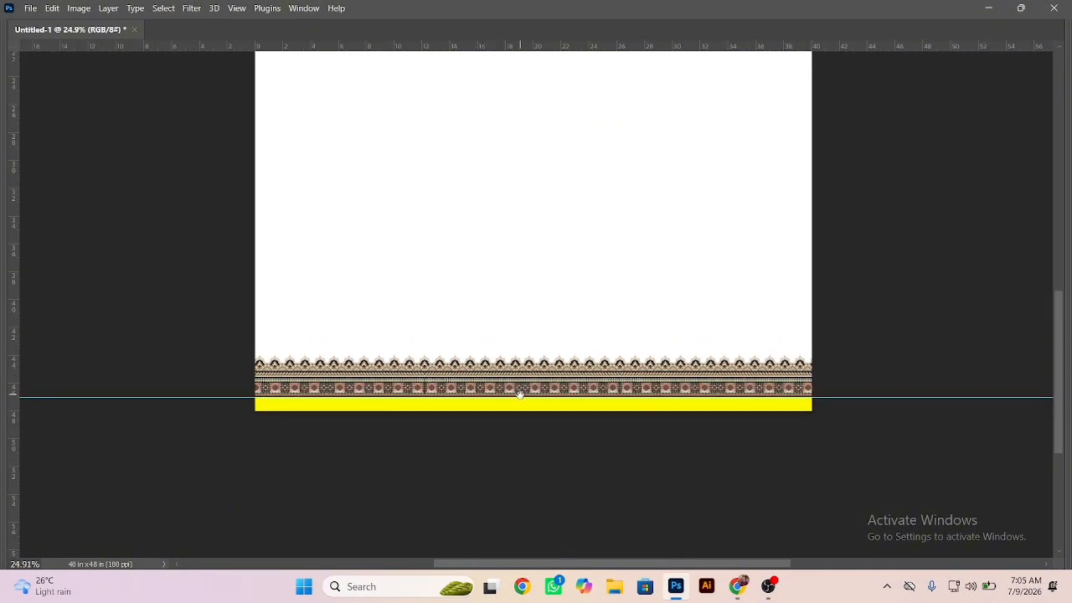
{"action": "key", "text": "Tab"}
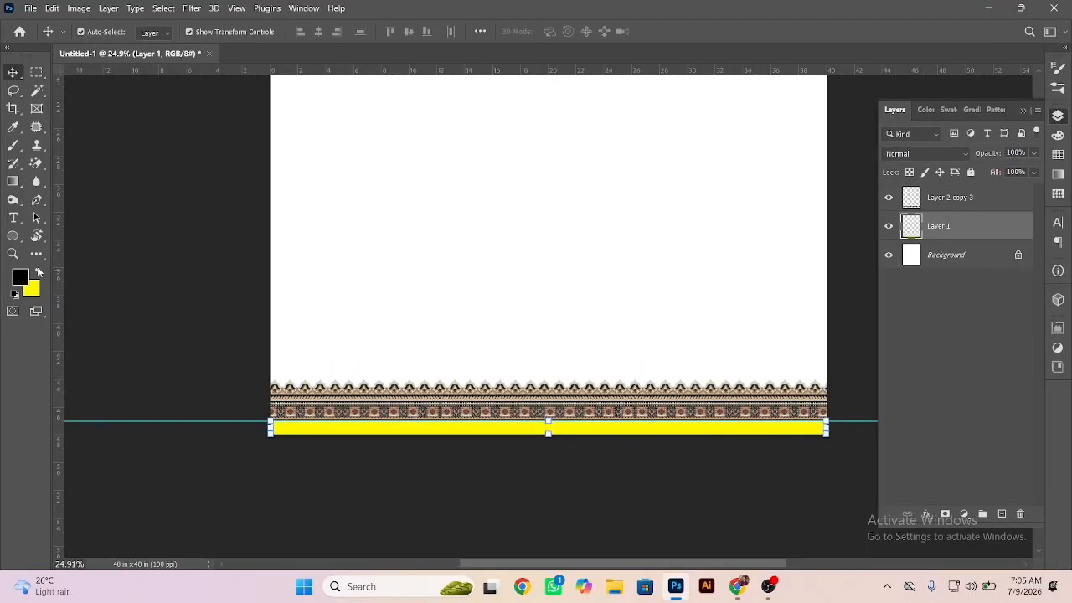
{"action": "key", "text": "ctrl+BackSpace"}
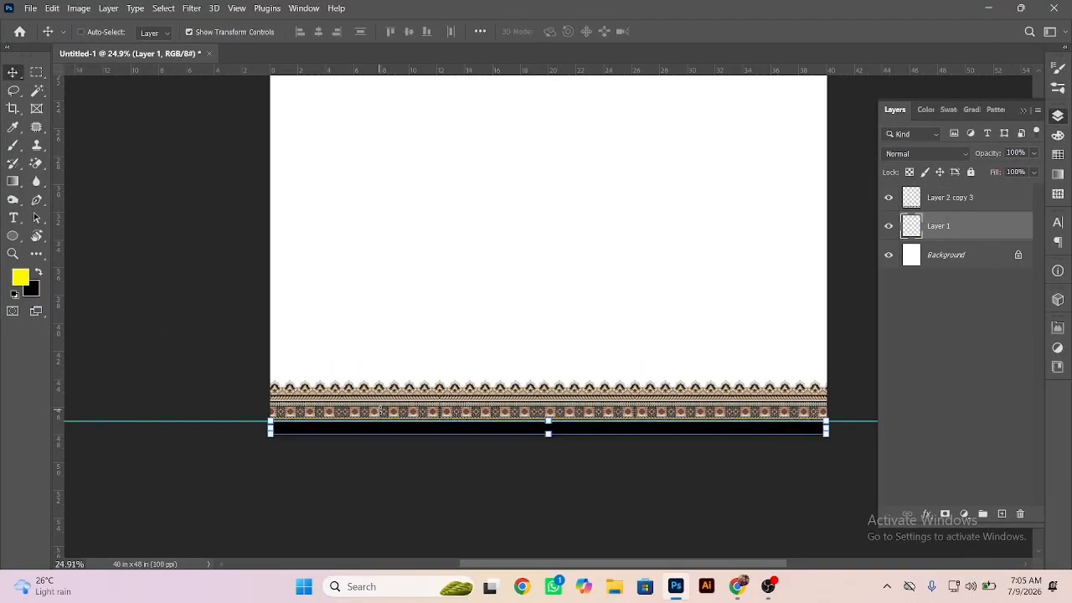
Step: Change the color of the area surrounding the canvas to dark gray and deselect the strip's layer
{"action": "right_click", "coordinate": [160, 306]}
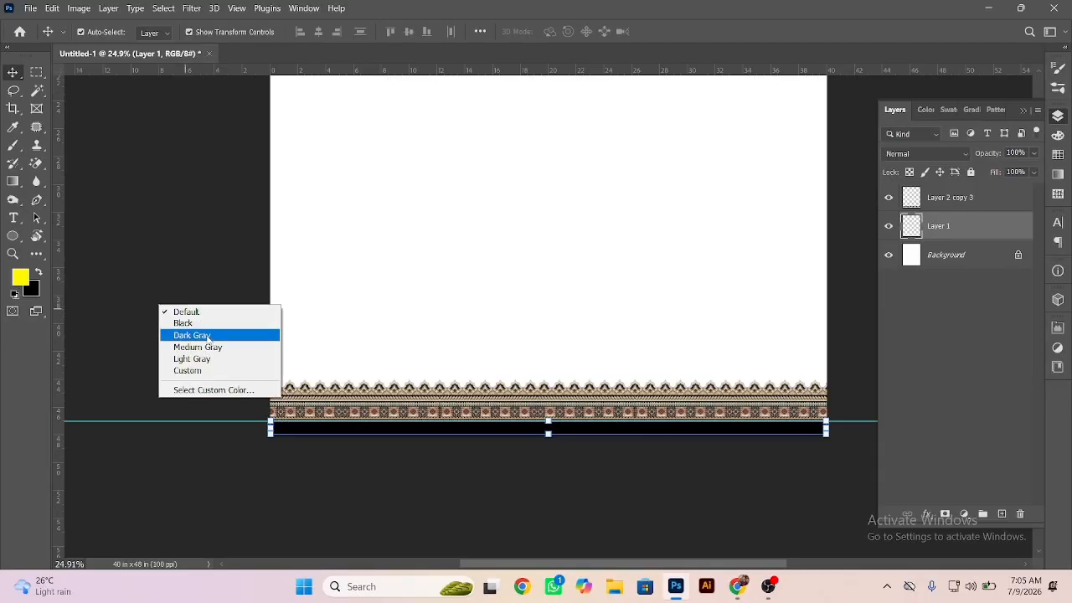
{"action": "left_click", "coordinate": [208, 336]}
{"action": "left_click", "coordinate": [237, 309]}
Step: Duplicate the hem border, rotate the copy about 90° to vertical, and move it up along the canvas's center, clear of the hem
{"action": "scroll", "coordinate": [386, 346], "scroll_direction": "down", "scroll_amount": 2}
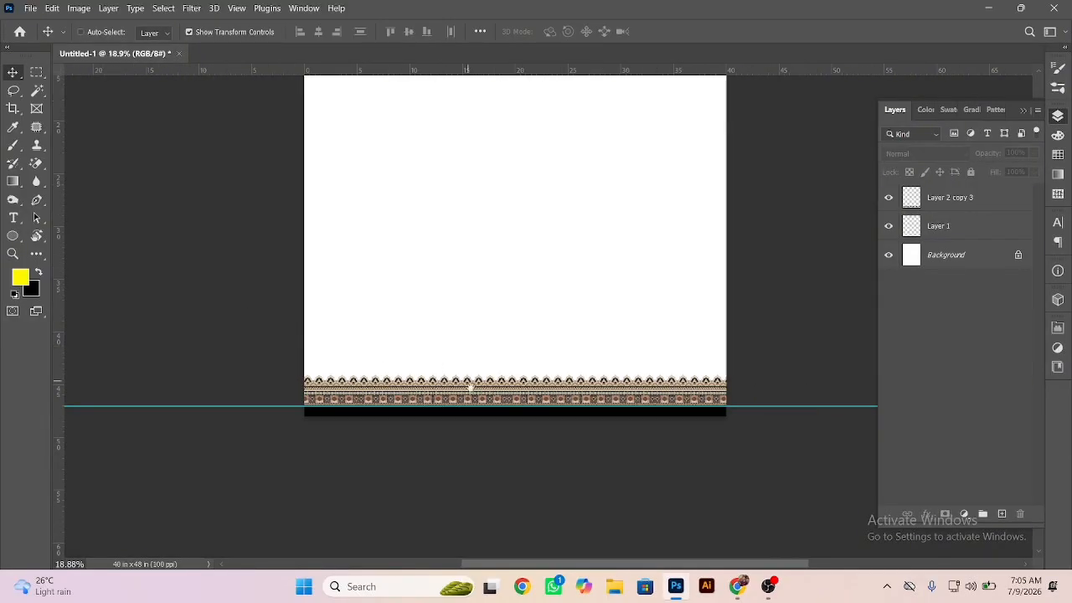
{"action": "left_click_drag", "start_coordinate": [492, 484], "coordinate": [546, 279]}
{"action": "key", "text": "ctrl+t"}
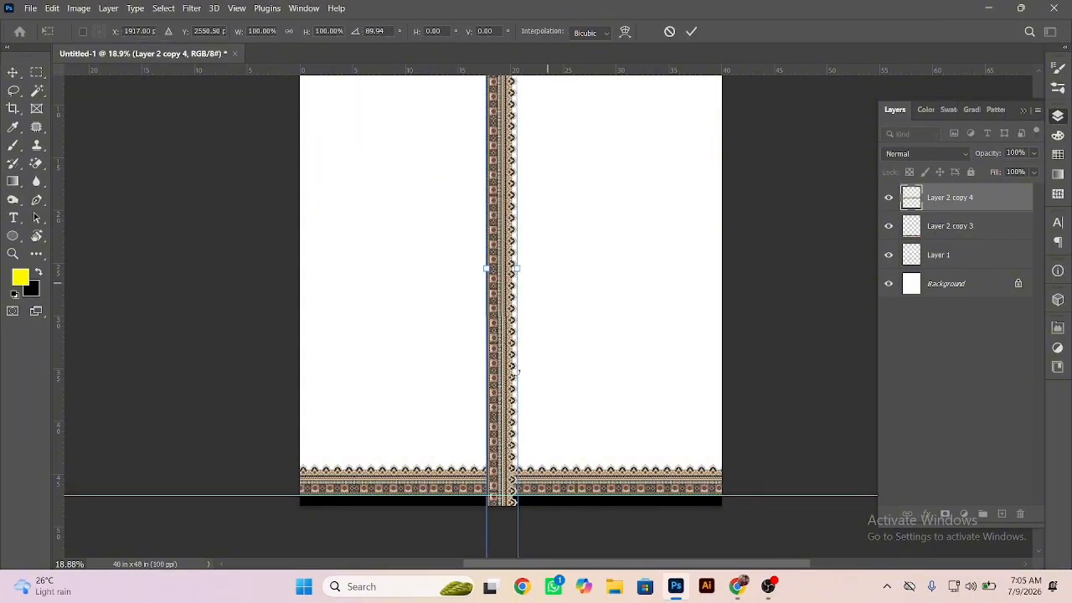
{"action": "left_click_drag", "start_coordinate": [507, 453], "coordinate": [520, 226]}
{"action": "key", "text": "Return"}
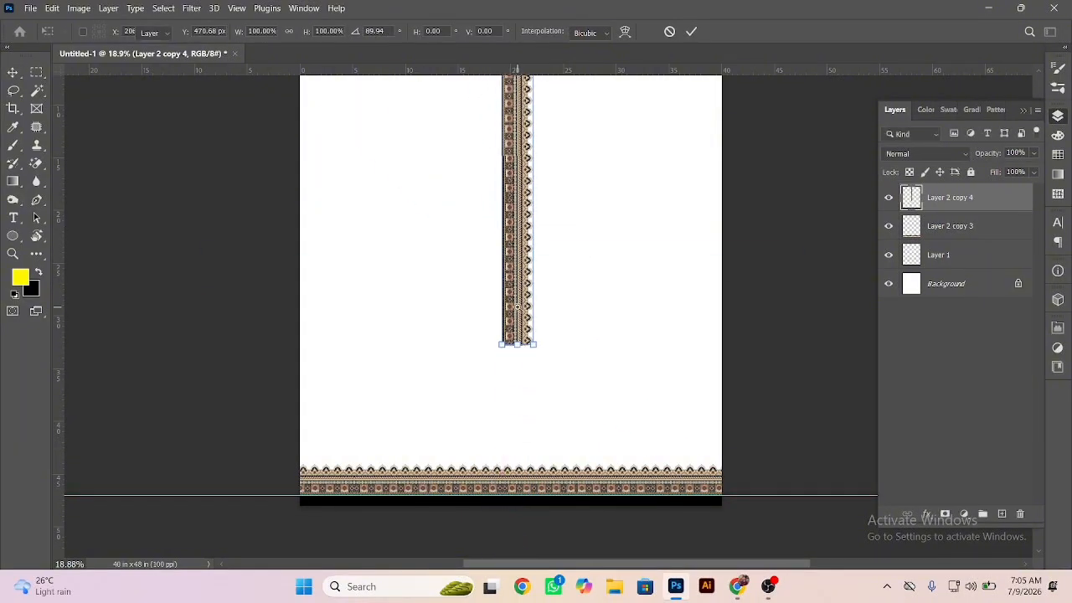
Step: Cut the vertical border's lower end diagonally down to its scalloped edge by deleting a Pen tool selection
{"action": "scroll", "coordinate": [575, 355], "scroll_direction": "up", "scroll_amount": 2}
{"action": "scroll", "coordinate": [575, 355], "scroll_direction": "up", "scroll_amount": 3}
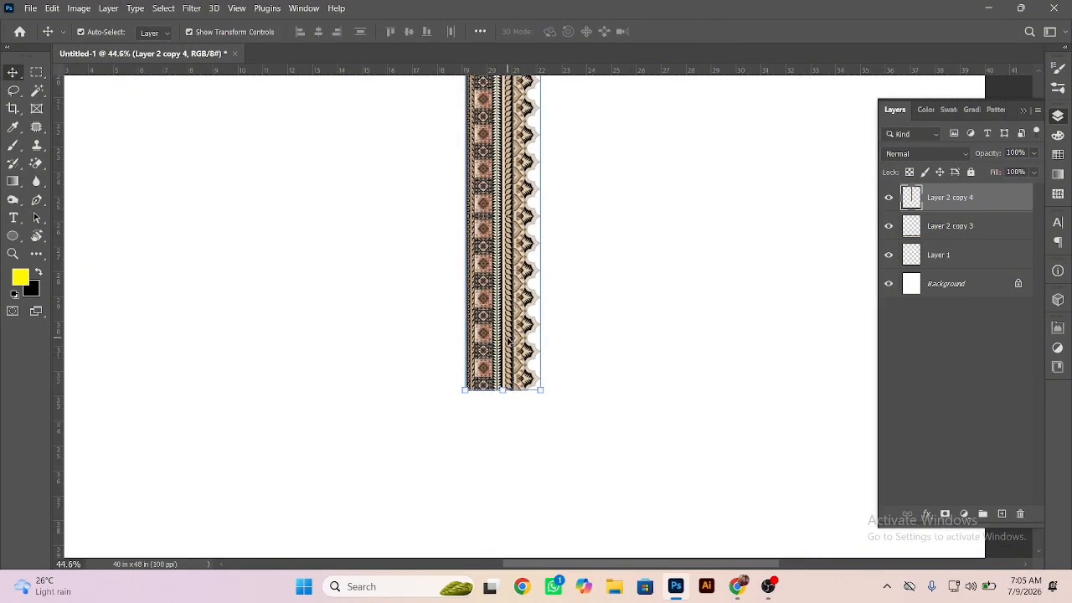
{"action": "key", "text": "p"}
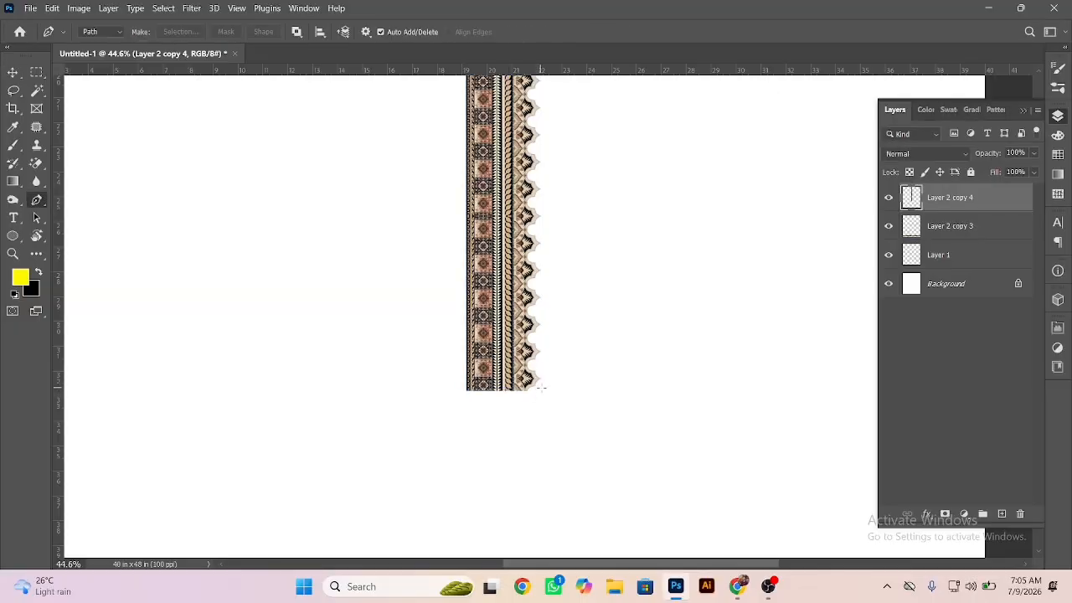
{"action": "left_click", "coordinate": [542, 389]}
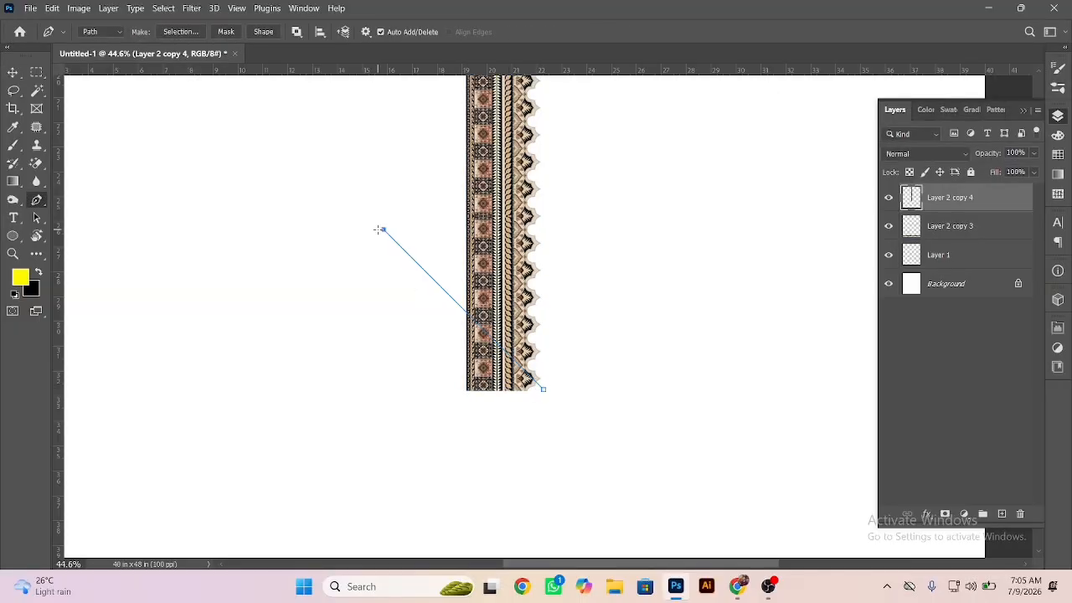
{"action": "left_click", "coordinate": [427, 441]}
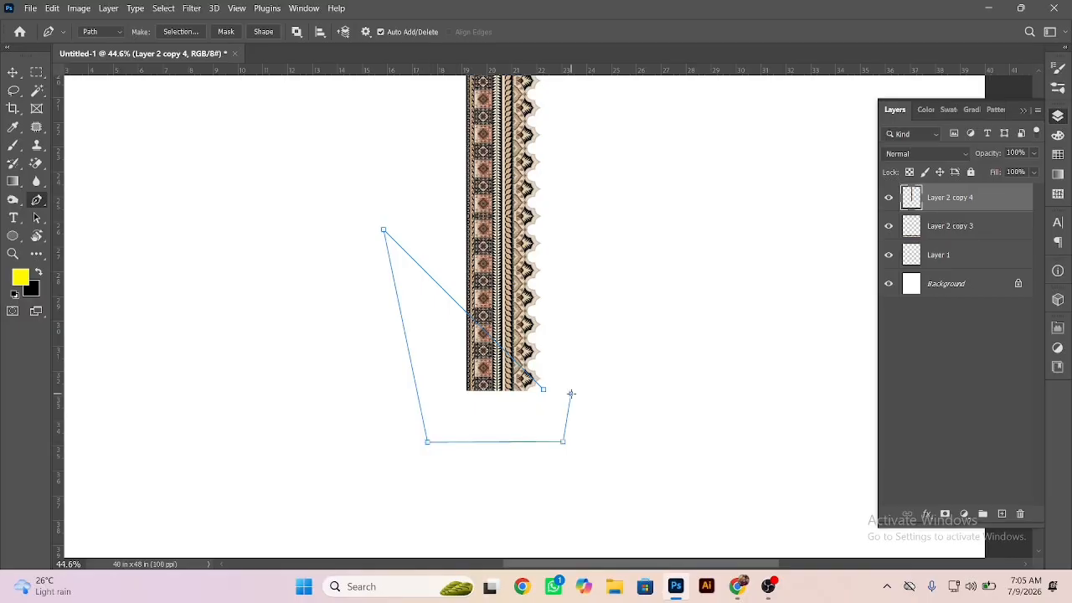
{"action": "key", "text": "ctrl+Return"}
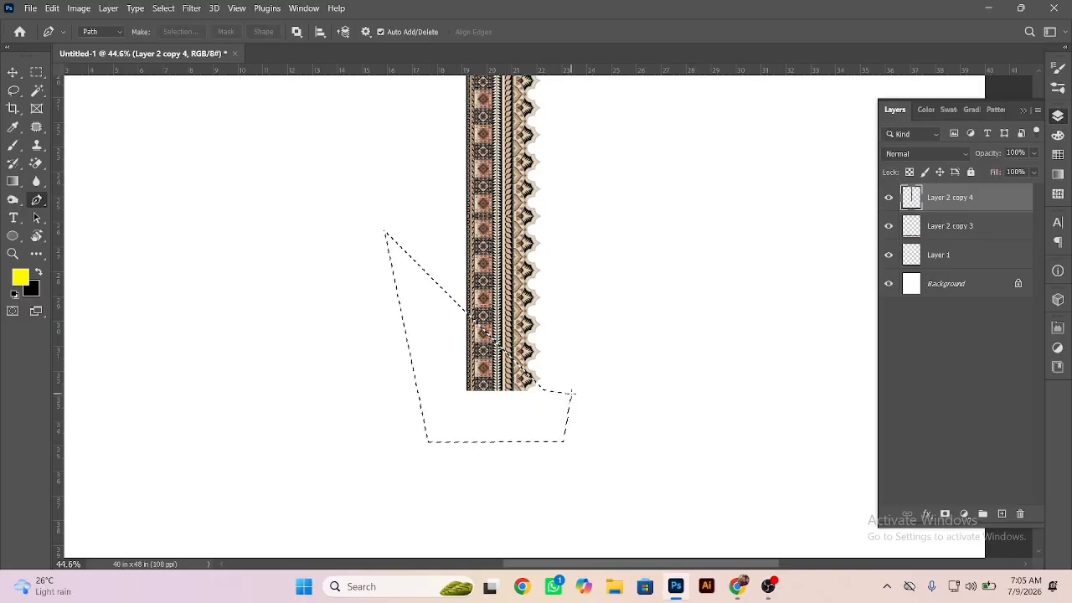
{"action": "key", "text": "Delete"}
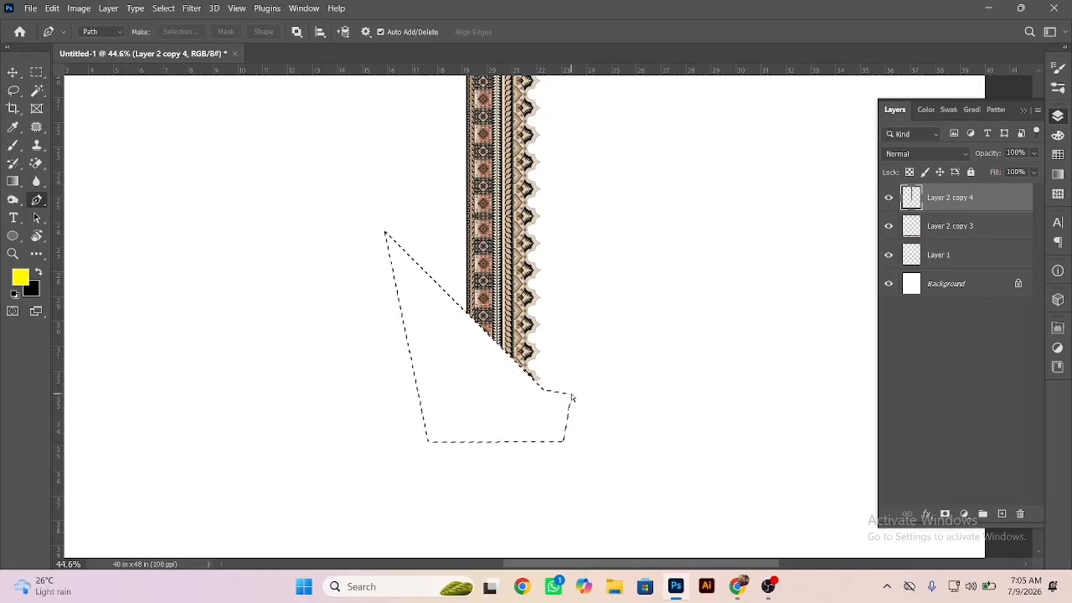
Step: Copy the diagonally cut lower end of the vertical border onto a new layer
{"action": "key", "text": "m"}
{"action": "left_click_drag", "start_coordinate": [434, 281], "coordinate": [578, 411]}
{"action": "right_click", "coordinate": [504, 328]}
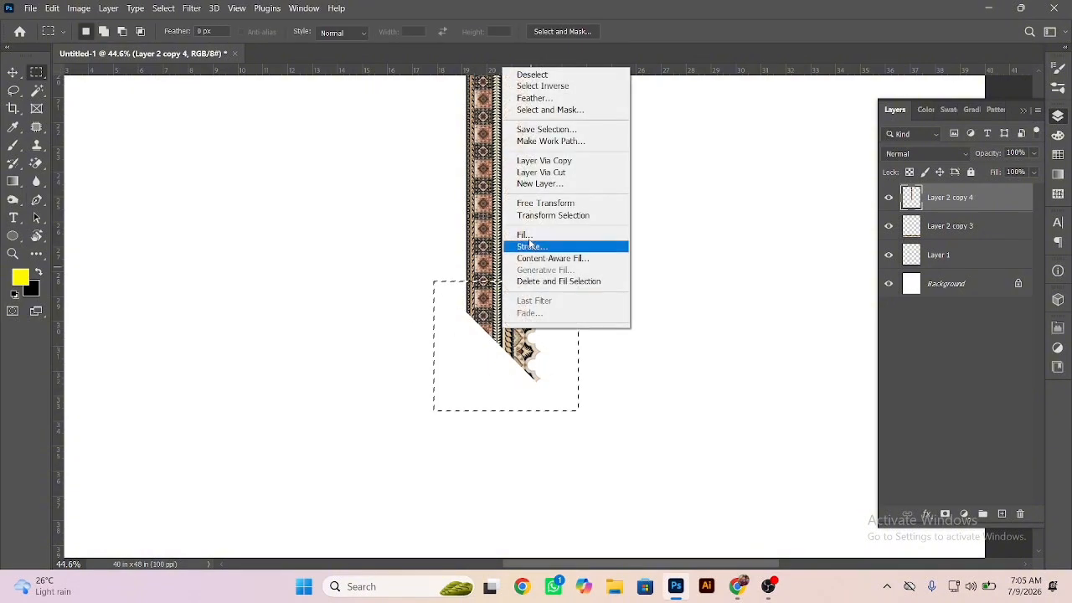
{"action": "left_click", "coordinate": [527, 160]}
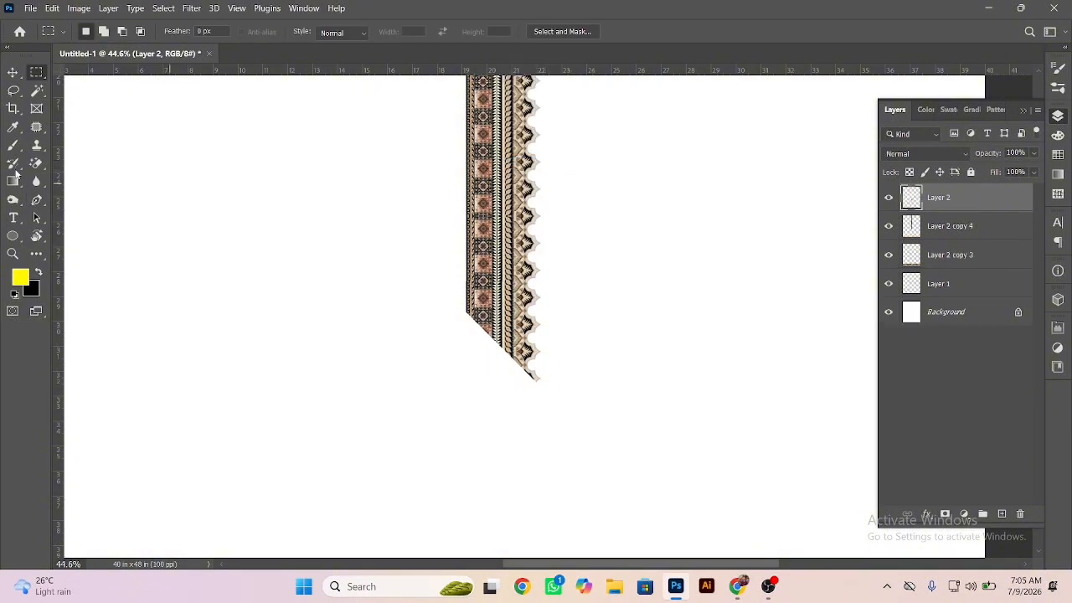
Step: Rotate the copied end 90°, flip it horizontally to form a mitered corner against the vertical border, and merge the two layers
{"action": "left_click", "coordinate": [12, 75]}
{"action": "left_click_drag", "start_coordinate": [556, 280], "coordinate": [603, 331]}
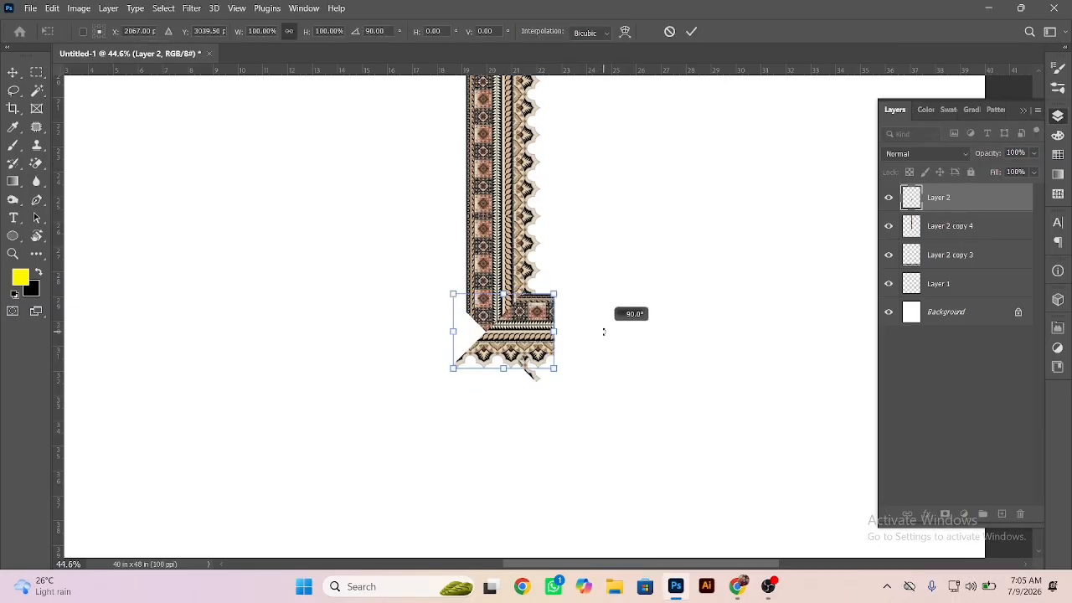
{"action": "right_click", "coordinate": [522, 338]}
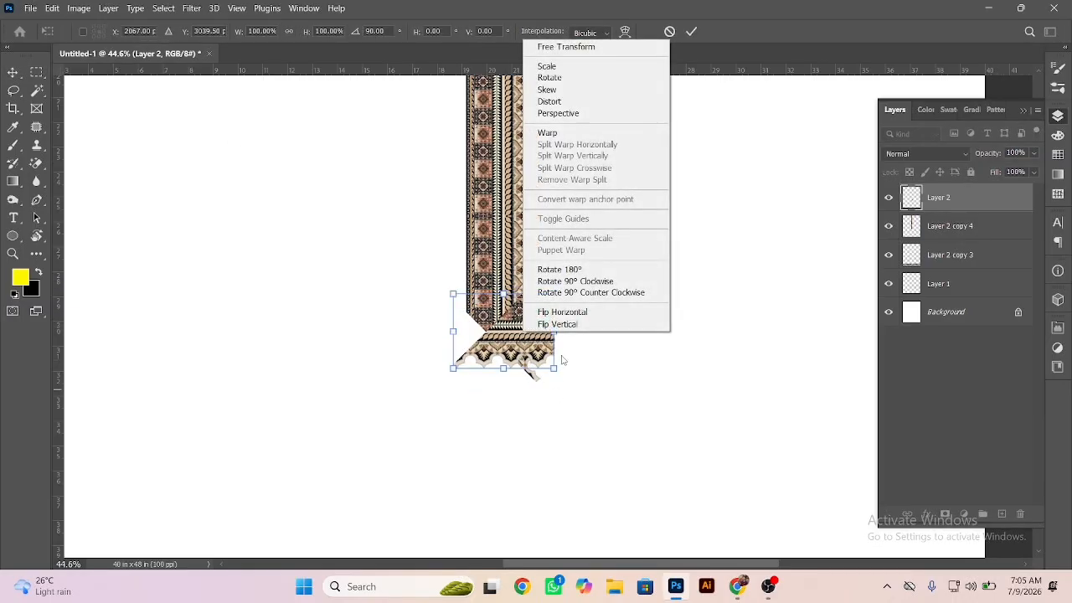
{"action": "left_click", "coordinate": [567, 312]}
{"action": "left_click_drag", "start_coordinate": [499, 289], "coordinate": [558, 366]}
{"action": "left_click_drag", "start_coordinate": [451, 414], "coordinate": [493, 315]}
{"action": "scroll", "coordinate": [418, 289], "scroll_direction": "up", "scroll_amount": 5}
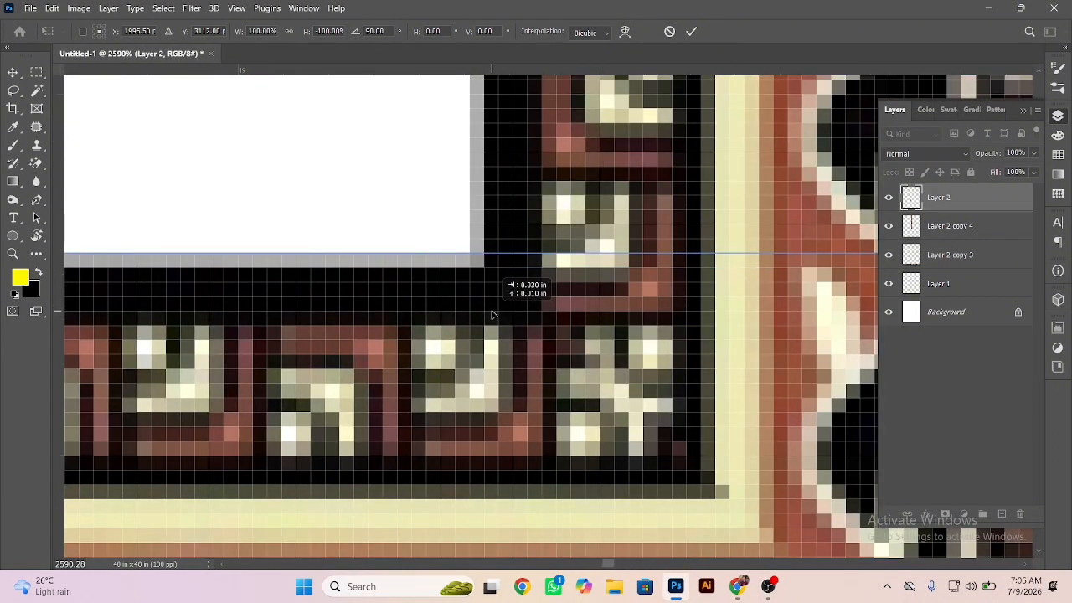
{"action": "key", "text": "Return"}
{"action": "left_click", "coordinate": [520, 219], "text": "ctrl+shift"}
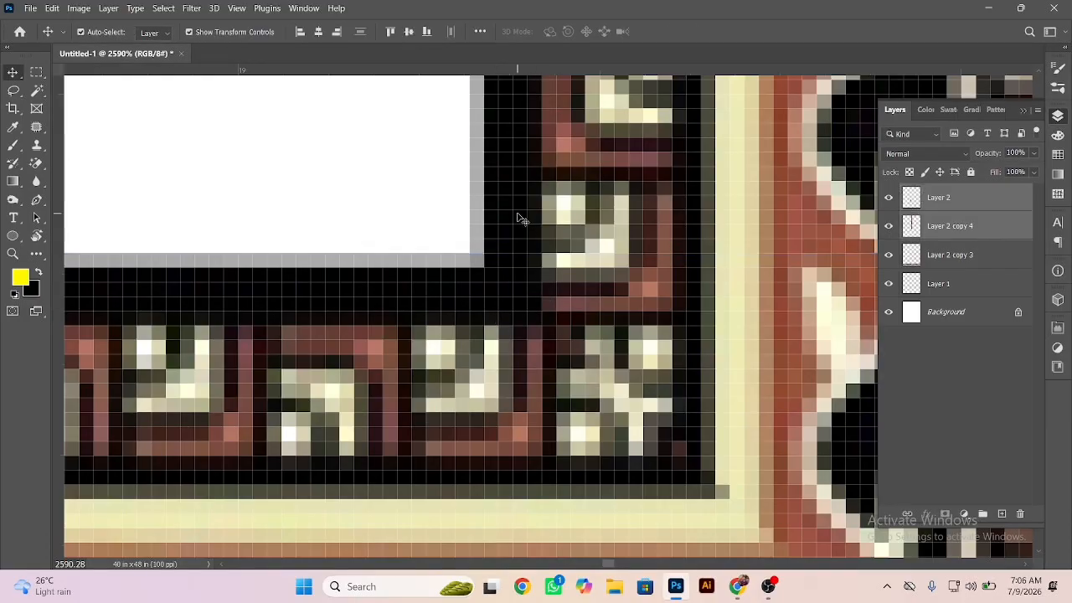
{"action": "key", "text": "ctrl+e"}
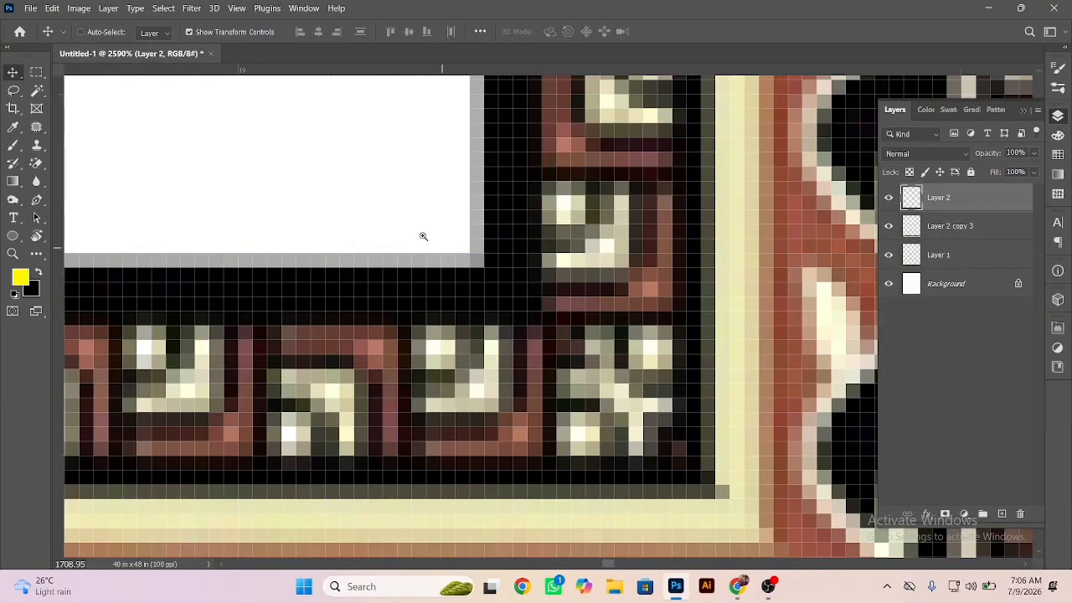
Step: Trim the corner's horizontal leg flush with the vertical border's inner edge using rectangular selections
{"action": "scroll", "coordinate": [423, 236], "scroll_direction": "down", "scroll_amount": 5}
{"action": "scroll", "coordinate": [481, 285], "scroll_direction": "down", "scroll_amount": 5}
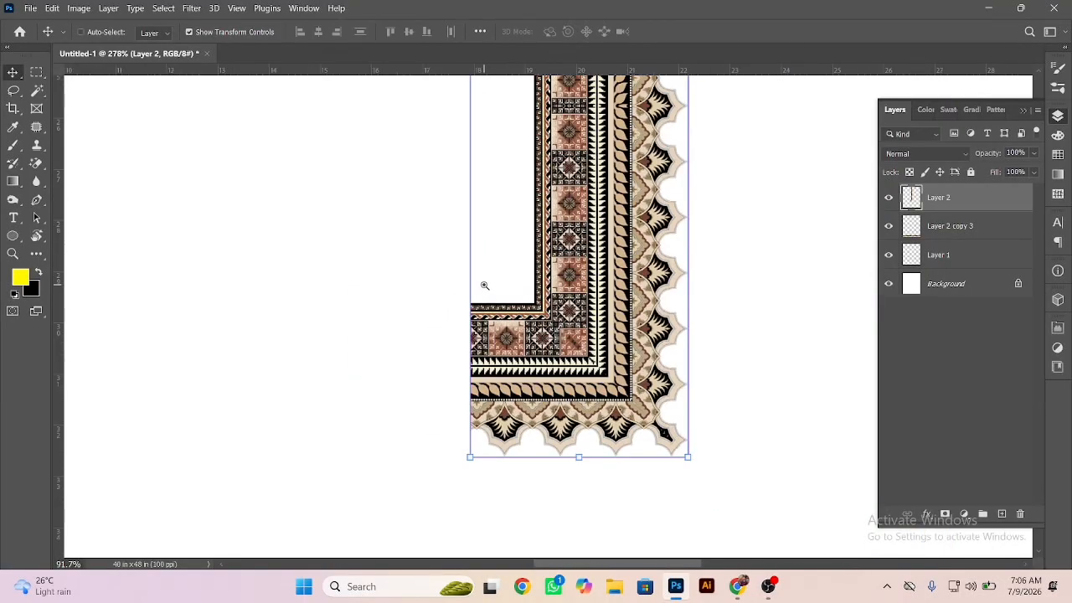
{"action": "left_click", "coordinate": [39, 73]}
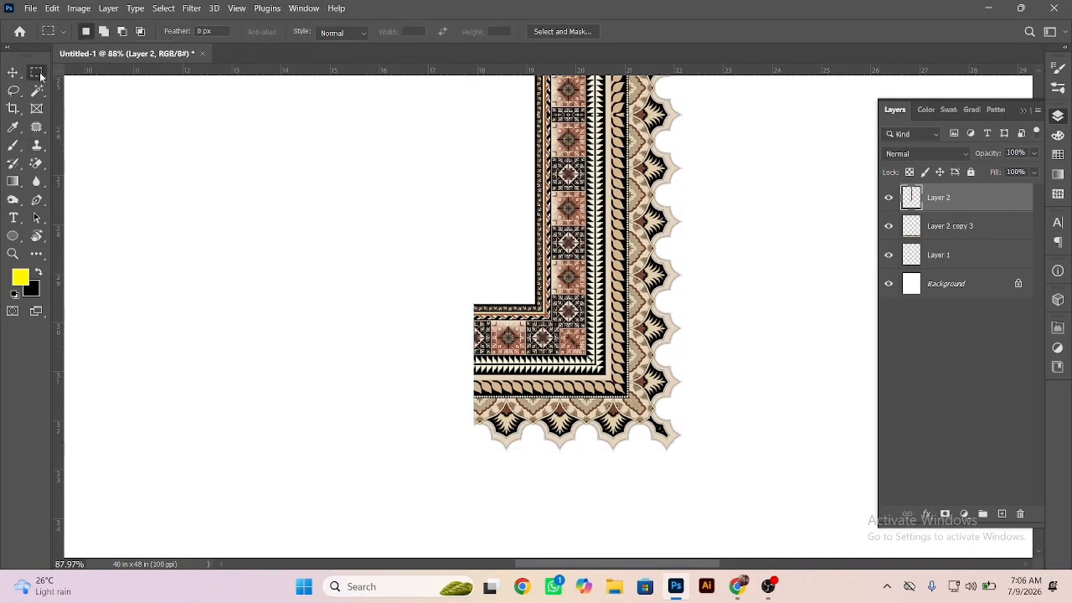
{"action": "left_click_drag", "start_coordinate": [450, 274], "coordinate": [533, 475]}
{"action": "key", "text": "ctrl+j"}
{"action": "left_click_drag", "start_coordinate": [536, 293], "coordinate": [634, 330]}
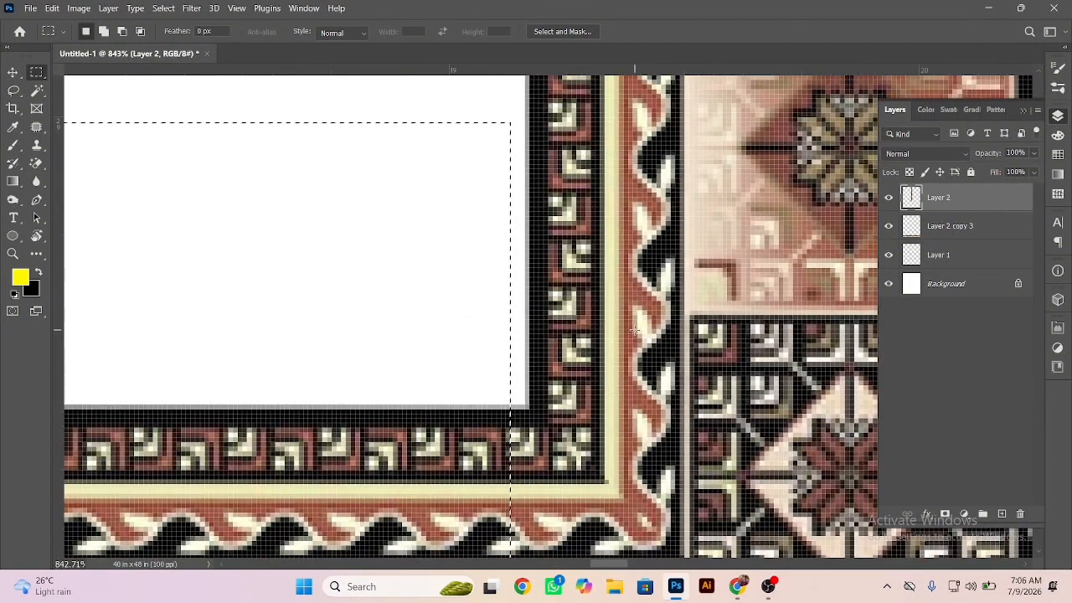
{"action": "key", "text": "Delete"}
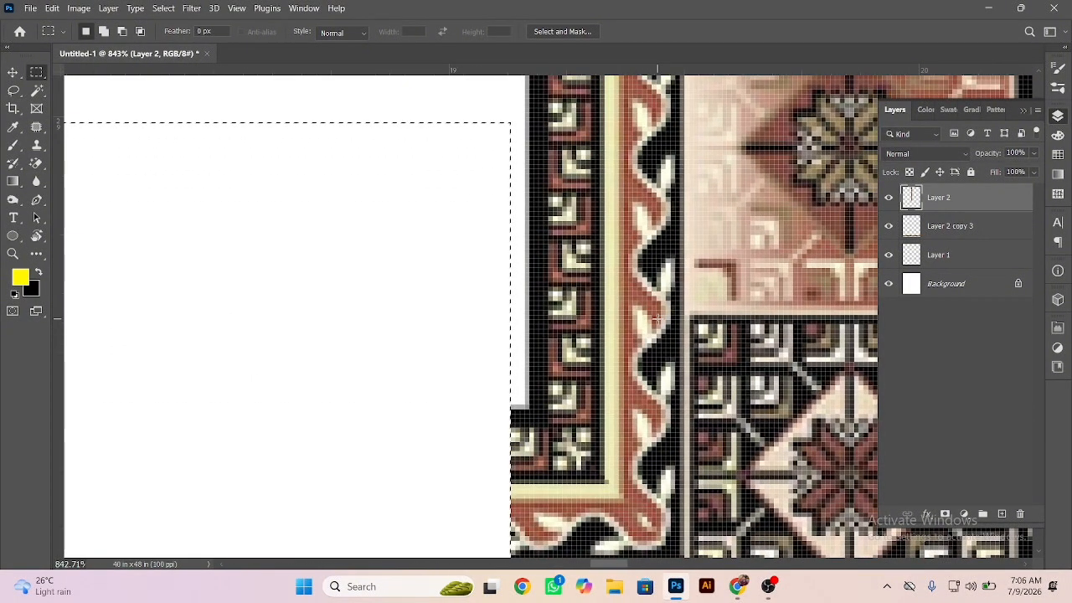
{"action": "key", "text": "Right"}
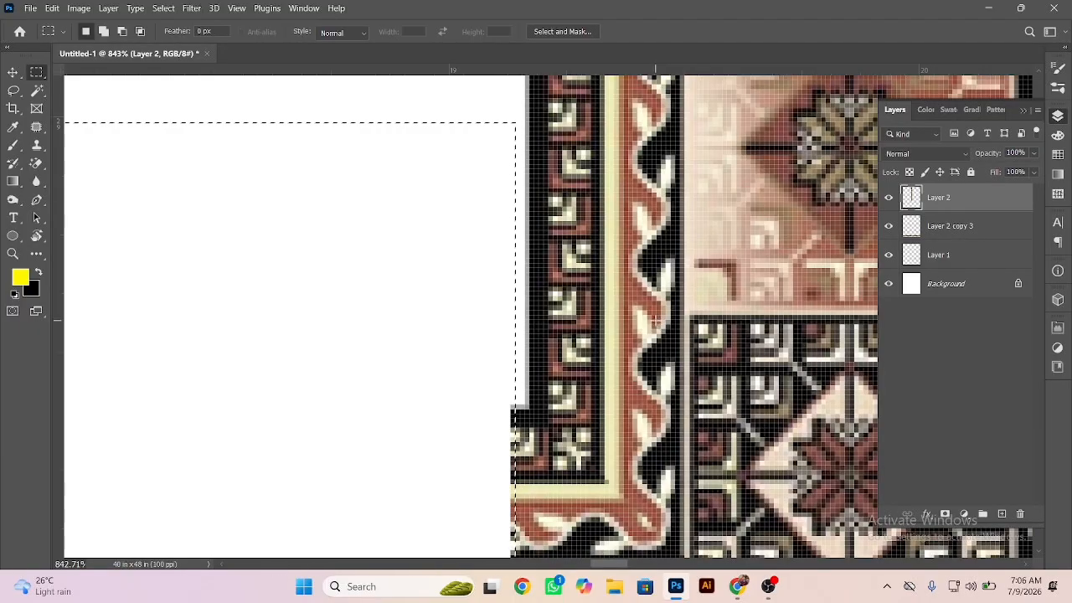
{"action": "key", "text": "Right"}
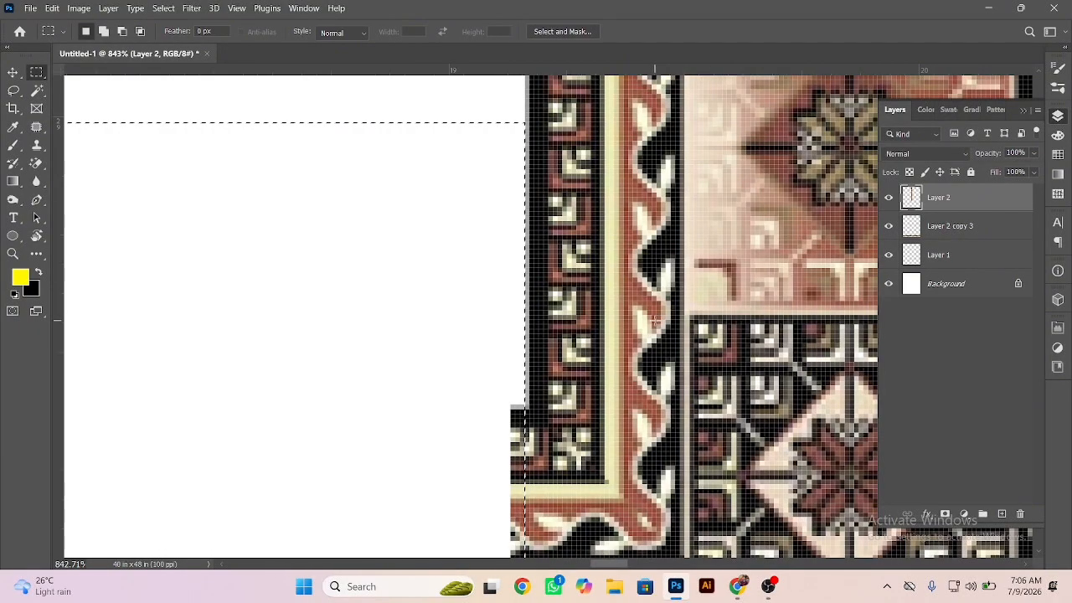
{"action": "key", "text": "Delete"}
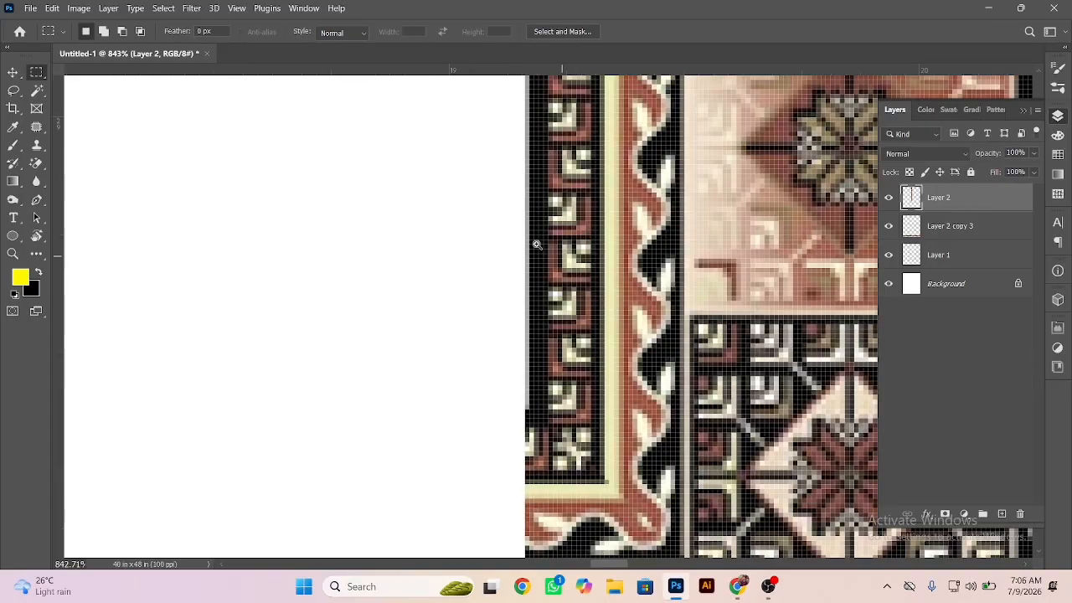
Step: Outline the distorted scallop at the outer corner with the Pen tool, delete it from the border, and deselect
{"action": "key", "text": "ctrl+0"}
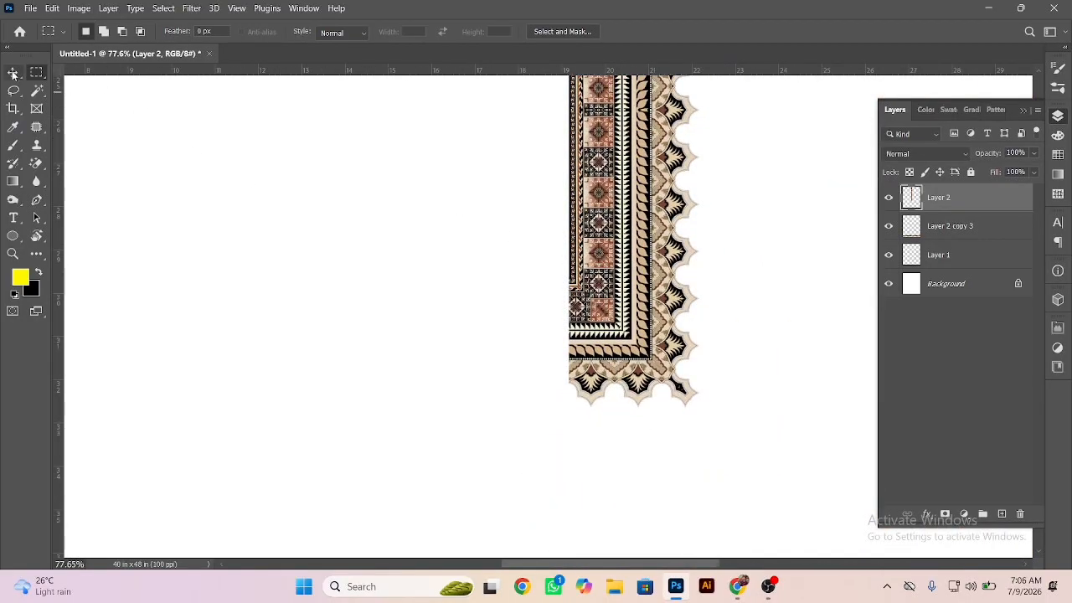
{"action": "left_click", "coordinate": [13, 73]}
{"action": "left_click_drag", "start_coordinate": [683, 385], "coordinate": [769, 403]}
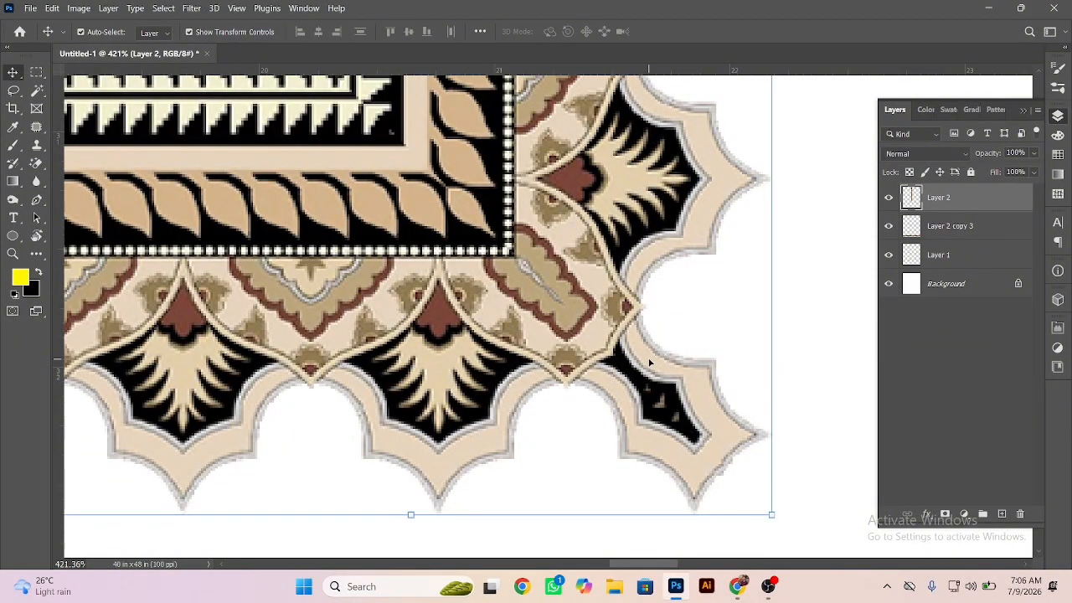
{"action": "key", "text": "p"}
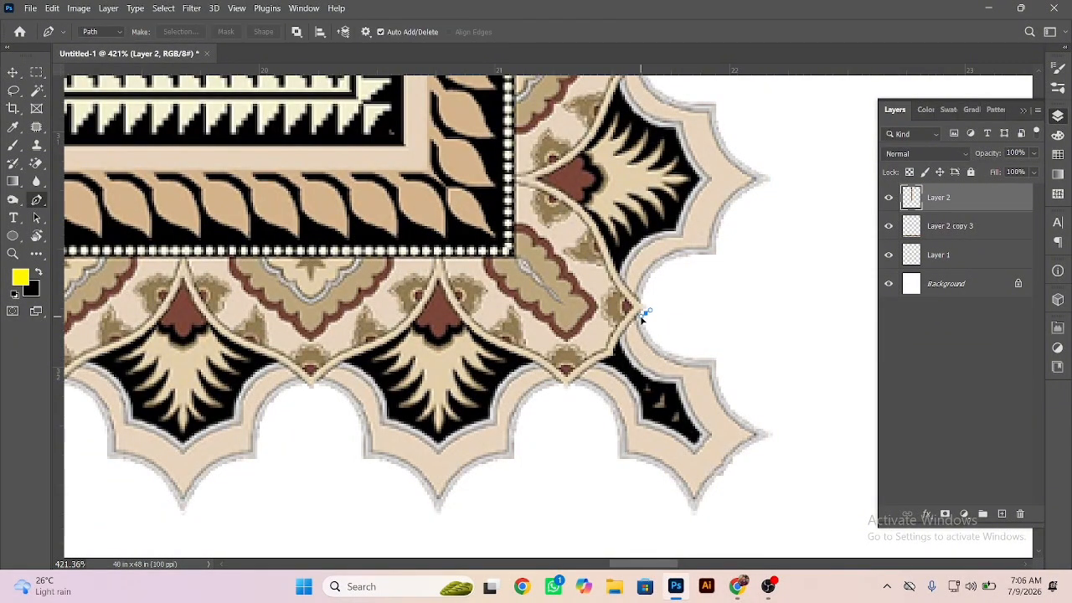
{"action": "left_click", "coordinate": [647, 305]}
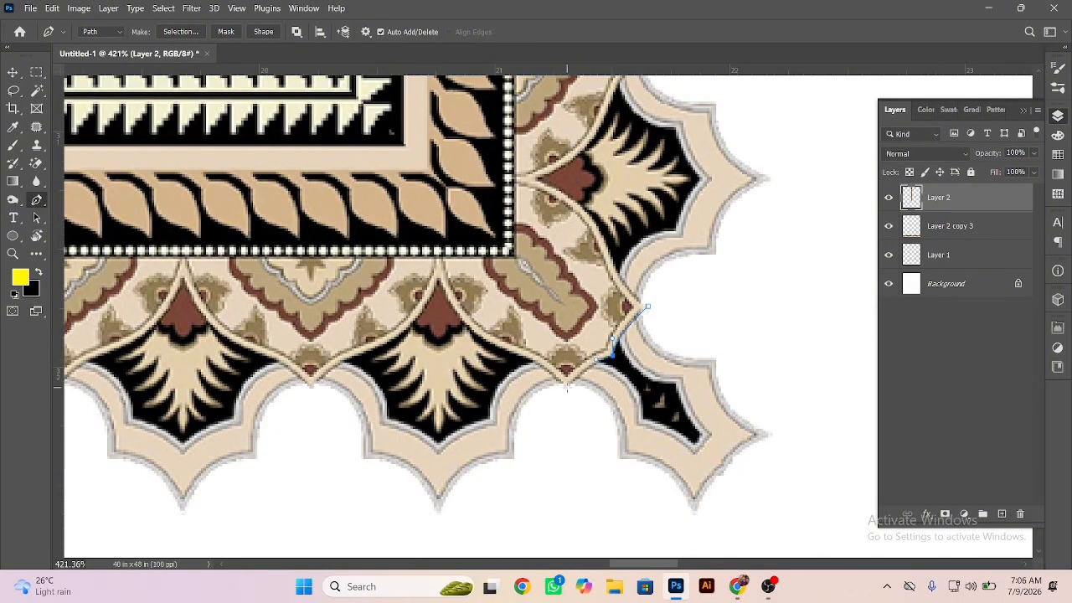
{"action": "left_click_drag", "start_coordinate": [566, 394], "coordinate": [563, 394]}
{"action": "left_click", "coordinate": [668, 309]}
{"action": "key", "text": "ctrl+Return"}
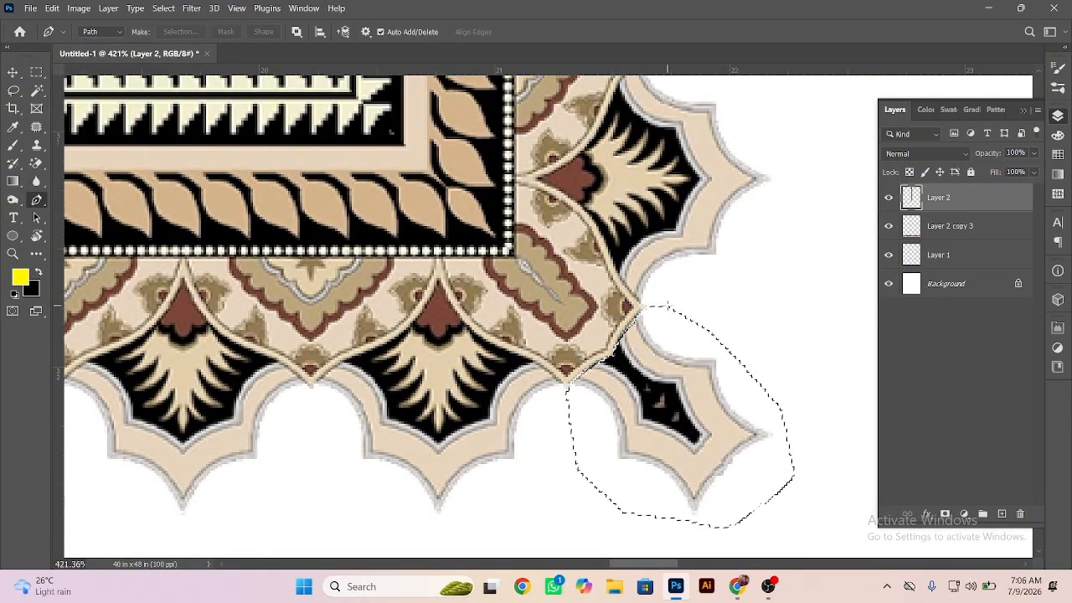
{"action": "key", "text": "ctrl+d"}
Step: Duplicate the vertical border, flip the copy horizontally, and join it to the original's inner edge as a symmetrical panel
{"action": "scroll", "coordinate": [661, 304], "scroll_direction": "down", "scroll_amount": 8}
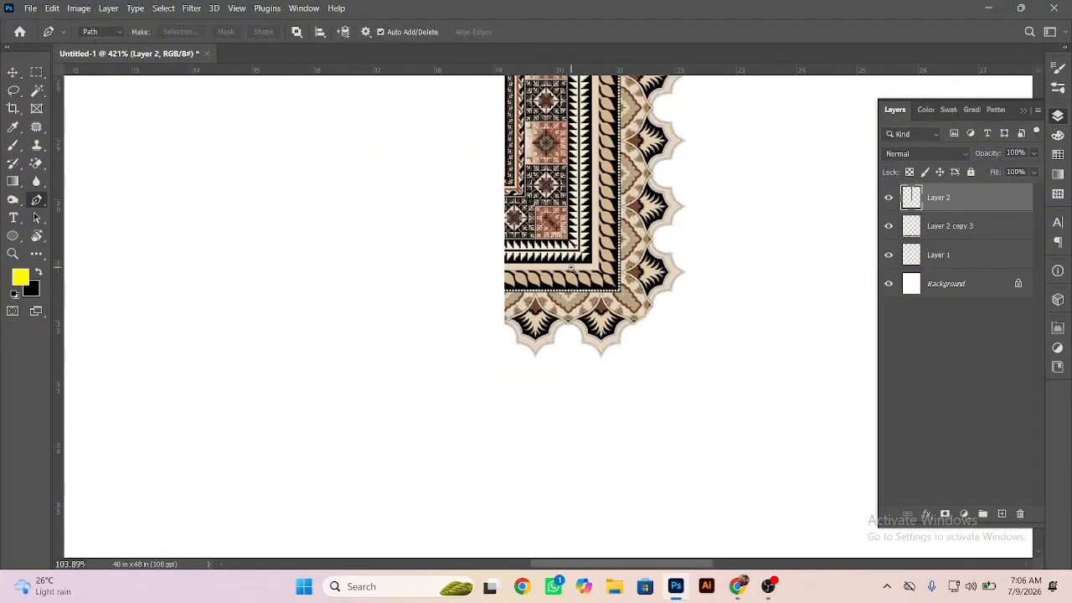
{"action": "key", "text": "b"}
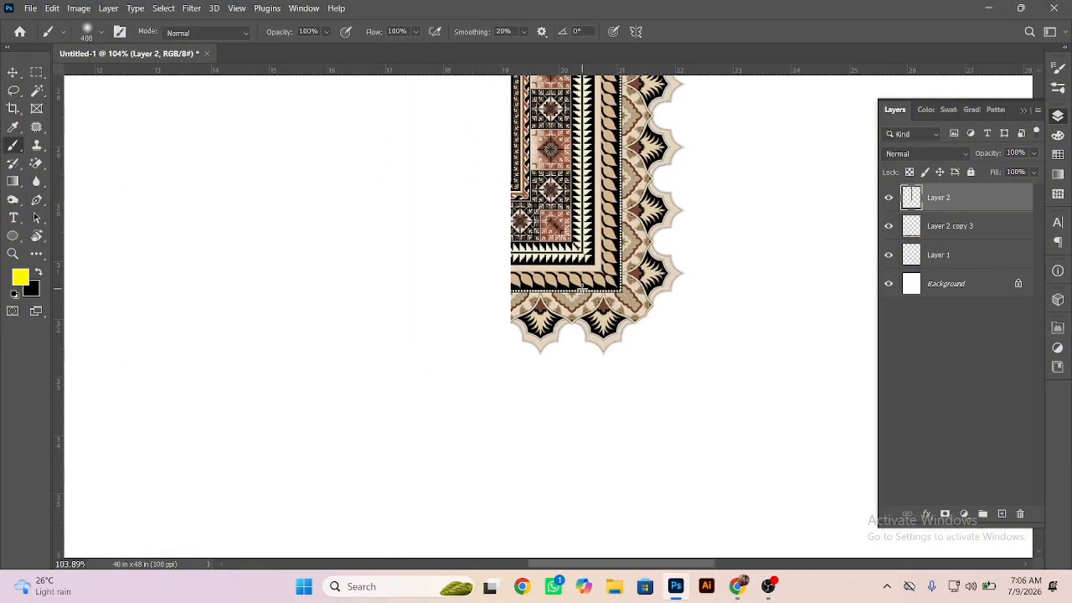
{"action": "left_click", "coordinate": [13, 73]}
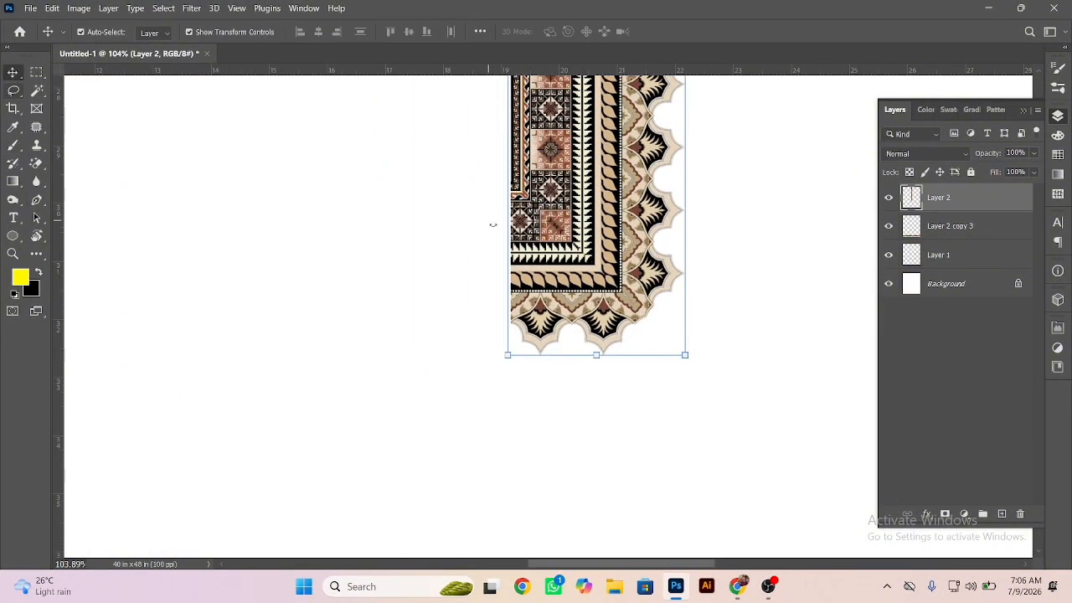
{"action": "left_click_drag", "start_coordinate": [591, 262], "coordinate": [394, 261]}
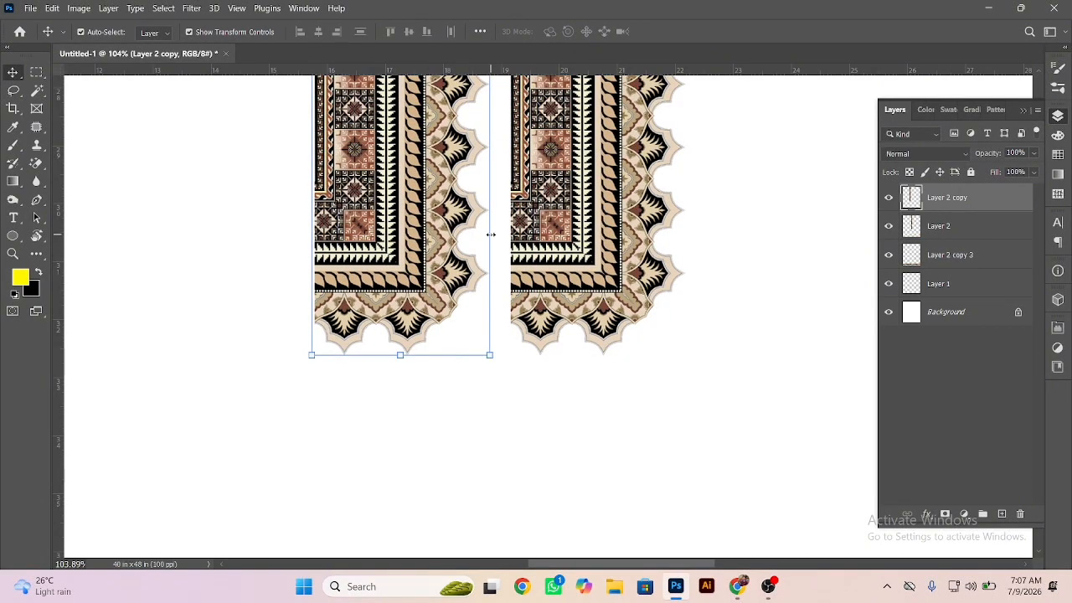
{"action": "key", "text": "ctrl+t"}
{"action": "right_click", "coordinate": [410, 220]}
{"action": "left_click", "coordinate": [474, 493]}
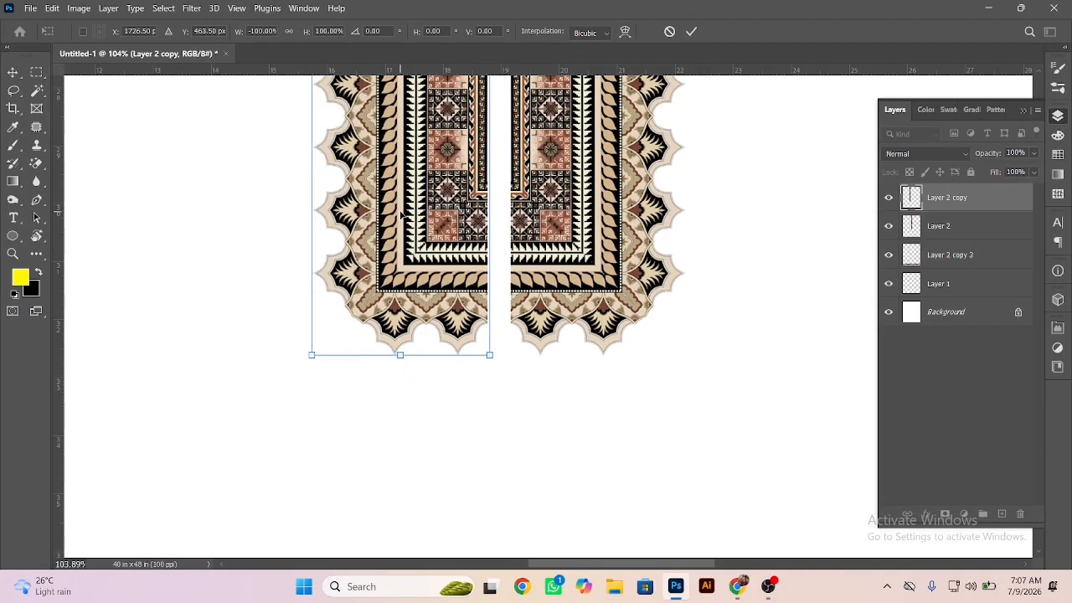
{"action": "key", "text": "Return"}
{"action": "left_click_drag", "start_coordinate": [400, 245], "coordinate": [422, 247]}
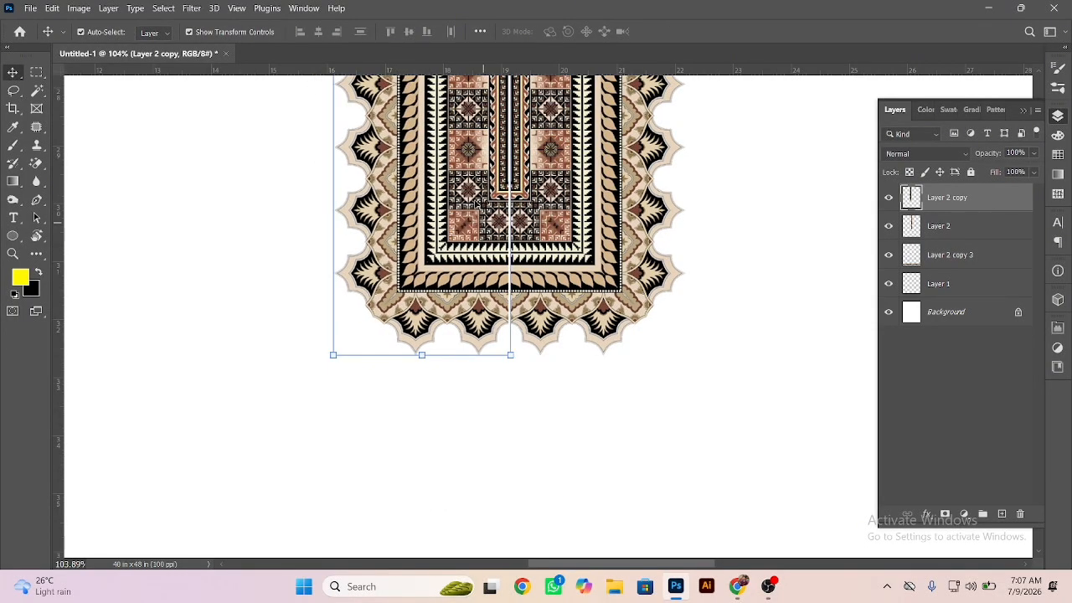
Step: Select both mirrored halves of the center panel and merge them into one layer
{"action": "left_click_drag", "start_coordinate": [555, 208], "coordinate": [652, 228]}
{"action": "left_click_drag", "start_coordinate": [456, 231], "coordinate": [462, 229]}
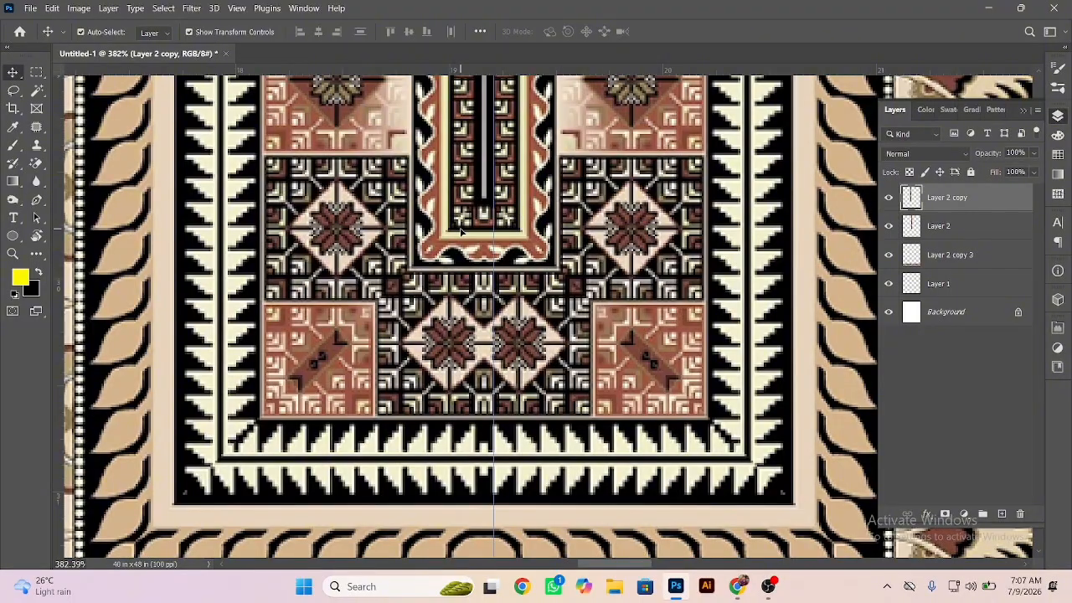
{"action": "left_click", "coordinate": [548, 251], "text": "shift"}
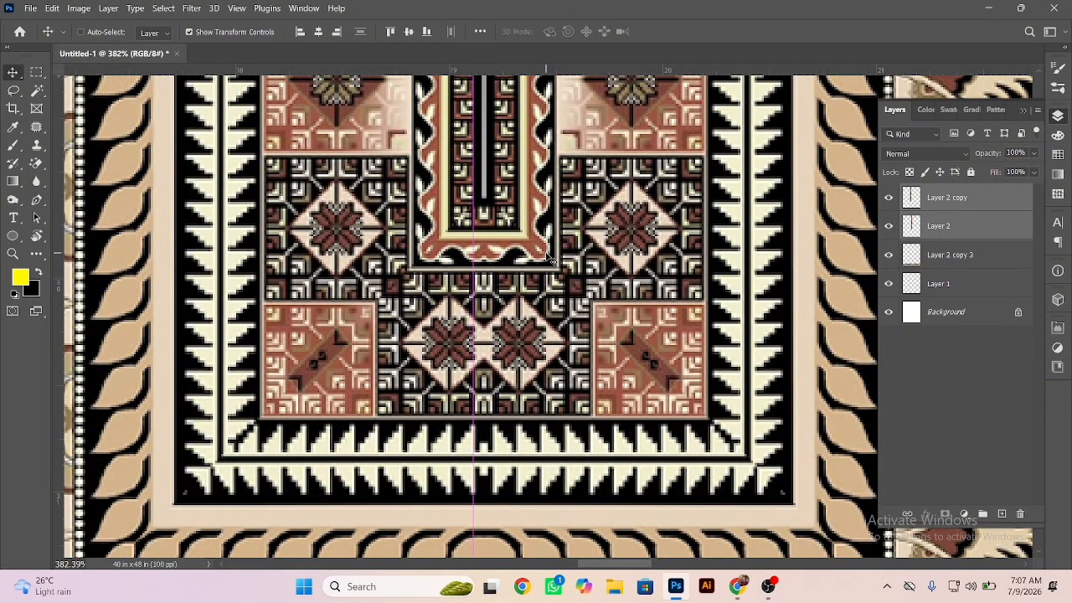
{"action": "key", "text": "ctrl+e"}
{"action": "scroll", "coordinate": [549, 258], "scroll_direction": "down", "scroll_amount": 10}
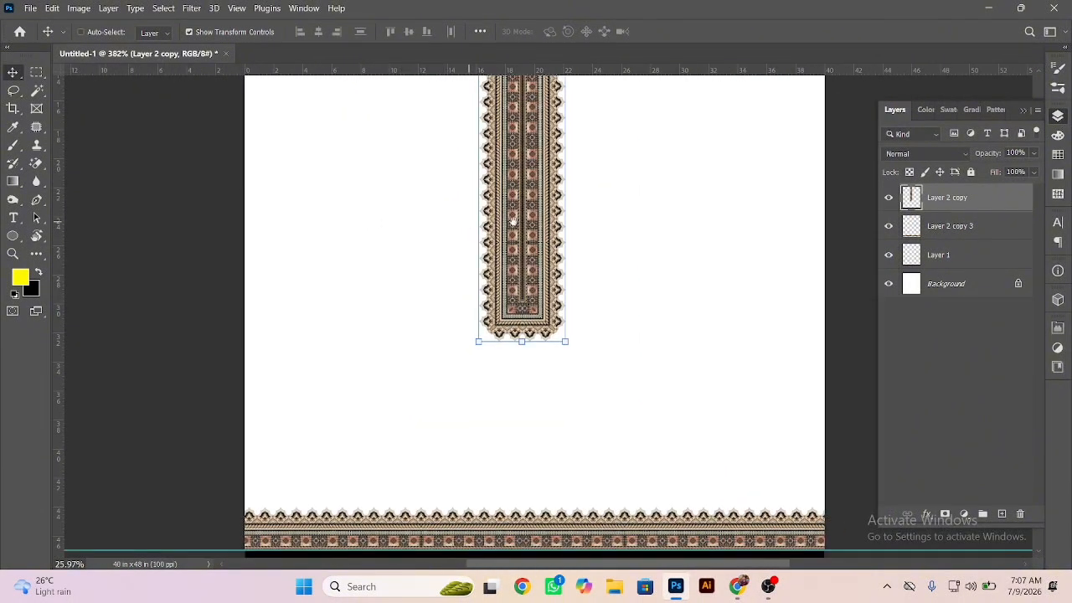
Step: Place a vertical guide at the canvas's horizontal center, at 20 in, using the full canvas selection as reference, and deselect
{"action": "left_click_drag", "start_coordinate": [513, 220], "coordinate": [542, 352]}
{"action": "scroll", "coordinate": [503, 285], "scroll_direction": "down", "scroll_amount": 3}
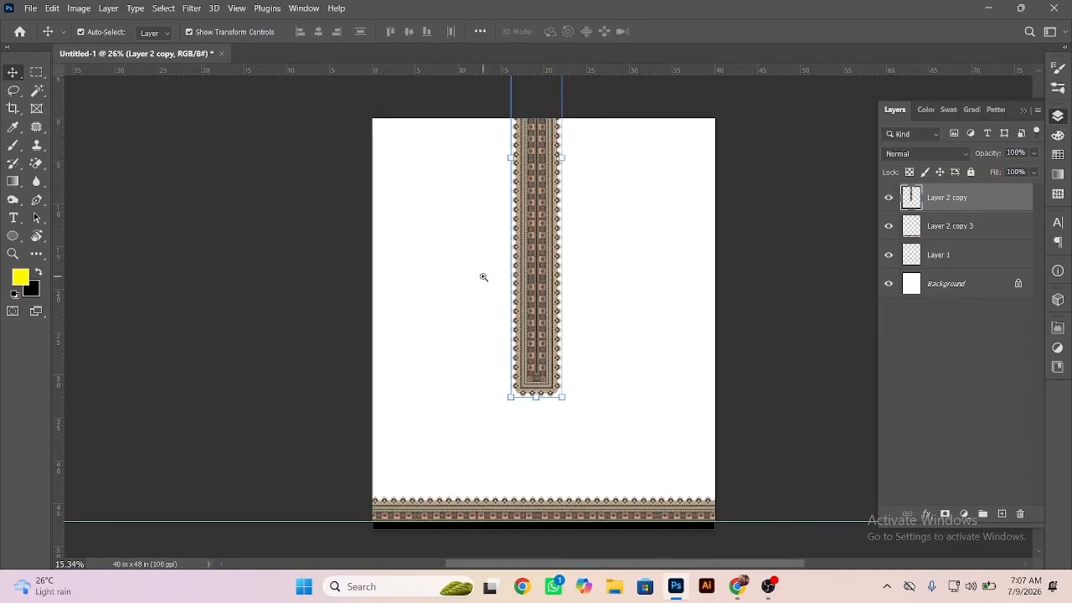
{"action": "right_click", "coordinate": [617, 310]}
{"action": "left_click", "coordinate": [651, 315]}
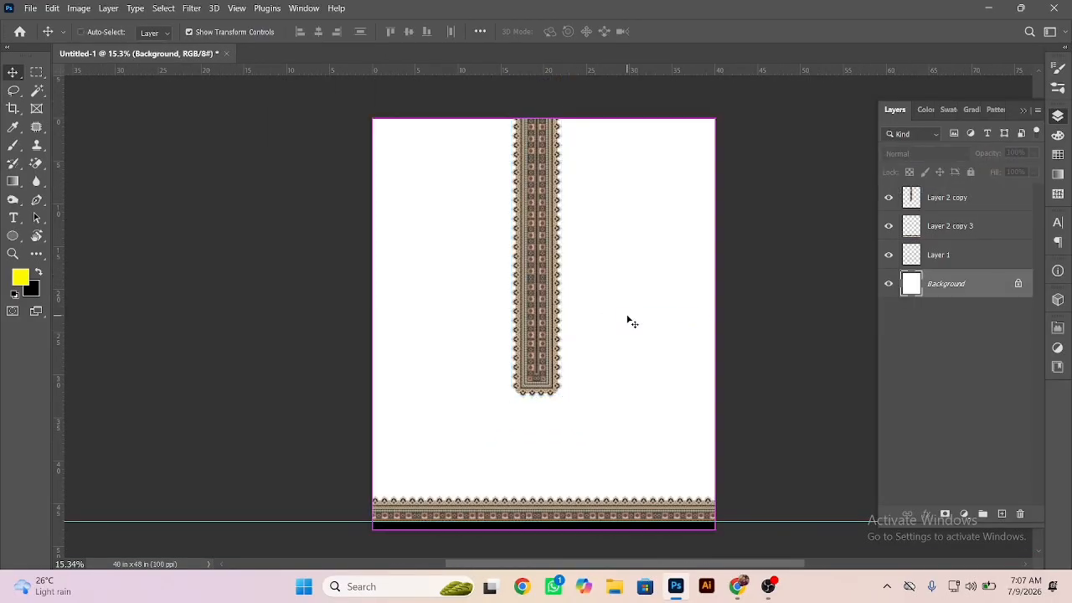
{"action": "key", "text": "ctrl+a"}
{"action": "left_click_drag", "start_coordinate": [58, 258], "coordinate": [543, 321]}
{"action": "key", "text": "ctrl"}
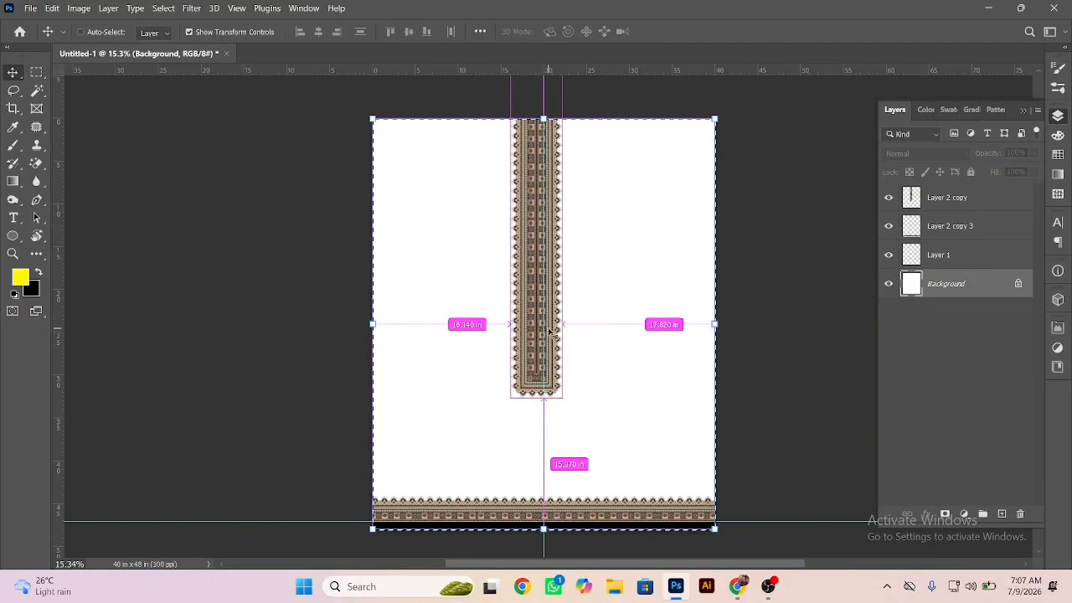
Step: Scale the center panel proportionally to about 68.7% and reposition it centered on the 20 in vertical guide
{"action": "left_click", "coordinate": [518, 230]}
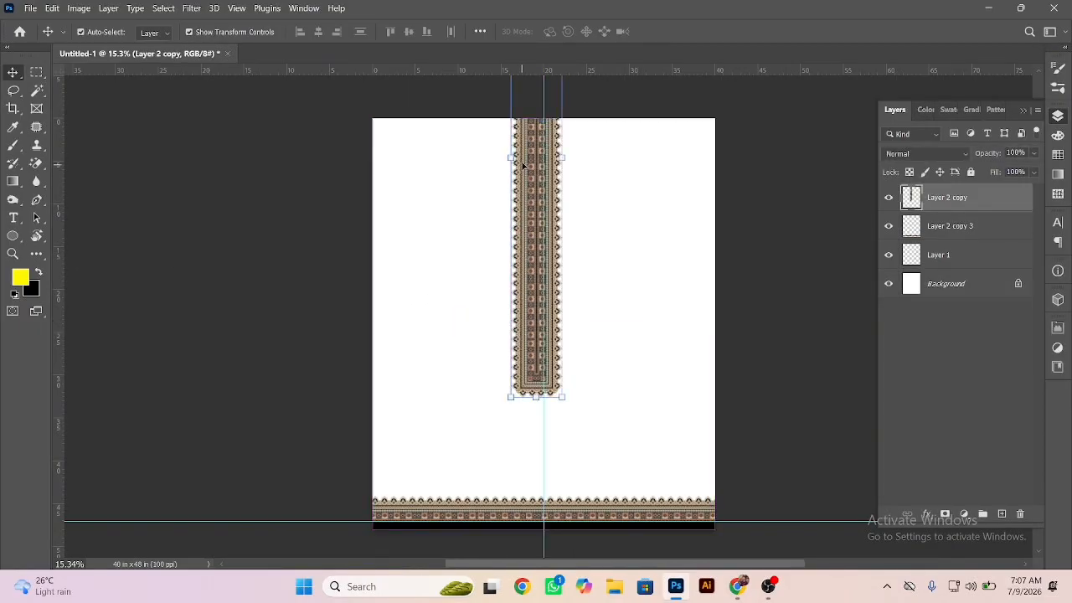
{"action": "left_click_drag", "start_coordinate": [510, 158], "coordinate": [527, 159]}
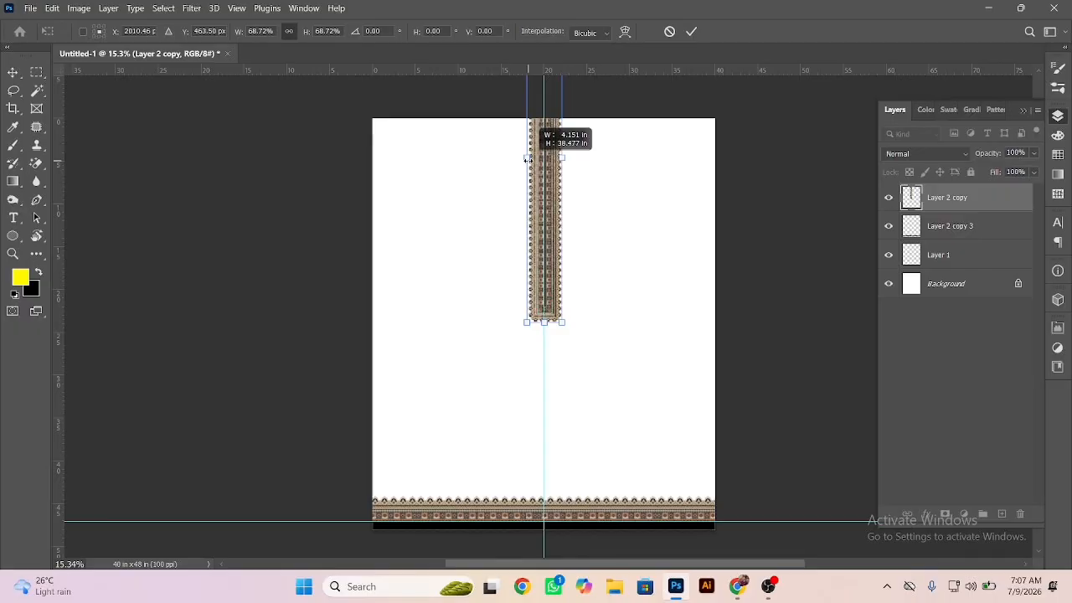
{"action": "left_click_drag", "start_coordinate": [552, 284], "coordinate": [553, 226]}
{"action": "scroll", "coordinate": [561, 262], "scroll_direction": "up", "scroll_amount": 5}
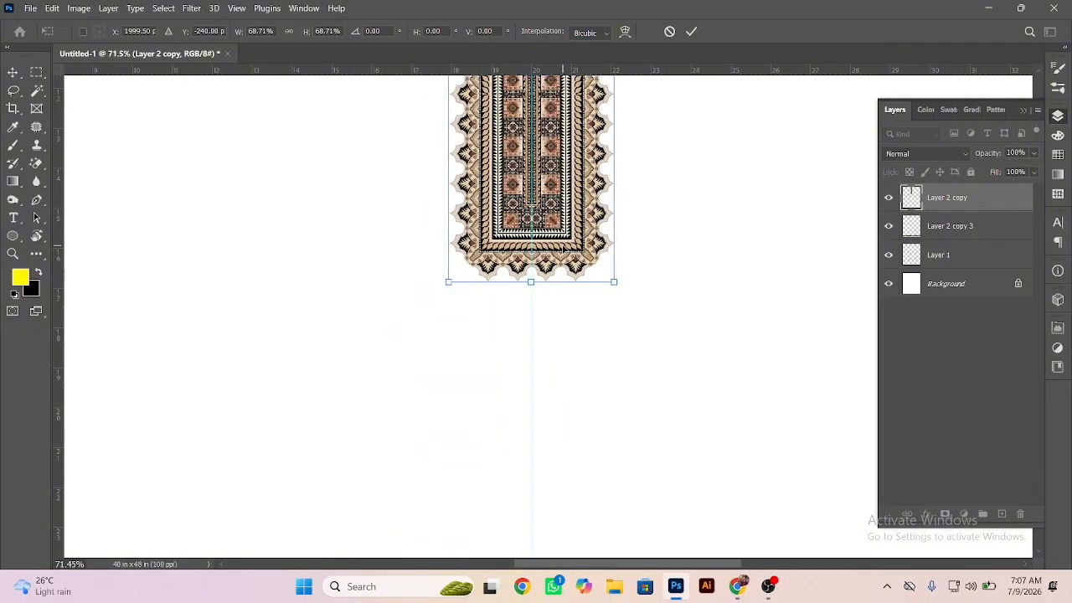
{"action": "left_click_drag", "start_coordinate": [561, 224], "coordinate": [555, 295]}
{"action": "key", "text": "Return"}
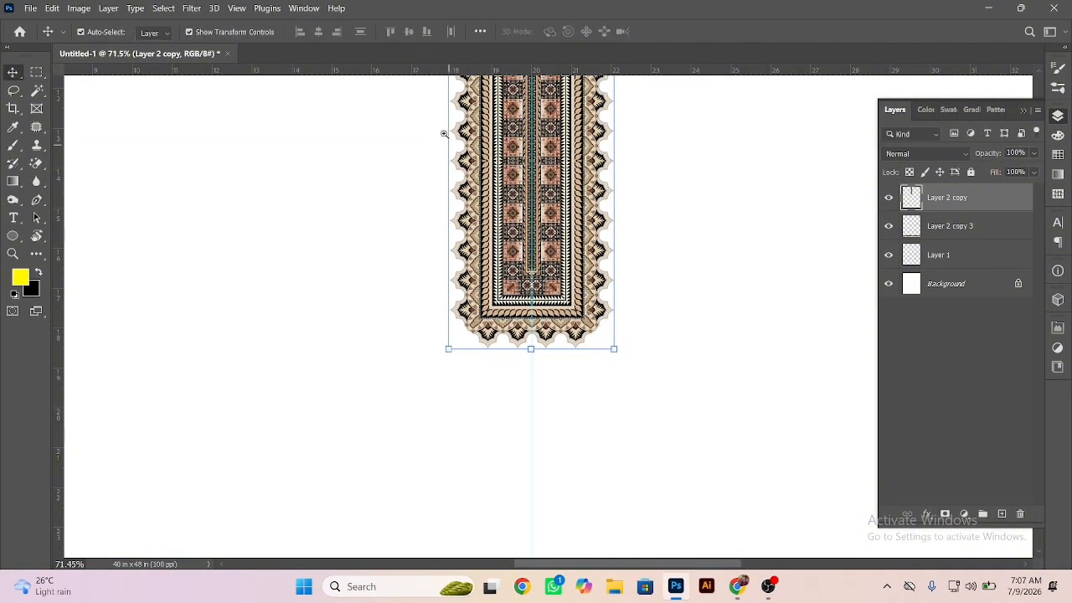
Step: Place vertical guides along both scalloped side edges of the center panel, at about 18 in and 22 in
{"action": "left_click_drag", "start_coordinate": [444, 134], "coordinate": [505, 160]}
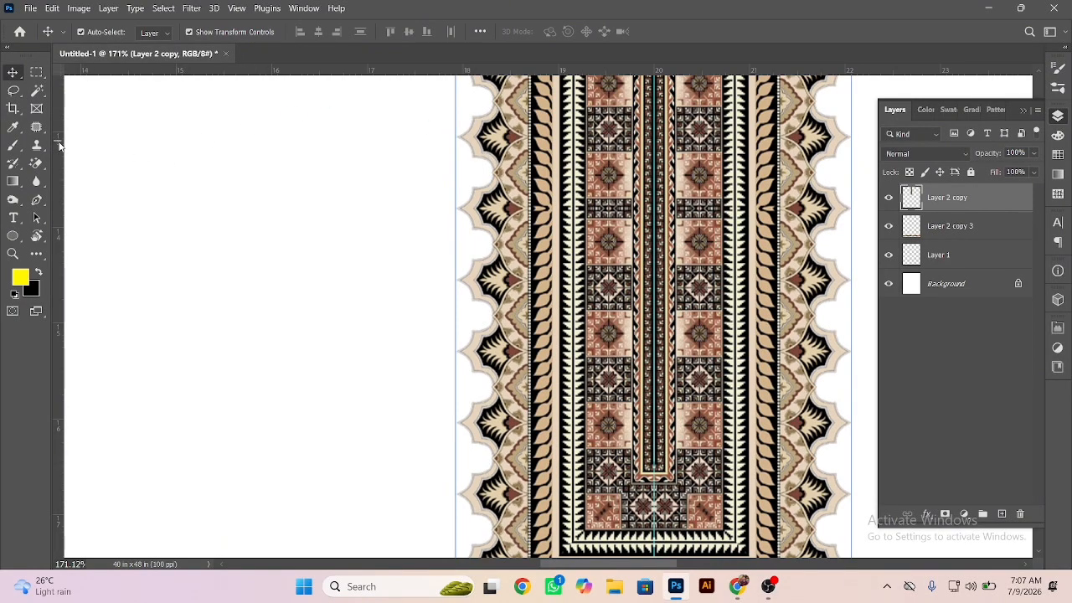
{"action": "left_click_drag", "start_coordinate": [59, 146], "coordinate": [463, 169]}
{"action": "left_click", "coordinate": [376, 189]}
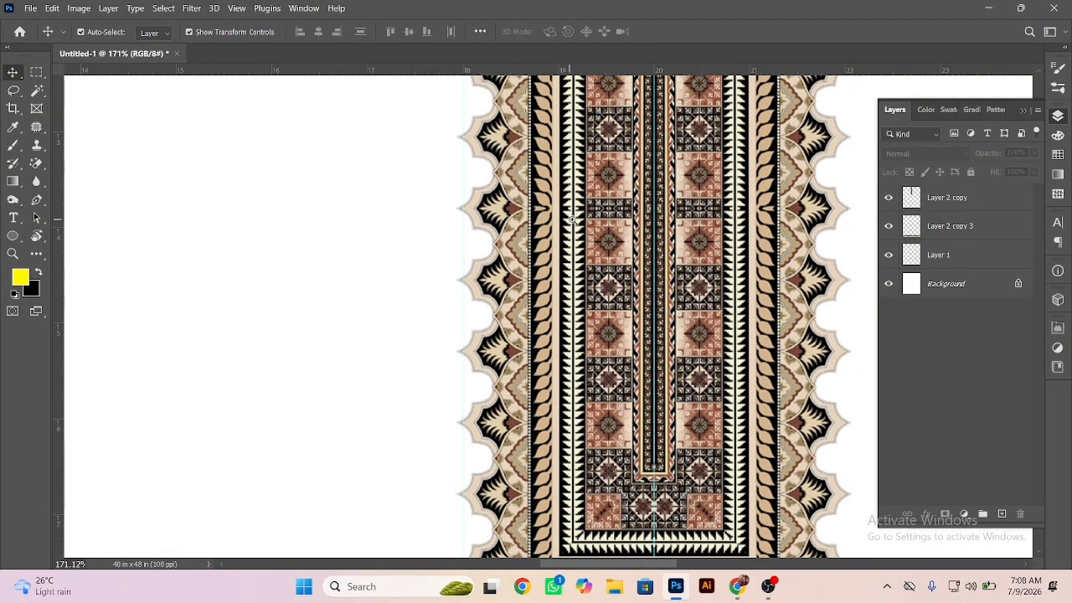
{"action": "scroll", "coordinate": [572, 219], "scroll_direction": "right", "scroll_amount": 3}
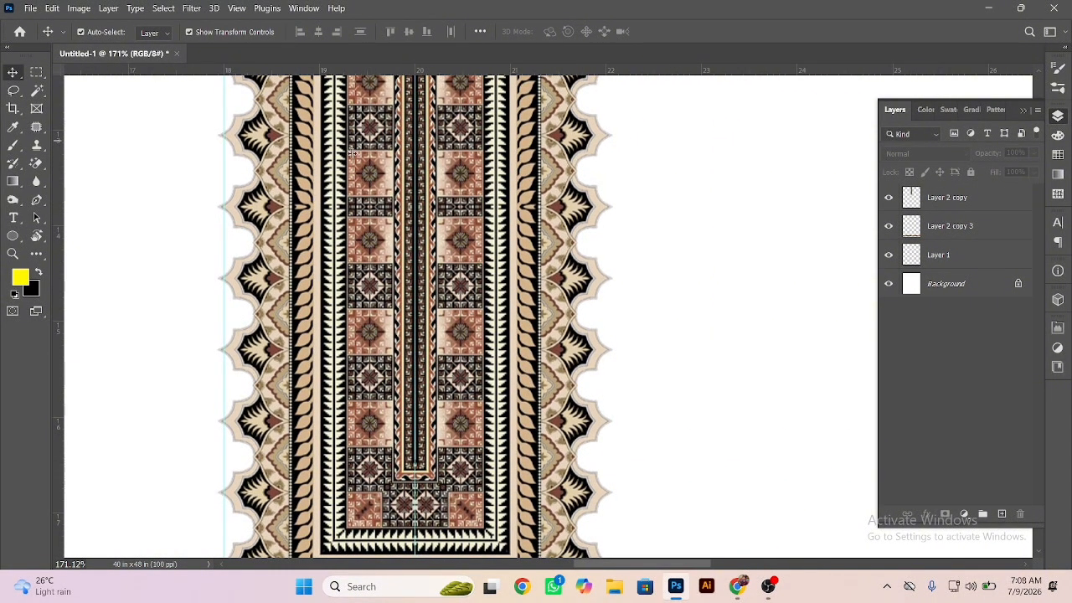
{"action": "left_click_drag", "start_coordinate": [59, 159], "coordinate": [607, 177]}
{"action": "scroll", "coordinate": [538, 256], "scroll_direction": "down", "scroll_amount": 6}
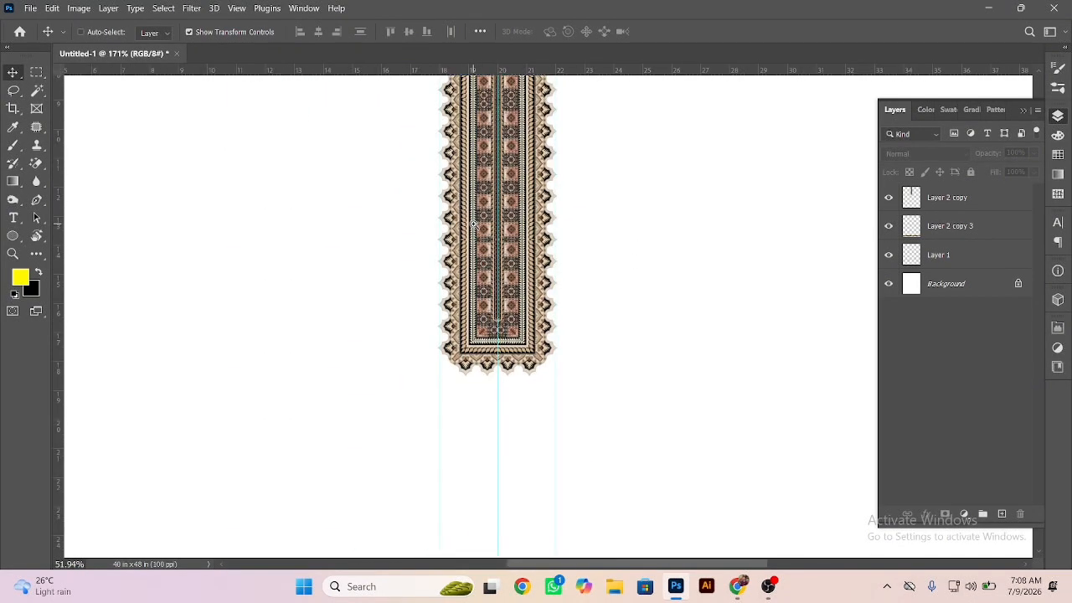
Step: Place a horizontal guide at about 18 in and move the center panel up so its lower scallops meet it
{"action": "scroll", "coordinate": [522, 381], "scroll_direction": "up", "scroll_amount": 2}
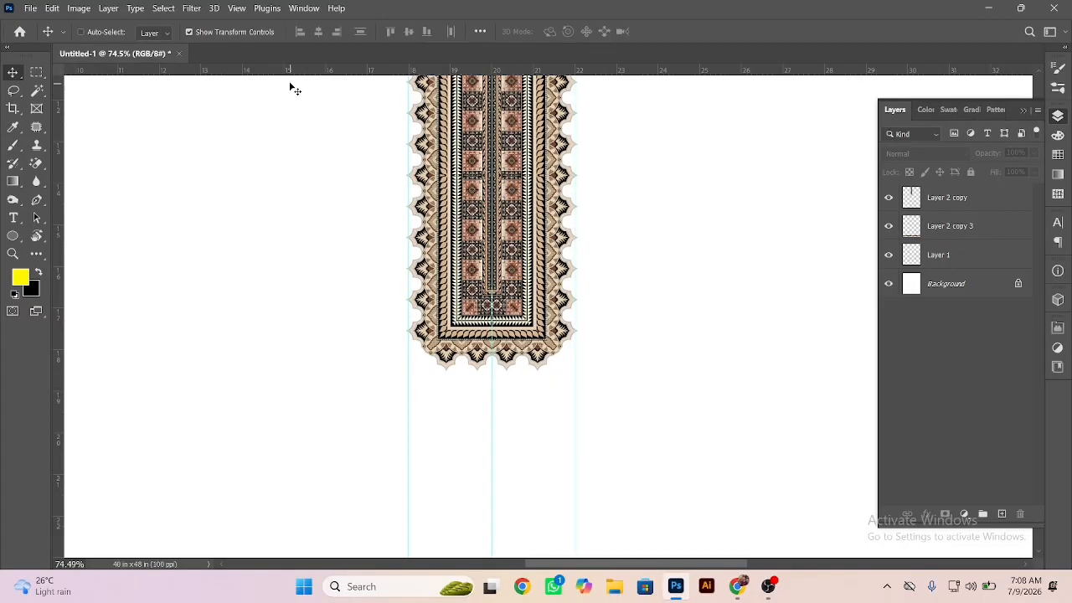
{"action": "left_click_drag", "start_coordinate": [280, 74], "coordinate": [290, 349]}
{"action": "left_click_drag", "start_coordinate": [474, 321], "coordinate": [474, 277]}
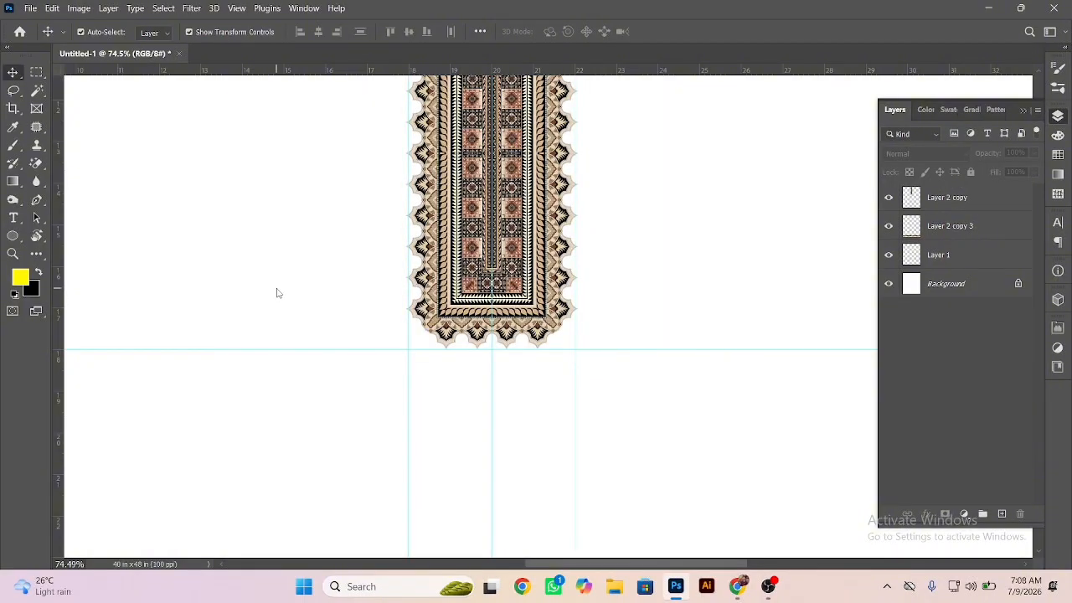
{"action": "left_click_drag", "start_coordinate": [426, 331], "coordinate": [500, 237]}
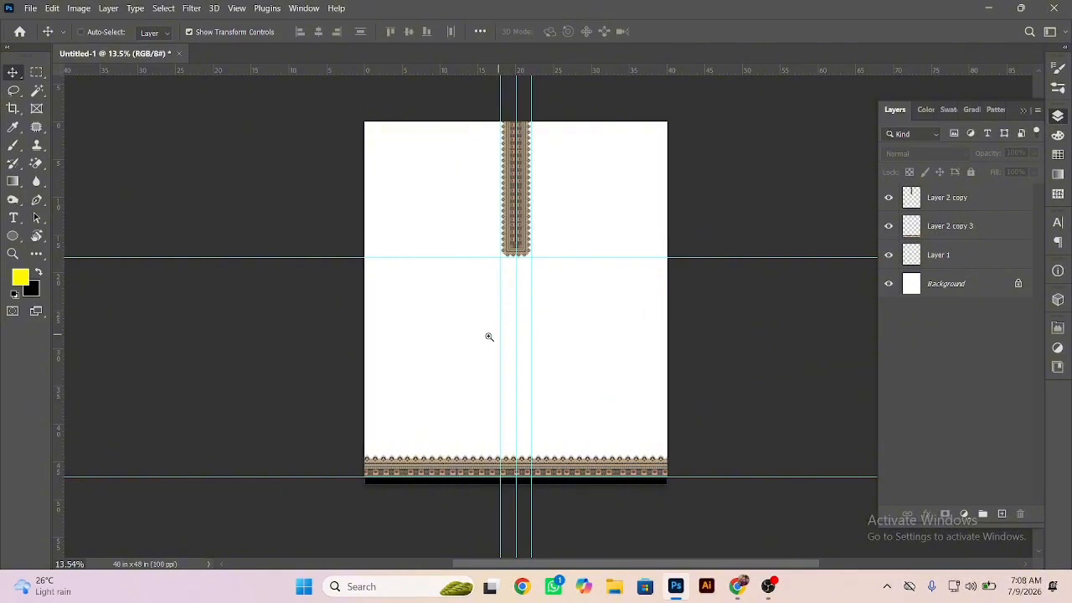
Step: Add a pale cream Solid Color fill layer (RGB 255, 244, 194) and send it behind the border and panel layers
{"action": "scroll", "coordinate": [498, 368], "scroll_direction": "up", "scroll_amount": 1}
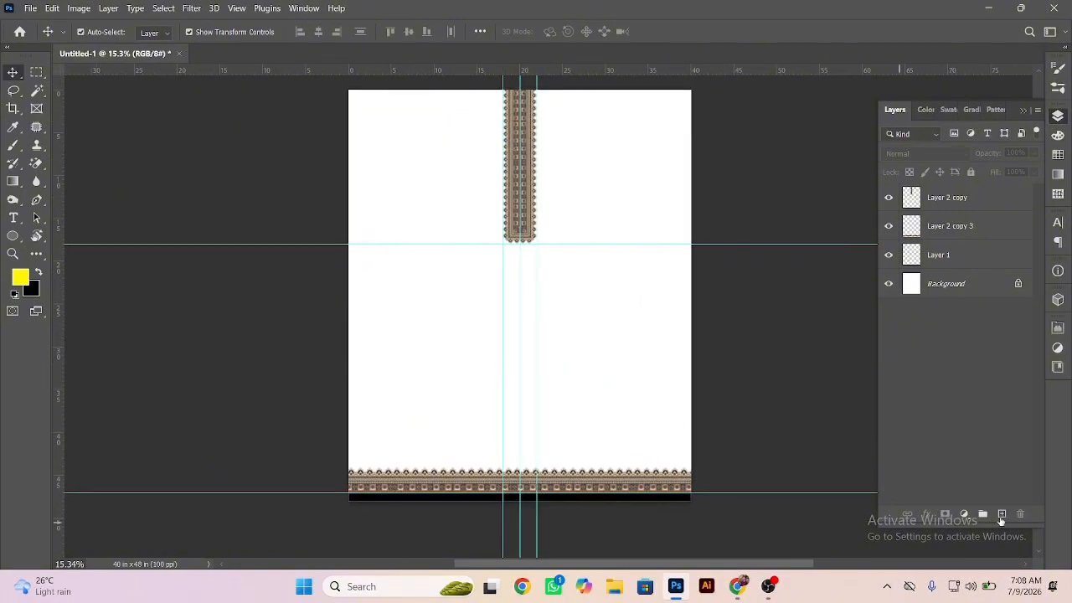
{"action": "left_click", "coordinate": [965, 515]}
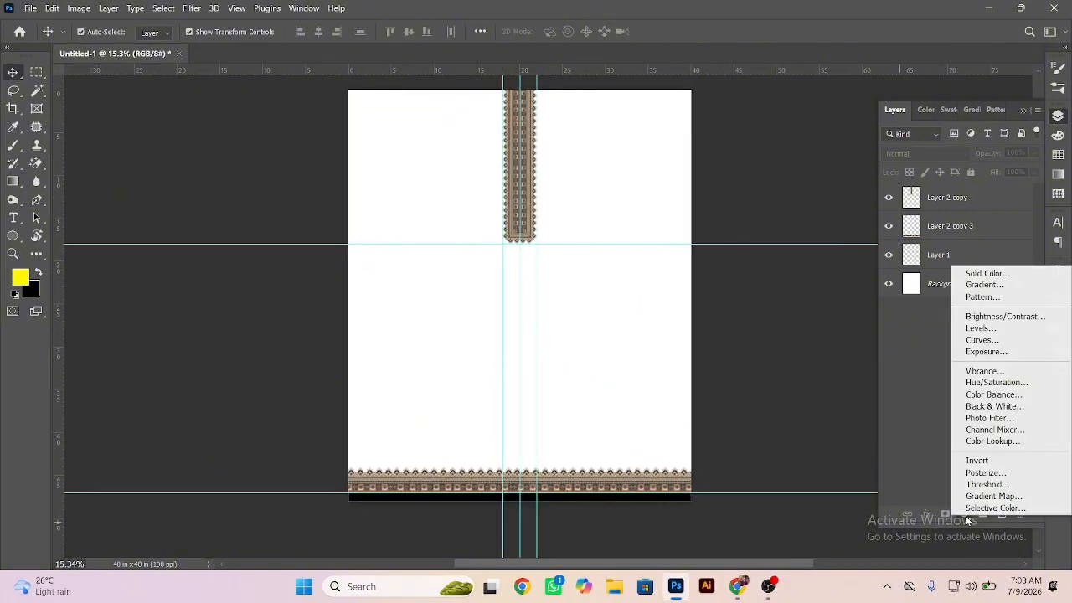
{"action": "left_click", "coordinate": [976, 274]}
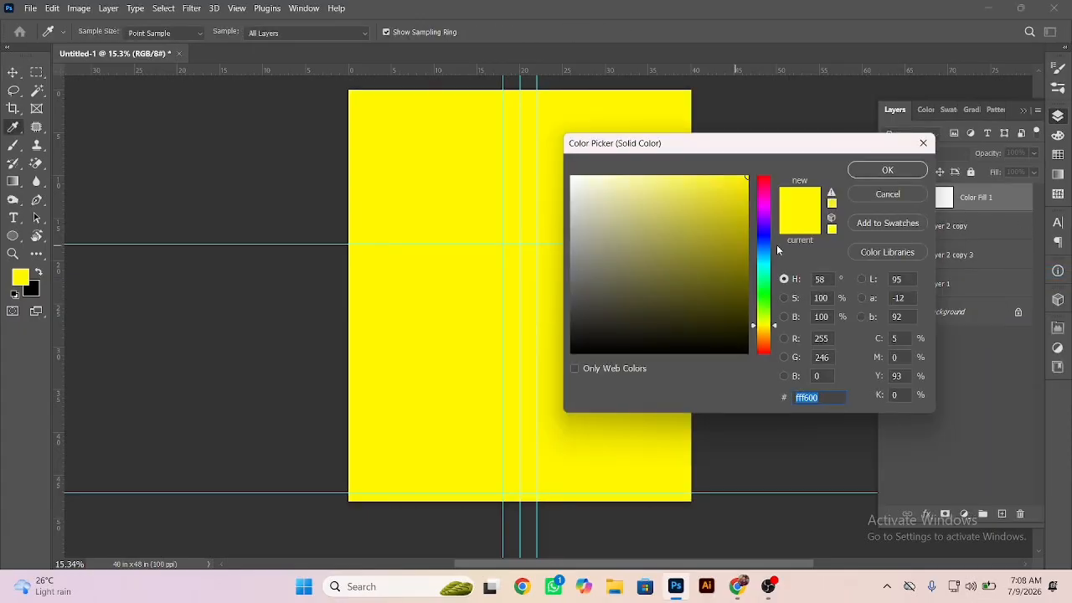
{"action": "left_click", "coordinate": [765, 329]}
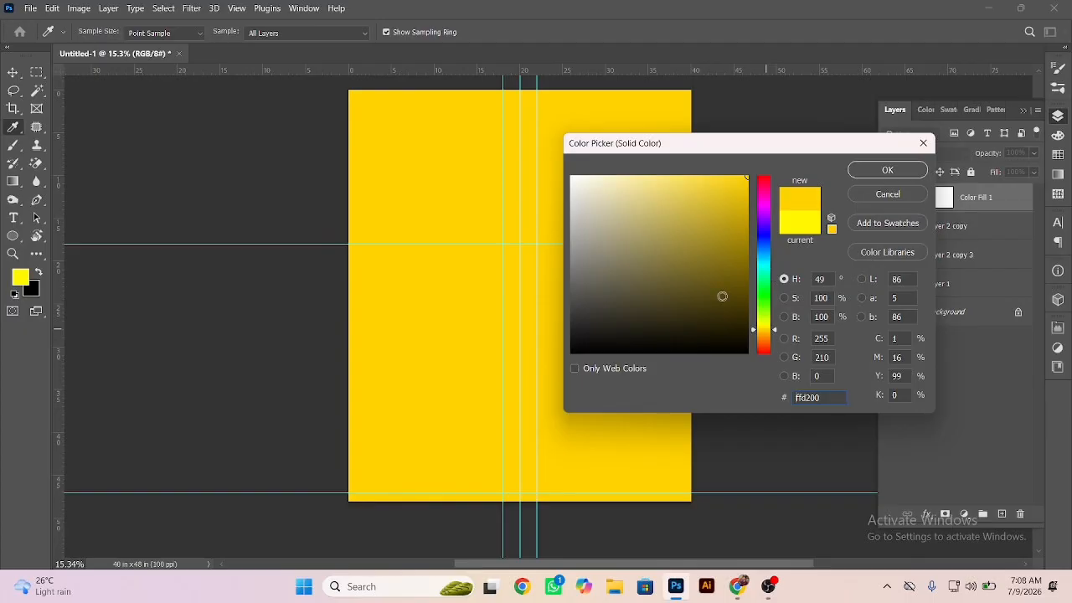
{"action": "left_click", "coordinate": [632, 177]}
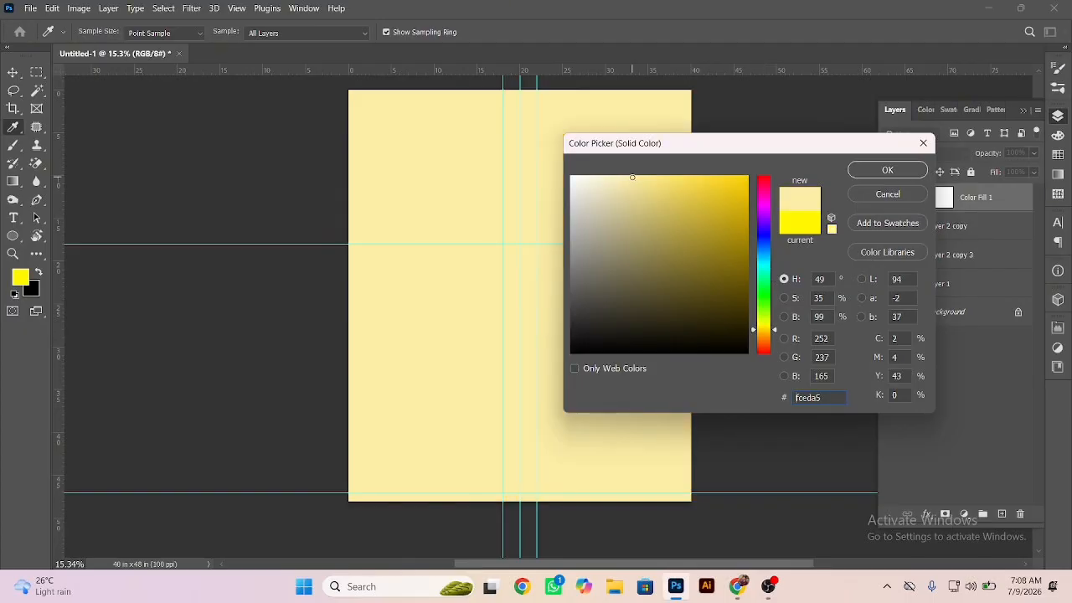
{"action": "left_click_drag", "start_coordinate": [631, 175], "coordinate": [611, 170]}
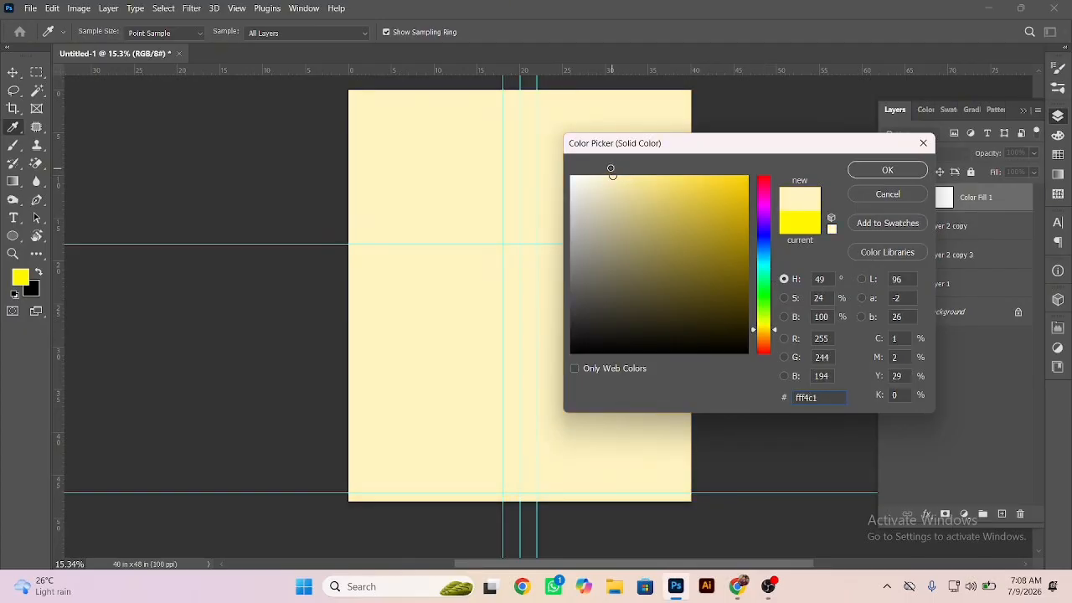
{"action": "left_click", "coordinate": [872, 170]}
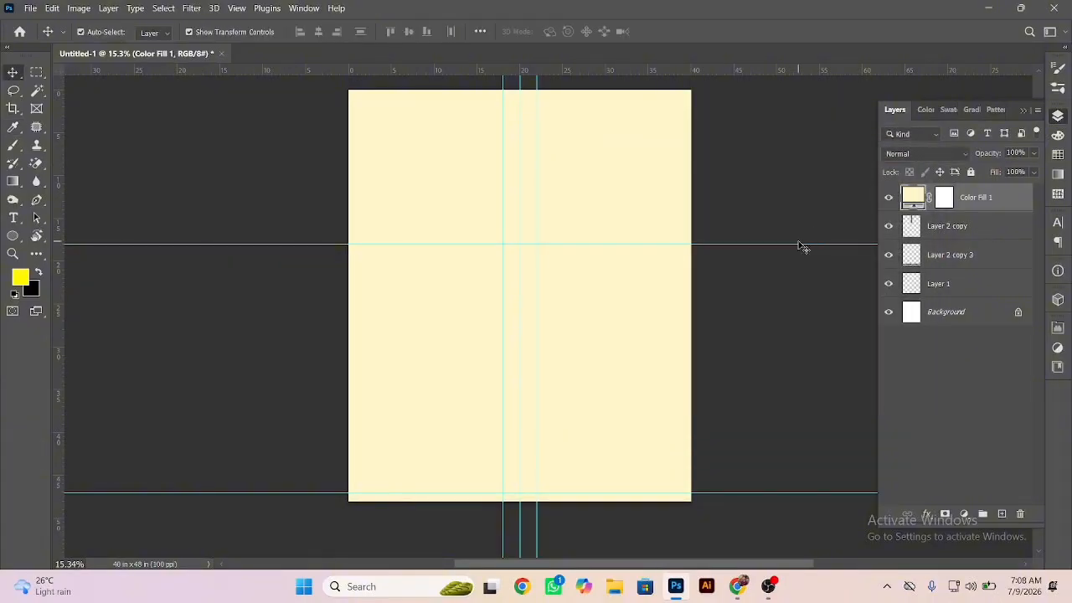
{"action": "key", "text": "ctrl+shift+bracketleft"}
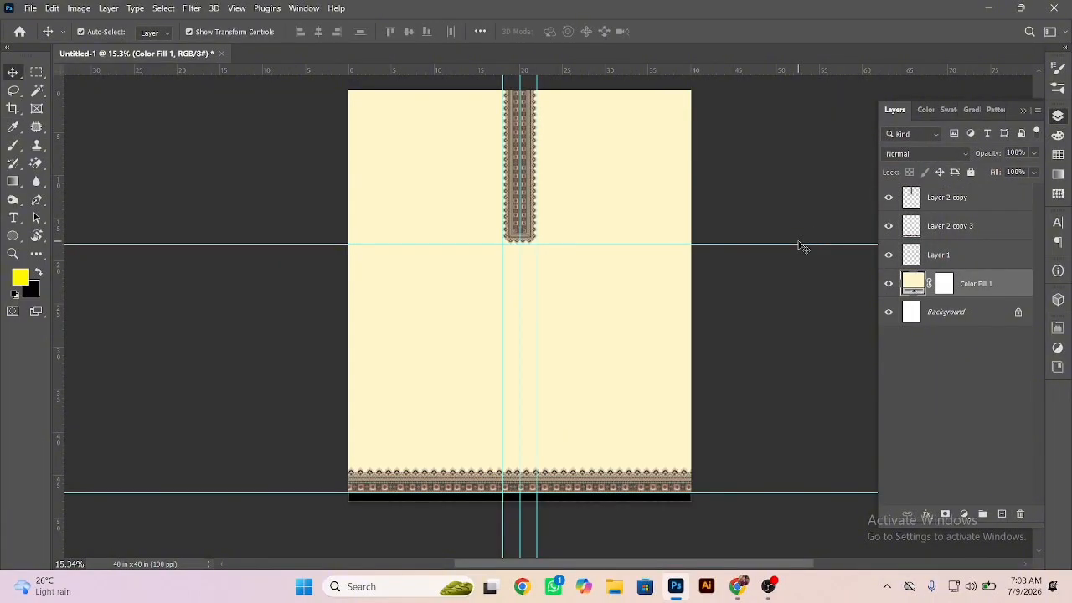
Step: Save the document to the Desktop as the TIFF file Untitled-1 and accept the TIFF options
{"action": "scroll", "coordinate": [504, 122], "scroll_direction": "up", "scroll_amount": 1}
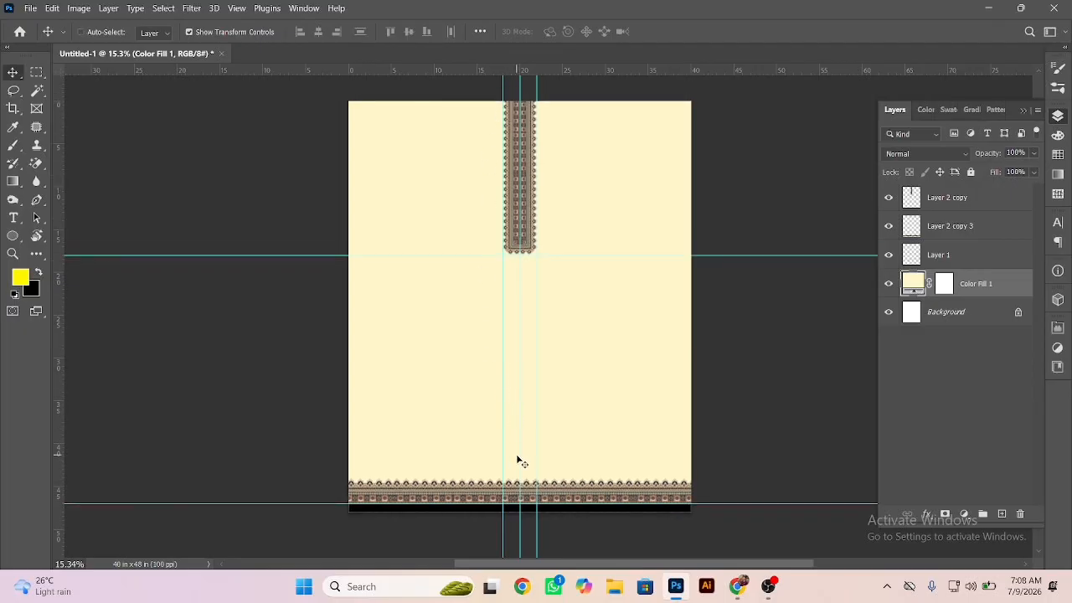
{"action": "scroll", "coordinate": [564, 474], "scroll_direction": "up", "scroll_amount": 1}
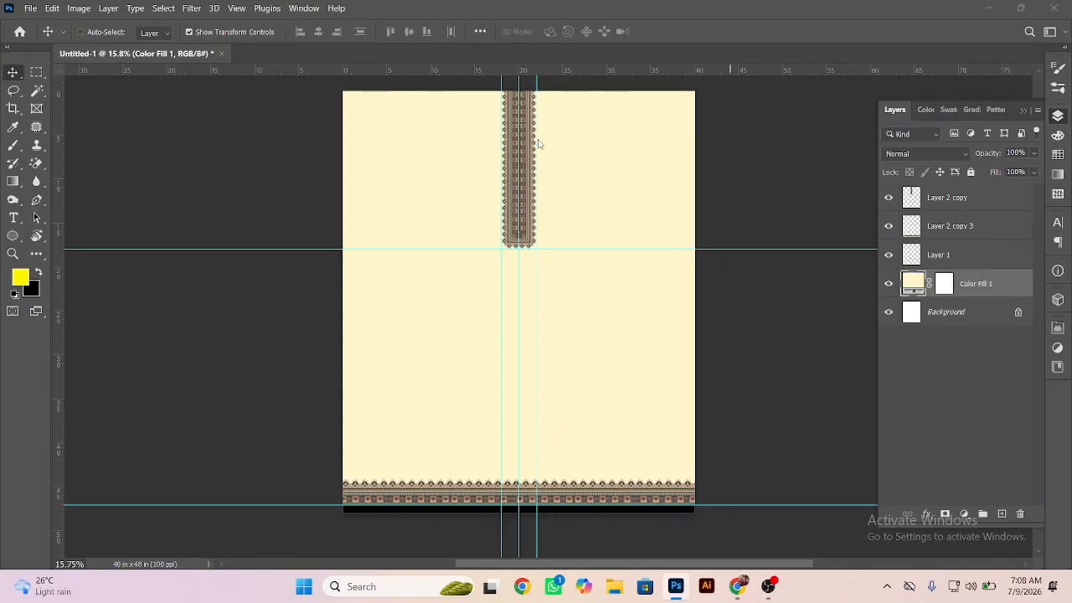
{"action": "key", "text": "ctrl+s"}
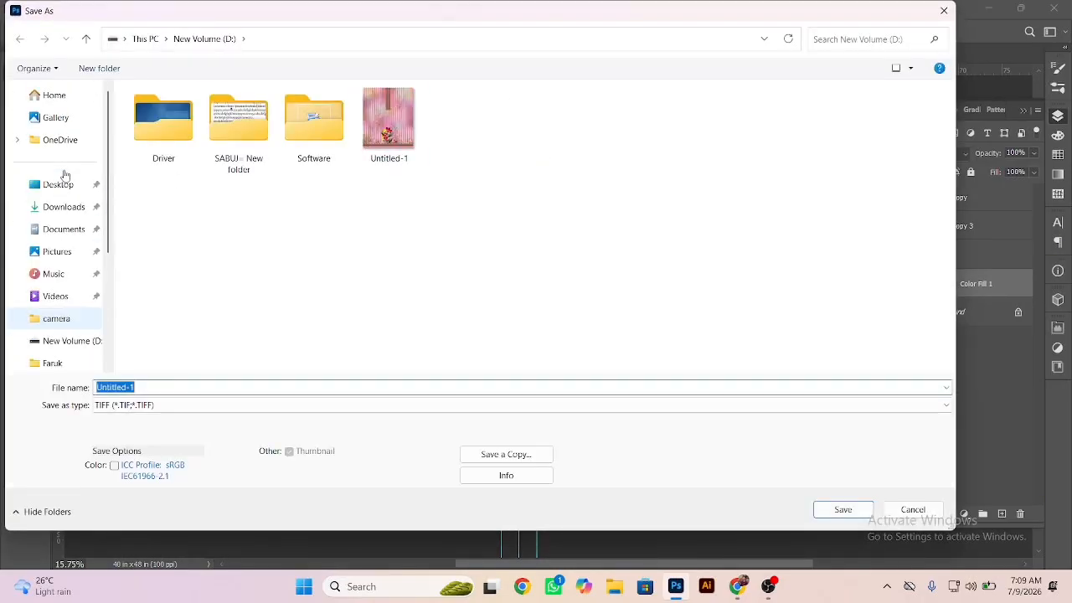
{"action": "left_click", "coordinate": [63, 186]}
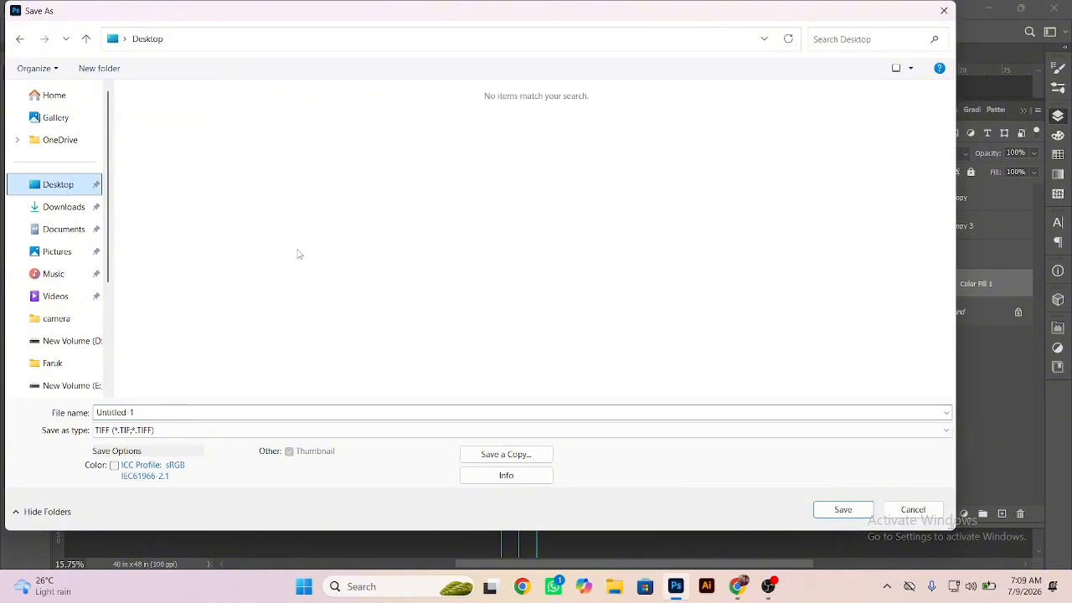
{"action": "left_click", "coordinate": [841, 508]}
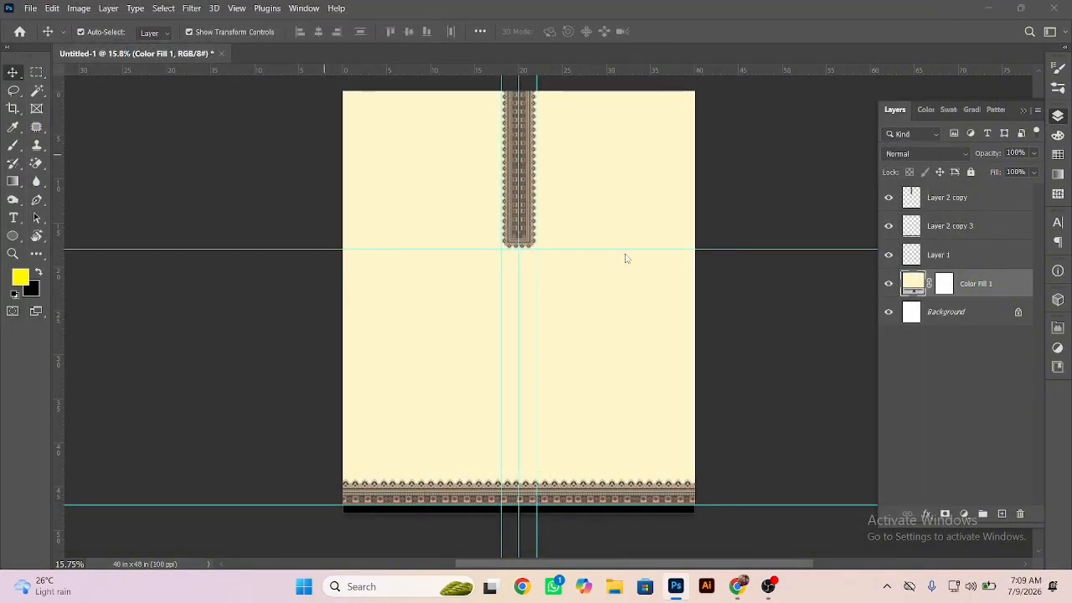
{"action": "left_click", "coordinate": [701, 134]}
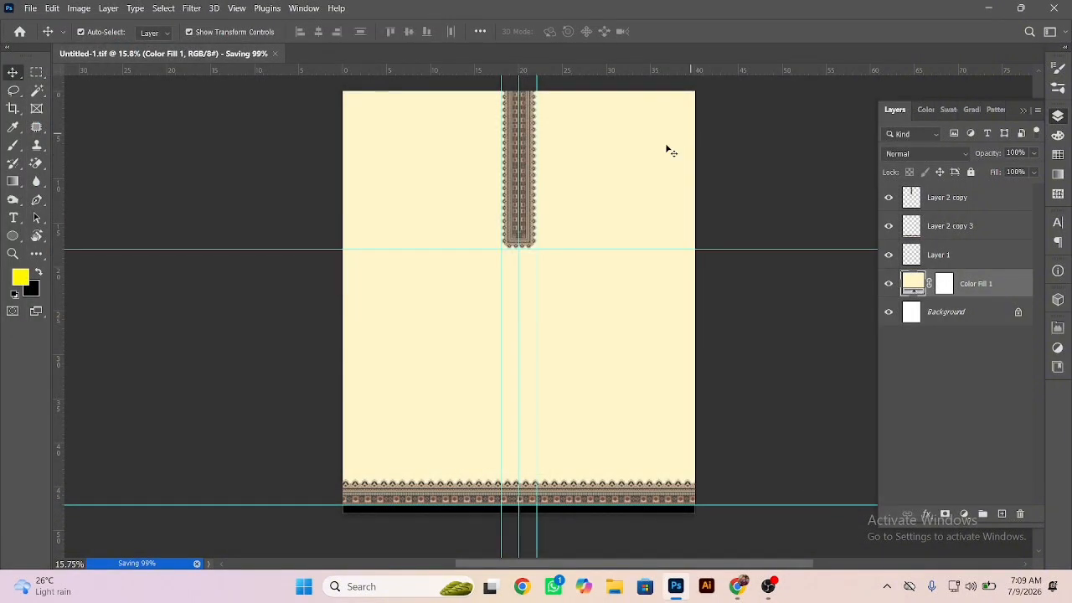
Step: Switch to Chrome, close the border image and the pin's enlarged view, and open the Pinterest home feed
{"action": "left_click", "coordinate": [739, 589]}
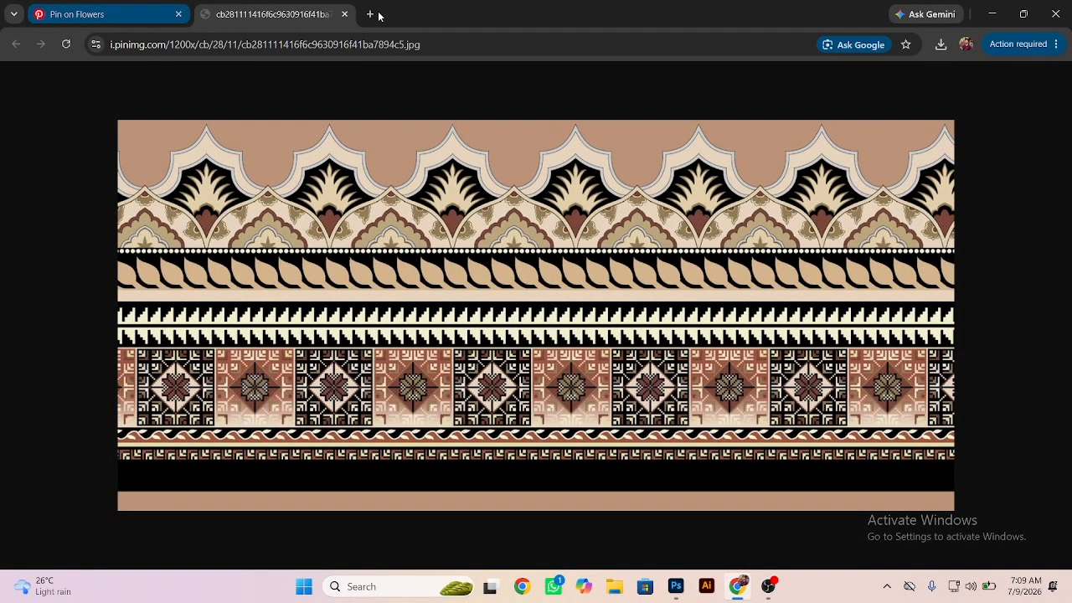
{"action": "left_click", "coordinate": [109, 15]}
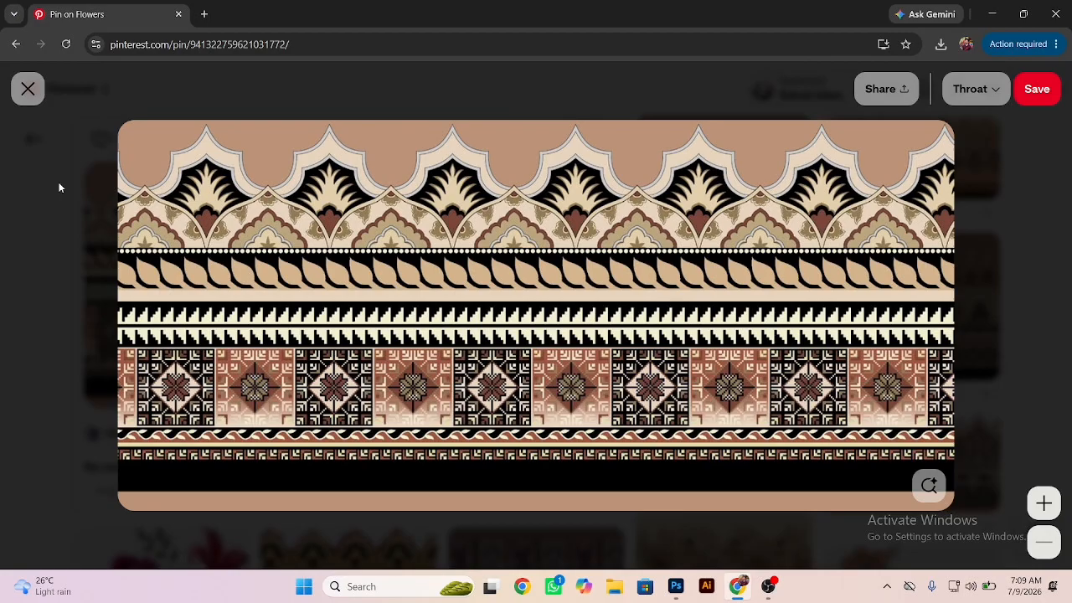
{"action": "left_click", "coordinate": [58, 187]}
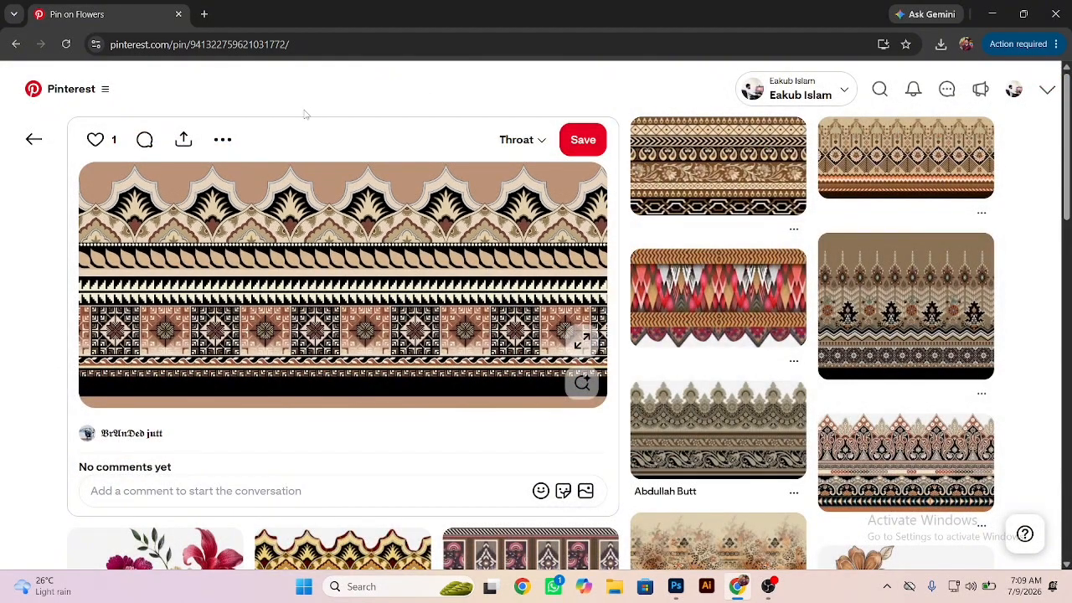
{"action": "mouse_move", "coordinate": [86, 84]}
{"action": "left_click", "coordinate": [72, 218]}
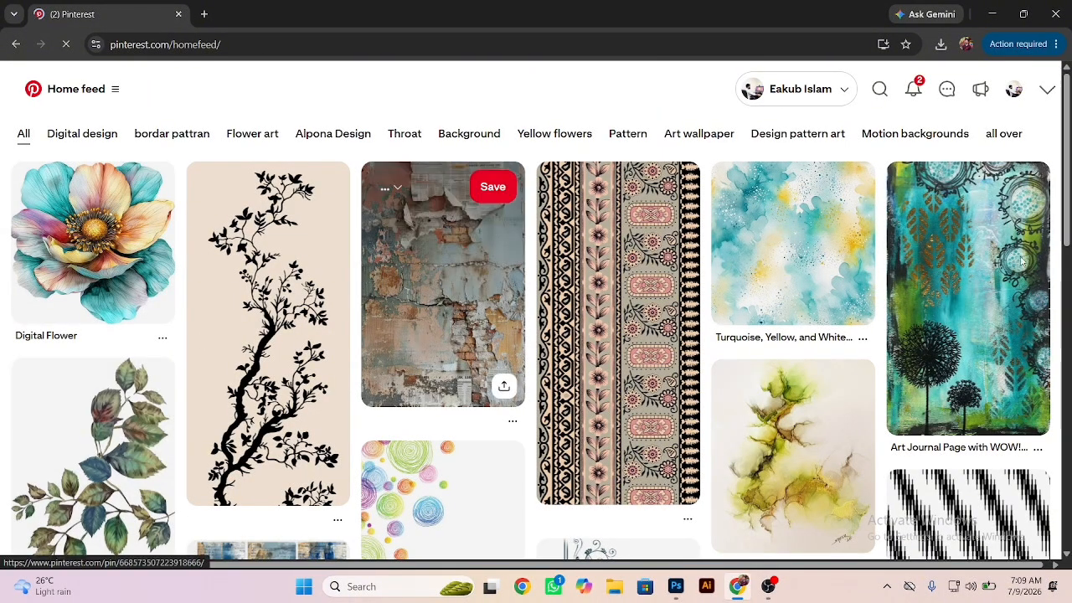
Step: Browse the Pinterest home feed for texture backgrounds and open the Textured Wall Print pin
{"action": "scroll", "coordinate": [444, 268], "scroll_direction": "down", "scroll_amount": 1}
{"action": "scroll", "coordinate": [953, 296], "scroll_direction": "down", "scroll_amount": 3}
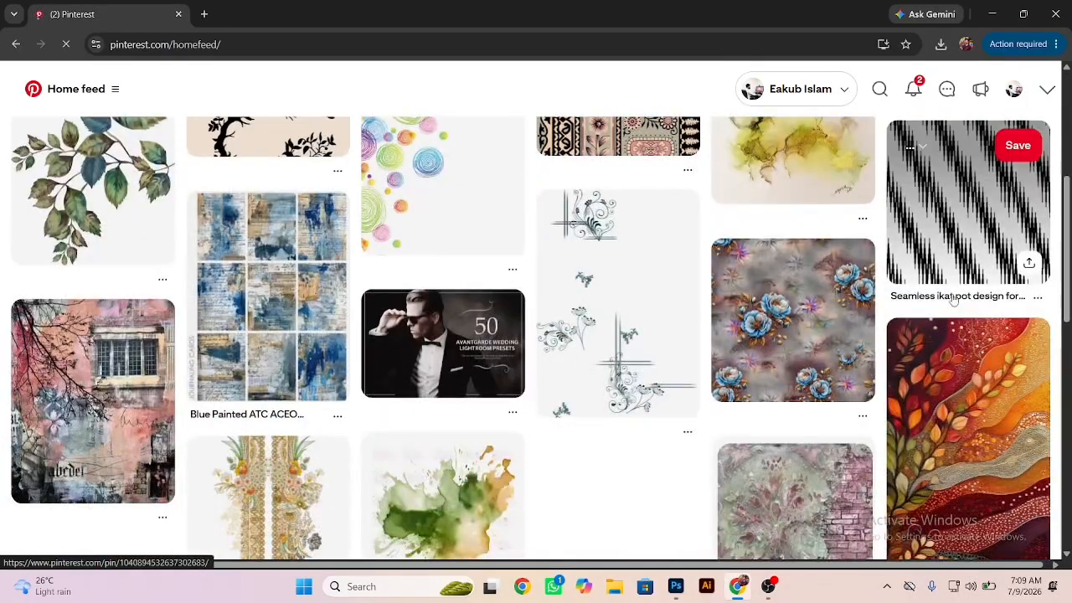
{"action": "scroll", "coordinate": [918, 346], "scroll_direction": "down", "scroll_amount": 5}
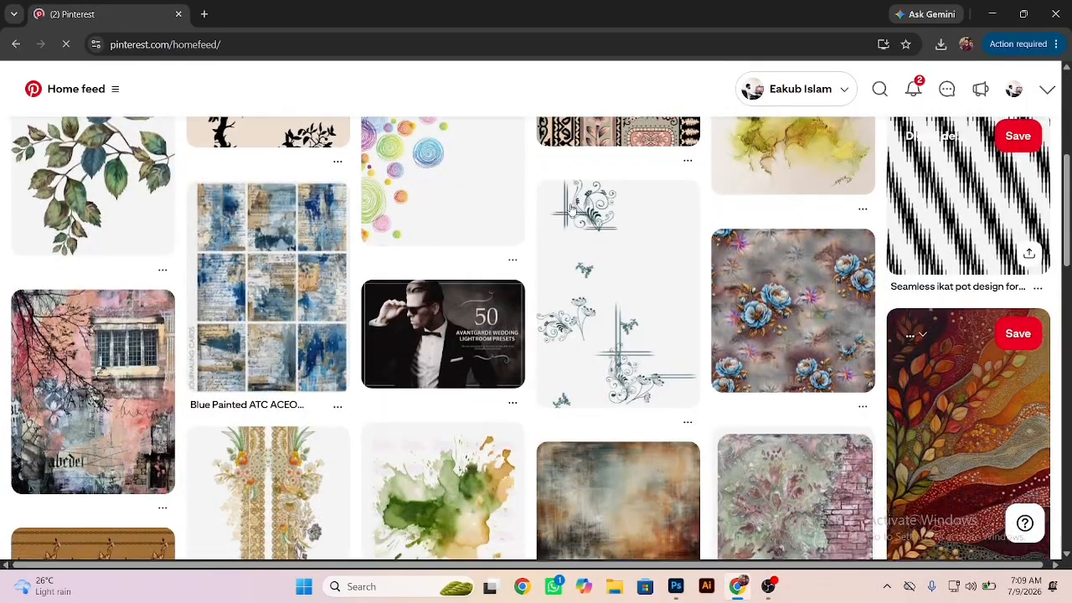
{"action": "scroll", "coordinate": [578, 211], "scroll_direction": "down", "scroll_amount": 4}
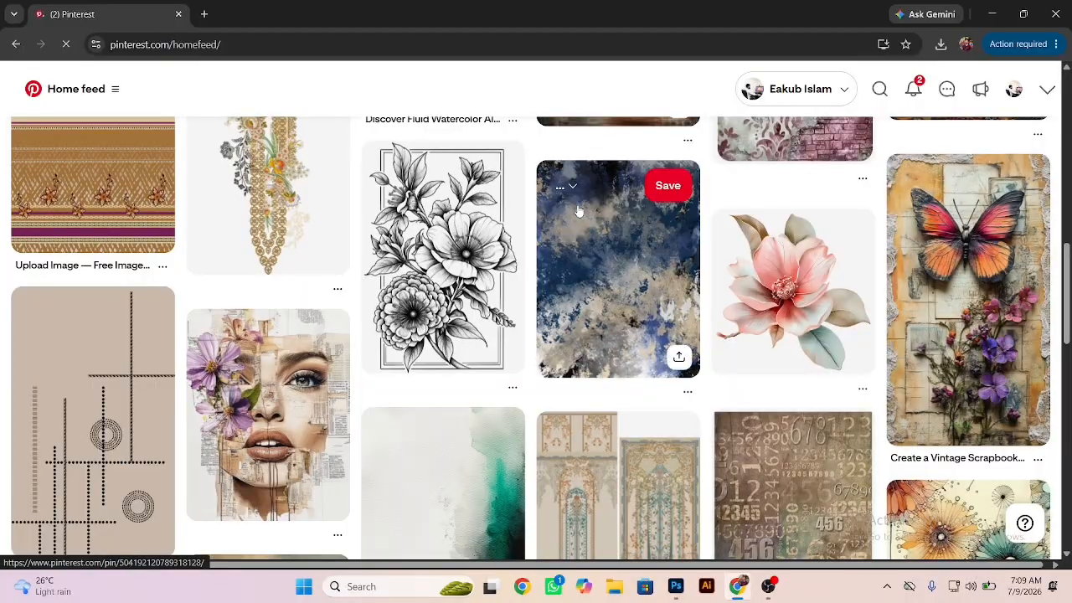
{"action": "scroll", "coordinate": [419, 310], "scroll_direction": "down", "scroll_amount": 2}
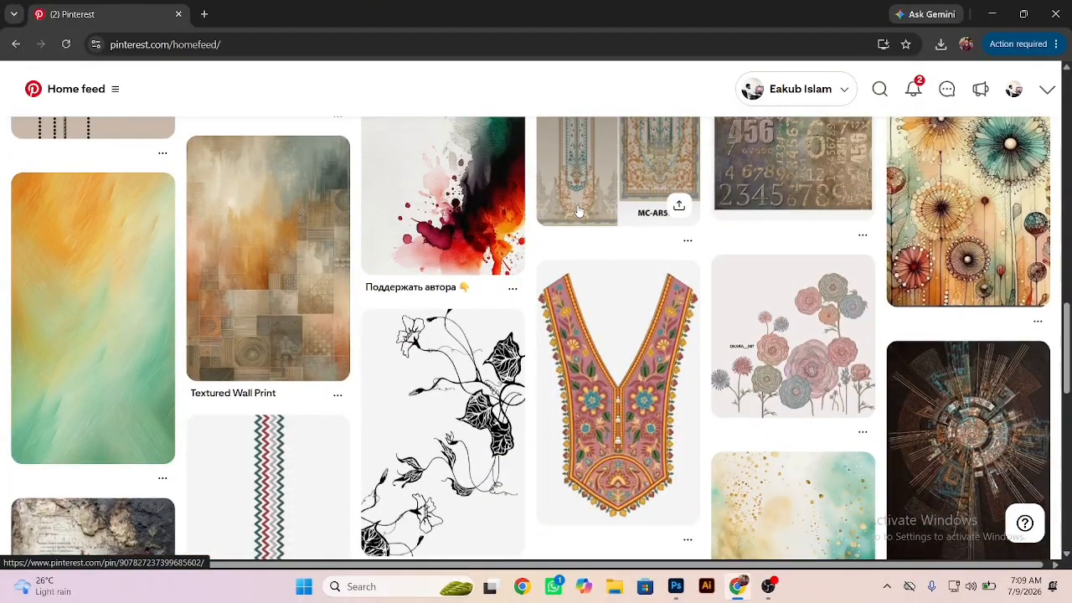
{"action": "scroll", "coordinate": [266, 402], "scroll_direction": "up", "scroll_amount": 1}
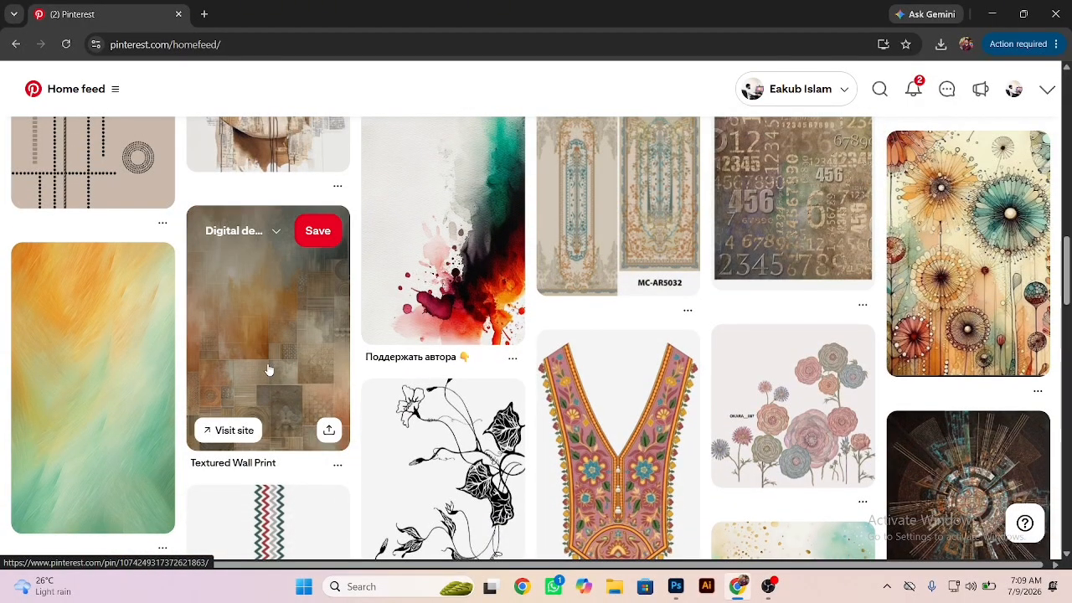
{"action": "left_click", "coordinate": [269, 370]}
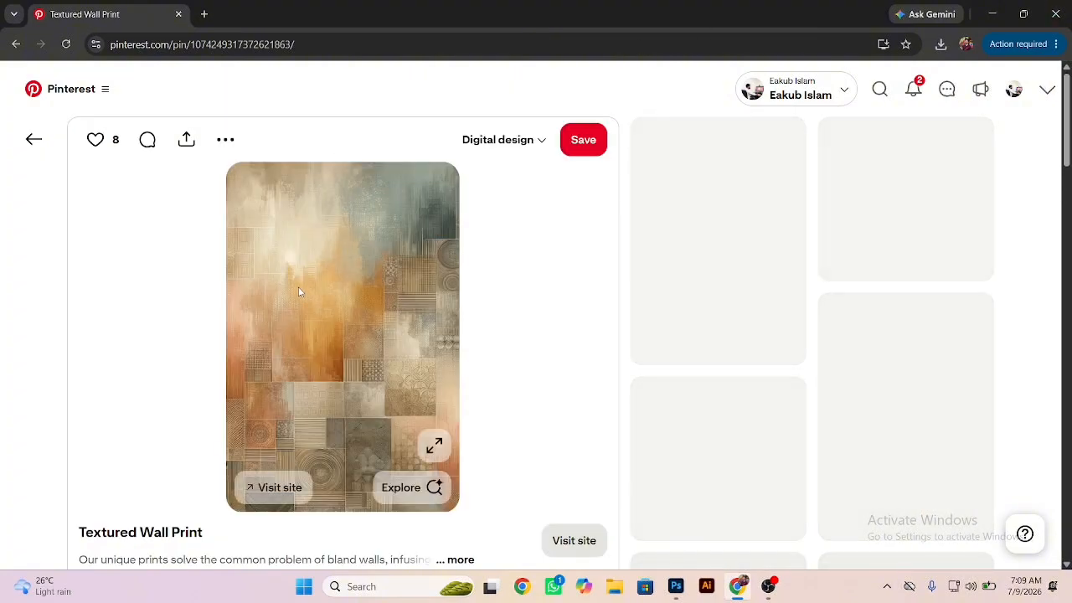
Step: Open the related blue, brown and beige geometric stencil pin, open its enlarged image in a new tab and copy it
{"action": "scroll", "coordinate": [298, 292], "scroll_direction": "down", "scroll_amount": 2}
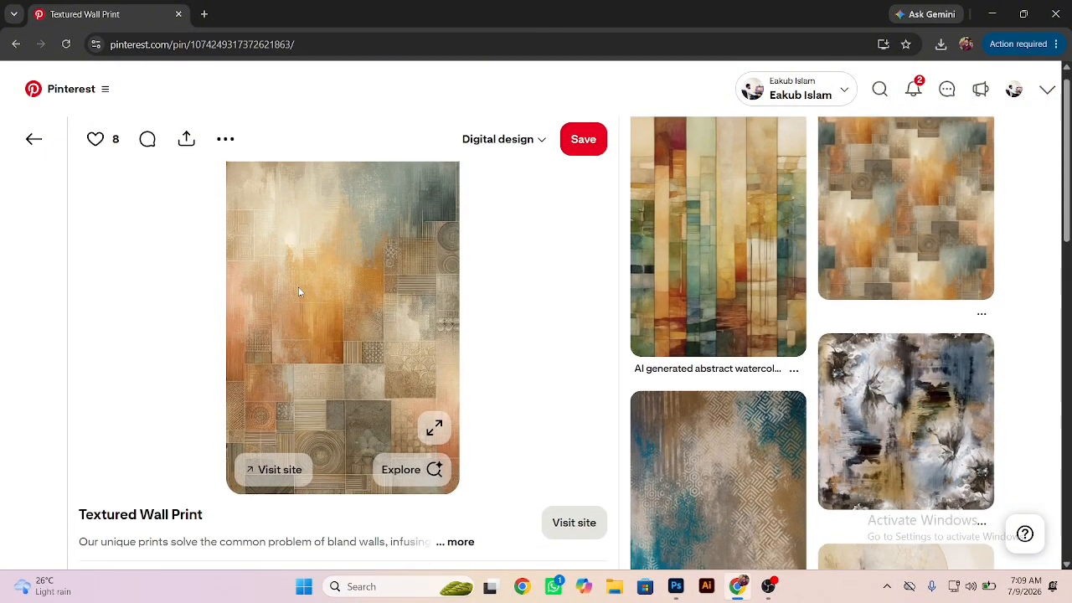
{"action": "left_click", "coordinate": [709, 376]}
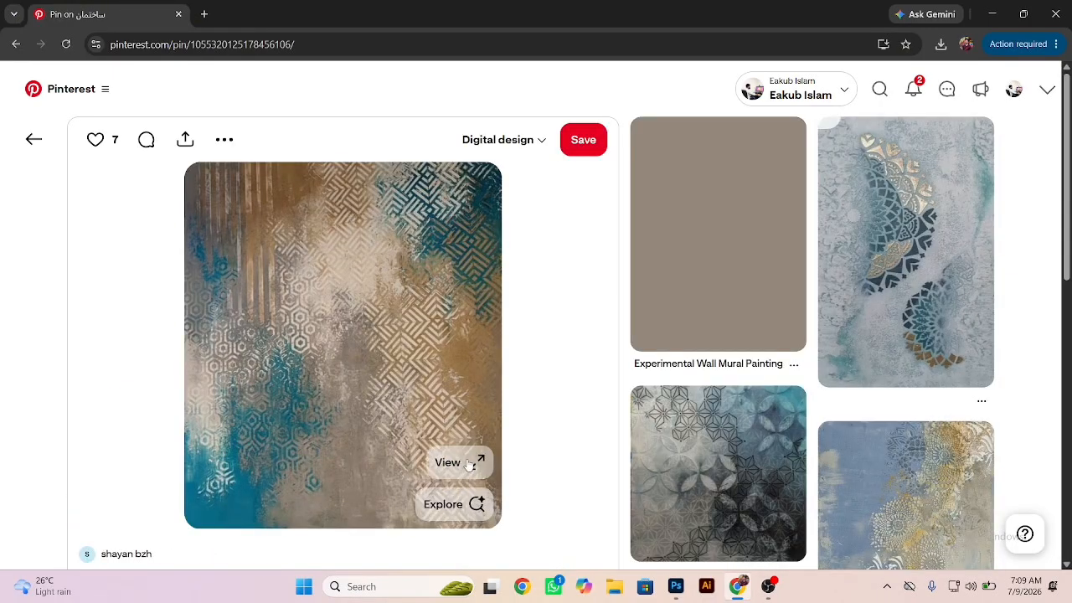
{"action": "left_click", "coordinate": [481, 460]}
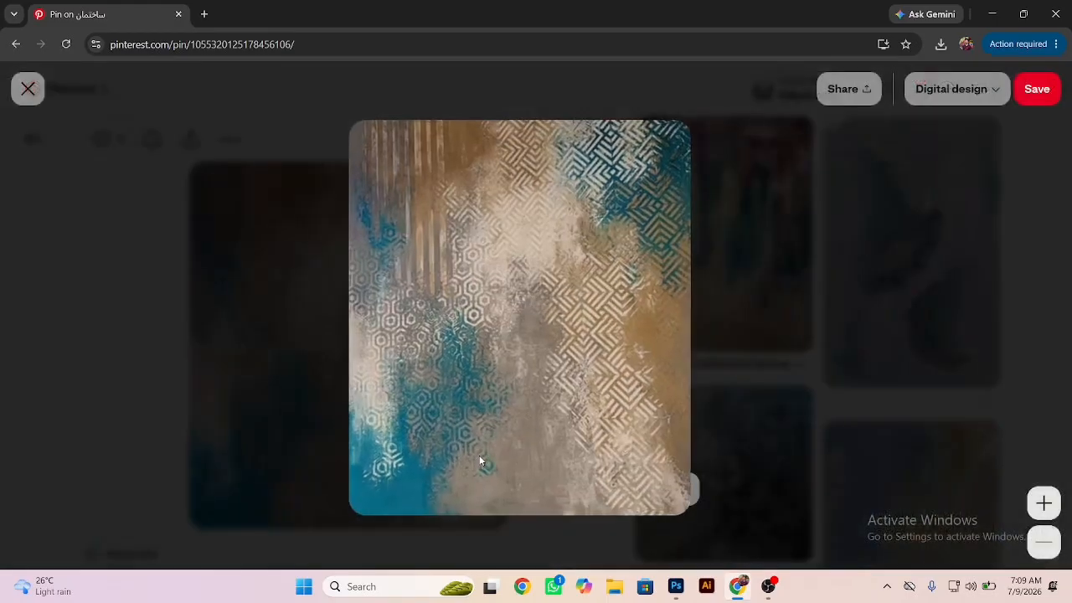
{"action": "right_click", "coordinate": [480, 308]}
{"action": "left_click", "coordinate": [542, 327]}
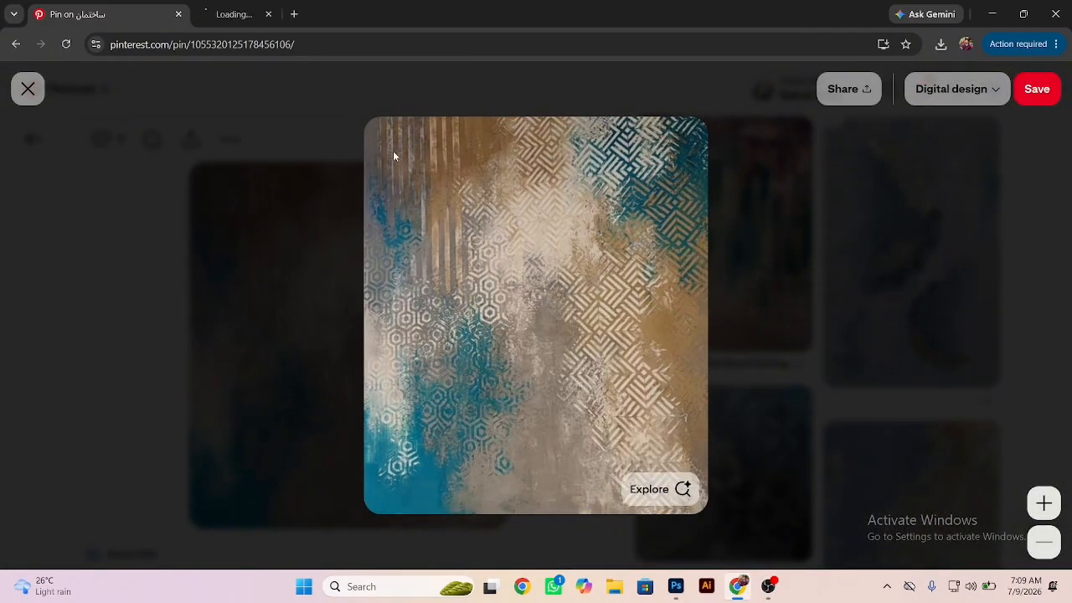
{"action": "left_click", "coordinate": [268, 14]}
{"action": "right_click", "coordinate": [496, 286]}
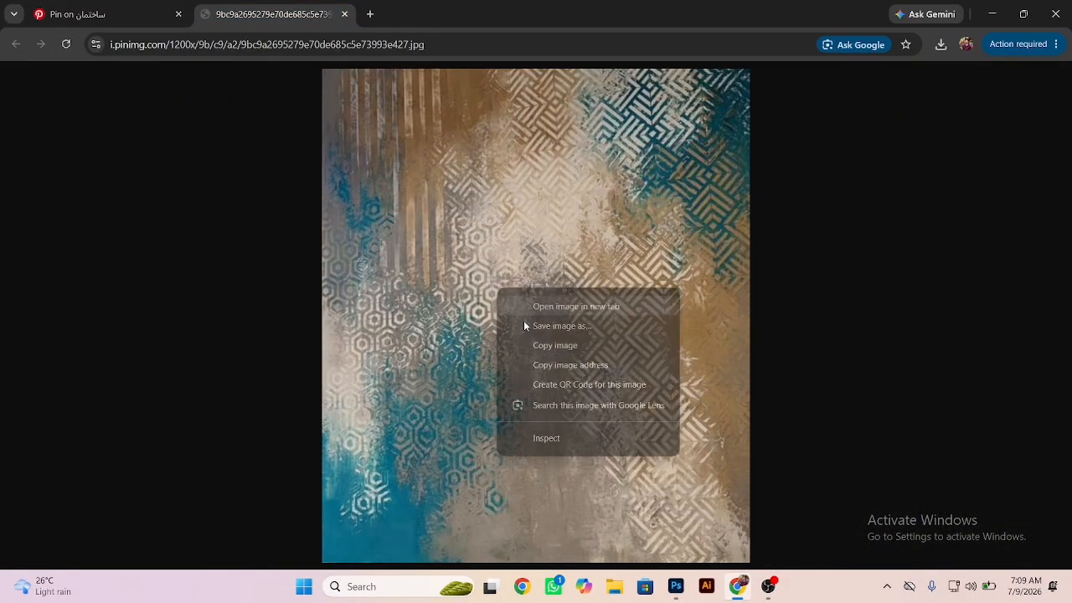
{"action": "left_click", "coordinate": [550, 347]}
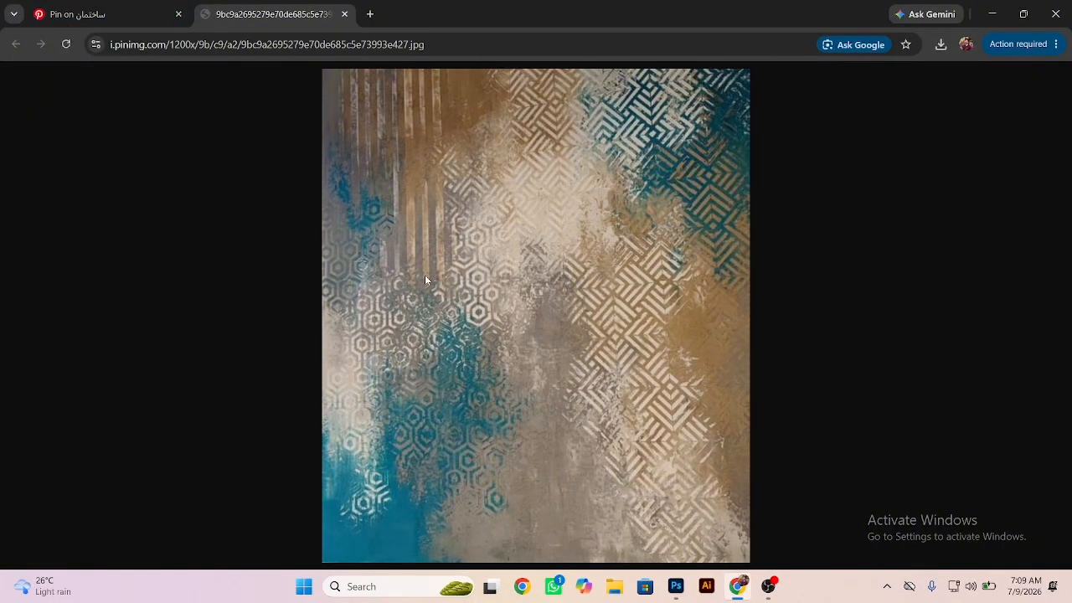
Step: Return to the stencil pin, close its enlarged view and examine the related pins for other usable textures
{"action": "left_click", "coordinate": [92, 13]}
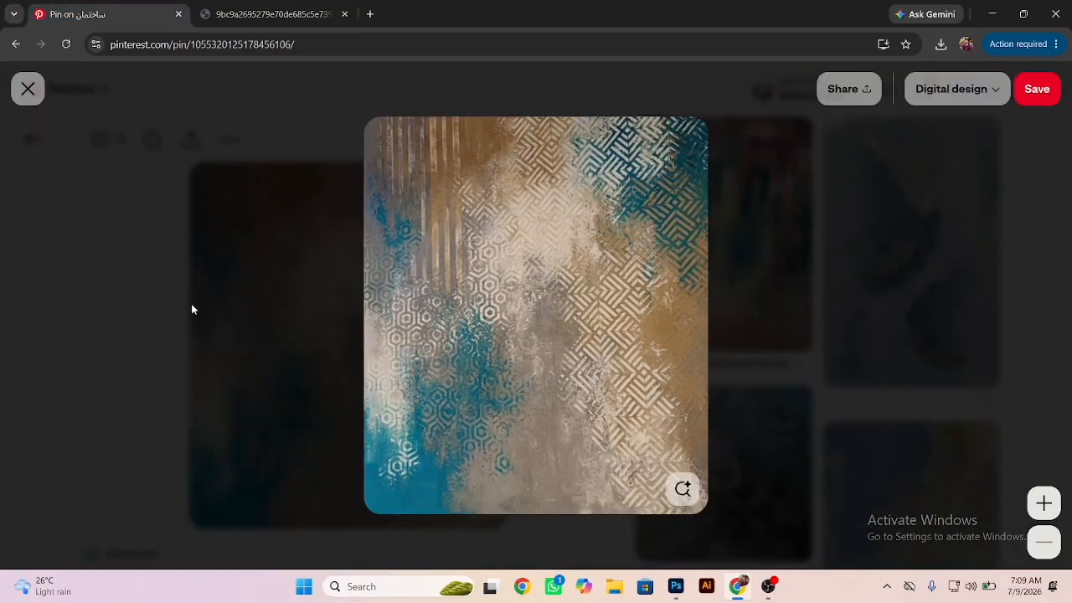
{"action": "left_click", "coordinate": [192, 310]}
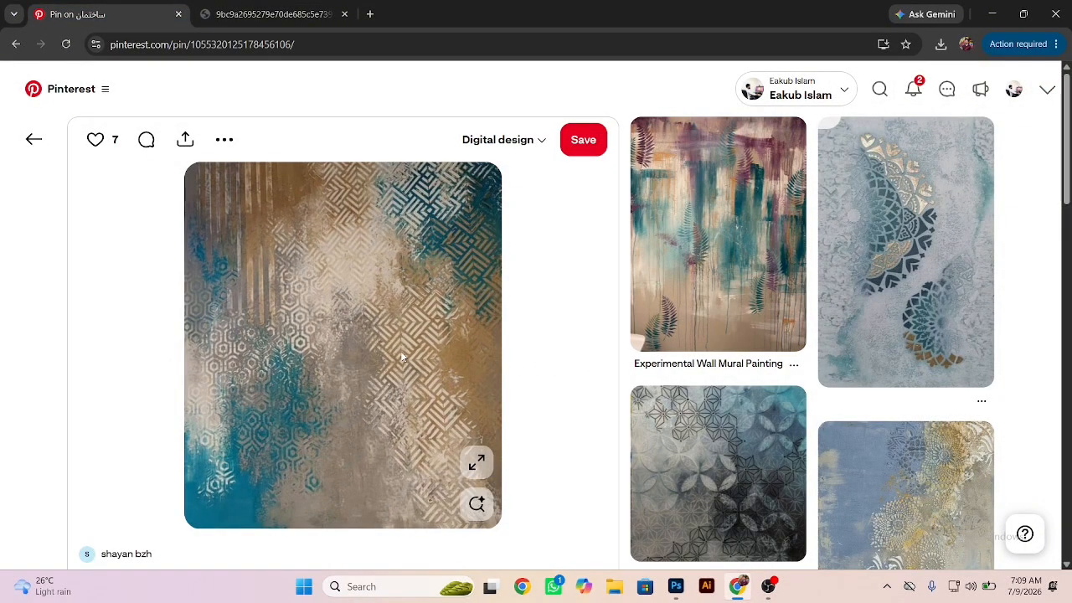
{"action": "scroll", "coordinate": [804, 303], "scroll_direction": "down", "scroll_amount": 5}
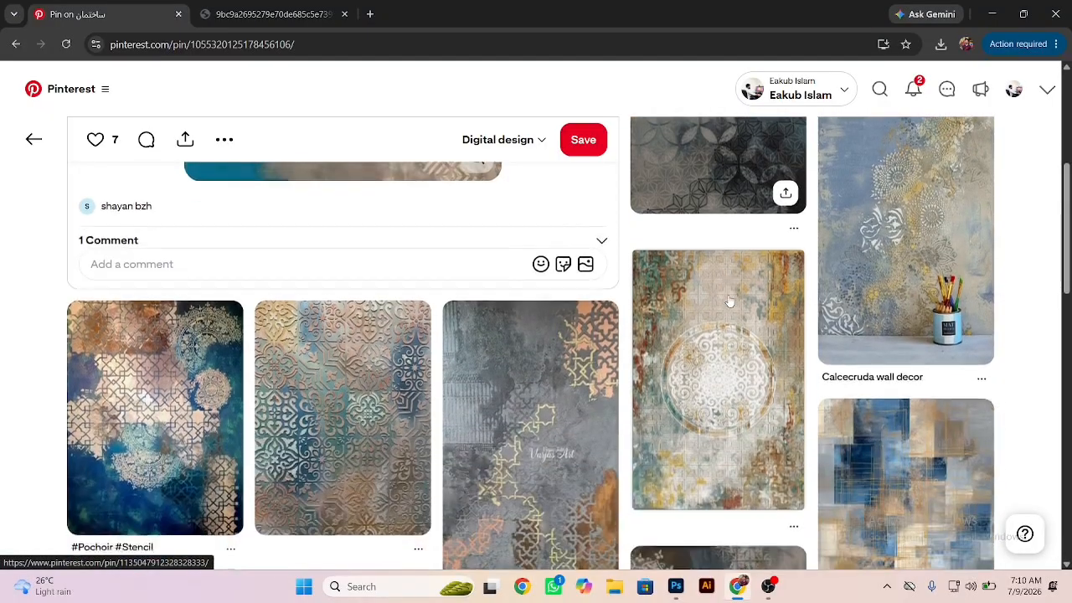
{"action": "scroll", "coordinate": [380, 457], "scroll_direction": "down", "scroll_amount": 3}
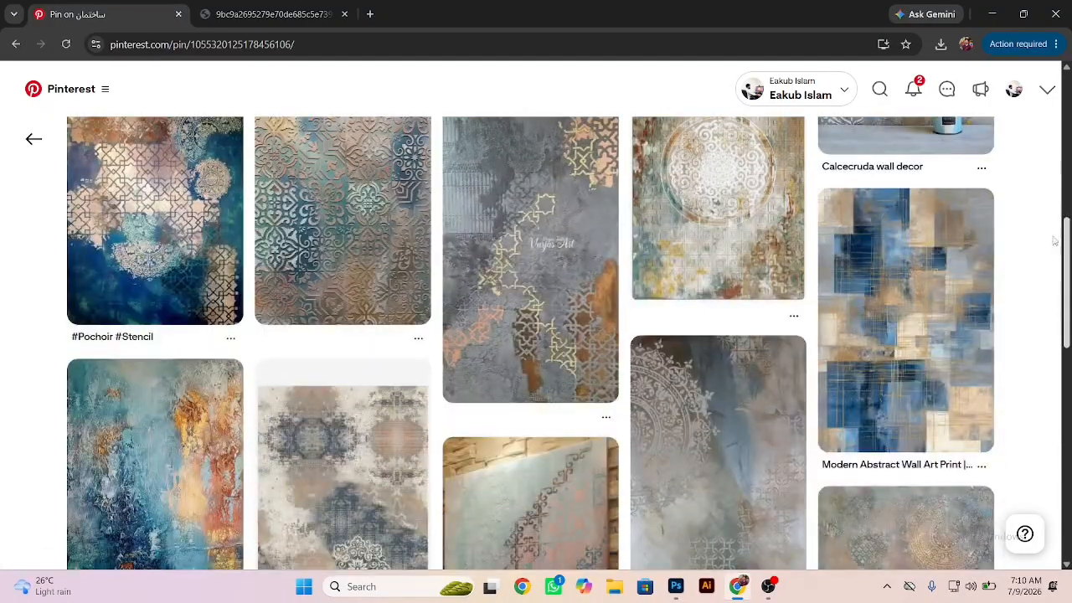
{"action": "scroll", "coordinate": [598, 350], "scroll_direction": "down", "scroll_amount": 2}
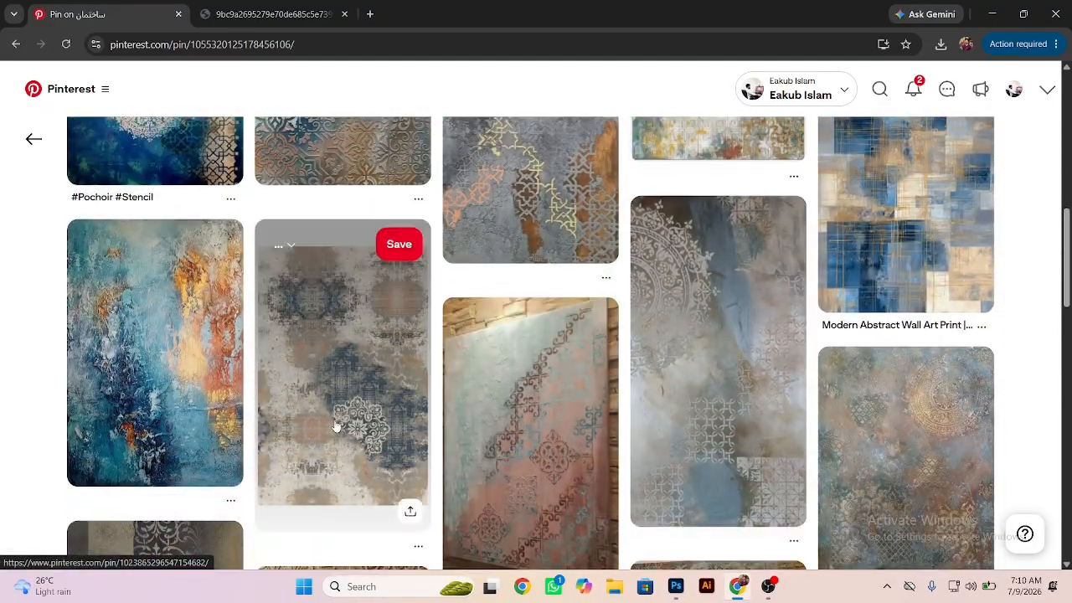
{"action": "scroll", "coordinate": [331, 426], "scroll_direction": "down", "scroll_amount": 4}
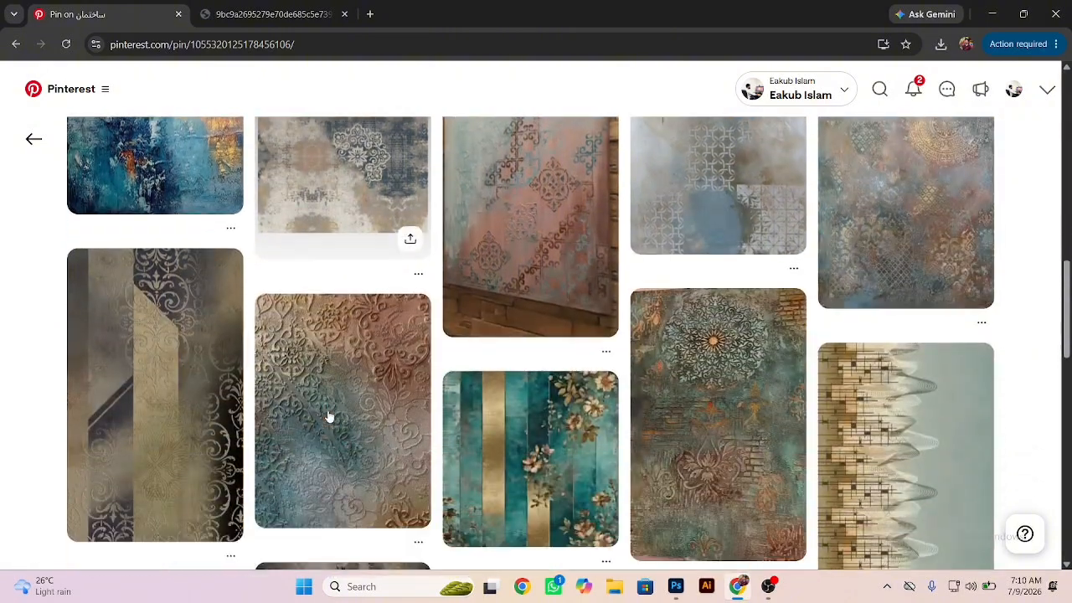
{"action": "scroll", "coordinate": [326, 415], "scroll_direction": "up", "scroll_amount": 3}
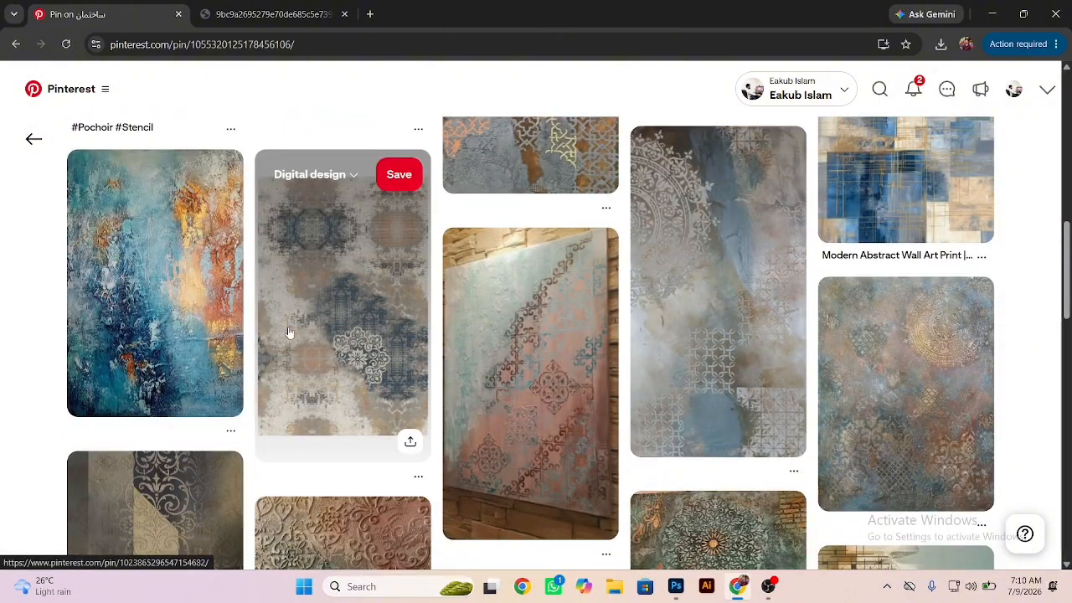
{"action": "left_click", "coordinate": [295, 335]}
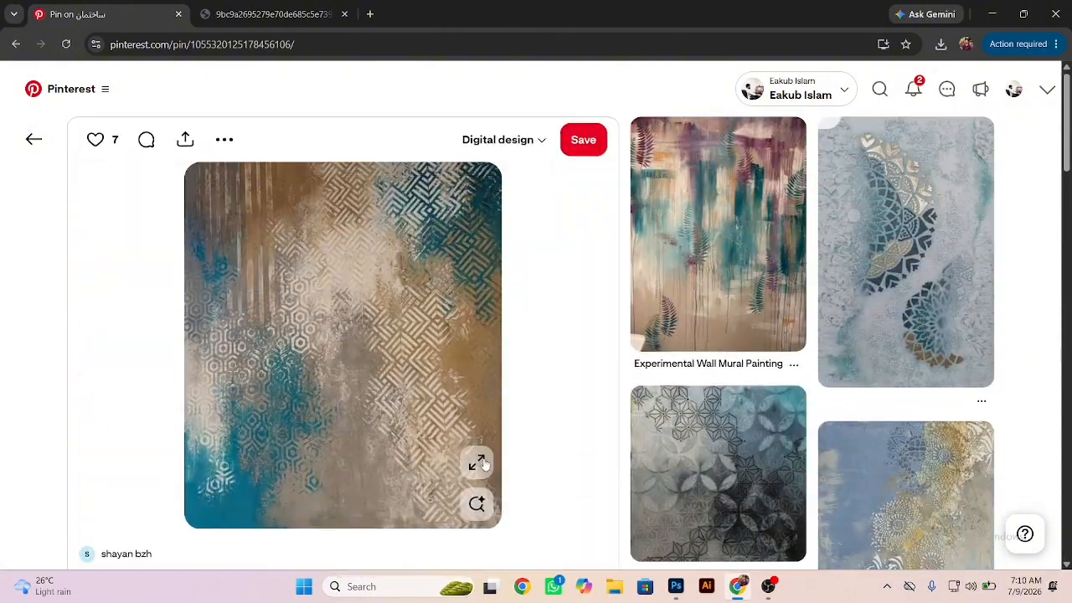
{"action": "scroll", "coordinate": [461, 427], "scroll_direction": "down", "scroll_amount": 10}
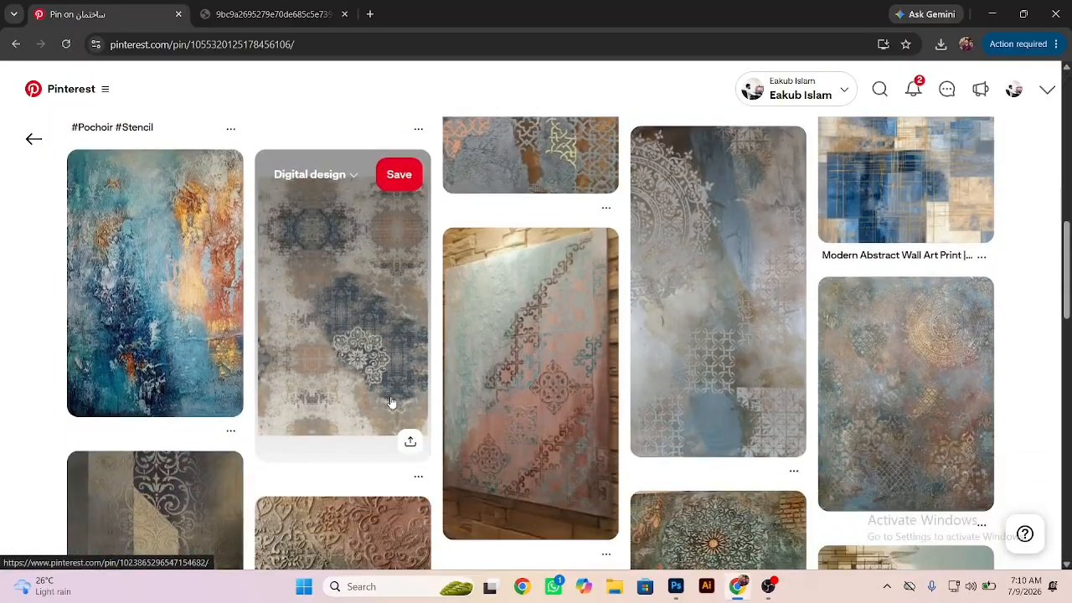
{"action": "scroll", "coordinate": [390, 403], "scroll_direction": "down", "scroll_amount": 3}
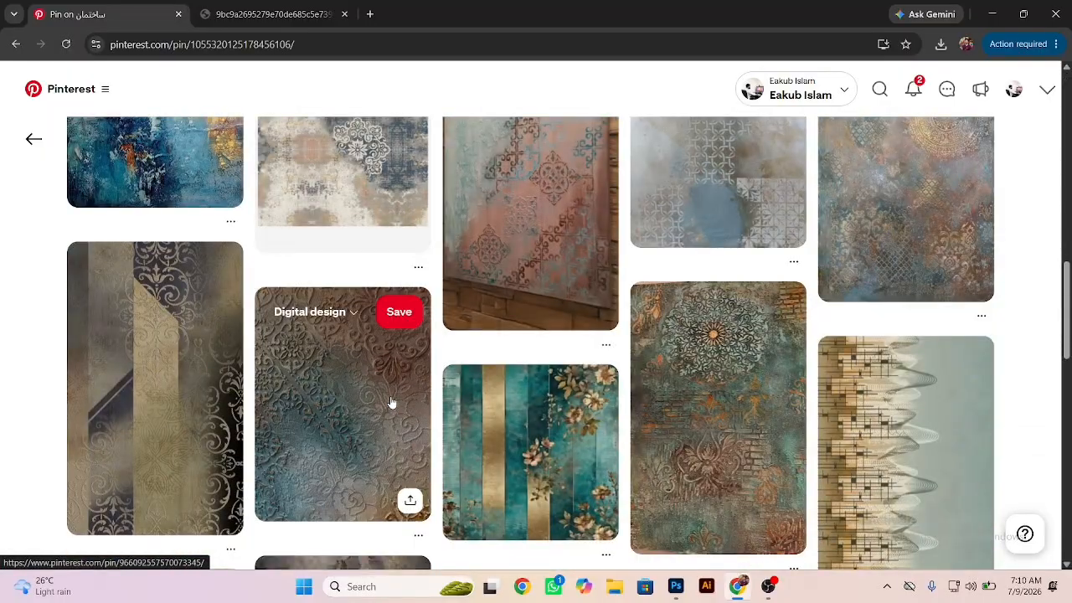
{"action": "scroll", "coordinate": [390, 403], "scroll_direction": "up", "scroll_amount": 10}
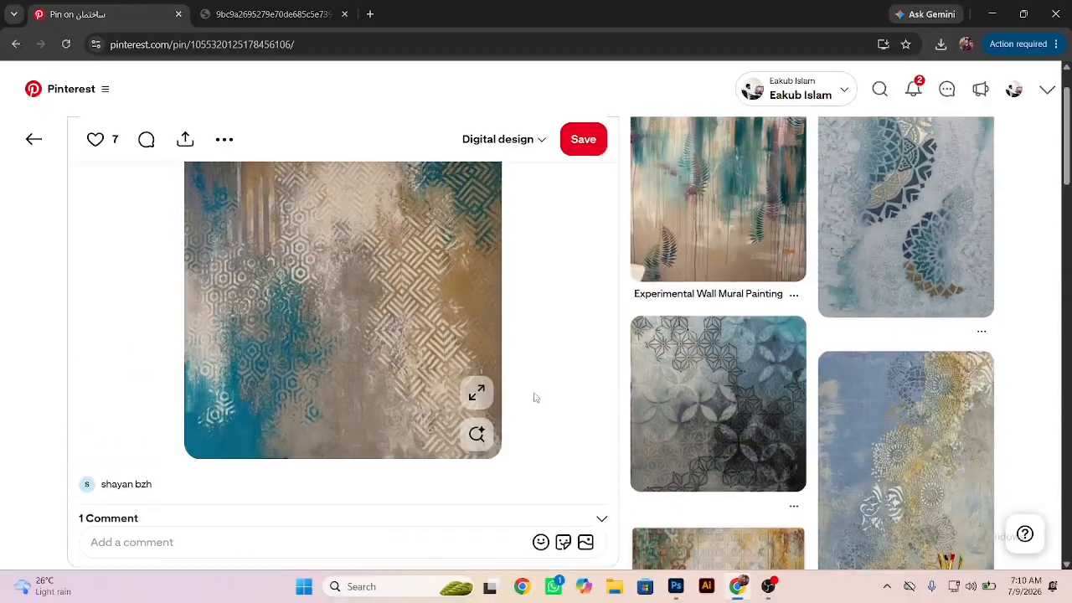
Step: Enlarge the blue and brown geometric stencil pin again, open its image in another new tab and copy the full-size image
{"action": "left_click", "coordinate": [473, 394]}
{"action": "right_click", "coordinate": [506, 316]}
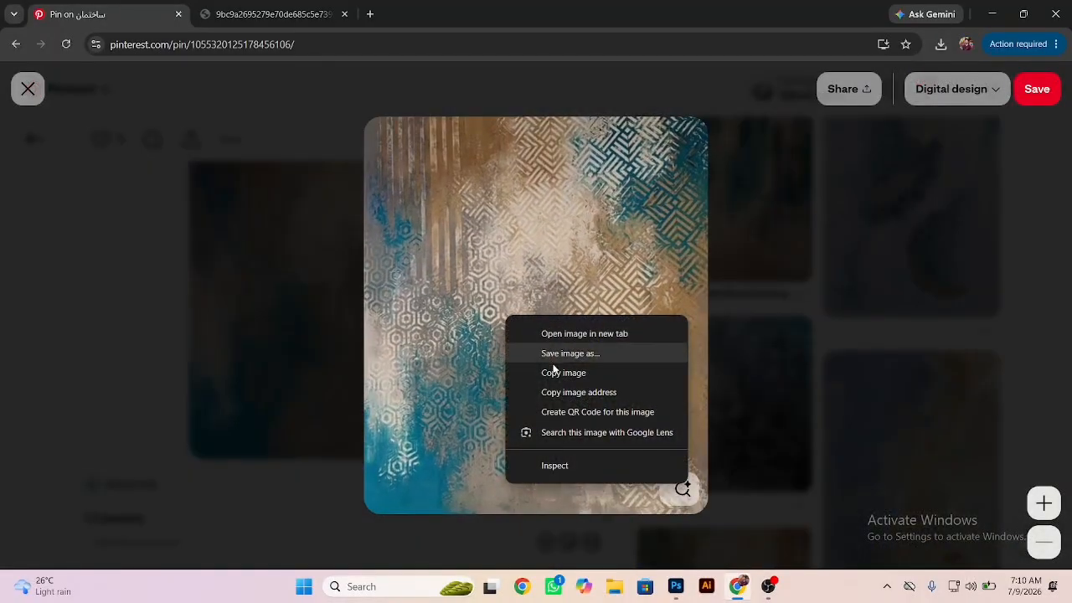
{"action": "left_click", "coordinate": [558, 373]}
{"action": "right_click", "coordinate": [529, 280]}
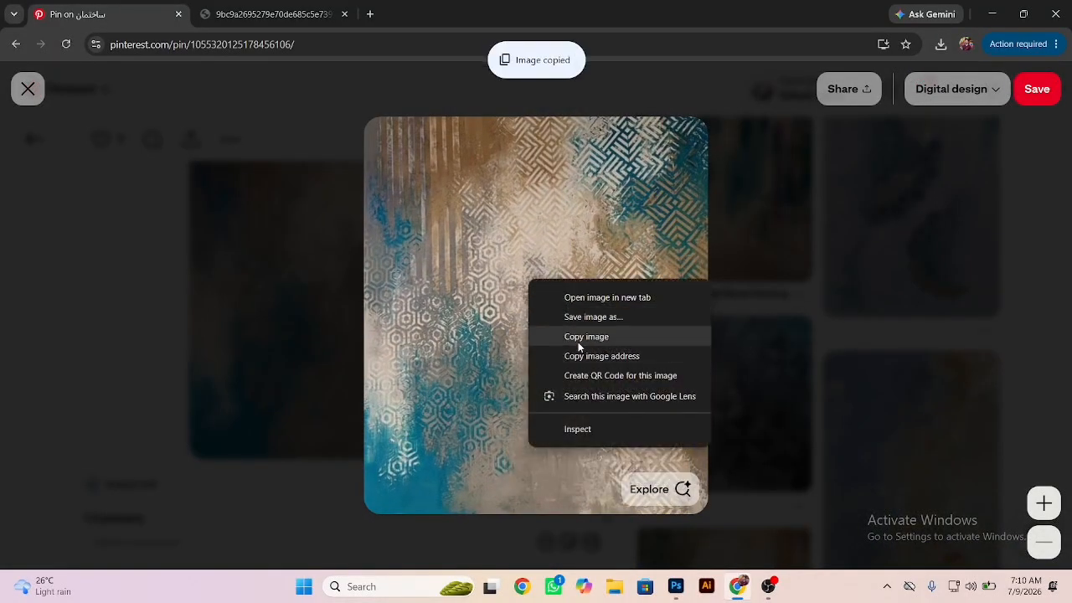
{"action": "left_click", "coordinate": [577, 337]}
{"action": "right_click", "coordinate": [561, 325]}
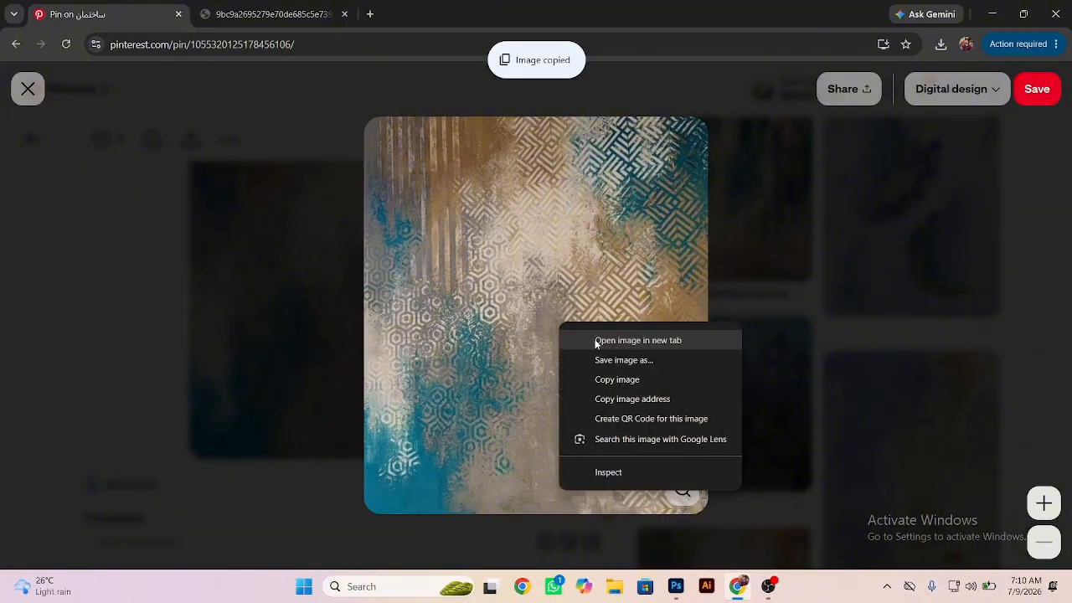
{"action": "left_click", "coordinate": [595, 340]}
{"action": "left_click", "coordinate": [423, 15]}
{"action": "right_click", "coordinate": [478, 238]}
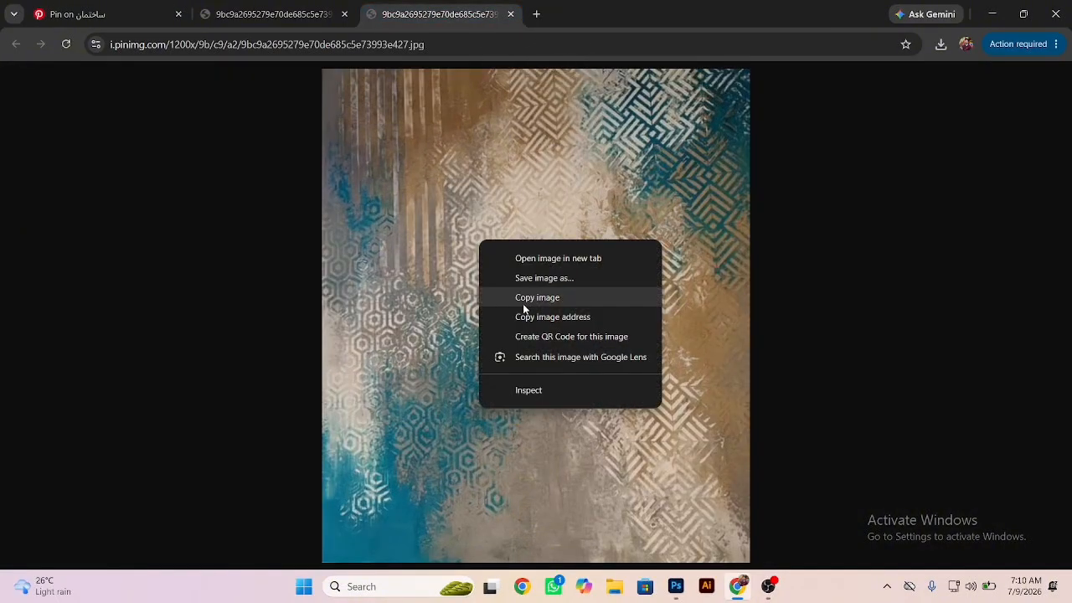
{"action": "left_click", "coordinate": [522, 299]}
Step: Switch to Photoshop, paste the texture above the cream fill, enlarge it to about 11.3 in wide and place it at the canvas's left edge
{"action": "left_click", "coordinate": [676, 587]}
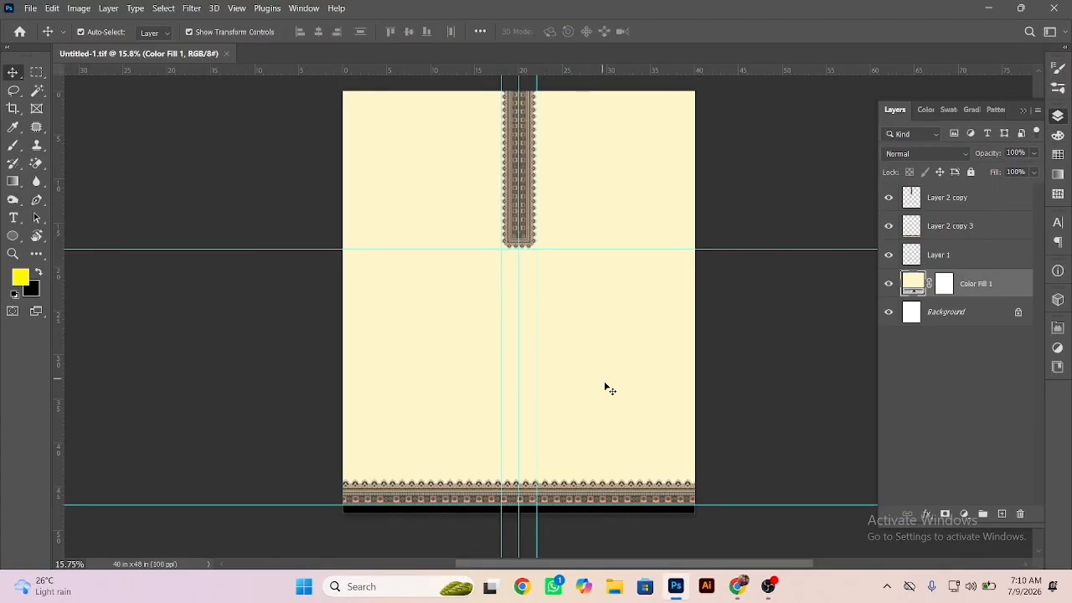
{"action": "key", "text": "ctrl+v"}
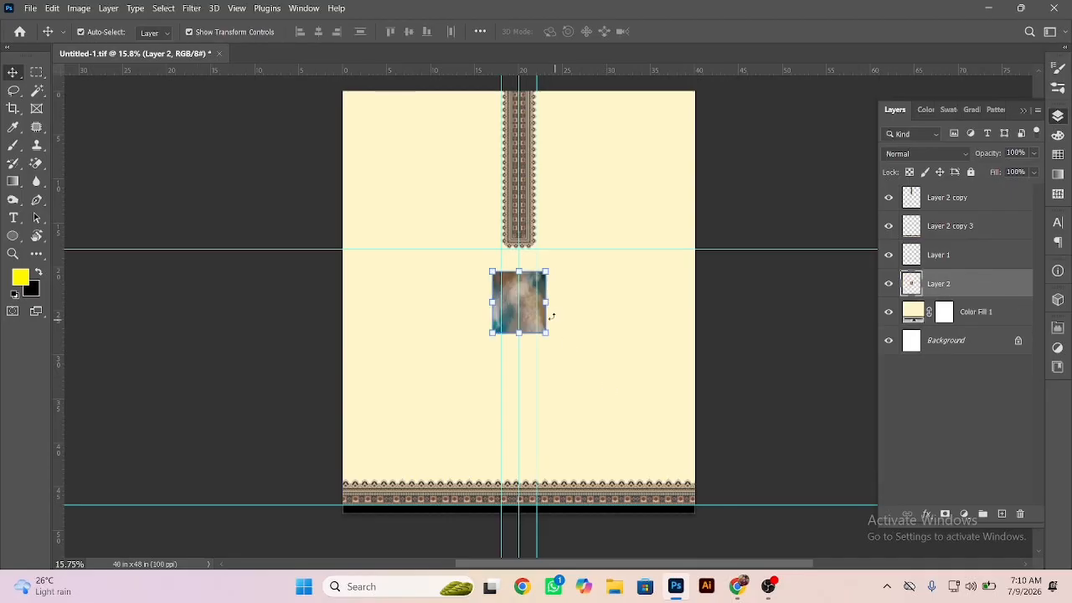
{"action": "left_click_drag", "start_coordinate": [552, 299], "coordinate": [405, 330]}
{"action": "key", "text": "Return"}
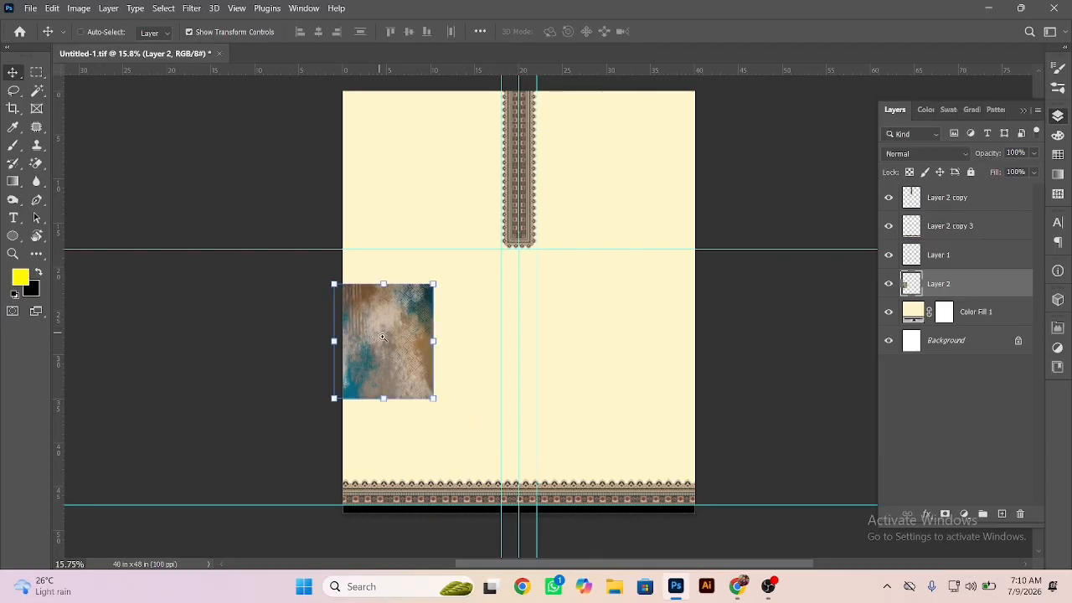
Step: Duplicate the texture directly beside the original on its right side and flip the copy horizontally to mirror it
{"action": "scroll", "coordinate": [406, 335], "scroll_direction": "up", "scroll_amount": 2}
{"action": "scroll", "coordinate": [407, 354], "scroll_direction": "up", "scroll_amount": 3}
{"action": "left_click_drag", "start_coordinate": [300, 348], "coordinate": [564, 348]}
{"action": "key", "text": "ctrl+t"}
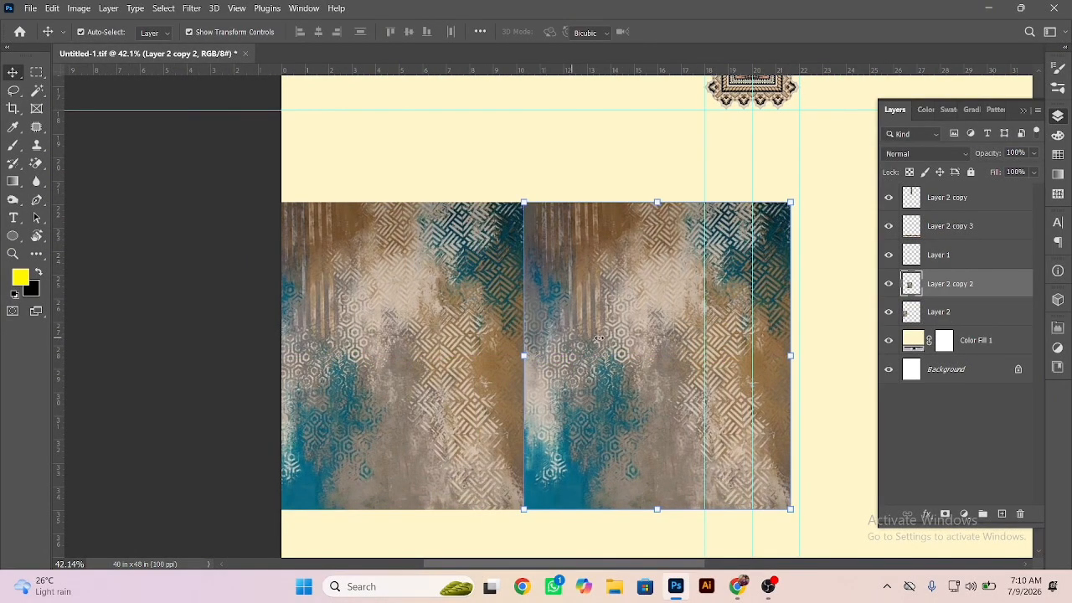
{"action": "right_click", "coordinate": [646, 471]}
{"action": "left_click", "coordinate": [638, 318]}
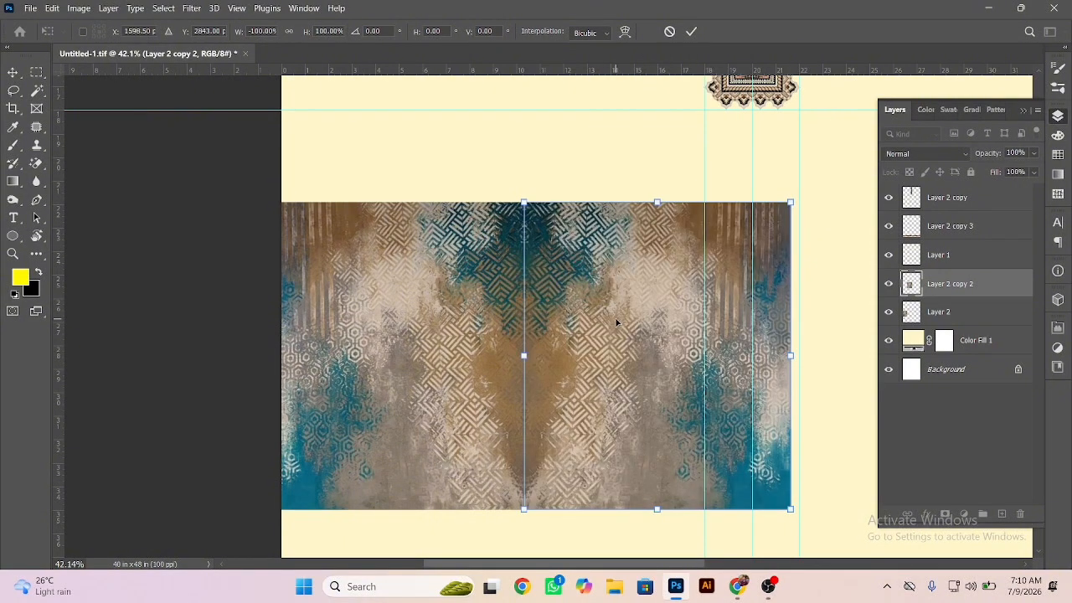
{"action": "key", "text": "Return"}
Step: Try merging the original texture with its mirrored copy, inspect the center seam up close and undo the merge
{"action": "left_click", "coordinate": [461, 326], "text": "shift"}
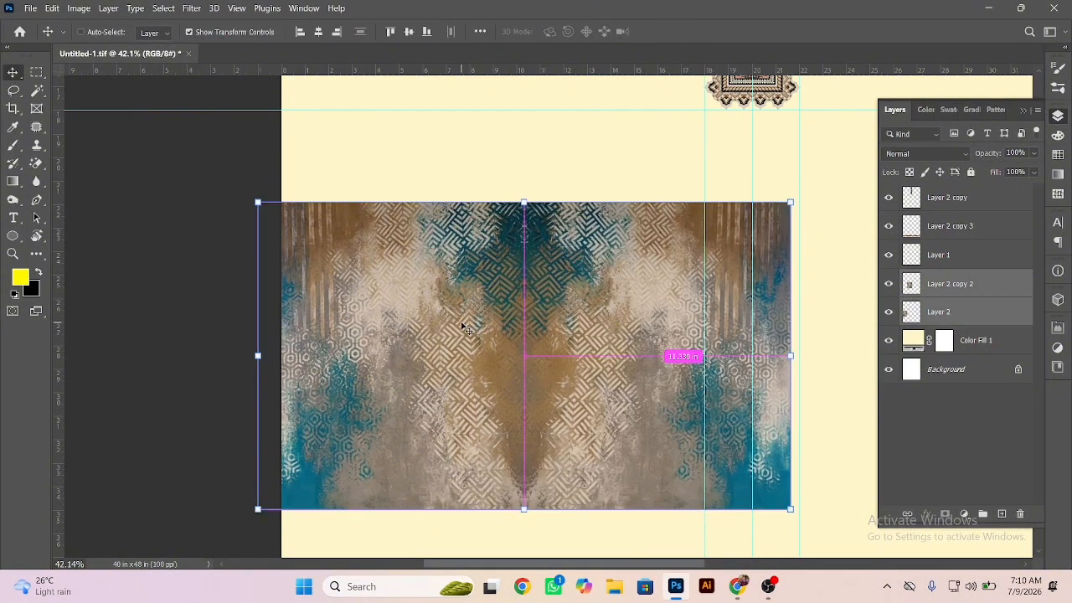
{"action": "key", "text": "ctrl+e"}
{"action": "scroll", "coordinate": [486, 301], "scroll_direction": "down", "scroll_amount": 2}
{"action": "scroll", "coordinate": [482, 300], "scroll_direction": "up", "scroll_amount": 6}
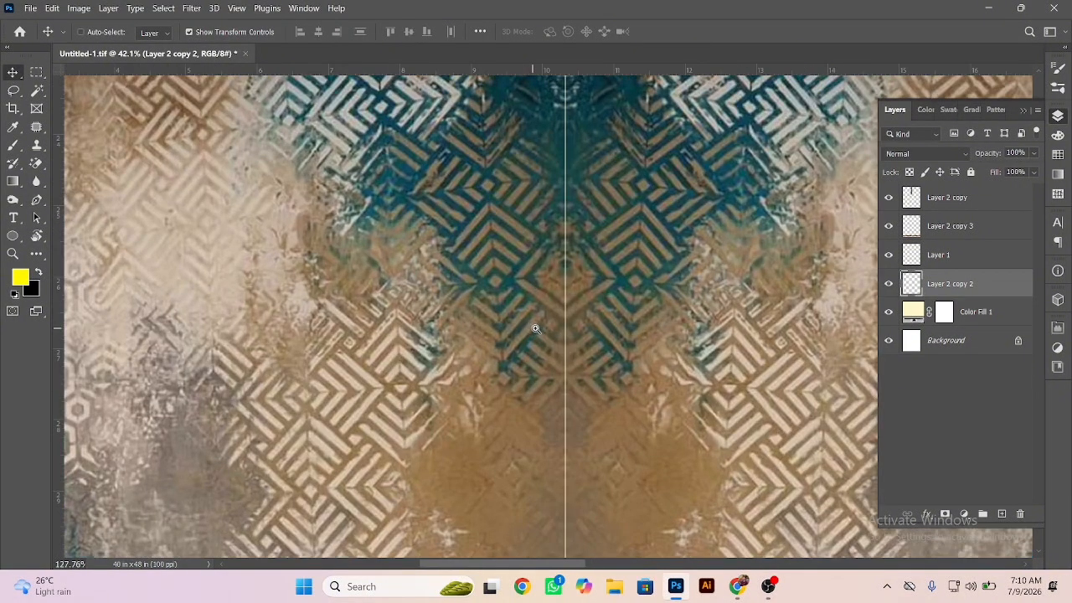
{"action": "key", "text": "ctrl+z"}
Step: Close the light seam between the texture and its mirrored copy, then merge the two layers
{"action": "right_click", "coordinate": [594, 295]}
{"action": "left_click", "coordinate": [607, 302]}
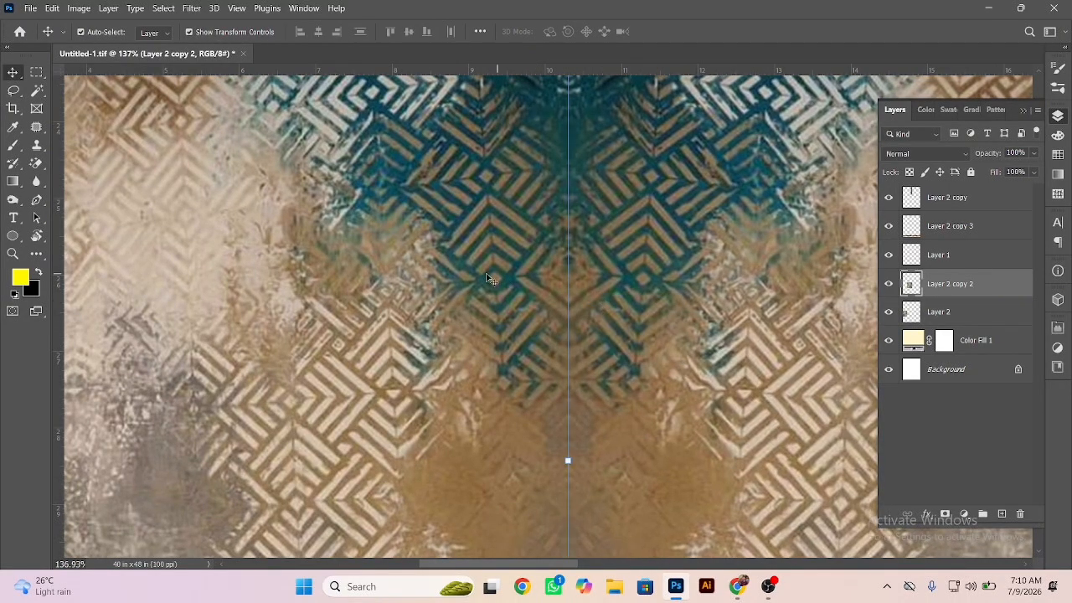
{"action": "left_click", "coordinate": [426, 273], "text": "shift"}
{"action": "key", "text": "ctrl"}
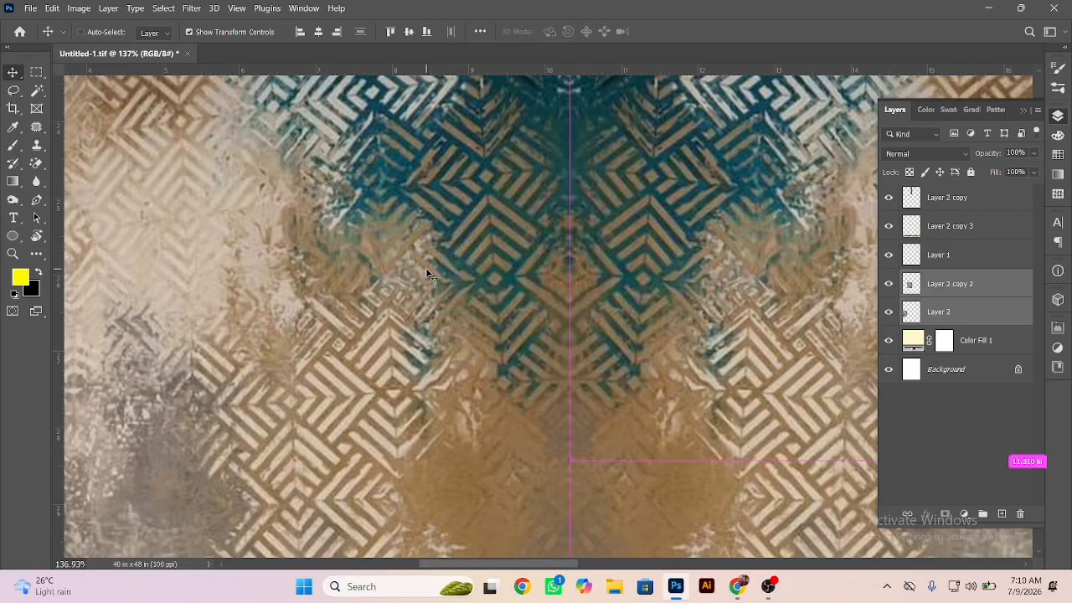
{"action": "key", "text": "ctrl+e"}
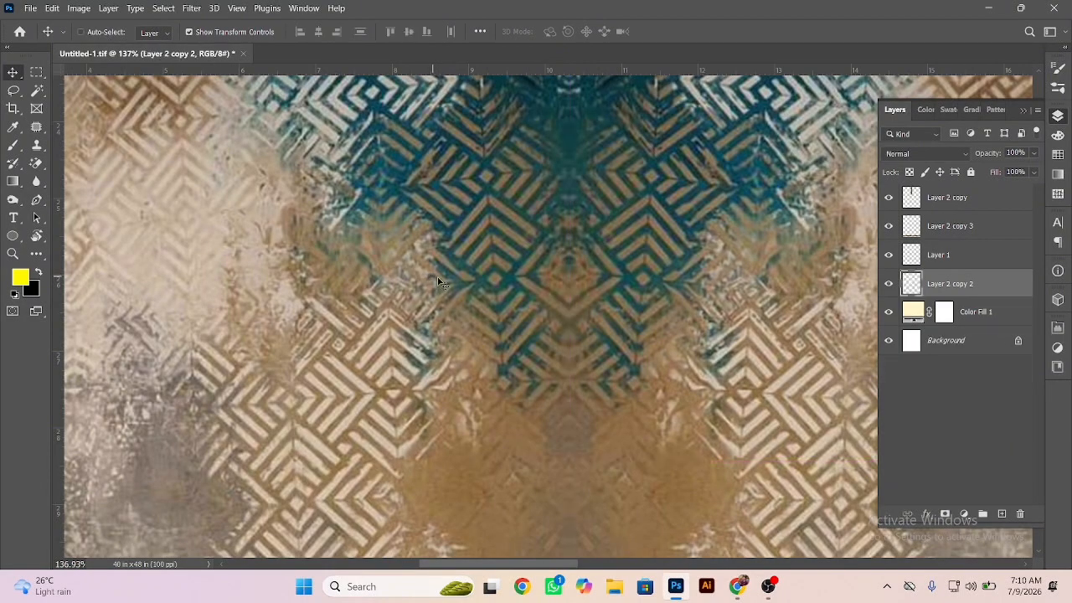
Step: Duplicate the merged texture to its right, nudge the copy flush against the original and merge both layers
{"action": "left_click_drag", "start_coordinate": [508, 279], "coordinate": [407, 222]}
{"action": "left_click_drag", "start_coordinate": [500, 305], "coordinate": [682, 261]}
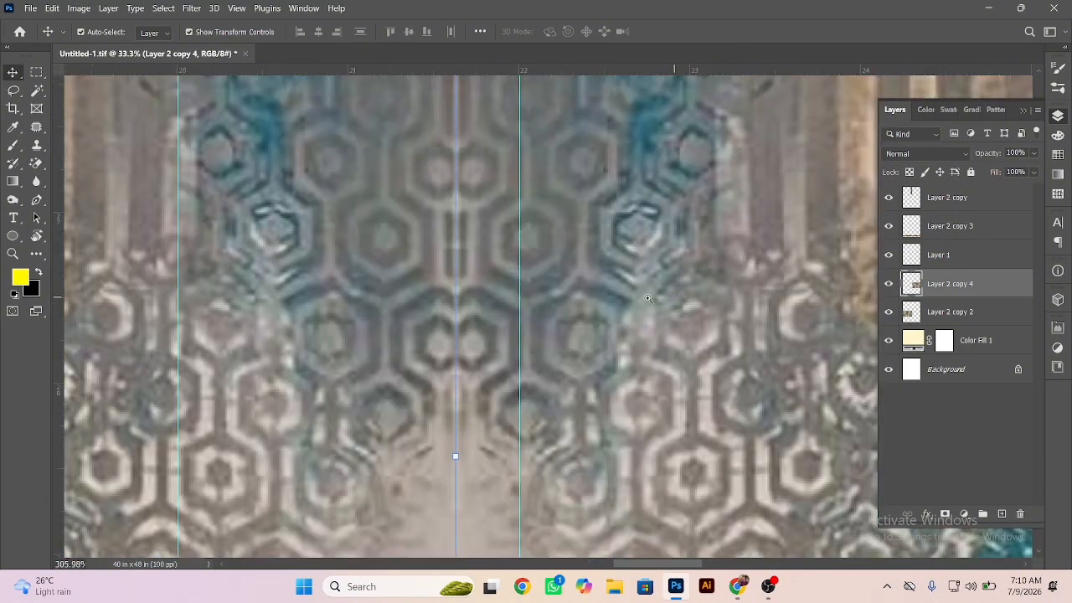
{"action": "key", "text": "Left"}
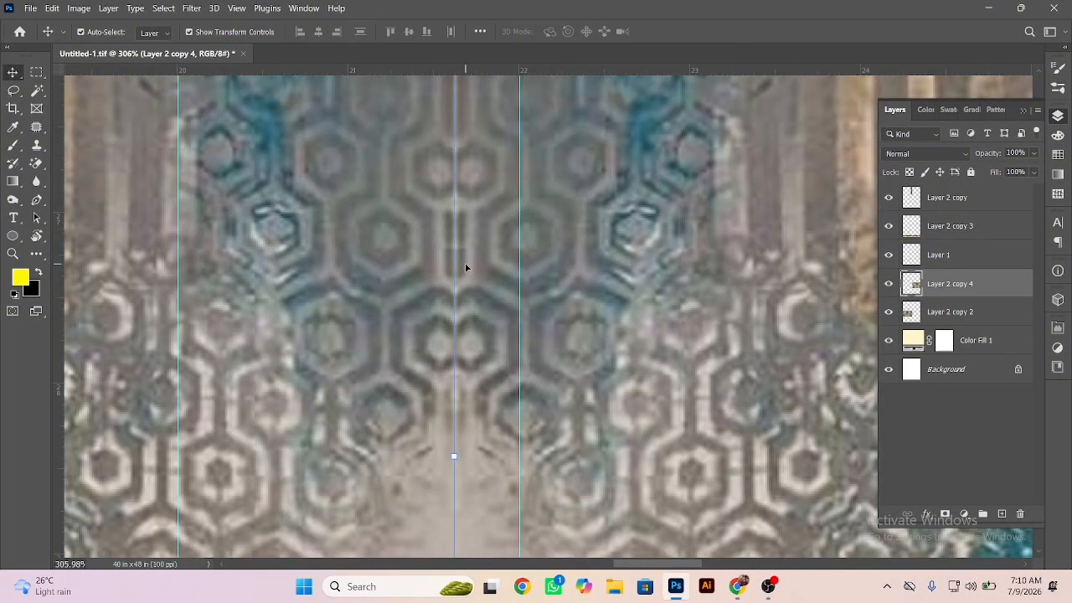
{"action": "left_click", "coordinate": [420, 268], "text": "shift"}
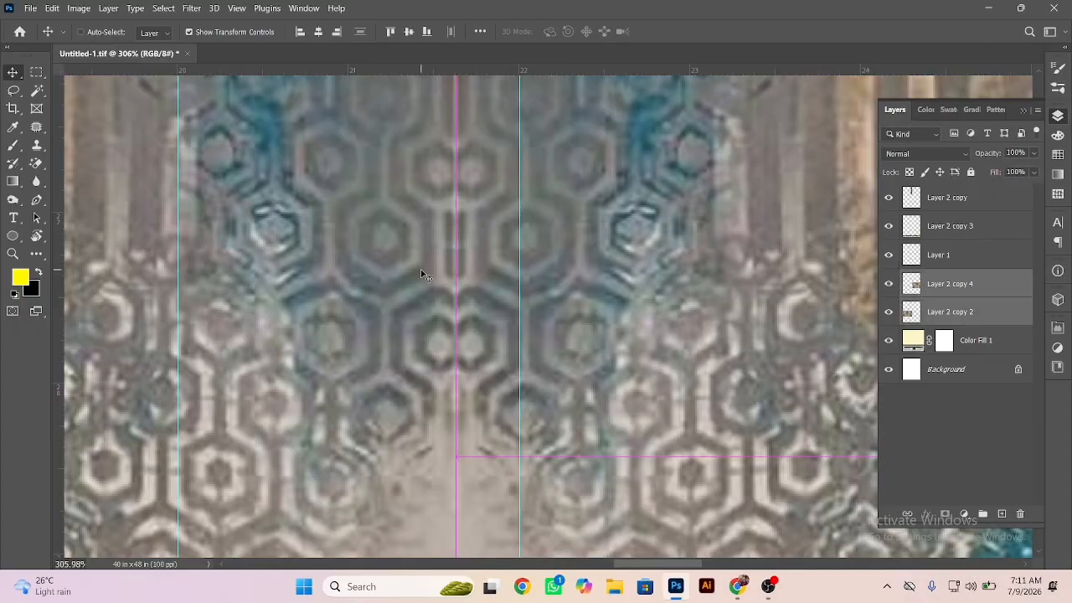
{"action": "key", "text": "ctrl+e"}
Step: Duplicate the wide texture band directly above the original and flip the copy vertically to mirror it
{"action": "left_click_drag", "start_coordinate": [471, 257], "coordinate": [313, 119]}
{"action": "left_click_drag", "start_coordinate": [532, 256], "coordinate": [556, 207]}
{"action": "left_click_drag", "start_coordinate": [377, 302], "coordinate": [445, 344]}
{"action": "left_click_drag", "start_coordinate": [410, 308], "coordinate": [410, 336]}
{"action": "key", "text": "ctrl+t"}
{"action": "right_click", "coordinate": [418, 286]}
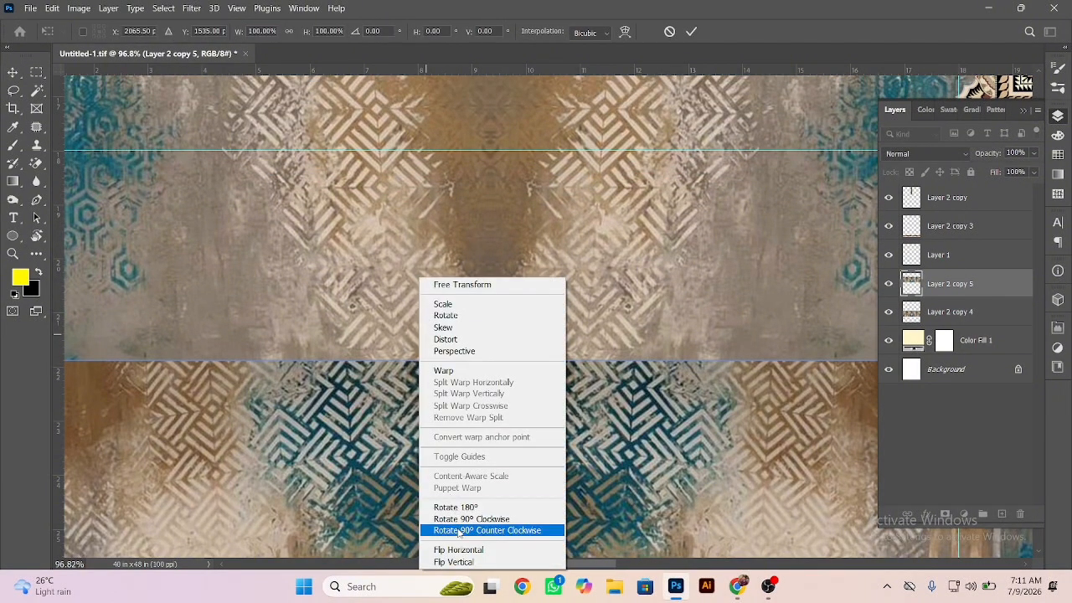
{"action": "left_click", "coordinate": [458, 563]}
{"action": "key", "text": "Return"}
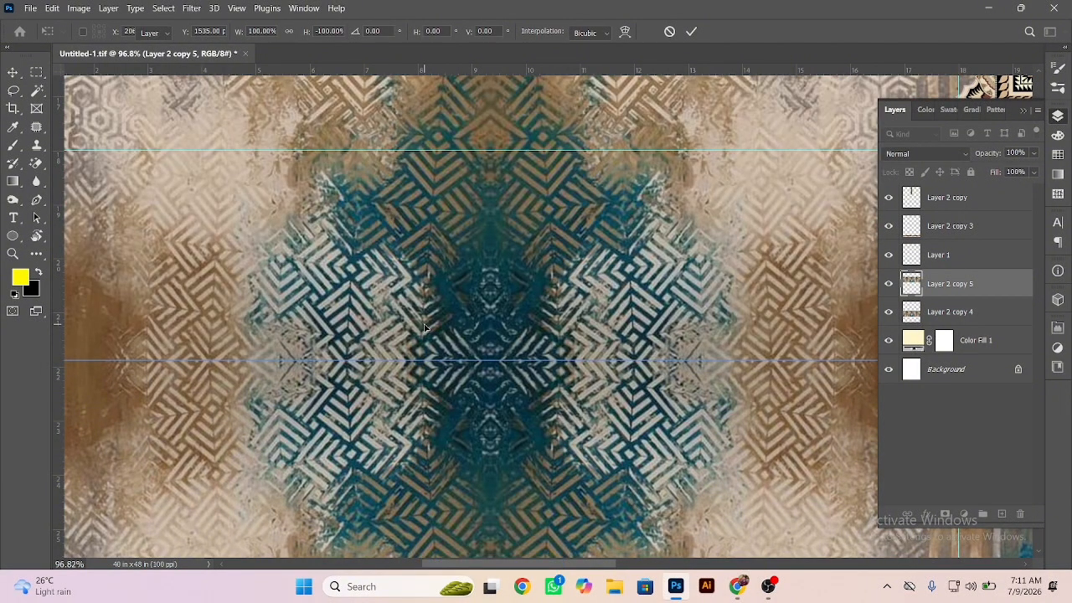
Step: Merge the vertically flipped band with the original texture band into one layer
{"action": "left_click", "coordinate": [456, 414], "text": "shift"}
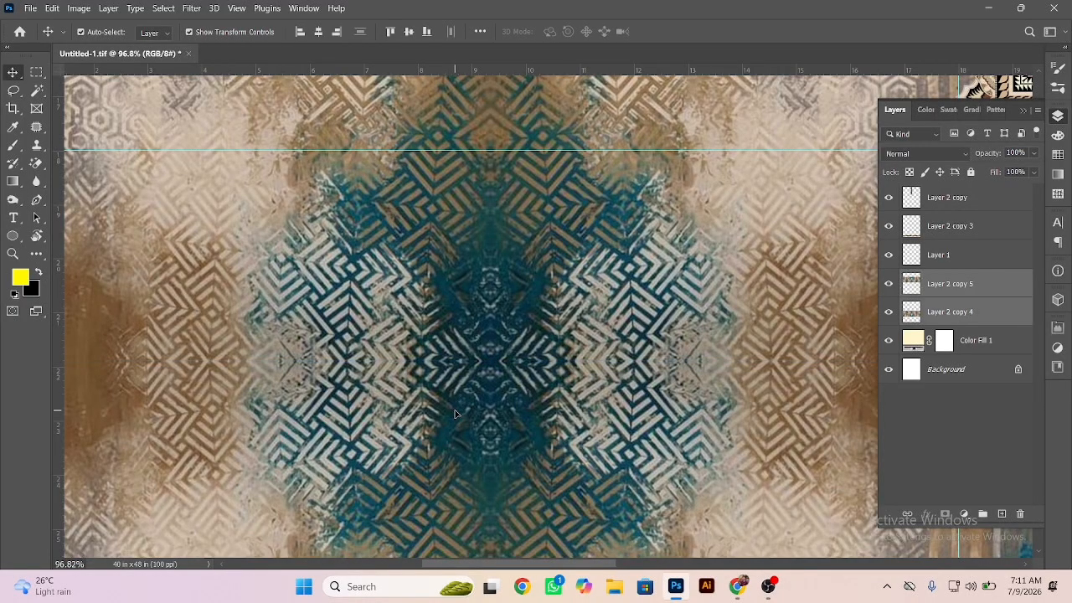
{"action": "left_click_drag", "start_coordinate": [456, 414], "coordinate": [460, 414]}
{"action": "key", "text": "ctrl+e"}
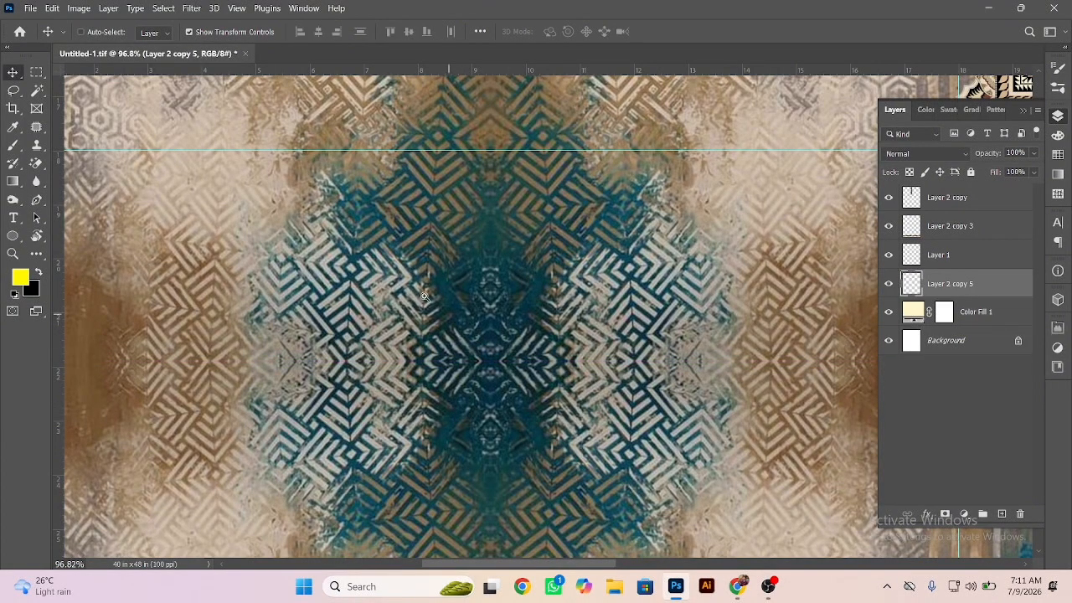
Step: Cover the canvas with the merged texture and a duplicate placed flush below it, then merge the two layers
{"action": "key", "text": "ctrl+0"}
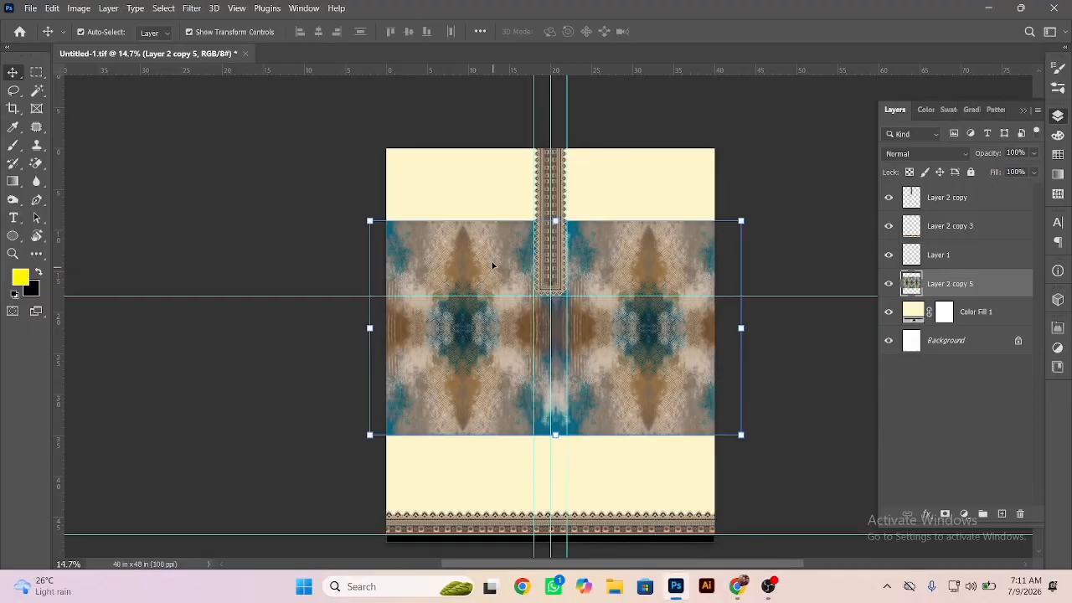
{"action": "left_click_drag", "start_coordinate": [493, 265], "coordinate": [495, 413]}
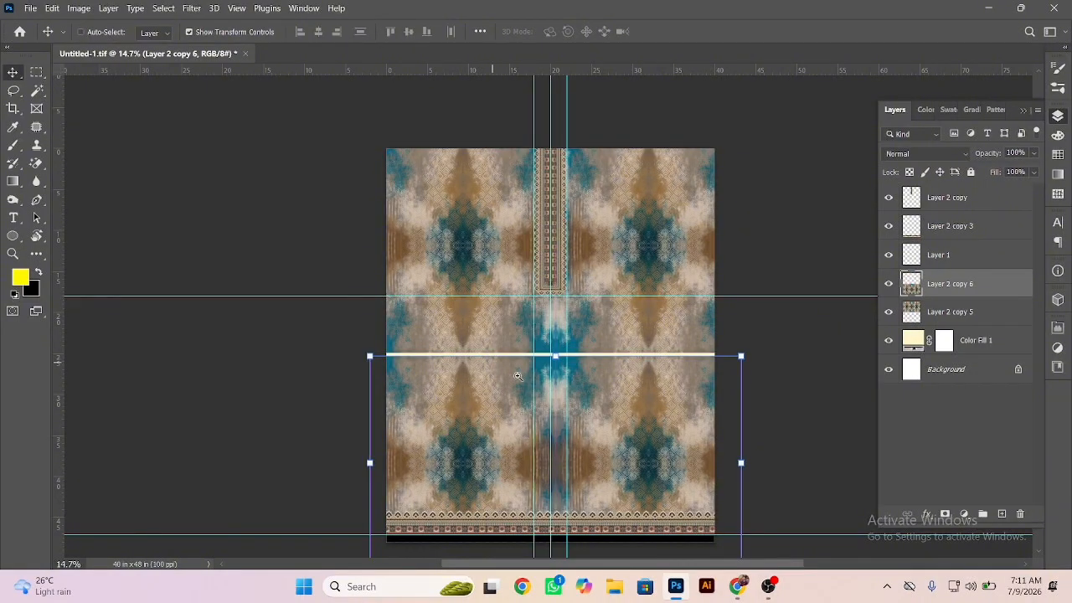
{"action": "left_click_drag", "start_coordinate": [490, 360], "coordinate": [599, 398]}
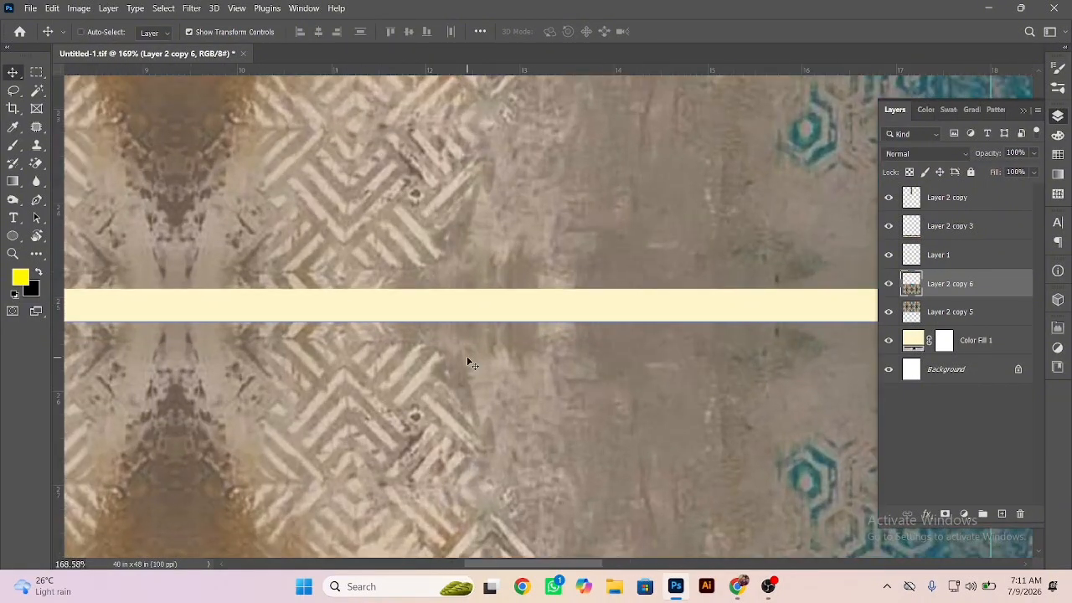
{"action": "left_click_drag", "start_coordinate": [466, 364], "coordinate": [467, 326]}
{"action": "left_click", "coordinate": [456, 226], "text": "ctrl+shift"}
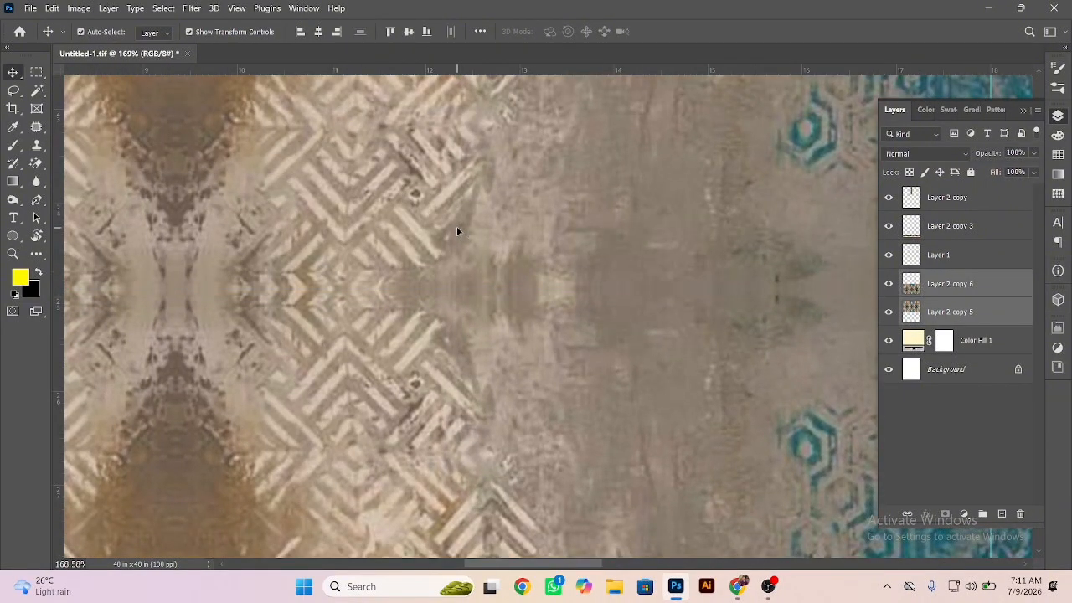
{"action": "key", "text": "ctrl+e"}
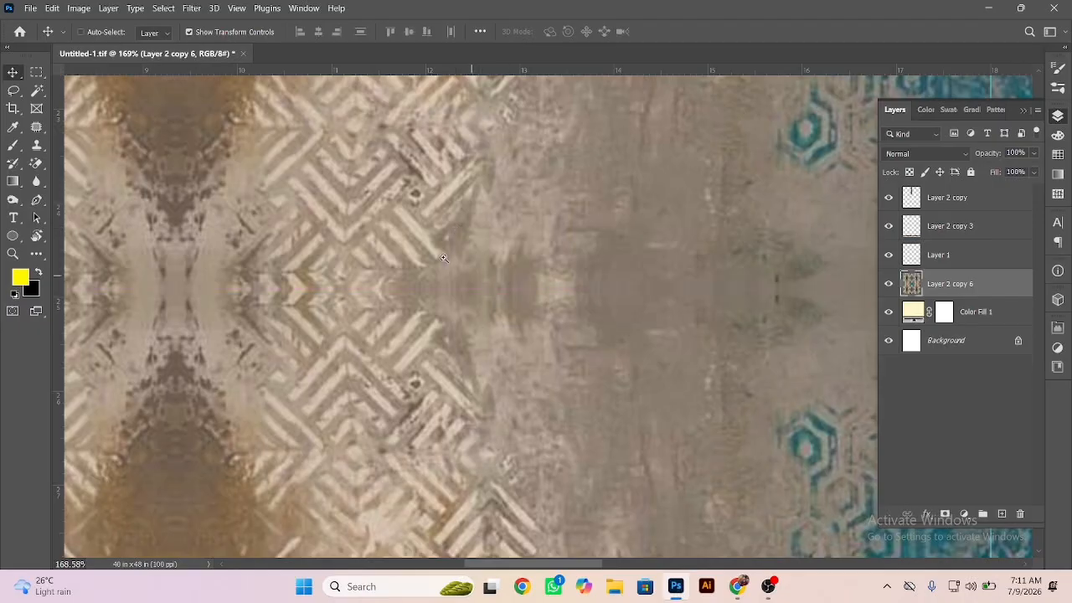
Step: Shift the full texture up about 5.4 in until its lower edge lies behind the hem border, and compare the design with the texture hidden
{"action": "left_click_drag", "start_coordinate": [484, 279], "coordinate": [363, 153]}
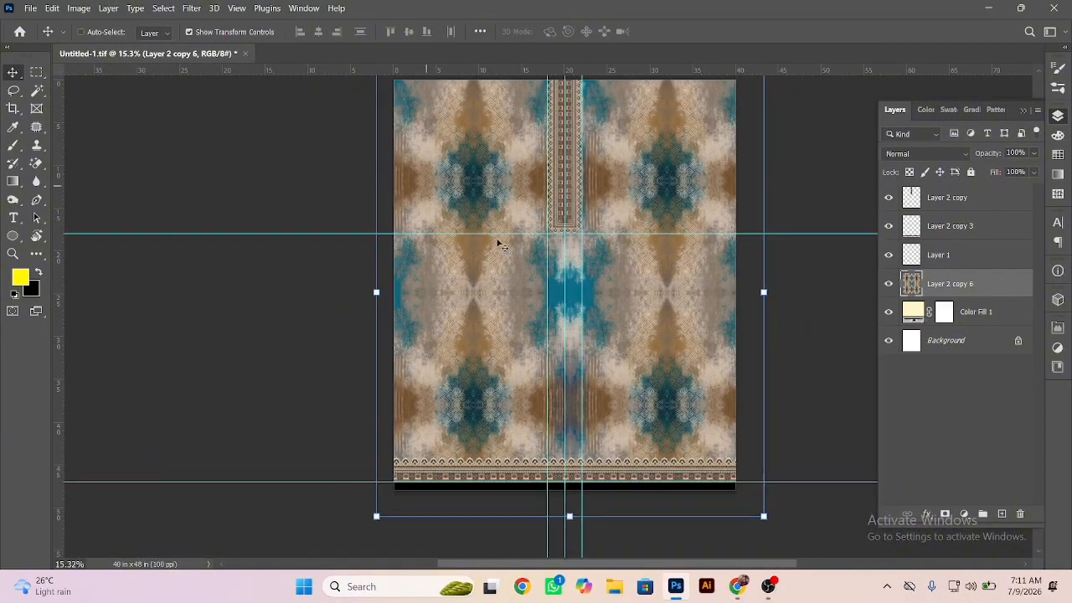
{"action": "left_click_drag", "start_coordinate": [629, 403], "coordinate": [627, 357]}
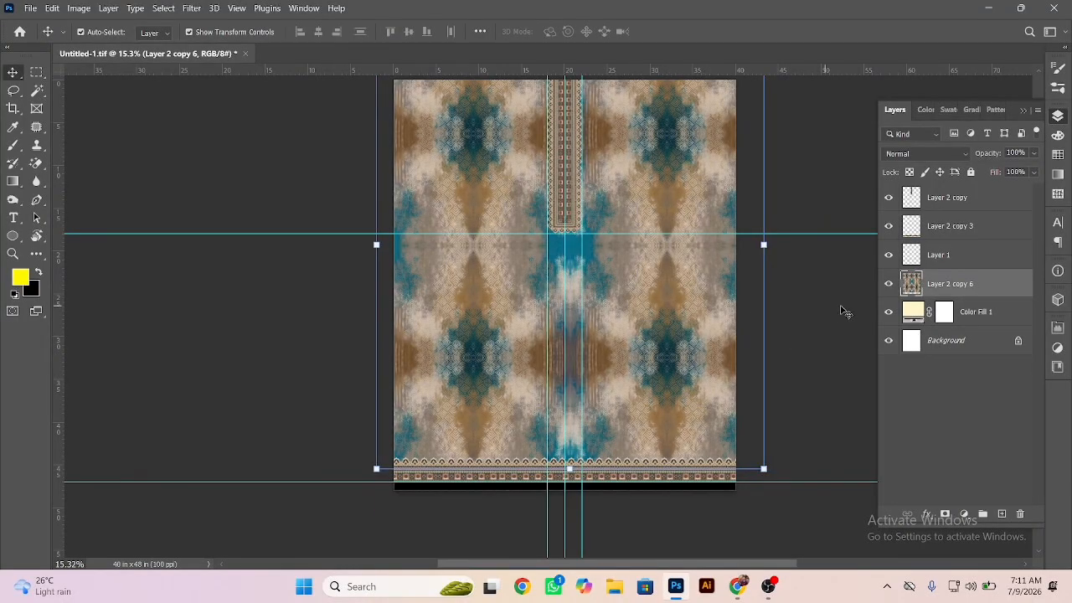
{"action": "left_click", "coordinate": [886, 286]}
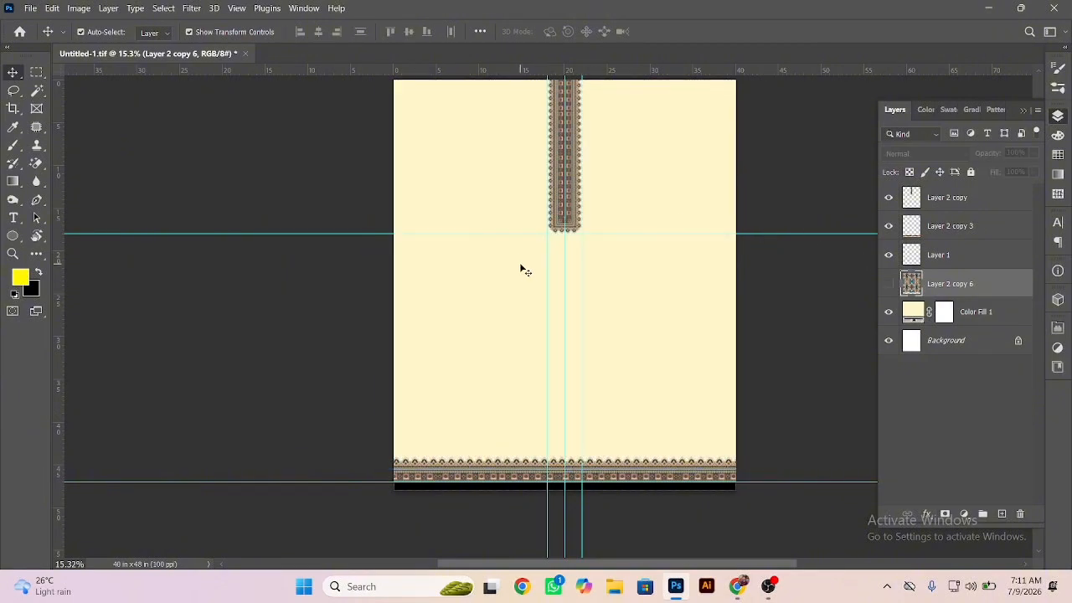
{"action": "key", "text": "ctrl+comma"}
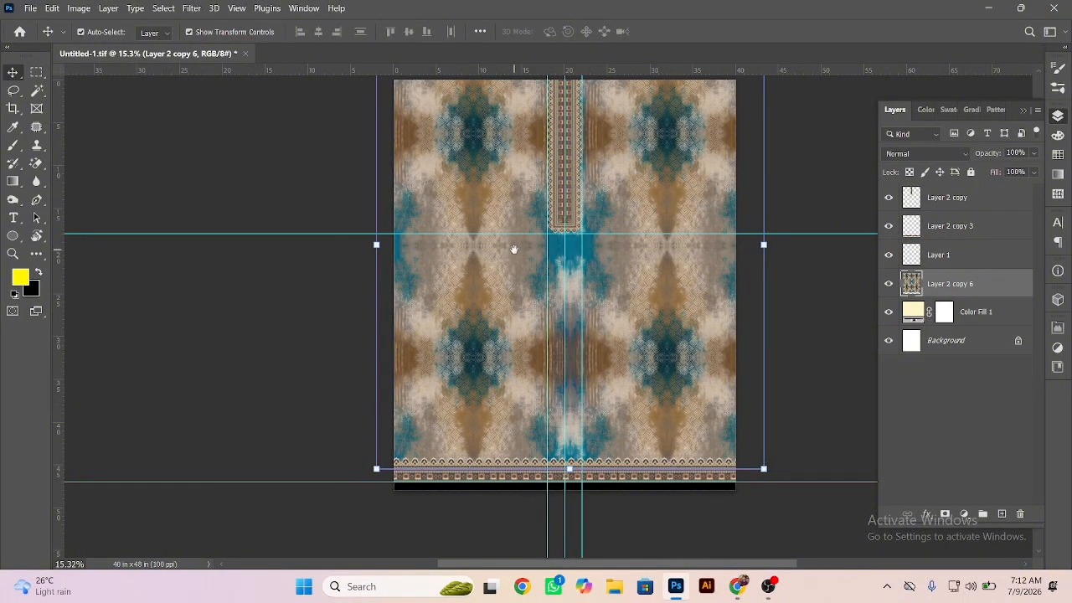
{"action": "left_click_drag", "start_coordinate": [514, 246], "coordinate": [488, 292]}
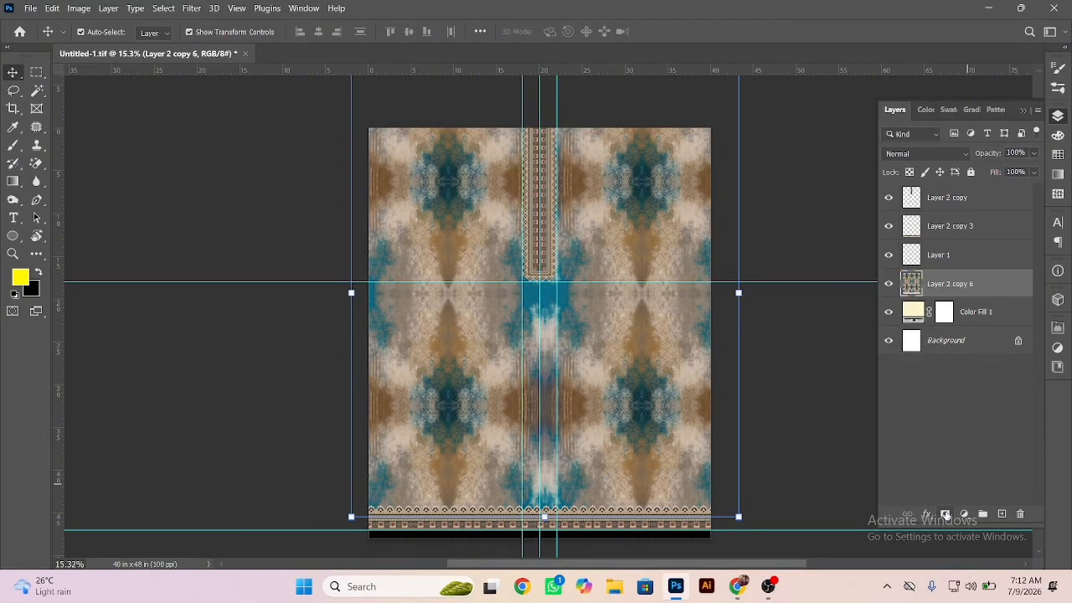
Step: Hide the texture with a black layer mask and reveal a patch in the canvas's lower-left corner with a soft white 1700 px brush
{"action": "left_click", "coordinate": [944, 514], "text": "alt"}
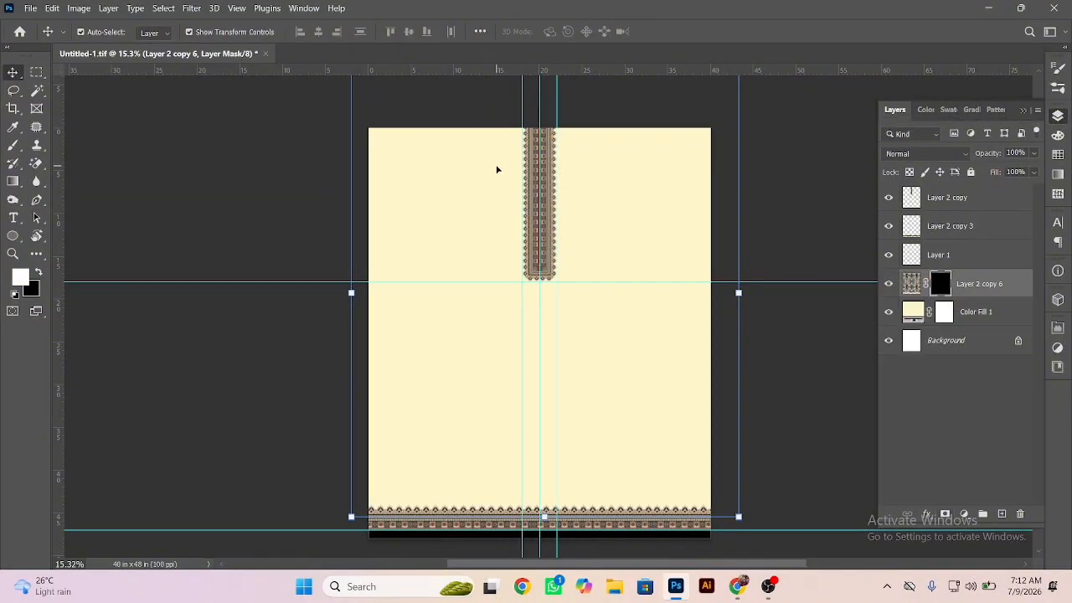
{"action": "key", "text": "b"}
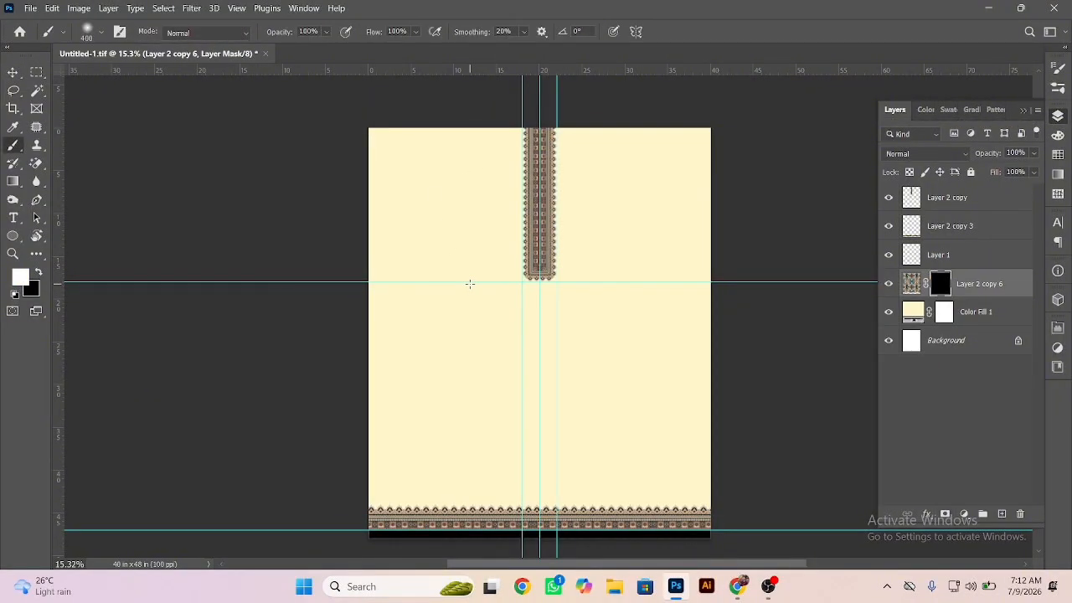
{"action": "key", "text": "bracketright"}
{"action": "key", "text": "bracketright"}
{"action": "key", "text": "bracketright"}
{"action": "key", "text": "bracketright"}
{"action": "key", "text": "bracketright"}
{"action": "key", "text": "bracketright"}
{"action": "key", "text": "bracketright"}
{"action": "key", "text": "bracketright"}
{"action": "key", "text": "bracketright"}
{"action": "key", "text": "bracketright"}
{"action": "key", "text": "bracketright"}
{"action": "key", "text": "bracketright"}
{"action": "left_click_drag", "start_coordinate": [386, 471], "coordinate": [328, 475]}
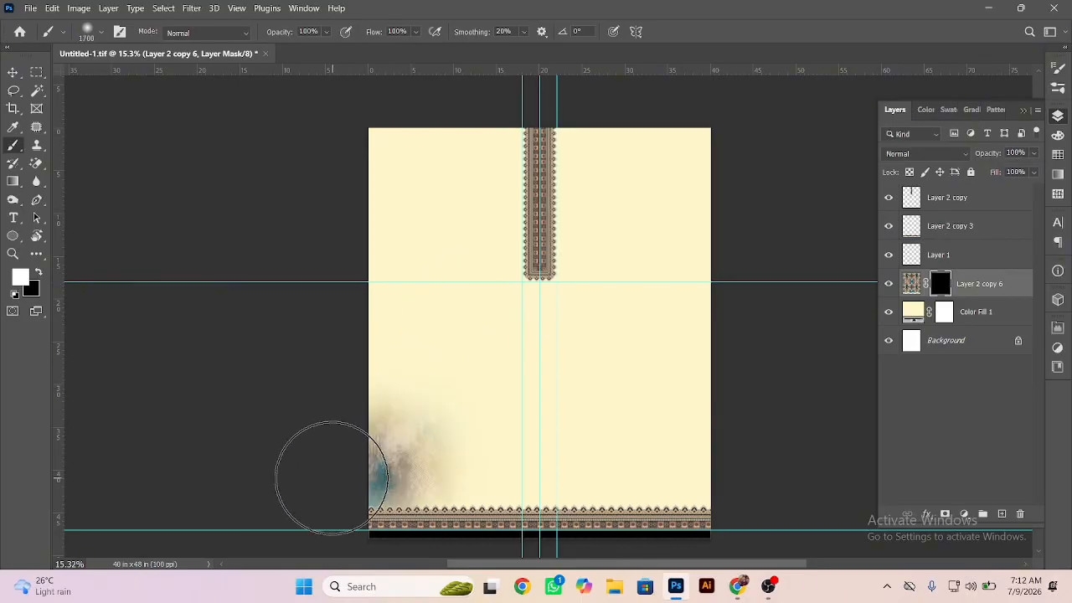
Step: Reveal more soft texture patches on the mask left of the center panel, at the lower right edge and in both upper corners, and strengthen the lower-left patch
{"action": "key", "text": "bracketright"}
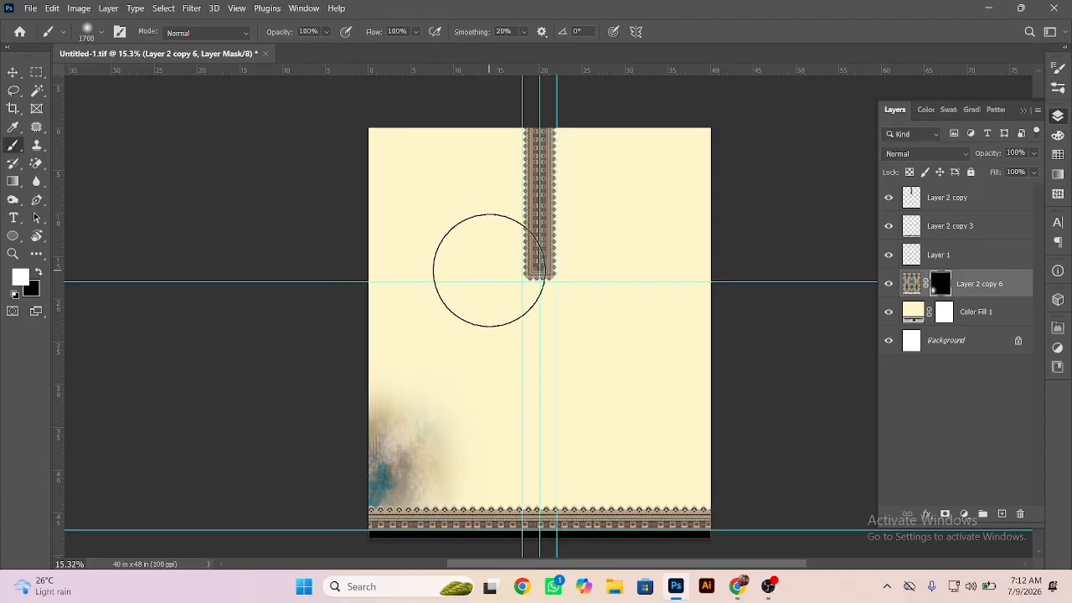
{"action": "left_click", "coordinate": [492, 272]}
{"action": "left_click", "coordinate": [667, 423]}
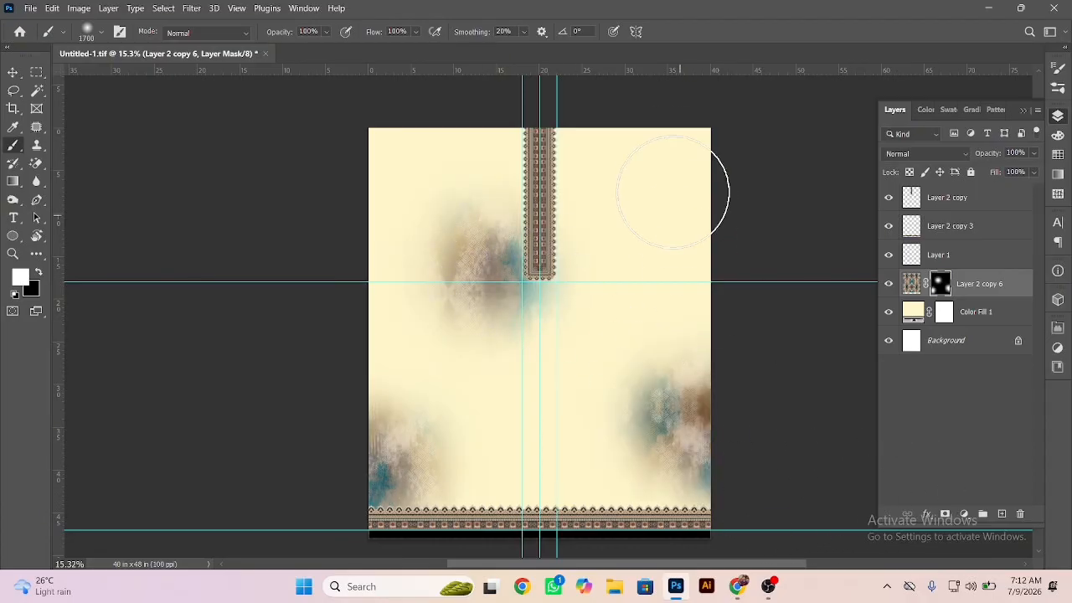
{"action": "left_click", "coordinate": [656, 161]}
{"action": "left_click", "coordinate": [352, 132]}
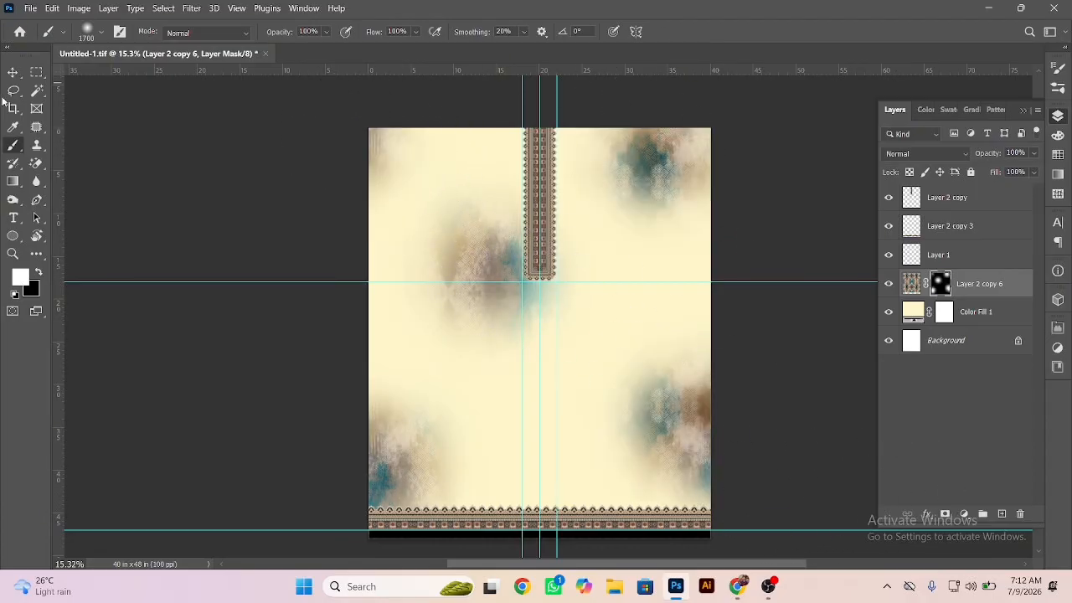
{"action": "left_click", "coordinate": [688, 401]}
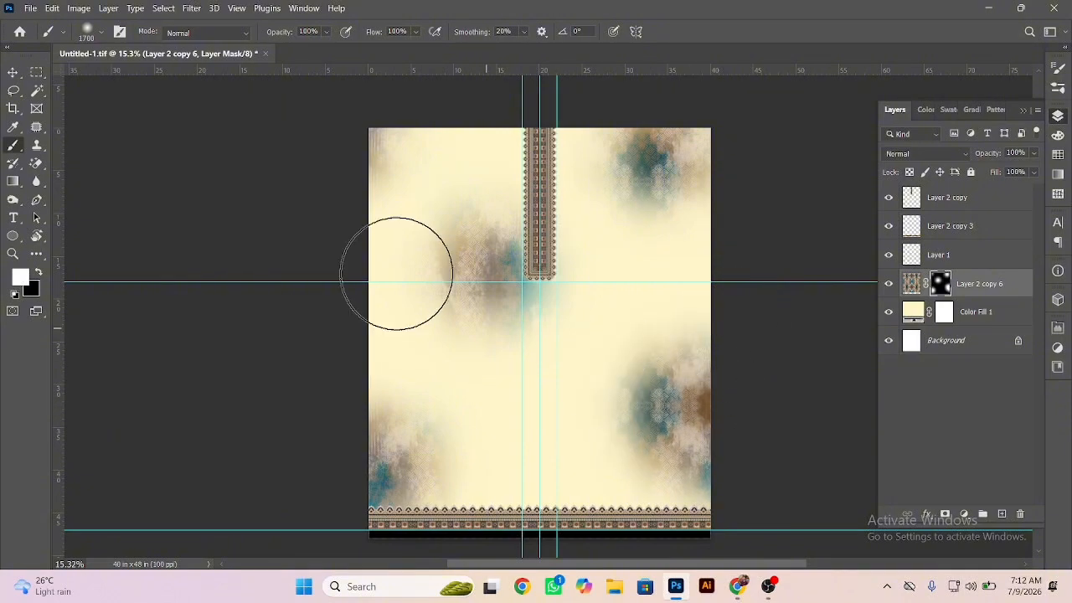
{"action": "left_click", "coordinate": [461, 251]}
{"action": "left_click", "coordinate": [644, 171]}
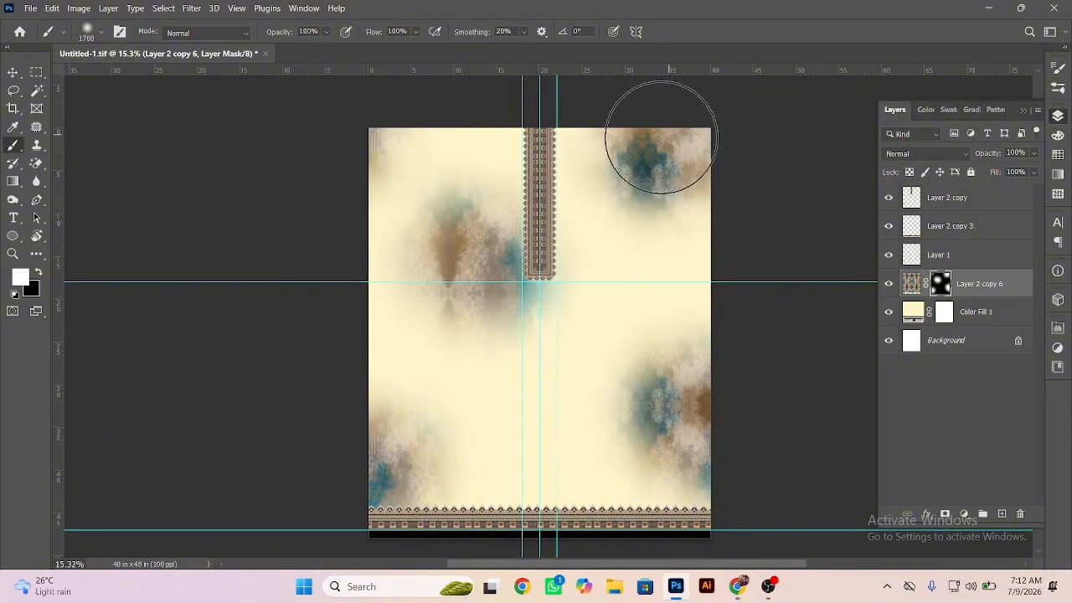
{"action": "left_click", "coordinate": [395, 461]}
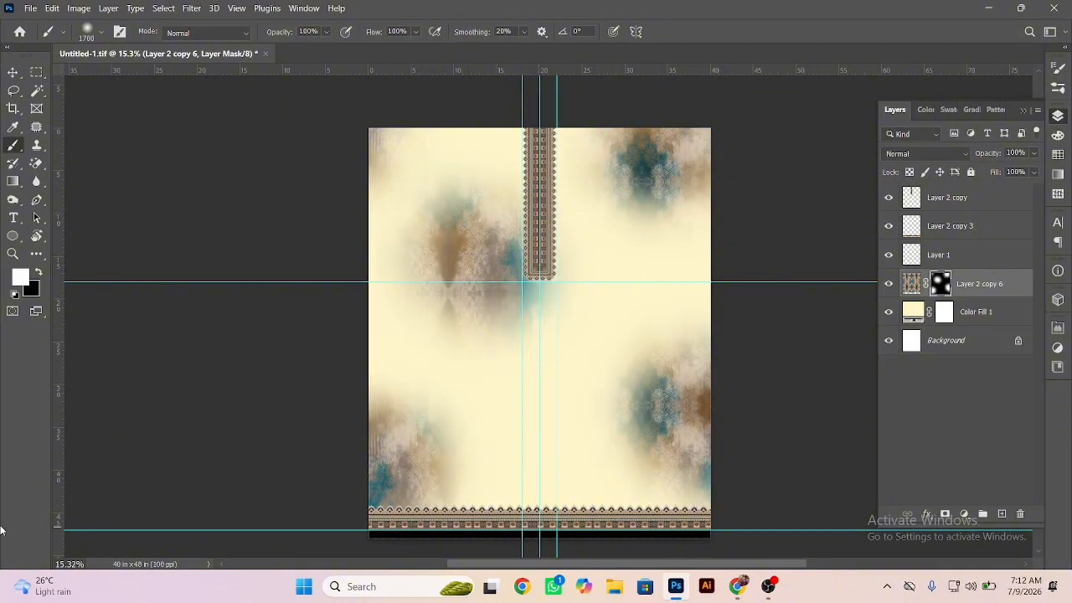
{"action": "left_click", "coordinate": [346, 143]}
Step: Set the masked texture layer's opacity to 50% and deselect the layer
{"action": "left_click", "coordinate": [13, 73]}
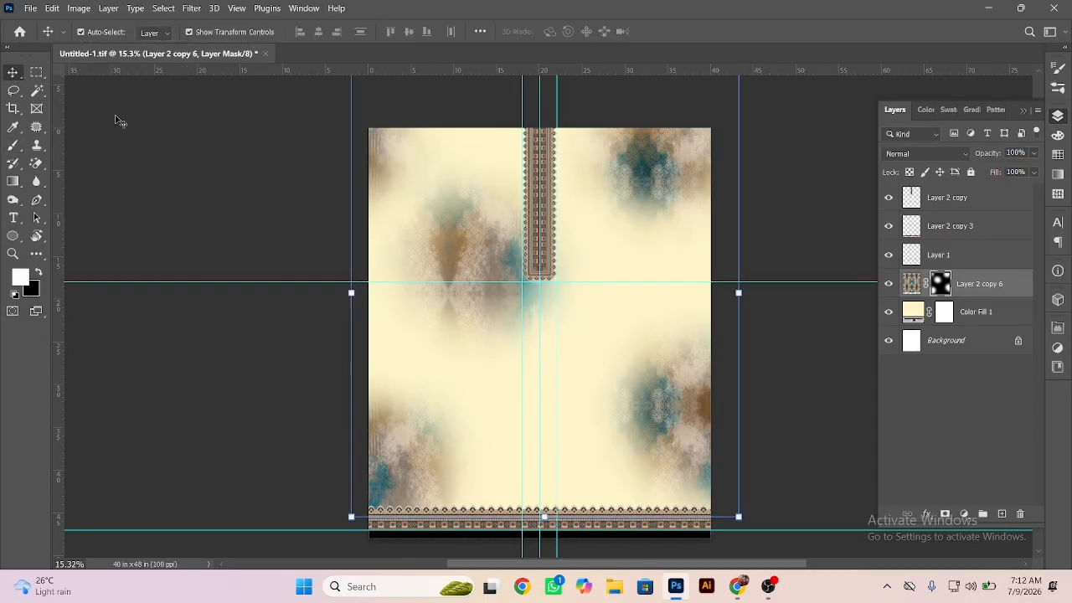
{"action": "scroll", "coordinate": [655, 399], "scroll_direction": "up", "scroll_amount": 2}
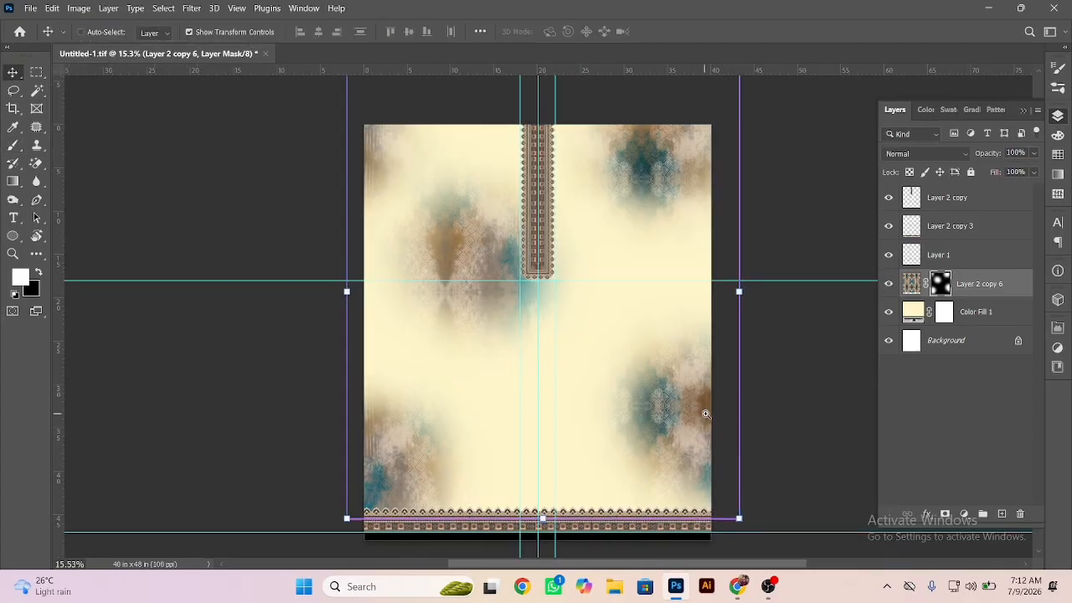
{"action": "left_click", "coordinate": [1035, 157]}
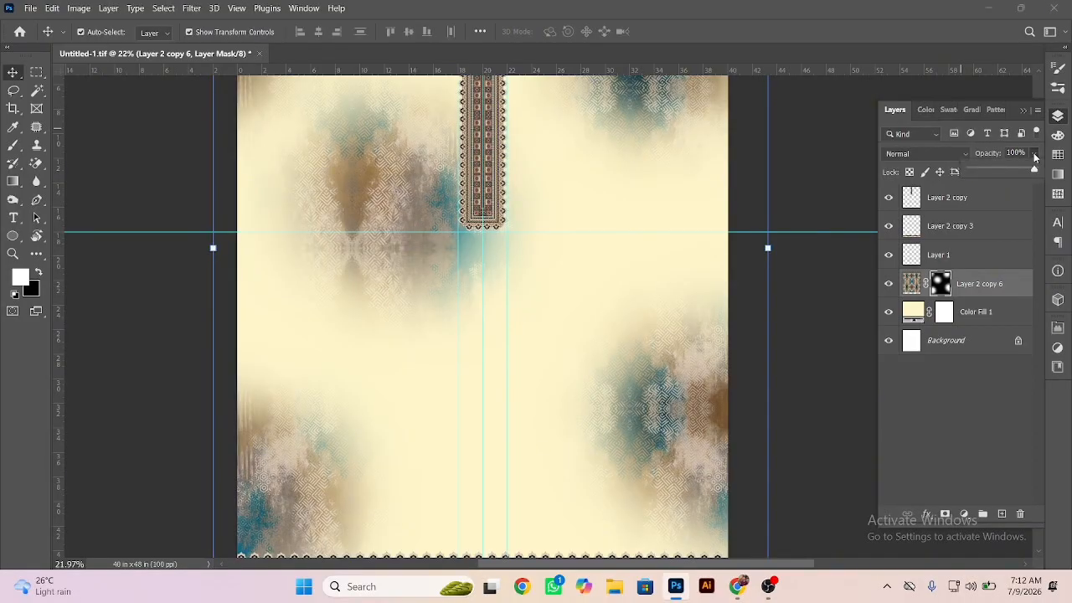
{"action": "left_click", "coordinate": [1035, 157]}
{"action": "left_click", "coordinate": [1034, 157]}
{"action": "left_click", "coordinate": [1034, 157]}
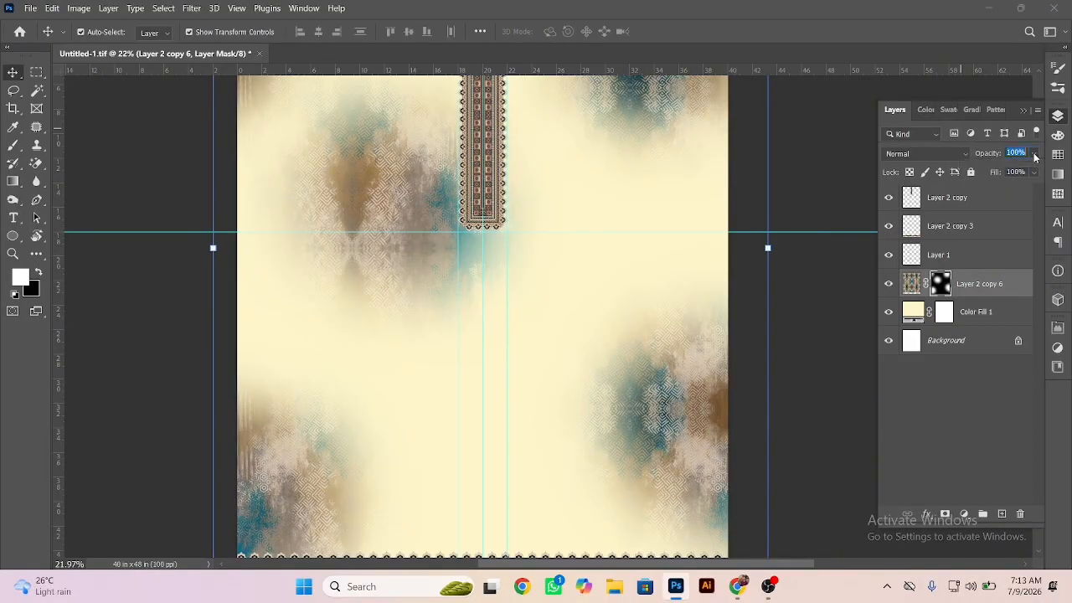
{"action": "type", "text": "50"}
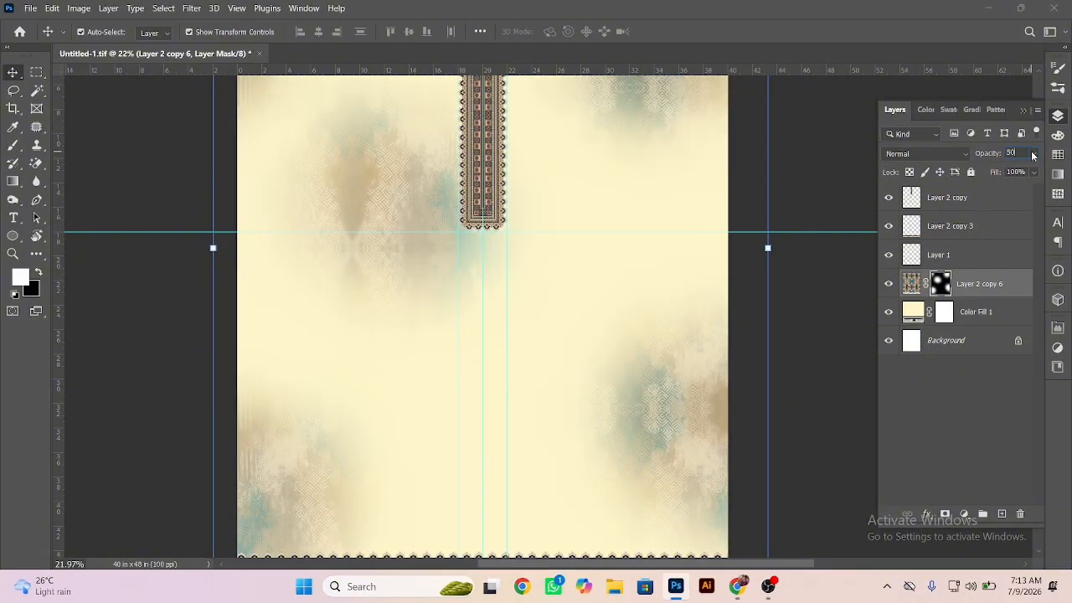
{"action": "left_click", "coordinate": [190, 165]}
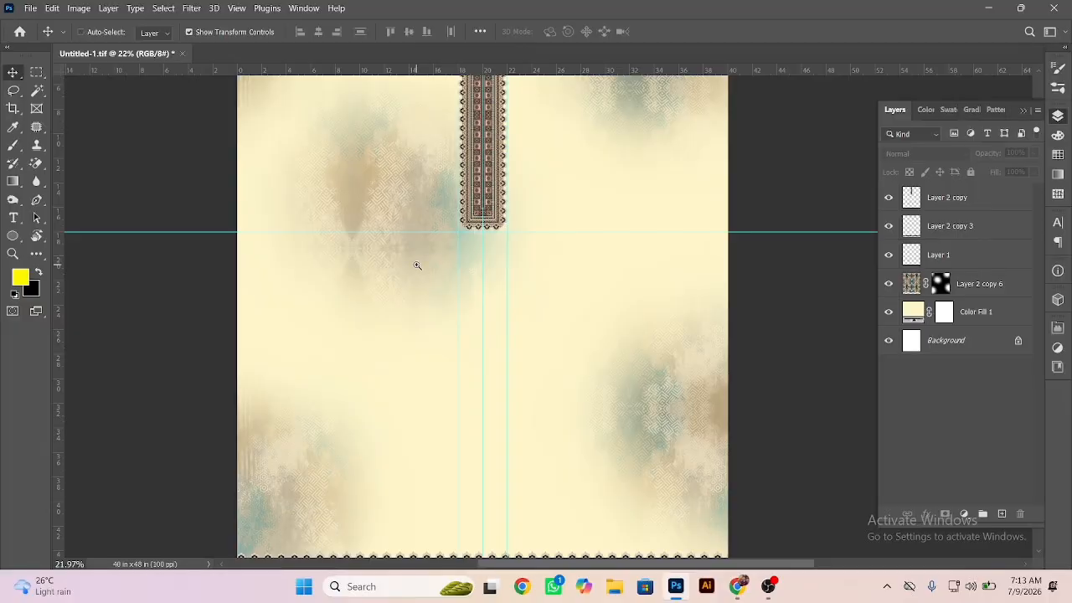
Step: Switch to Chrome, close the two opened texture image tabs and leave the enlarged view of the Pinterest pin
{"action": "scroll", "coordinate": [397, 238], "scroll_direction": "down", "scroll_amount": 3}
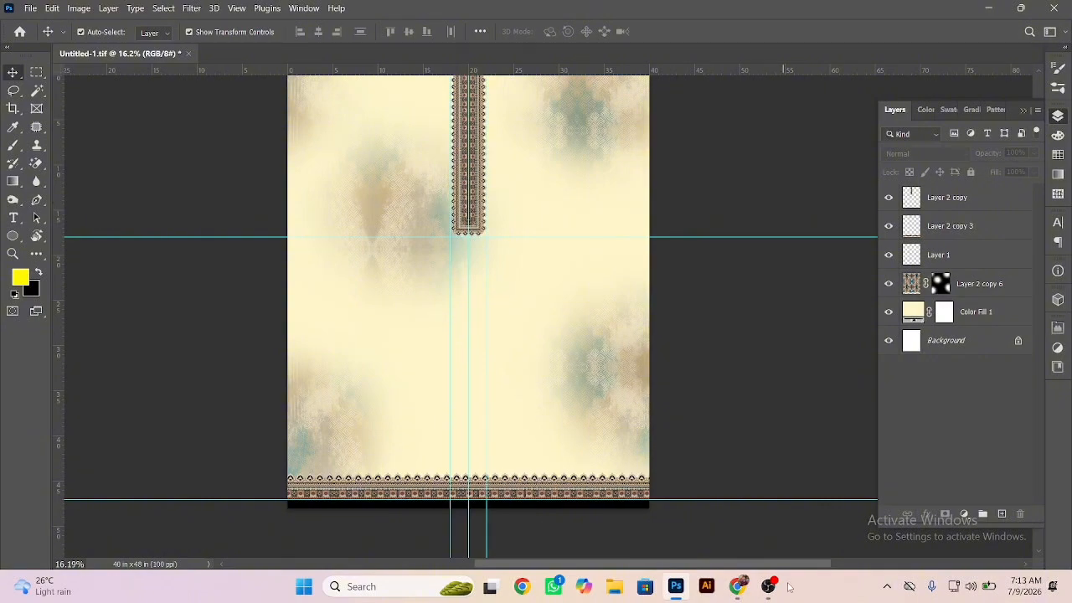
{"action": "left_click", "coordinate": [737, 586]}
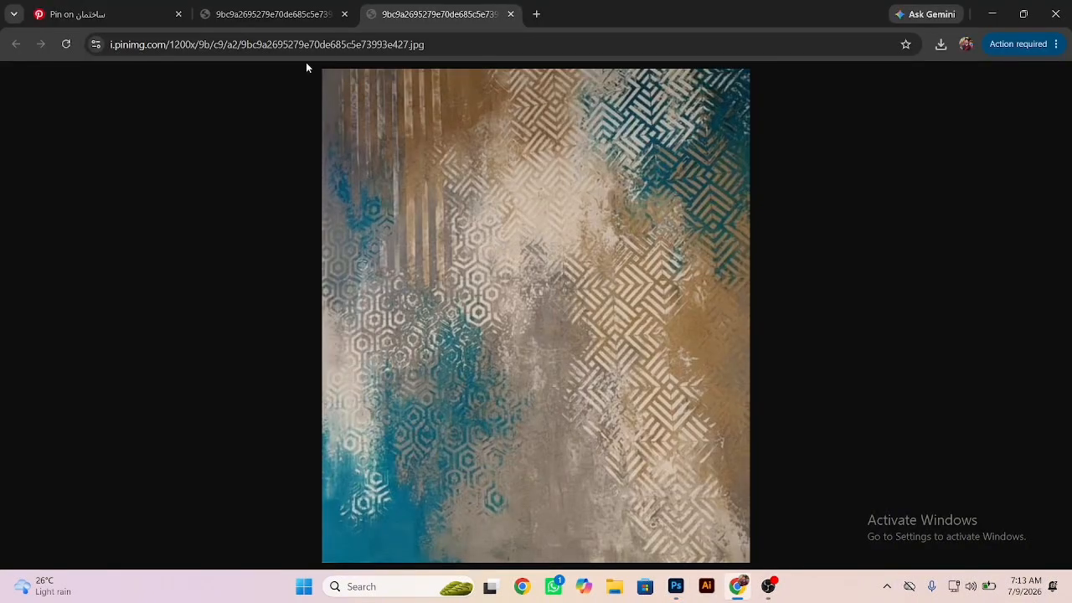
{"action": "left_click", "coordinate": [344, 14]}
{"action": "left_click", "coordinate": [344, 15]}
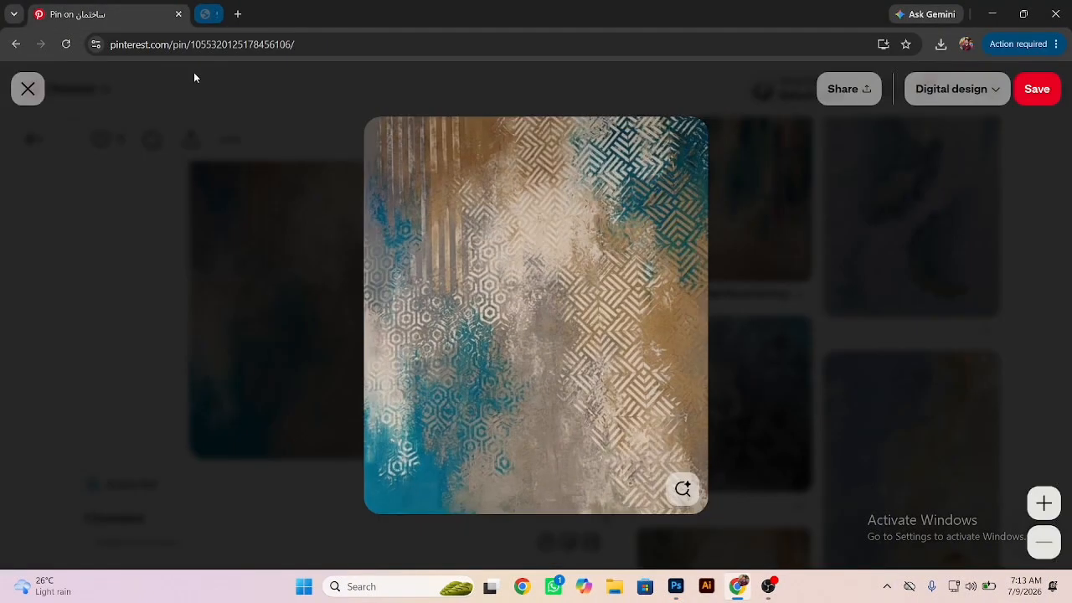
{"action": "left_click", "coordinate": [811, 262]}
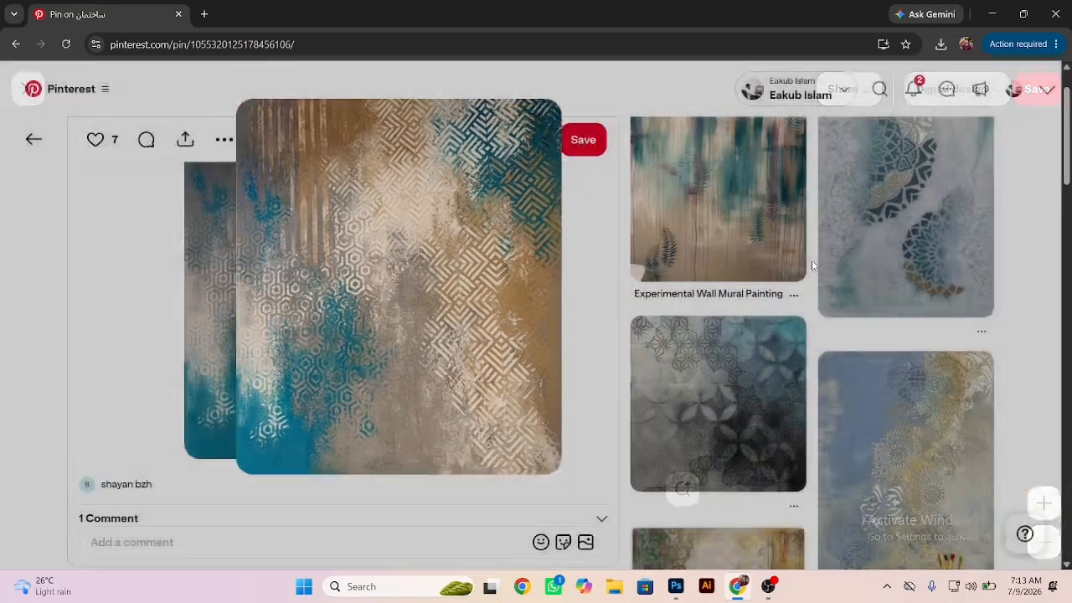
Step: Browse the related pins for another texture and examine the yellow and grey marble pin with its suggestions
{"action": "scroll", "coordinate": [918, 241], "scroll_direction": "down", "scroll_amount": 10}
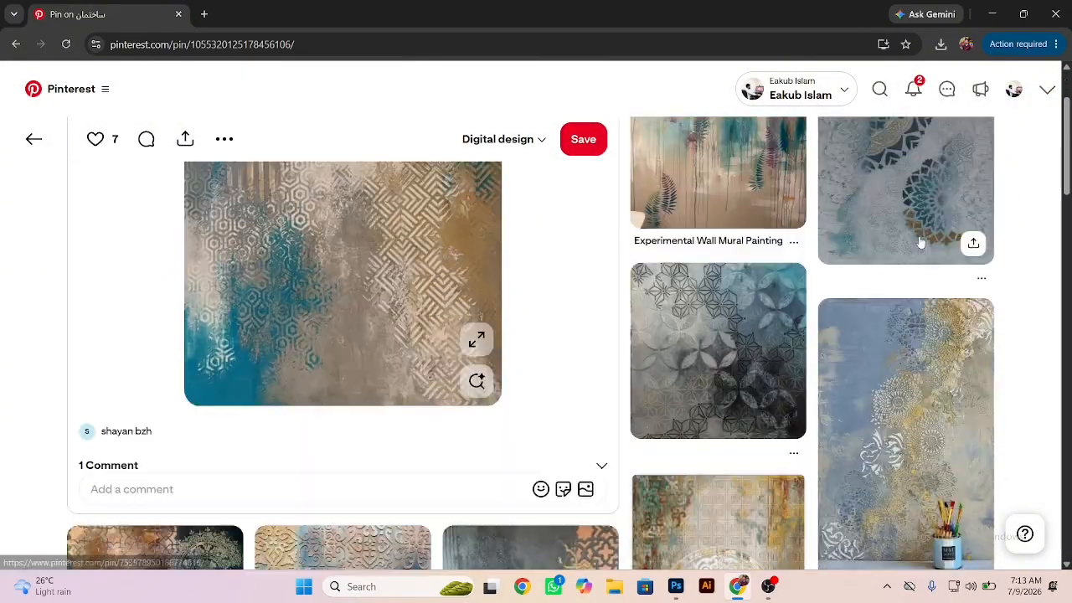
{"action": "scroll", "coordinate": [918, 241], "scroll_direction": "down", "scroll_amount": 3}
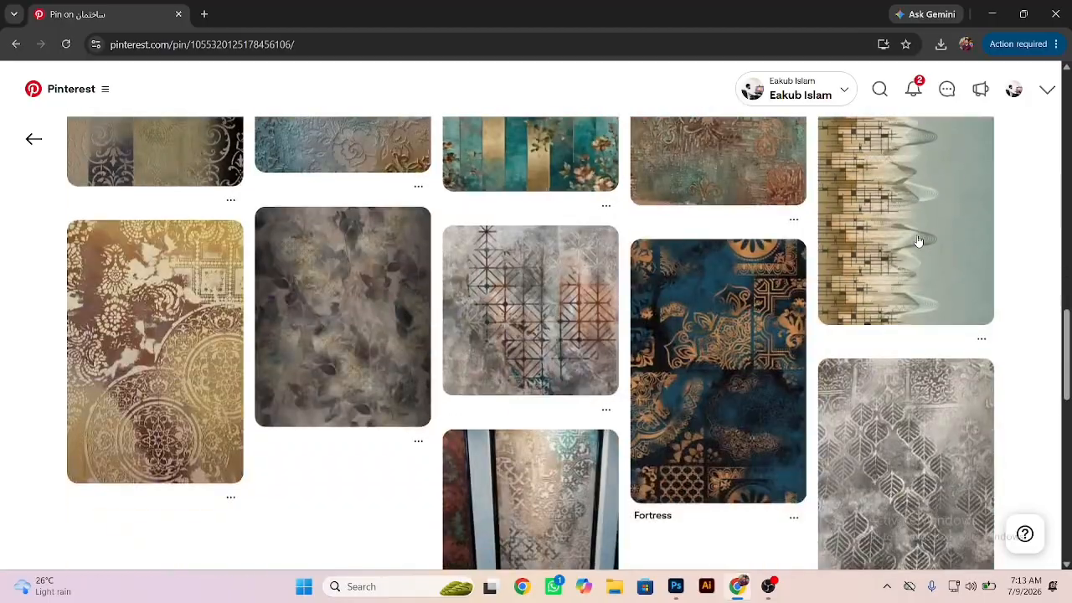
{"action": "scroll", "coordinate": [917, 241], "scroll_direction": "down", "scroll_amount": 3}
{"action": "scroll", "coordinate": [917, 241], "scroll_direction": "down", "scroll_amount": 3}
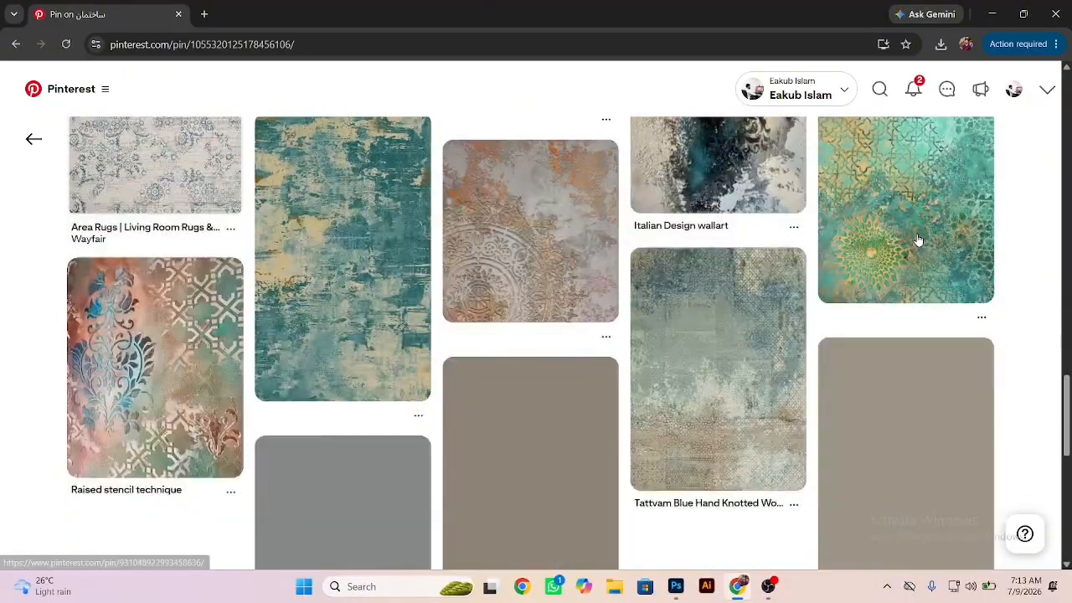
{"action": "scroll", "coordinate": [918, 241], "scroll_direction": "down", "scroll_amount": 3}
{"action": "scroll", "coordinate": [917, 241], "scroll_direction": "down", "scroll_amount": 3}
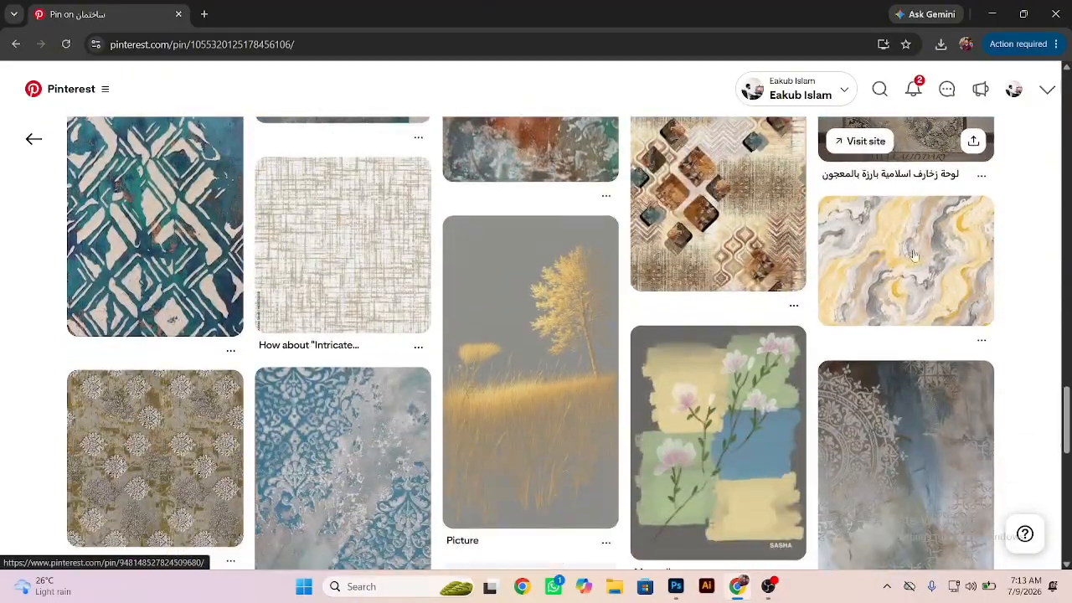
{"action": "scroll", "coordinate": [940, 261], "scroll_direction": "up", "scroll_amount": 2}
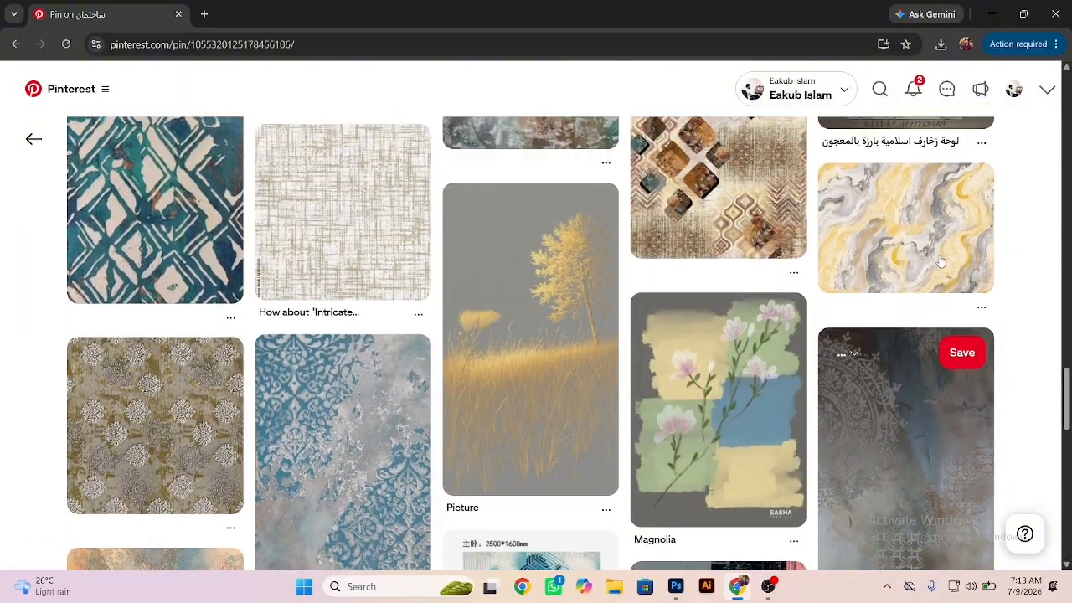
{"action": "left_click", "coordinate": [929, 261]}
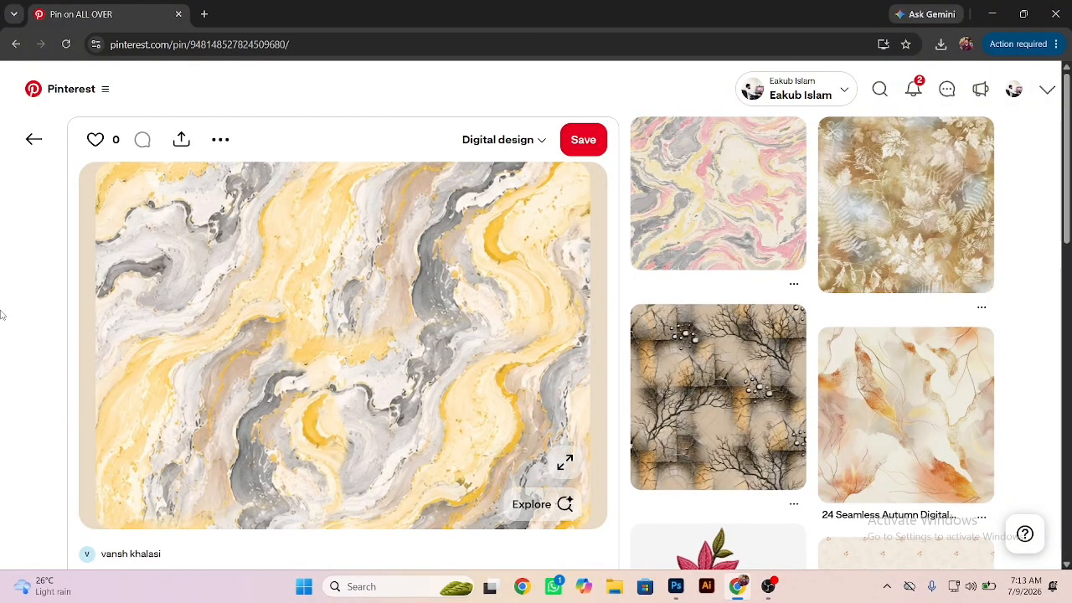
{"action": "scroll", "coordinate": [3, 314], "scroll_direction": "down", "scroll_amount": 6}
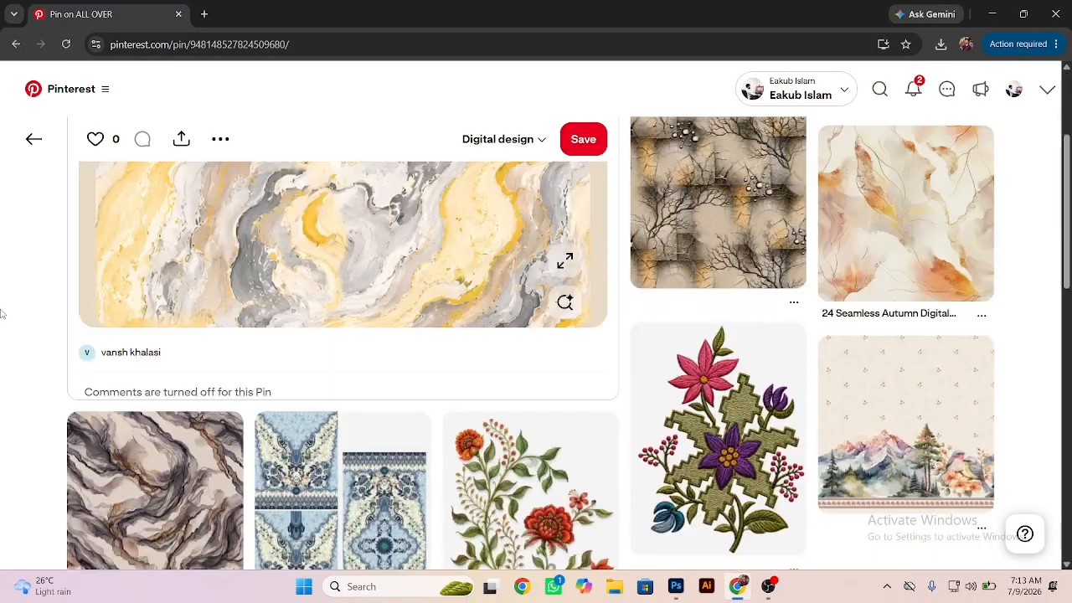
{"action": "scroll", "coordinate": [2, 314], "scroll_direction": "down", "scroll_amount": 5}
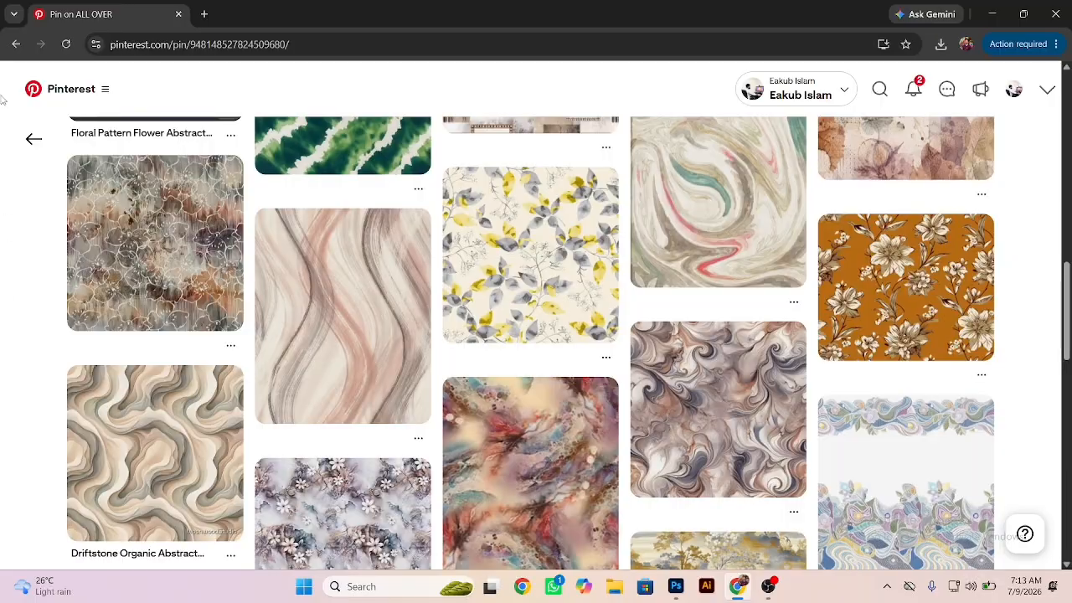
Step: Go to the Pinterest home feed and examine the turquoise-pink and the pink-purple Junk Journal flower pins
{"action": "left_click", "coordinate": [78, 90]}
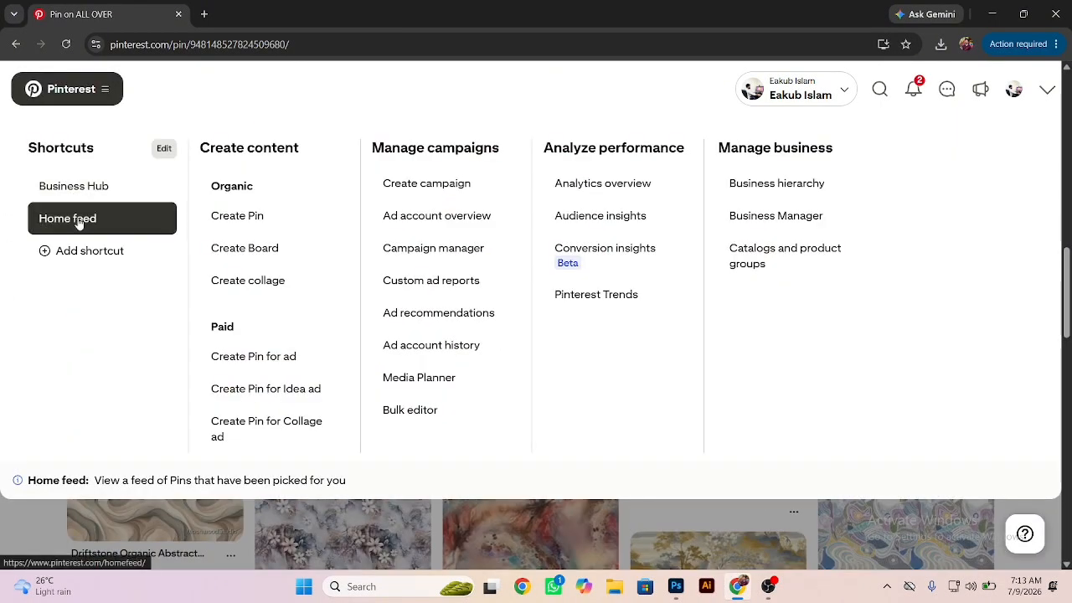
{"action": "left_click", "coordinate": [80, 219]}
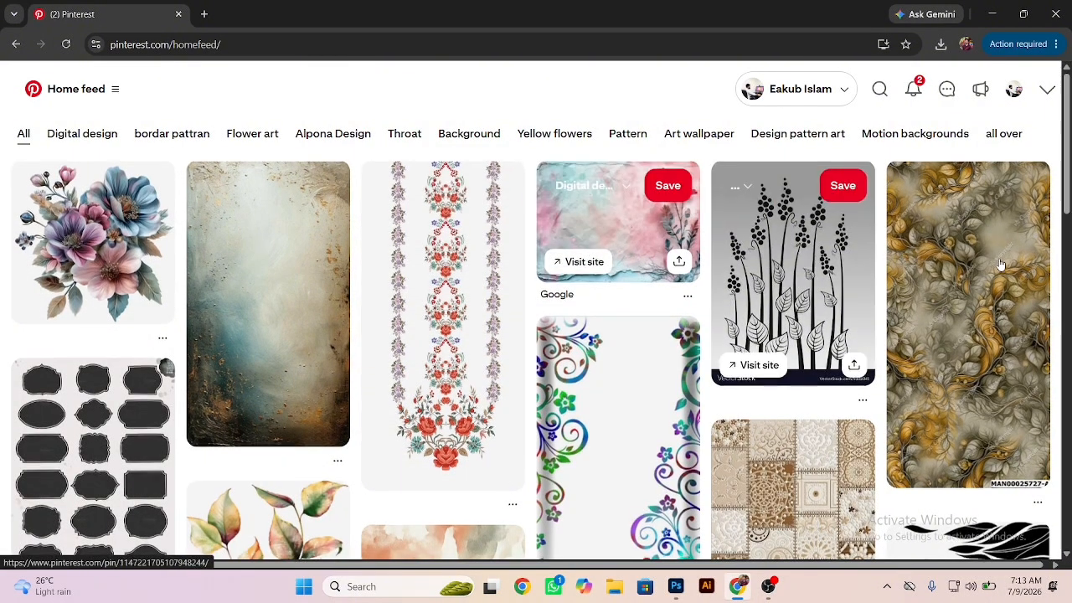
{"action": "scroll", "coordinate": [1001, 264], "scroll_direction": "down", "scroll_amount": 2}
{"action": "scroll", "coordinate": [1001, 265], "scroll_direction": "up", "scroll_amount": 2}
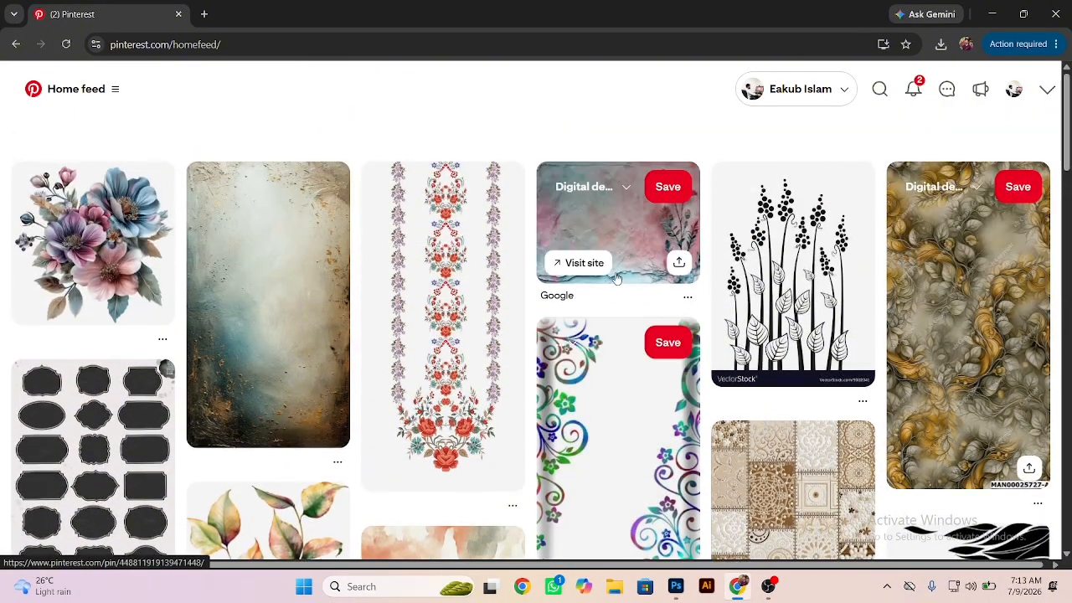
{"action": "left_click", "coordinate": [631, 217]}
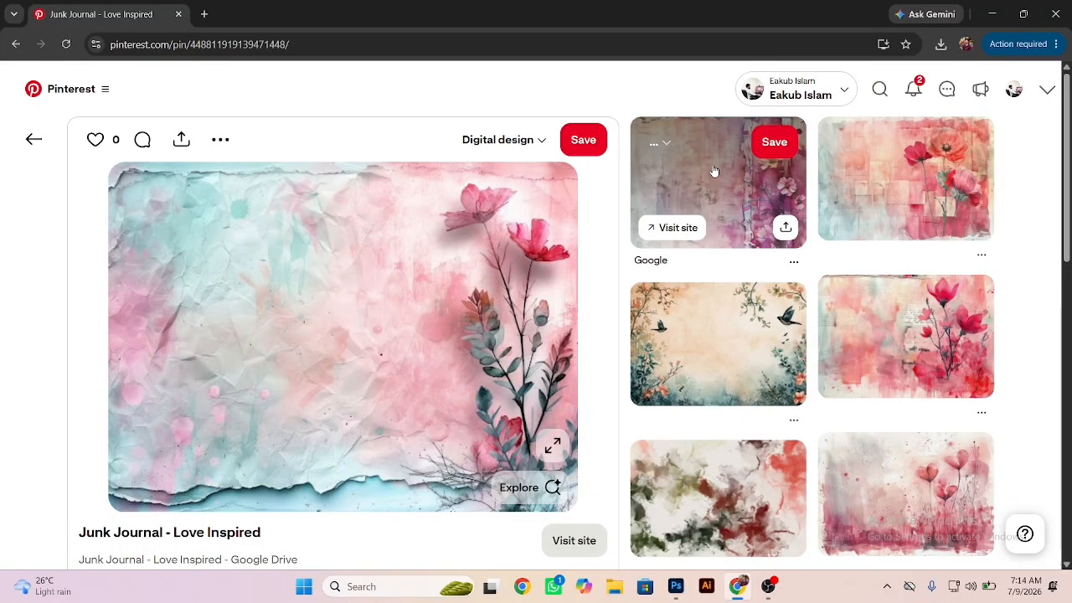
{"action": "left_click", "coordinate": [743, 204]}
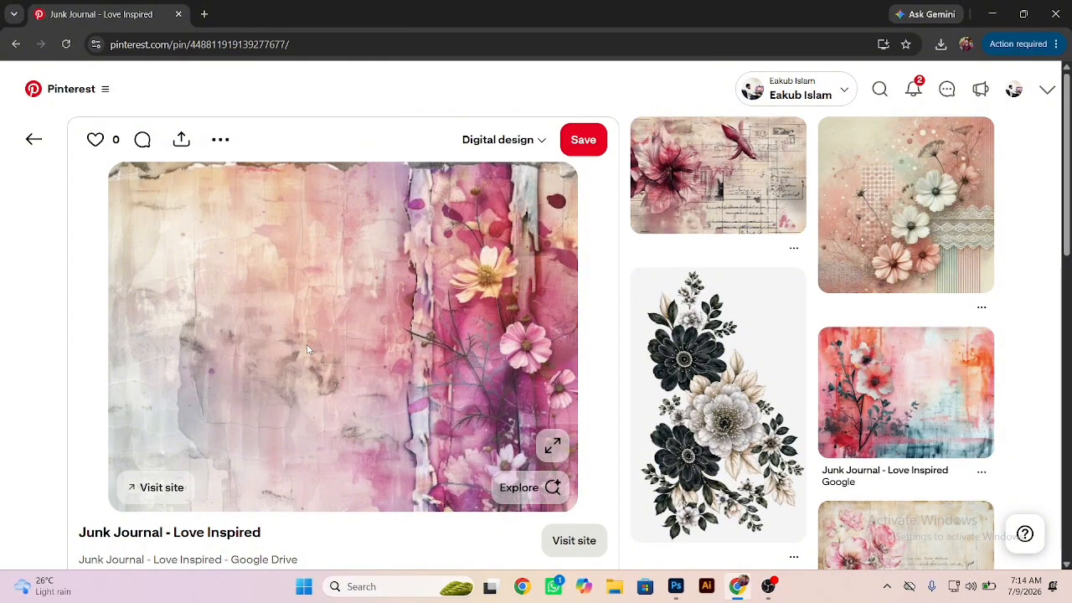
{"action": "scroll", "coordinate": [308, 350], "scroll_direction": "down", "scroll_amount": 3}
{"action": "scroll", "coordinate": [306, 349], "scroll_direction": "up", "scroll_amount": 3}
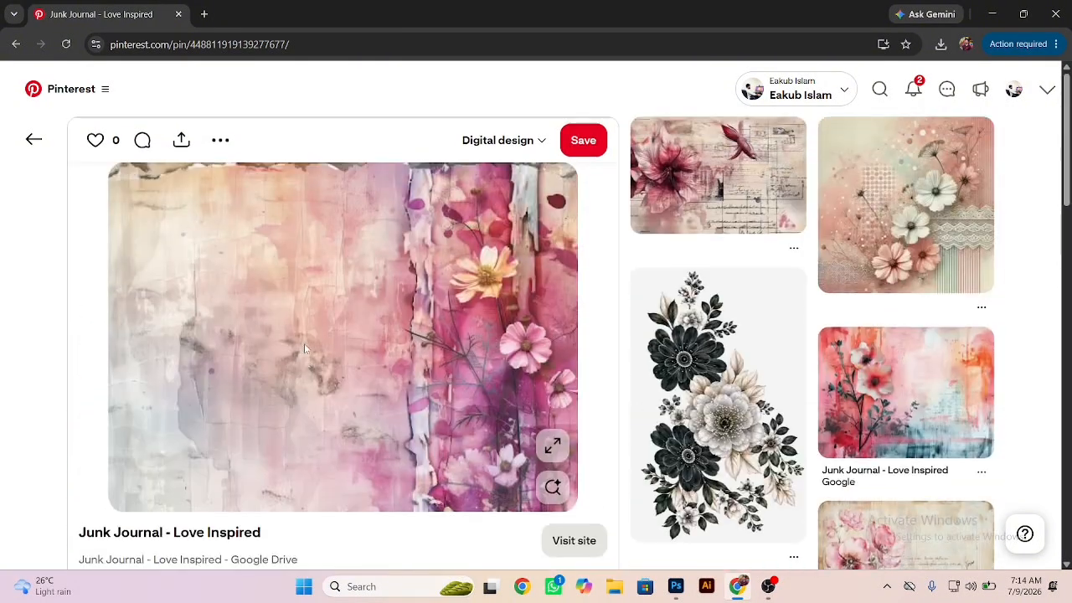
Step: Open the pink collage pin with cosmos flowers and lace, load its full image in a separate browser tab and copy it
{"action": "left_click", "coordinate": [926, 226]}
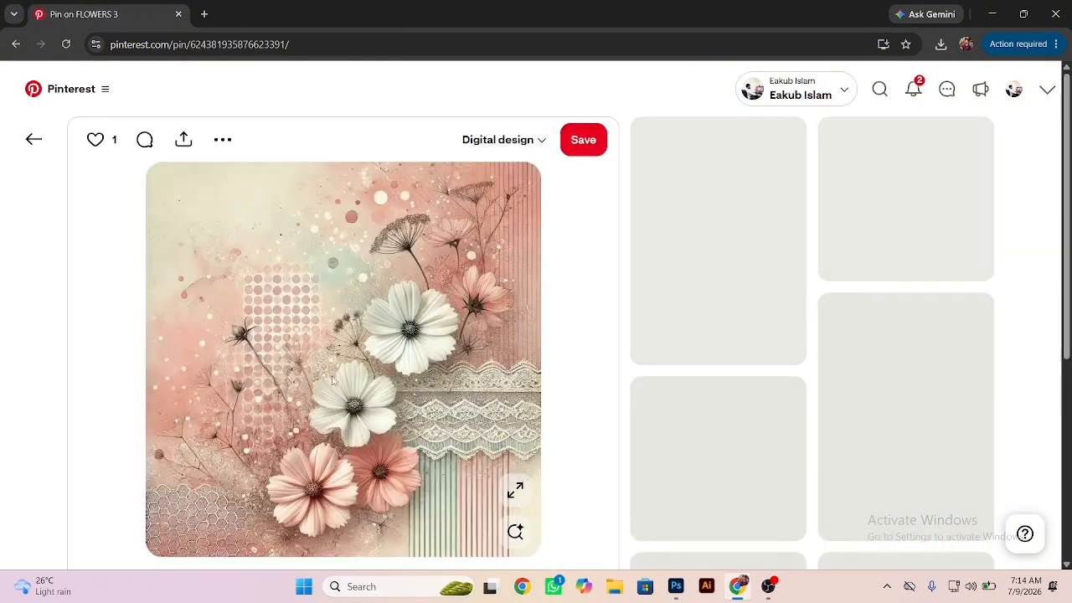
{"action": "left_click", "coordinate": [515, 492]}
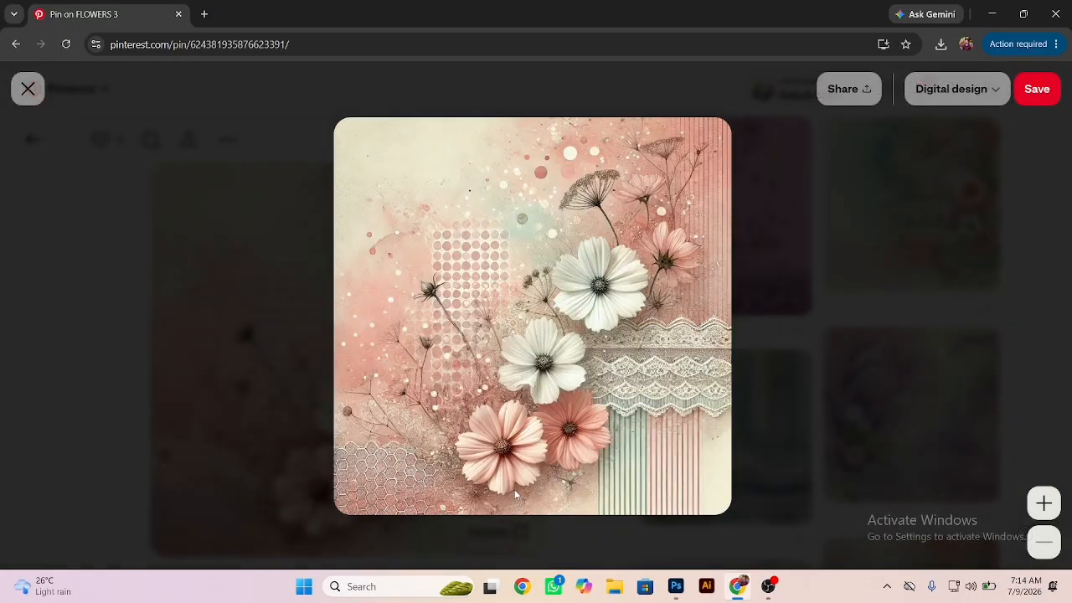
{"action": "right_click", "coordinate": [567, 373]}
{"action": "left_click", "coordinate": [620, 377]}
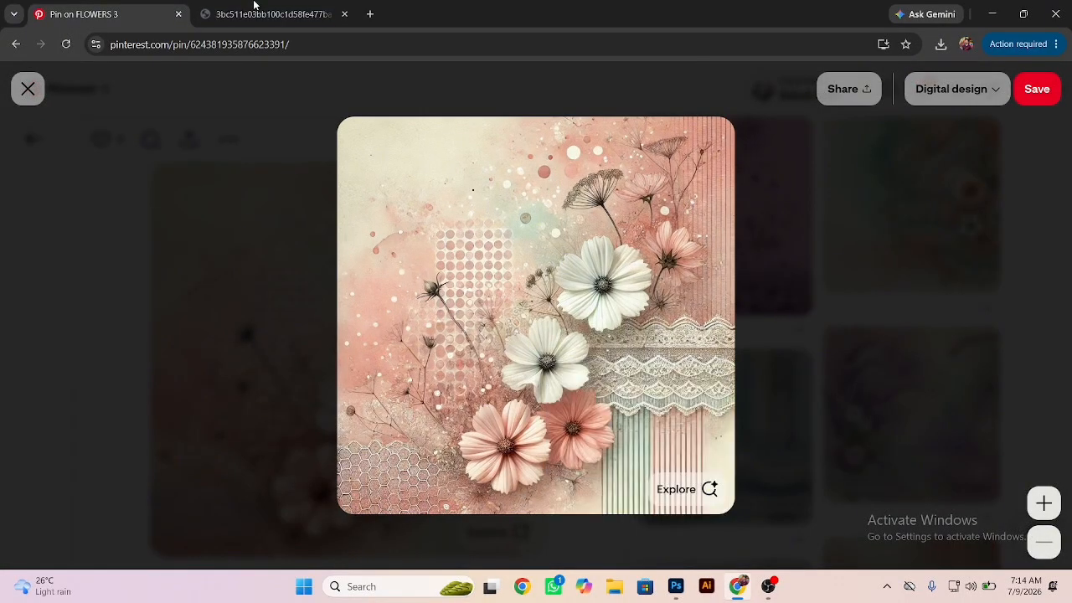
{"action": "left_click", "coordinate": [272, 14]}
{"action": "right_click", "coordinate": [498, 273]}
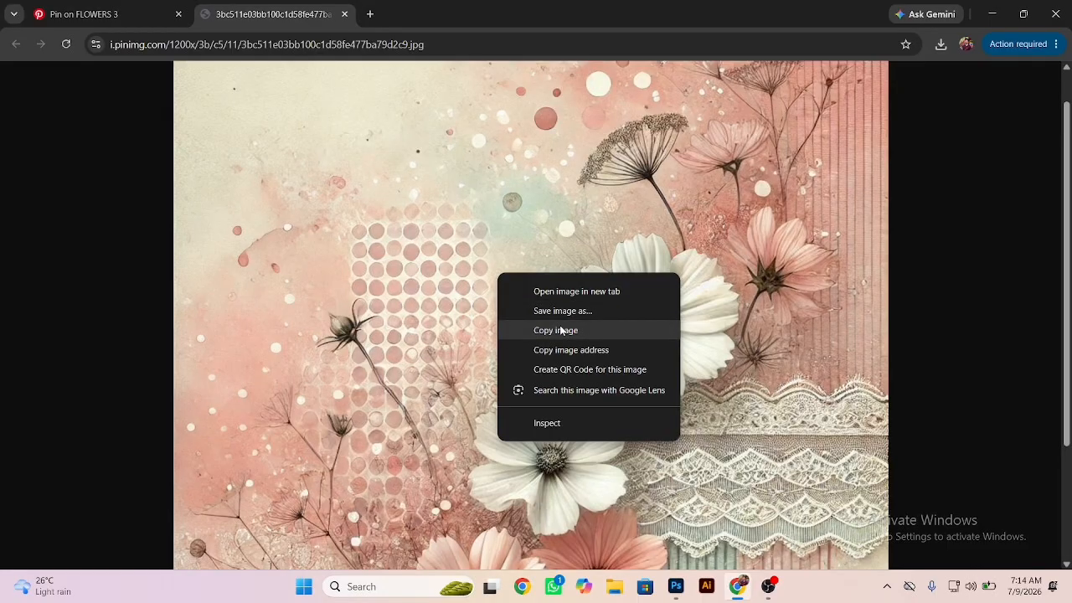
{"action": "left_click", "coordinate": [557, 328]}
Step: Switch to Photoshop, create a 1024 x 1024 px document from the clipboard preset and paste the floral image into it
{"action": "left_click", "coordinate": [676, 586]}
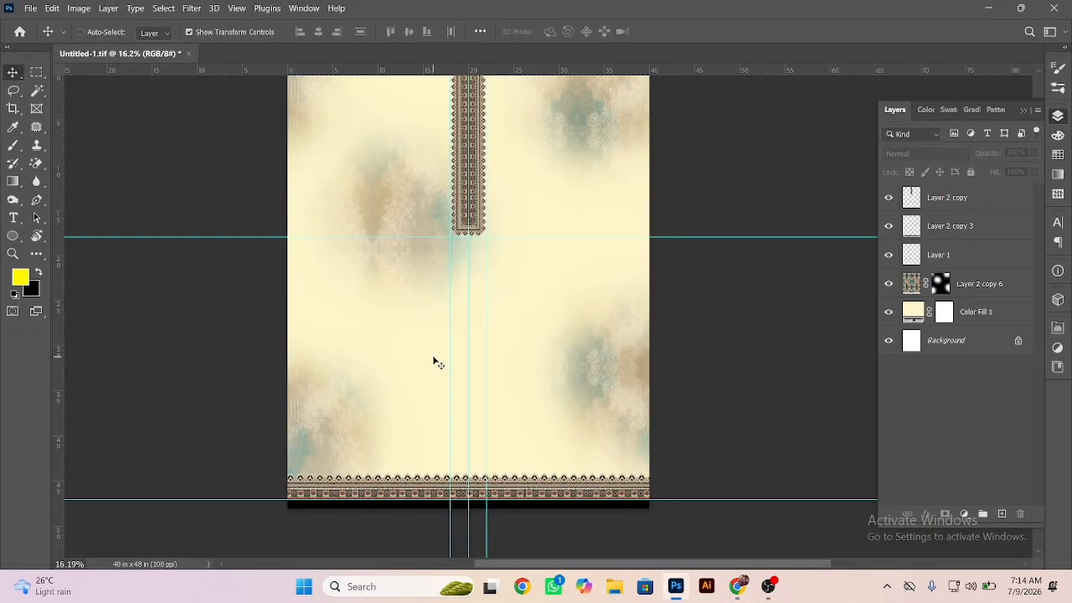
{"action": "key", "text": "ctrl+n"}
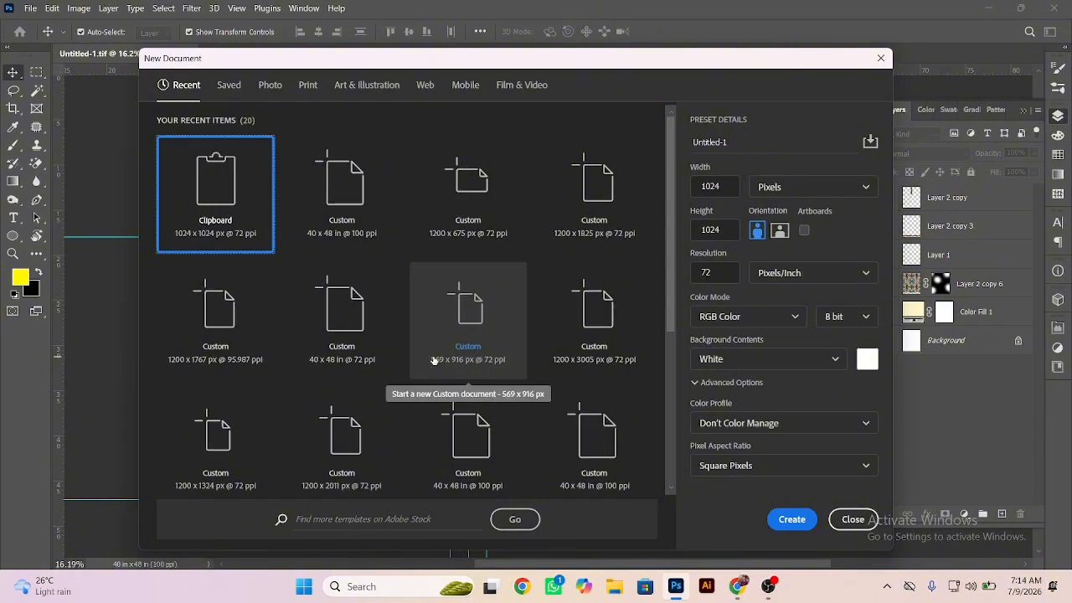
{"action": "key", "text": "Return"}
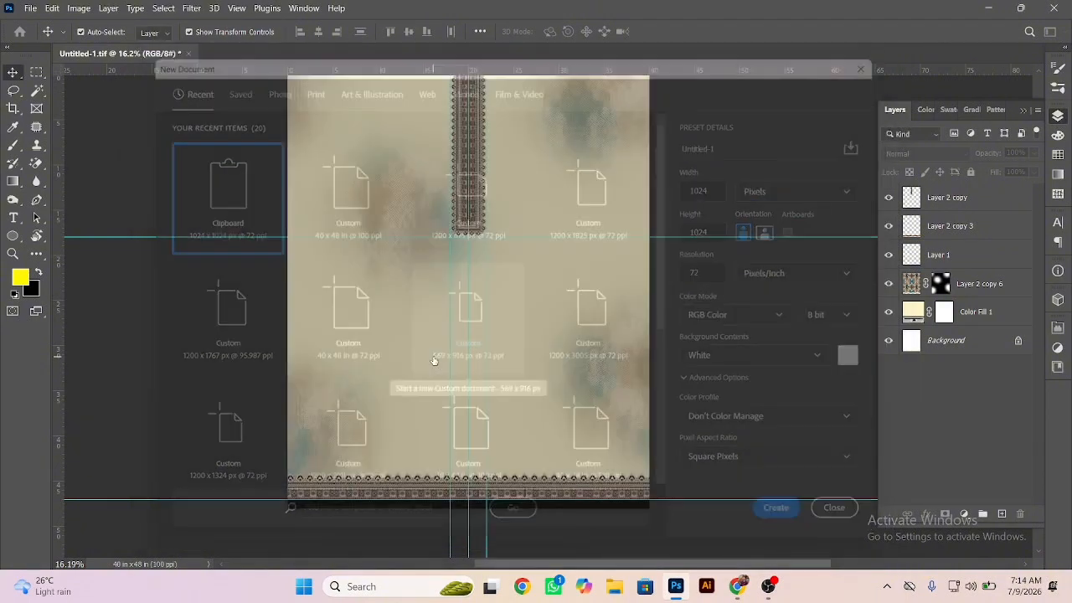
{"action": "key", "text": "ctrl+v"}
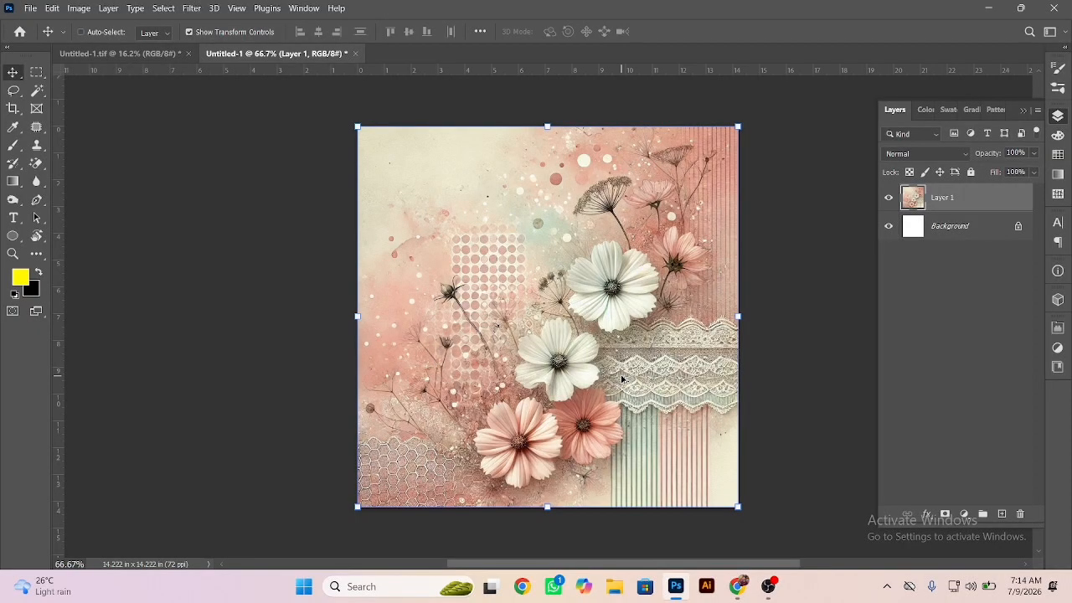
Step: Resample the floral image to a resolution of 100 pixels/inch
{"action": "key", "text": "ctrl+alt+i"}
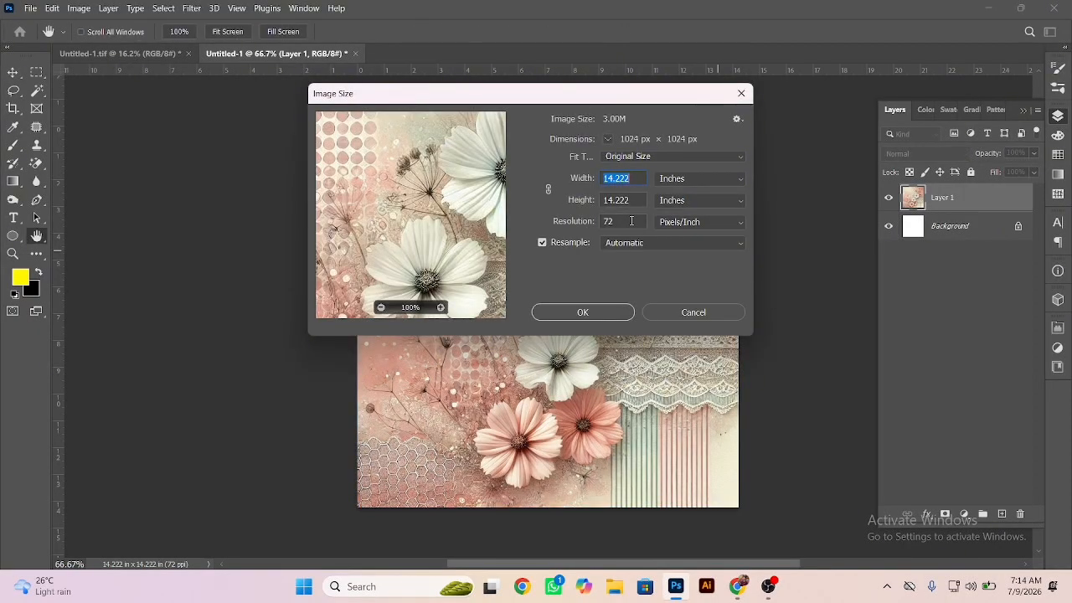
{"action": "type", "text": "100"}
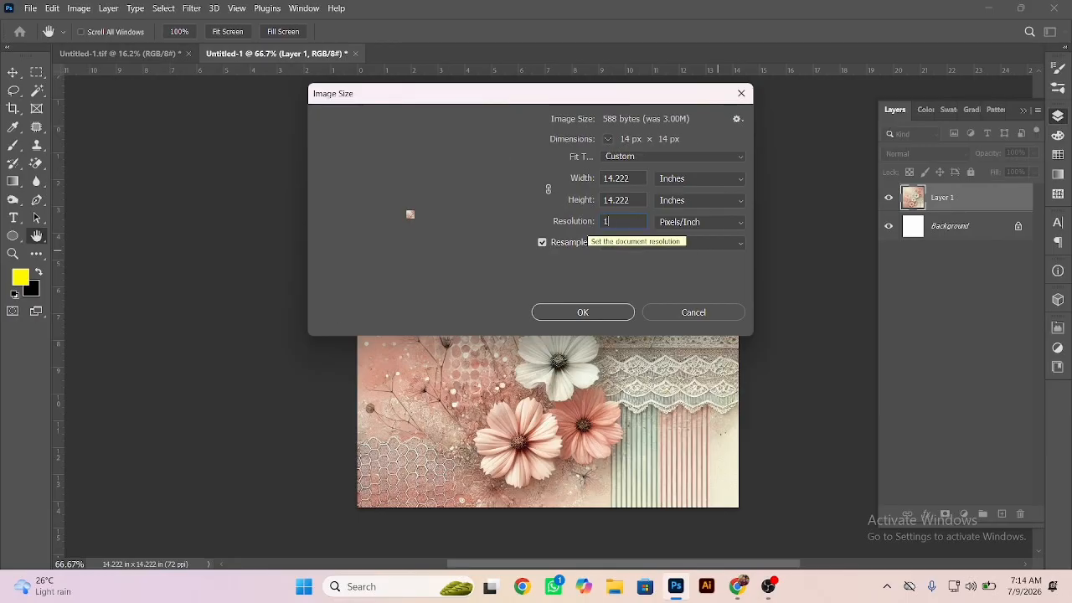
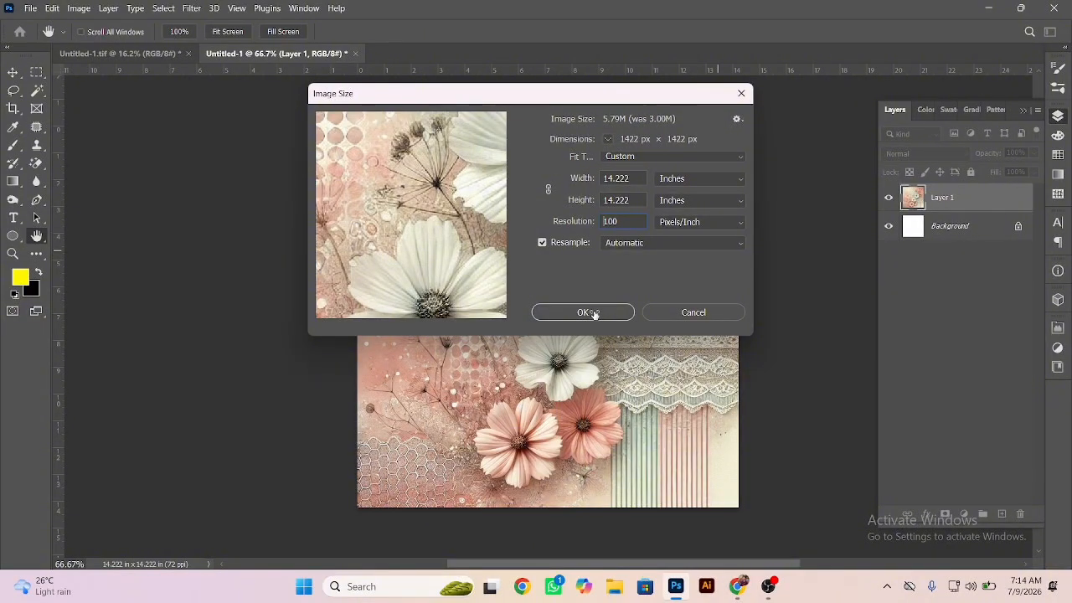
{"action": "left_click", "coordinate": [592, 312]}
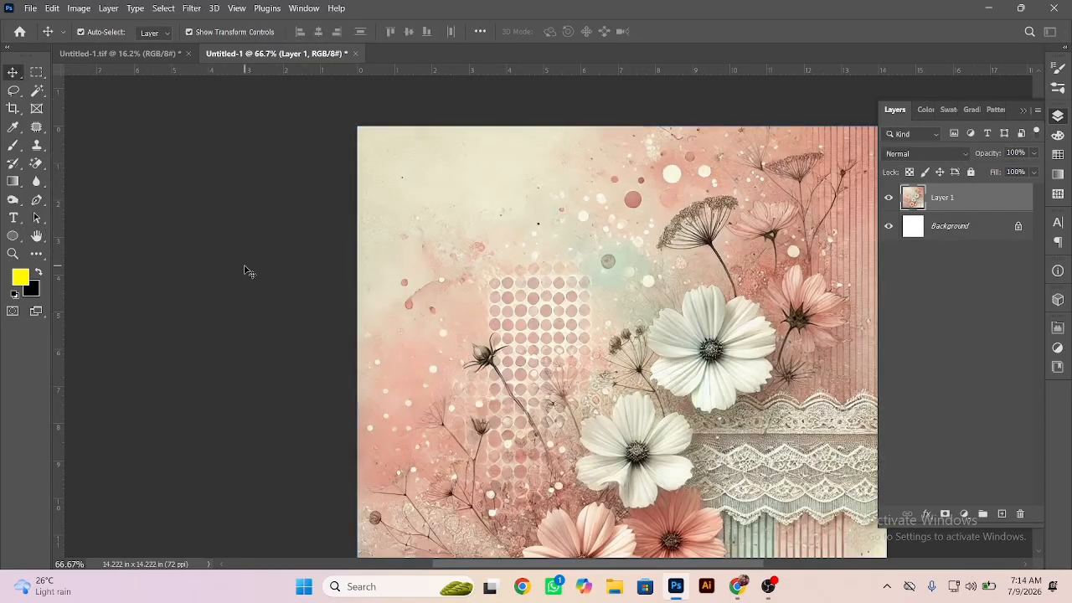
Step: Apply the Oil Paint filter to the floral layer with stylization 0.7, cleanliness 0.8, scale 0.4, bristle detail 0.0 and shine 1.3
{"action": "left_click_drag", "start_coordinate": [502, 265], "coordinate": [351, 258]}
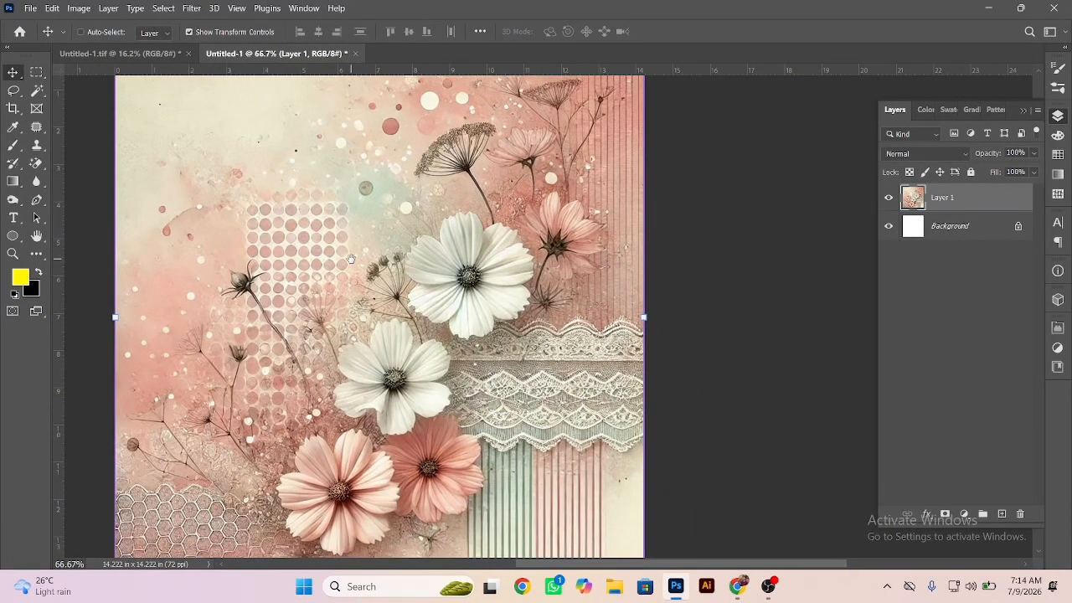
{"action": "left_click", "coordinate": [192, 9]}
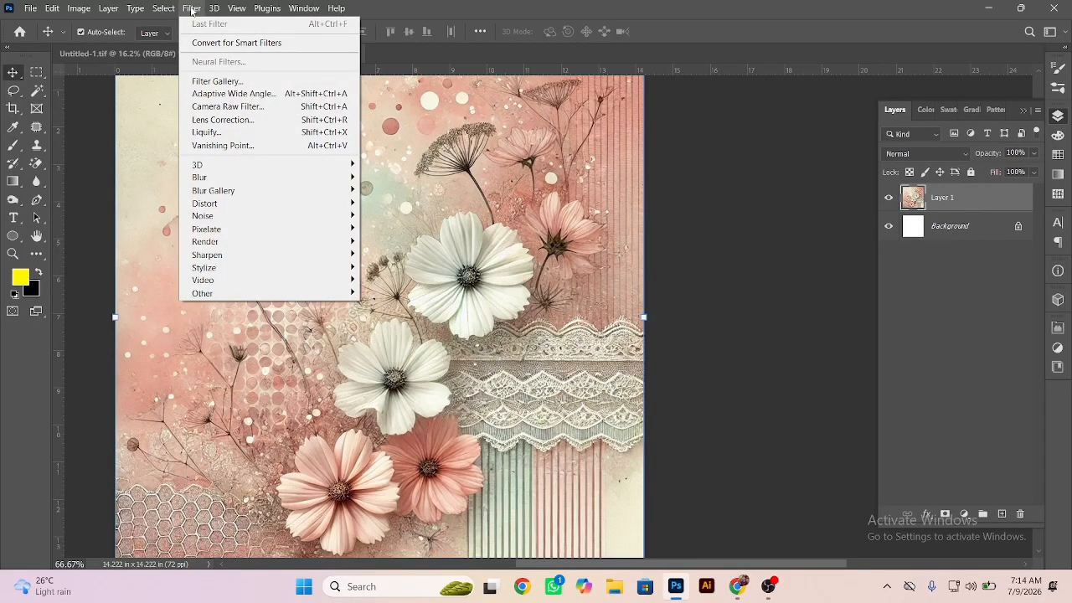
{"action": "mouse_move", "coordinate": [225, 268]}
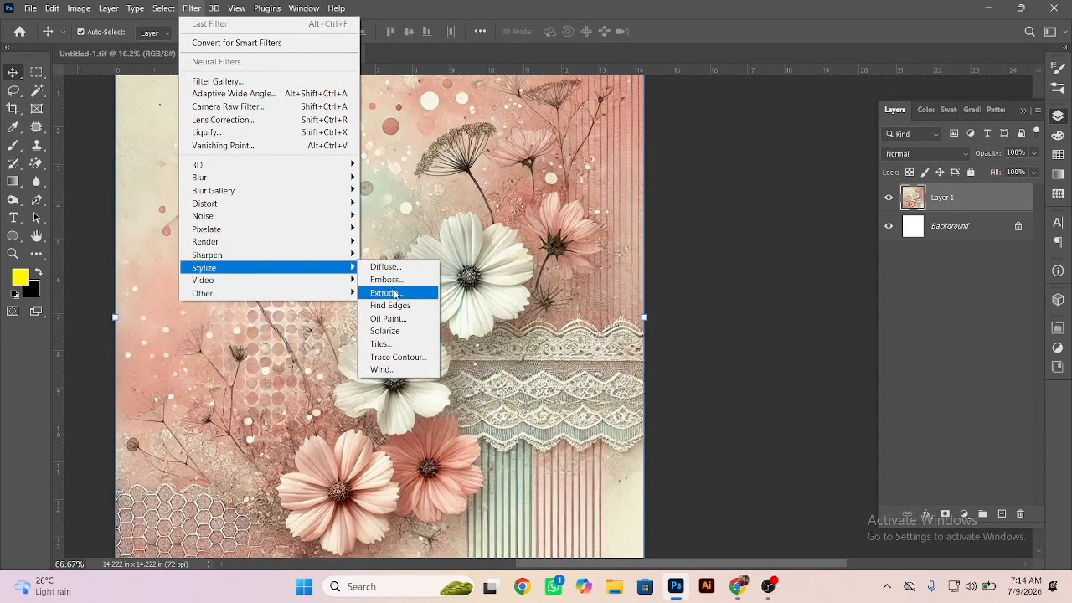
{"action": "left_click", "coordinate": [396, 319]}
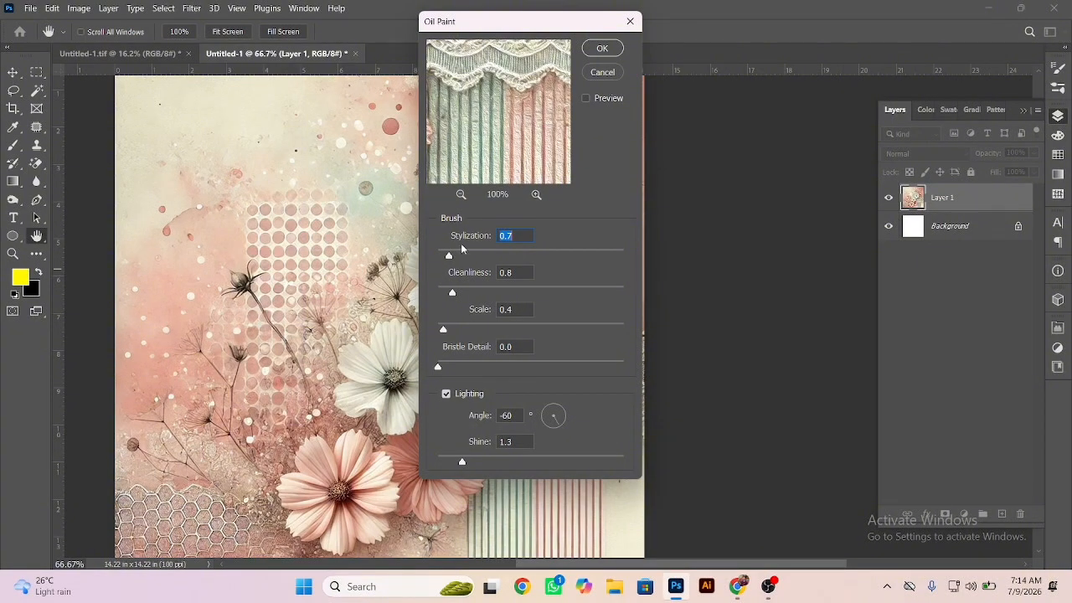
{"action": "left_click", "coordinate": [602, 51]}
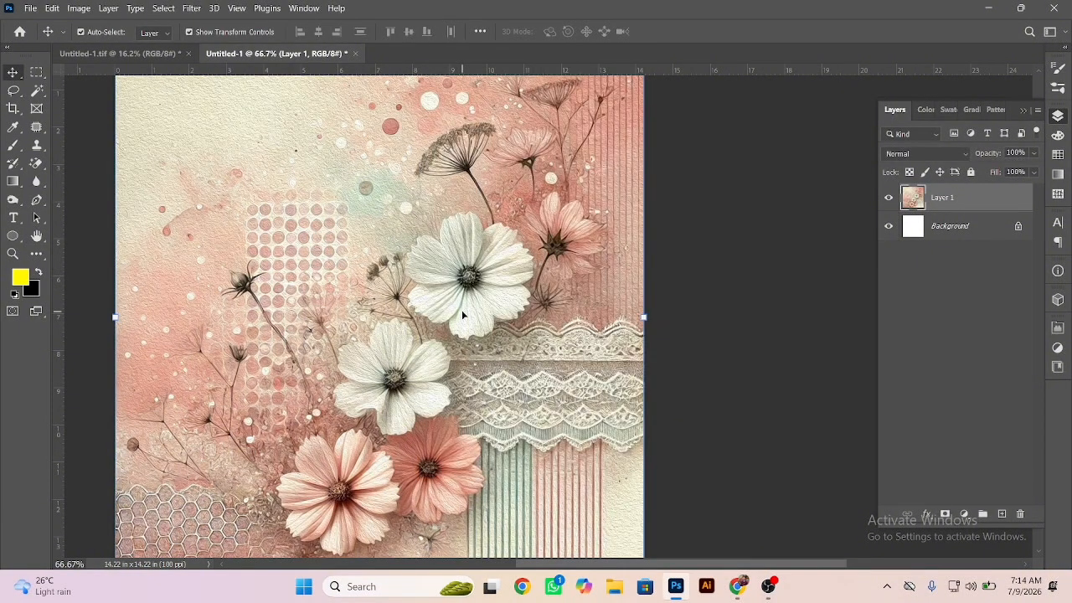
Step: Increase the floral layer's saturation to +31 with Hue/Saturation
{"action": "key", "text": "ctrl+u"}
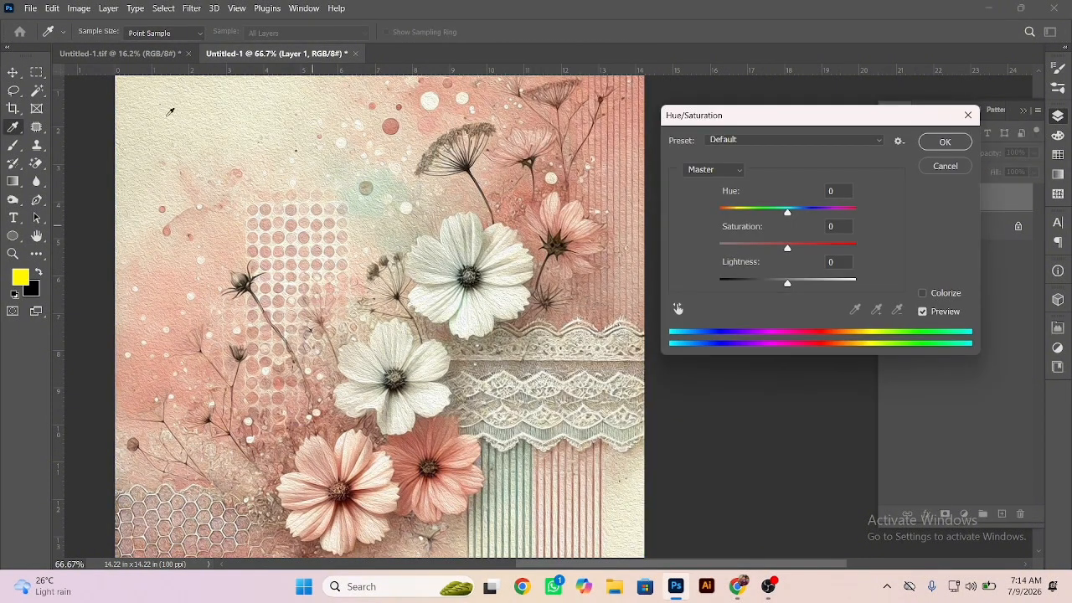
{"action": "left_click", "coordinate": [817, 247]}
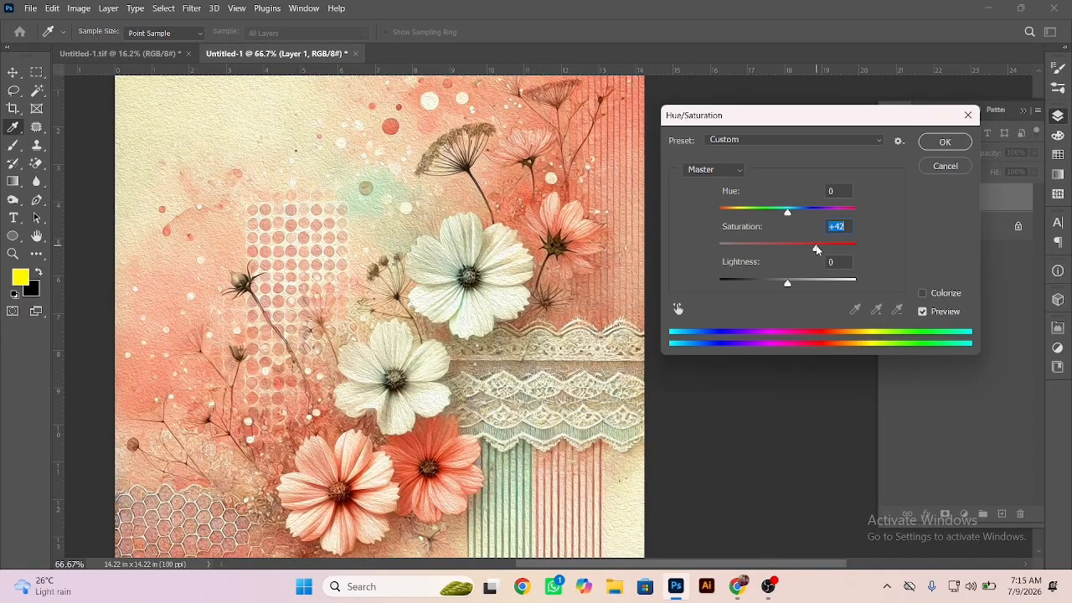
{"action": "left_click_drag", "start_coordinate": [823, 244], "coordinate": [815, 248]}
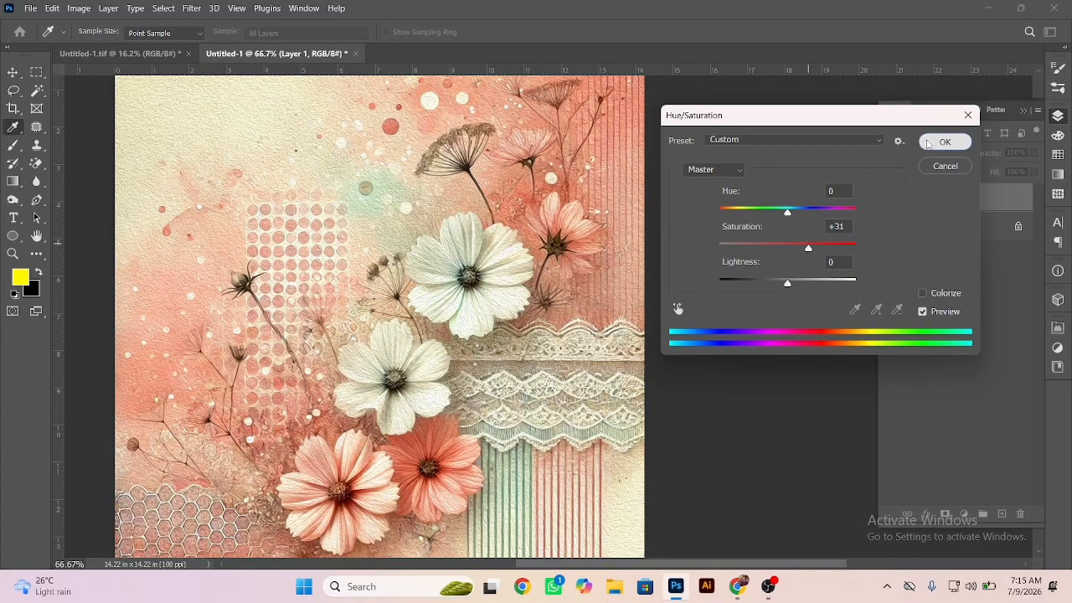
{"action": "left_click", "coordinate": [936, 143]}
Step: Copy the floral image into the textile document, placing it near the lower-left corner over the bottom border
{"action": "key", "text": "v"}
{"action": "key", "text": "ctrl+0"}
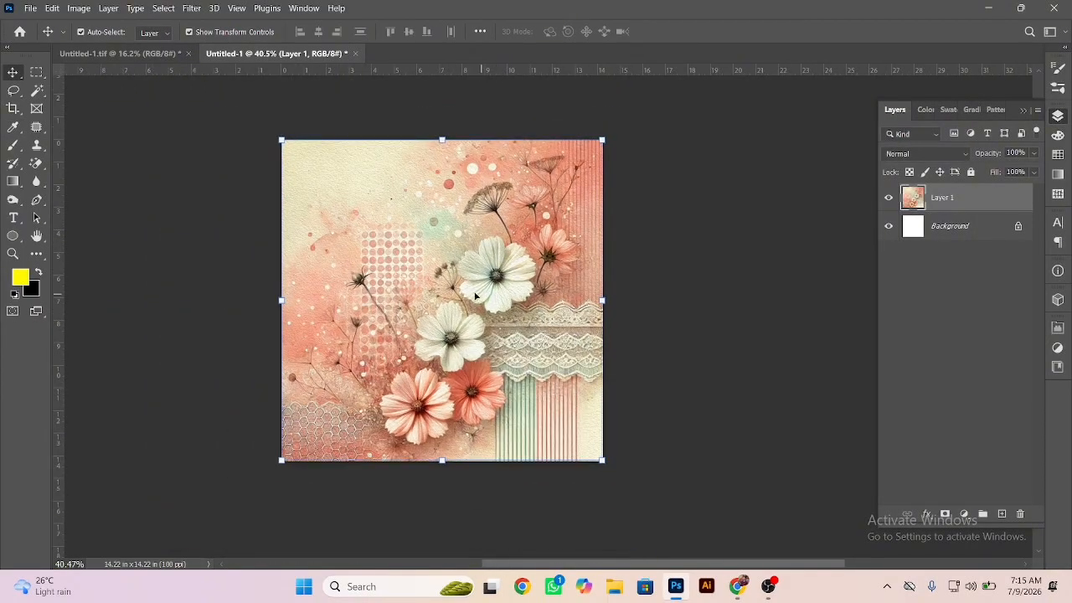
{"action": "left_click_drag", "start_coordinate": [475, 295], "coordinate": [211, 91]}
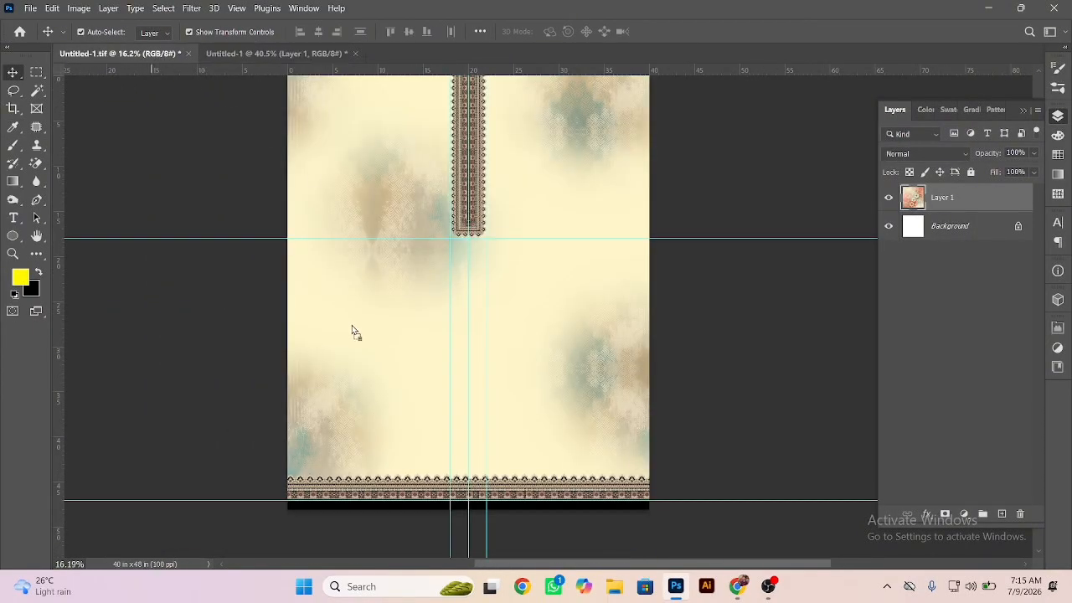
{"action": "left_click_drag", "start_coordinate": [351, 330], "coordinate": [392, 438]}
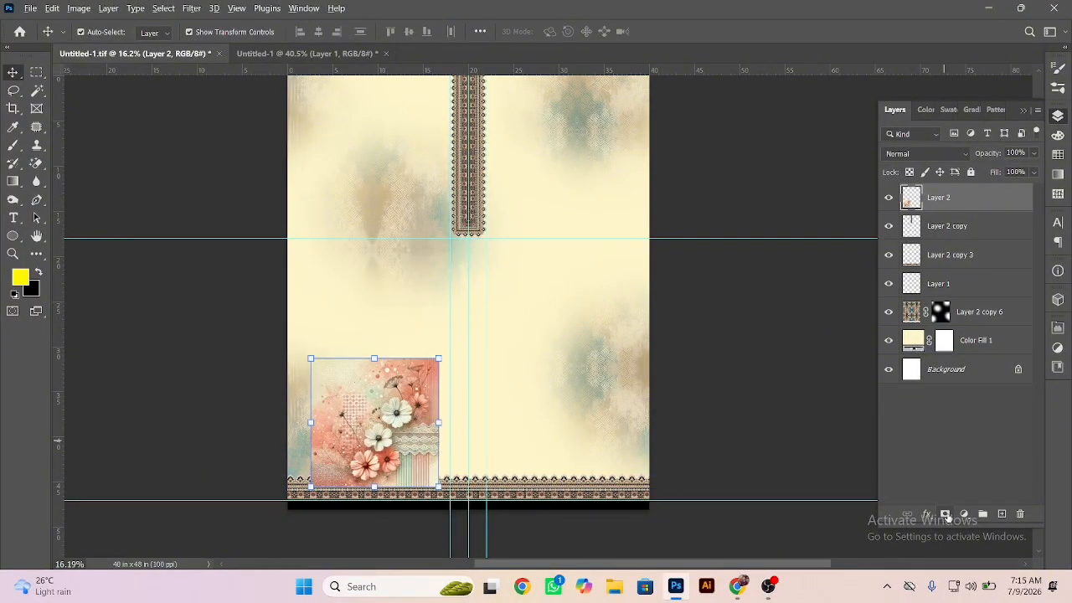
Step: Add a hide-all mask to the floral layer and reveal the flowers and lace with a large soft white brush
{"action": "left_click", "coordinate": [945, 514], "text": "alt"}
{"action": "left_click_drag", "start_coordinate": [371, 451], "coordinate": [446, 465]}
{"action": "left_click_drag", "start_coordinate": [412, 457], "coordinate": [471, 407]}
{"action": "key", "text": "b"}
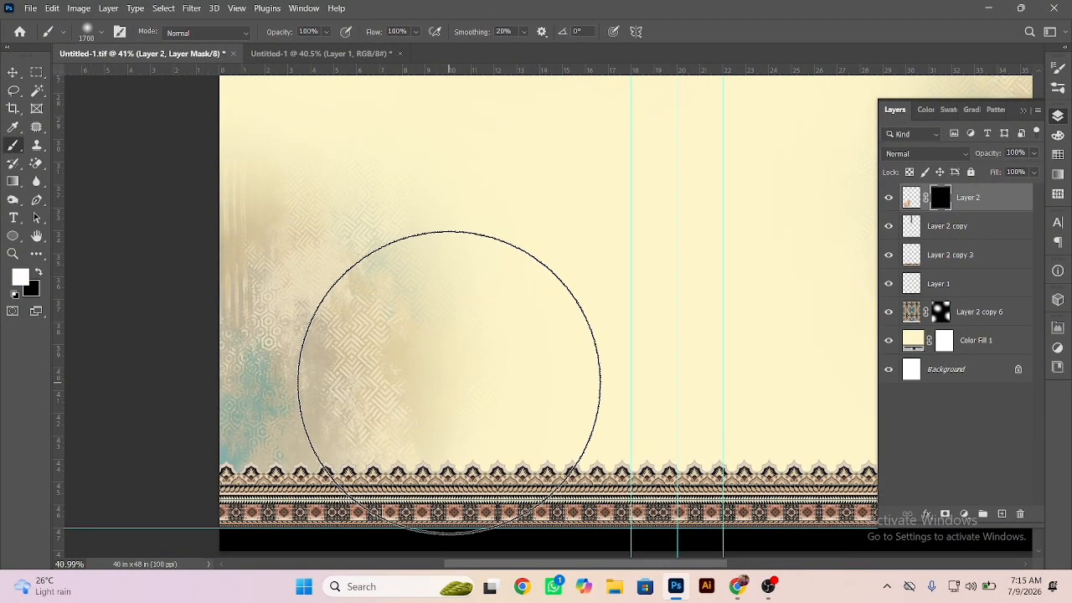
{"action": "key", "text": "bracketright"}
{"action": "key", "text": "bracketright"}
{"action": "key", "text": "bracketright"}
{"action": "key", "text": "bracketright"}
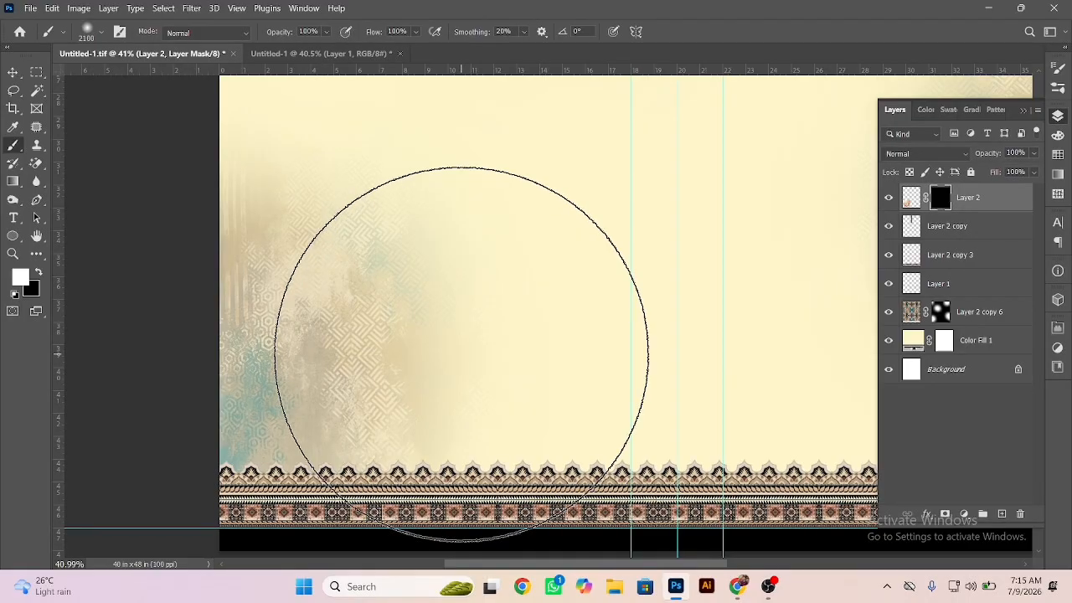
{"action": "key", "text": "bracketleft"}
{"action": "key", "text": "bracketleft"}
{"action": "key", "text": "bracketleft"}
{"action": "key", "text": "bracketleft"}
{"action": "key", "text": "bracketleft"}
{"action": "key", "text": "bracketleft"}
{"action": "key", "text": "bracketleft"}
{"action": "key", "text": "bracketleft"}
{"action": "key", "text": "bracketleft"}
{"action": "key", "text": "bracketleft"}
{"action": "key", "text": "bracketleft"}
{"action": "key", "text": "bracketleft"}
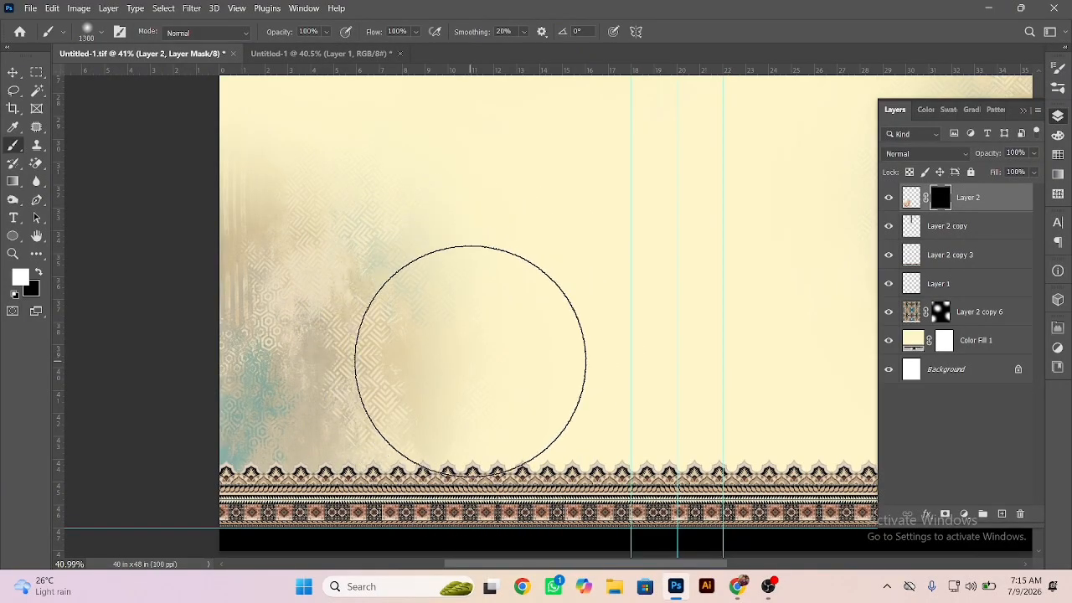
{"action": "left_click", "coordinate": [455, 401]}
{"action": "mouse_move", "coordinate": [455, 402]}
{"action": "left_mouse_down"}
{"action": "mouse_move", "coordinate": [495, 275]}
{"action": "mouse_move", "coordinate": [475, 238]}
{"action": "mouse_move", "coordinate": [525, 320]}
{"action": "mouse_move", "coordinate": [526, 374]}
{"action": "mouse_move", "coordinate": [456, 439]}
{"action": "mouse_move", "coordinate": [464, 406]}
{"action": "mouse_move", "coordinate": [445, 422]}
{"action": "mouse_move", "coordinate": [407, 411]}
{"action": "mouse_move", "coordinate": [452, 383]}
{"action": "mouse_move", "coordinate": [496, 300]}
{"action": "mouse_move", "coordinate": [494, 281]}
{"action": "mouse_move", "coordinate": [512, 303]}
{"action": "left_mouse_up"}
Step: Fade the hard upper and right edges of the floral patch by painting black on its mask
{"action": "key", "text": "x"}
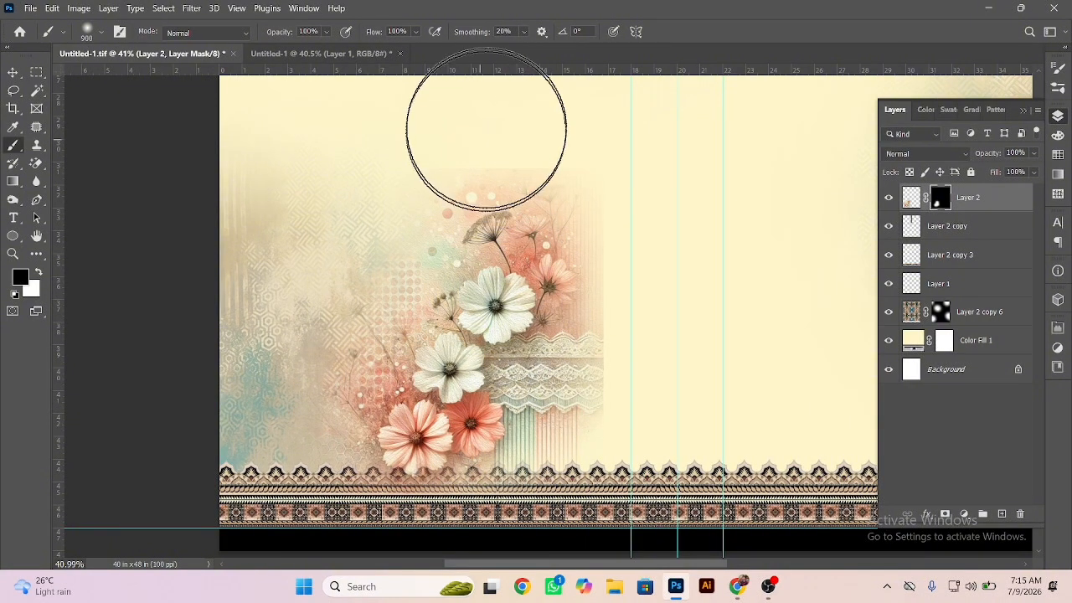
{"action": "mouse_move", "coordinate": [464, 132]}
{"action": "left_mouse_down"}
{"action": "mouse_move", "coordinate": [570, 148]}
{"action": "mouse_move", "coordinate": [627, 270]}
{"action": "mouse_move", "coordinate": [631, 367]}
{"action": "mouse_move", "coordinate": [620, 459]}
{"action": "mouse_move", "coordinate": [608, 450]}
{"action": "mouse_move", "coordinate": [605, 460]}
{"action": "left_mouse_up"}
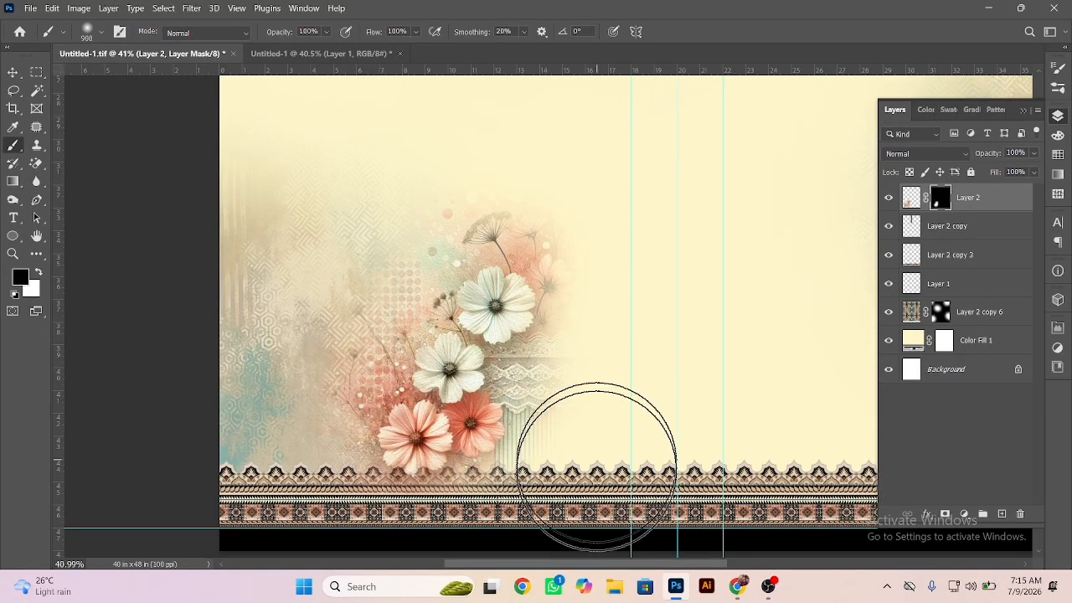
{"action": "left_click", "coordinate": [12, 72]}
{"action": "left_click", "coordinate": [196, 162]}
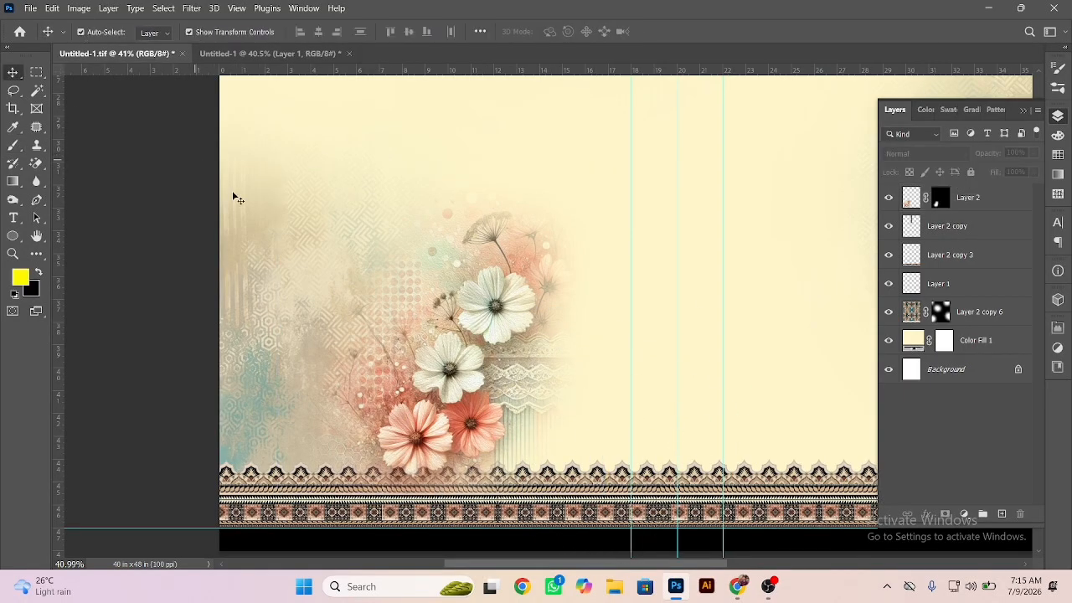
Step: Duplicate the masked floral patch to the centre below the vertical border and to the upper-left corner of the design
{"action": "scroll", "coordinate": [387, 280], "scroll_direction": "down", "scroll_amount": 4}
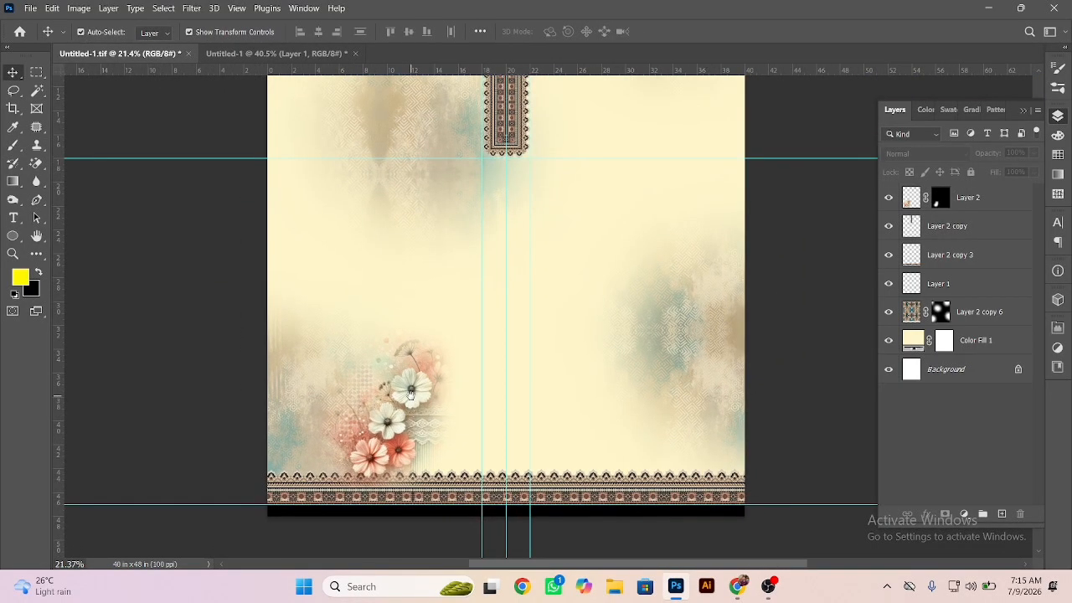
{"action": "left_click_drag", "start_coordinate": [413, 387], "coordinate": [690, 407]}
{"action": "left_click_drag", "start_coordinate": [584, 316], "coordinate": [559, 301]}
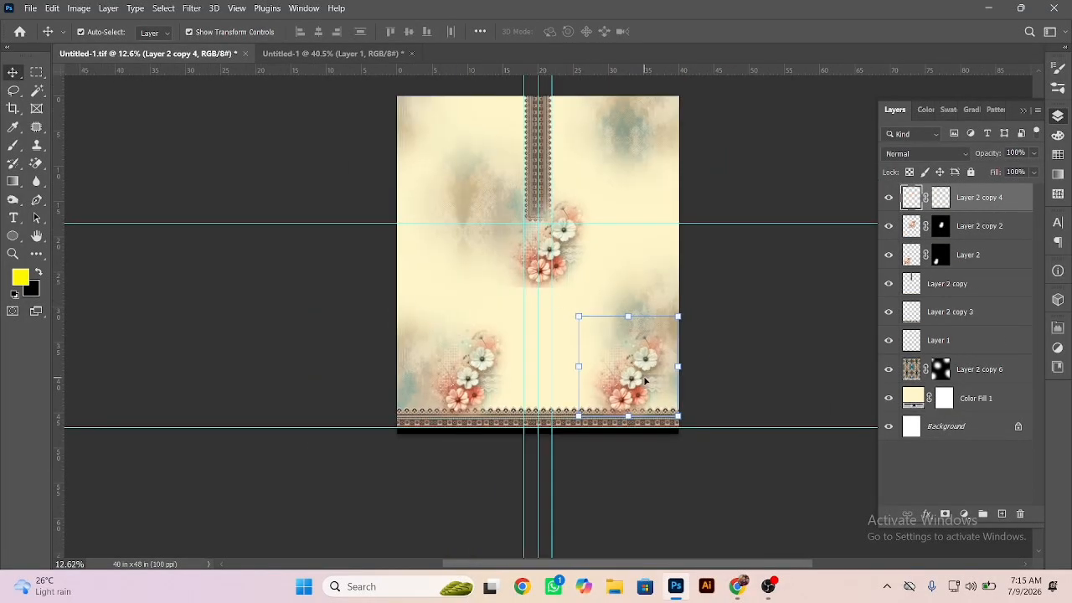
{"action": "left_click_drag", "start_coordinate": [645, 381], "coordinate": [488, 255]}
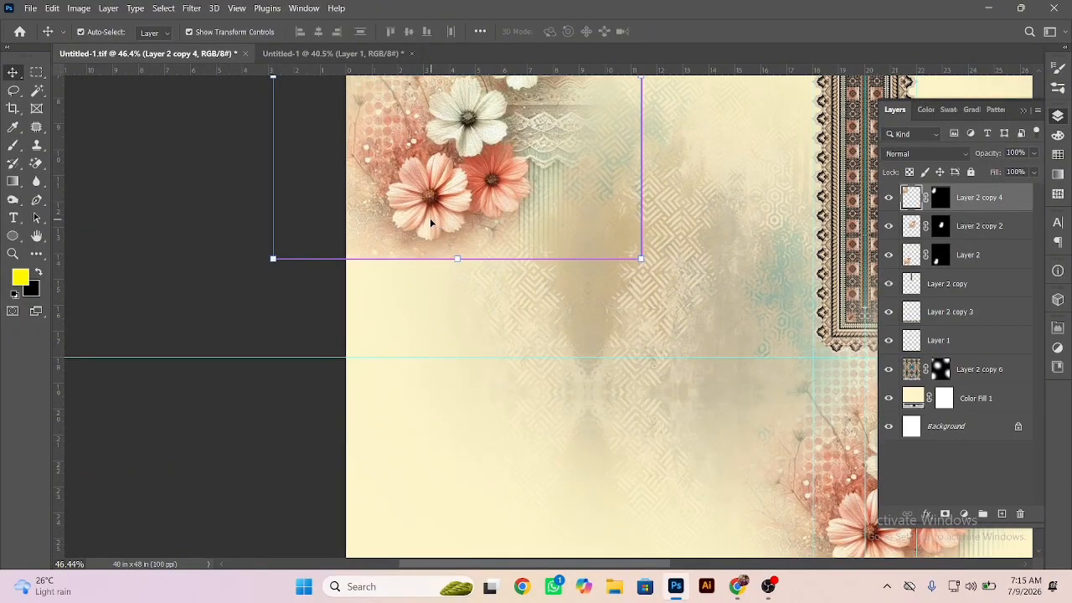
Step: Soften the lower edge of the upper-left floral copy by painting black on its layer mask
{"action": "left_click", "coordinate": [940, 199]}
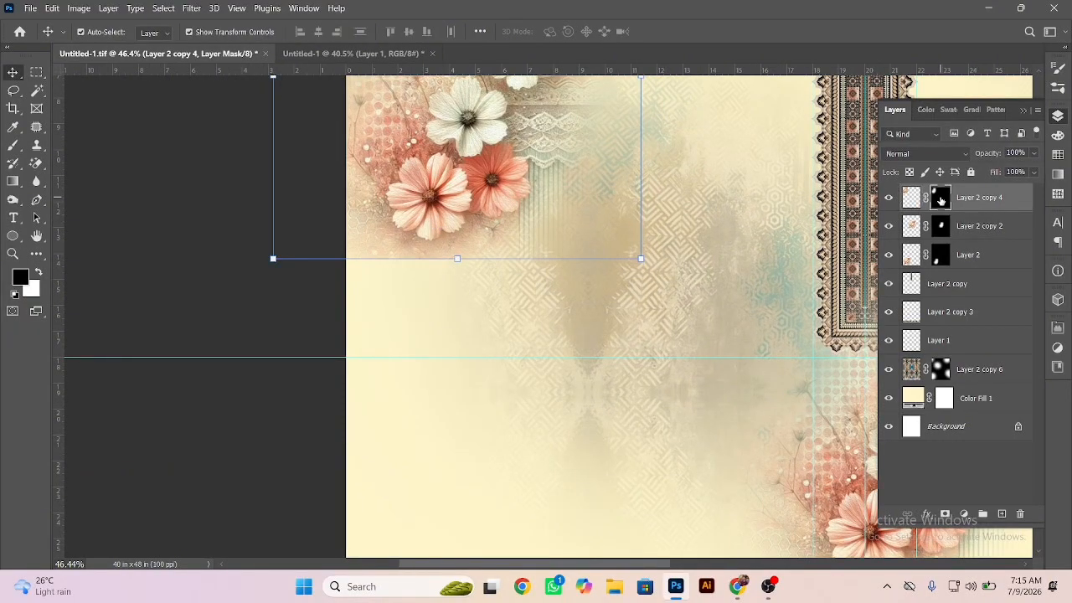
{"action": "key", "text": "b"}
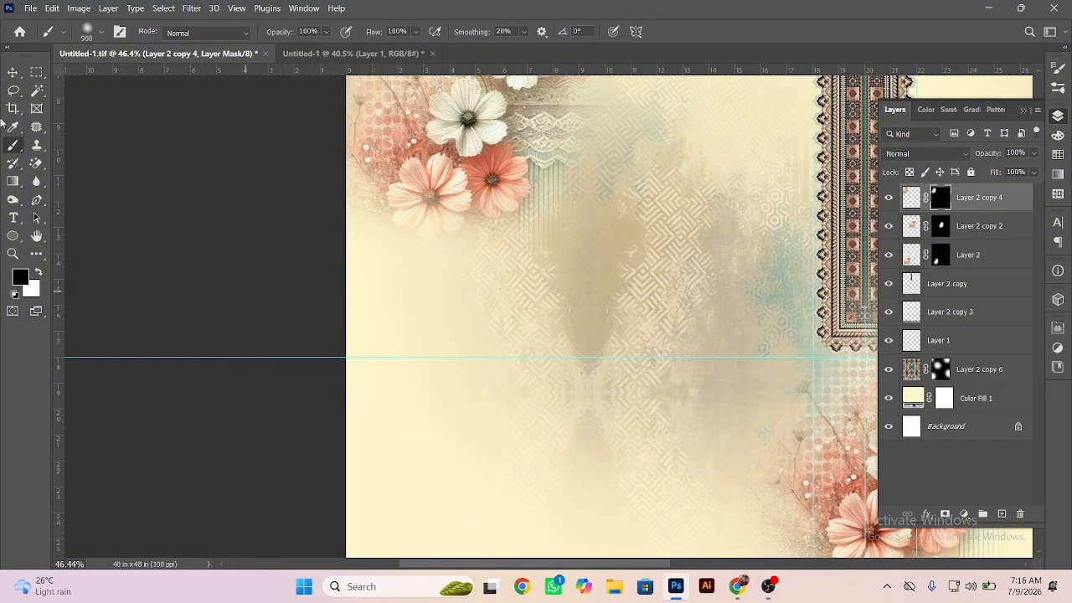
{"action": "left_click", "coordinate": [15, 73]}
{"action": "left_click", "coordinate": [112, 203]}
{"action": "left_click_drag", "start_coordinate": [418, 250], "coordinate": [336, 195]}
{"action": "left_click_drag", "start_coordinate": [667, 310], "coordinate": [622, 268]}
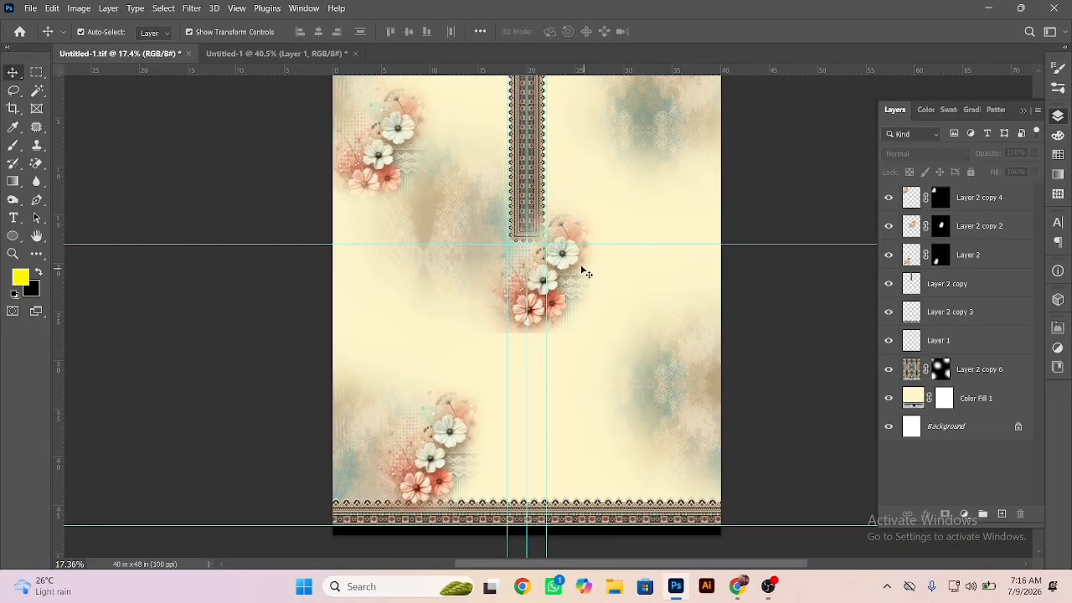
Step: Replace the centre floral copy with a duplicate of the softened upper-left patch and place another duplicate along the right edge
{"action": "left_click", "coordinate": [586, 273]}
{"action": "key", "text": "ctrl+t"}
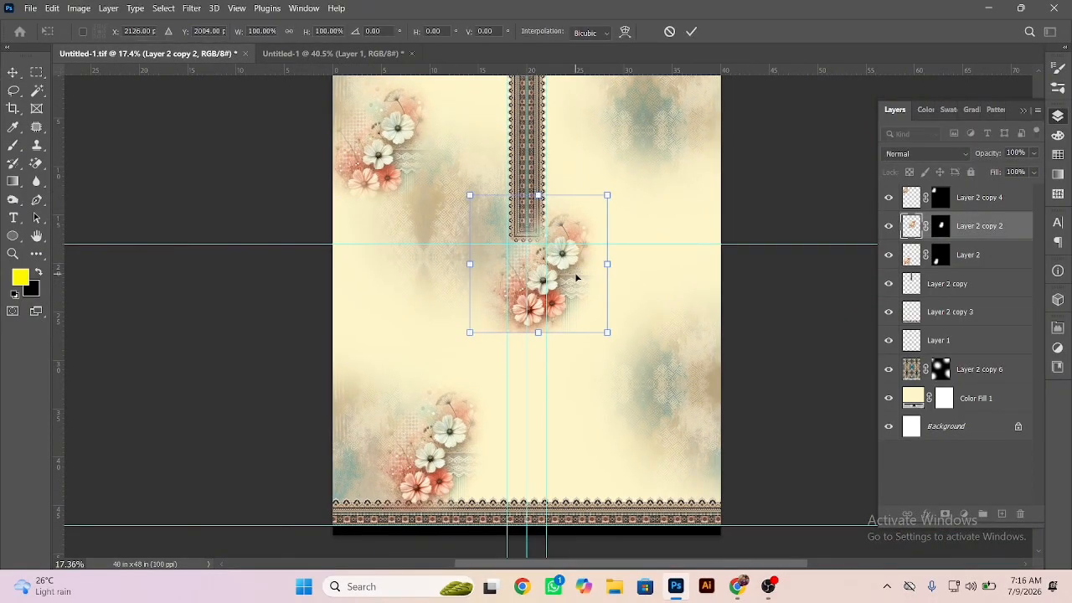
{"action": "key", "text": "Return"}
{"action": "key", "text": "Delete"}
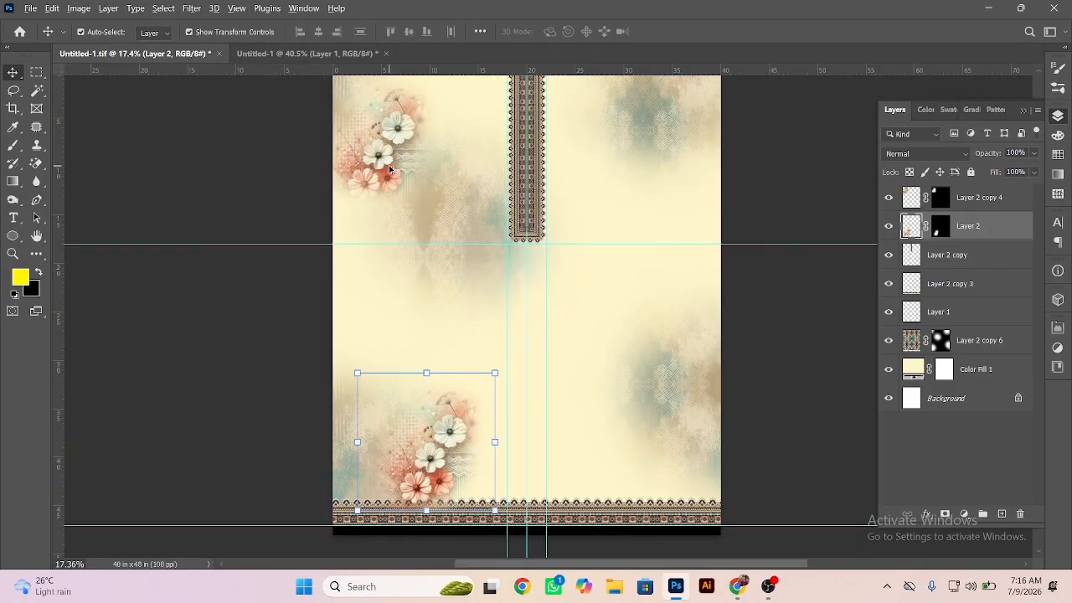
{"action": "left_click_drag", "start_coordinate": [389, 170], "coordinate": [568, 265]}
{"action": "scroll", "coordinate": [550, 170], "scroll_direction": "up", "scroll_amount": 2}
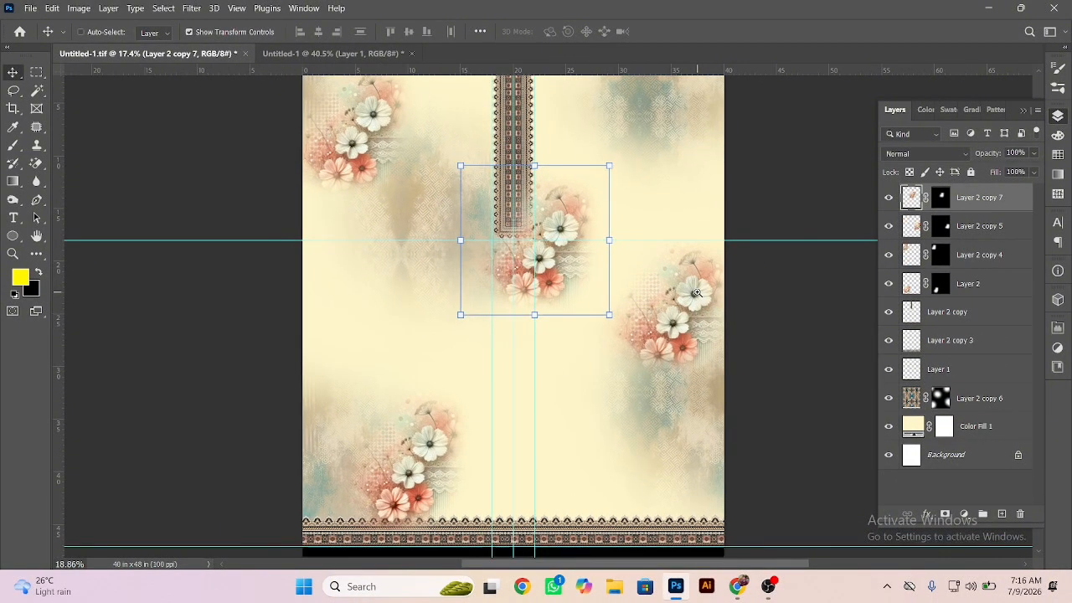
Step: Flip the centre floral copy horizontally and shift it down and left, just below the end of the vertical border
{"action": "left_click", "coordinate": [547, 169], "text": "ctrl"}
{"action": "left_click", "coordinate": [561, 207], "text": "ctrl"}
{"action": "key", "text": "ctrl+t"}
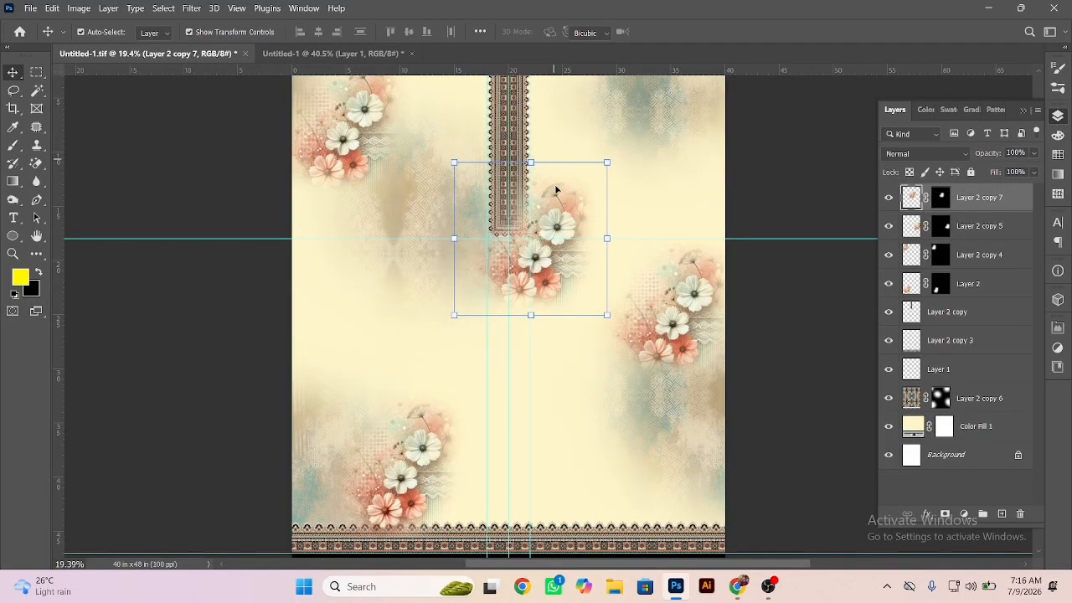
{"action": "right_click", "coordinate": [558, 200]}
{"action": "left_click", "coordinate": [631, 472]}
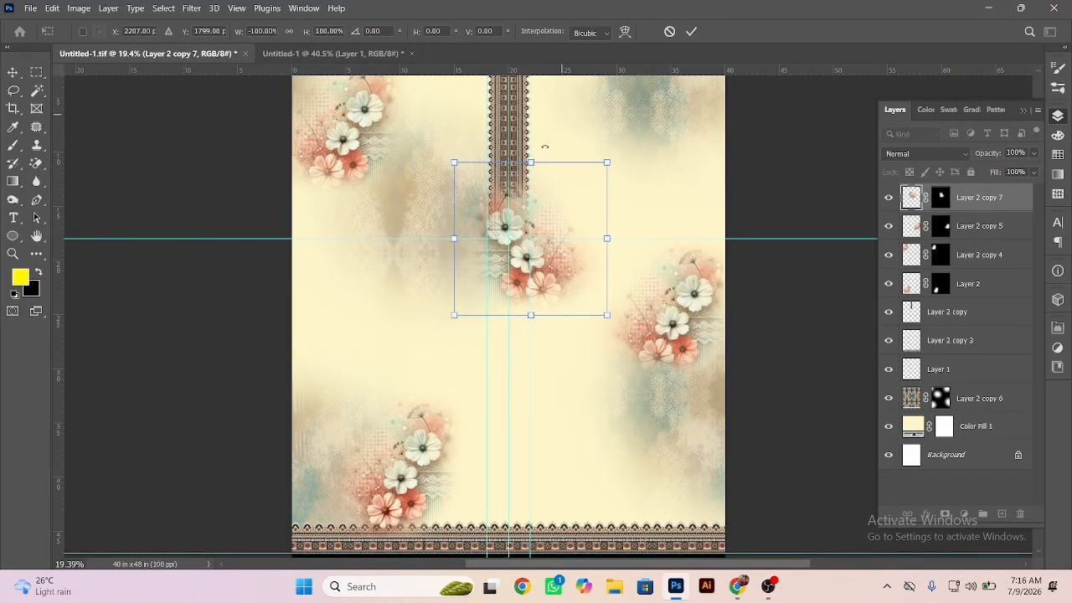
{"action": "left_click_drag", "start_coordinate": [553, 271], "coordinate": [522, 292]}
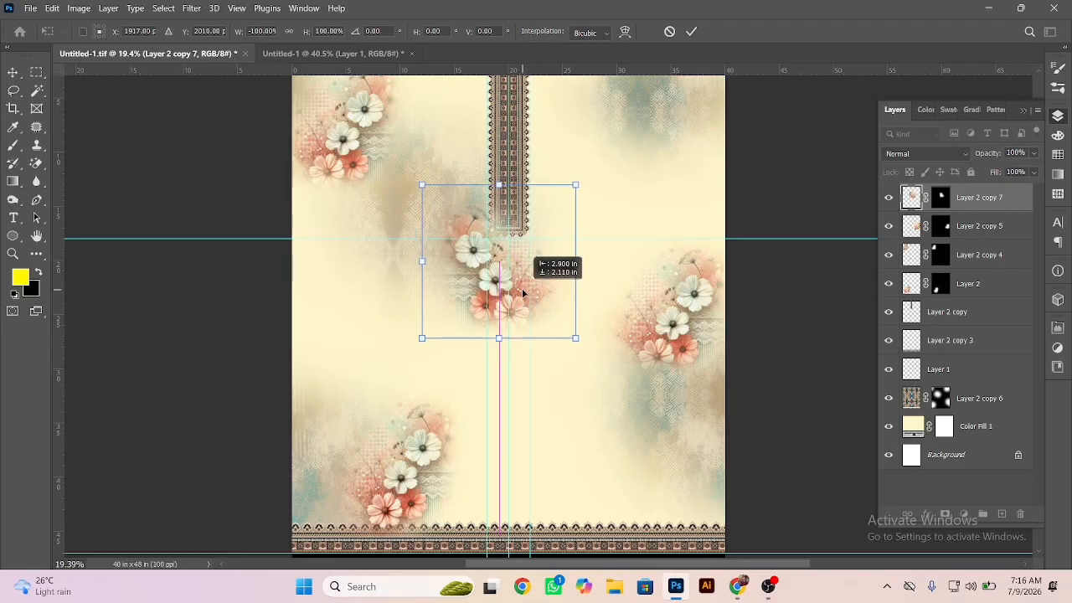
{"action": "key", "text": "Return"}
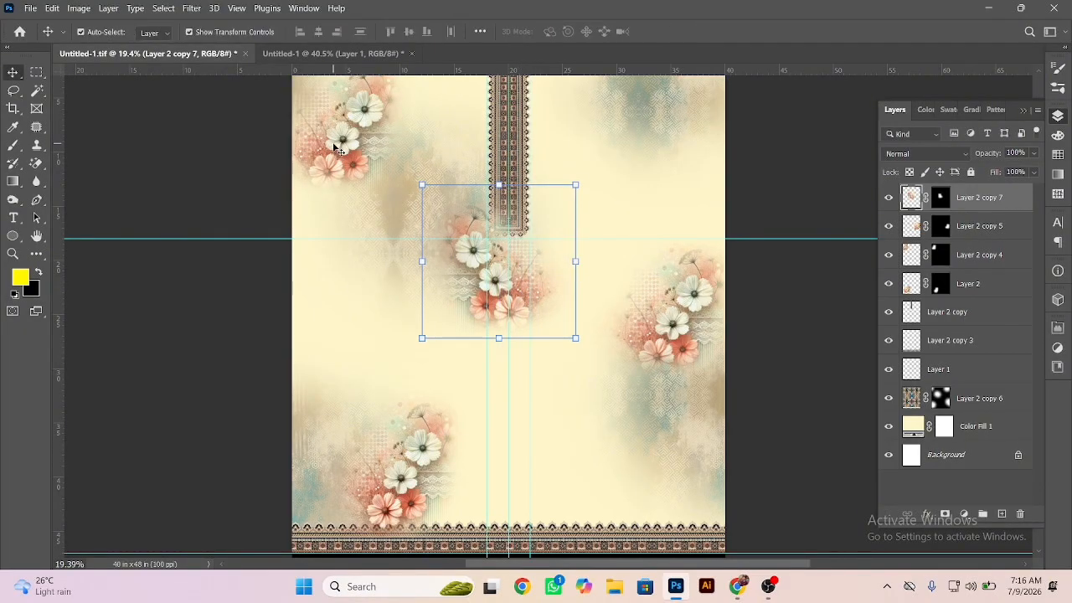
Step: Set the opacity of all four floral patch layers to 50%
{"action": "left_click", "coordinate": [337, 148], "text": "shift"}
{"action": "left_click", "coordinate": [423, 473], "text": "shift"}
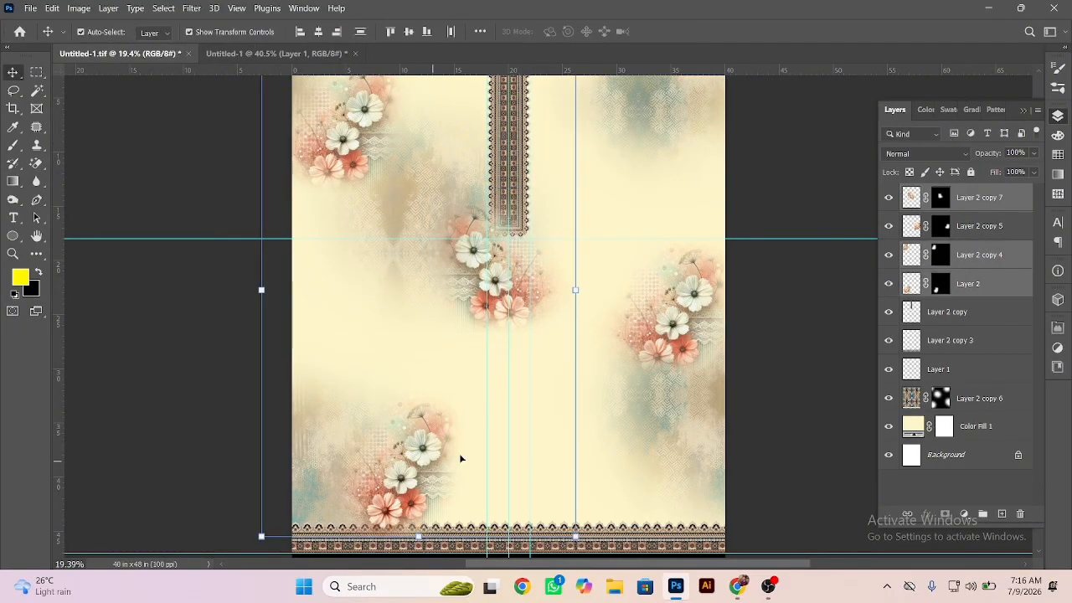
{"action": "left_click", "coordinate": [679, 319], "text": "shift"}
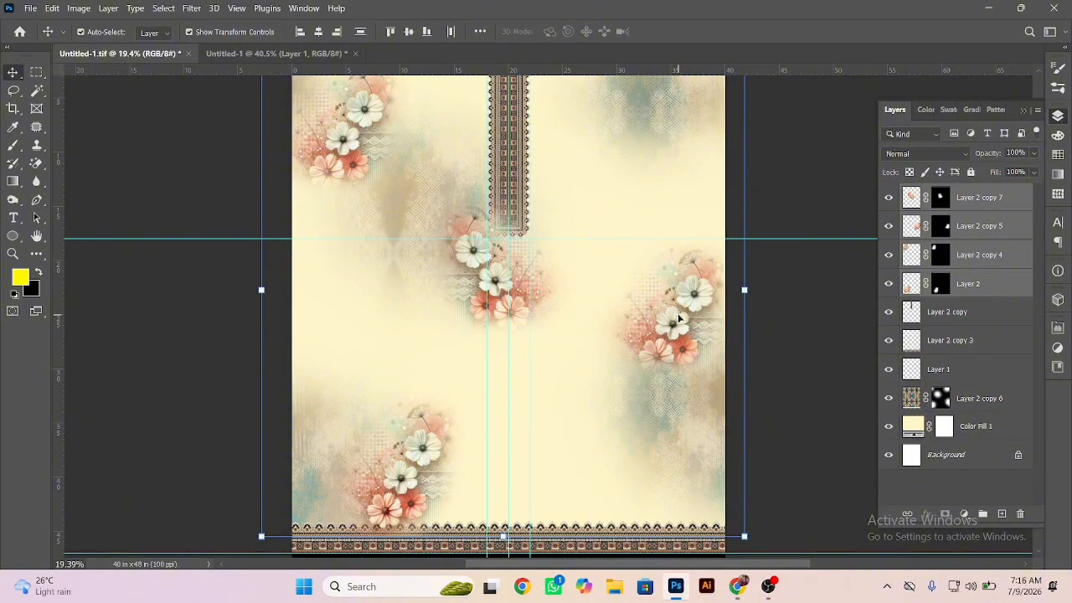
{"action": "key", "text": "5"}
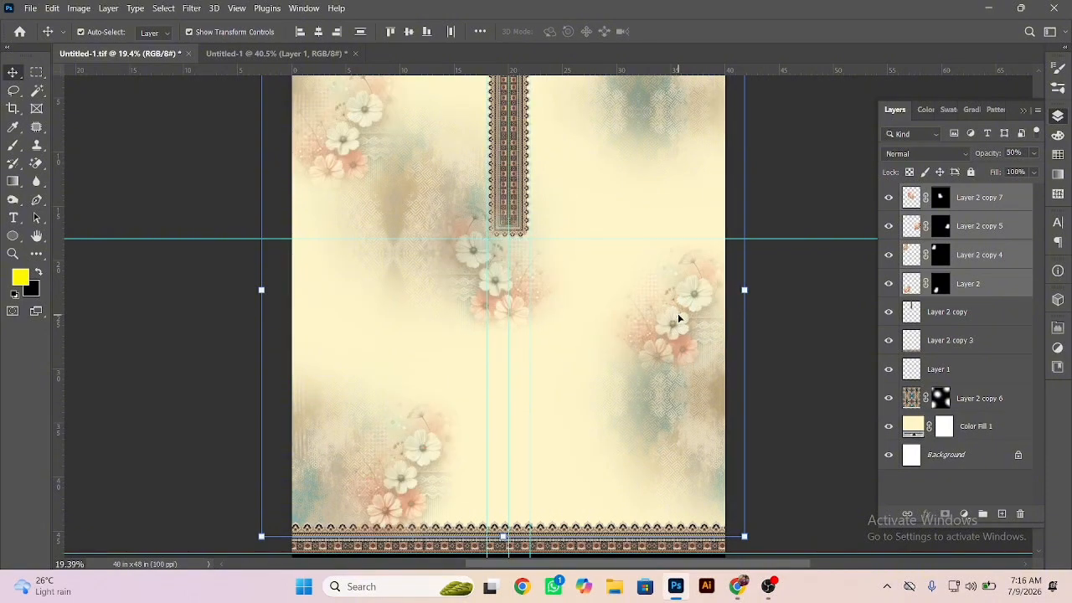
Step: Send the four floral layers down the stack to directly above the Color Fill 1 layer
{"action": "key", "text": "ctrl"}
{"action": "key", "text": "ctrl+minus"}
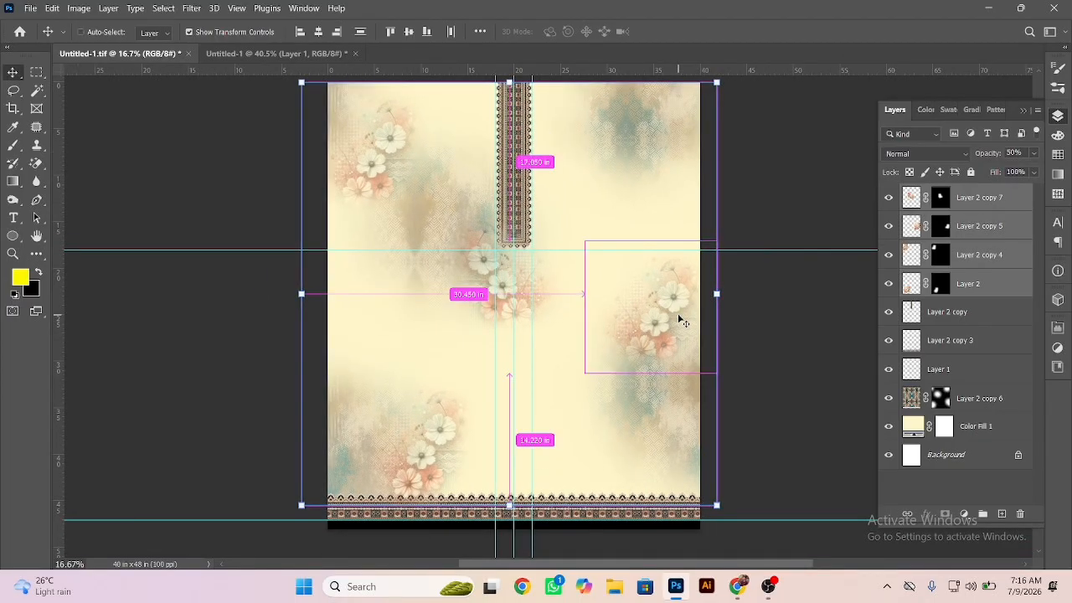
{"action": "key", "text": "ctrl+shift+bracketleft"}
{"action": "key", "text": "ctrl+bracketright"}
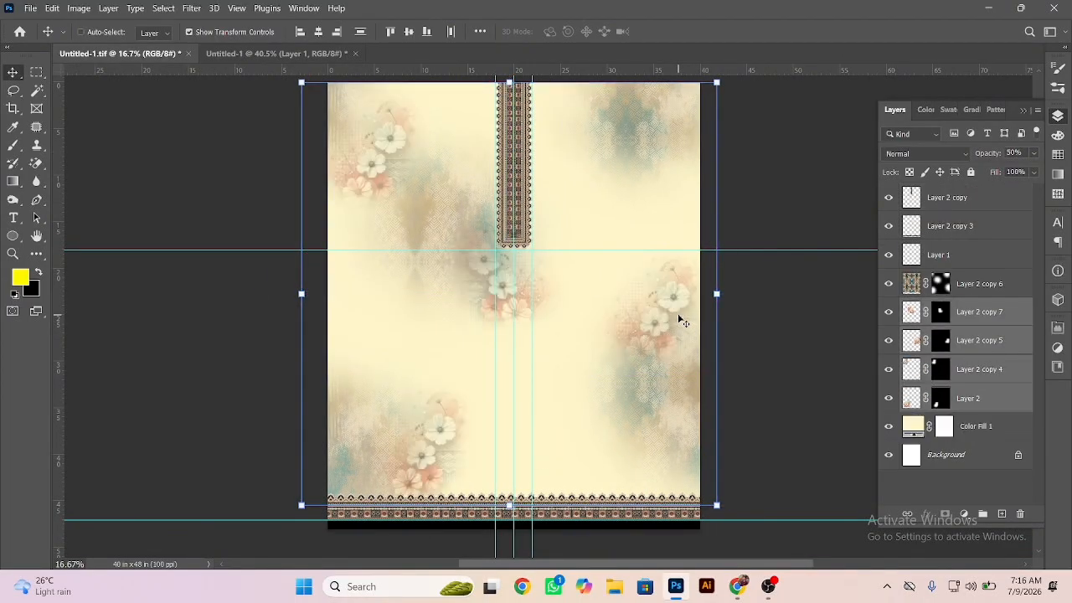
Step: Move the texture layer Layer 2 copy 6 beneath the floral layers, directly above Color Fill 1
{"action": "left_click", "coordinate": [424, 221], "text": "ctrl"}
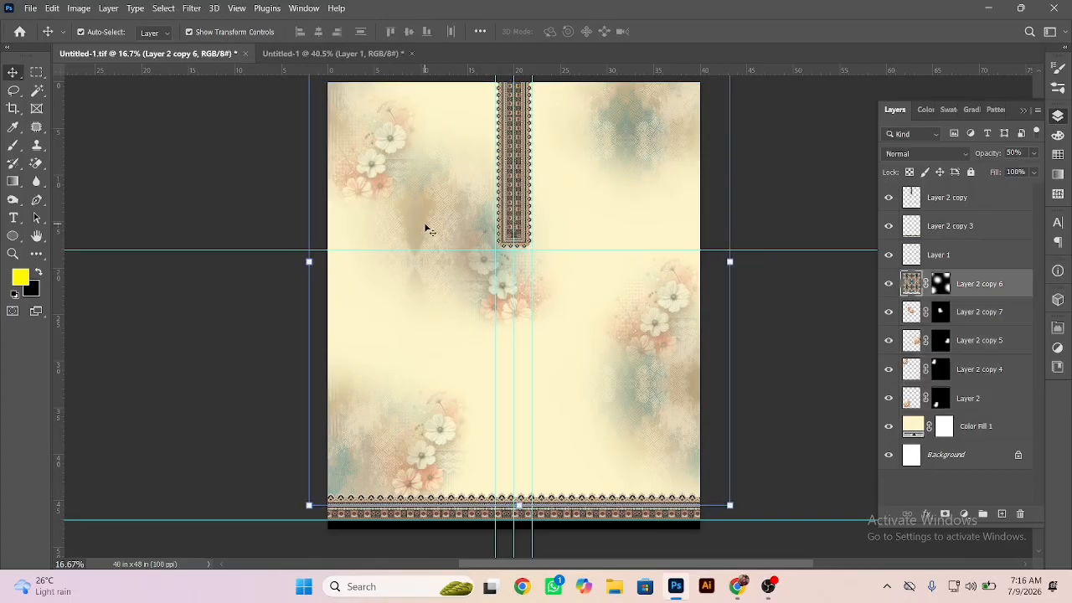
{"action": "key", "text": "ctrl+shift+bracketleft"}
{"action": "key", "text": "ctrl+bracketright"}
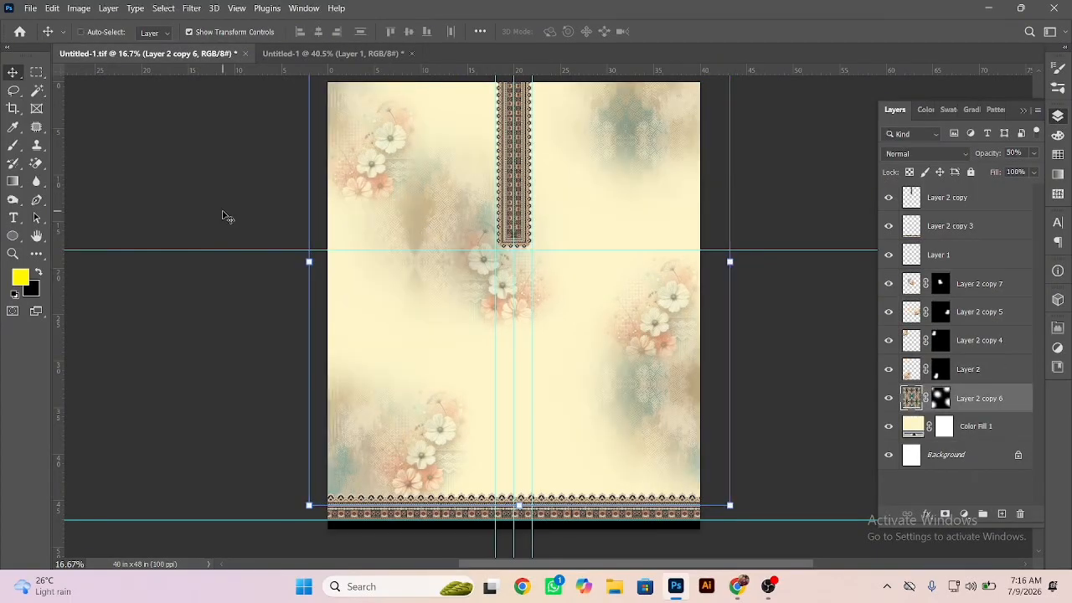
Step: Increase the texture layer's saturation to +43 and deselect the layer
{"action": "key", "text": "ctrl+u"}
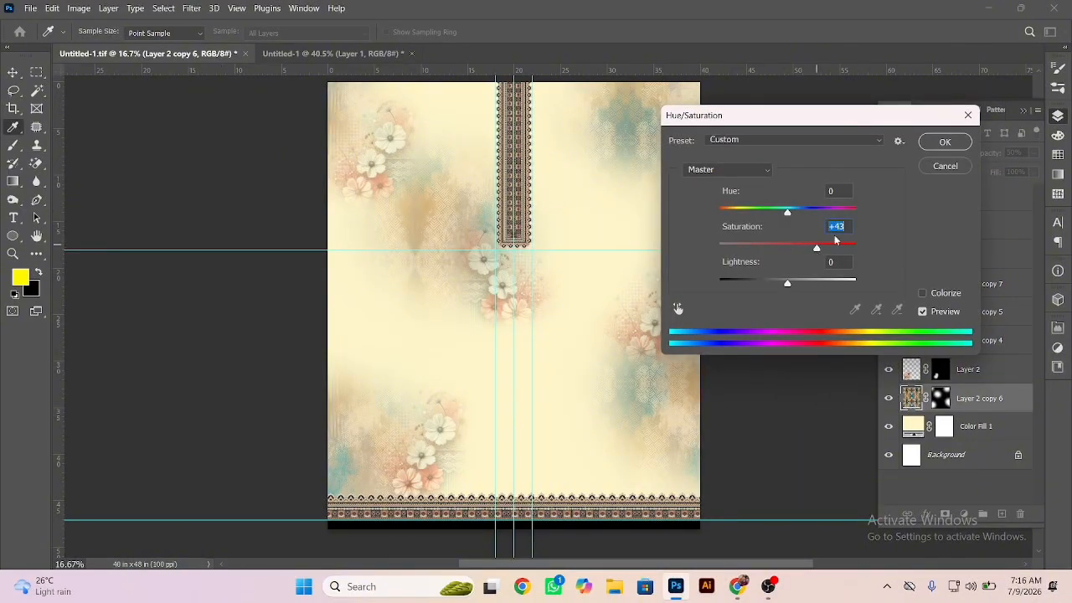
{"action": "left_click", "coordinate": [942, 142]}
{"action": "left_click", "coordinate": [782, 347]}
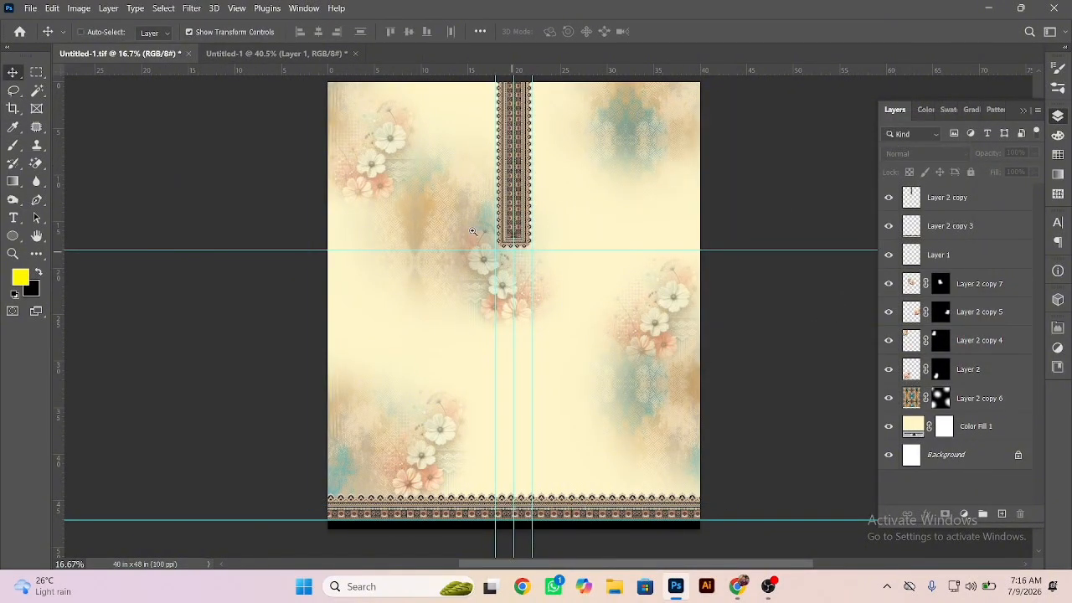
{"action": "mouse_move", "coordinate": [484, 239]}
{"action": "left_mouse_down"}
{"action": "mouse_move", "coordinate": [494, 240]}
{"action": "mouse_move", "coordinate": [486, 235]}
{"action": "left_mouse_up"}
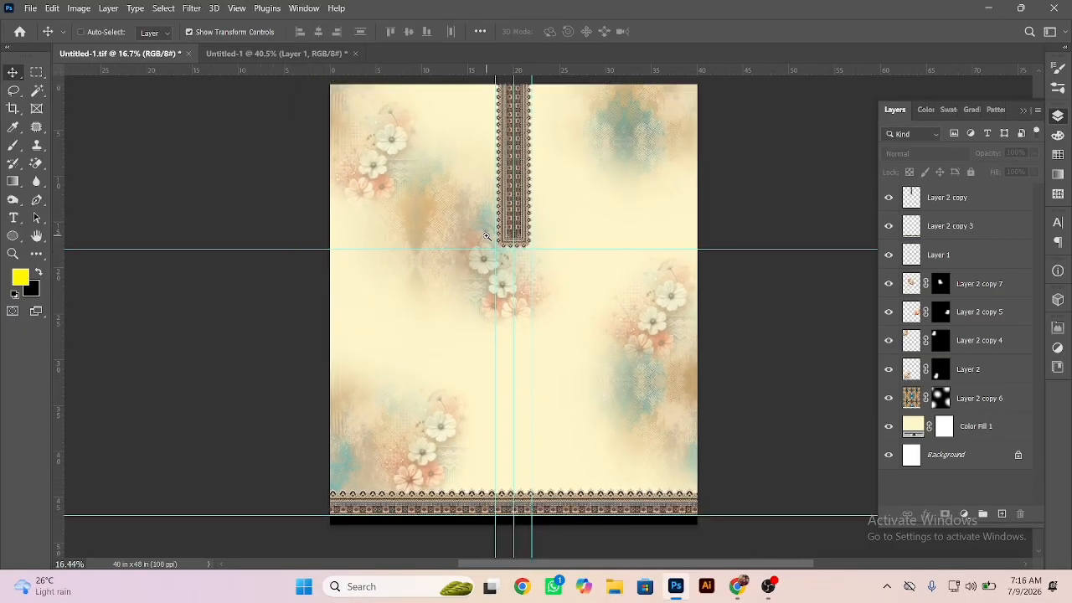
Step: Switch to Chrome, close the full-size floral image and examine the pins related to the floral collage for new artwork
{"action": "left_click", "coordinate": [738, 586]}
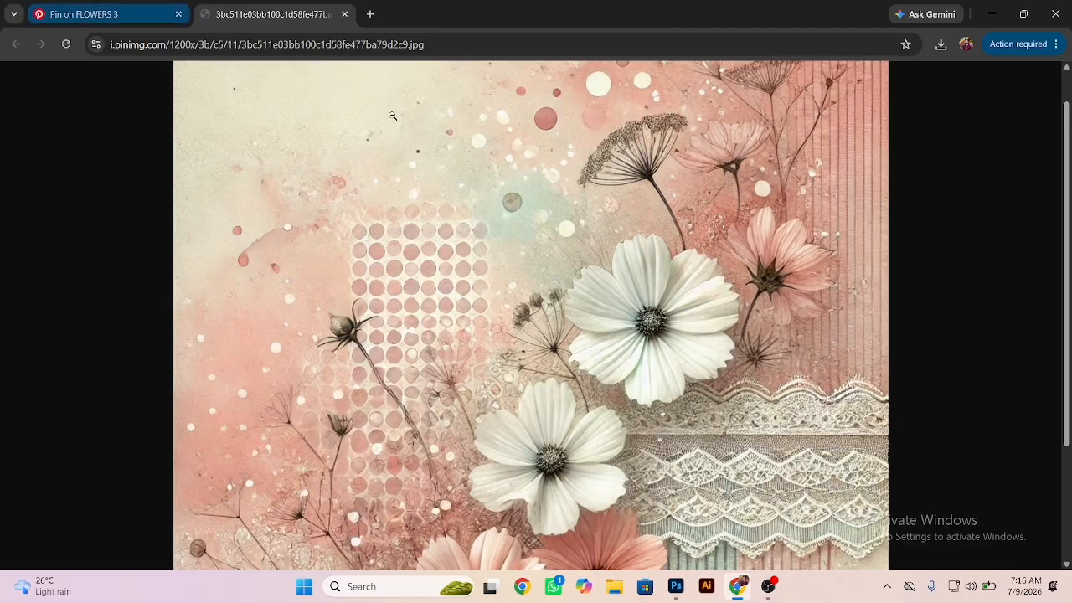
{"action": "left_click", "coordinate": [347, 14]}
{"action": "left_click", "coordinate": [137, 245]}
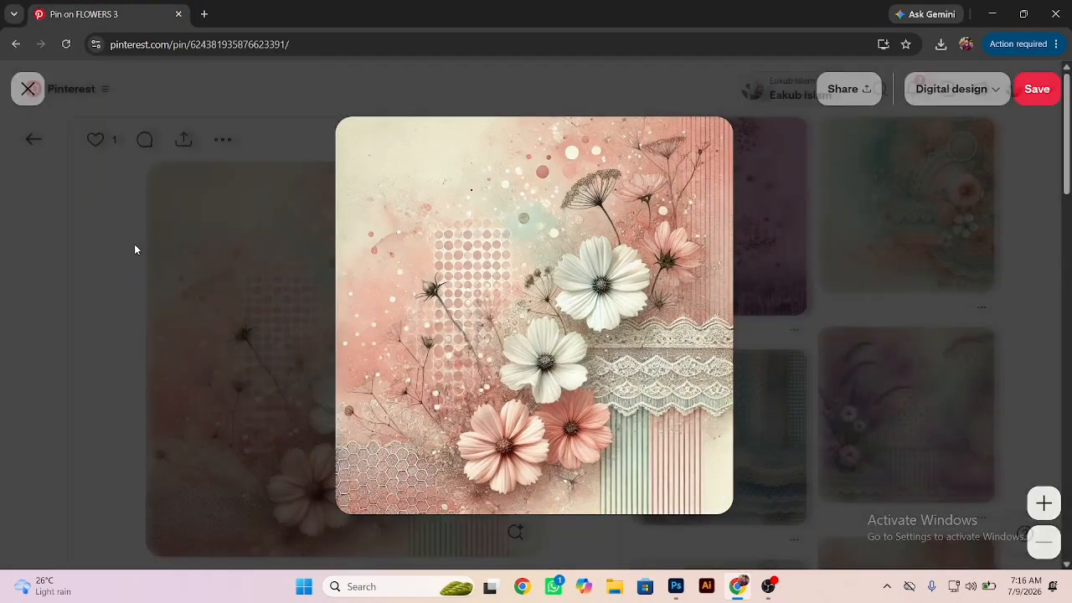
{"action": "scroll", "coordinate": [1066, 360], "scroll_direction": "down", "scroll_amount": 5}
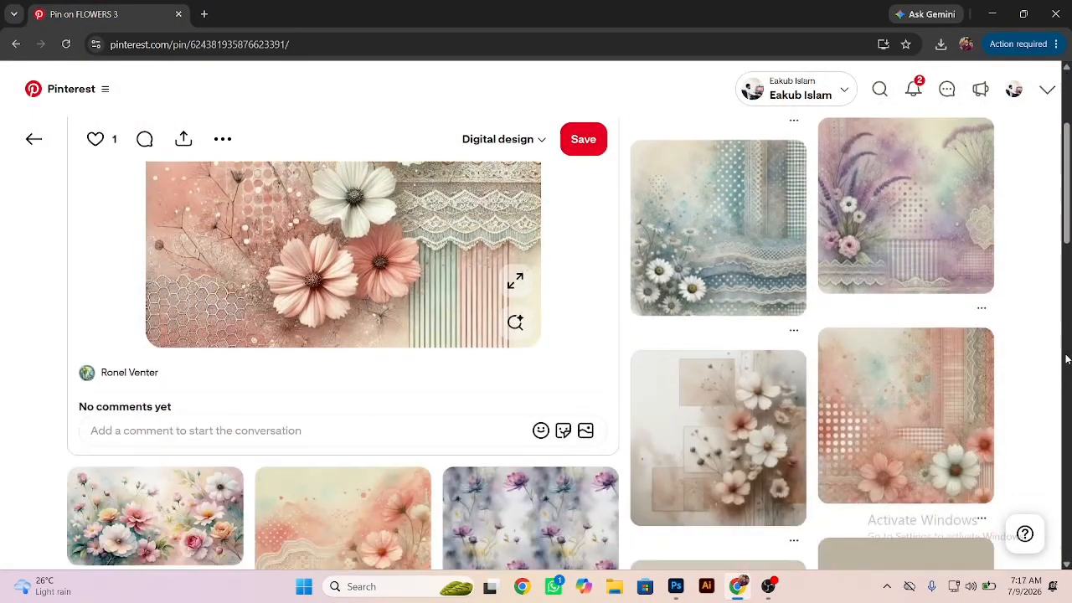
{"action": "scroll", "coordinate": [1060, 356], "scroll_direction": "down", "scroll_amount": 2}
{"action": "scroll", "coordinate": [1061, 356], "scroll_direction": "down", "scroll_amount": 6}
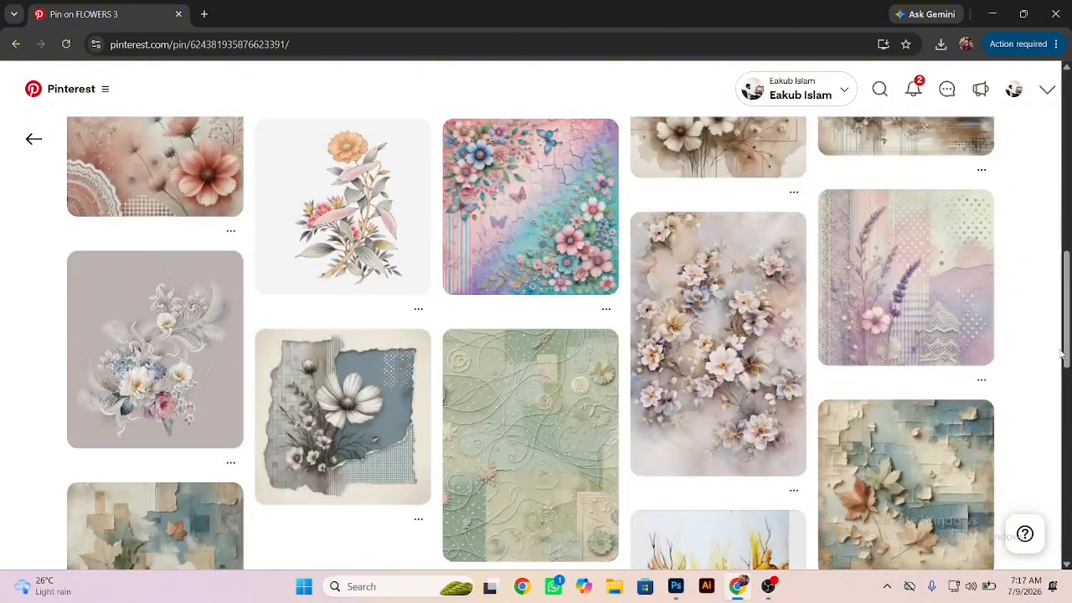
{"action": "scroll", "coordinate": [1059, 350], "scroll_direction": "down", "scroll_amount": 2}
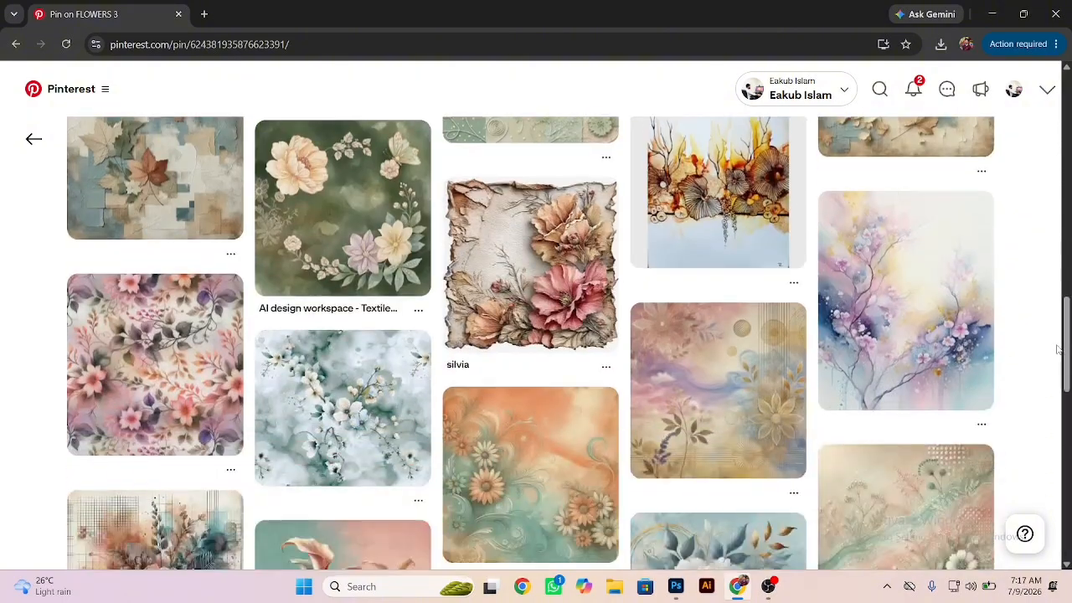
{"action": "scroll", "coordinate": [1059, 350], "scroll_direction": "down", "scroll_amount": 3}
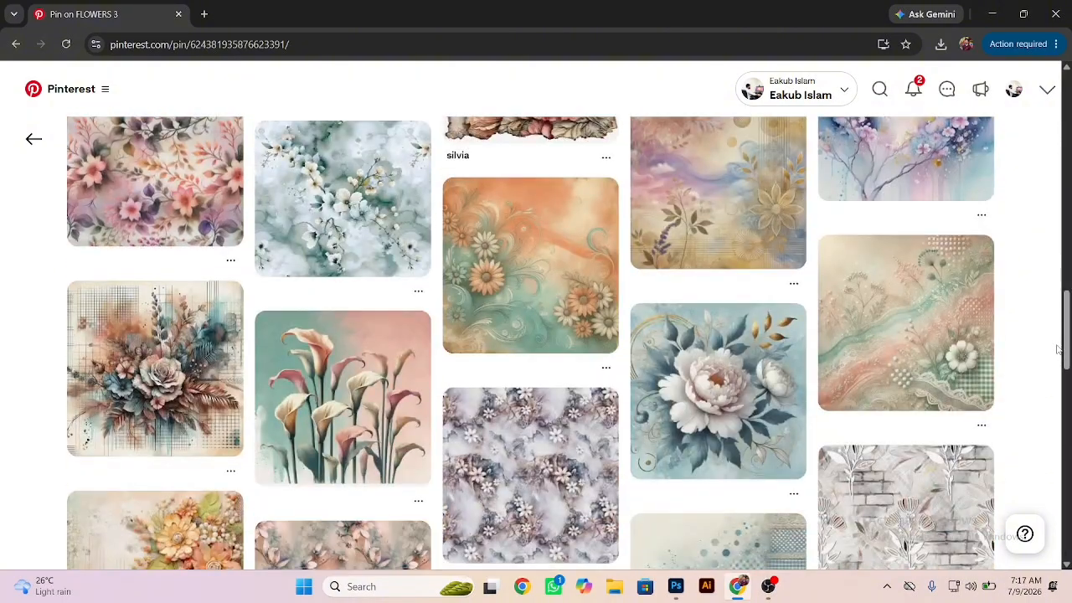
{"action": "scroll", "coordinate": [1057, 350], "scroll_direction": "up", "scroll_amount": 3}
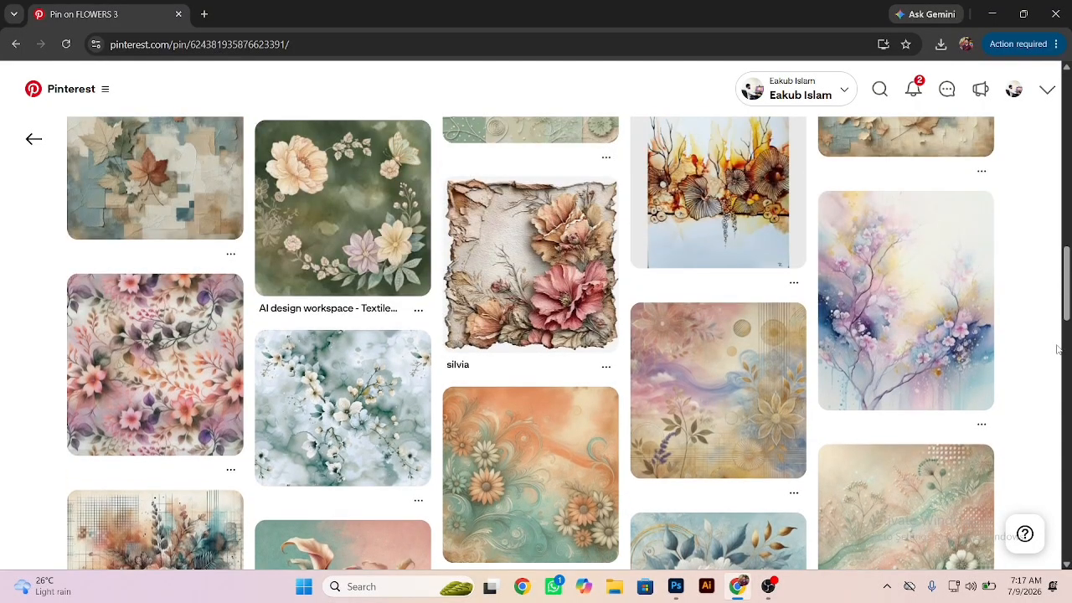
{"action": "scroll", "coordinate": [1057, 350], "scroll_direction": "up", "scroll_amount": 3}
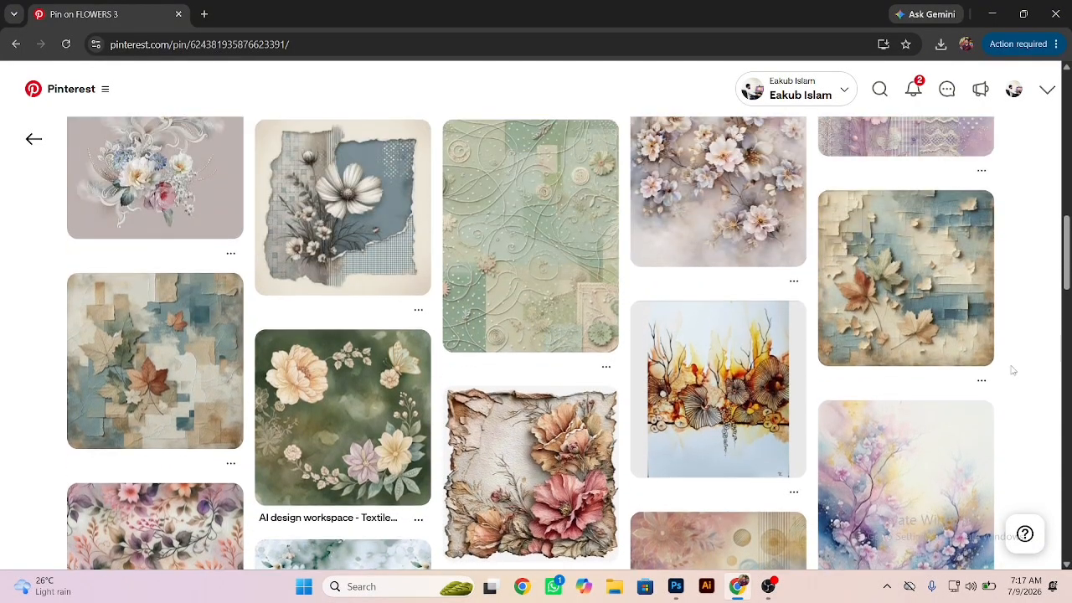
{"action": "scroll", "coordinate": [983, 409], "scroll_direction": "down", "scroll_amount": 2}
Step: Open the pastel watercolour blossom tree pin and examine its related floral artwork
{"action": "left_click", "coordinate": [930, 358]}
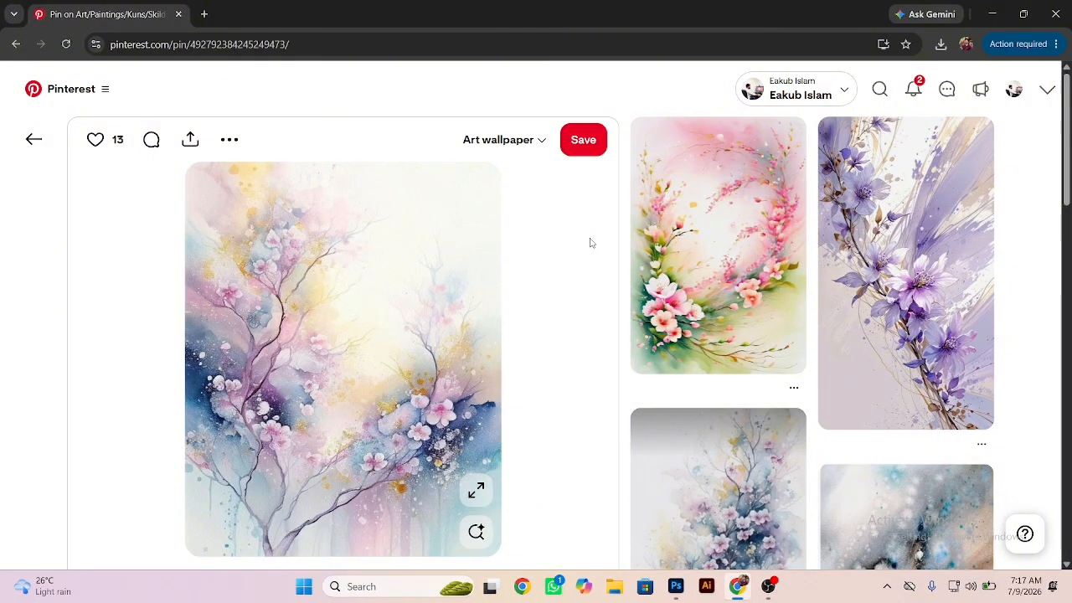
{"action": "scroll", "coordinate": [566, 245], "scroll_direction": "down", "scroll_amount": 5}
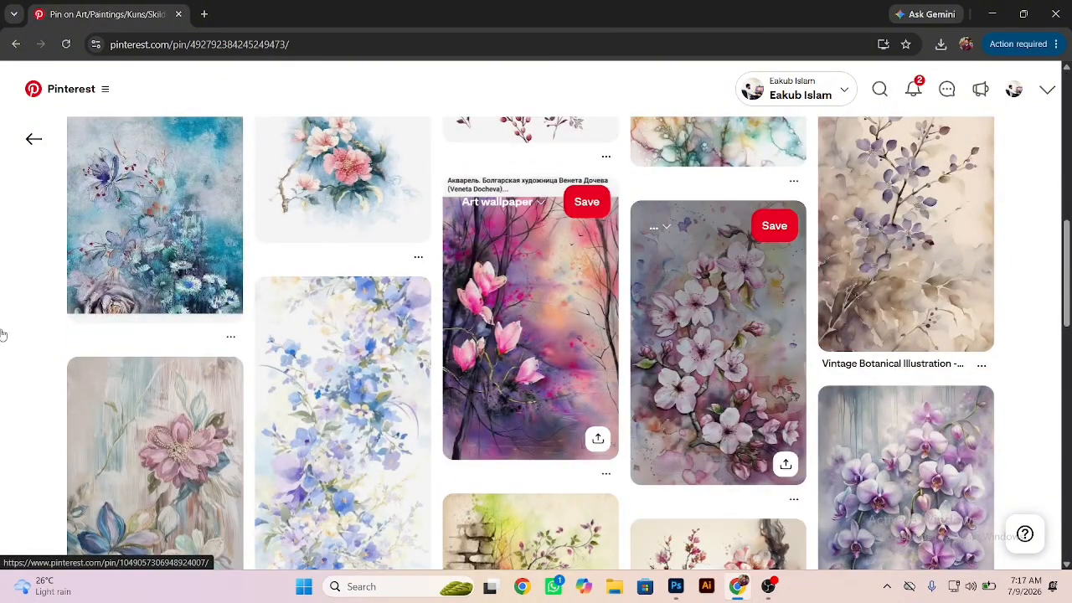
{"action": "scroll", "coordinate": [15, 335], "scroll_direction": "up", "scroll_amount": 5}
{"action": "scroll", "coordinate": [15, 335], "scroll_direction": "up", "scroll_amount": 3}
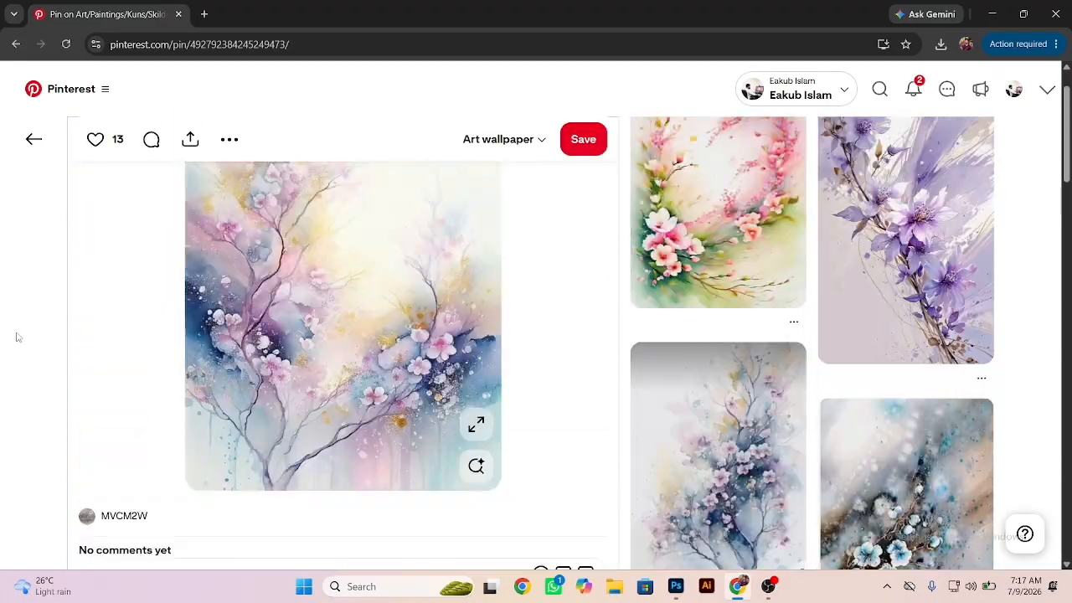
{"action": "scroll", "coordinate": [15, 335], "scroll_direction": "down", "scroll_amount": 10}
{"action": "scroll", "coordinate": [16, 337], "scroll_direction": "down", "scroll_amount": 10}
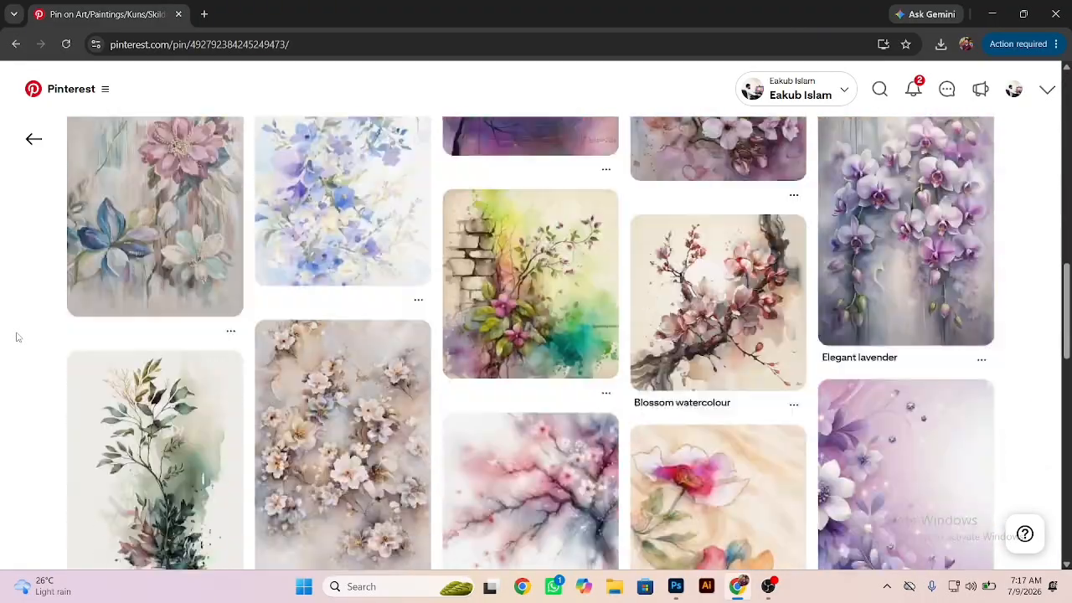
{"action": "scroll", "coordinate": [16, 336], "scroll_direction": "down", "scroll_amount": 4}
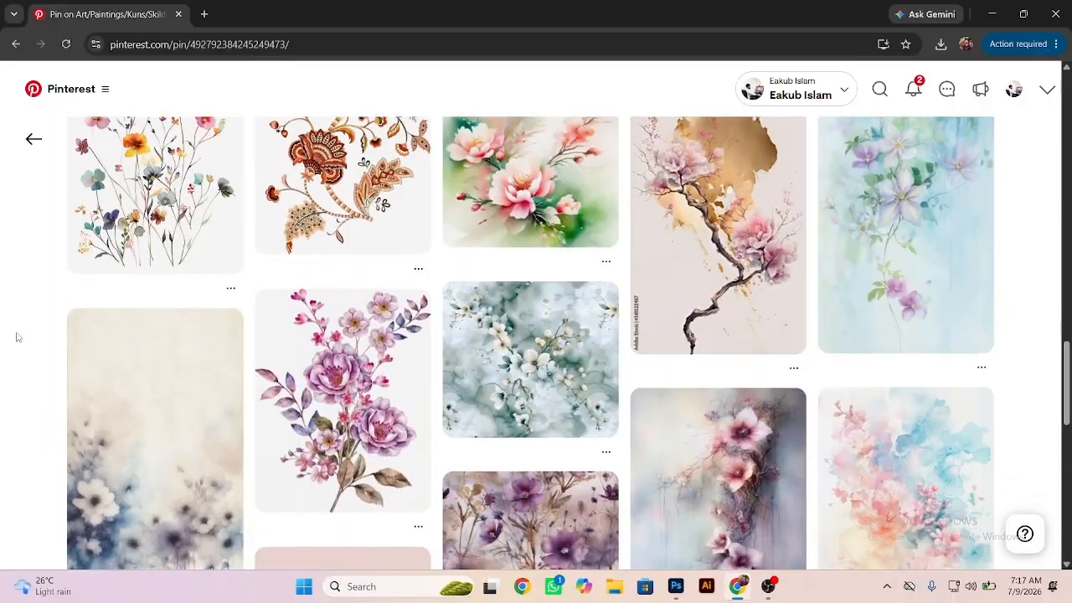
{"action": "scroll", "coordinate": [17, 337], "scroll_direction": "down", "scroll_amount": 7}
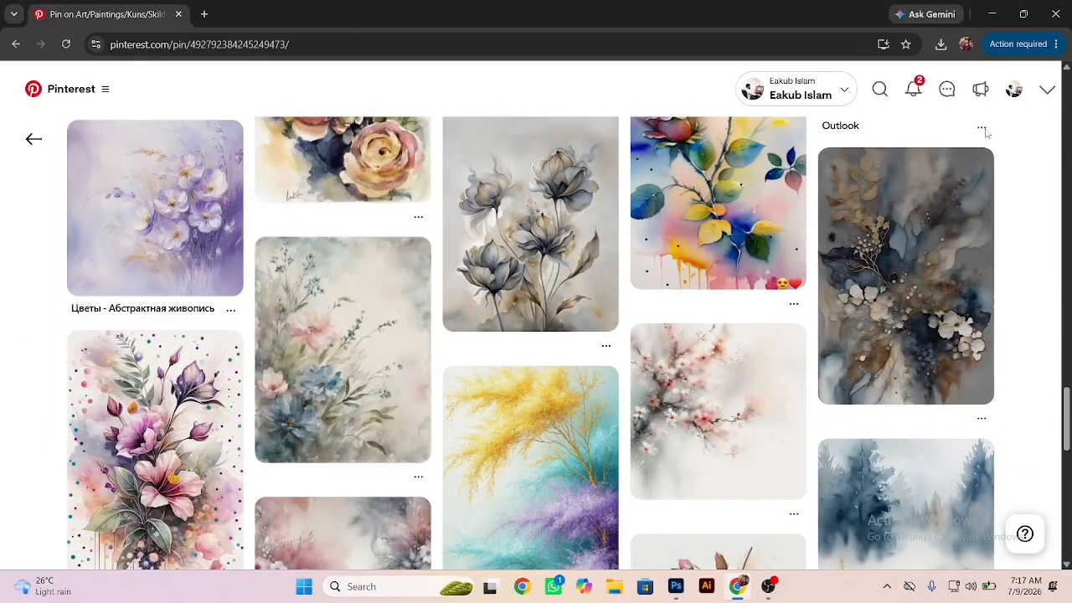
Step: Open the profile's saved All Pins collection and look through its images
{"action": "left_click", "coordinate": [1012, 88]}
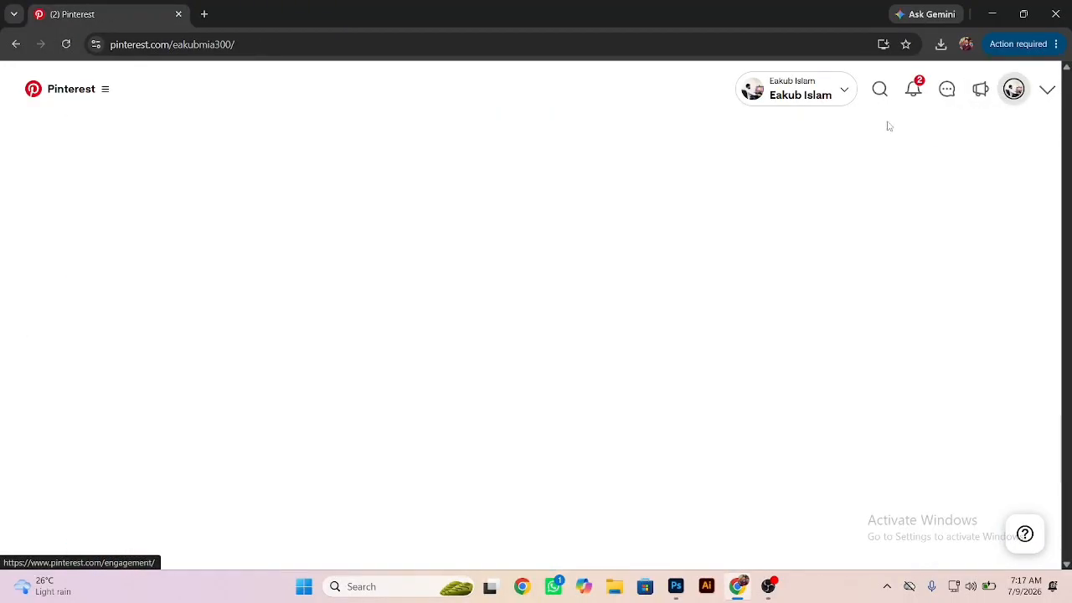
{"action": "left_click", "coordinate": [561, 410]}
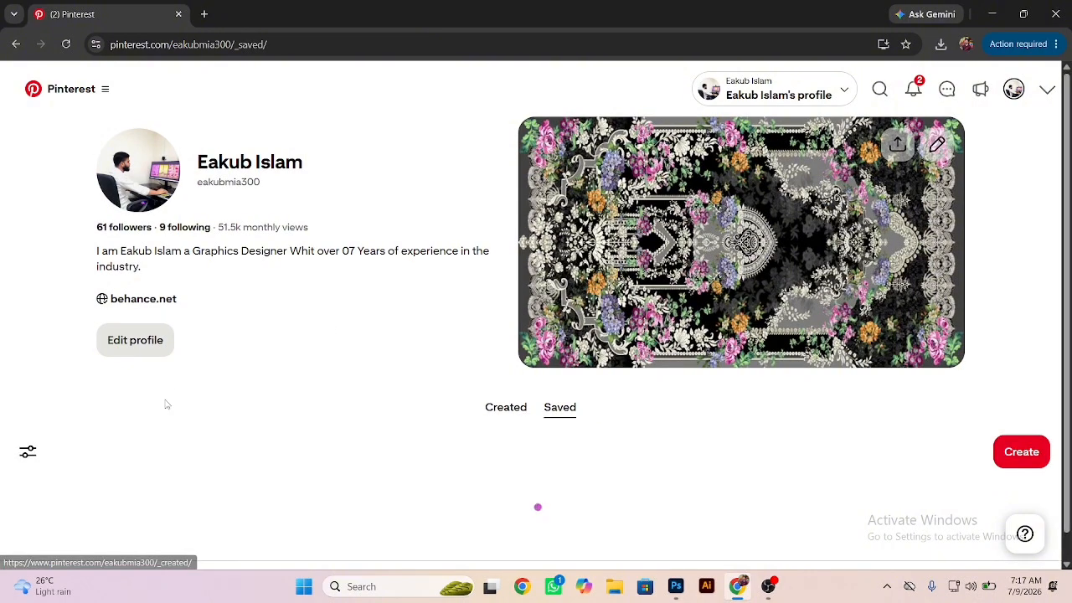
{"action": "left_click", "coordinate": [88, 490]}
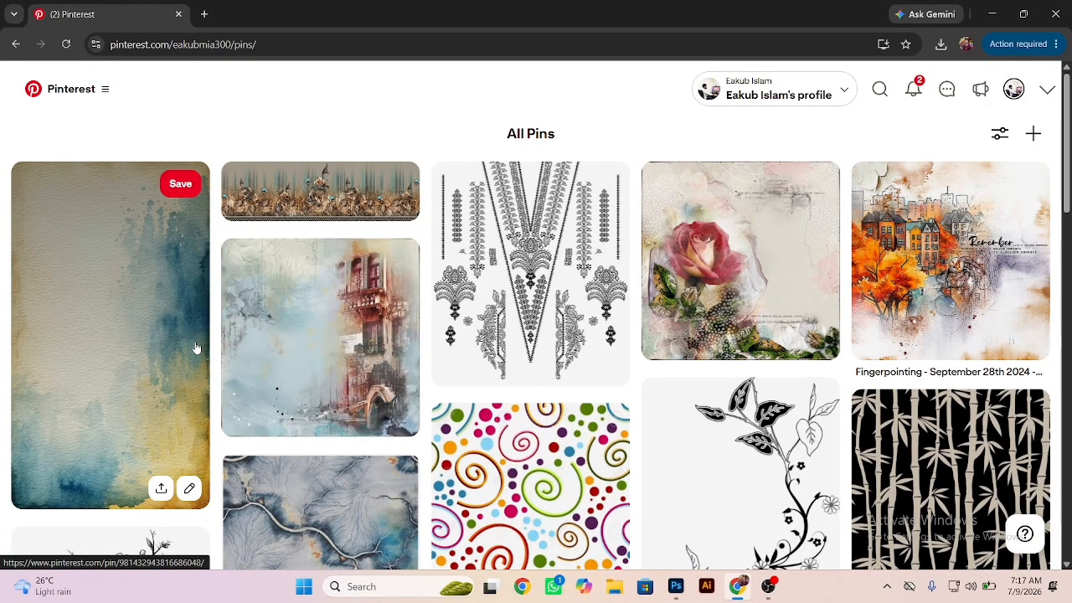
{"action": "scroll", "coordinate": [201, 344], "scroll_direction": "down", "scroll_amount": 3}
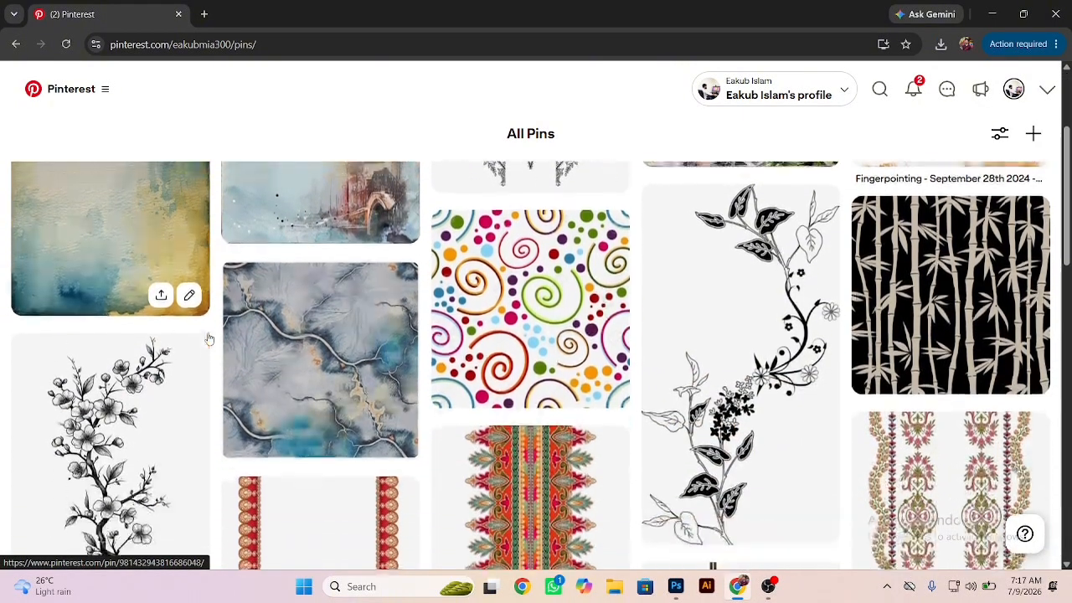
{"action": "scroll", "coordinate": [208, 338], "scroll_direction": "up", "scroll_amount": 3}
Step: Open the saved pale blue collage pin with the red building and examine its related mixed-media artwork
{"action": "left_click", "coordinate": [378, 357]}
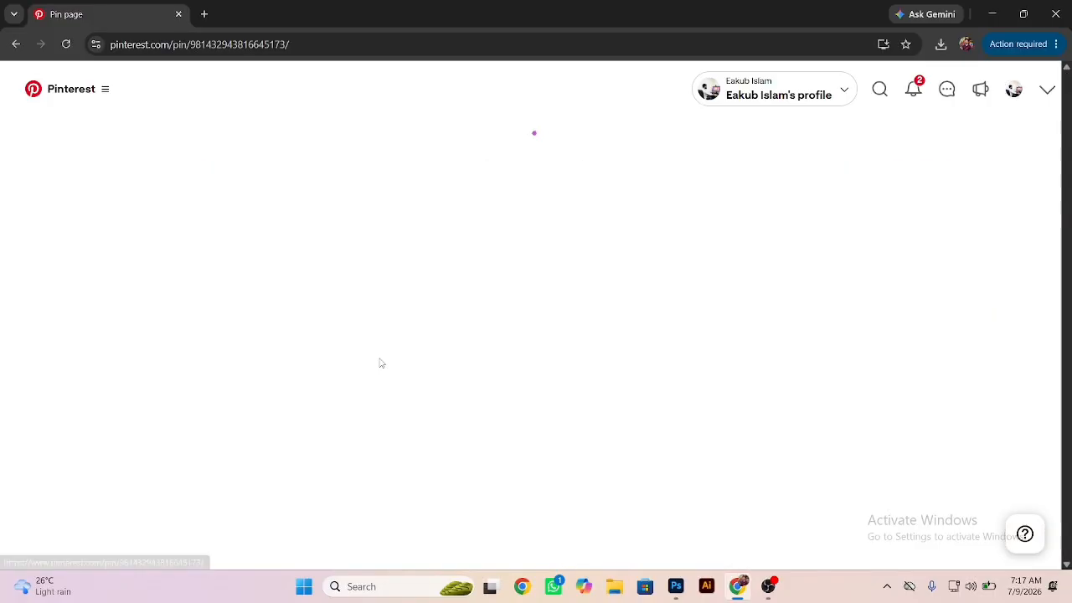
{"action": "scroll", "coordinate": [287, 291], "scroll_direction": "down", "scroll_amount": 1}
{"action": "scroll", "coordinate": [287, 292], "scroll_direction": "down", "scroll_amount": 1}
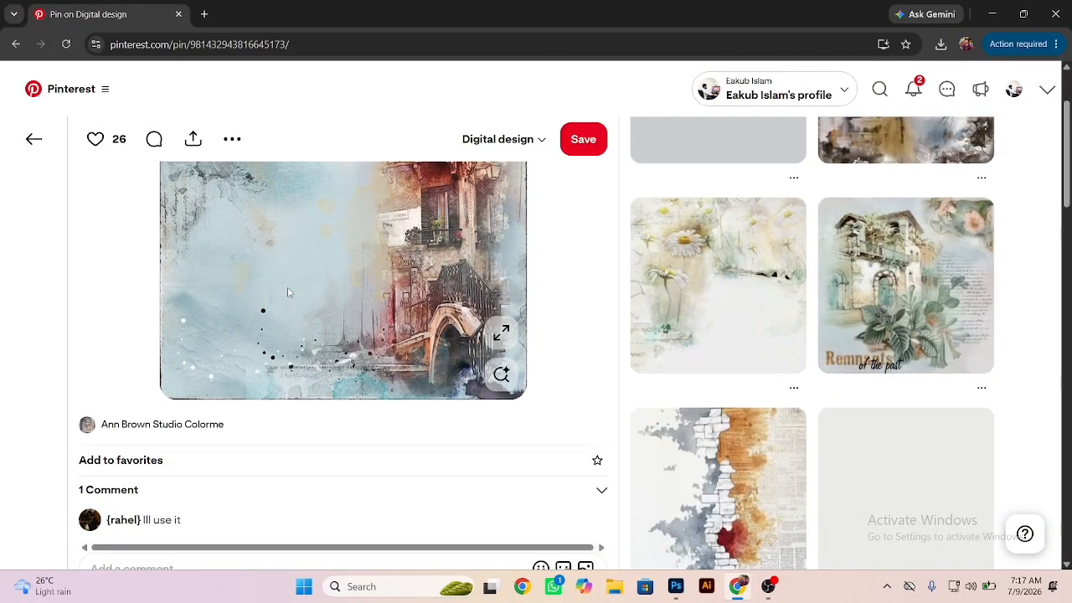
{"action": "scroll", "coordinate": [287, 291], "scroll_direction": "up", "scroll_amount": 2}
{"action": "scroll", "coordinate": [287, 291], "scroll_direction": "down", "scroll_amount": 5}
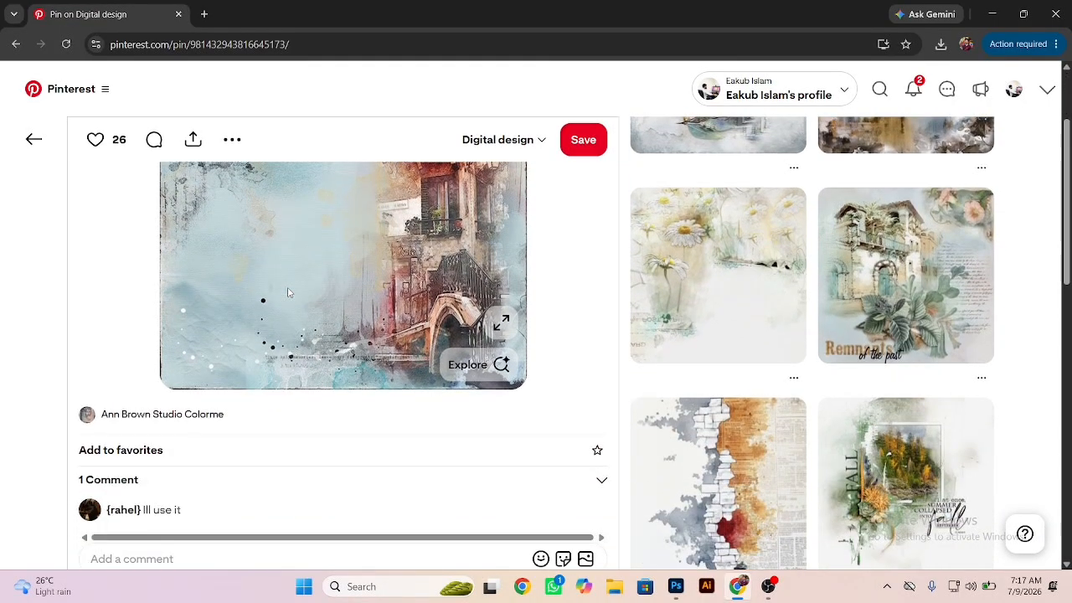
{"action": "scroll", "coordinate": [287, 293], "scroll_direction": "down", "scroll_amount": 3}
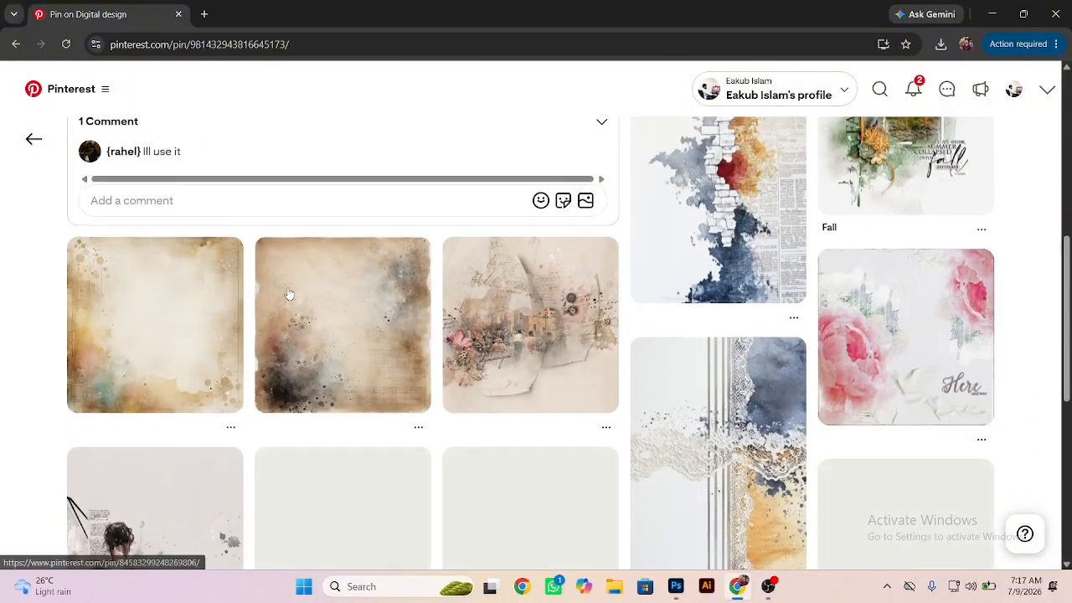
{"action": "scroll", "coordinate": [2, 329], "scroll_direction": "down", "scroll_amount": 3}
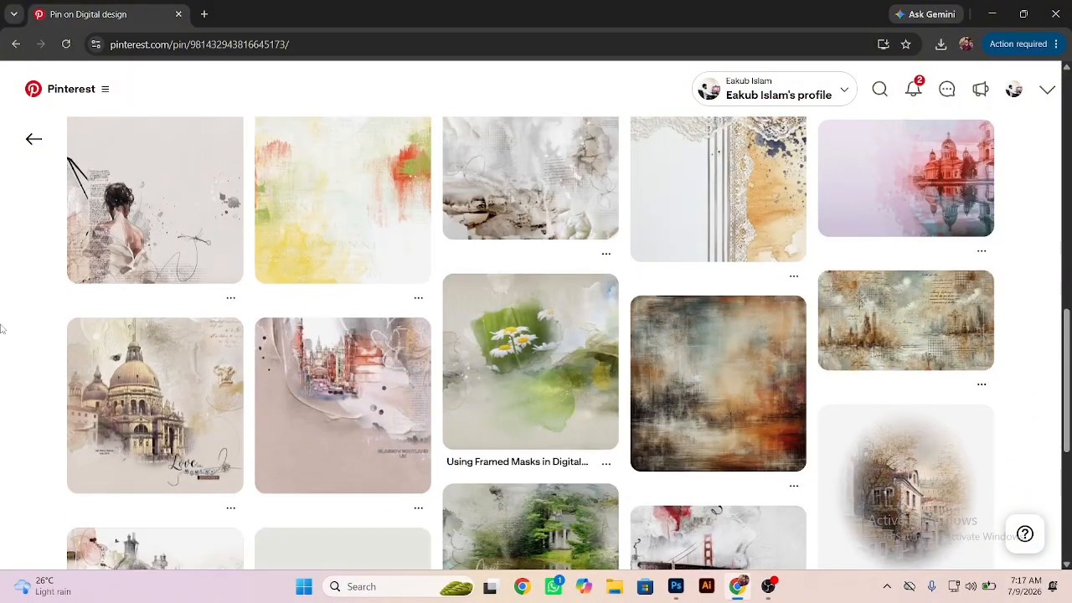
{"action": "scroll", "coordinate": [54, 327], "scroll_direction": "down", "scroll_amount": 1}
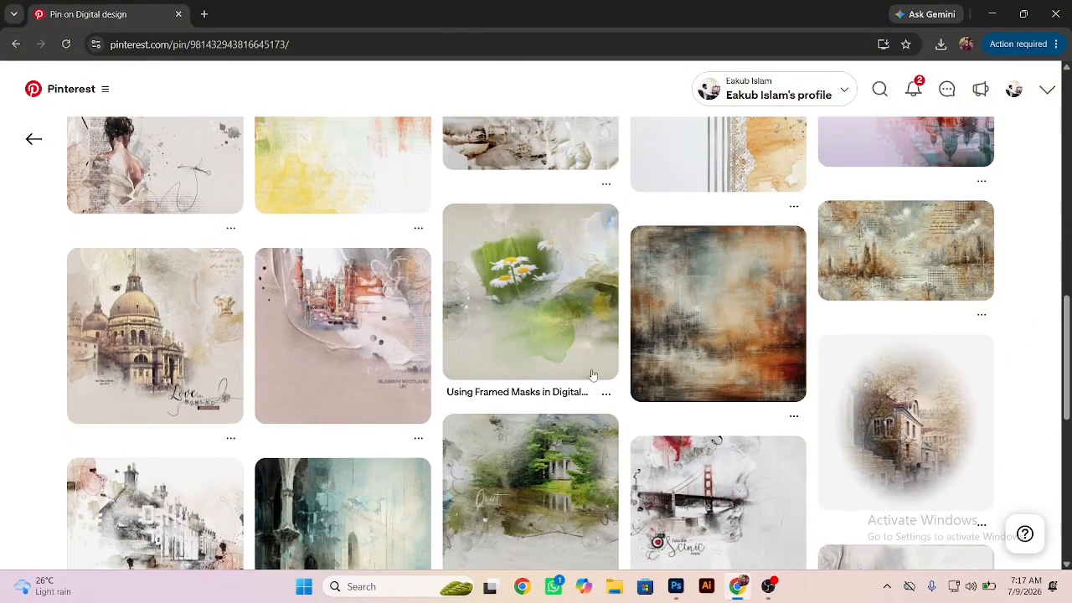
{"action": "scroll", "coordinate": [906, 325], "scroll_direction": "down", "scroll_amount": 1}
{"action": "scroll", "coordinate": [7, 323], "scroll_direction": "down", "scroll_amount": 3}
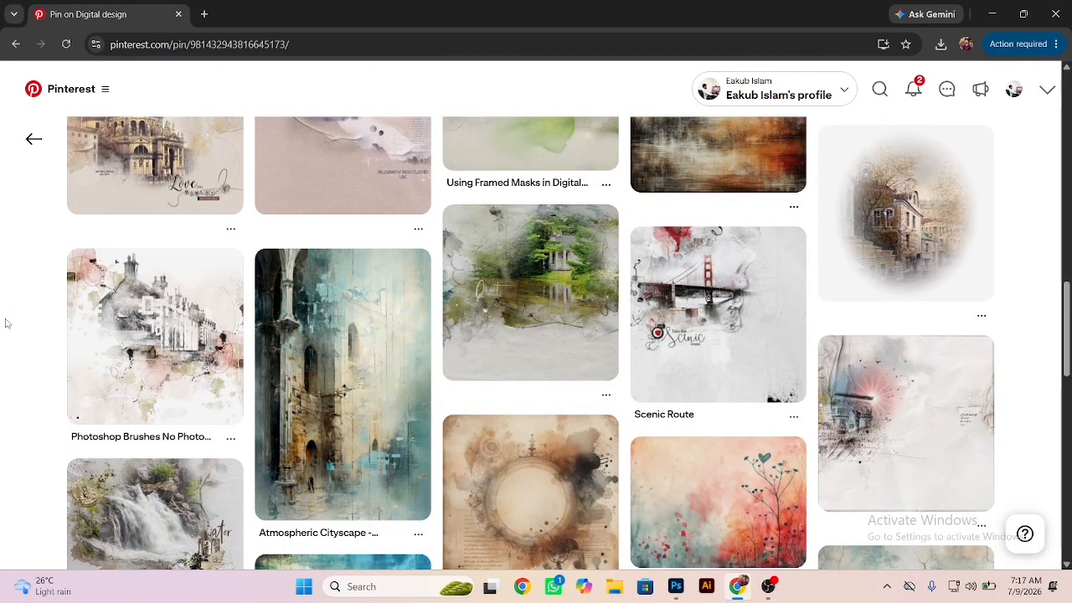
{"action": "scroll", "coordinate": [6, 323], "scroll_direction": "down", "scroll_amount": 2}
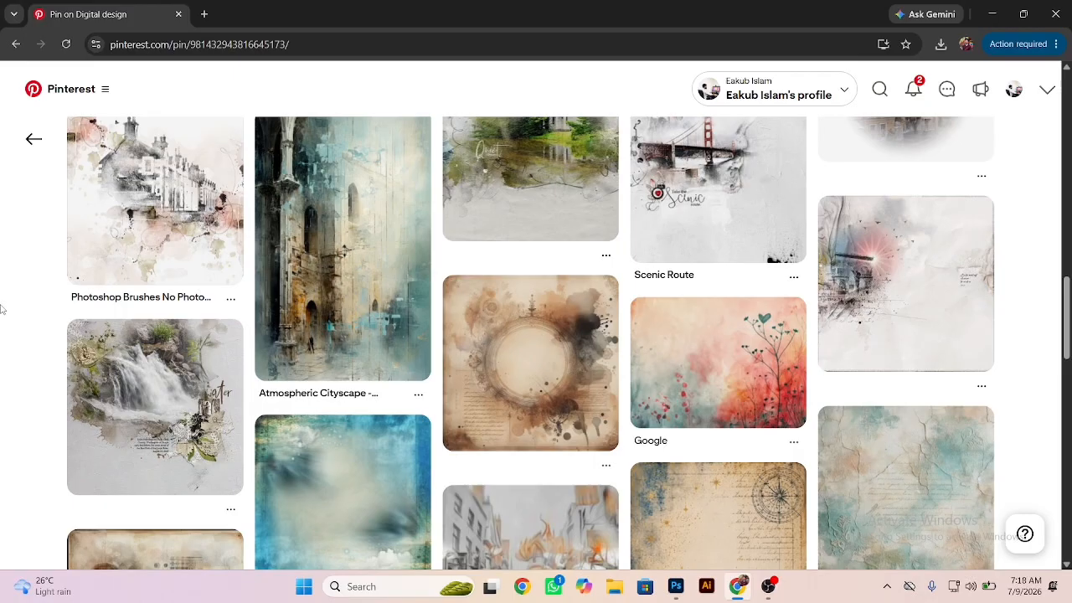
{"action": "scroll", "coordinate": [3, 310], "scroll_direction": "up", "scroll_amount": 2}
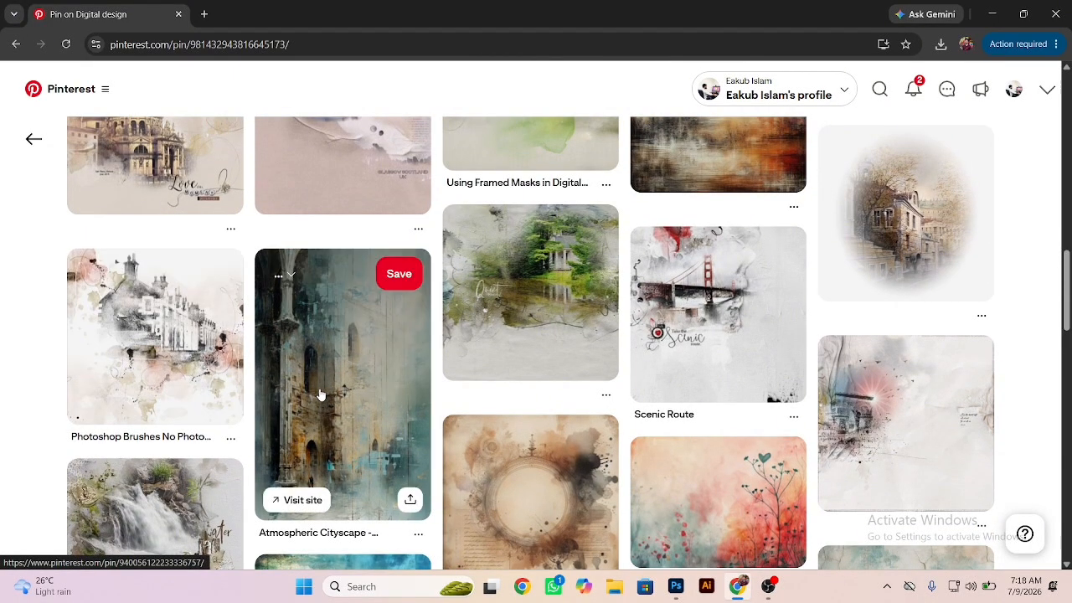
Step: Open the Atmospheric Cityscape pin and, from its related pins, the Seamless Pattern Design abstract painting
{"action": "left_click", "coordinate": [319, 394]}
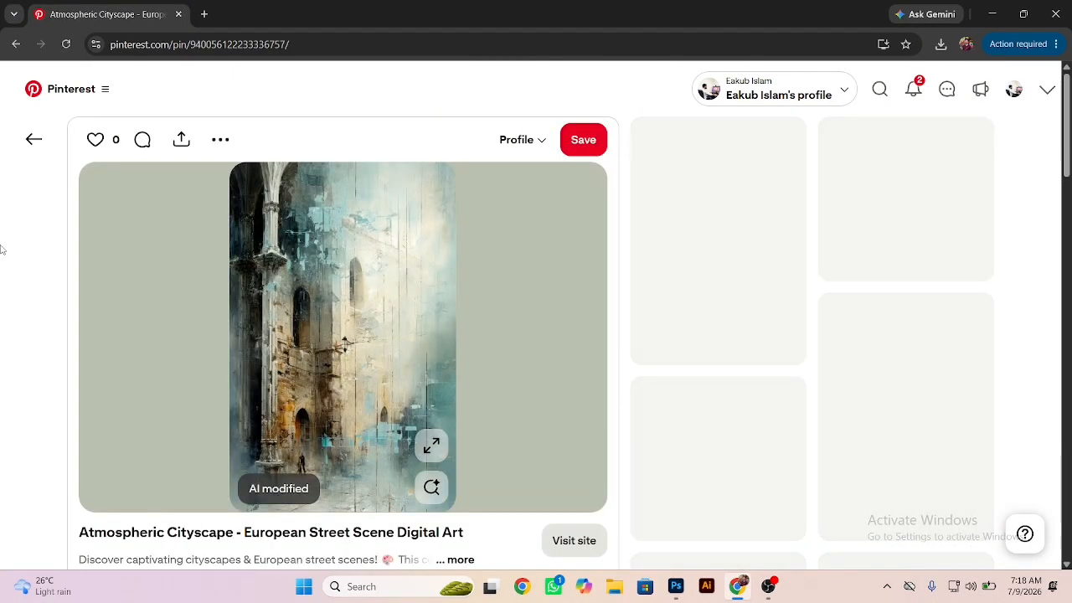
{"action": "mouse_move", "coordinate": [434, 446]}
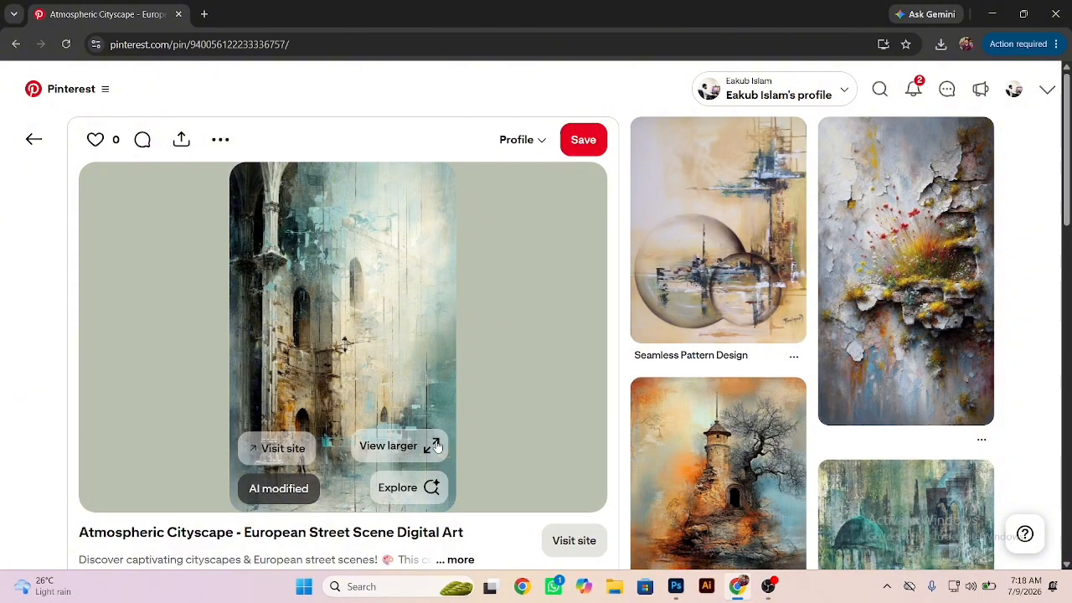
{"action": "left_click", "coordinate": [679, 251]}
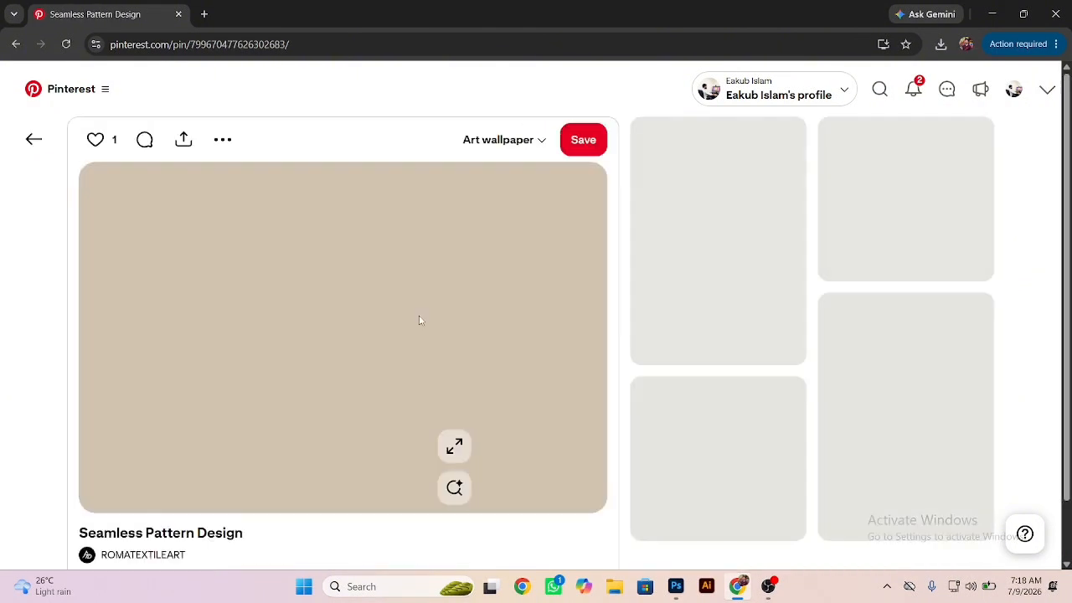
Step: Enlarge the abstract sphere painting and open its image at full size in a new tab
{"action": "left_click", "coordinate": [467, 444]}
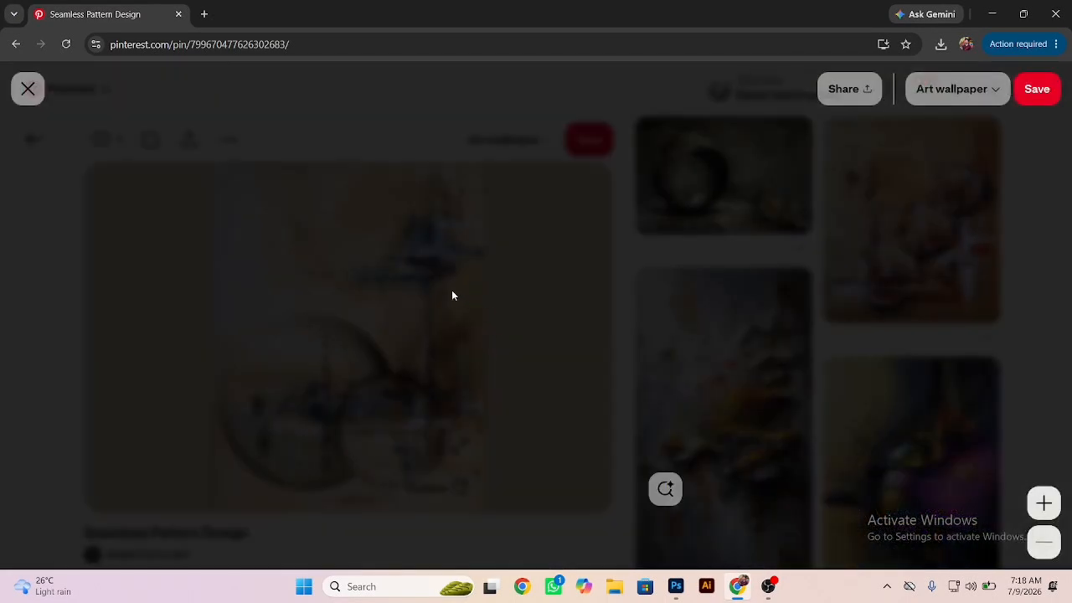
{"action": "right_click", "coordinate": [506, 311]}
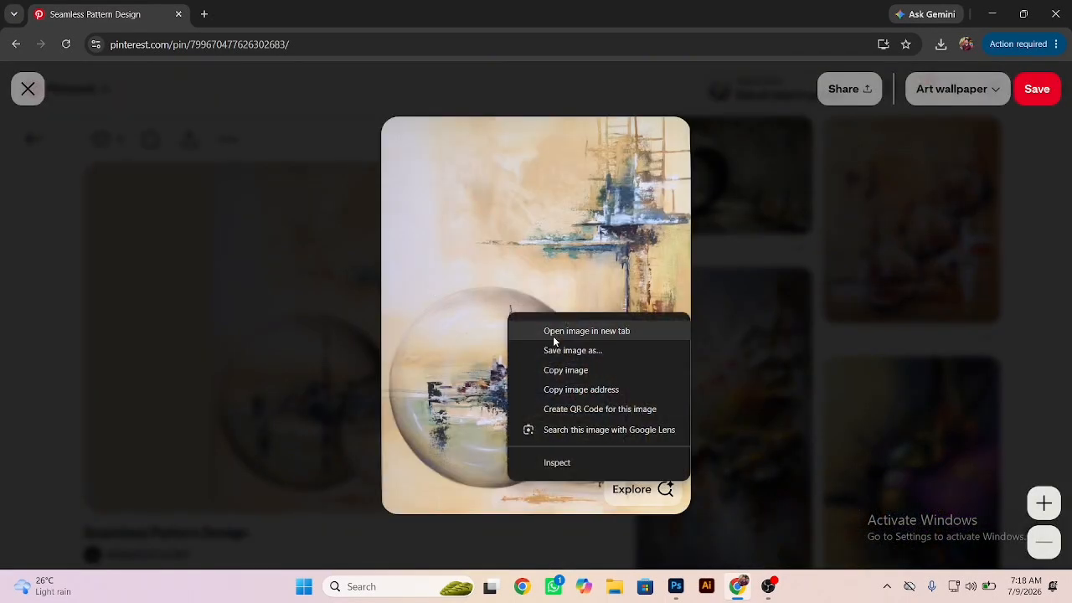
{"action": "left_click", "coordinate": [552, 333]}
{"action": "left_click", "coordinate": [259, 12]}
{"action": "left_click", "coordinate": [508, 323]}
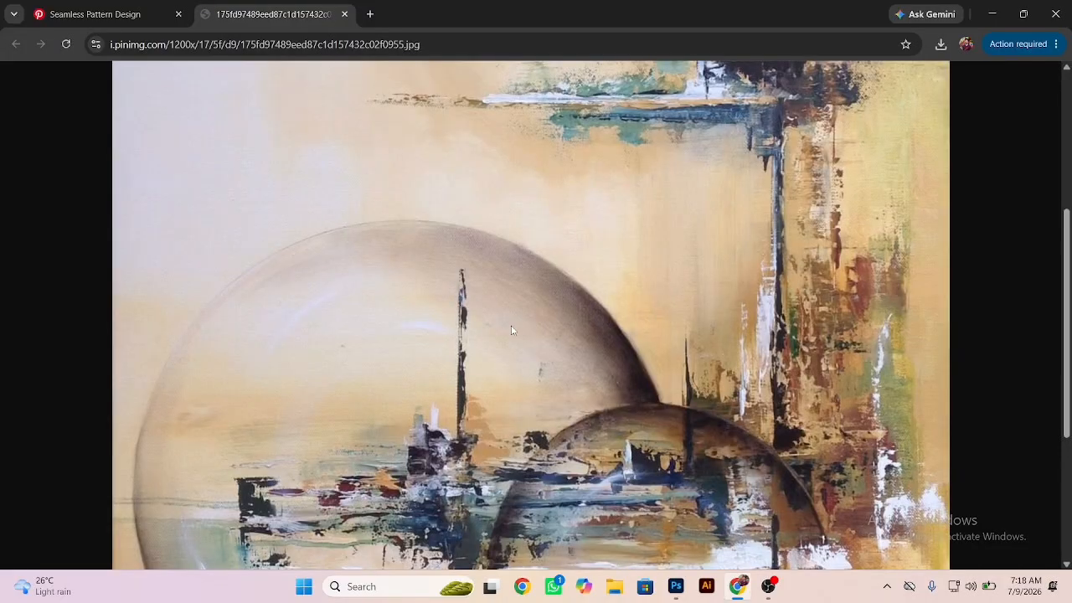
Step: Copy the full-size abstract painting and paste it into the Untitled-1.tif textile design in Photoshop
{"action": "right_click", "coordinate": [507, 323]}
{"action": "left_click", "coordinate": [569, 383]}
{"action": "left_click", "coordinate": [676, 587]}
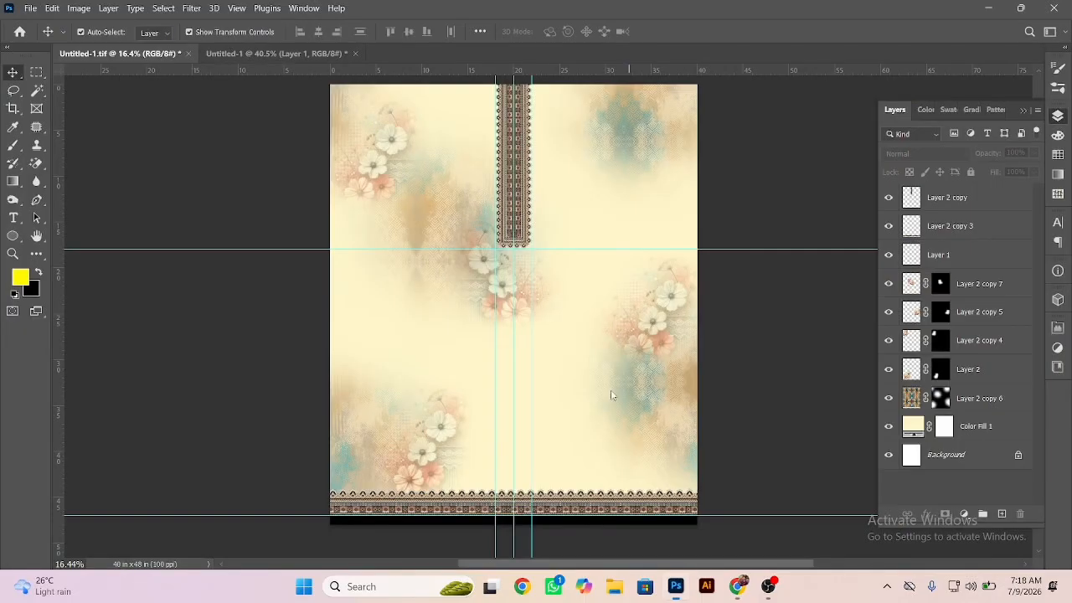
{"action": "key", "text": "ctrl+v"}
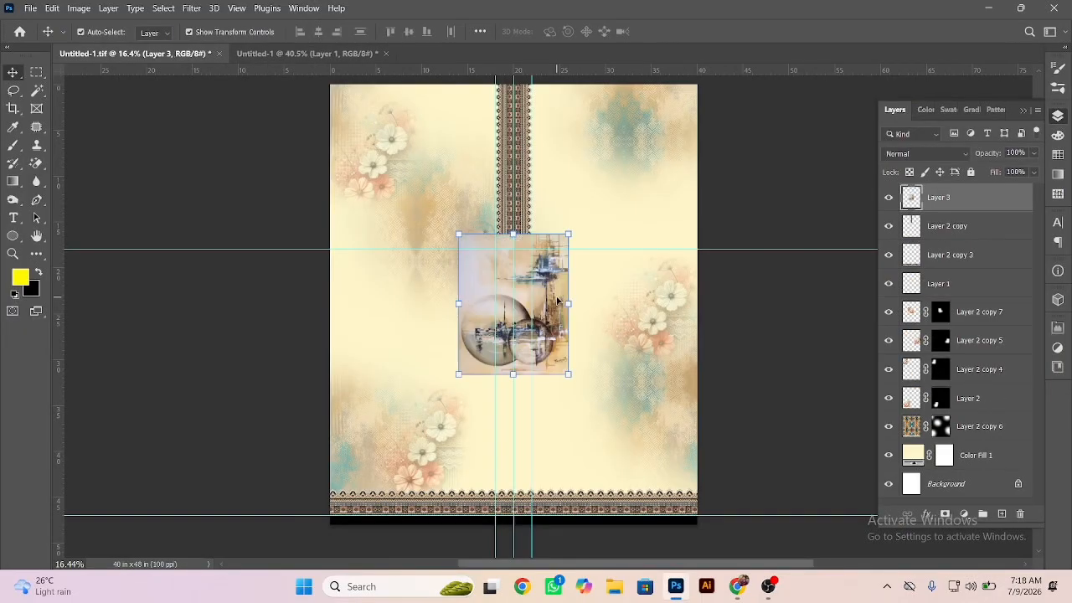
Step: Move the abstract sphere painting to the canvas's left side below the upper texture patch and hide it with a black layer mask
{"action": "left_click_drag", "start_coordinate": [549, 310], "coordinate": [424, 357]}
{"action": "scroll", "coordinate": [415, 389], "scroll_direction": "up", "scroll_amount": 2}
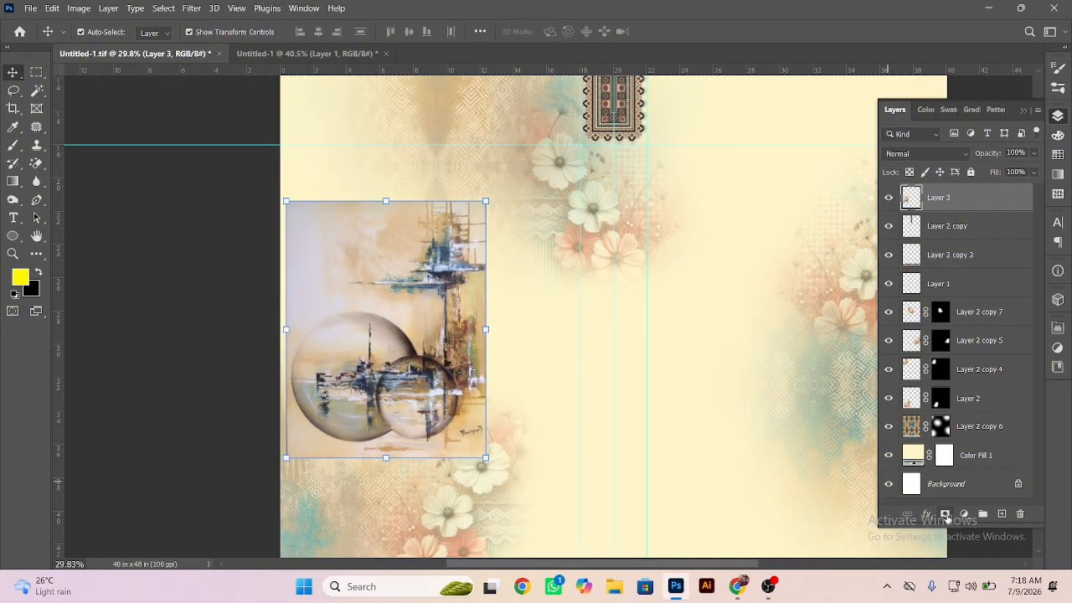
{"action": "left_click", "coordinate": [945, 514], "text": "alt"}
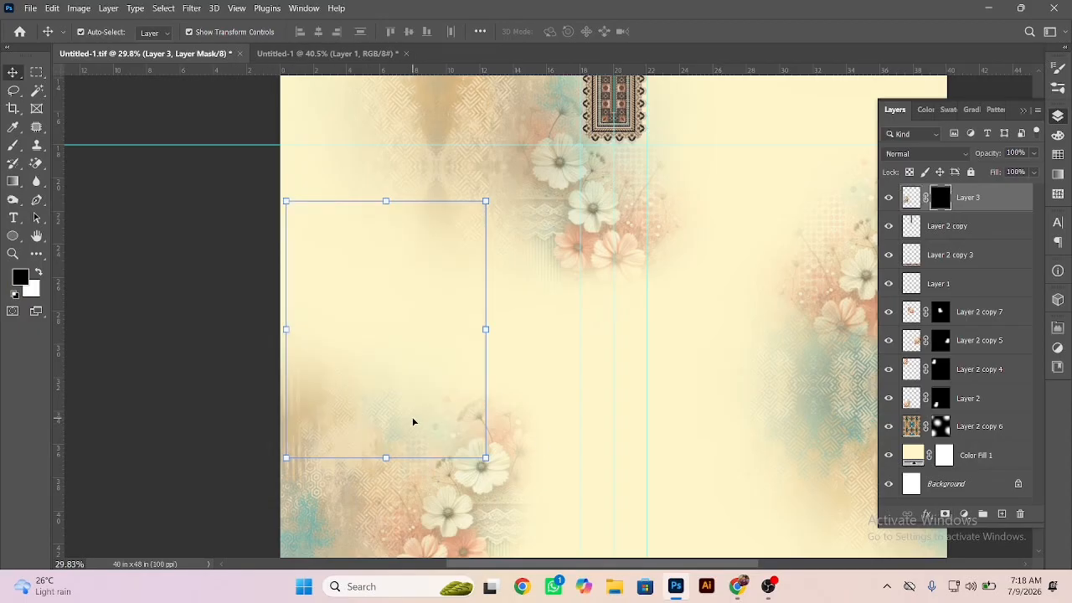
Step: Paint the mask white with a soft brush to reveal the spheres and skyline, and paint black over the painting's hard edges to fade them
{"action": "key", "text": "b"}
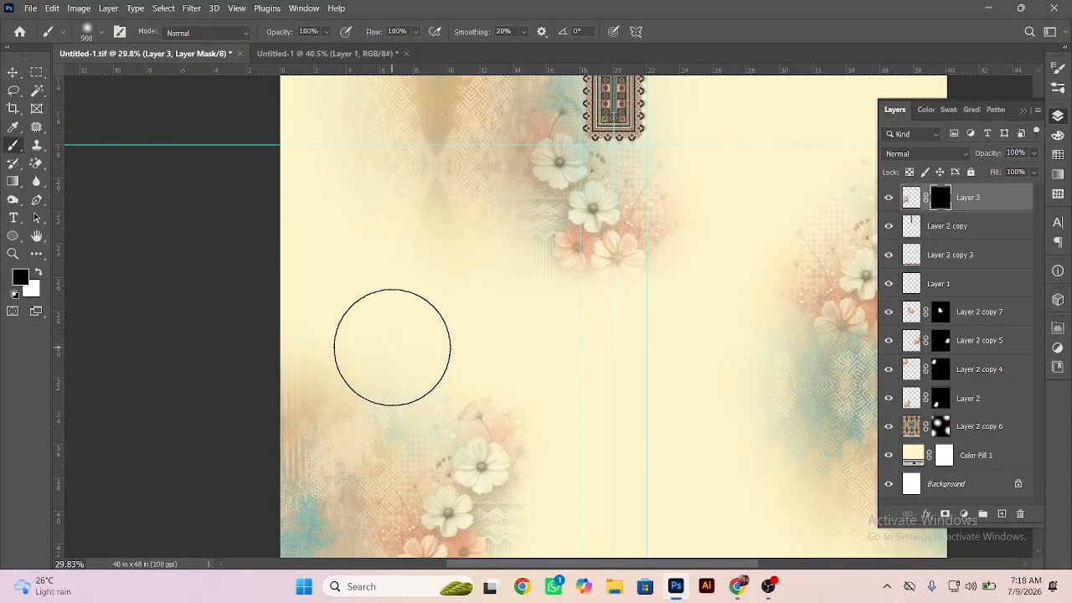
{"action": "key", "text": "x"}
{"action": "mouse_move", "coordinate": [392, 347]}
{"action": "left_mouse_down"}
{"action": "mouse_move", "coordinate": [409, 224]}
{"action": "mouse_move", "coordinate": [368, 274]}
{"action": "mouse_move", "coordinate": [435, 323]}
{"action": "mouse_move", "coordinate": [431, 385]}
{"action": "left_mouse_up"}
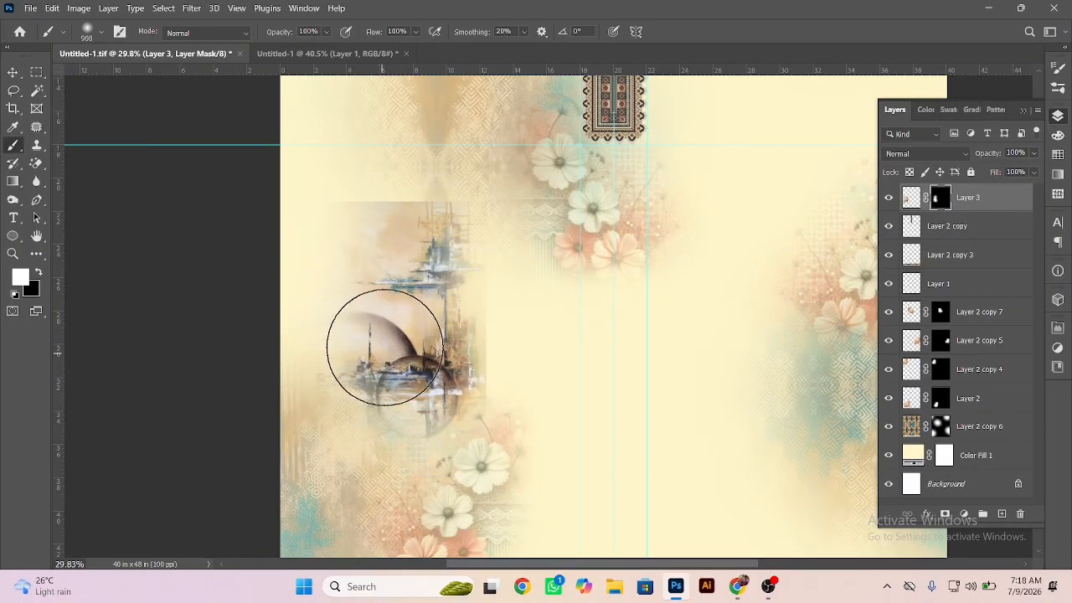
{"action": "key", "text": "x"}
{"action": "mouse_move", "coordinate": [383, 311]}
{"action": "left_mouse_down"}
{"action": "mouse_move", "coordinate": [298, 320]}
{"action": "mouse_move", "coordinate": [285, 238]}
{"action": "mouse_move", "coordinate": [341, 190]}
{"action": "mouse_move", "coordinate": [461, 177]}
{"action": "mouse_move", "coordinate": [512, 291]}
{"action": "mouse_move", "coordinate": [520, 392]}
{"action": "mouse_move", "coordinate": [491, 483]}
{"action": "left_mouse_up"}
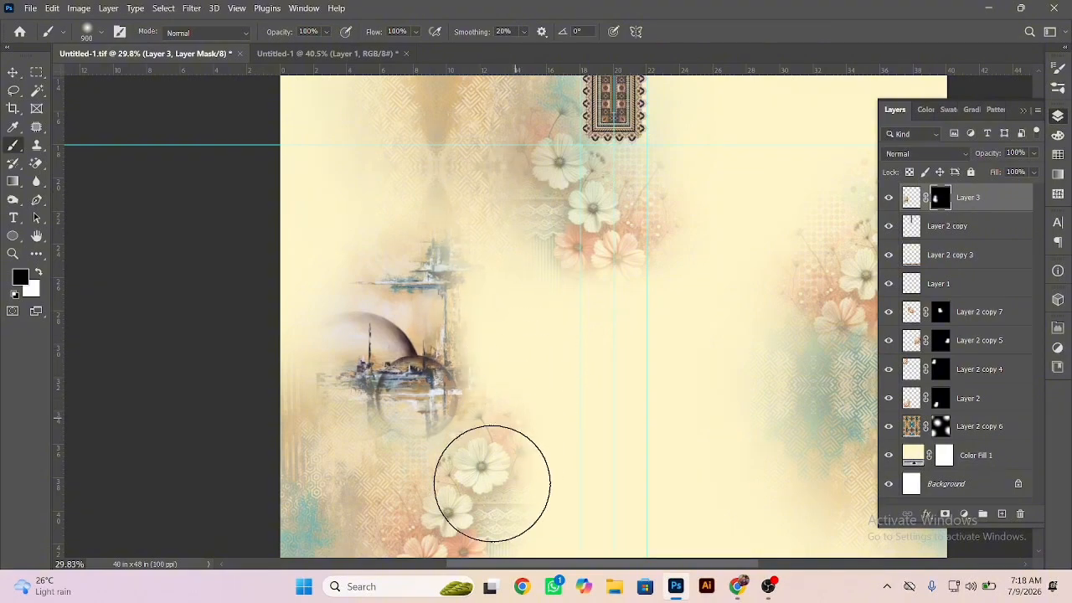
Step: Duplicate the faded sphere artwork to the lower right, beside the vertical border's lower end, at the top beside the border, and at the upper right edge
{"action": "left_click", "coordinate": [13, 75]}
{"action": "left_click_drag", "start_coordinate": [417, 367], "coordinate": [482, 182]}
{"action": "scroll", "coordinate": [362, 333], "scroll_direction": "down", "scroll_amount": 3}
{"action": "left_click_drag", "start_coordinate": [484, 227], "coordinate": [465, 140]}
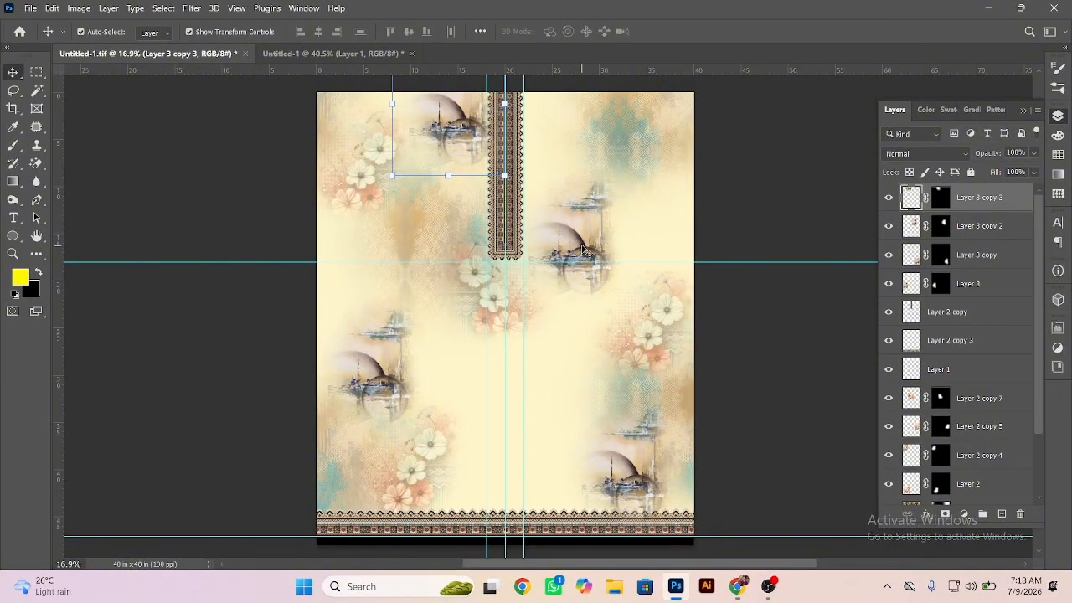
{"action": "left_click_drag", "start_coordinate": [590, 247], "coordinate": [682, 131]}
{"action": "left_click_drag", "start_coordinate": [549, 228], "coordinate": [534, 229]}
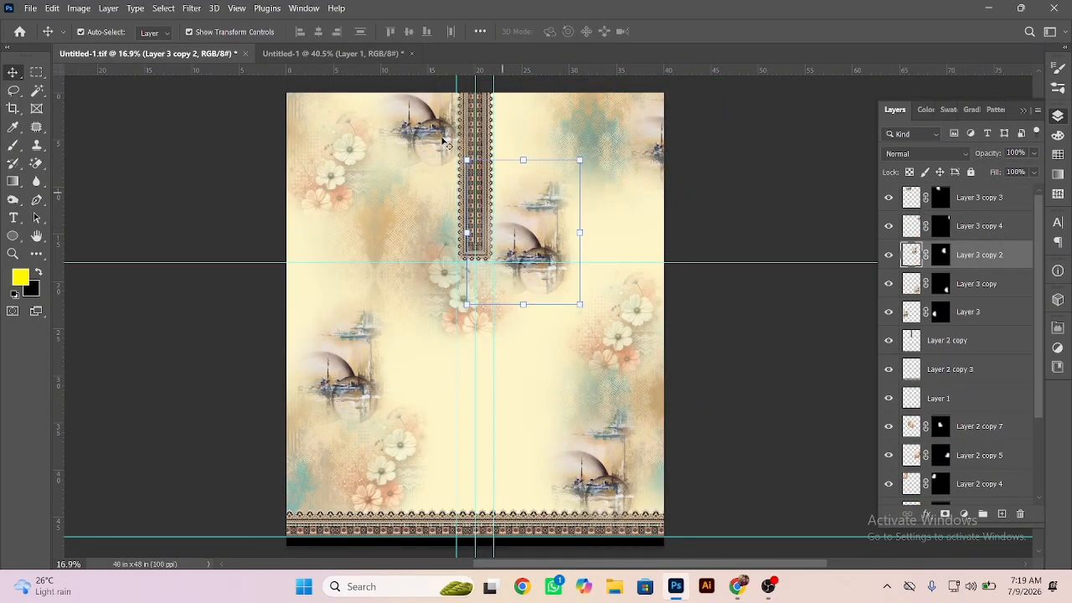
Step: Select all five sphere artwork layers, set their opacity to 50%, and deselect them
{"action": "left_click", "coordinate": [444, 143], "text": "shift"}
{"action": "left_click", "coordinate": [661, 149], "text": "shift"}
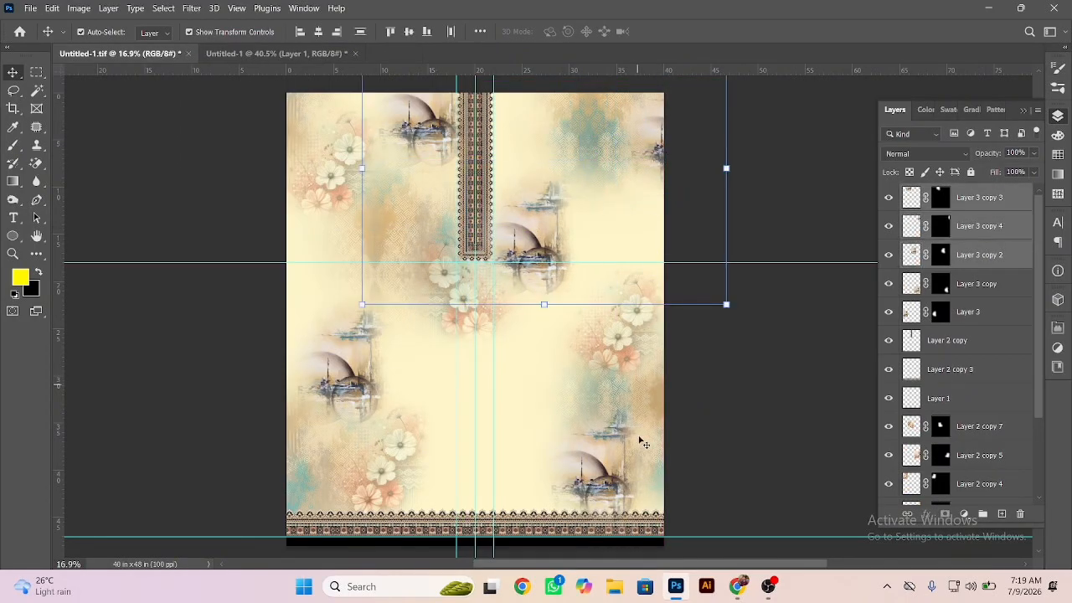
{"action": "left_click", "coordinate": [601, 490], "text": "shift"}
{"action": "left_click", "coordinate": [327, 371], "text": "shift"}
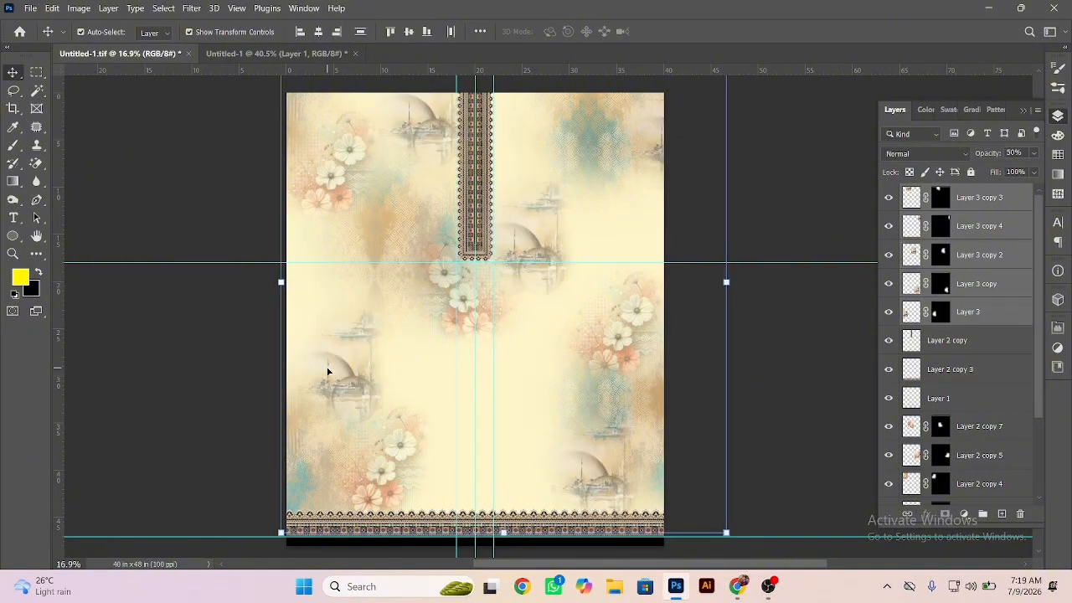
{"action": "left_click", "coordinate": [201, 403]}
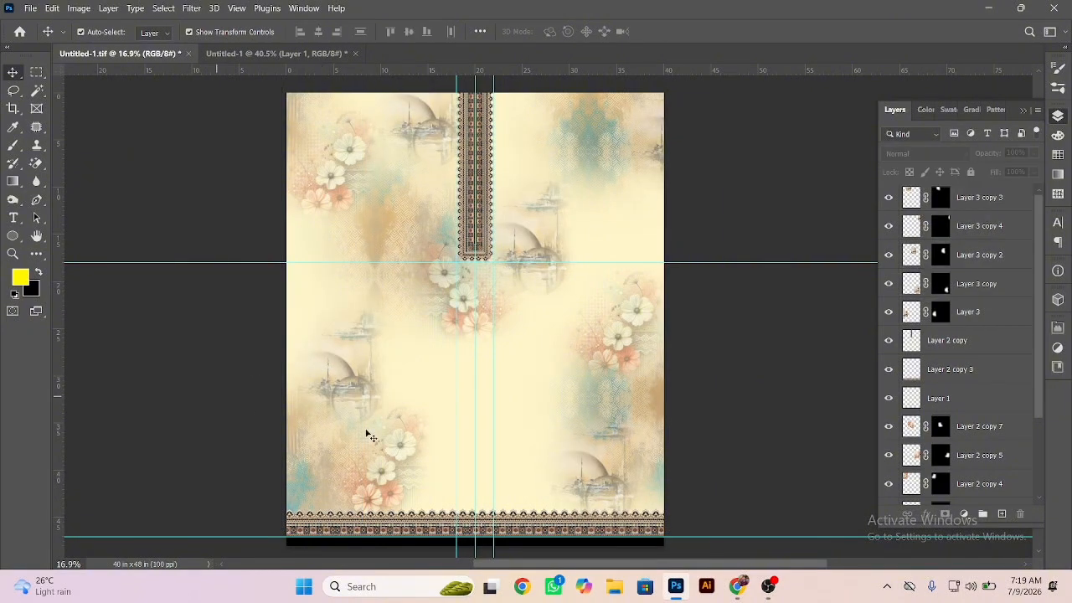
Step: Switch to Chrome, close the full-size image tab, and open All Pins among the Pinterest profile's saved boards
{"action": "mouse_move", "coordinate": [777, 591]}
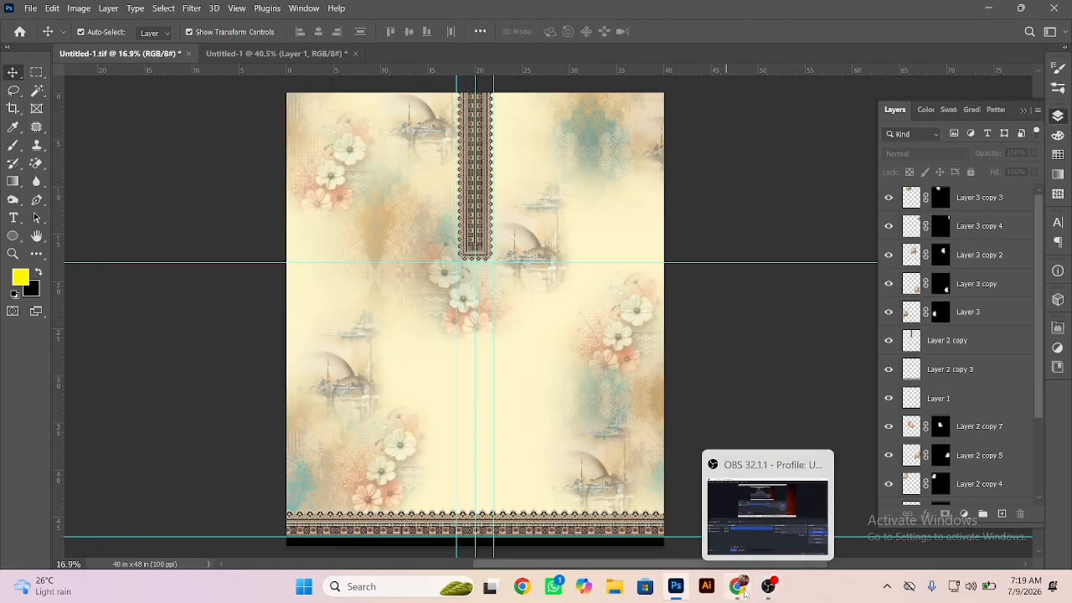
{"action": "left_click", "coordinate": [740, 588]}
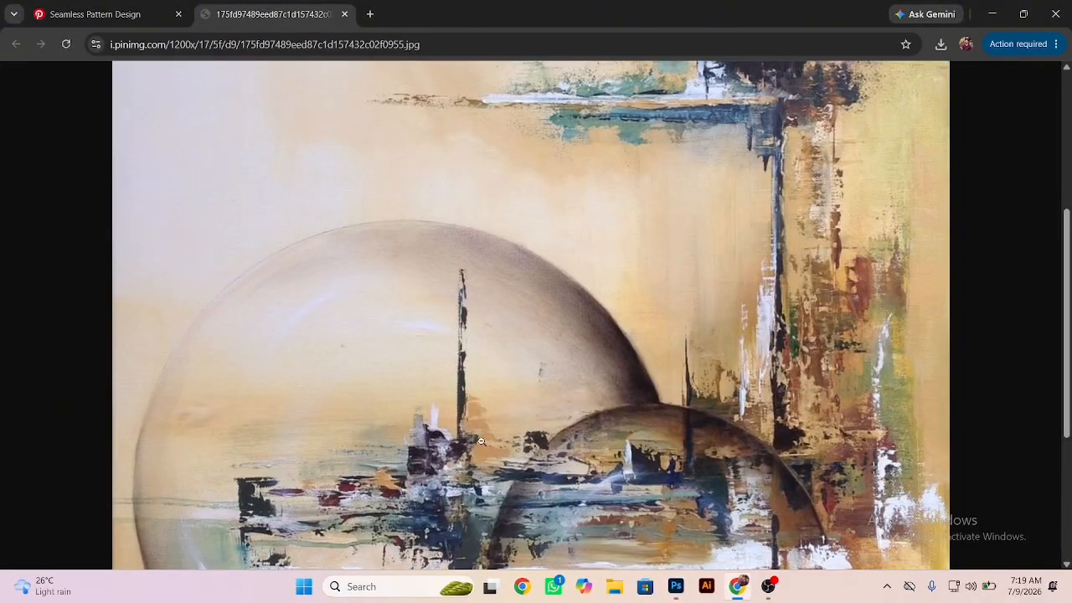
{"action": "left_click", "coordinate": [344, 14]}
{"action": "left_click", "coordinate": [290, 200]}
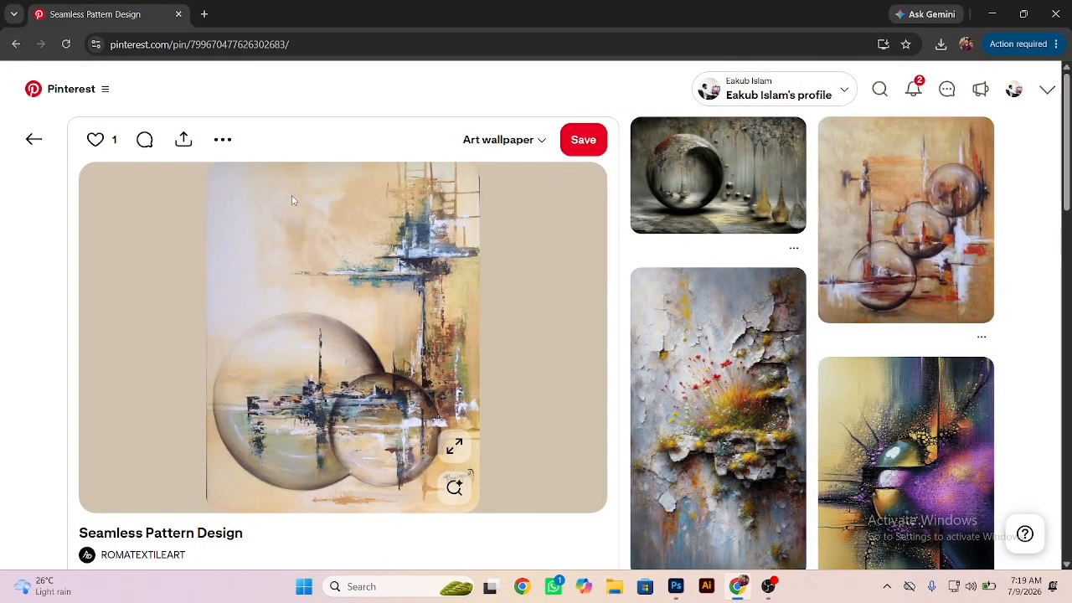
{"action": "left_click", "coordinate": [1014, 90]}
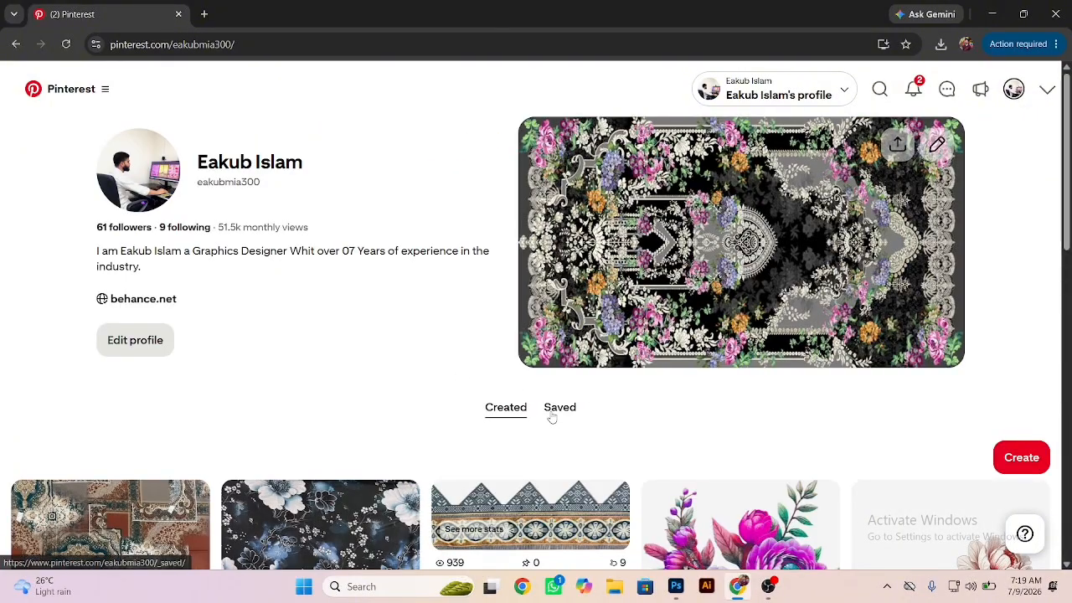
{"action": "scroll", "coordinate": [294, 301], "scroll_direction": "down", "scroll_amount": 4}
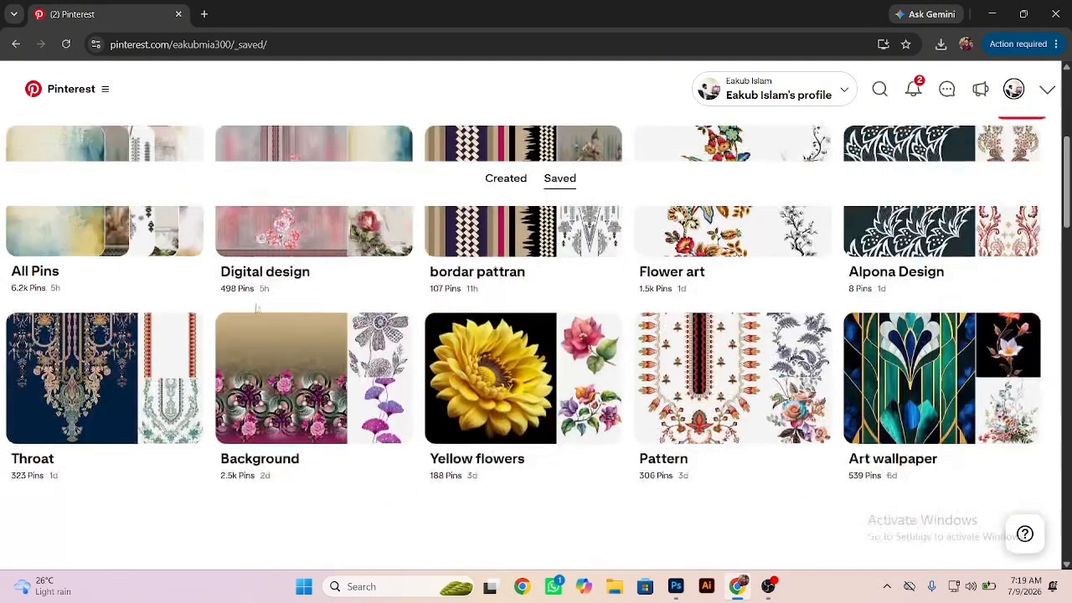
{"action": "left_click", "coordinate": [124, 231]}
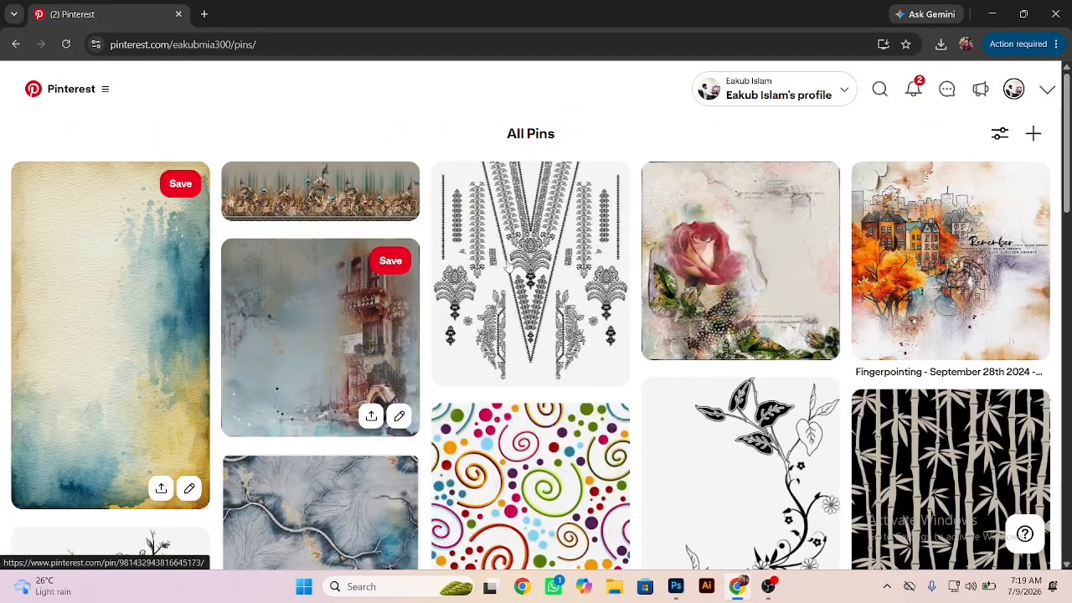
Step: Look through the saved pins in All Pins for a floral motif suited to the textile design
{"action": "scroll", "coordinate": [833, 310], "scroll_direction": "down", "scroll_amount": 4}
{"action": "scroll", "coordinate": [833, 309], "scroll_direction": "down", "scroll_amount": 10}
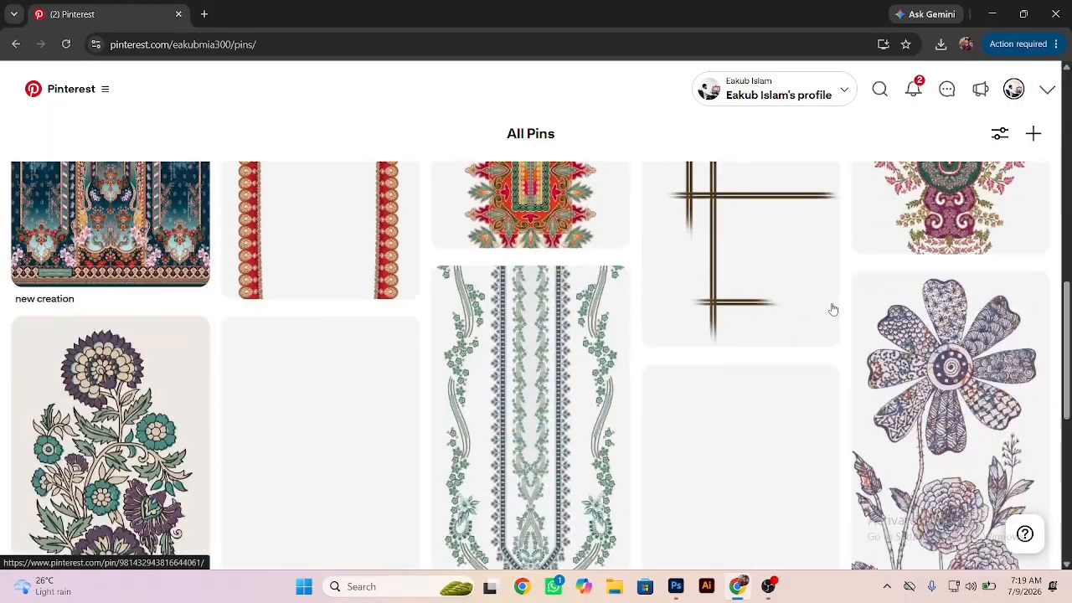
{"action": "scroll", "coordinate": [833, 310], "scroll_direction": "down", "scroll_amount": 10}
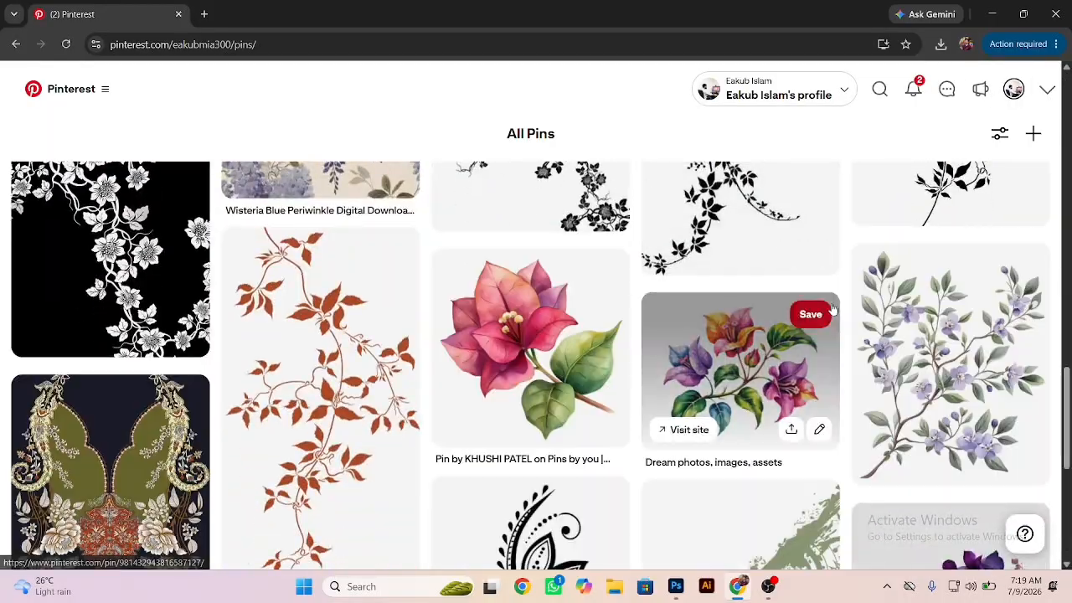
{"action": "scroll", "coordinate": [833, 310], "scroll_direction": "down", "scroll_amount": 2}
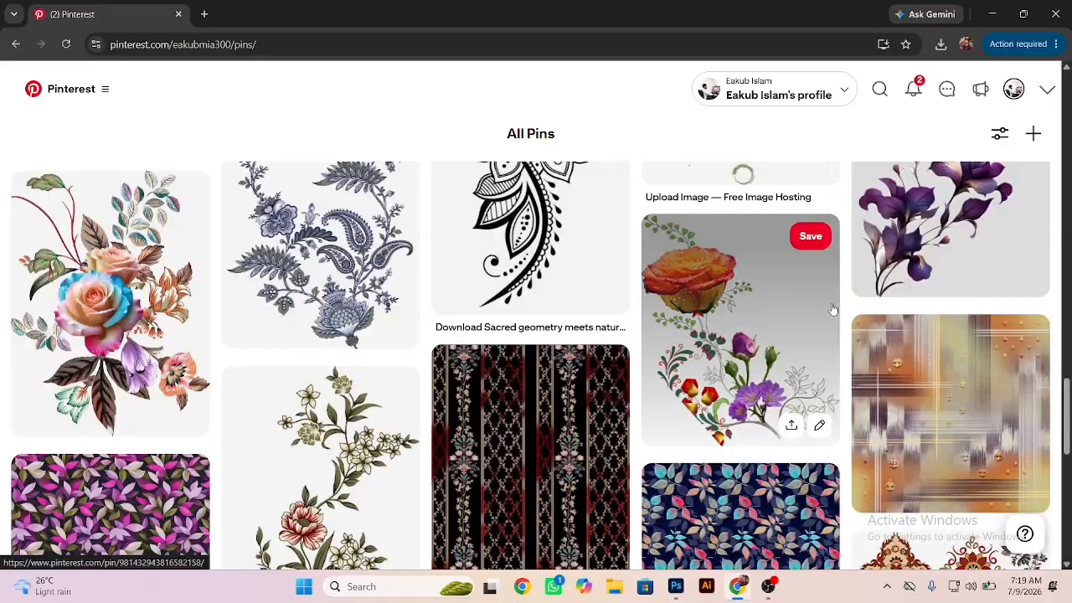
{"action": "scroll", "coordinate": [833, 310], "scroll_direction": "down", "scroll_amount": 8}
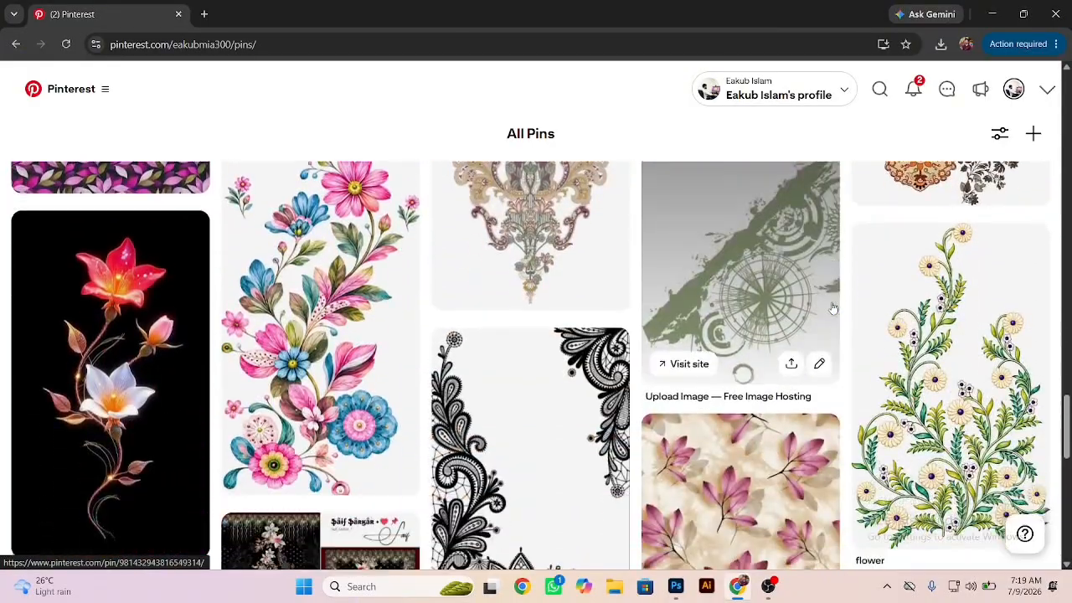
{"action": "scroll", "coordinate": [833, 309], "scroll_direction": "down", "scroll_amount": 10}
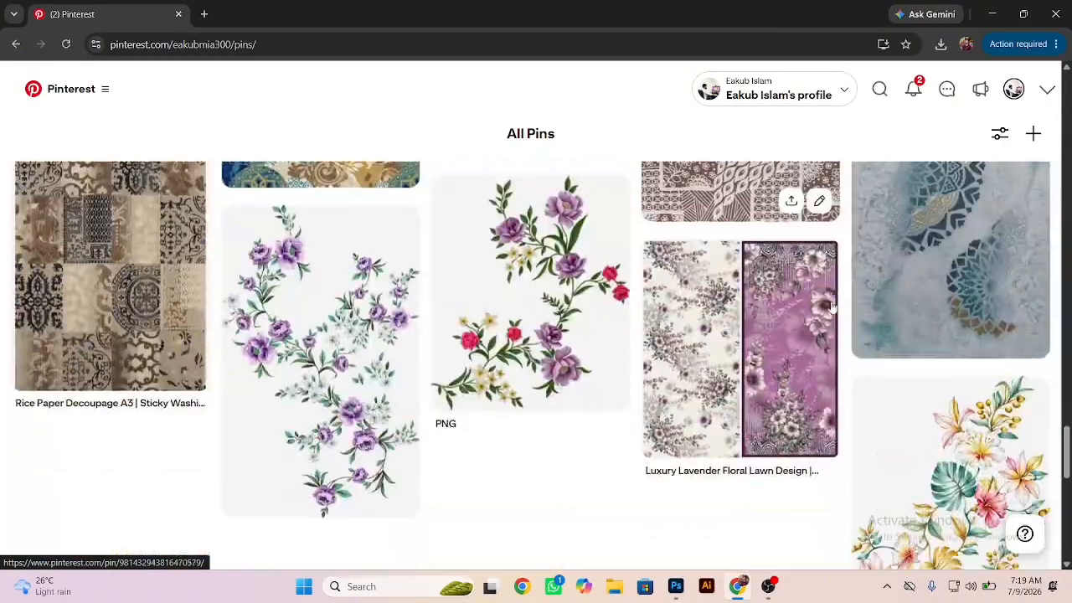
{"action": "scroll", "coordinate": [831, 307], "scroll_direction": "down", "scroll_amount": 2}
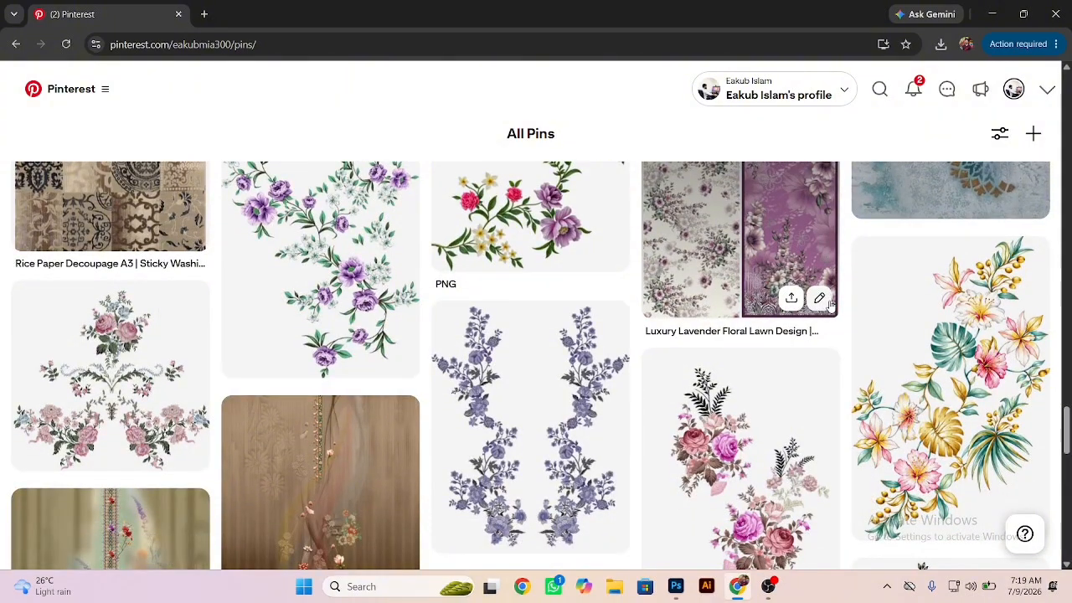
{"action": "scroll", "coordinate": [829, 307], "scroll_direction": "down", "scroll_amount": 8}
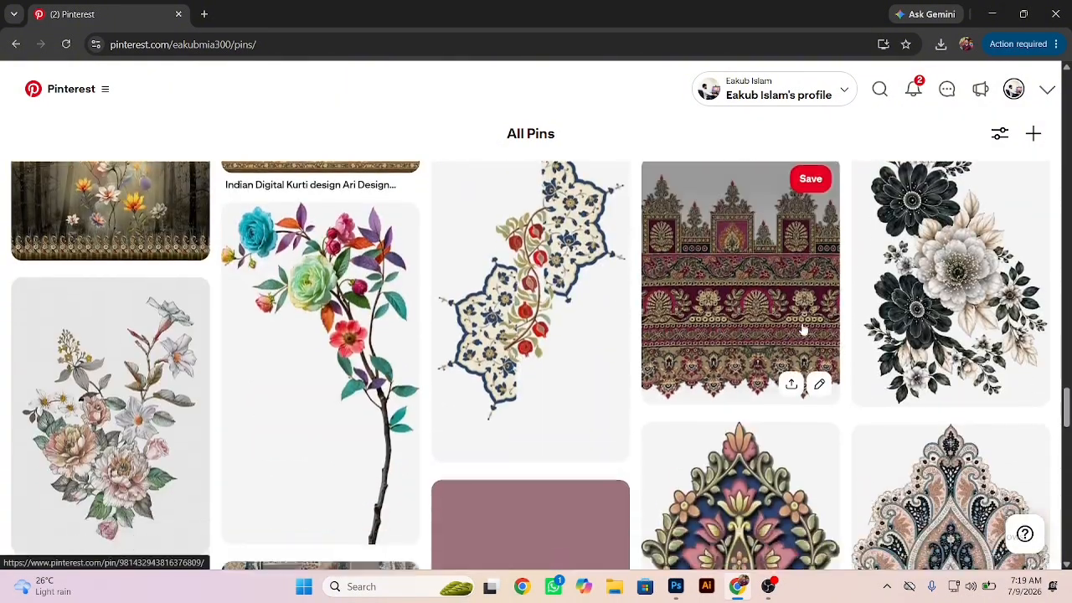
{"action": "scroll", "coordinate": [802, 329], "scroll_direction": "down", "scroll_amount": 4}
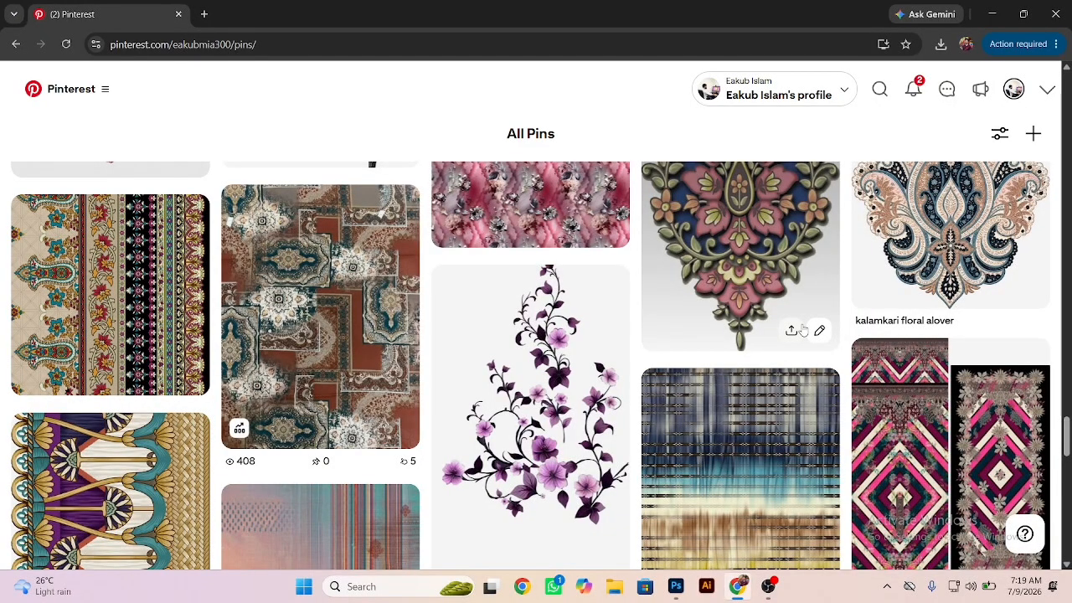
{"action": "scroll", "coordinate": [802, 329], "scroll_direction": "down", "scroll_amount": 9}
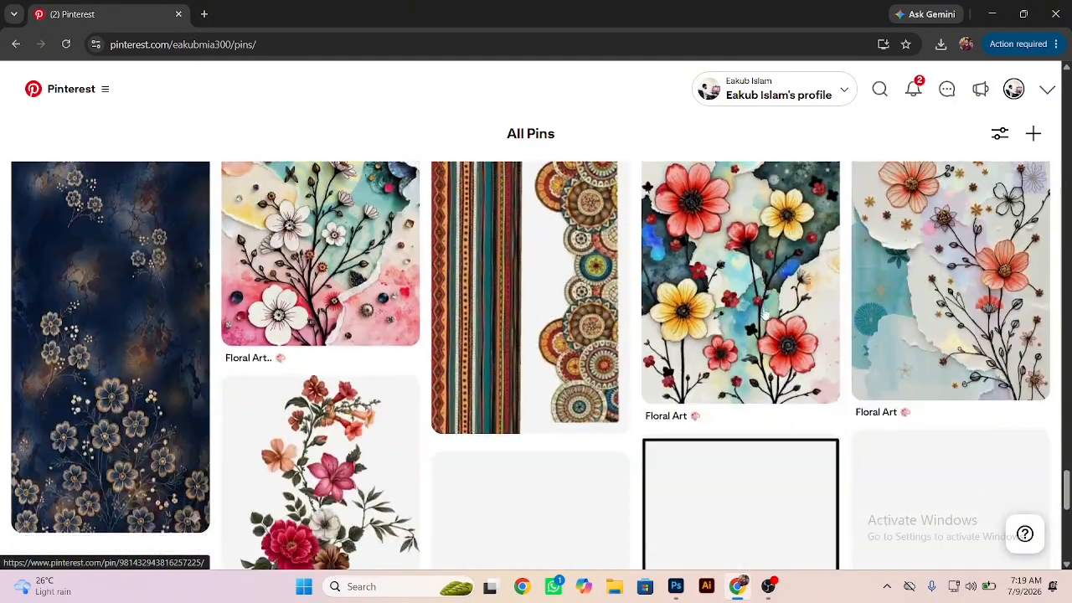
{"action": "scroll", "coordinate": [764, 313], "scroll_direction": "down", "scroll_amount": 6}
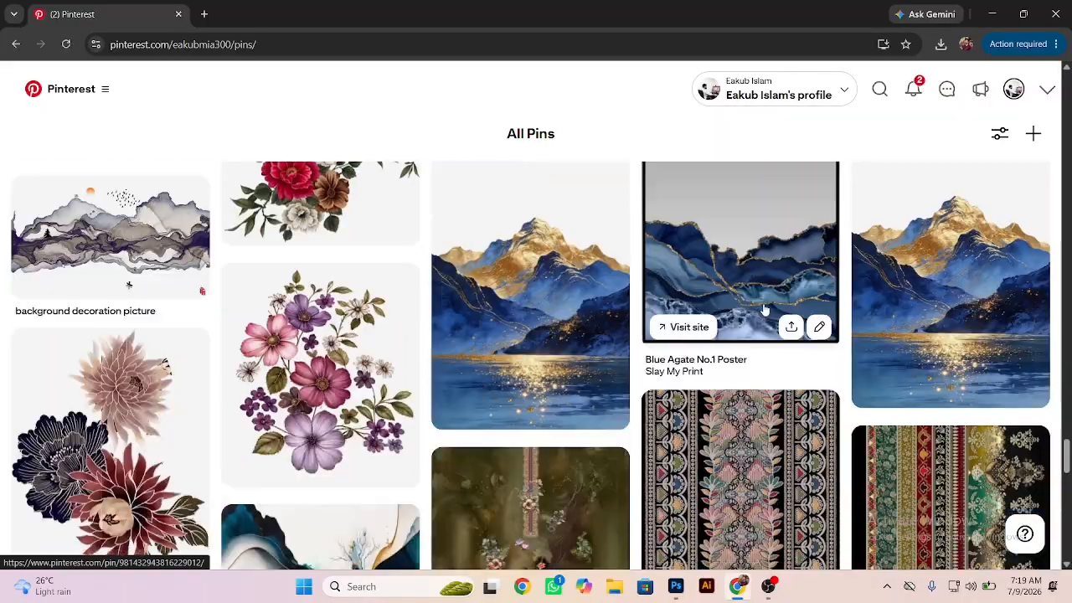
{"action": "scroll", "coordinate": [765, 310], "scroll_direction": "down", "scroll_amount": 12}
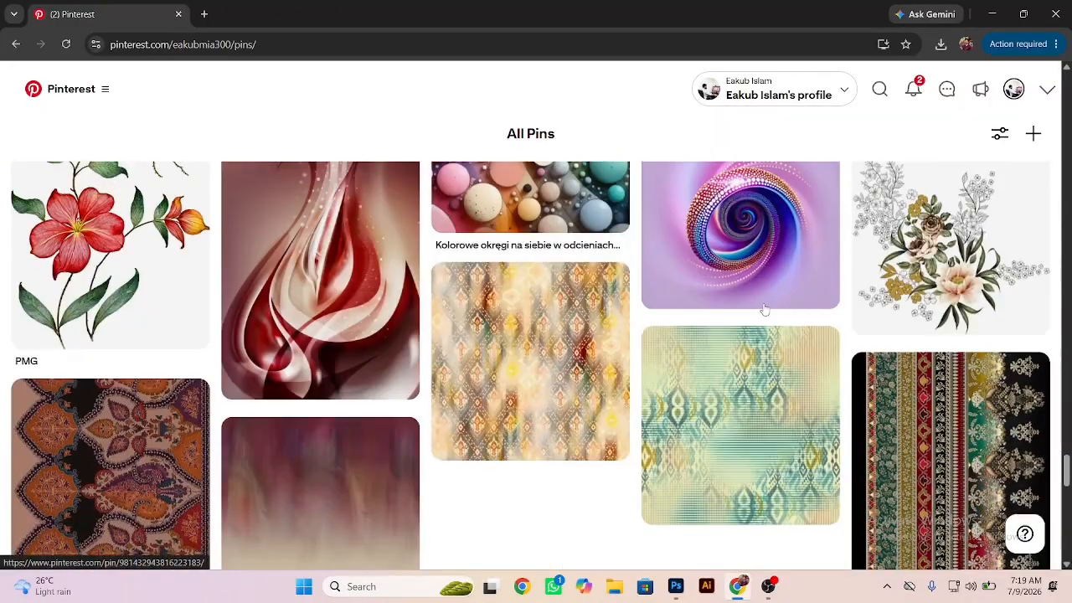
{"action": "scroll", "coordinate": [765, 310], "scroll_direction": "up", "scroll_amount": 3}
{"action": "scroll", "coordinate": [765, 310], "scroll_direction": "down", "scroll_amount": 6}
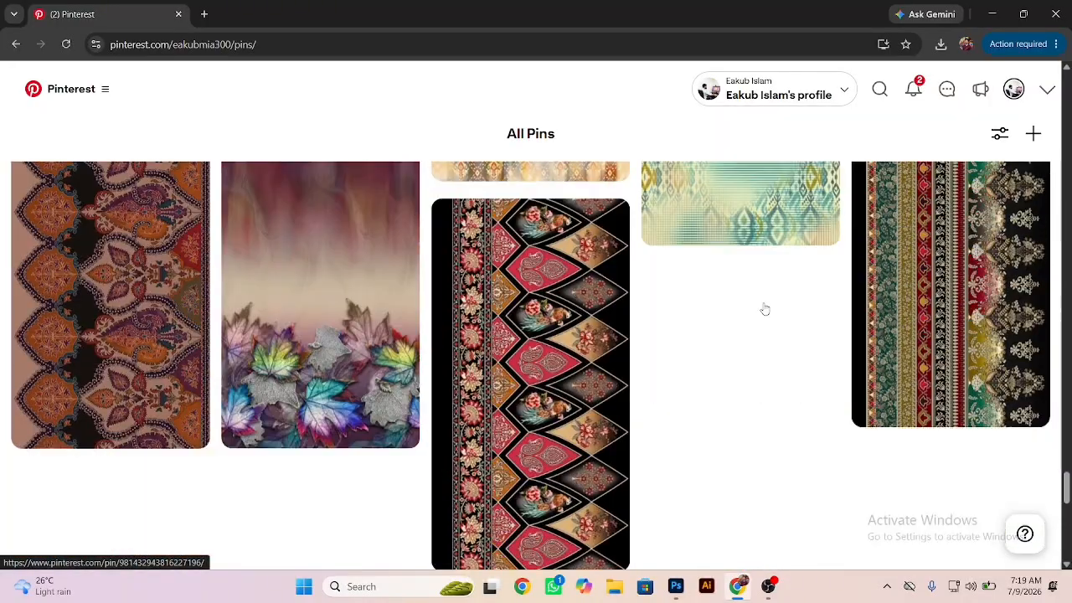
{"action": "scroll", "coordinate": [765, 309], "scroll_direction": "down", "scroll_amount": 12}
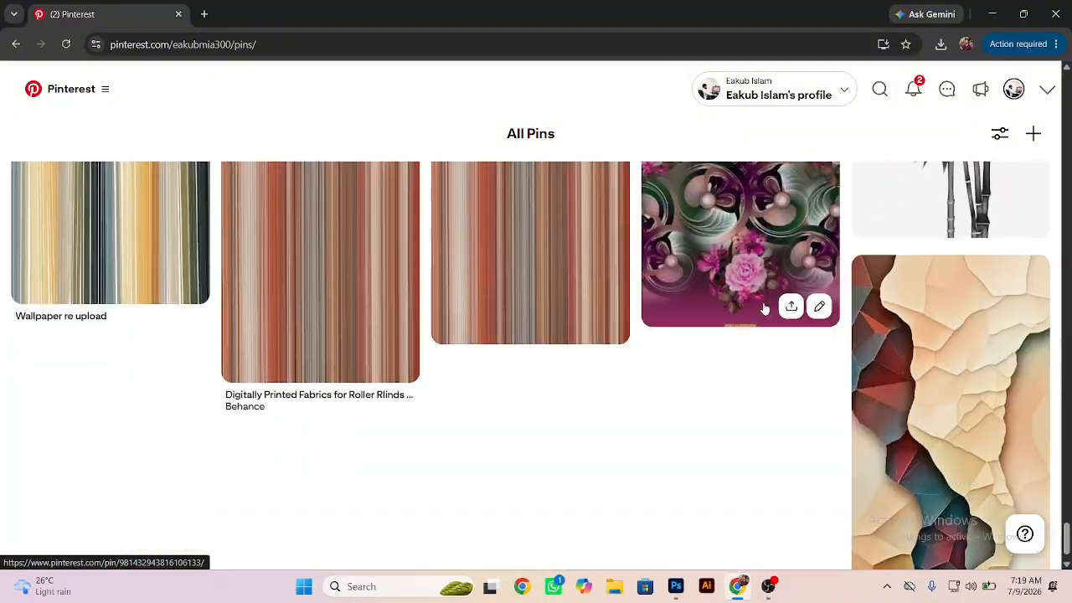
{"action": "scroll", "coordinate": [764, 309], "scroll_direction": "down", "scroll_amount": 4}
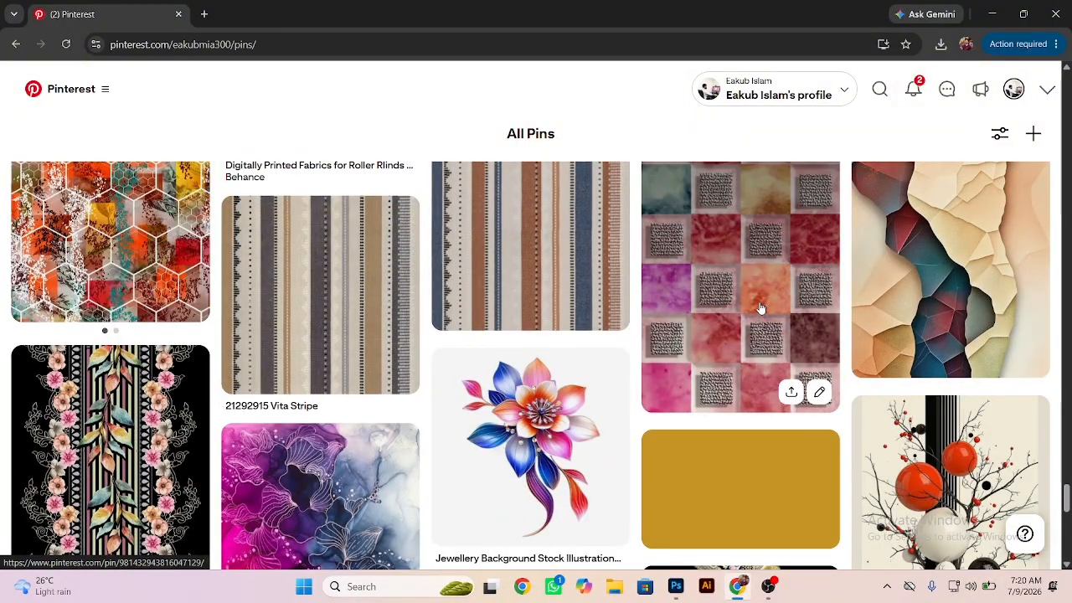
{"action": "scroll", "coordinate": [760, 308], "scroll_direction": "down", "scroll_amount": 5}
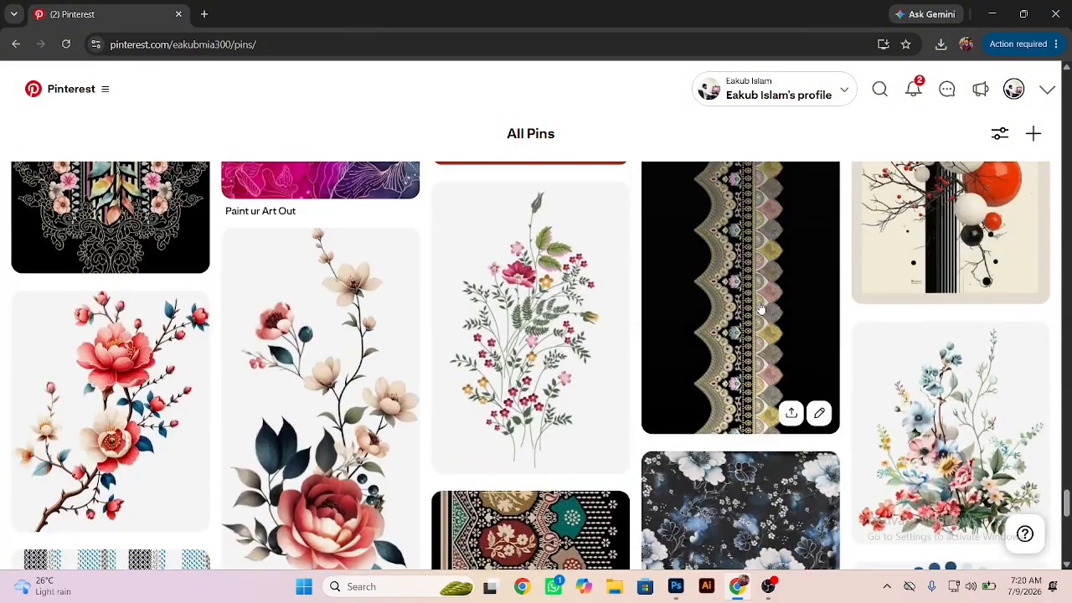
{"action": "scroll", "coordinate": [760, 309], "scroll_direction": "down", "scroll_amount": 2}
{"action": "scroll", "coordinate": [761, 310], "scroll_direction": "up", "scroll_amount": 2}
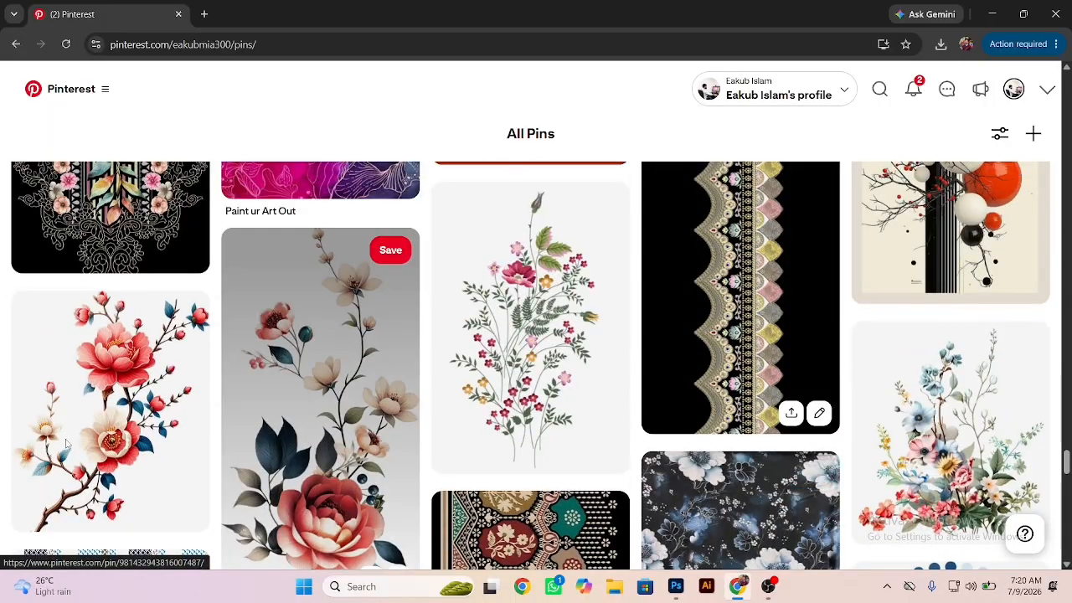
{"action": "scroll", "coordinate": [67, 444], "scroll_direction": "down", "scroll_amount": 2}
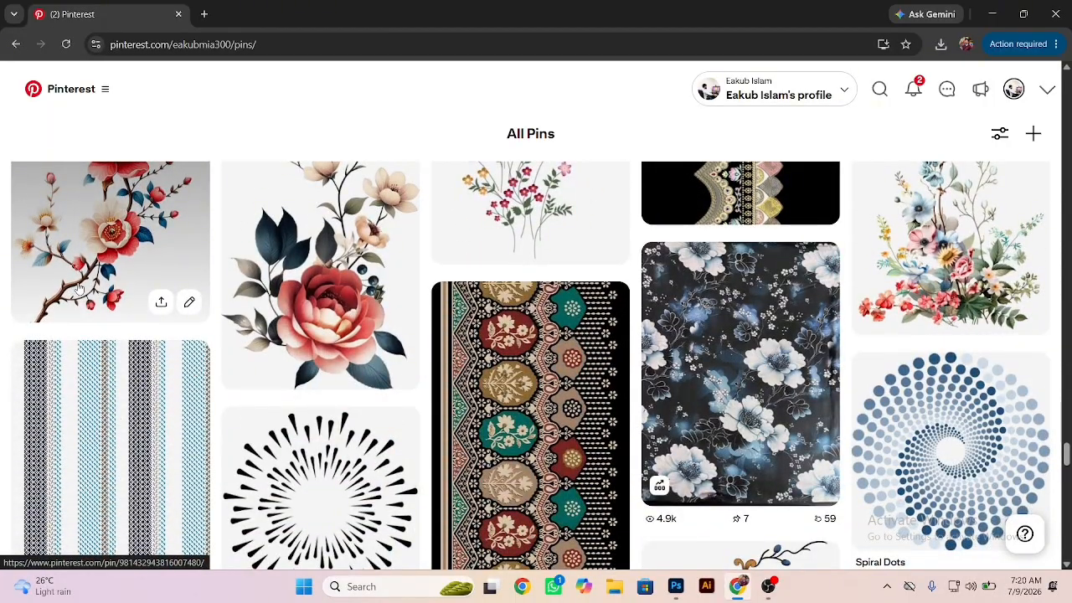
Step: Open the saved red blossom branch pin, and from its related pins open the dark purple and pink floral bouquet
{"action": "left_click", "coordinate": [107, 258]}
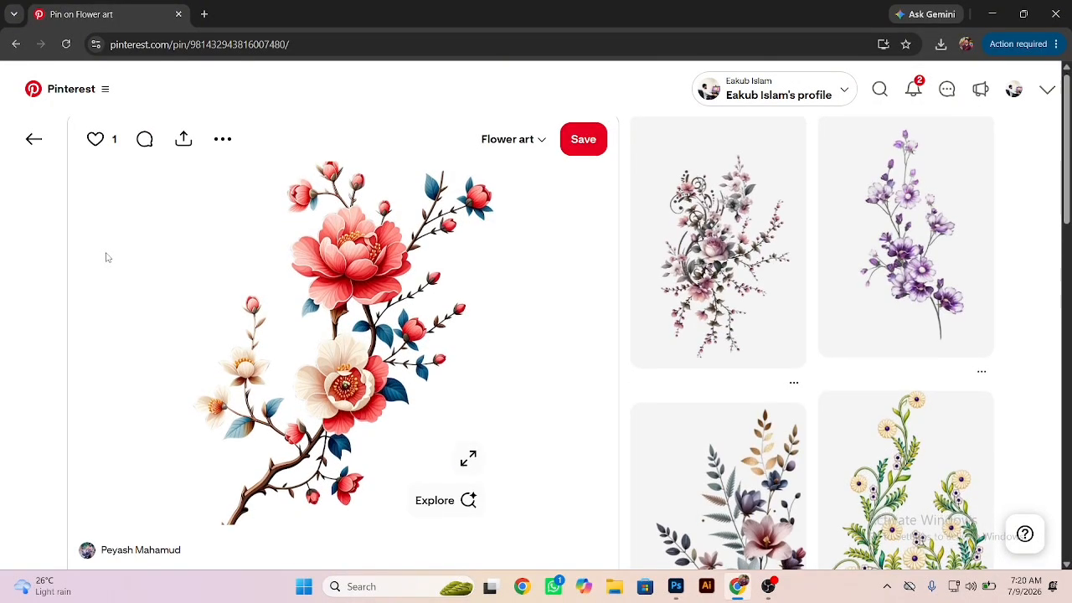
{"action": "scroll", "coordinate": [107, 258], "scroll_direction": "down", "scroll_amount": 2}
{"action": "scroll", "coordinate": [106, 258], "scroll_direction": "down", "scroll_amount": 2}
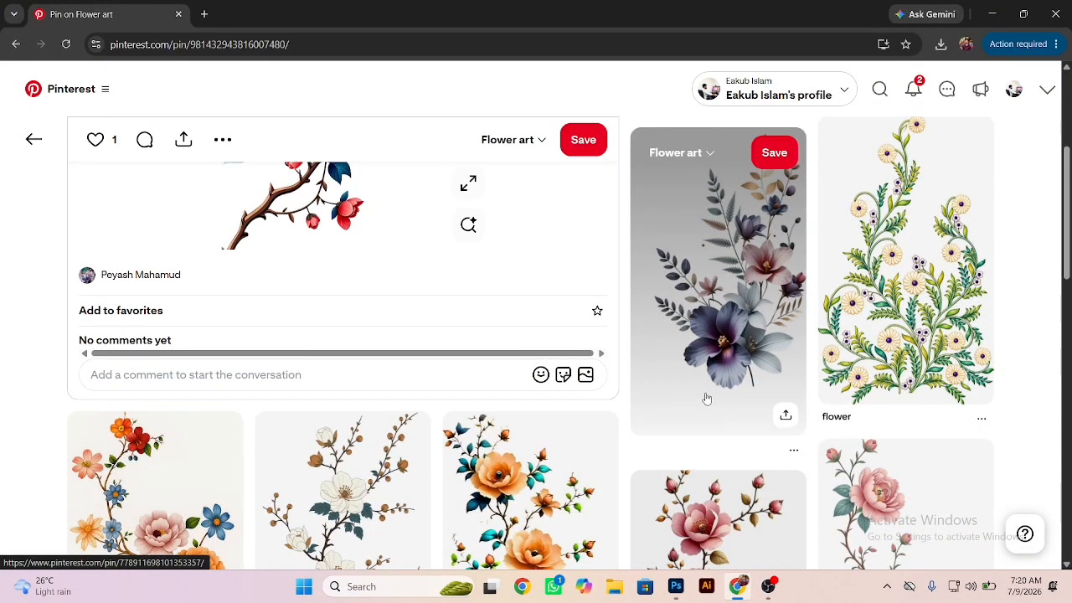
{"action": "left_click", "coordinate": [708, 347]}
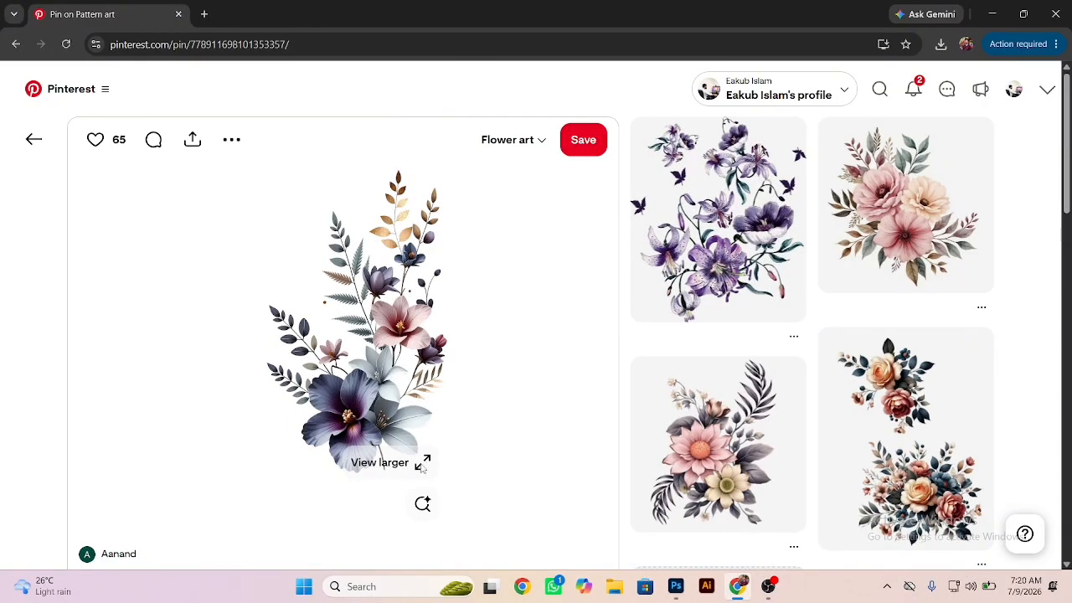
Step: View the bouquet pin larger, open its full-size image in a new tab, and copy the image
{"action": "left_click", "coordinate": [423, 463]}
{"action": "right_click", "coordinate": [509, 392]}
{"action": "left_click", "coordinate": [548, 414]}
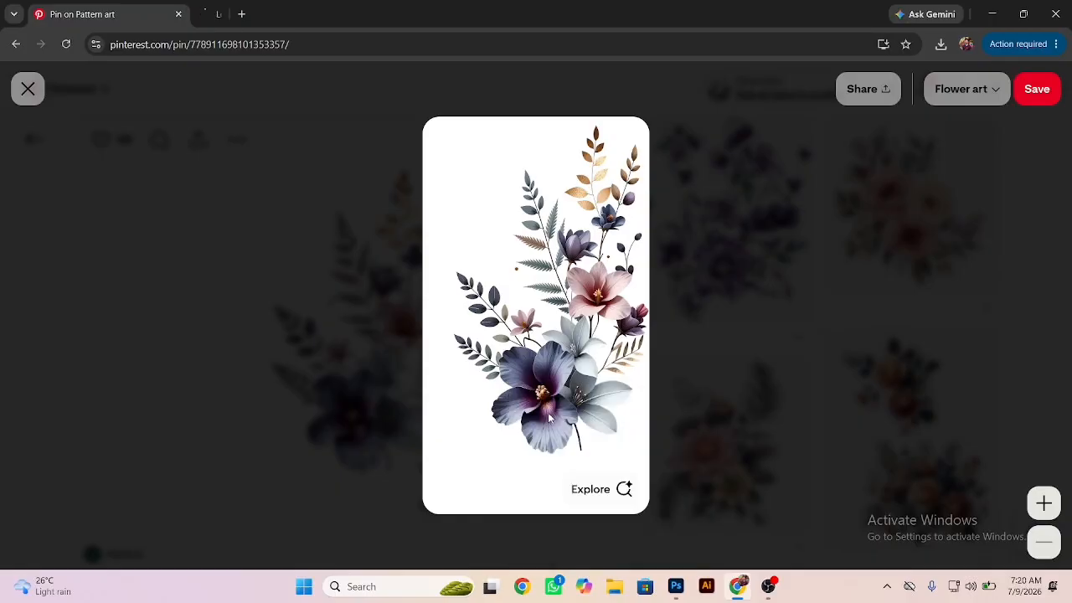
{"action": "left_click", "coordinate": [307, 7]}
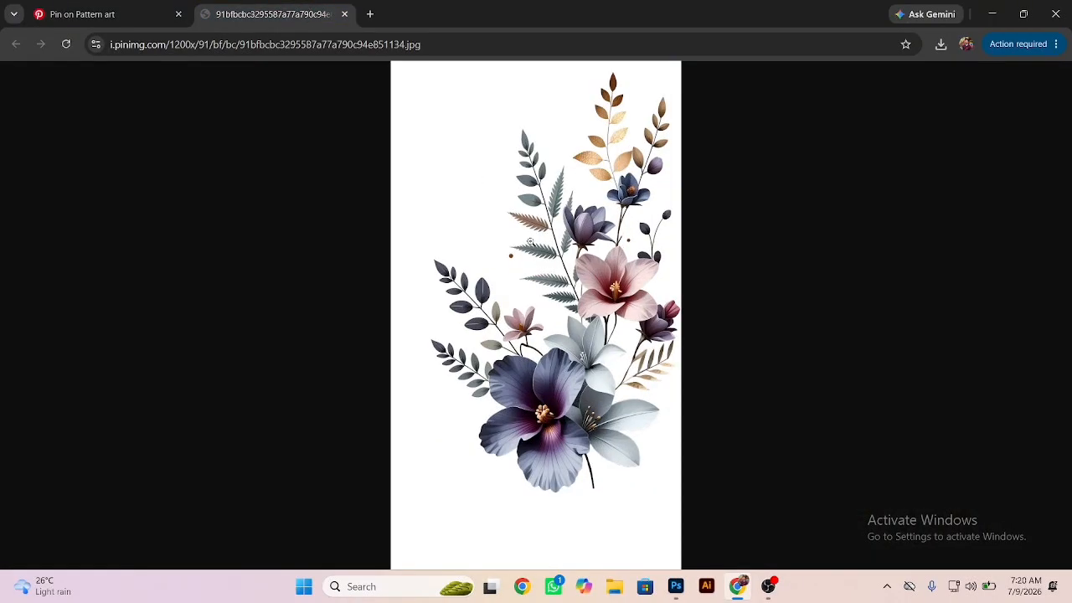
{"action": "left_click", "coordinate": [529, 241]}
{"action": "right_click", "coordinate": [529, 241]}
{"action": "left_click", "coordinate": [567, 299]}
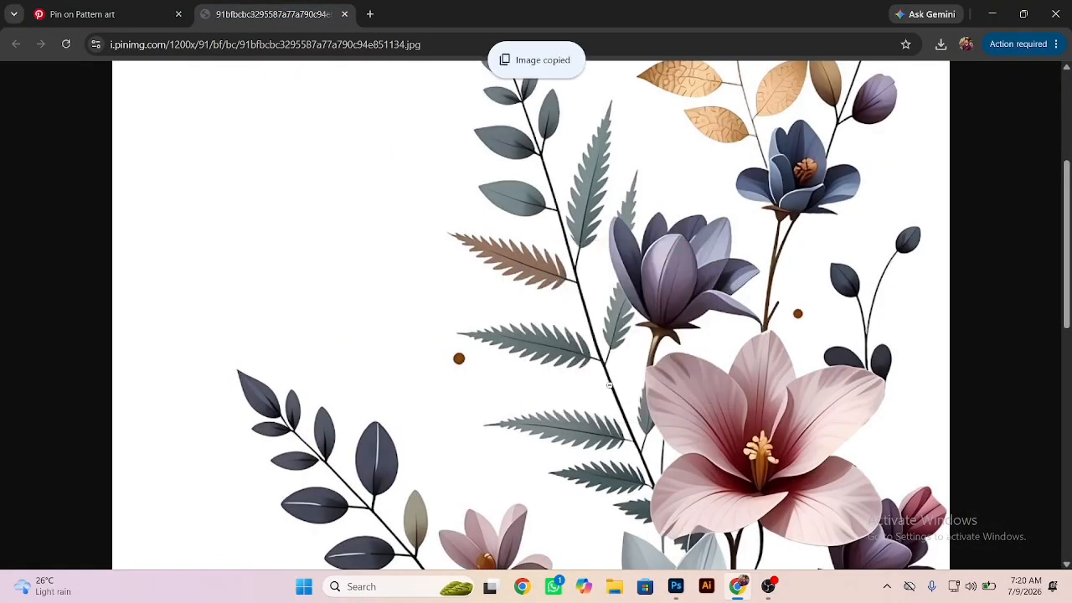
Step: Switch to Photoshop, create a 1200 x 2100 px document at 72 ppi from the clipboard preset, and paste the bouquet image
{"action": "left_click", "coordinate": [675, 588]}
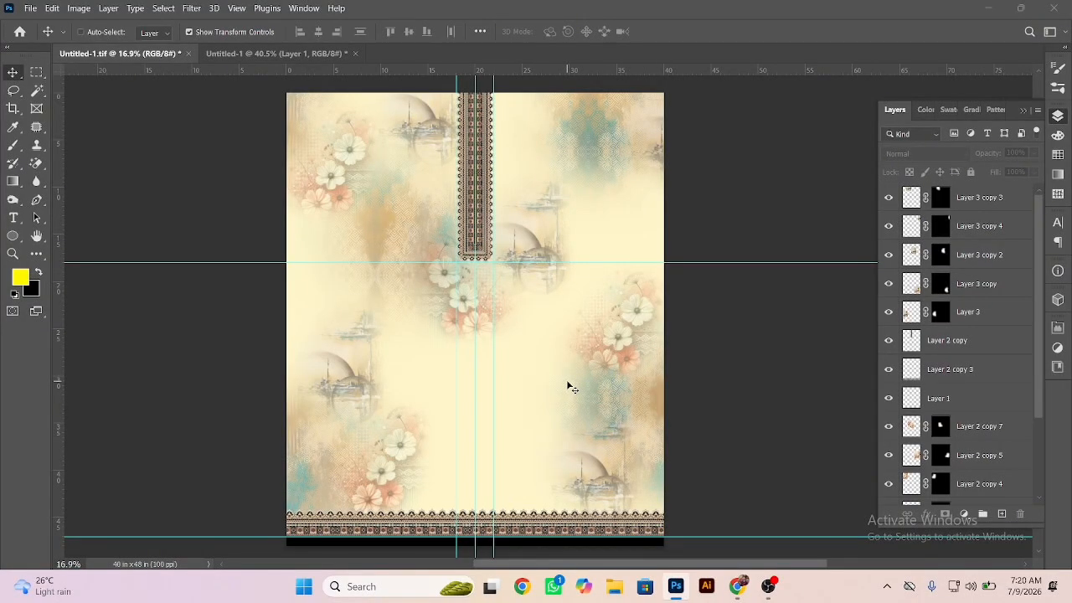
{"action": "key", "text": "ctrl+n"}
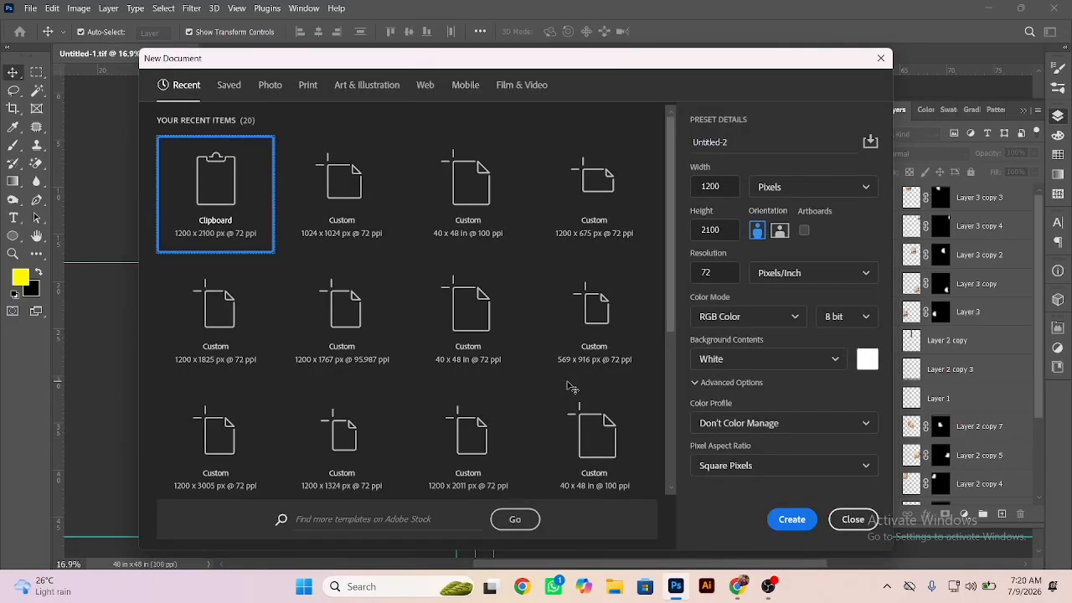
{"action": "key", "text": "Return"}
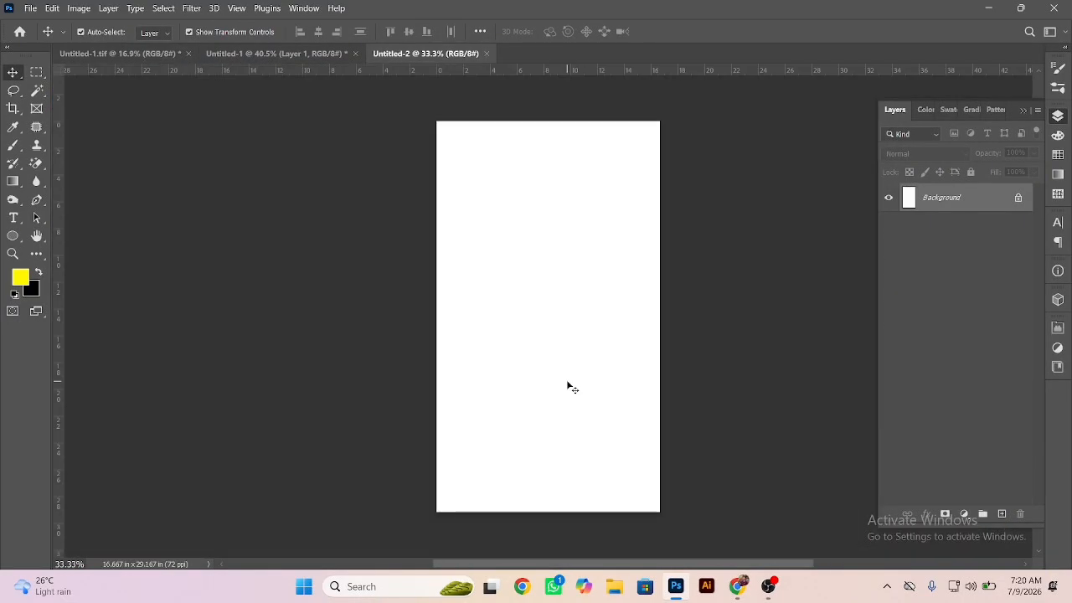
{"action": "key", "text": "ctrl"}
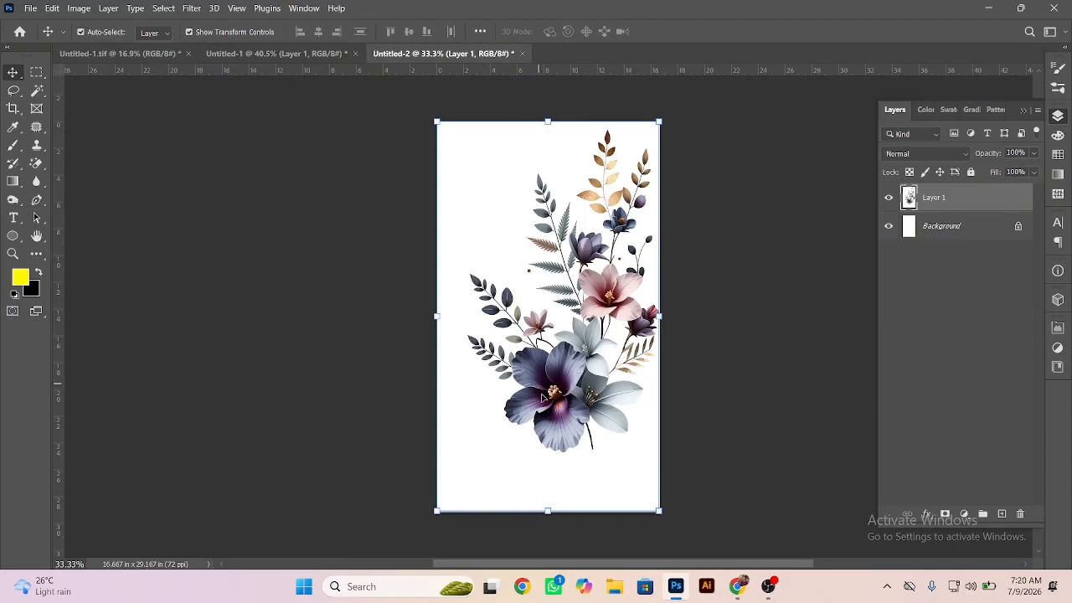
Step: Erase the white background around the bouquet with the Magic Eraser at tolerance 32, and hide the Background layer
{"action": "key", "text": "e"}
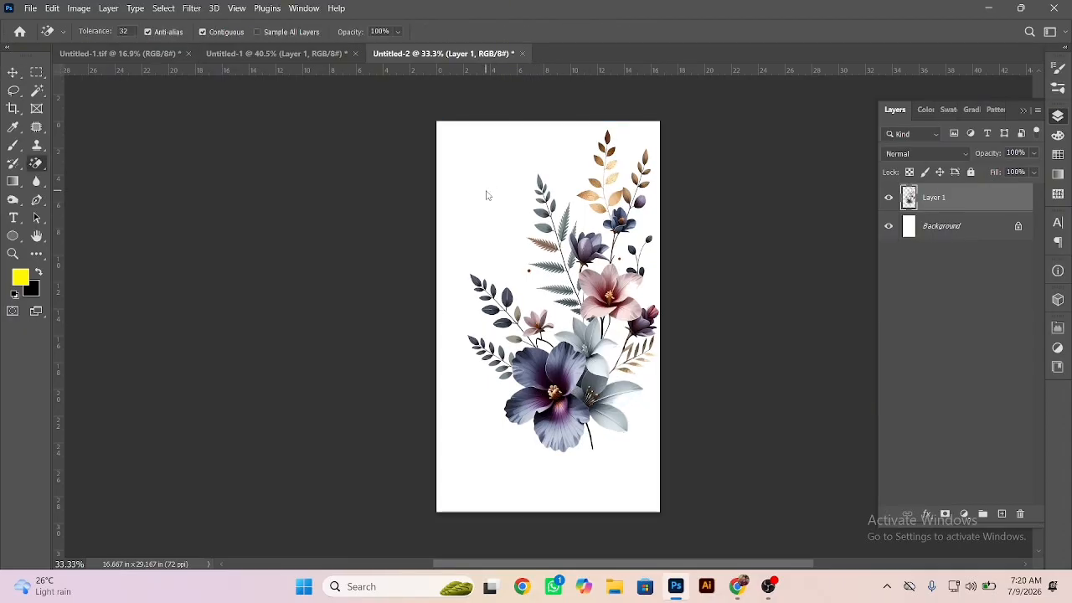
{"action": "left_click", "coordinate": [888, 226]}
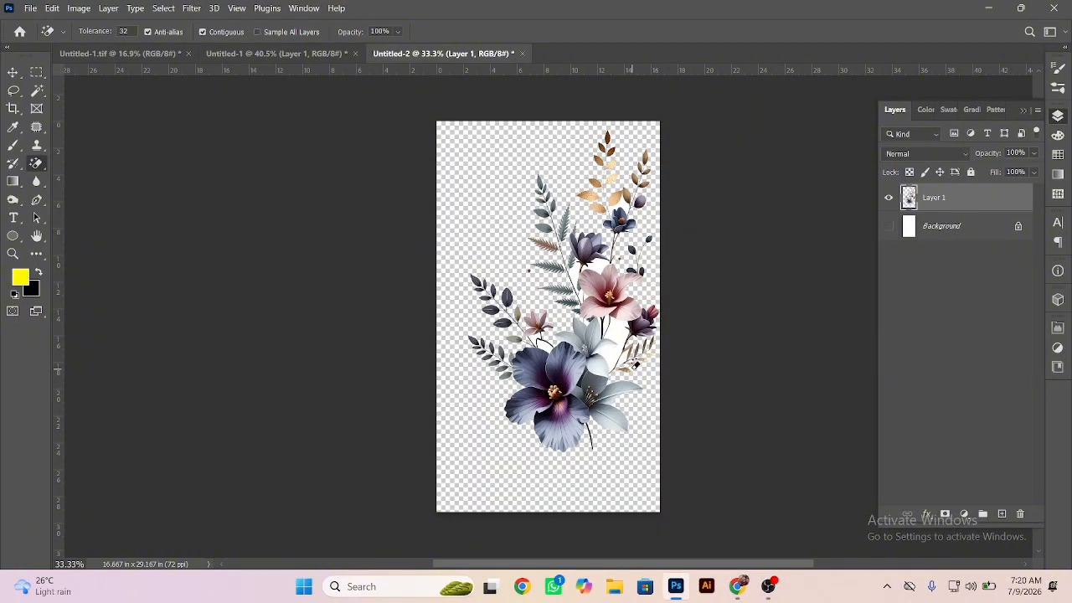
{"action": "scroll", "coordinate": [603, 360], "scroll_direction": "up", "scroll_amount": 5}
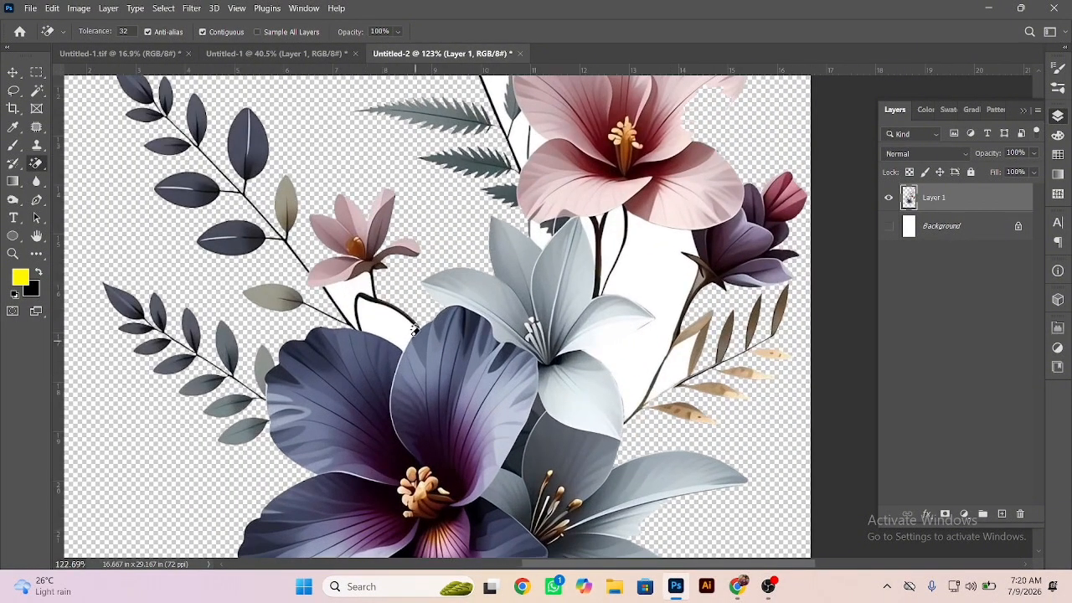
Step: Erase the white background patches around the small pink flower's stem, beside the pale lily and beneath the large pink flower
{"action": "left_click", "coordinate": [358, 284]}
{"action": "left_click", "coordinate": [415, 314]}
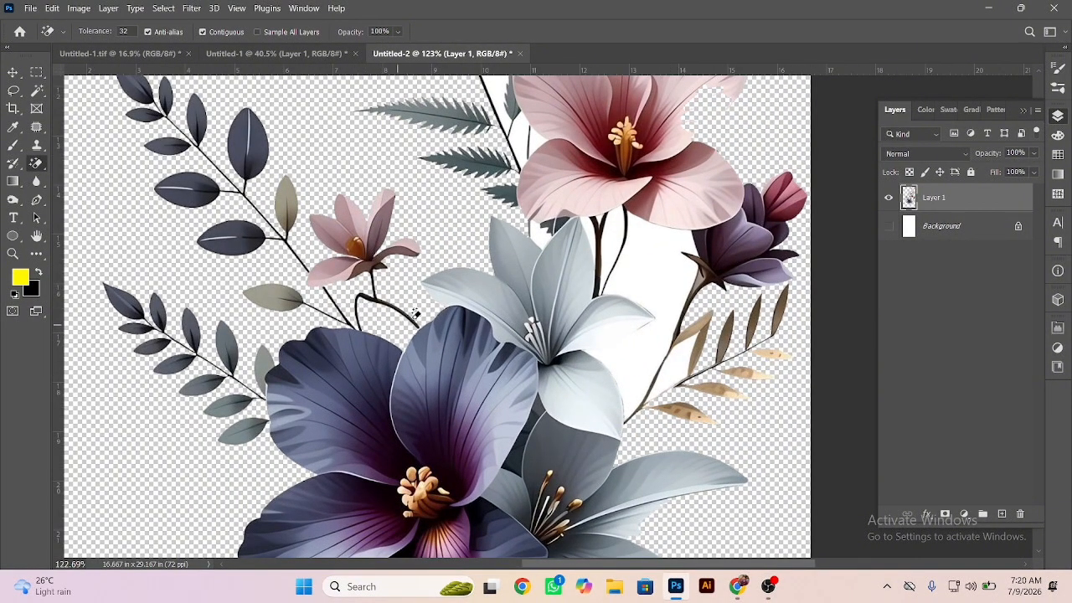
{"action": "left_click", "coordinate": [634, 343]}
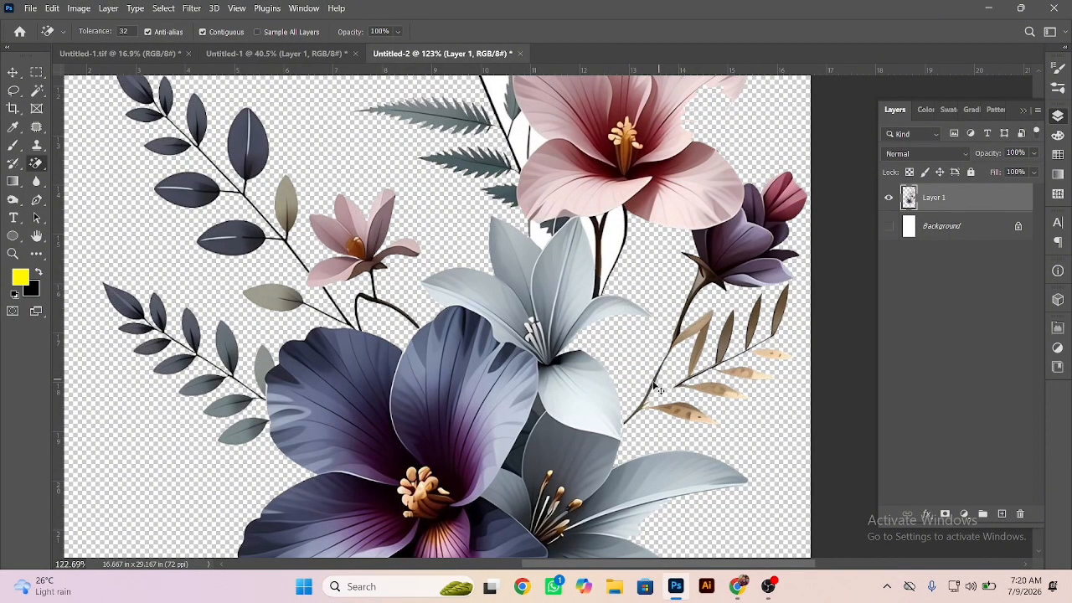
{"action": "scroll", "coordinate": [513, 410], "scroll_direction": "down", "scroll_amount": 2}
{"action": "scroll", "coordinate": [536, 402], "scroll_direction": "up", "scroll_amount": 6}
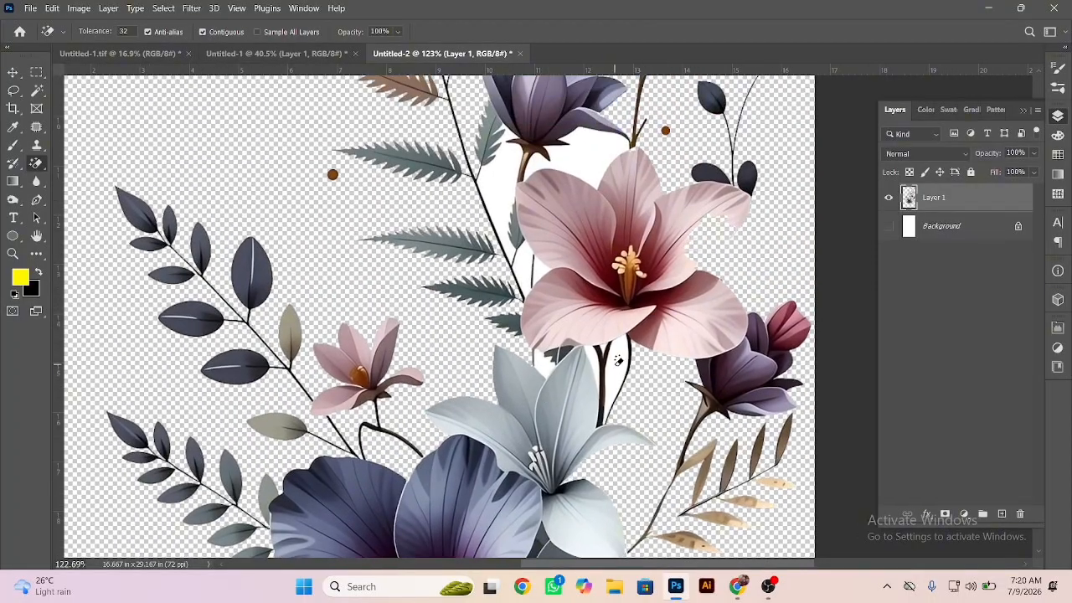
{"action": "left_click", "coordinate": [617, 360]}
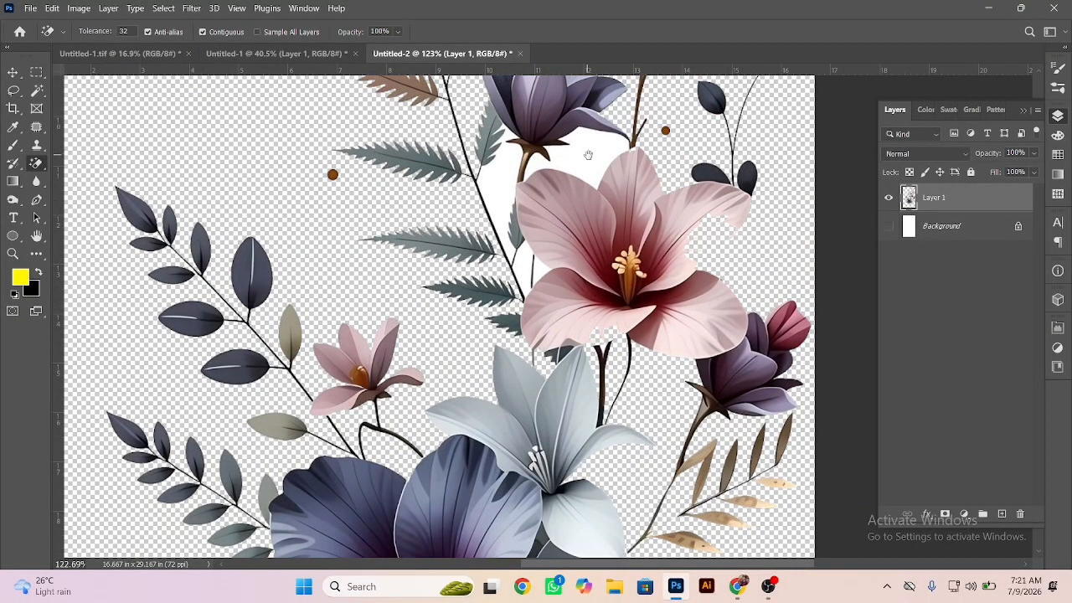
Step: Erase the white patches beside the purple flower's stem and between the golden leaves above the blue flower
{"action": "scroll", "coordinate": [562, 307], "scroll_direction": "up", "scroll_amount": 4}
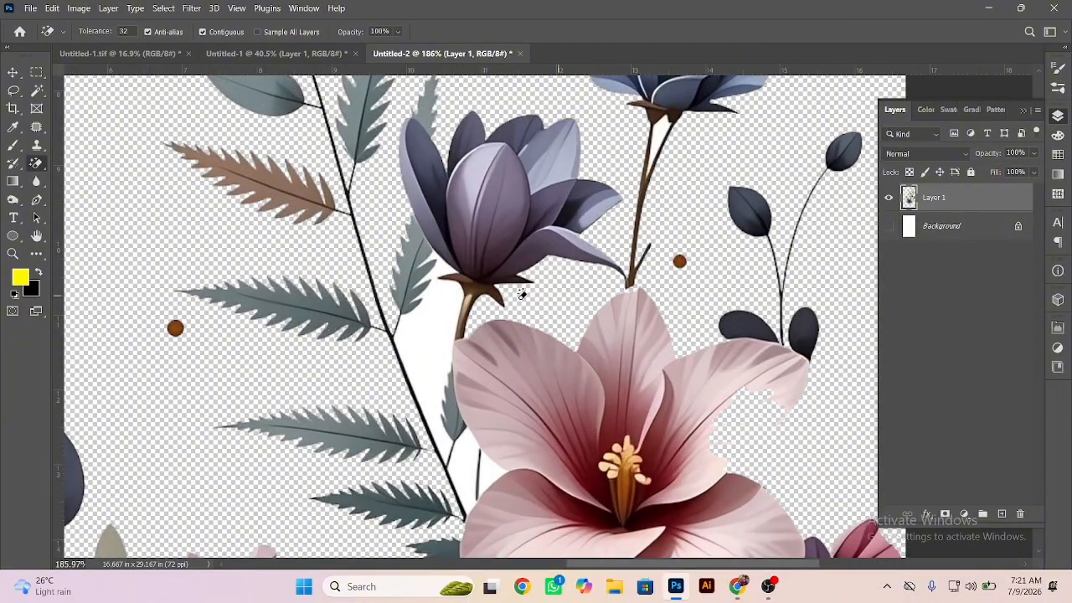
{"action": "left_click", "coordinate": [442, 339]}
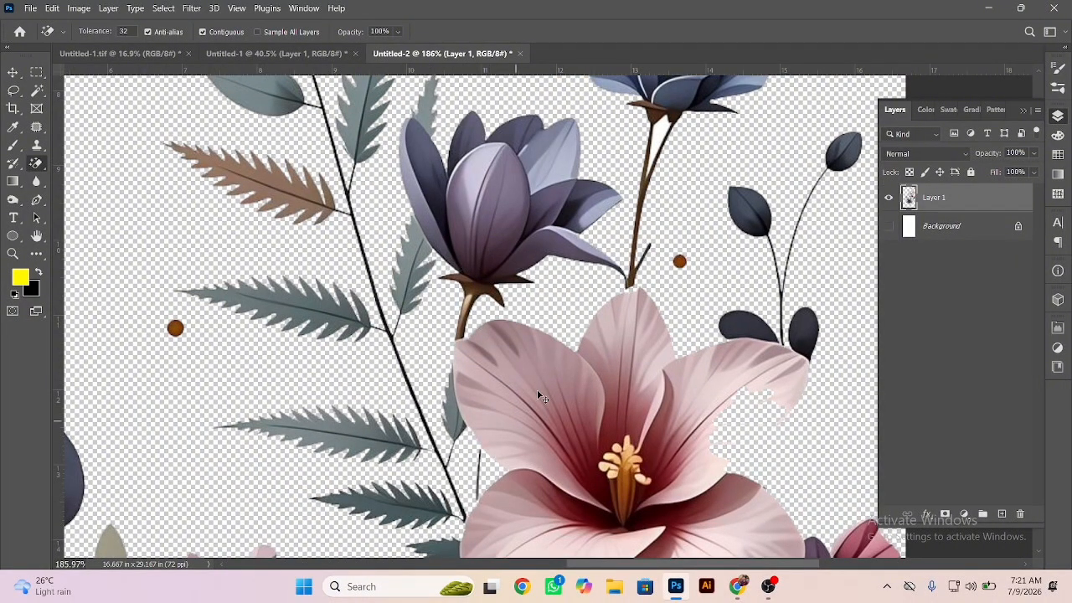
{"action": "scroll", "coordinate": [593, 404], "scroll_direction": "up", "scroll_amount": 3}
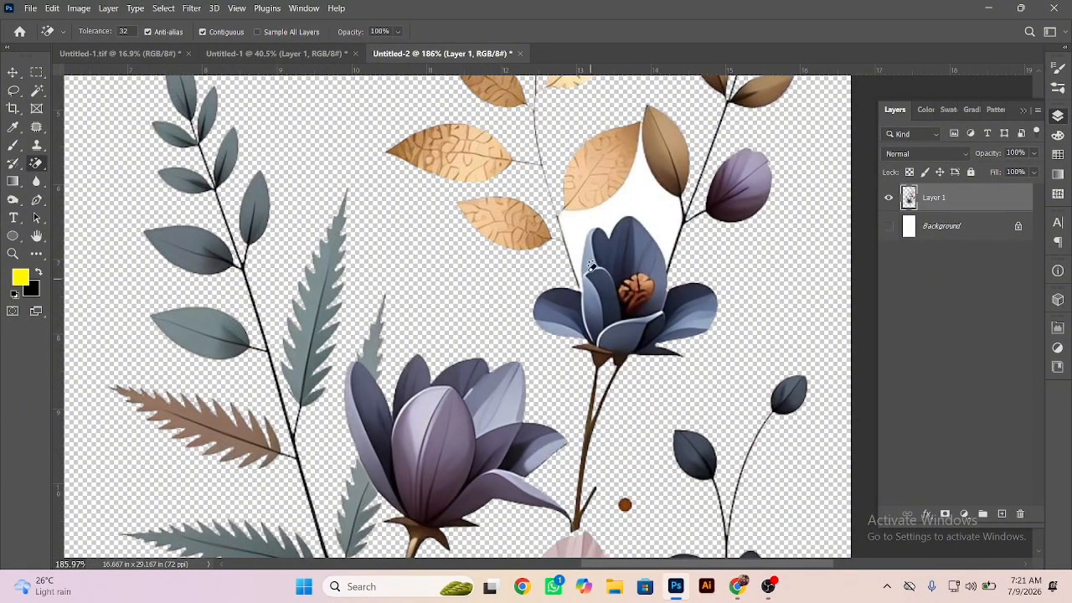
{"action": "left_click", "coordinate": [584, 226]}
{"action": "scroll", "coordinate": [584, 335], "scroll_direction": "up", "scroll_amount": 3}
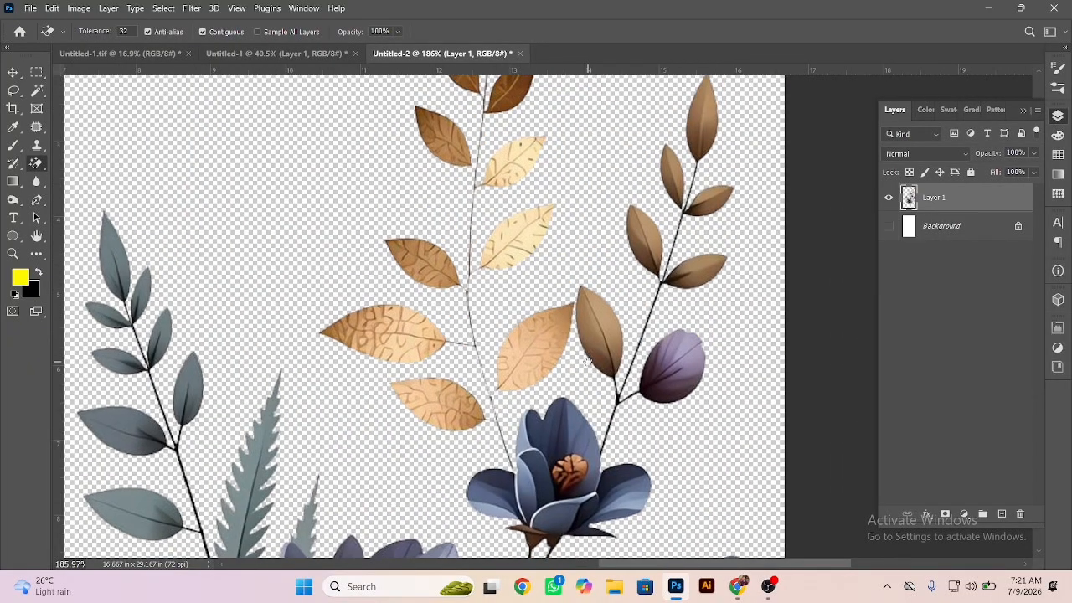
{"action": "scroll", "coordinate": [577, 402], "scroll_direction": "up", "scroll_amount": 6}
{"action": "scroll", "coordinate": [503, 318], "scroll_direction": "right", "scroll_amount": 2}
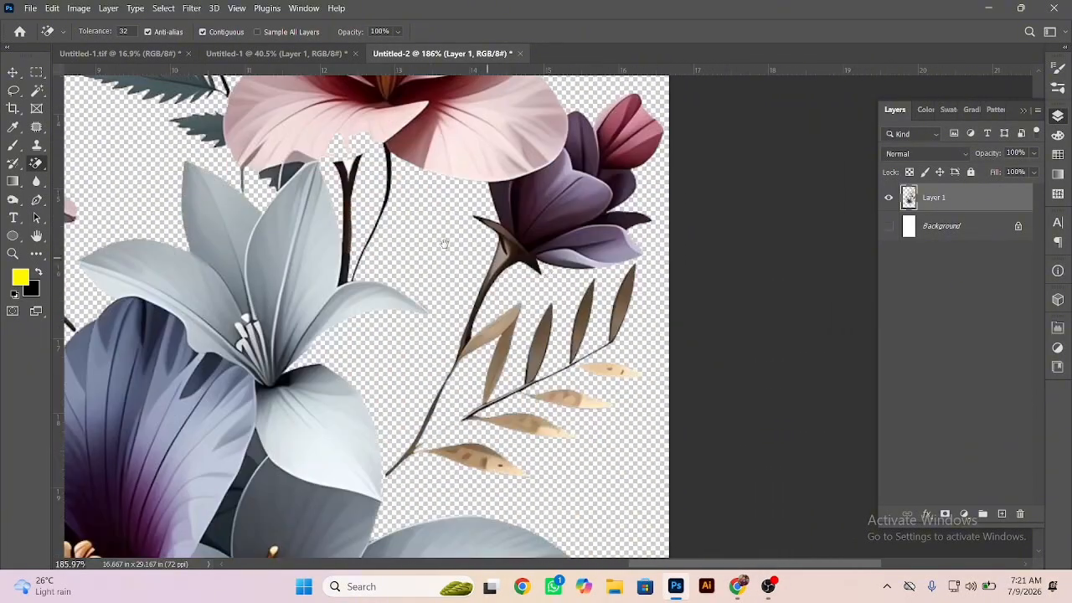
Step: Fill the gap in the lower petal of the large pink flower with the Spot Healing Brush
{"action": "scroll", "coordinate": [360, 147], "scroll_direction": "up", "scroll_amount": 5}
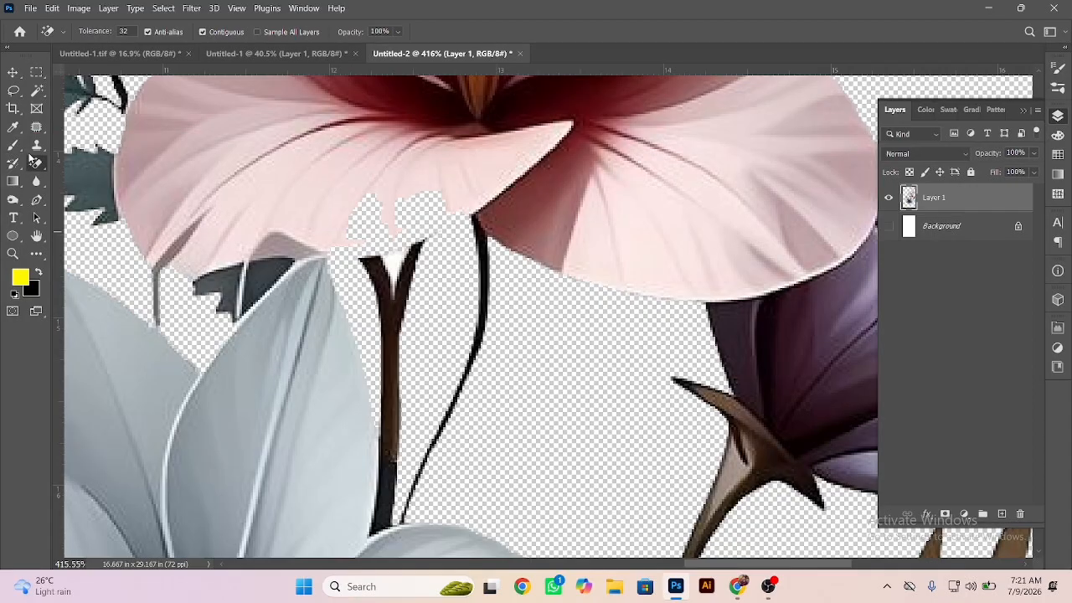
{"action": "left_click", "coordinate": [36, 128]}
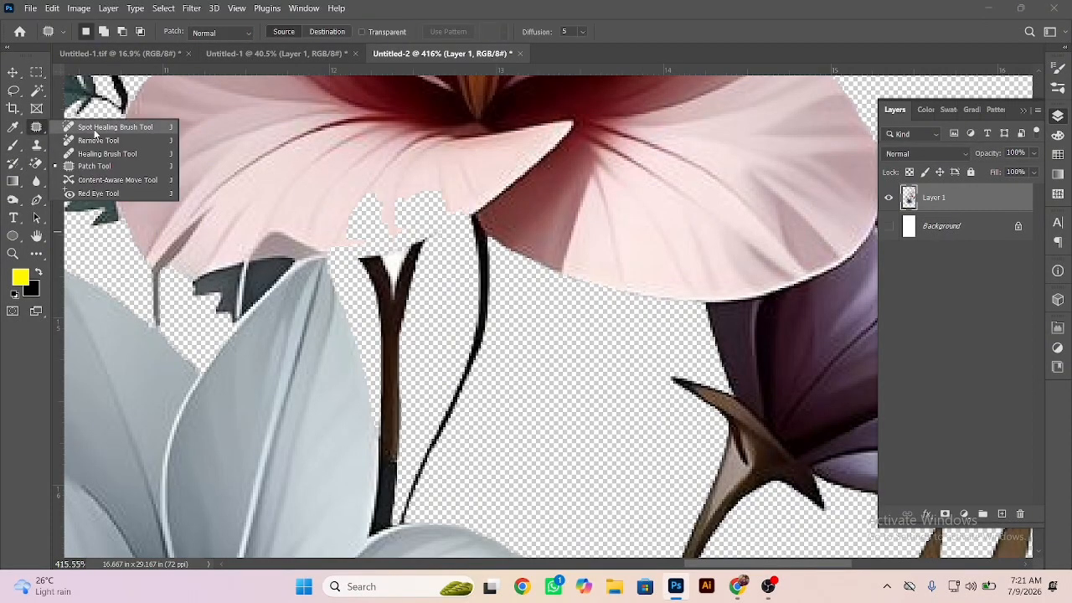
{"action": "left_click", "coordinate": [109, 127]}
{"action": "mouse_move", "coordinate": [448, 204]}
{"action": "left_mouse_down"}
{"action": "mouse_move", "coordinate": [369, 233]}
{"action": "mouse_move", "coordinate": [364, 215]}
{"action": "mouse_move", "coordinate": [445, 203]}
{"action": "mouse_move", "coordinate": [394, 238]}
{"action": "mouse_move", "coordinate": [342, 227]}
{"action": "left_mouse_up"}
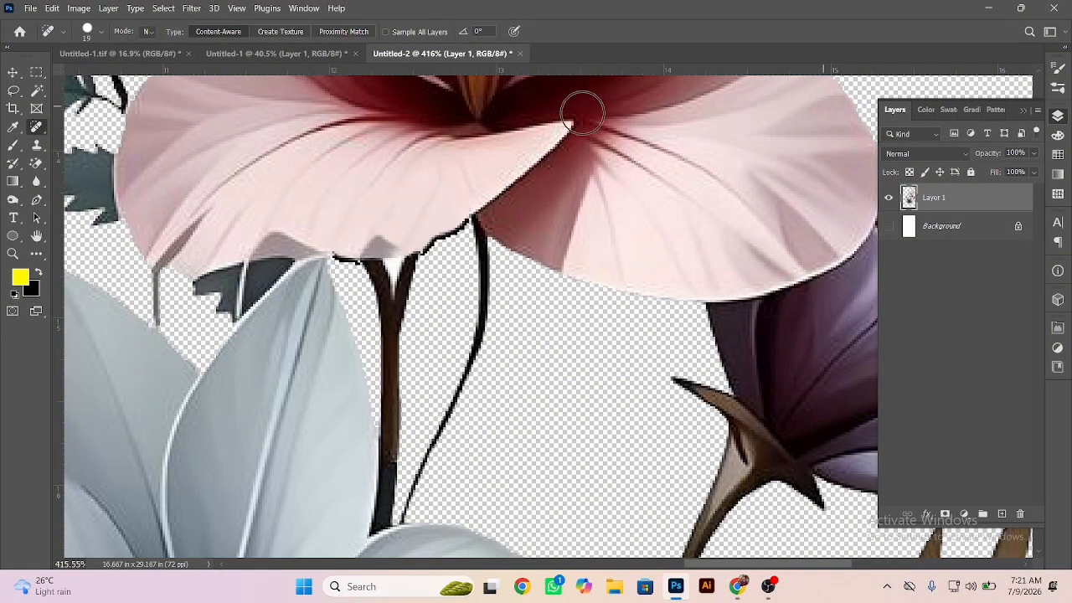
{"action": "left_click", "coordinate": [13, 72]}
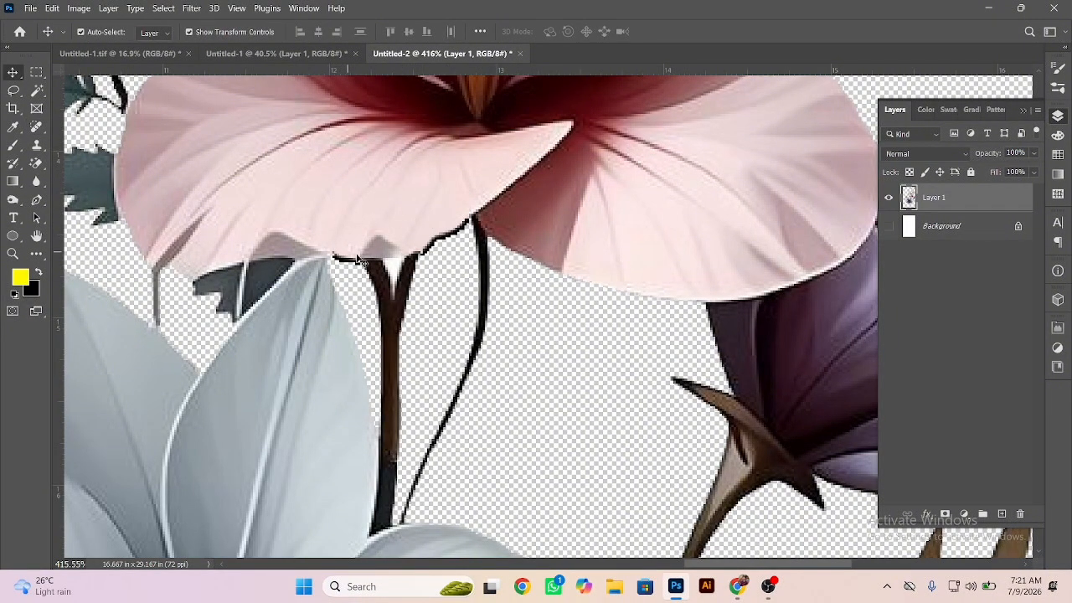
Step: Set the image resolution to 100 pixels/inch with resampling on, keeping the width and height in inches
{"action": "scroll", "coordinate": [369, 256], "scroll_direction": "down", "scroll_amount": 5}
{"action": "scroll", "coordinate": [255, 191], "scroll_direction": "down", "scroll_amount": 4}
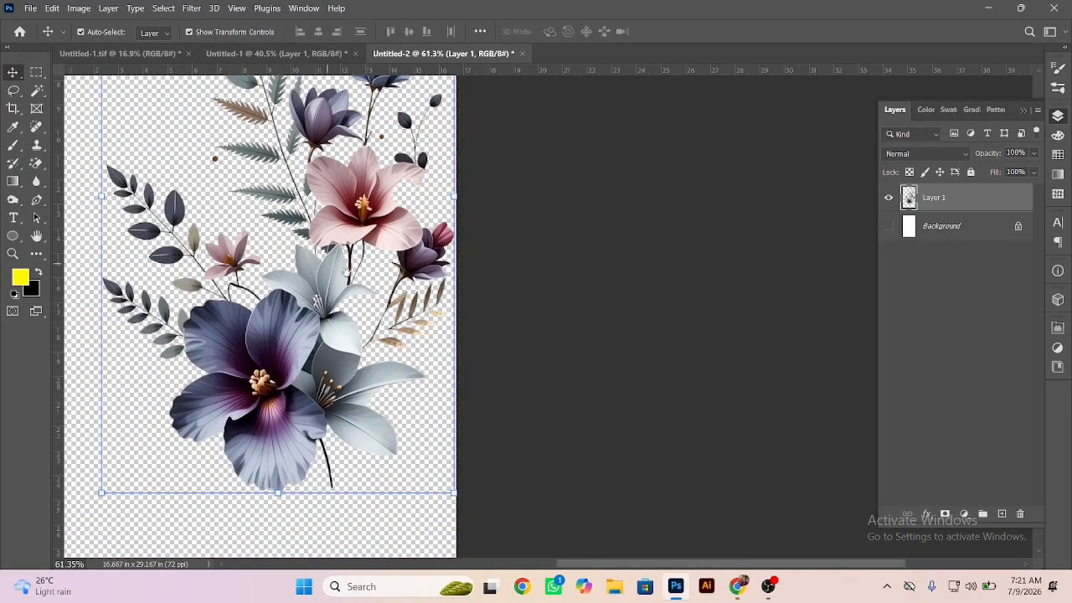
{"action": "scroll", "coordinate": [401, 260], "scroll_direction": "down", "scroll_amount": 1}
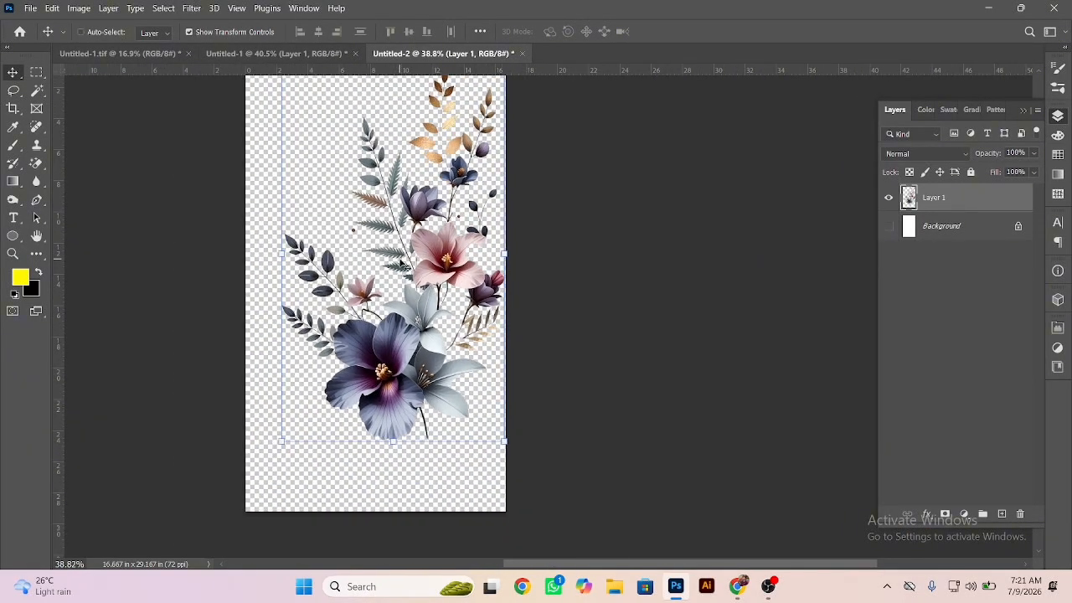
{"action": "key", "text": "ctrl+alt+i"}
{"action": "key", "text": "Tab"}
{"action": "key", "text": "Tab"}
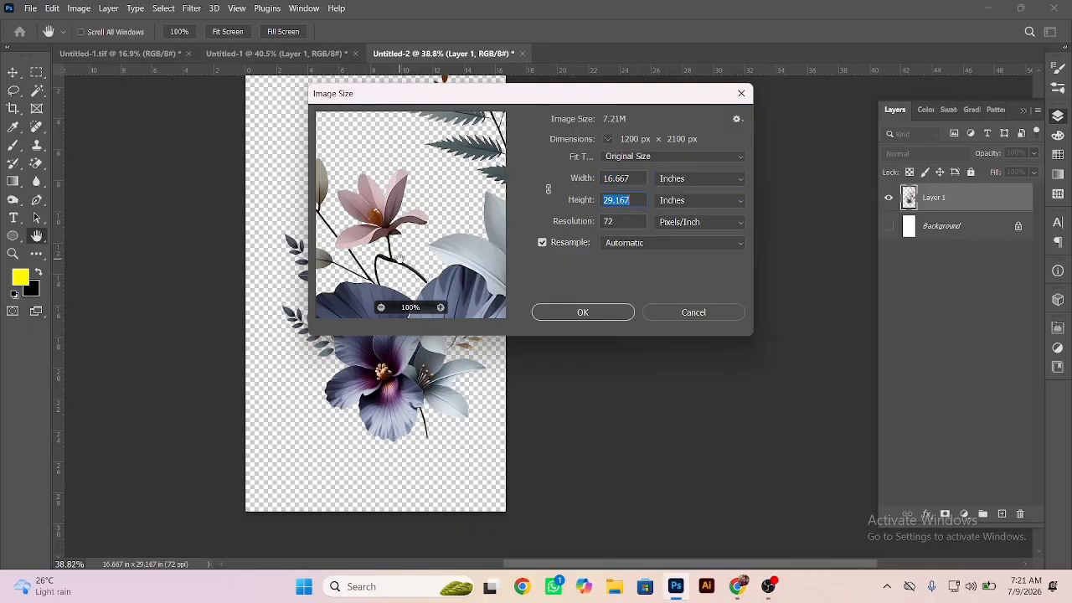
{"action": "type", "text": "300"}
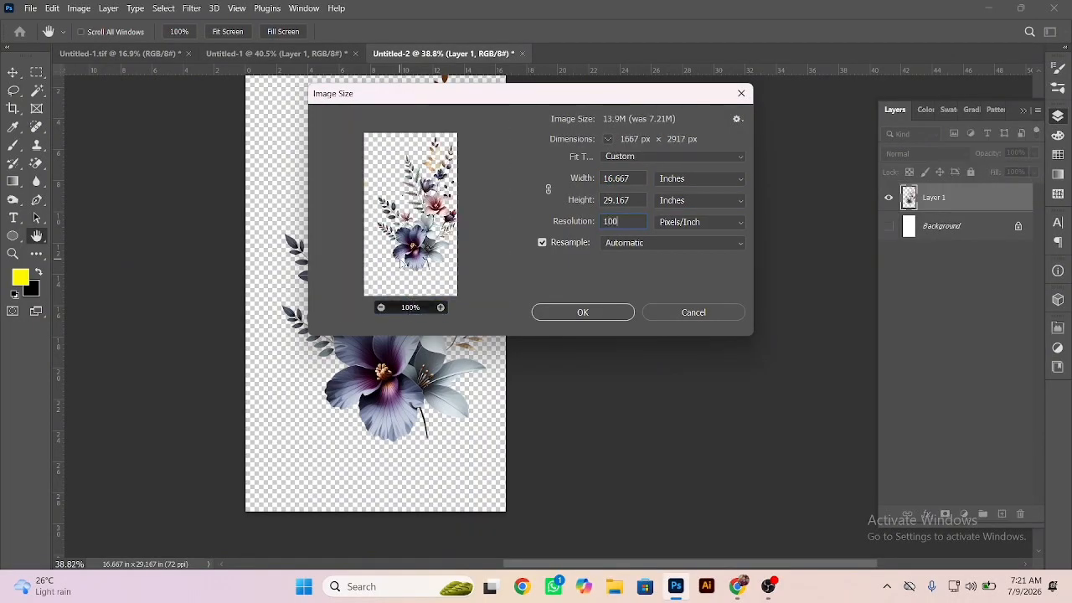
{"action": "key", "text": "Return"}
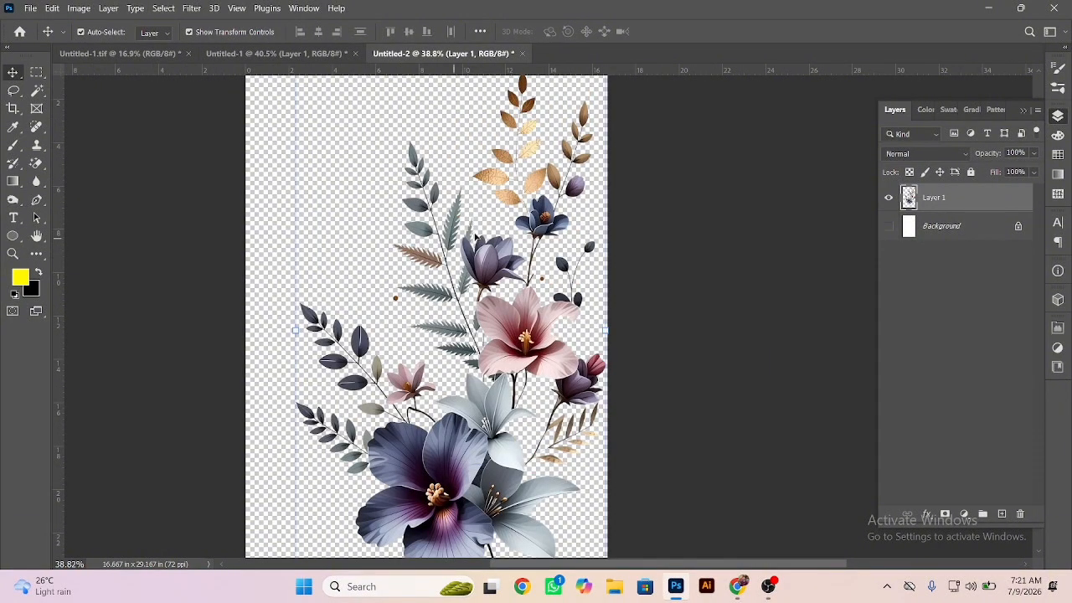
Step: Apply the Oil Paint filter to the flower layer
{"action": "left_click", "coordinate": [191, 9]}
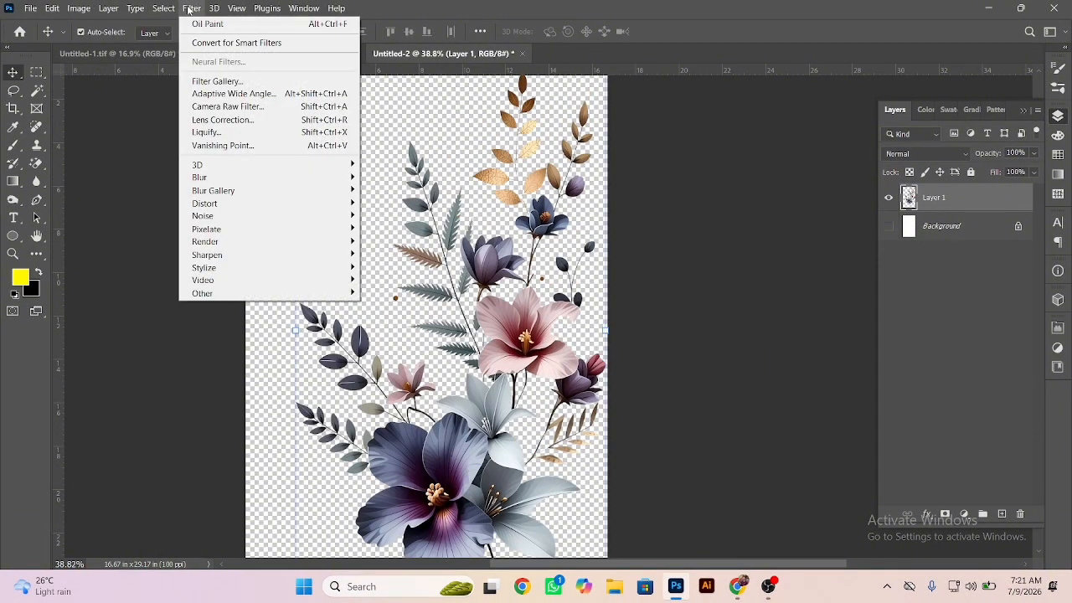
{"action": "left_click", "coordinate": [207, 23]}
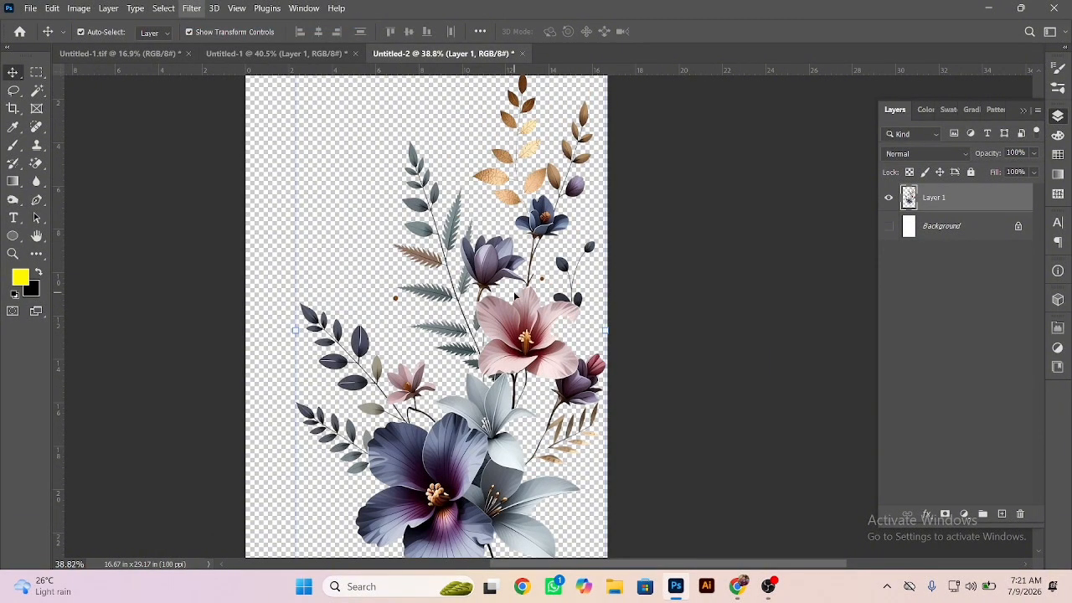
{"action": "left_click", "coordinate": [775, 364]}
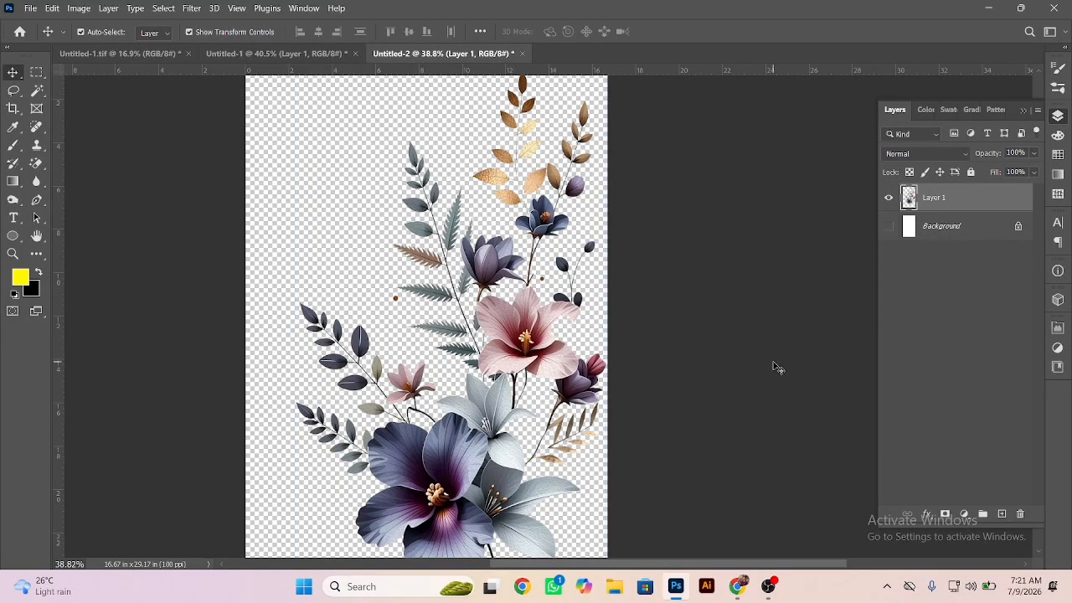
Step: Repair the missing area of the large pink flower's upper-right petal with the Spot Healing Brush
{"action": "left_click_drag", "start_coordinate": [587, 333], "coordinate": [646, 345]}
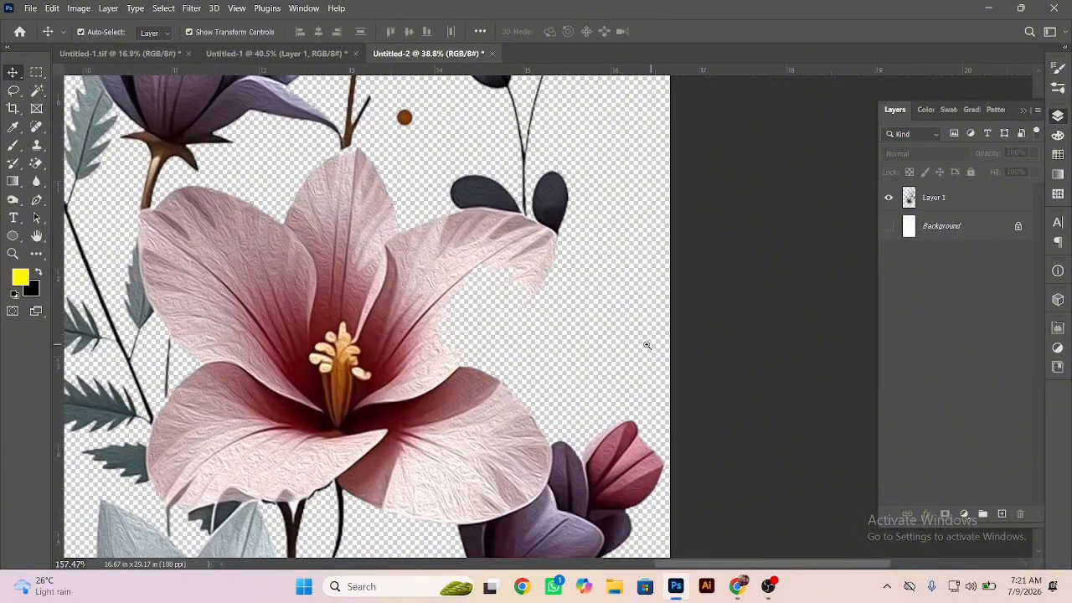
{"action": "left_click", "coordinate": [425, 282]}
{"action": "left_click", "coordinate": [36, 127]}
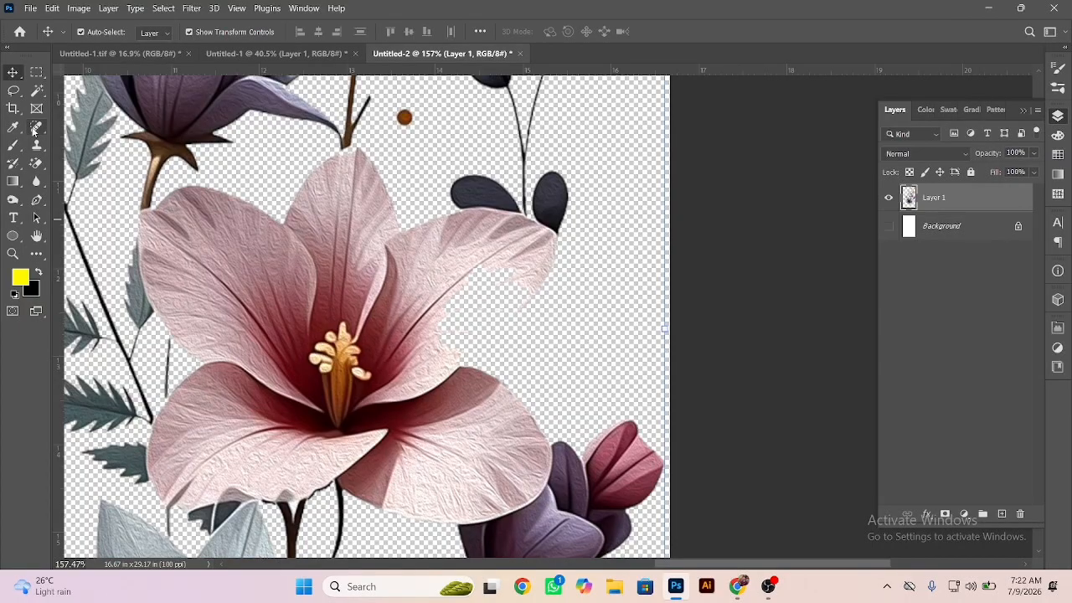
{"action": "mouse_move", "coordinate": [535, 270]}
{"action": "left_mouse_down"}
{"action": "mouse_move", "coordinate": [521, 311]}
{"action": "mouse_move", "coordinate": [461, 361]}
{"action": "mouse_move", "coordinate": [437, 329]}
{"action": "mouse_move", "coordinate": [488, 269]}
{"action": "mouse_move", "coordinate": [515, 276]}
{"action": "mouse_move", "coordinate": [512, 297]}
{"action": "mouse_move", "coordinate": [471, 346]}
{"action": "mouse_move", "coordinate": [454, 334]}
{"action": "mouse_move", "coordinate": [470, 303]}
{"action": "mouse_move", "coordinate": [498, 273]}
{"action": "mouse_move", "coordinate": [494, 299]}
{"action": "mouse_move", "coordinate": [463, 334]}
{"action": "mouse_move", "coordinate": [514, 293]}
{"action": "left_mouse_up"}
{"action": "key", "text": "ctrl+0"}
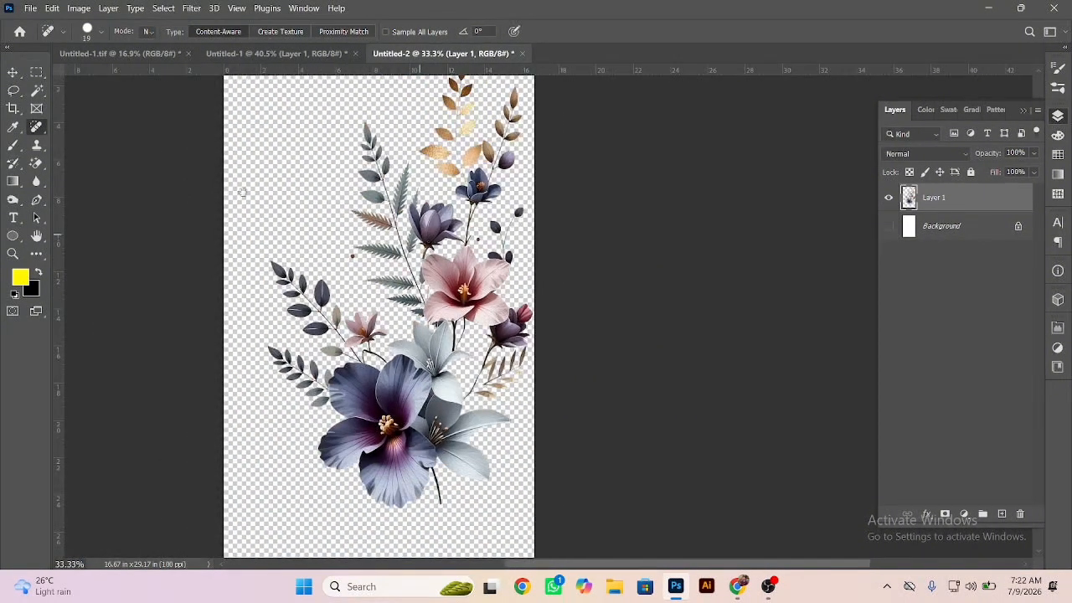
Step: Increase the saturation of the flower layer to +49 with Hue/Saturation
{"action": "left_click", "coordinate": [13, 73]}
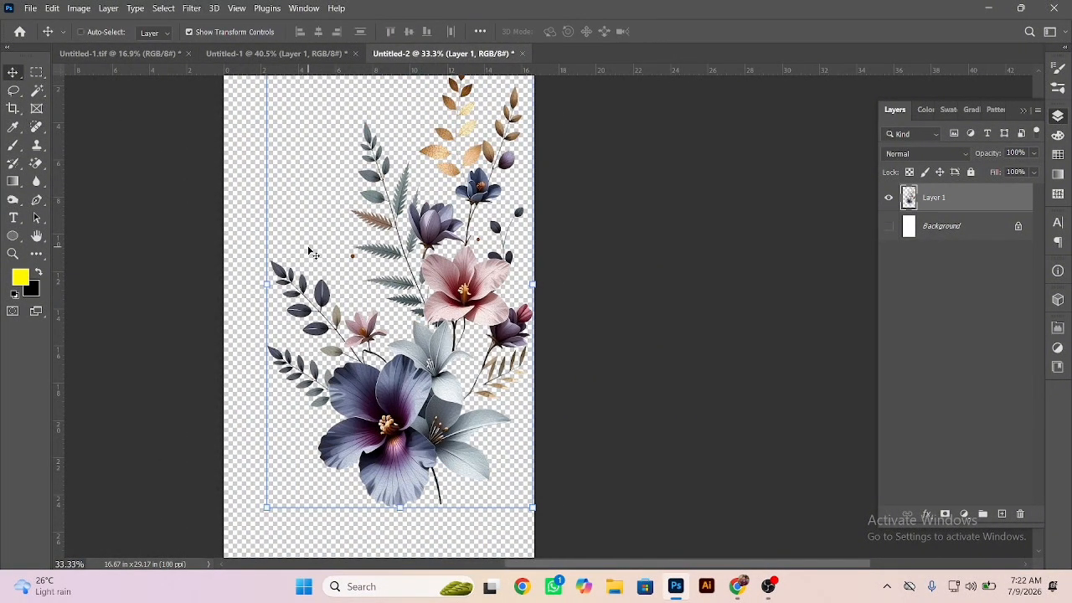
{"action": "key", "text": "ctrl+u"}
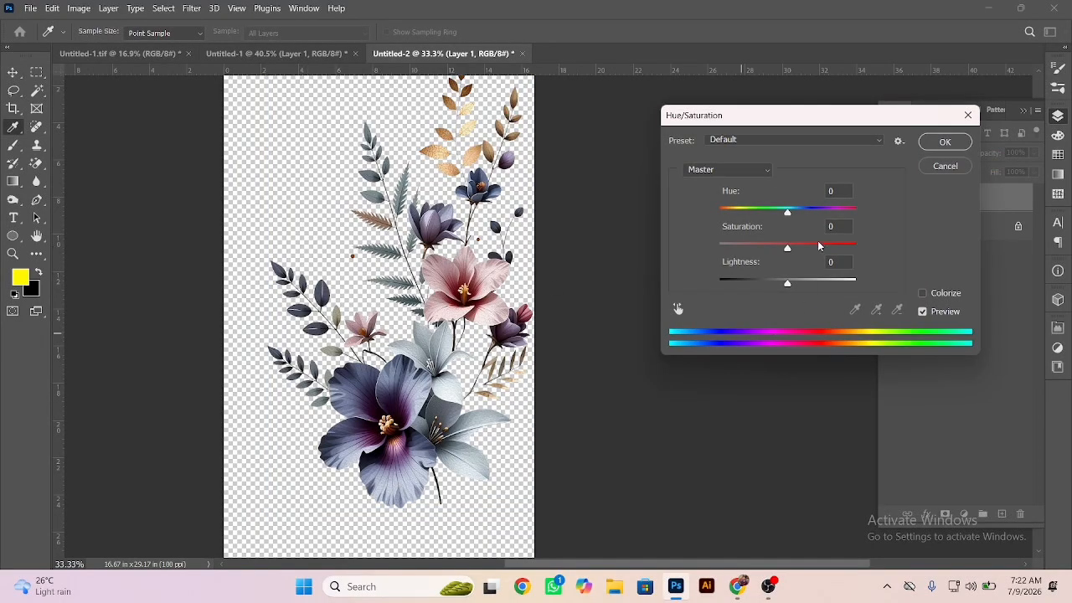
{"action": "left_click_drag", "start_coordinate": [807, 249], "coordinate": [820, 248]}
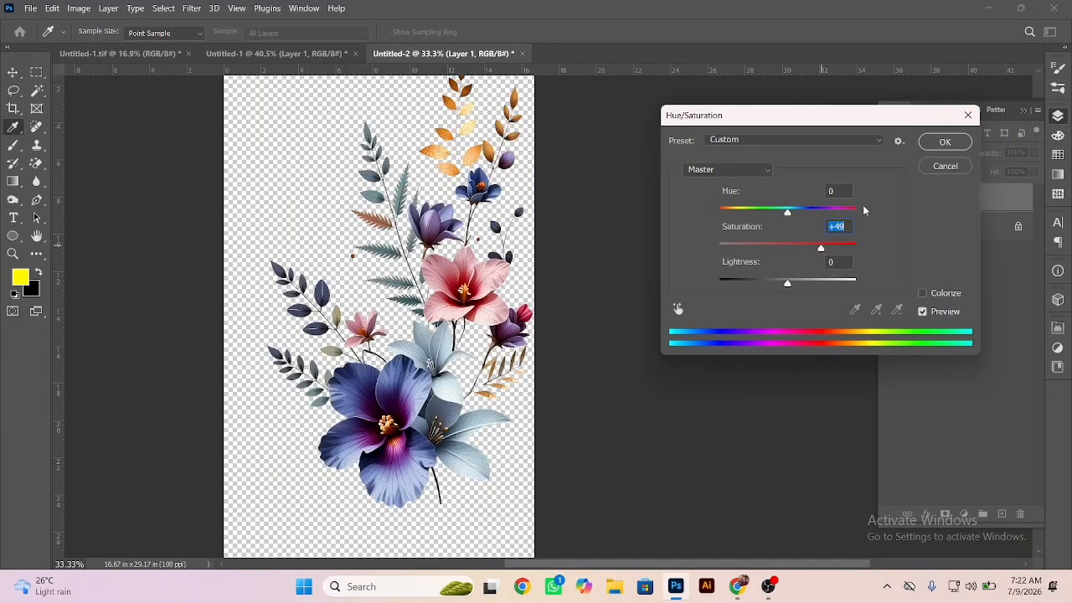
{"action": "left_click", "coordinate": [943, 142]}
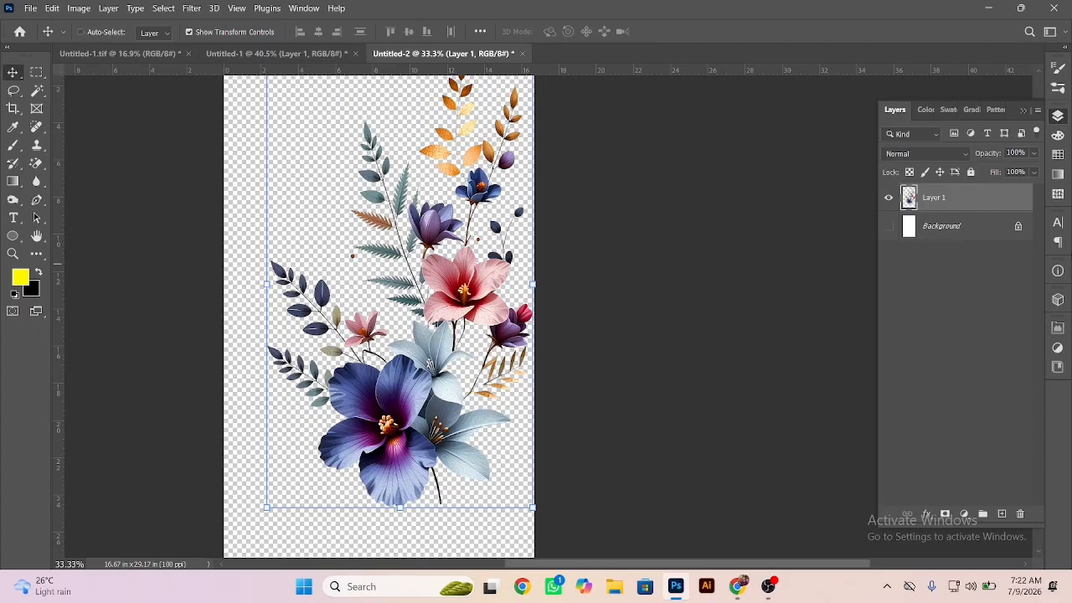
Step: Copy the flower bouquet into Untitled-1.tif and place it in the middle, just above the bottom border
{"action": "left_click", "coordinate": [121, 53]}
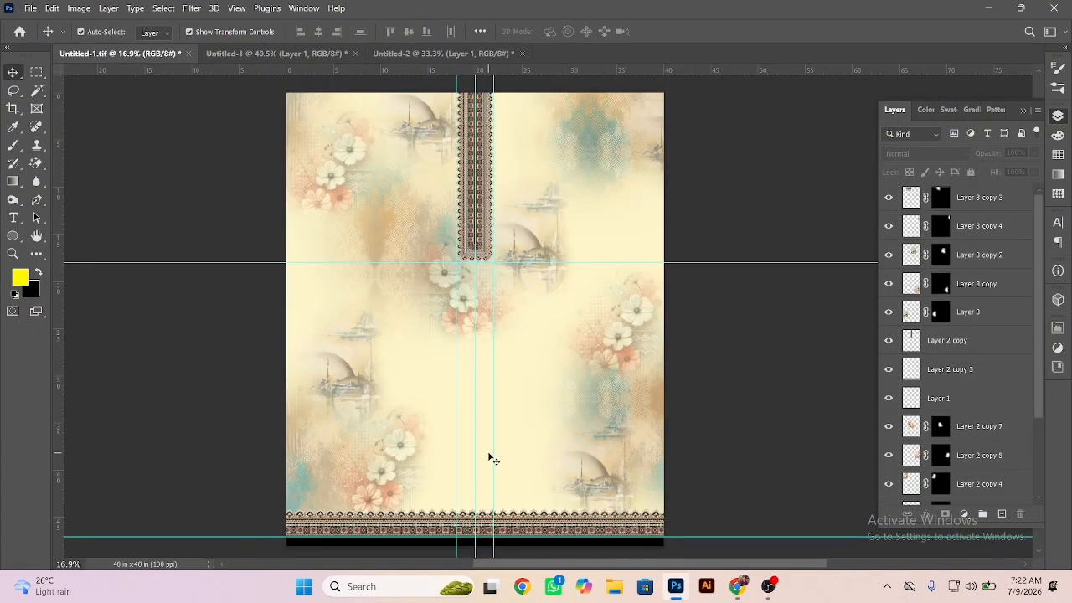
{"action": "key", "text": "ctrl+v"}
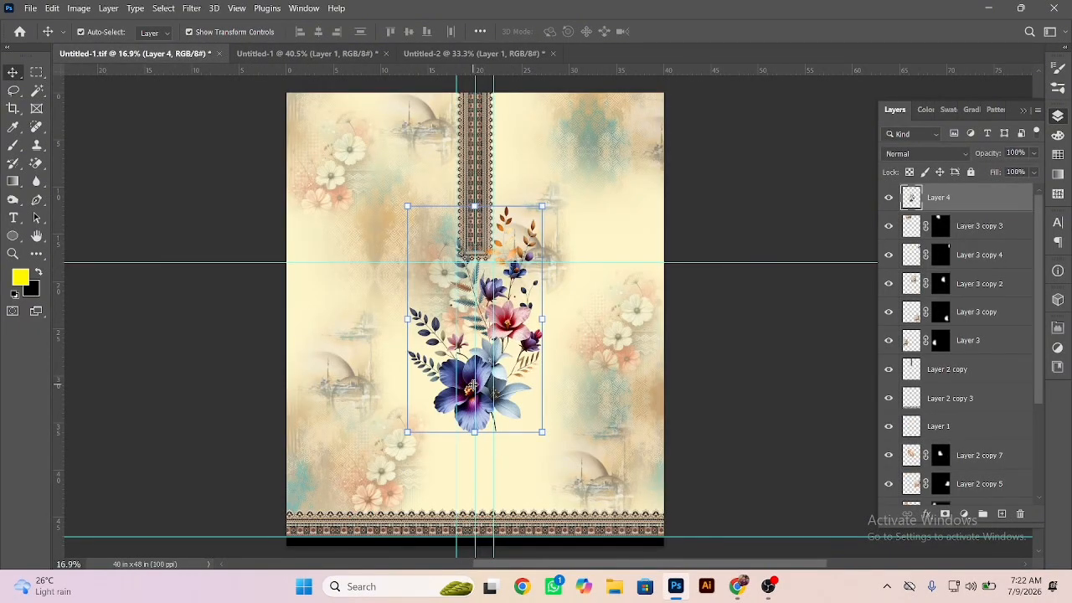
{"action": "left_click_drag", "start_coordinate": [467, 392], "coordinate": [474, 438]}
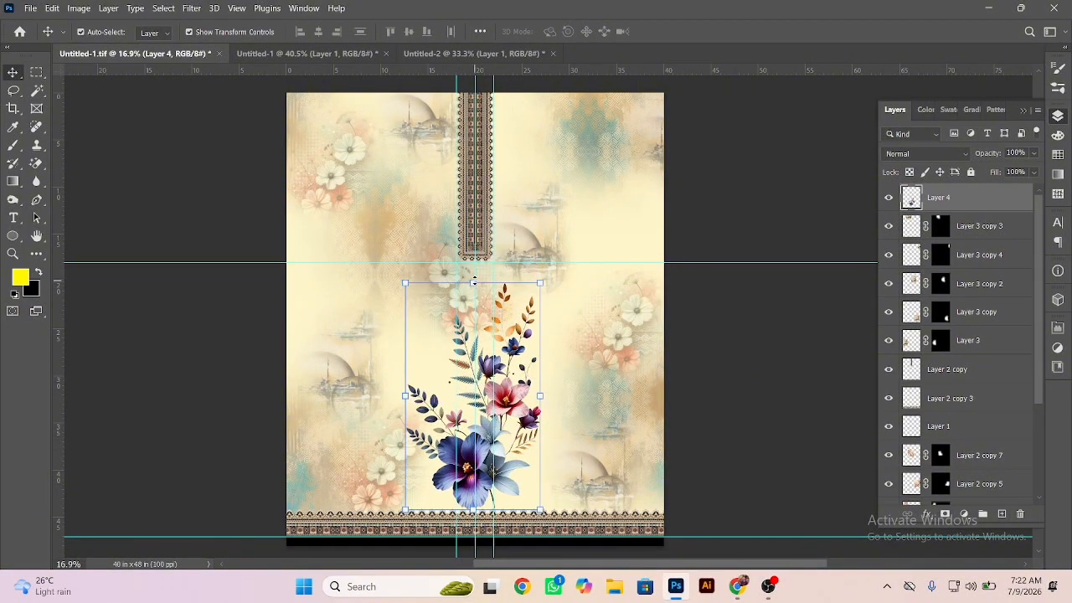
Step: Scale the bouquet down to about half its size, keeping its base on the bottom border
{"action": "key", "text": "ctrl+t"}
{"action": "left_click_drag", "start_coordinate": [473, 279], "coordinate": [476, 394]}
{"action": "key", "text": "Return"}
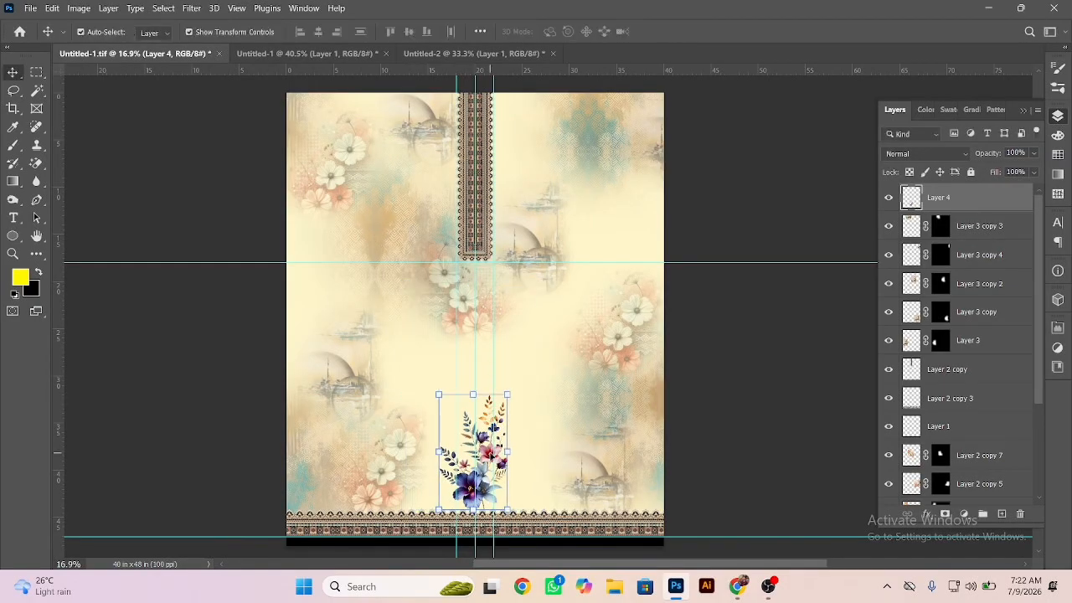
Step: Centre the bouquet on the middle vertical guide with its base touching the bottom border
{"action": "left_click", "coordinate": [552, 462], "text": "ctrl"}
{"action": "scroll", "coordinate": [492, 502], "scroll_direction": "up", "scroll_amount": 5}
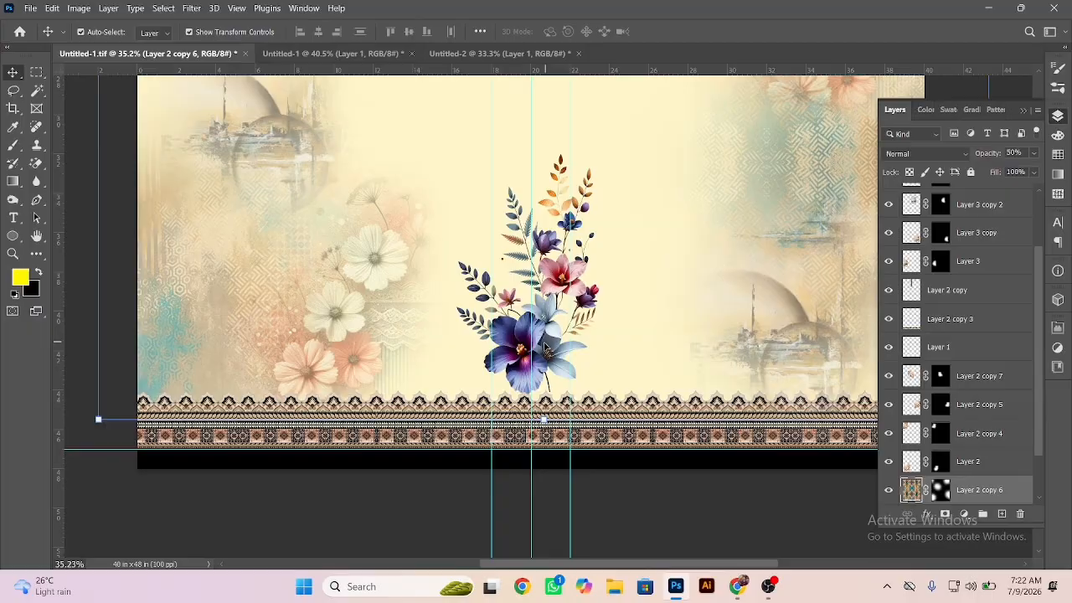
{"action": "mouse_move", "coordinate": [545, 348]}
{"action": "left_mouse_down"}
{"action": "mouse_move", "coordinate": [533, 356]}
{"action": "mouse_move", "coordinate": [542, 359]}
{"action": "left_mouse_up"}
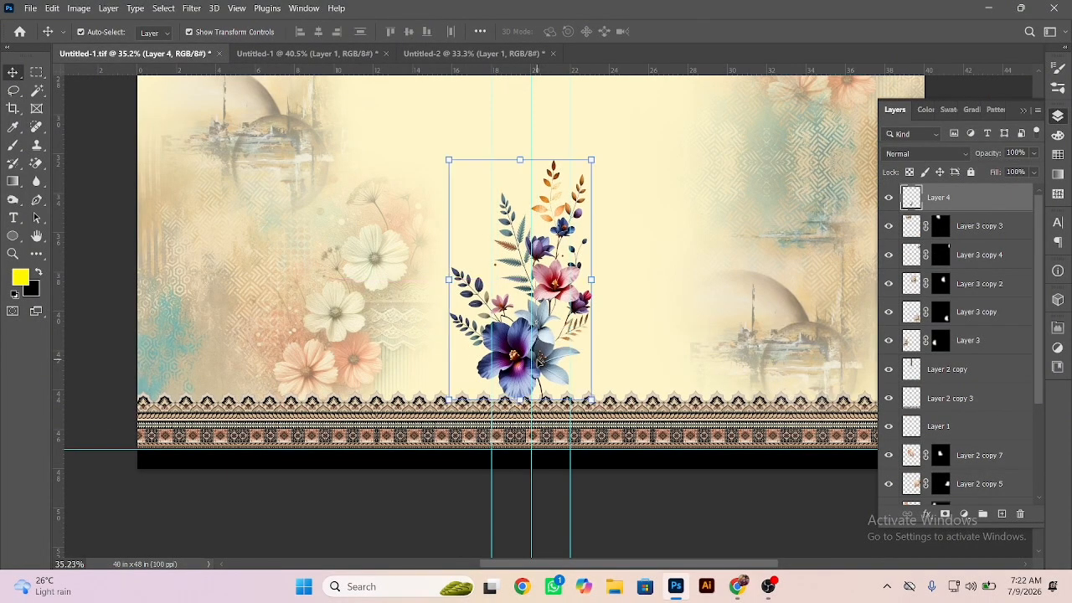
{"action": "left_click_drag", "start_coordinate": [519, 161], "coordinate": [529, 161]}
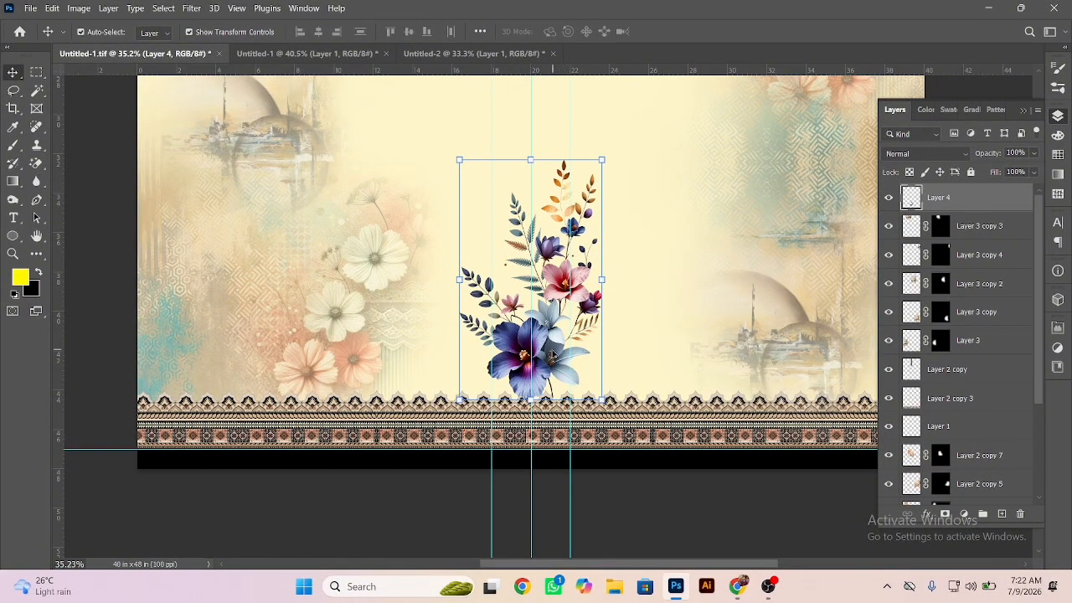
Step: Nudge the bouquet slightly down onto the bottom border and add a Drop Shadow effect to its layer
{"action": "left_click_drag", "start_coordinate": [551, 355], "coordinate": [551, 358]}
{"action": "scroll", "coordinate": [551, 359], "scroll_direction": "up", "scroll_amount": 2}
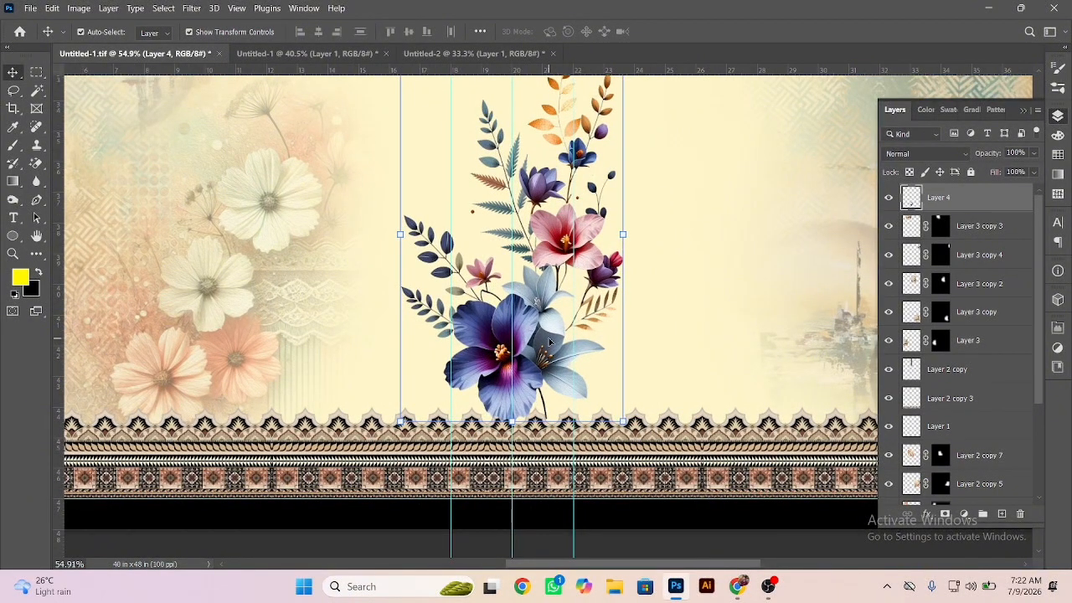
{"action": "left_click", "coordinate": [927, 517]}
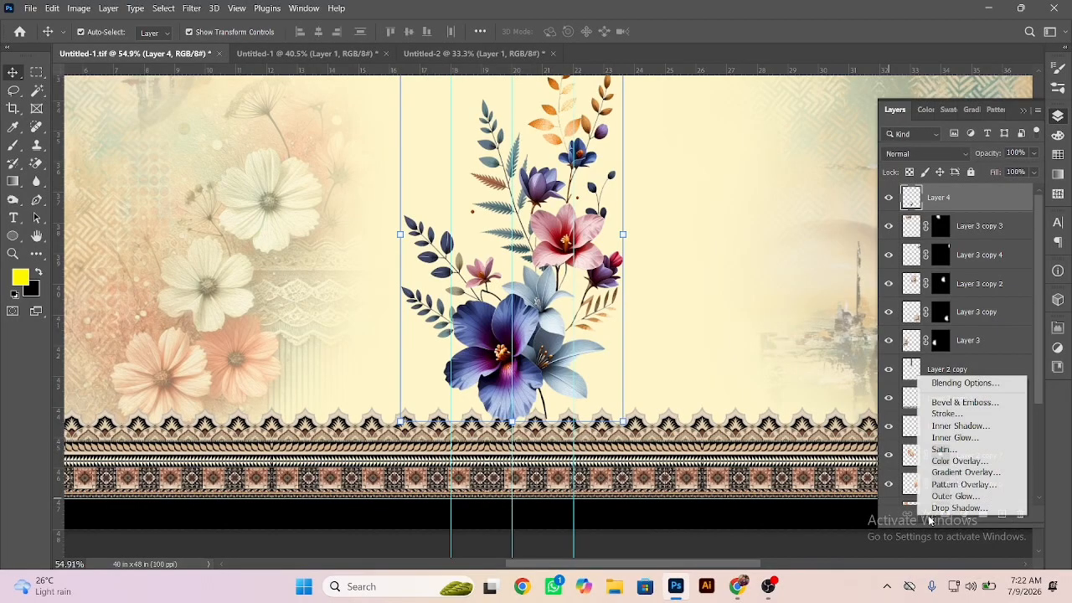
{"action": "left_click", "coordinate": [945, 509]}
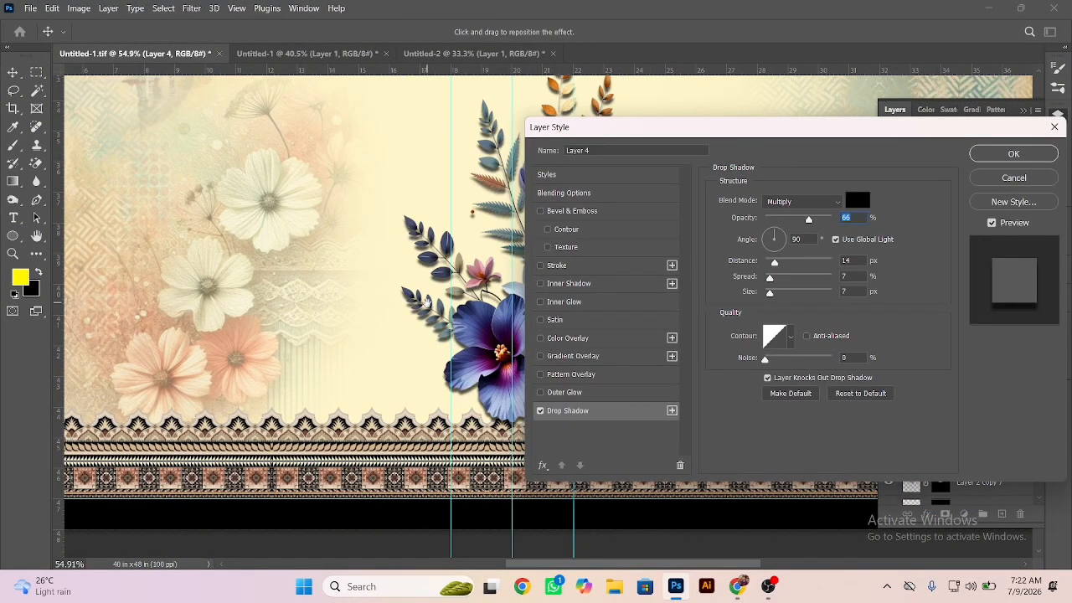
{"action": "left_click_drag", "start_coordinate": [447, 295], "coordinate": [255, 302]}
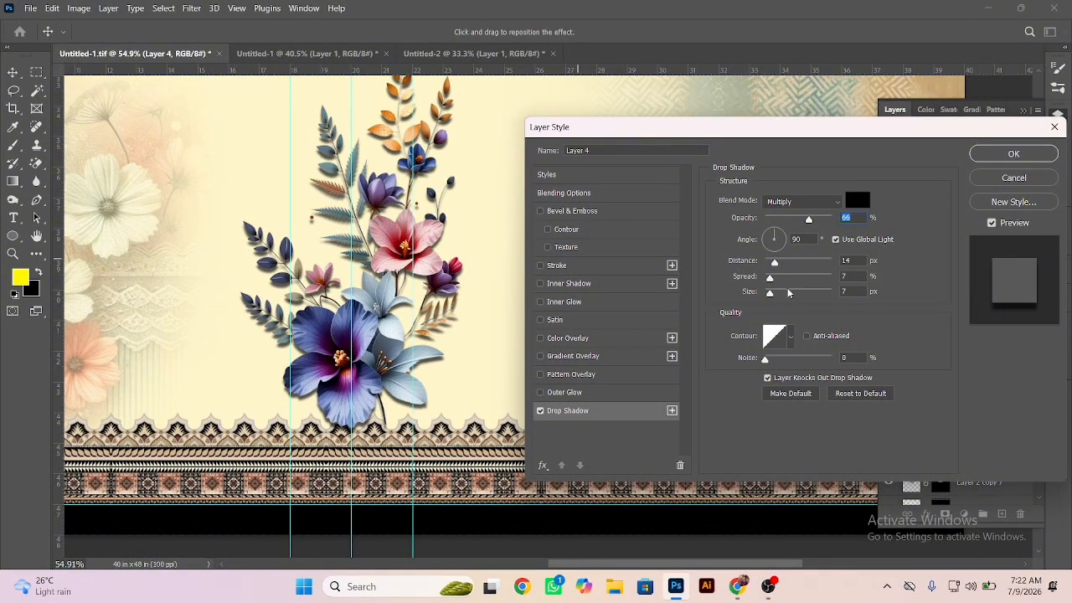
Step: Set the bouquet's drop shadow to a distance of 3 px, a spread of 0% and a size of 3 px
{"action": "double_click", "coordinate": [861, 261]}
{"action": "type", "text": "3"}
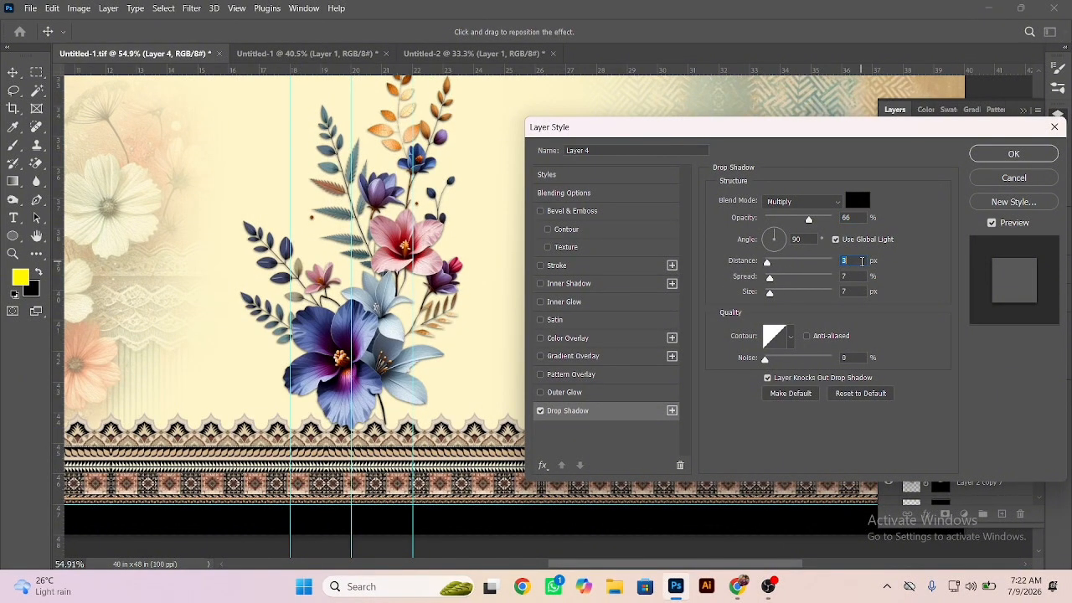
{"action": "double_click", "coordinate": [856, 274]}
{"action": "type", "text": "4"}
{"action": "double_click", "coordinate": [851, 291]}
{"action": "type", "text": "3"}
{"action": "double_click", "coordinate": [854, 276]}
{"action": "type", "text": "0"}
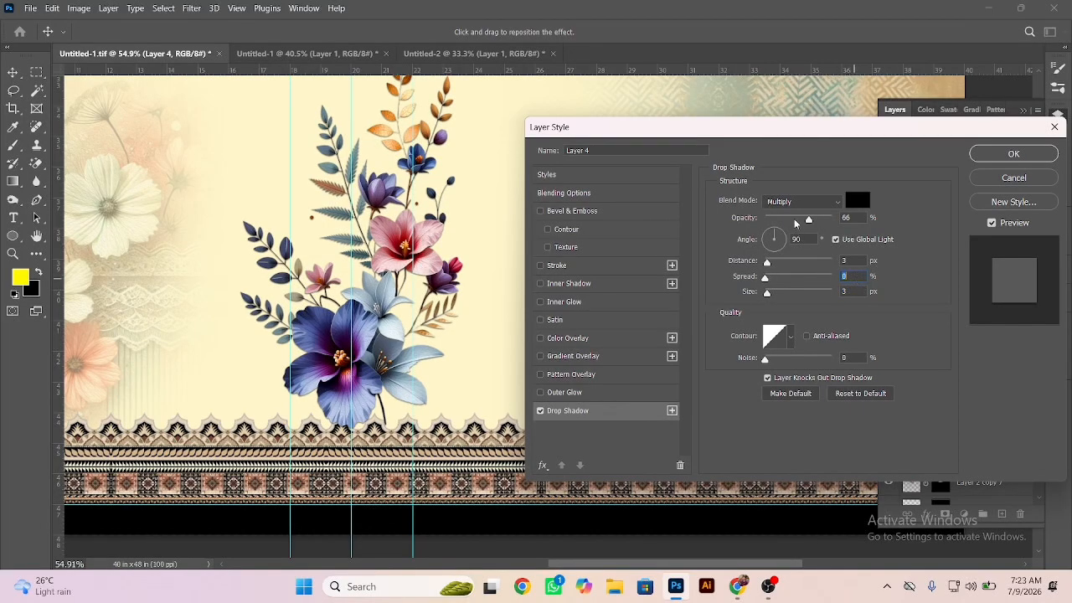
Step: Set the drop shadow's opacity to 48%, increase its size by a few pixels and apply the layer style
{"action": "left_click_drag", "start_coordinate": [808, 219], "coordinate": [817, 221]}
{"action": "left_click", "coordinate": [853, 261]}
{"action": "left_click", "coordinate": [796, 220]}
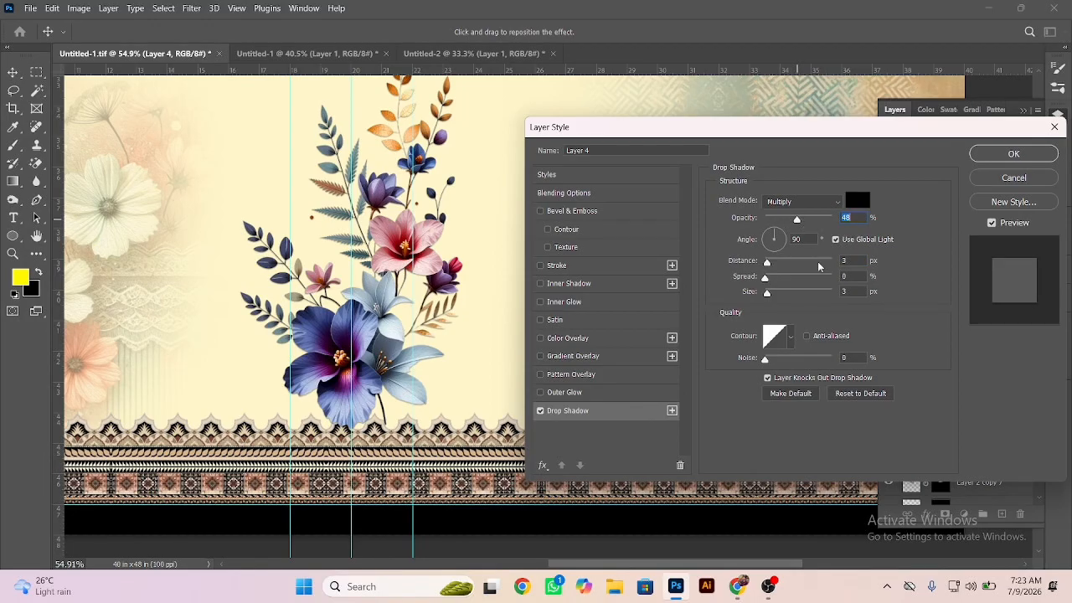
{"action": "left_click", "coordinate": [850, 292]}
{"action": "key", "text": "Up"}
{"action": "key", "text": "Up"}
{"action": "key", "text": "Up"}
{"action": "key", "text": "Up"}
{"action": "key", "text": "Up"}
{"action": "key", "text": "Up"}
{"action": "key", "text": "Up"}
{"action": "left_click", "coordinate": [1017, 160]}
Step: Deselect the bouquet and examine the whole design from the centre panel down to the bottom border
{"action": "scroll", "coordinate": [390, 316], "scroll_direction": "down", "scroll_amount": 5}
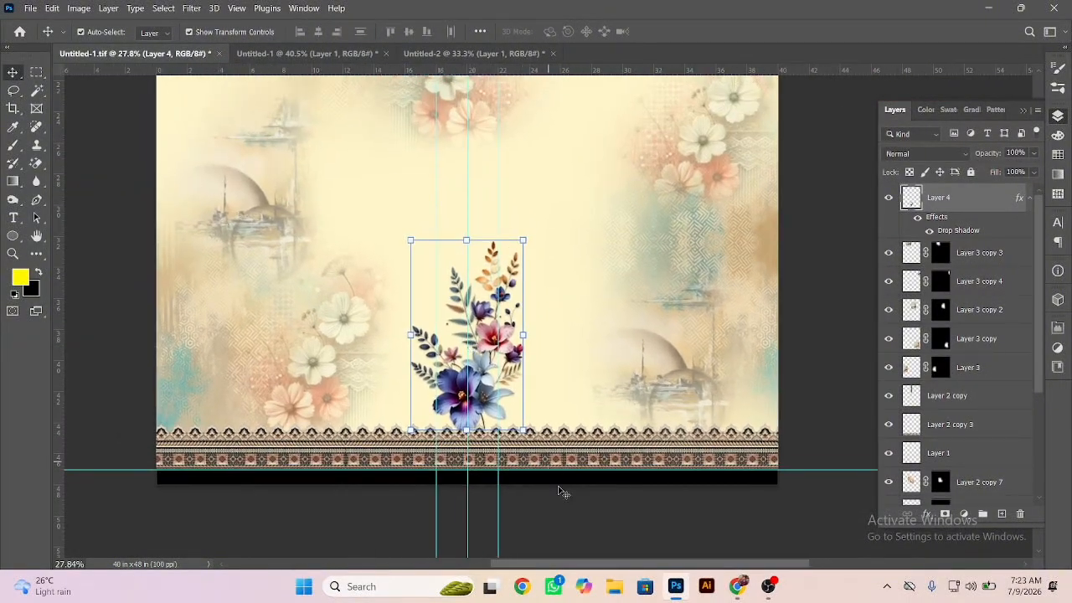
{"action": "left_click", "coordinate": [561, 491]}
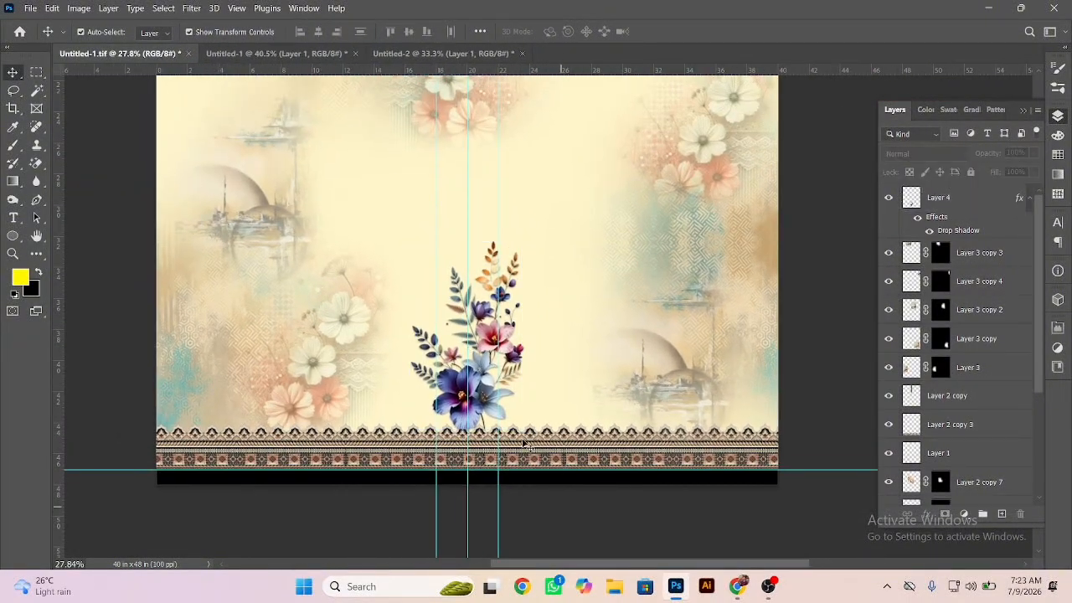
{"action": "scroll", "coordinate": [363, 398], "scroll_direction": "down", "scroll_amount": 3}
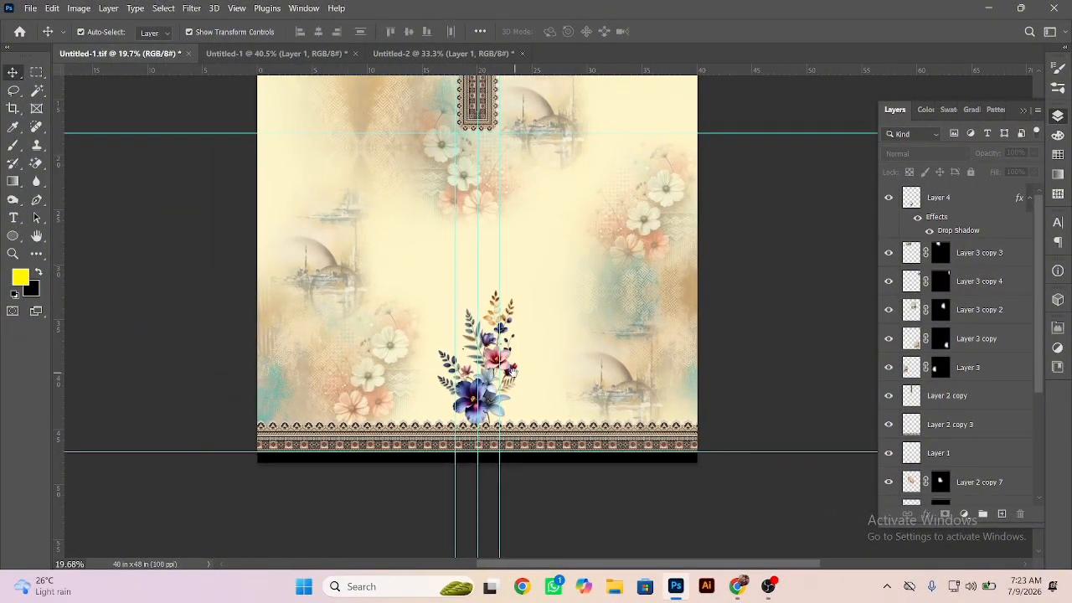
{"action": "left_click_drag", "start_coordinate": [511, 371], "coordinate": [553, 445]}
{"action": "scroll", "coordinate": [551, 397], "scroll_direction": "down", "scroll_amount": 2}
{"action": "scroll", "coordinate": [550, 395], "scroll_direction": "up", "scroll_amount": 1}
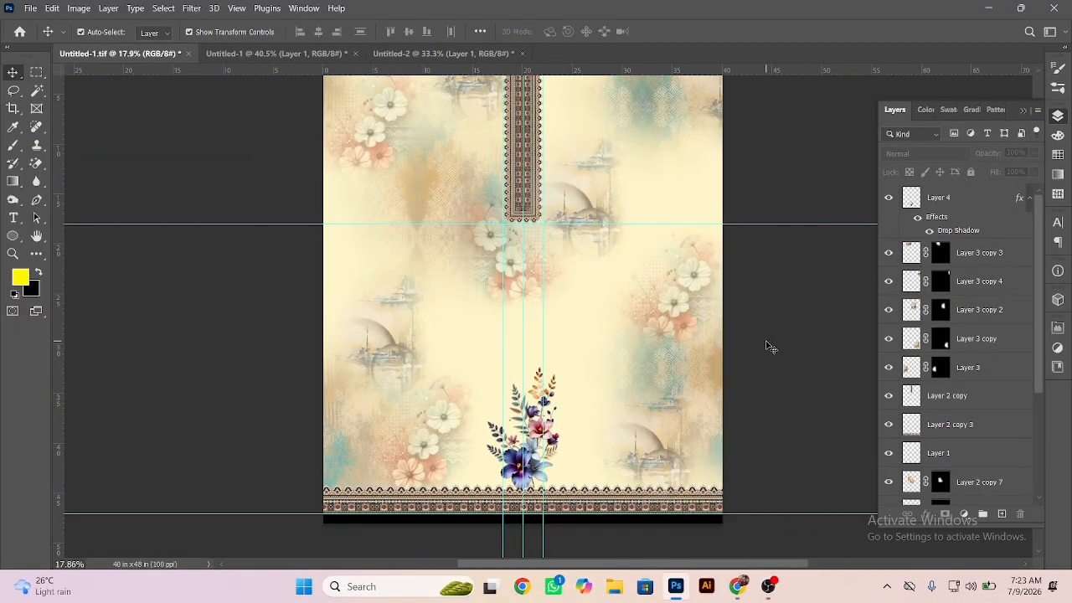
{"action": "scroll", "coordinate": [769, 350], "scroll_direction": "up", "scroll_amount": 1}
{"action": "scroll", "coordinate": [768, 350], "scroll_direction": "up", "scroll_amount": 1}
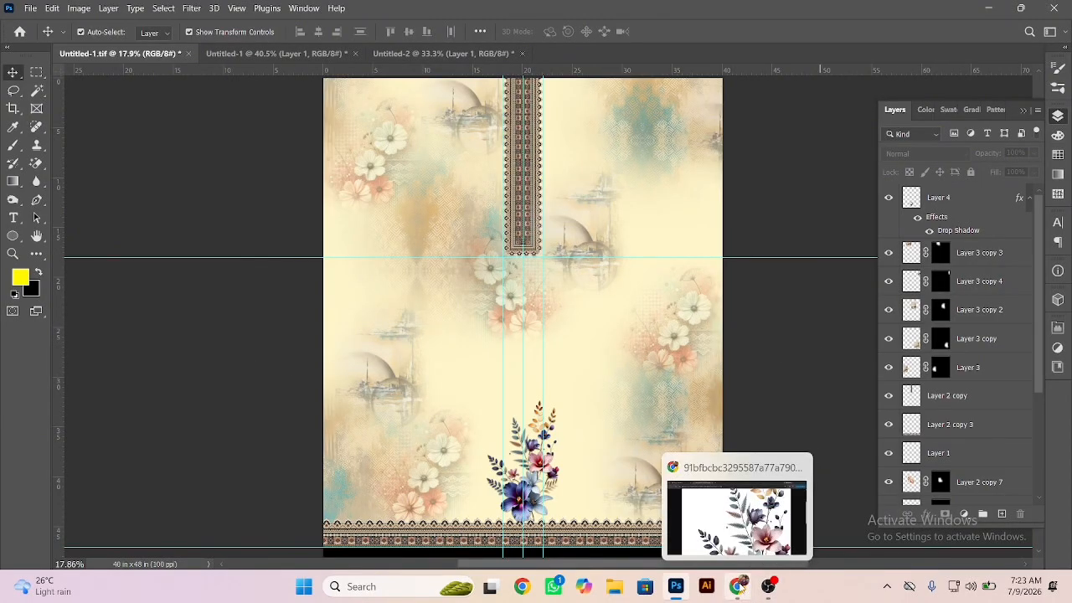
Step: Switch to Pinterest in Chrome, browse the related pins and open the orange flower branch with blue-grey leaves
{"action": "left_click", "coordinate": [740, 587]}
{"action": "left_click", "coordinate": [346, 14]}
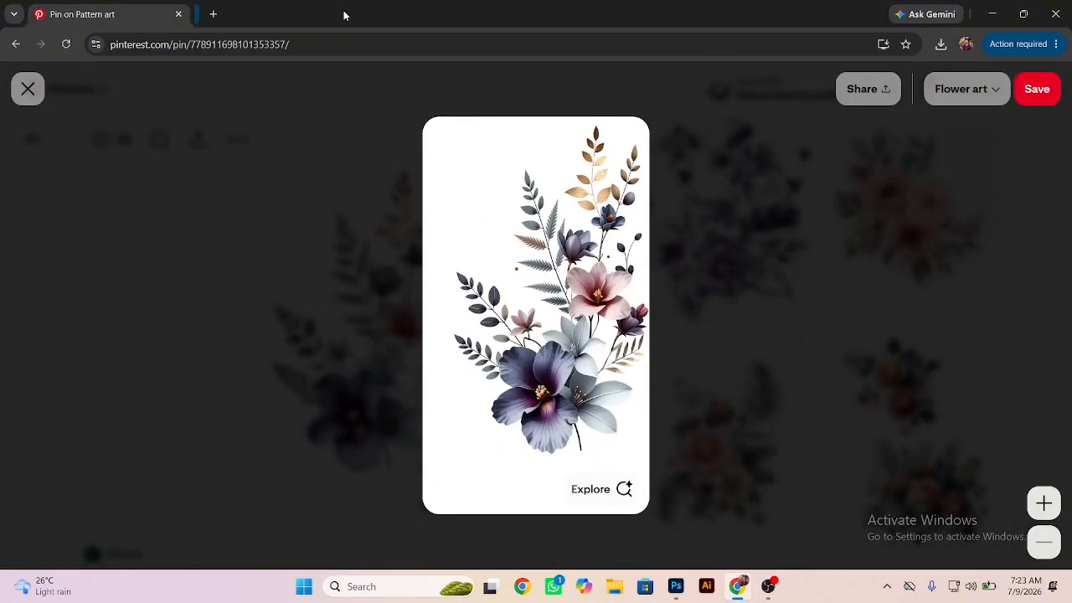
{"action": "left_click", "coordinate": [279, 181]}
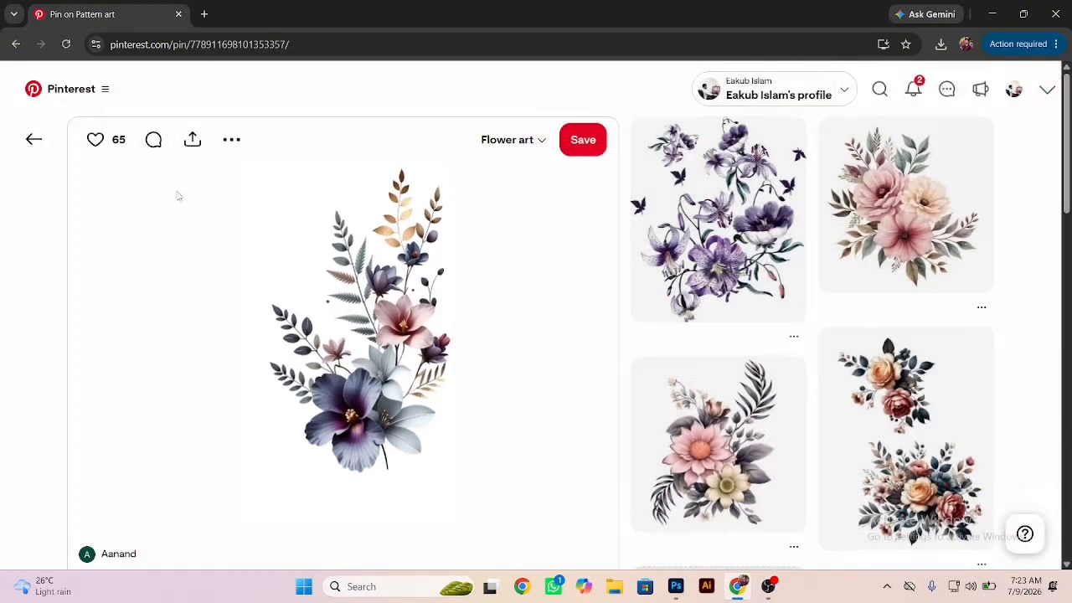
{"action": "scroll", "coordinate": [1066, 295], "scroll_direction": "down", "scroll_amount": 2}
{"action": "scroll", "coordinate": [1067, 294], "scroll_direction": "down", "scroll_amount": 3}
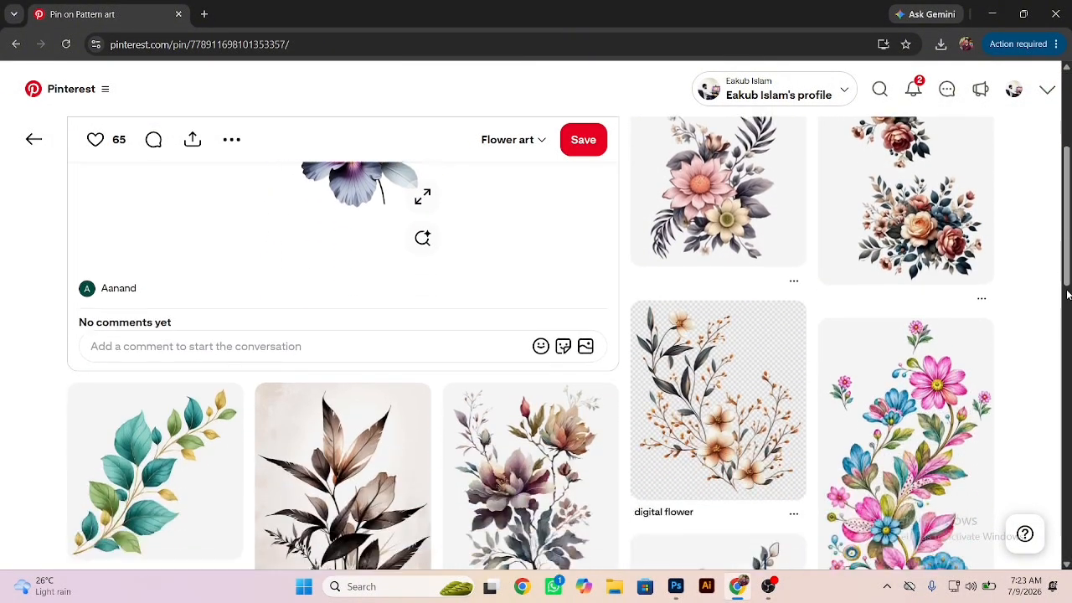
{"action": "scroll", "coordinate": [1067, 295], "scroll_direction": "down", "scroll_amount": 2}
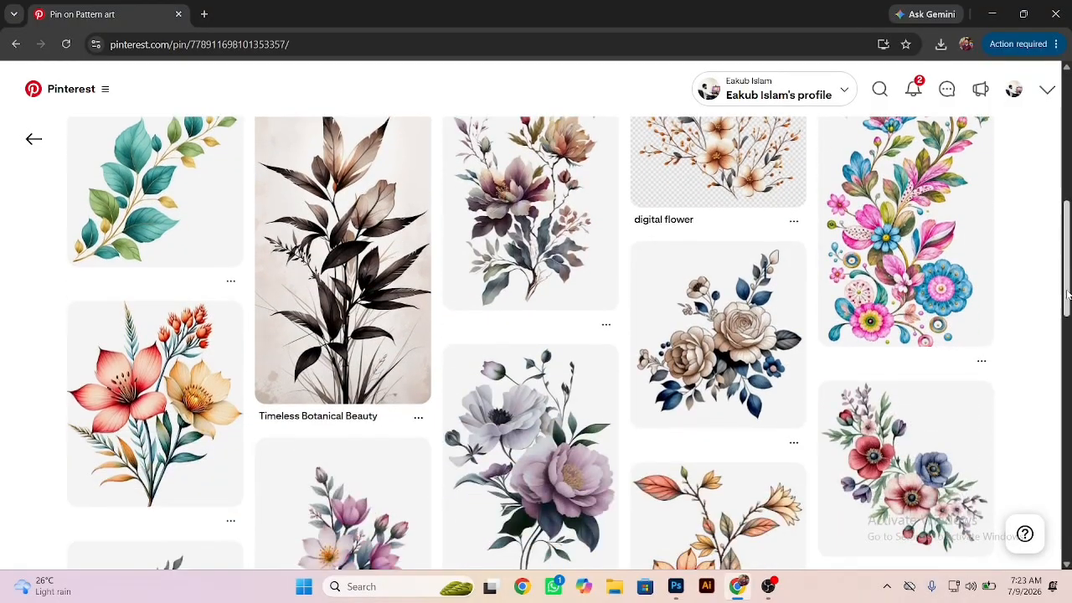
{"action": "scroll", "coordinate": [1067, 295], "scroll_direction": "down", "scroll_amount": 4}
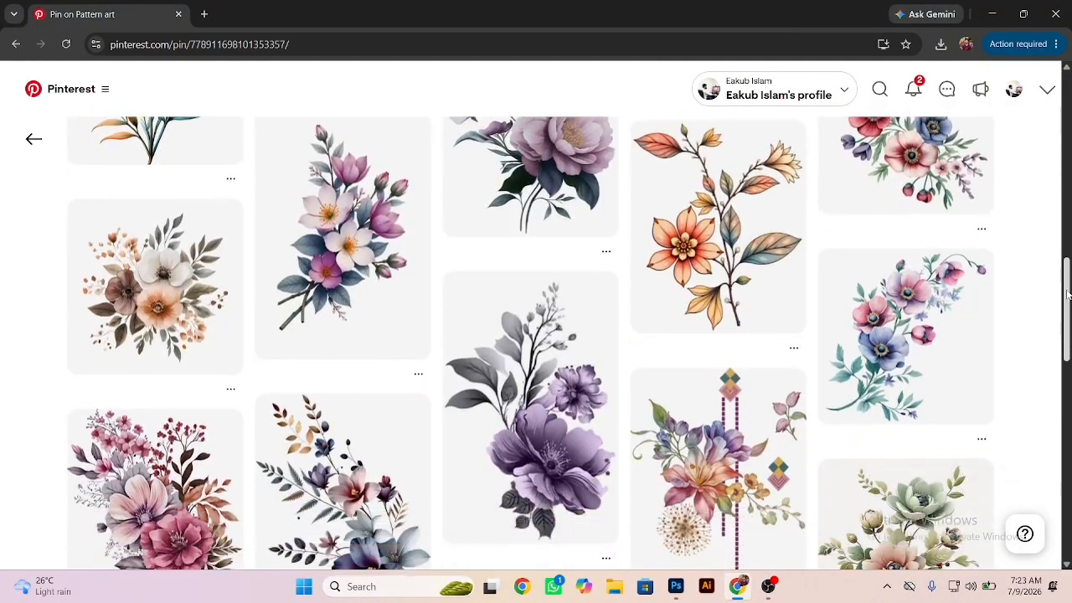
{"action": "left_click", "coordinate": [720, 229]}
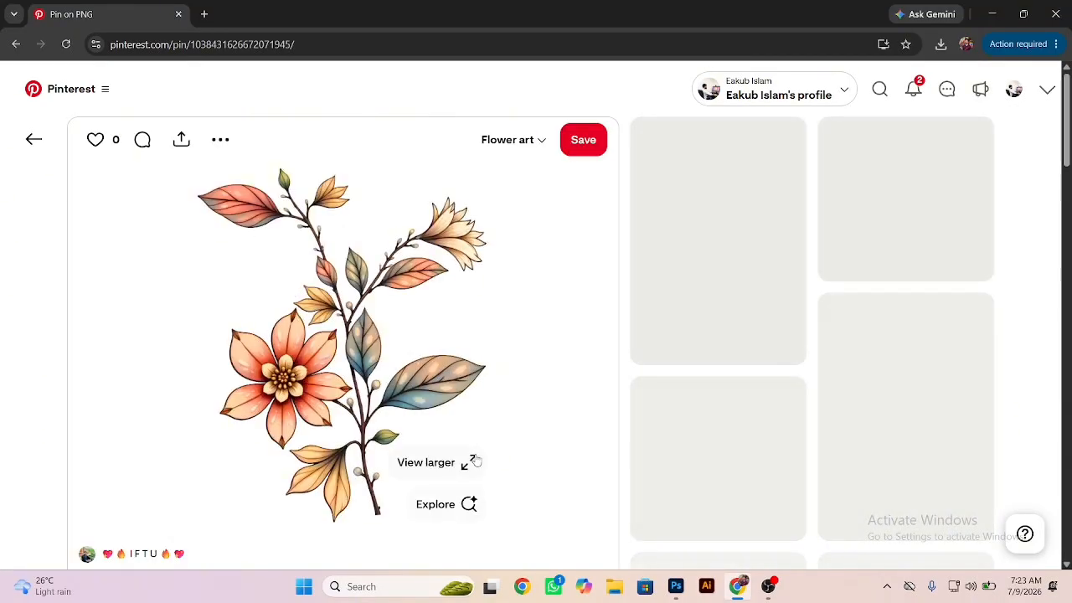
Step: Open the orange flower branch image at full size in a new tab and copy it
{"action": "left_click", "coordinate": [470, 461]}
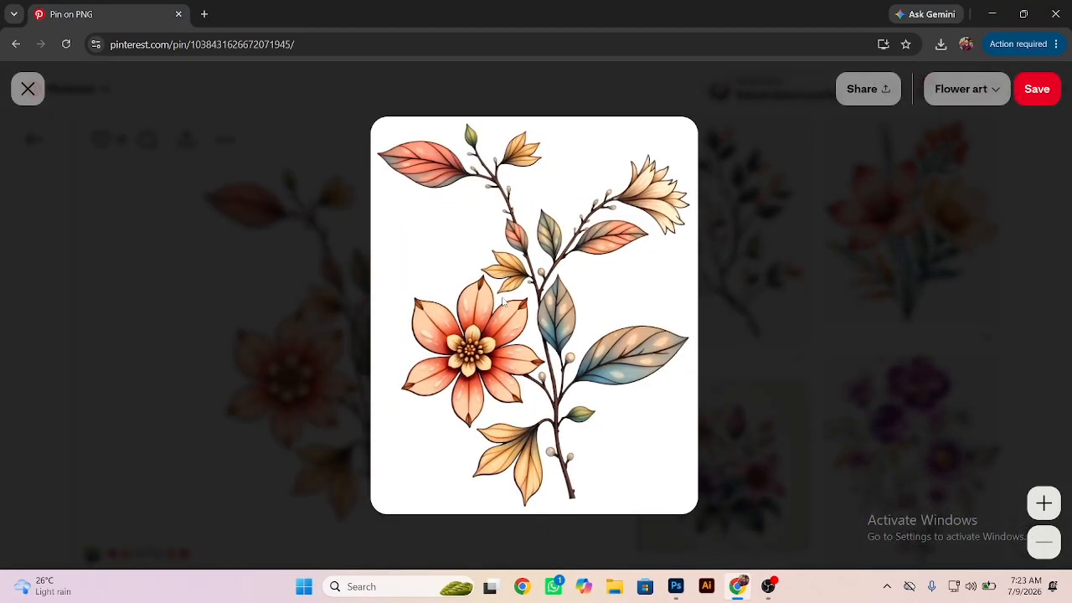
{"action": "right_click", "coordinate": [503, 217]}
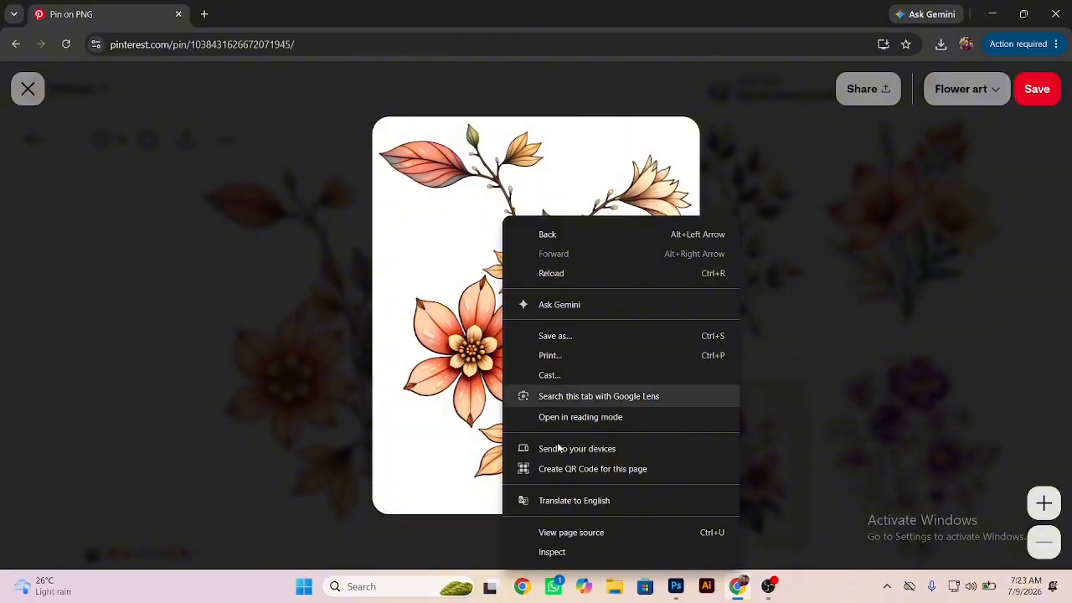
{"action": "right_click", "coordinate": [417, 241]}
{"action": "left_click", "coordinate": [461, 261]}
{"action": "left_click", "coordinate": [268, 7]}
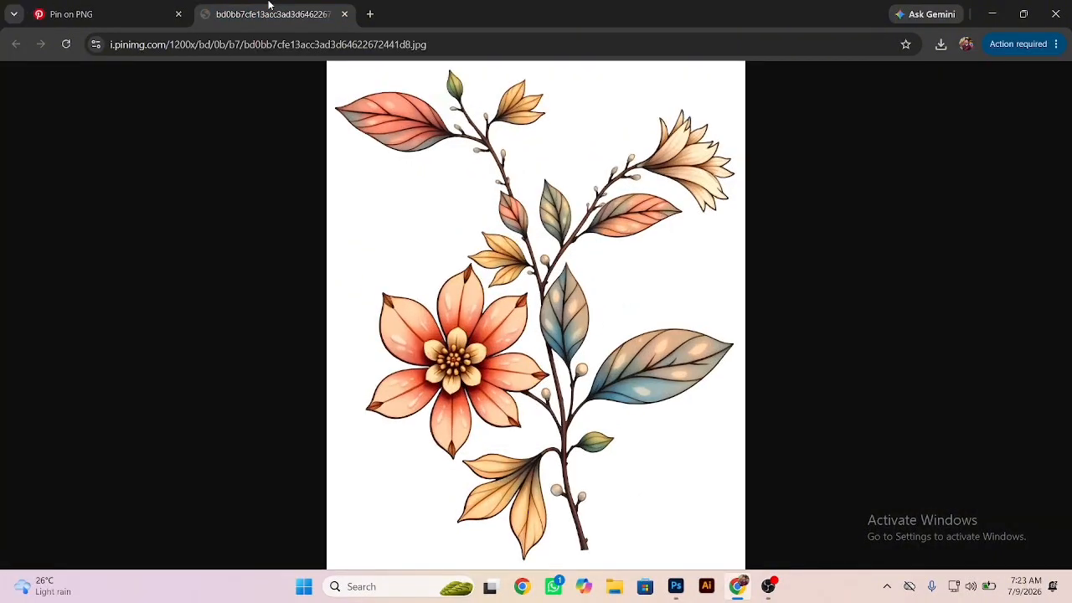
{"action": "left_click", "coordinate": [544, 296]}
{"action": "right_click", "coordinate": [530, 296]}
{"action": "left_click", "coordinate": [584, 359]}
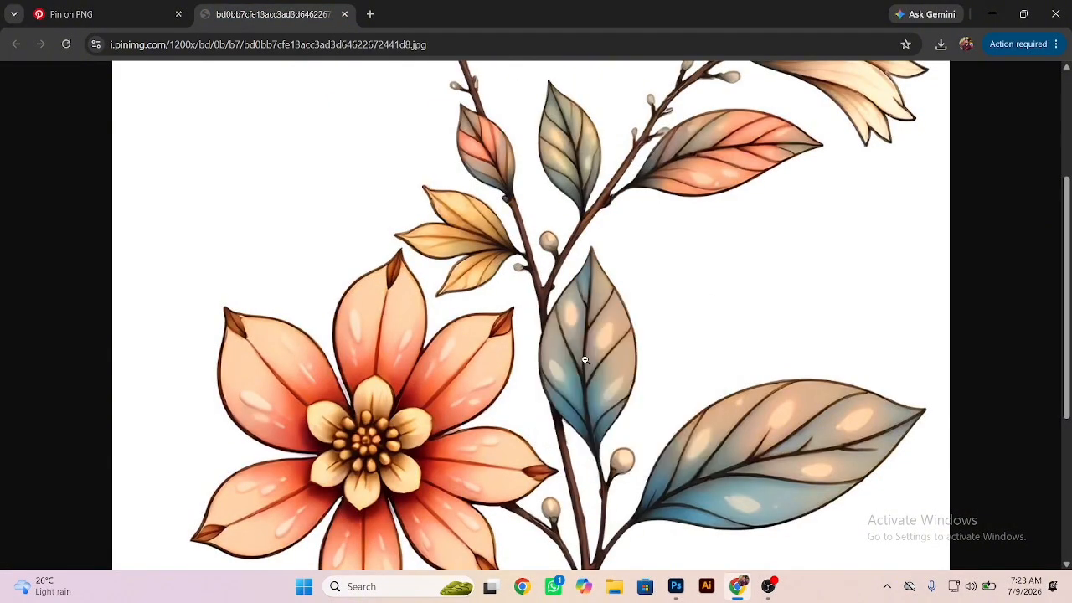
Step: Switch to Photoshop, create a 1200 x 1457 px document at 72 ppi and paste the copied flower branch into it
{"action": "left_click", "coordinate": [673, 597]}
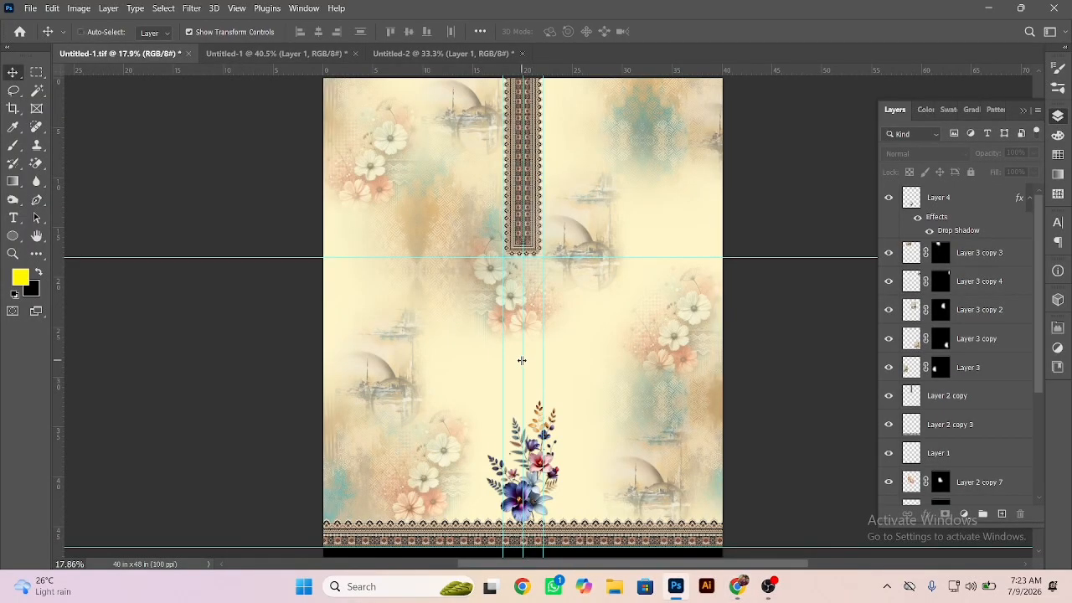
{"action": "key", "text": "ctrl+n"}
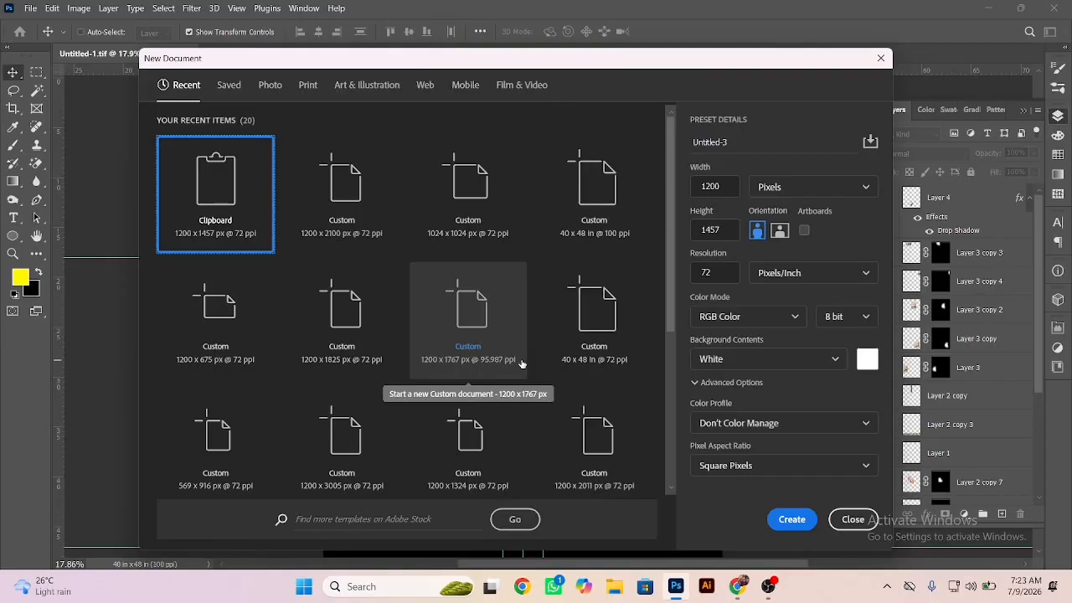
{"action": "key", "text": "Return"}
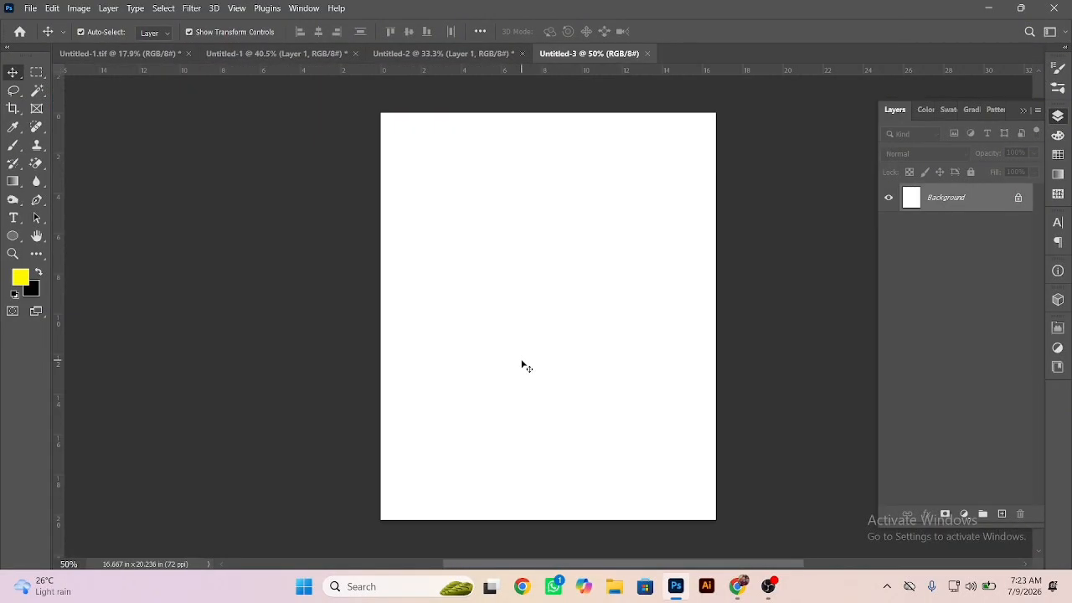
{"action": "key", "text": "ctrl+v"}
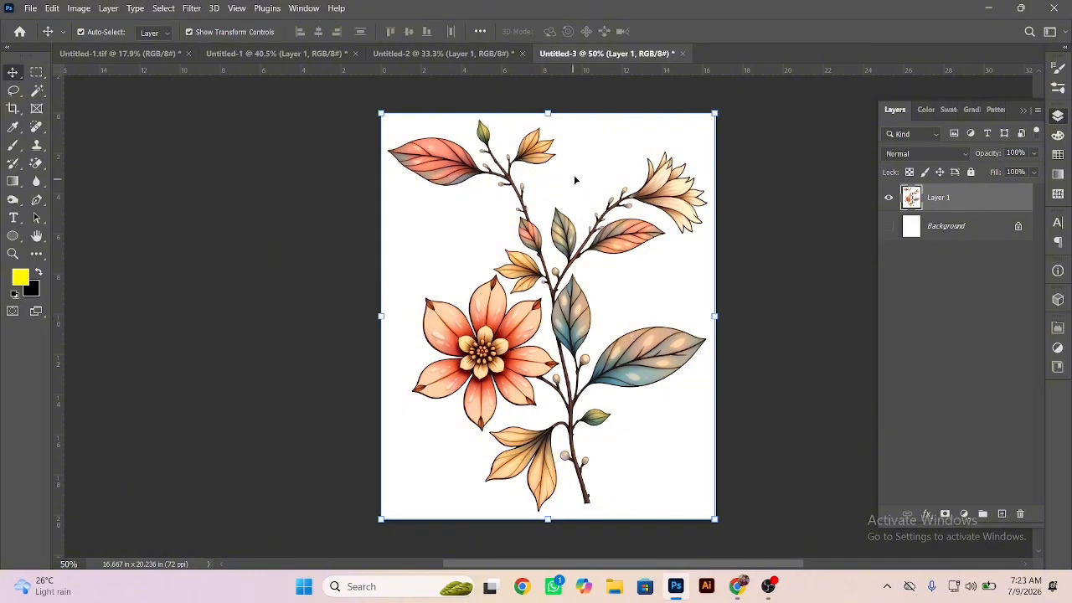
Step: Erase the white background around the flower branch with the Magic Eraser at tolerance 32
{"action": "key", "text": "e"}
{"action": "left_click", "coordinate": [502, 188]}
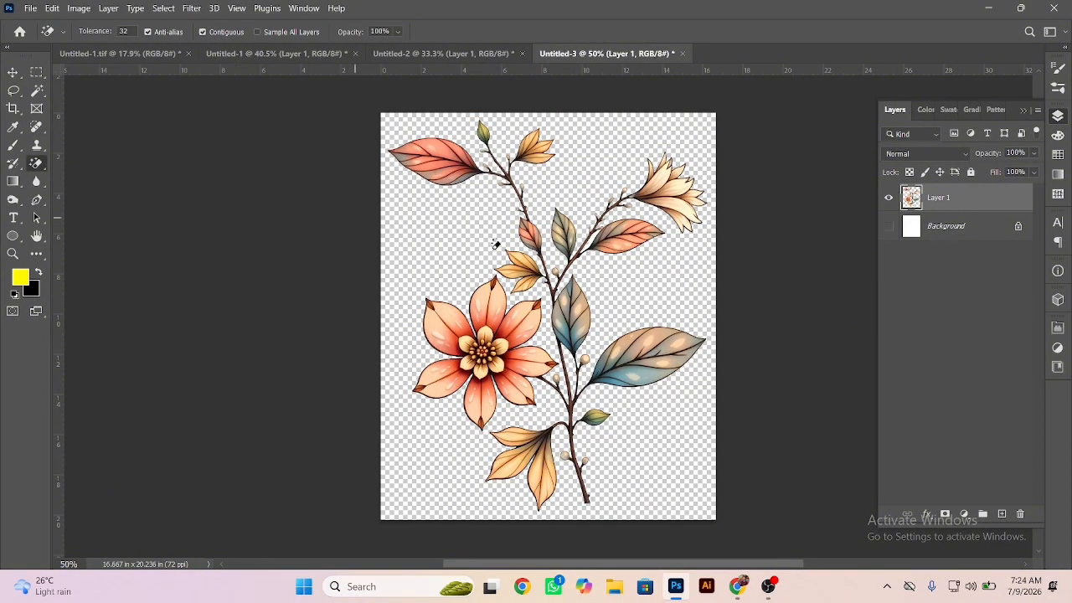
{"action": "left_click_drag", "start_coordinate": [584, 225], "coordinate": [452, 286]}
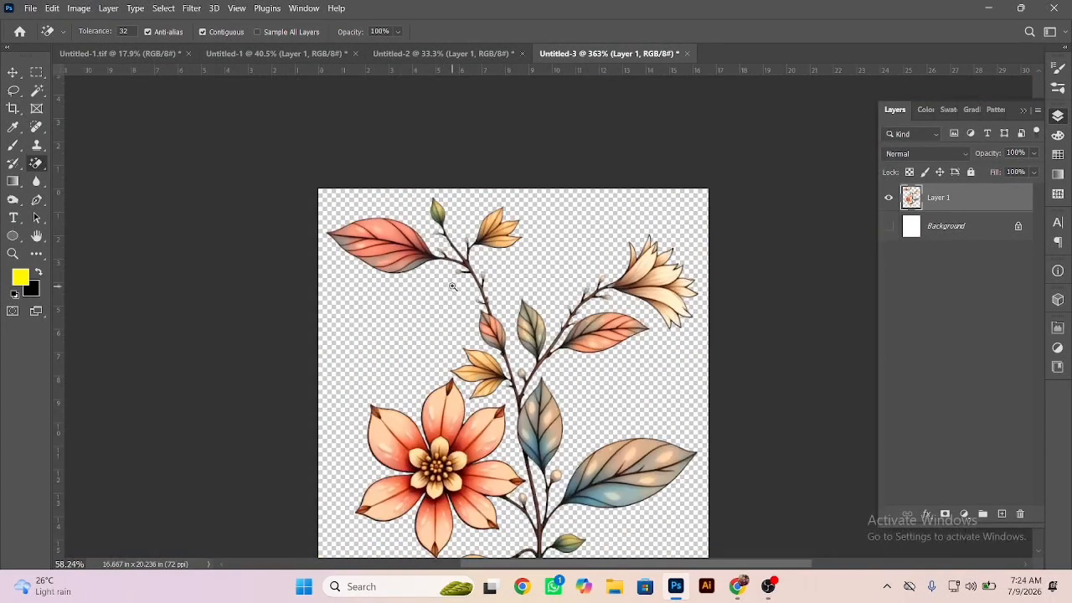
Step: Copy the cut-out flower branch into Untitled-1.tif, placing it above and to the right of the bouquet
{"action": "left_click", "coordinate": [14, 74]}
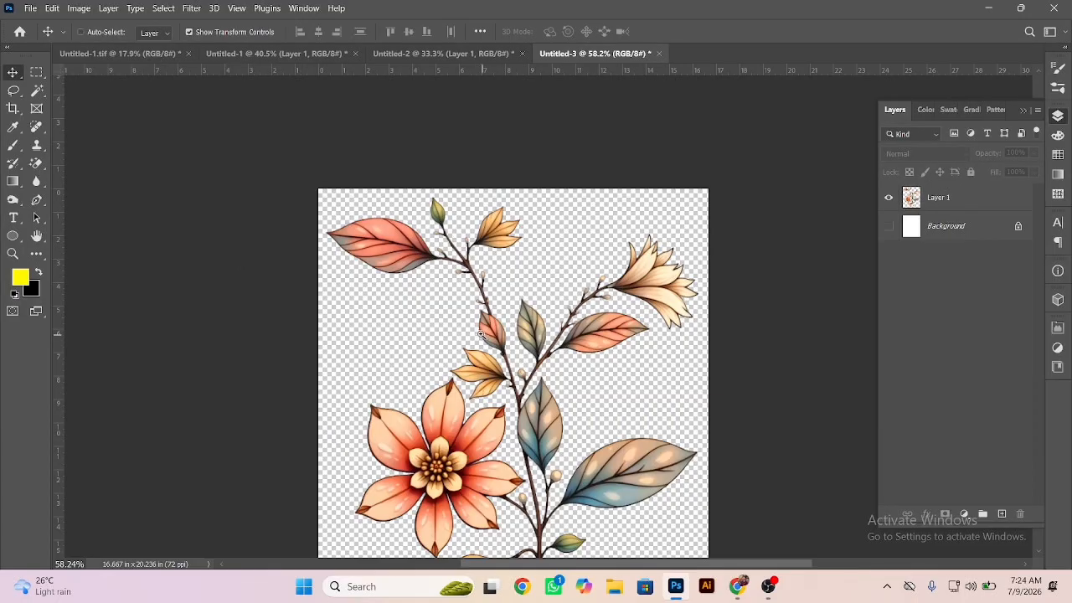
{"action": "scroll", "coordinate": [483, 335], "scroll_direction": "down", "scroll_amount": 1}
{"action": "mouse_move", "coordinate": [466, 406]}
{"action": "left_mouse_down"}
{"action": "mouse_move", "coordinate": [465, 422]}
{"action": "mouse_move", "coordinate": [467, 408]}
{"action": "left_mouse_up"}
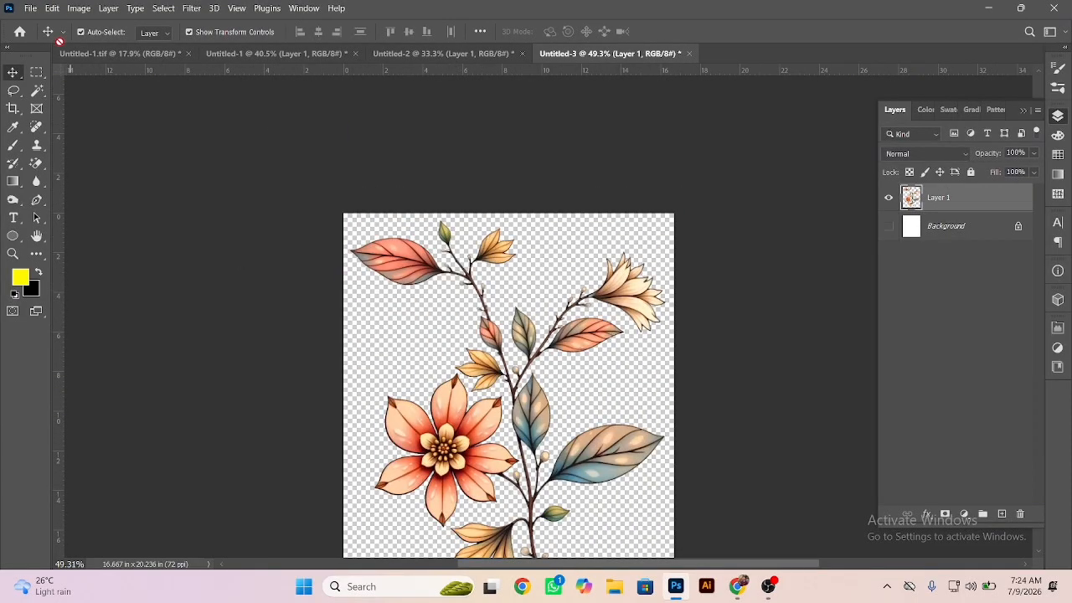
{"action": "left_click_drag", "start_coordinate": [74, 46], "coordinate": [271, 144]}
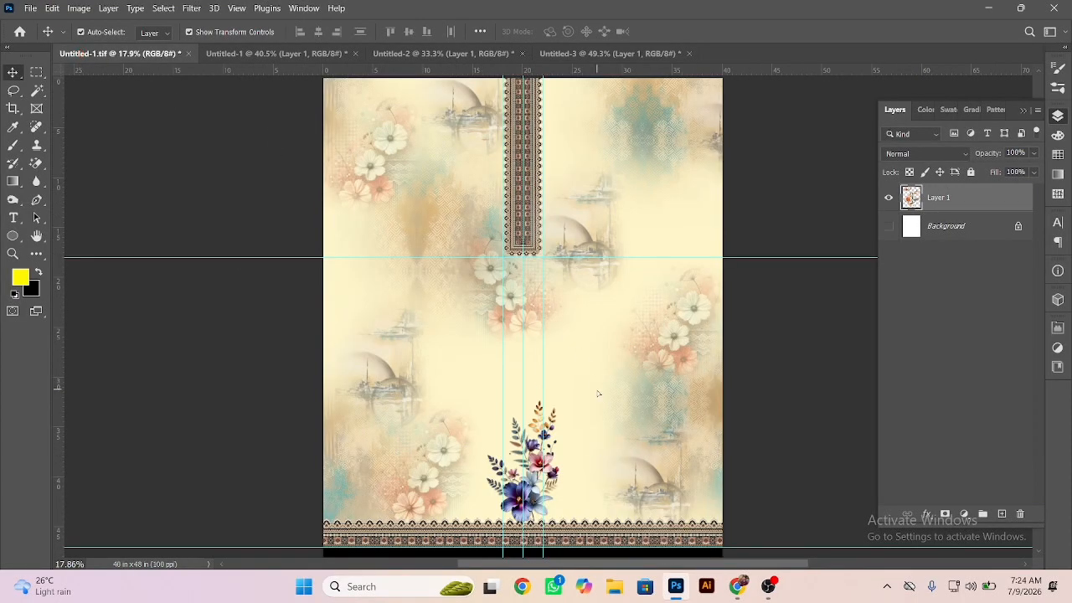
{"action": "left_click_drag", "start_coordinate": [598, 394], "coordinate": [597, 377]}
{"action": "scroll", "coordinate": [580, 295], "scroll_direction": "up", "scroll_amount": 3}
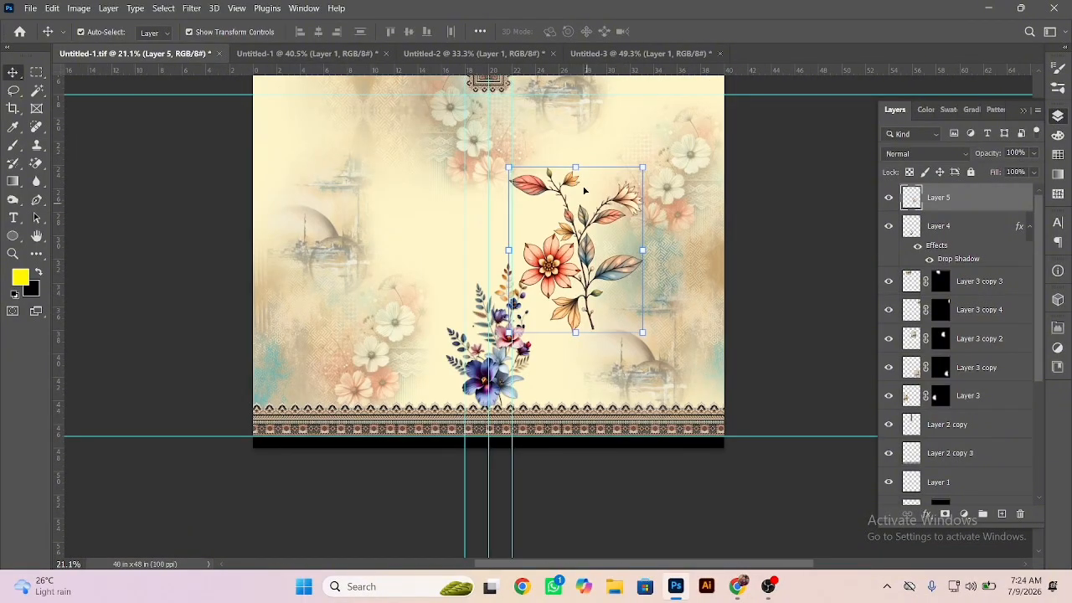
Step: Scale the flower branch to about 61% and move it straight down so its stem meets the bottom border beside the bouquet
{"action": "left_click_drag", "start_coordinate": [575, 166], "coordinate": [576, 232]}
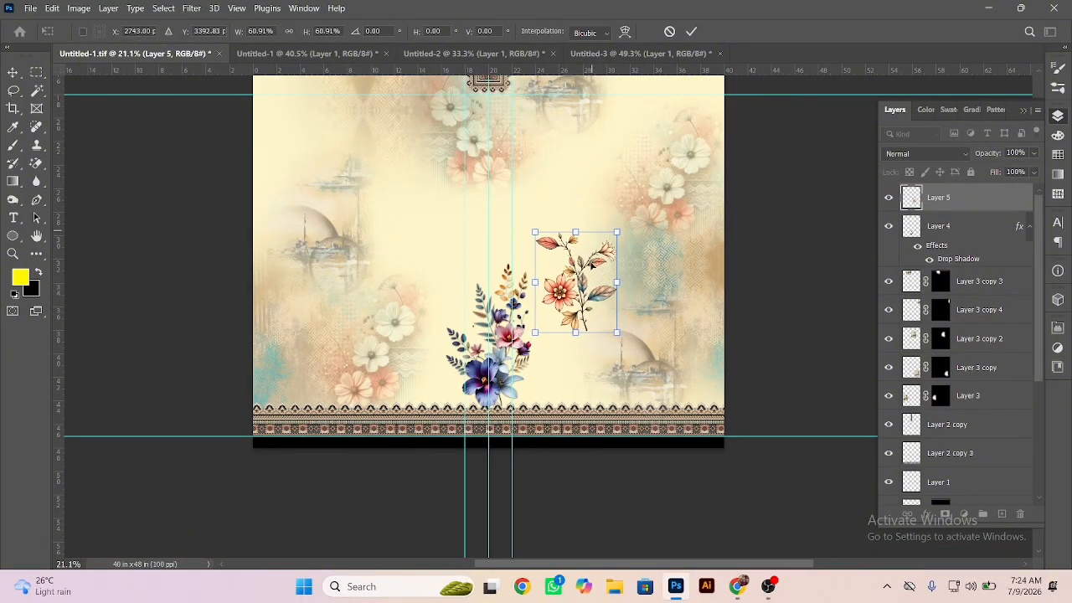
{"action": "key", "text": "Return"}
{"action": "scroll", "coordinate": [585, 362], "scroll_direction": "up", "scroll_amount": 5}
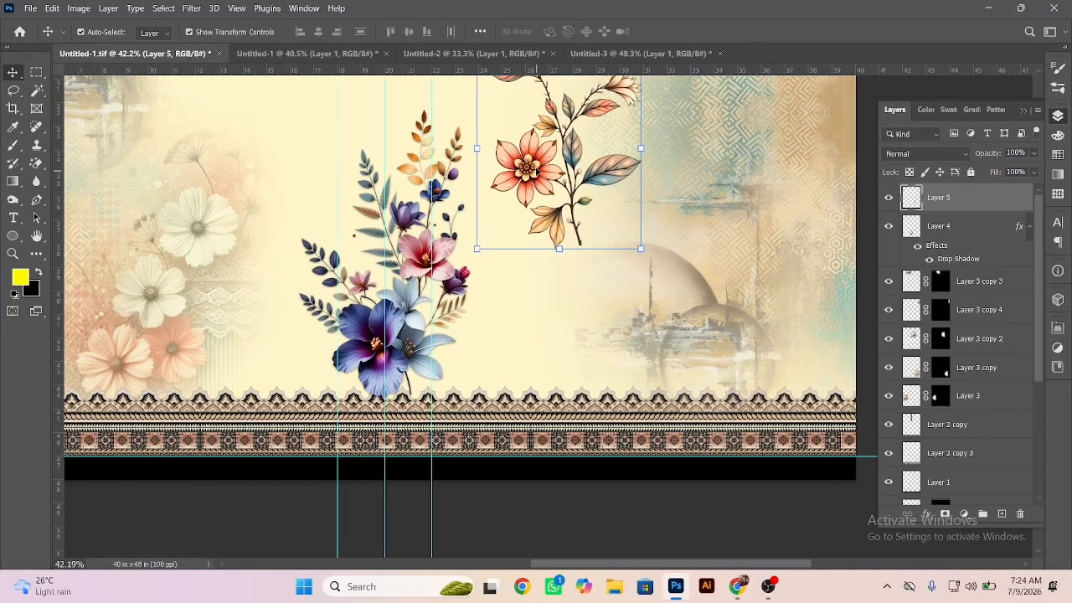
{"action": "left_click_drag", "start_coordinate": [537, 171], "coordinate": [542, 325]}
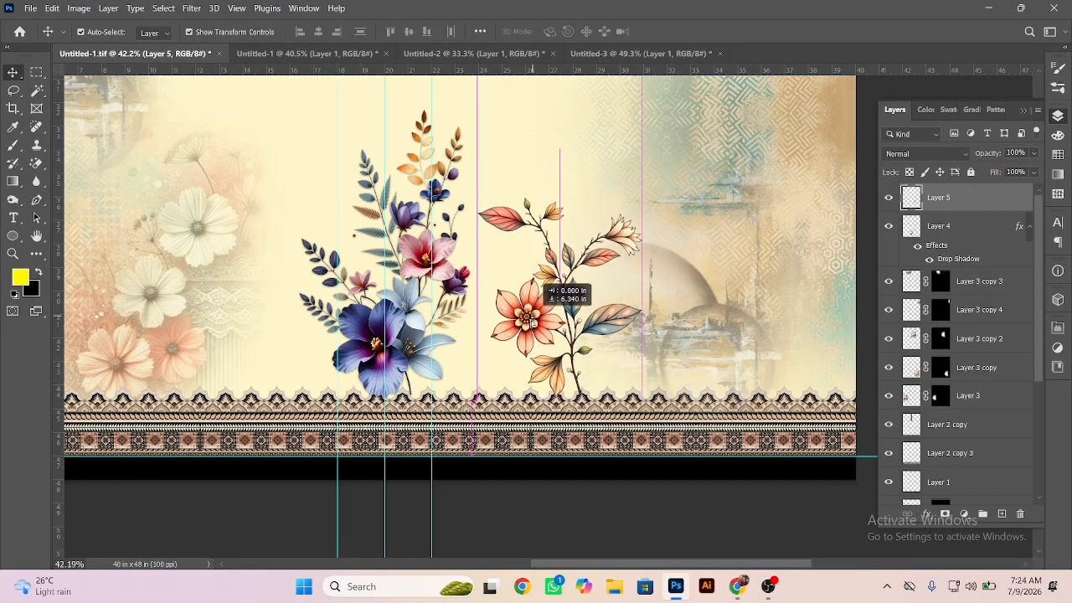
Step: Scale the flower branch to about 84%, tilt it about 21.5° clockwise and set its stem into the bottom border beside the bouquet
{"action": "left_click_drag", "start_coordinate": [565, 160], "coordinate": [630, 174]}
{"action": "left_click_drag", "start_coordinate": [599, 208], "coordinate": [571, 237]}
{"action": "left_click_drag", "start_coordinate": [519, 317], "coordinate": [525, 334]}
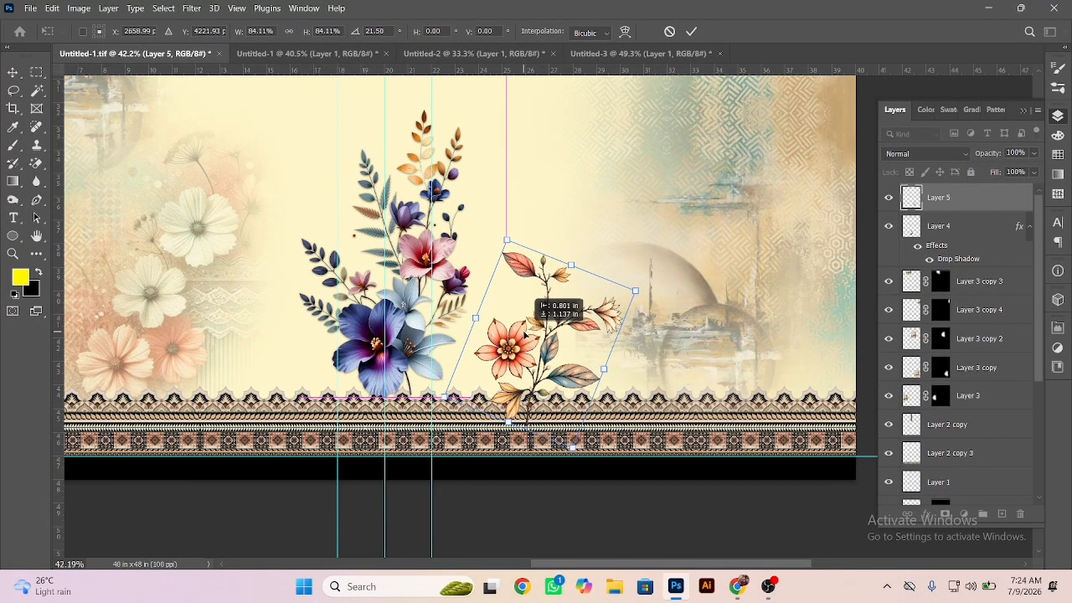
{"action": "key", "text": "Escape"}
Step: Duplicate the flower branch to the open area above and left of the bouquet and flip the copy horizontally
{"action": "scroll", "coordinate": [497, 316], "scroll_direction": "down", "scroll_amount": 2}
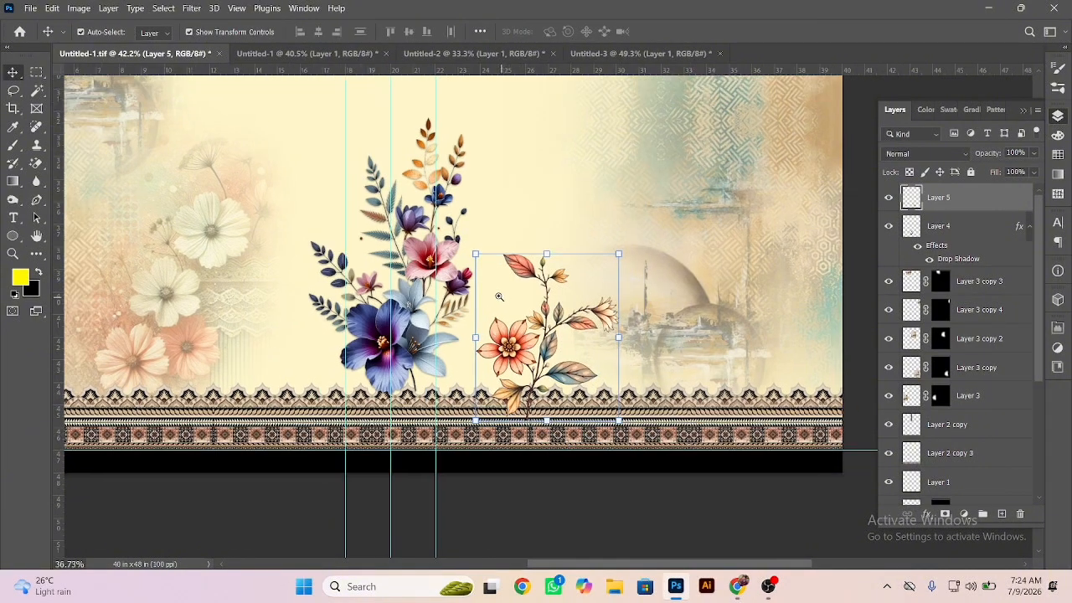
{"action": "left_click_drag", "start_coordinate": [498, 317], "coordinate": [406, 243]}
{"action": "right_click", "coordinate": [425, 219]}
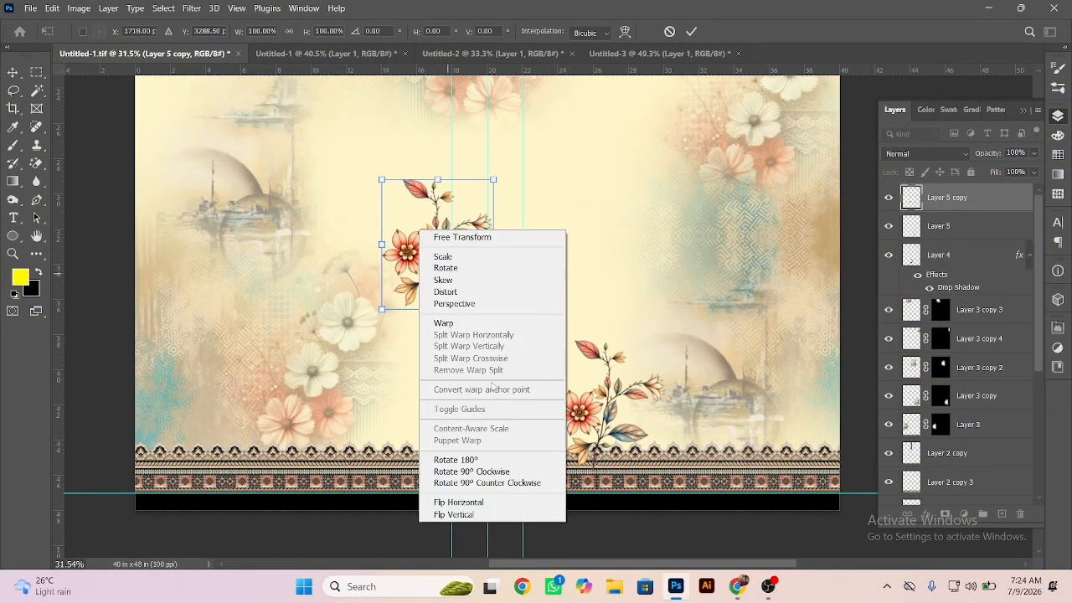
{"action": "left_click", "coordinate": [452, 501]}
{"action": "left_click_drag", "start_coordinate": [449, 247], "coordinate": [407, 242]}
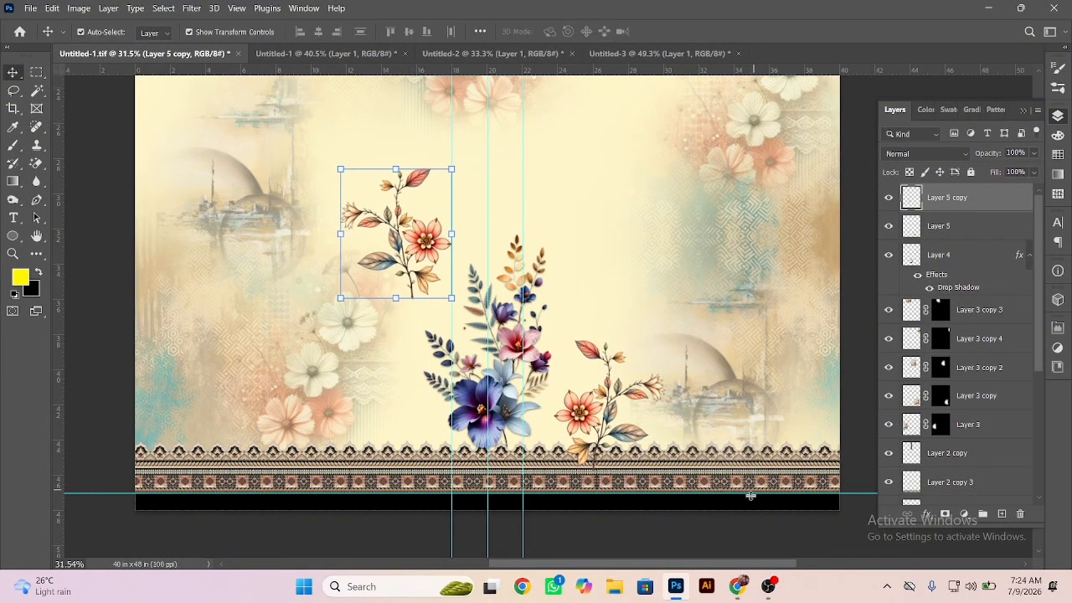
{"action": "left_click", "coordinate": [745, 532]}
Step: Lasso the upper sprig of the mirrored branch on Layer 5 copy, cut it out and paste it as a separate piece above the bouquet
{"action": "scroll", "coordinate": [393, 289], "scroll_direction": "down", "scroll_amount": 3}
{"action": "scroll", "coordinate": [387, 285], "scroll_direction": "down", "scroll_amount": 1}
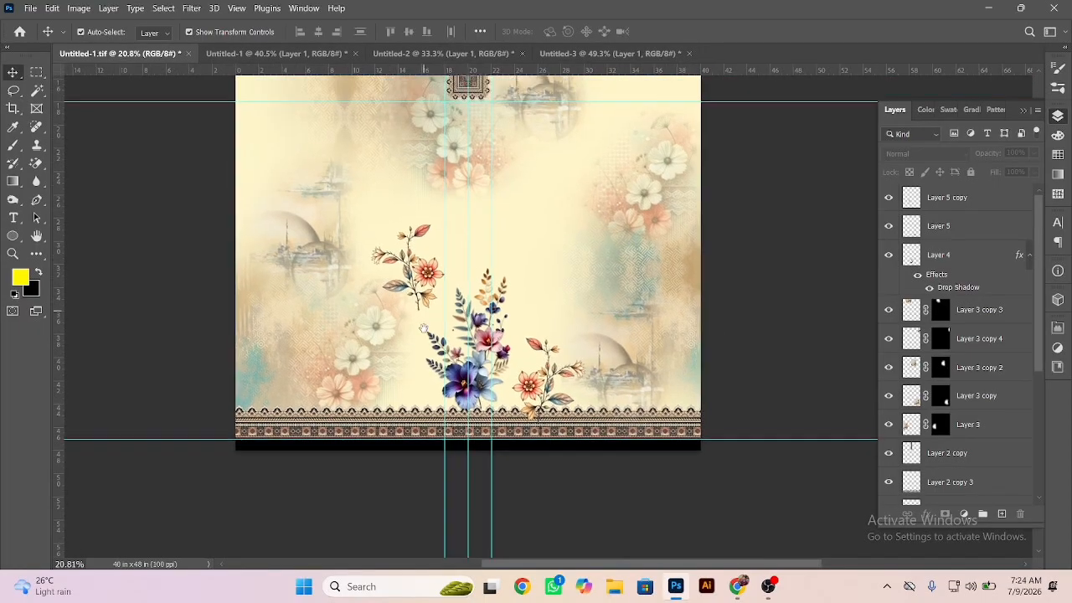
{"action": "scroll", "coordinate": [411, 339], "scroll_direction": "up", "scroll_amount": 10}
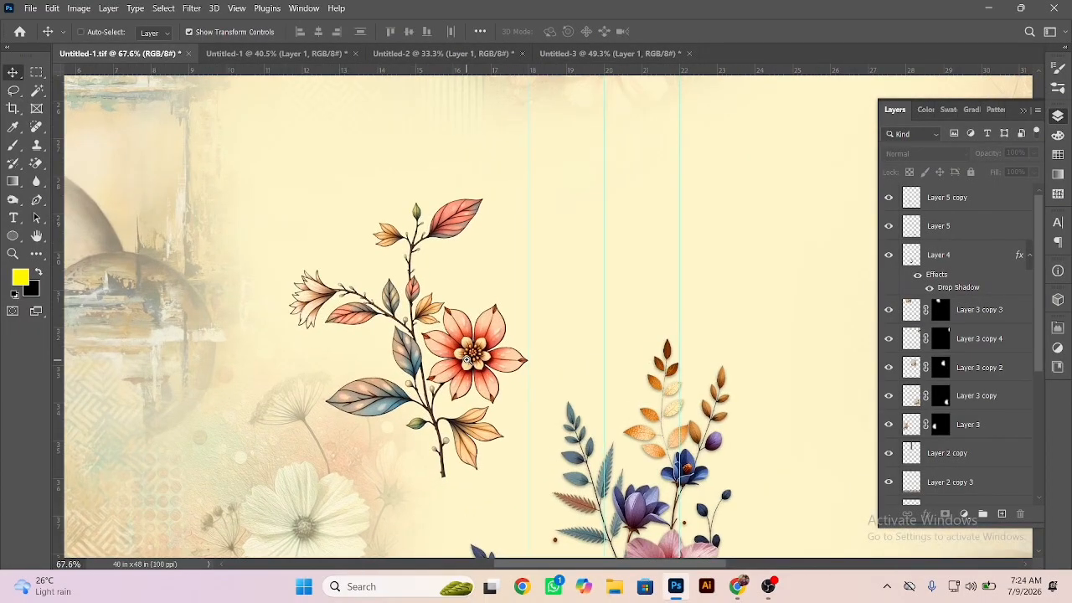
{"action": "key", "text": "l"}
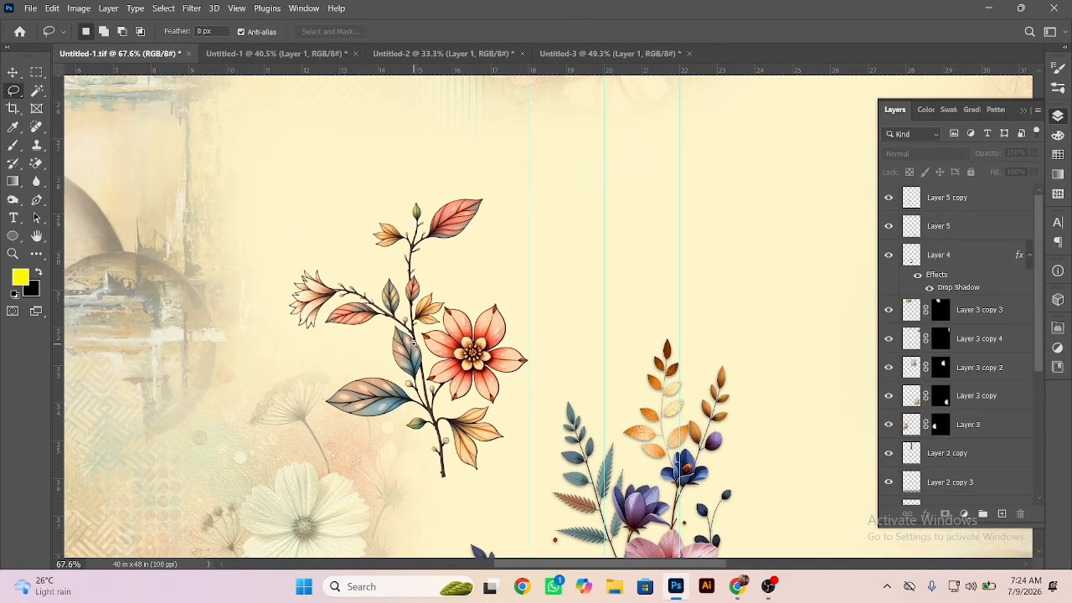
{"action": "scroll", "coordinate": [413, 343], "scroll_direction": "up", "scroll_amount": 10}
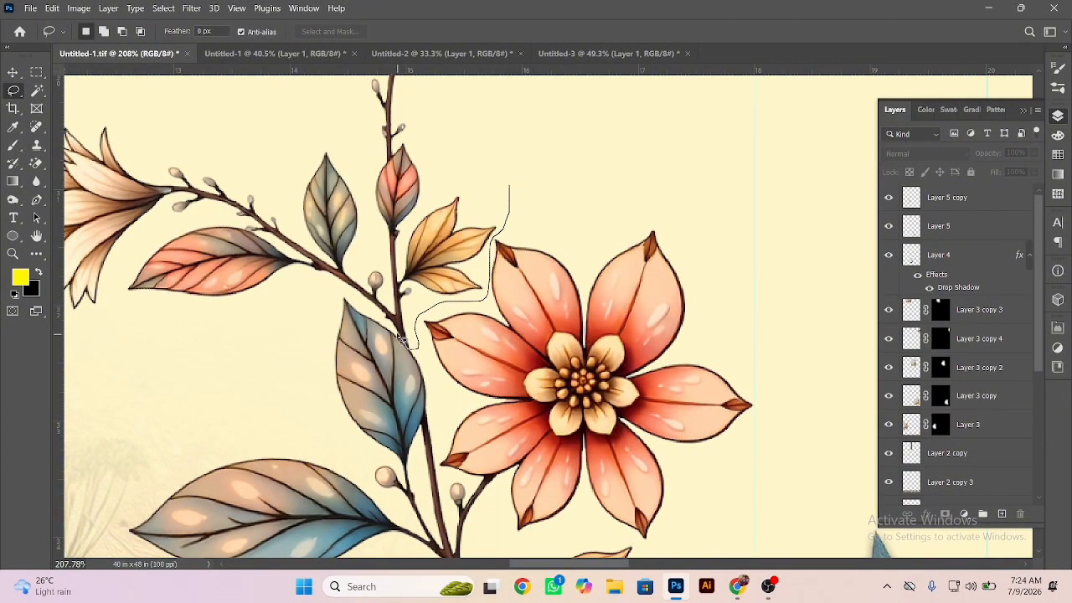
{"action": "mouse_move", "coordinate": [106, 360]}
{"action": "left_mouse_down"}
{"action": "mouse_move", "coordinate": [350, 37]}
{"action": "mouse_move", "coordinate": [556, 101]}
{"action": "mouse_move", "coordinate": [549, 146]}
{"action": "left_mouse_up"}
{"action": "scroll", "coordinate": [291, 266], "scroll_direction": "down", "scroll_amount": 10}
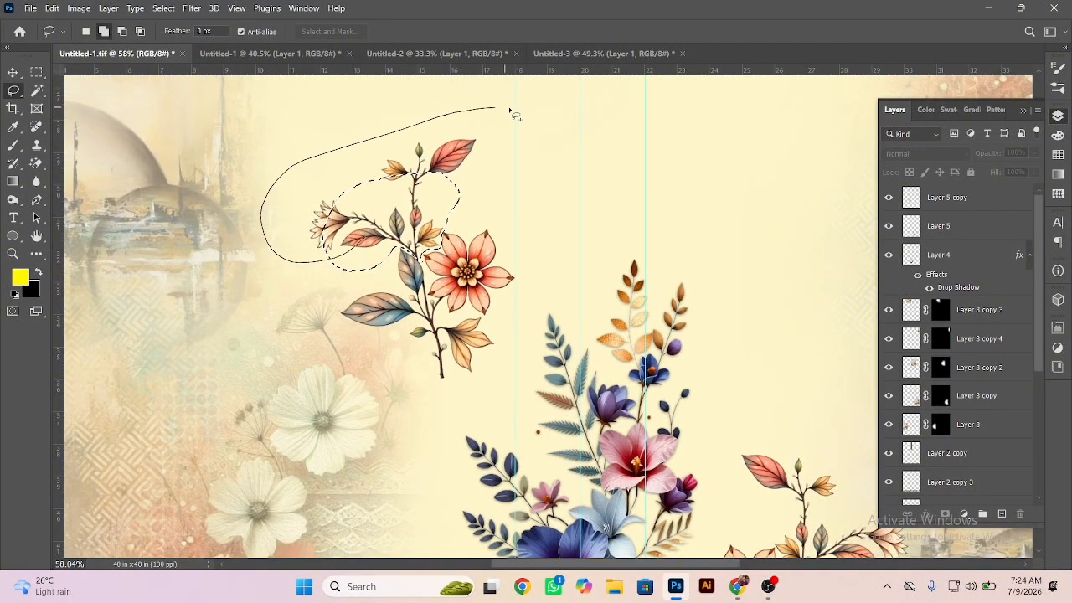
{"action": "left_click_drag", "start_coordinate": [452, 195], "coordinate": [448, 195]}
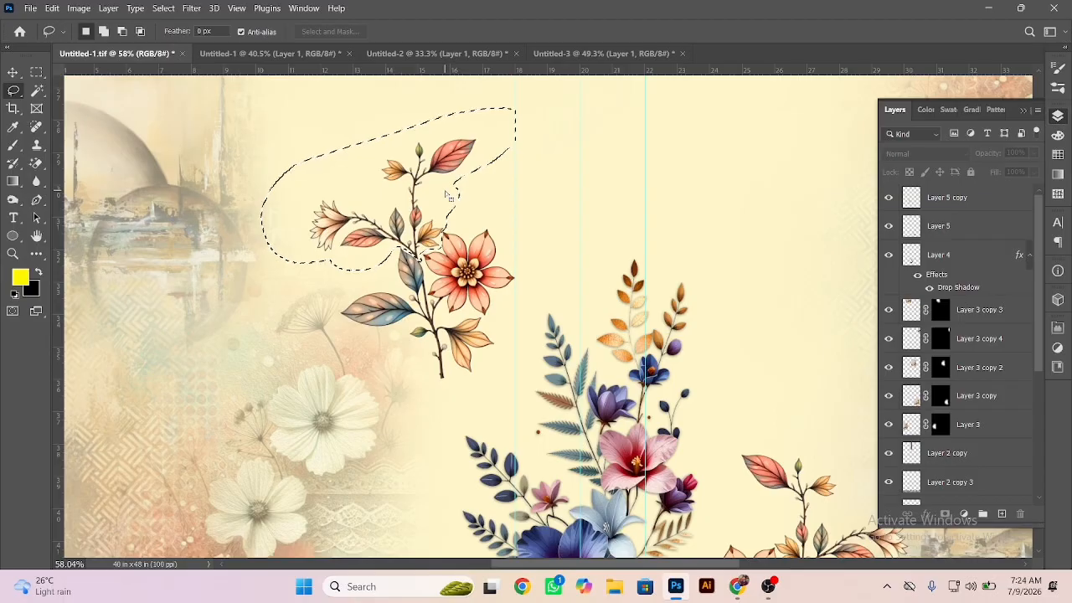
{"action": "right_click", "coordinate": [450, 156], "text": "ctrl"}
{"action": "left_click", "coordinate": [462, 159]}
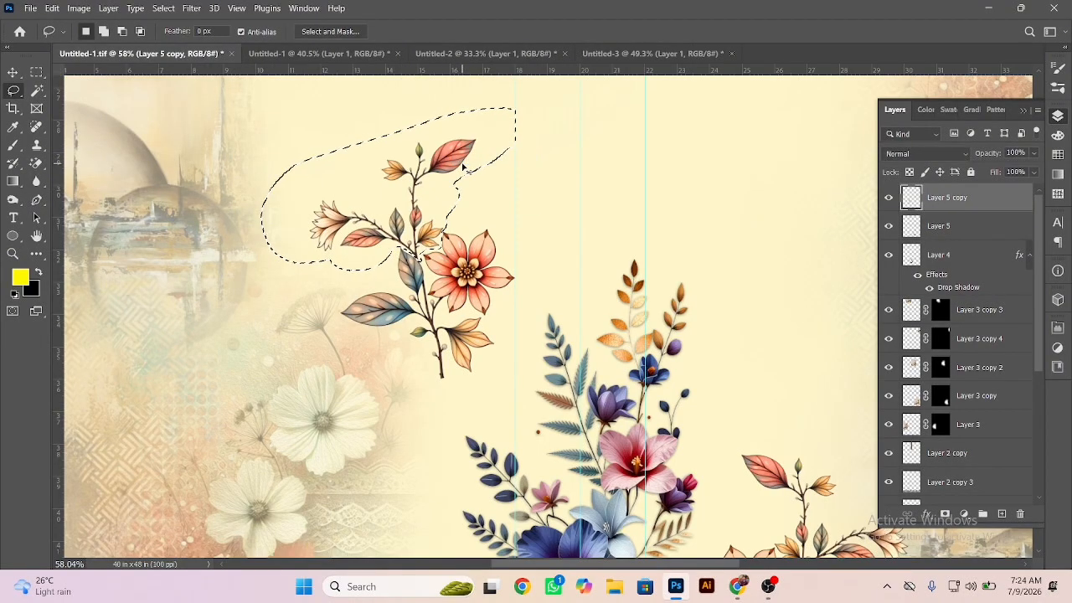
{"action": "key", "text": "Delete"}
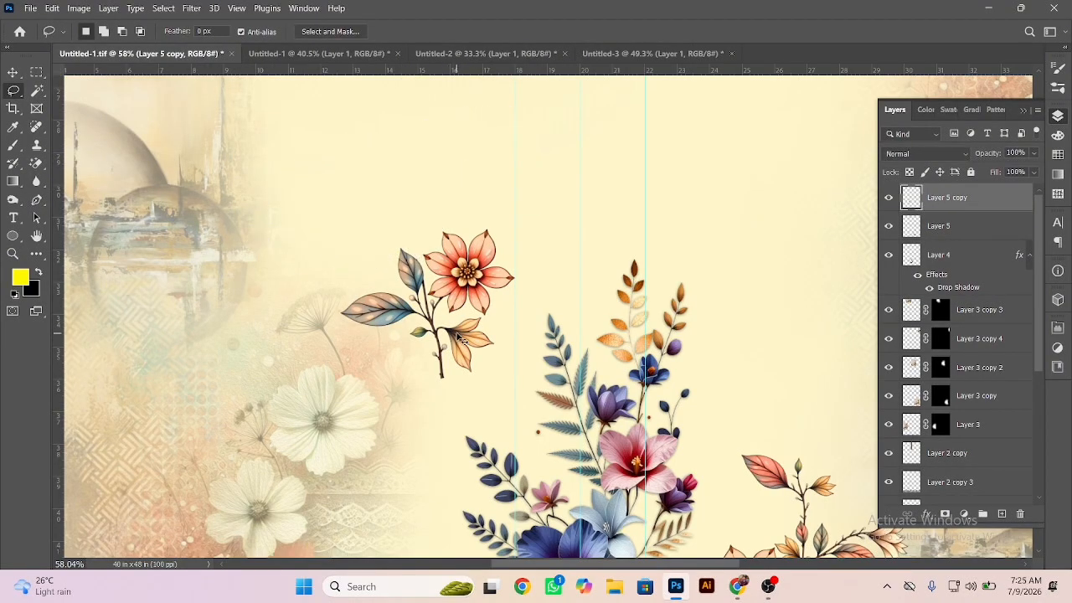
{"action": "key", "text": "ctrl+v"}
{"action": "left_click_drag", "start_coordinate": [596, 281], "coordinate": [786, 126]}
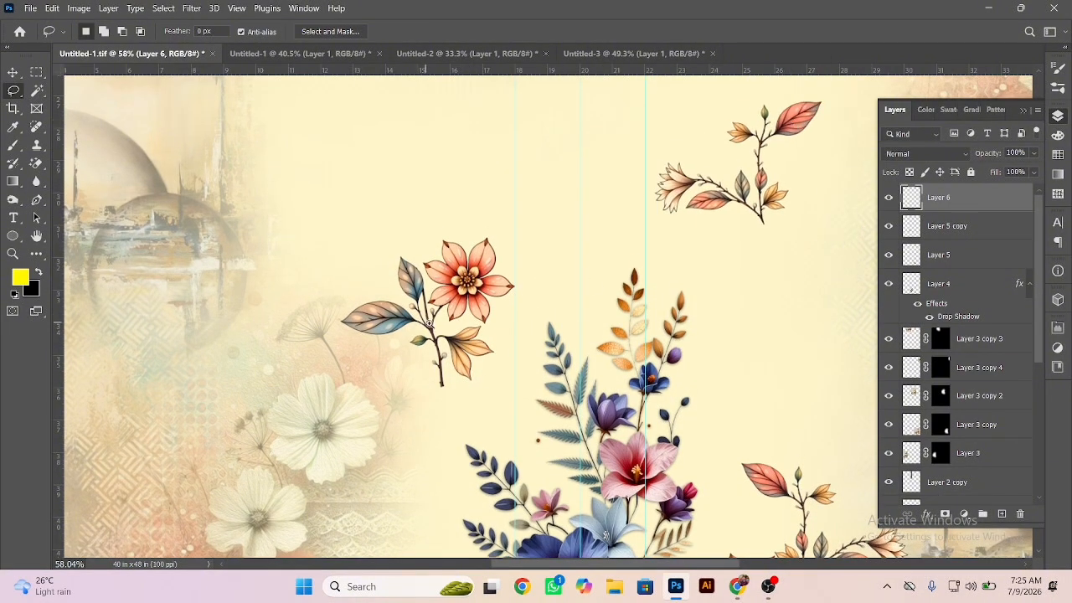
Step: Lasso the leftover stem stub between the blue leaf and the flower on Layer 5 copy and delete it
{"action": "scroll", "coordinate": [429, 323], "scroll_direction": "up", "scroll_amount": 5}
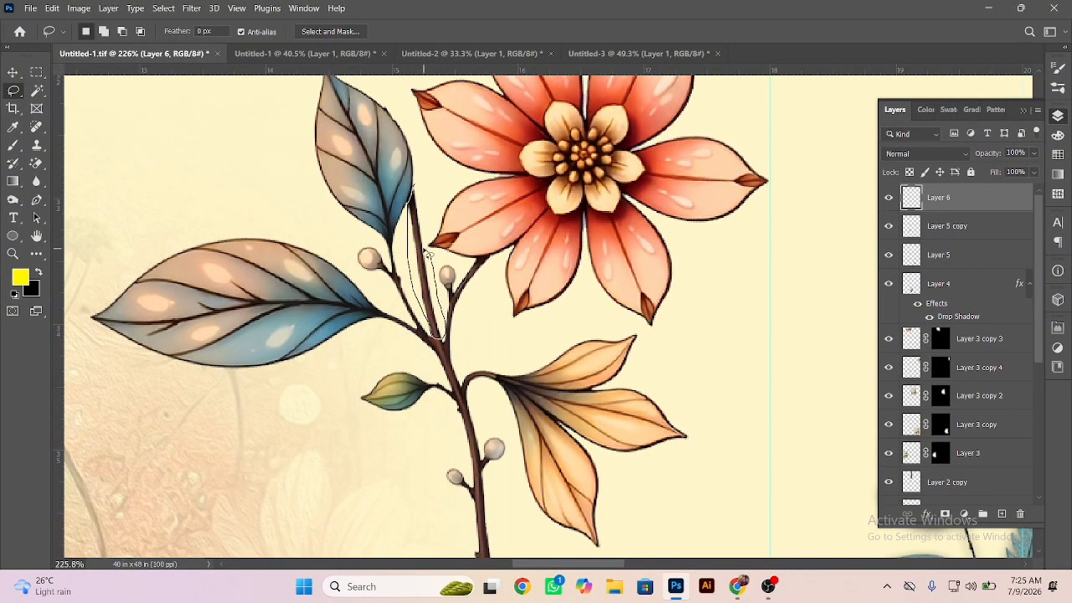
{"action": "left_click_drag", "start_coordinate": [416, 193], "coordinate": [414, 190]}
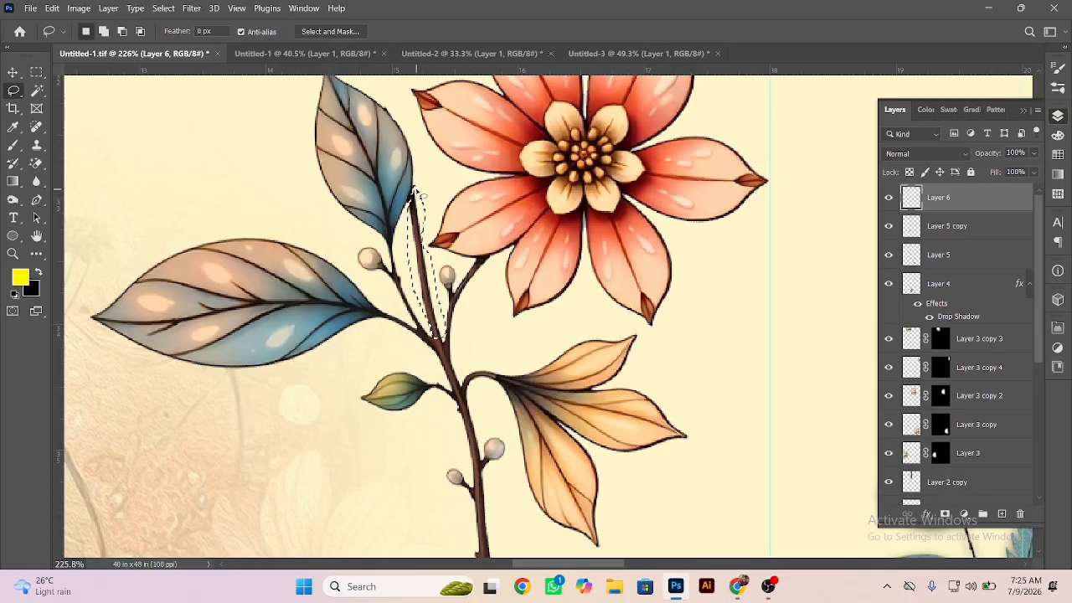
{"action": "right_click", "coordinate": [370, 156]}
{"action": "left_click", "coordinate": [389, 164]}
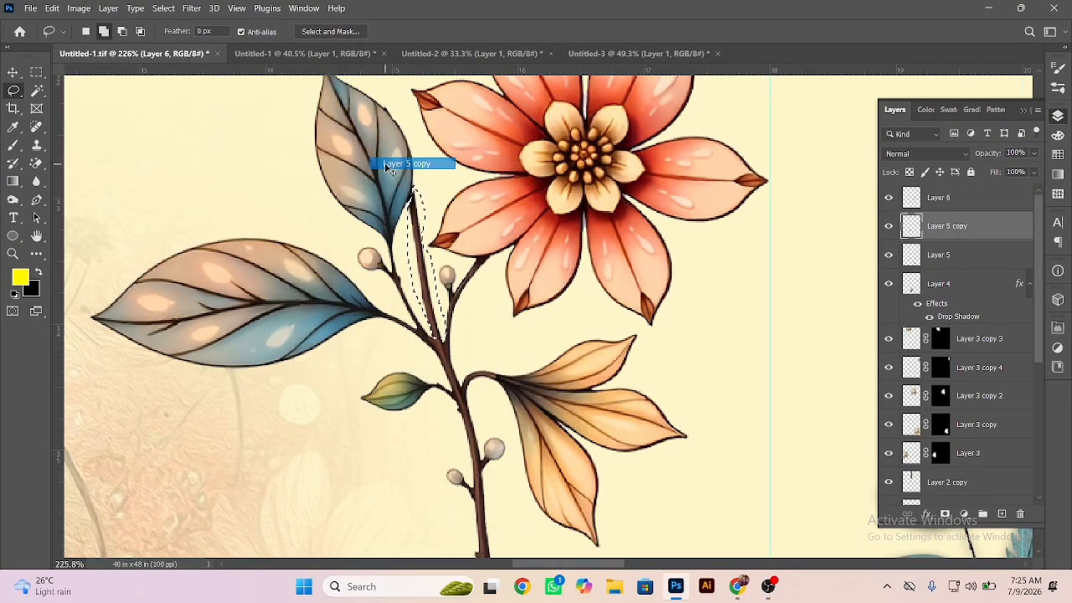
{"action": "key", "text": "Delete"}
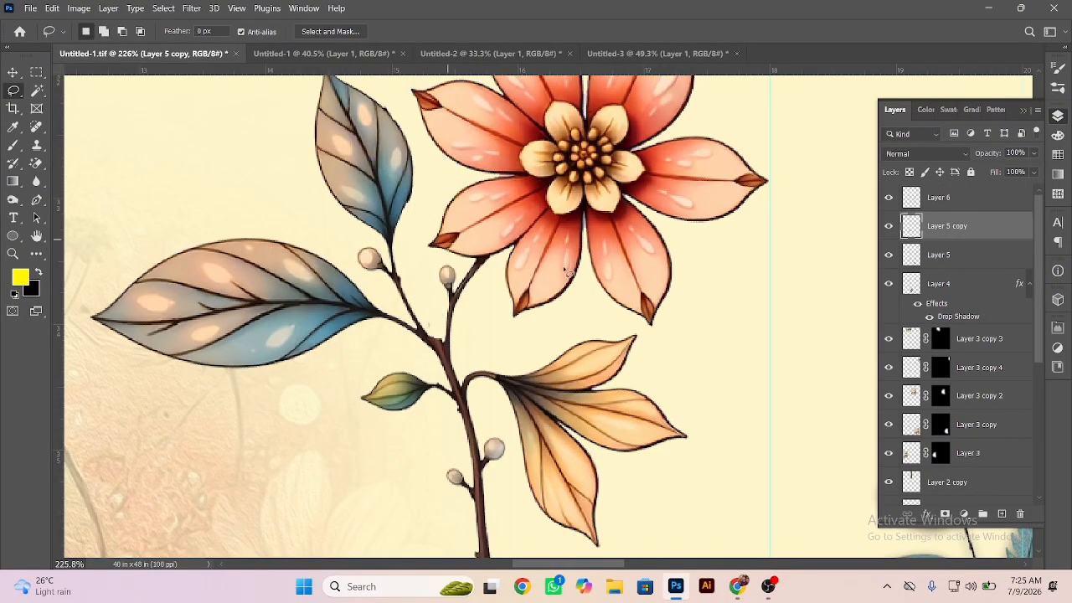
Step: Flip the trimmed flower stem on Layer 5 copy horizontally and tilt it slightly clockwise
{"action": "left_click_drag", "start_coordinate": [428, 363], "coordinate": [335, 289]}
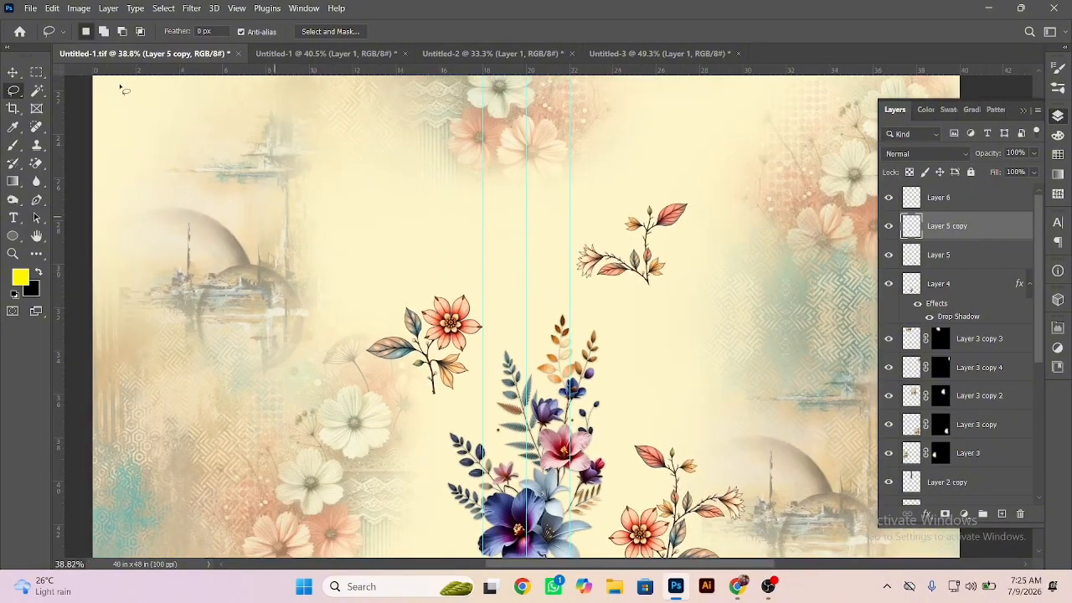
{"action": "left_click", "coordinate": [15, 72]}
{"action": "scroll", "coordinate": [501, 361], "scroll_direction": "down", "scroll_amount": 5}
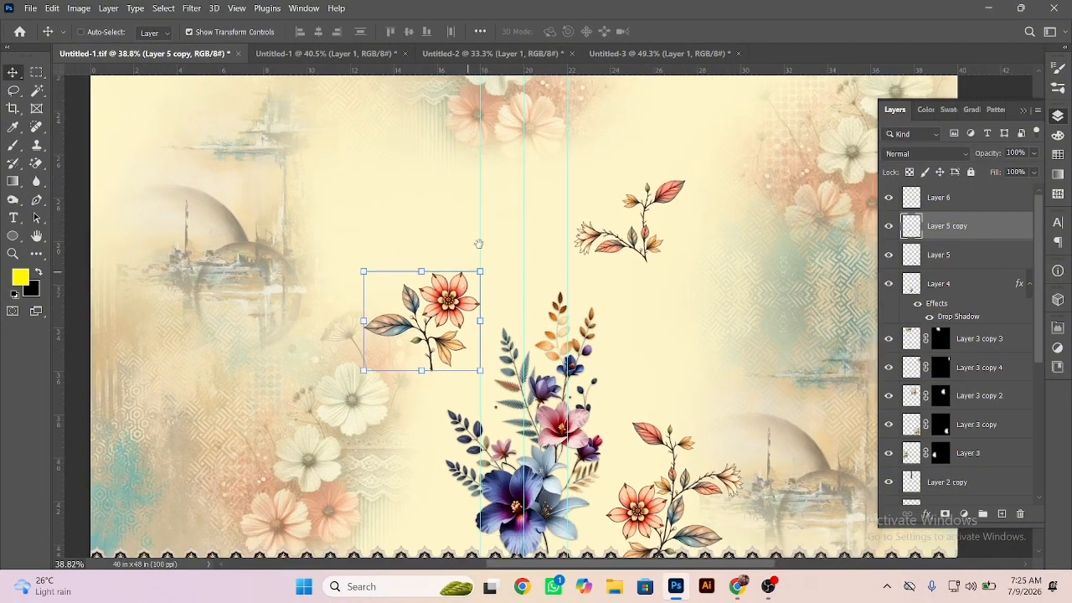
{"action": "key", "text": "ctrl+t"}
{"action": "right_click", "coordinate": [454, 234]}
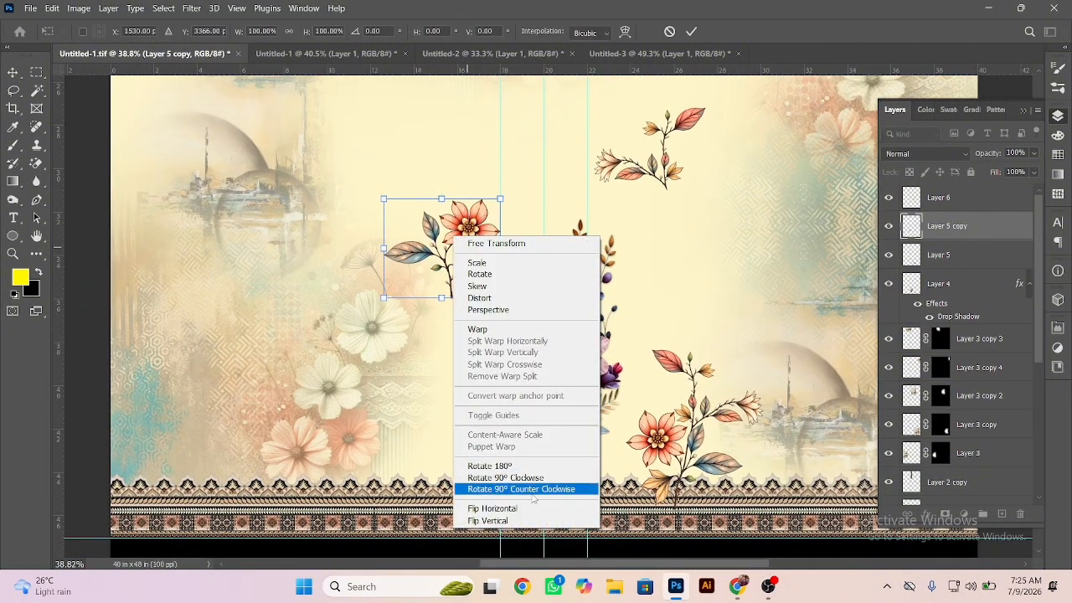
{"action": "left_click", "coordinate": [502, 506]}
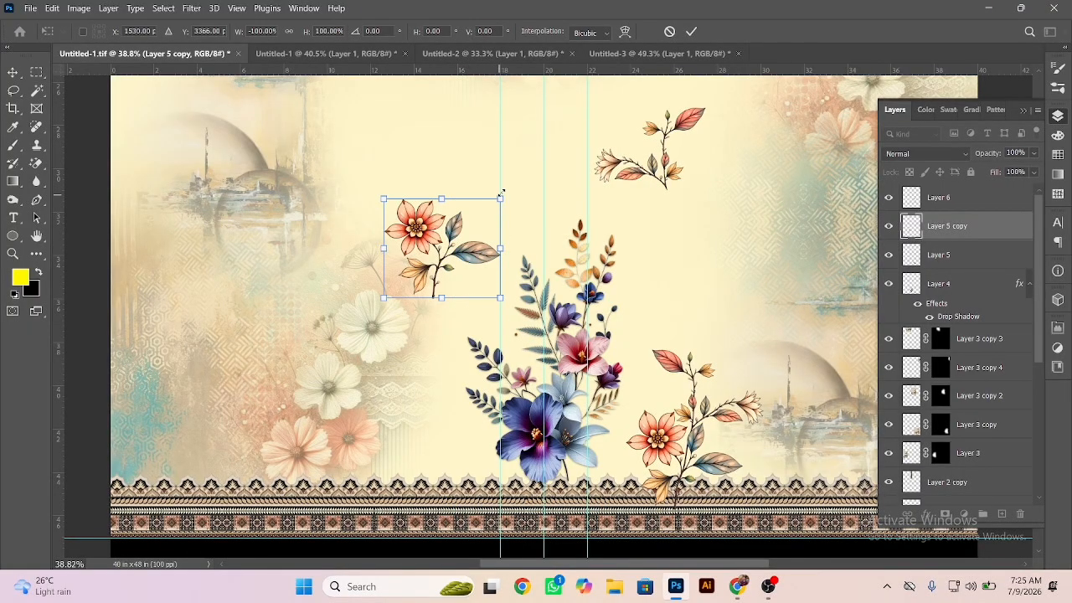
{"action": "left_click_drag", "start_coordinate": [511, 193], "coordinate": [452, 214]}
{"action": "key", "text": "Return"}
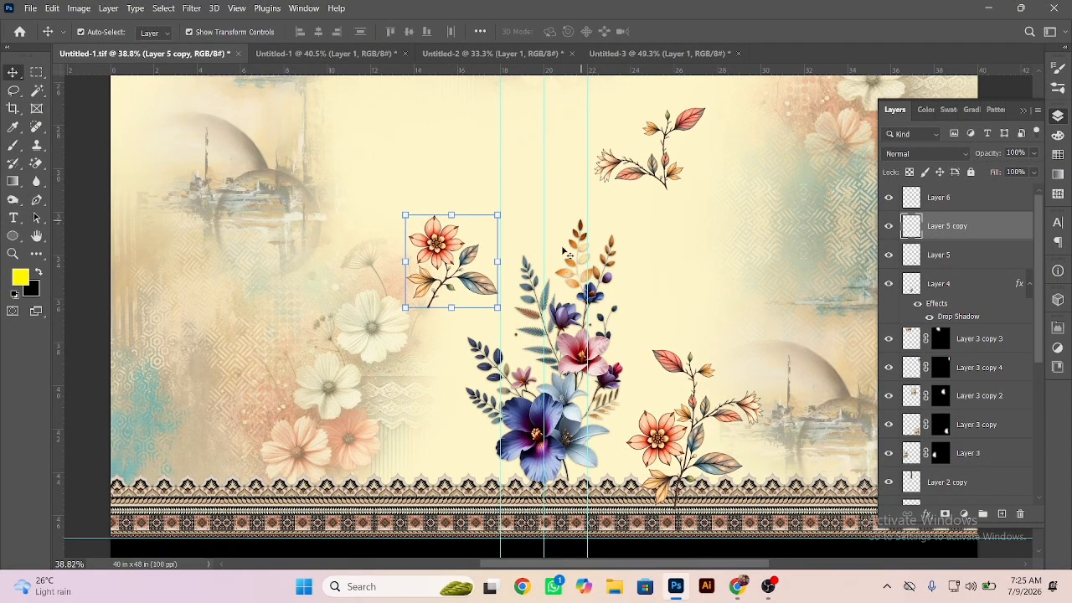
Step: Move the cut sprig down to the bottom border left of the bouquet, flip it horizontally and tilt it counterclockwise
{"action": "scroll", "coordinate": [403, 319], "scroll_direction": "down", "scroll_amount": 3}
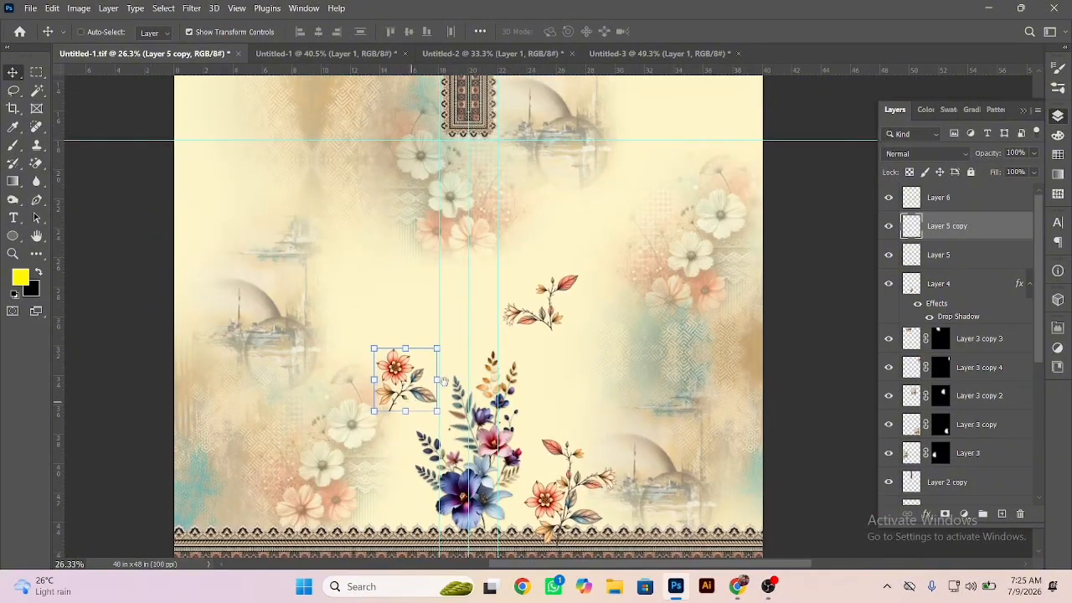
{"action": "left_click_drag", "start_coordinate": [537, 325], "coordinate": [379, 489]}
{"action": "scroll", "coordinate": [378, 490], "scroll_direction": "up", "scroll_amount": 4}
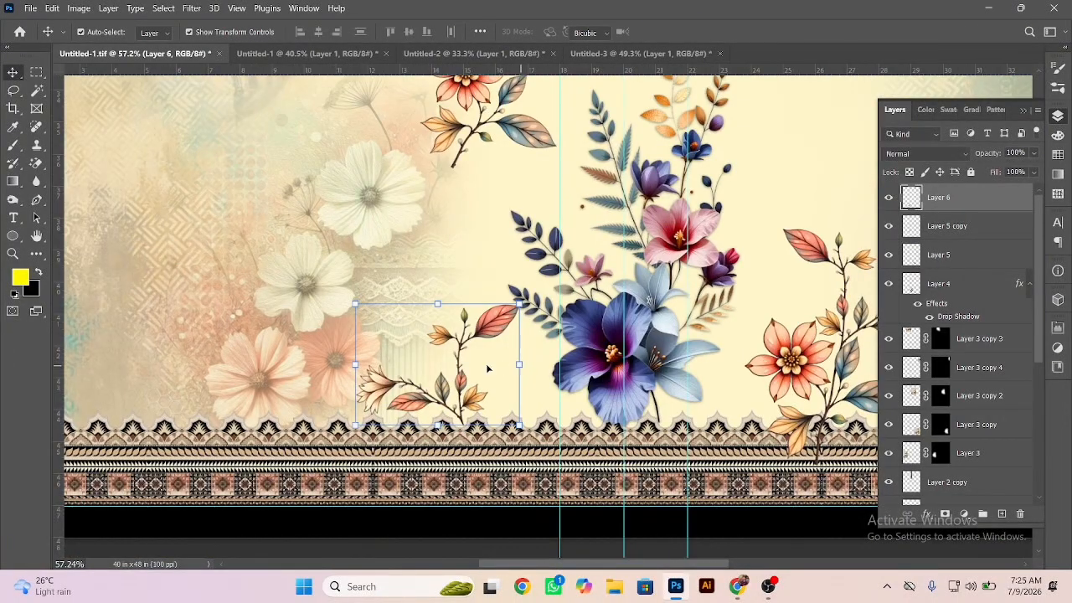
{"action": "right_click", "coordinate": [487, 368]}
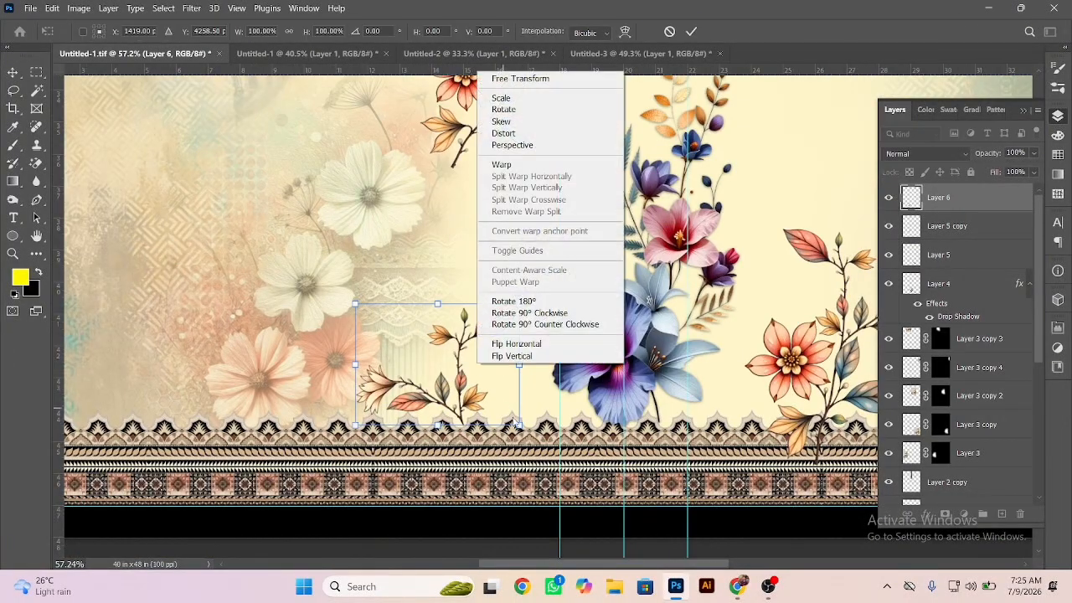
{"action": "left_click", "coordinate": [516, 345]}
{"action": "left_click_drag", "start_coordinate": [540, 357], "coordinate": [497, 343]}
{"action": "key", "text": "Return"}
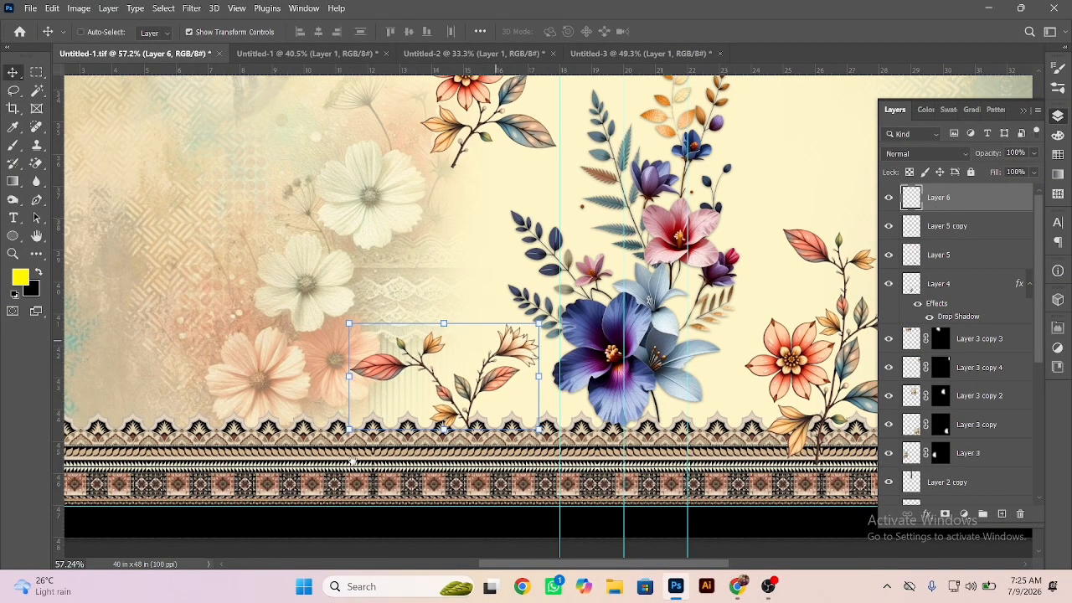
Step: Duplicate the trimmed flower stem to the open area above and right of the bouquet and flip the copy horizontally
{"action": "left_click_drag", "start_coordinate": [352, 460], "coordinate": [355, 561]}
{"action": "left_click_drag", "start_coordinate": [456, 342], "coordinate": [367, 369]}
{"action": "left_click_drag", "start_coordinate": [286, 382], "coordinate": [620, 168]}
{"action": "left_click_drag", "start_coordinate": [517, 238], "coordinate": [460, 191]}
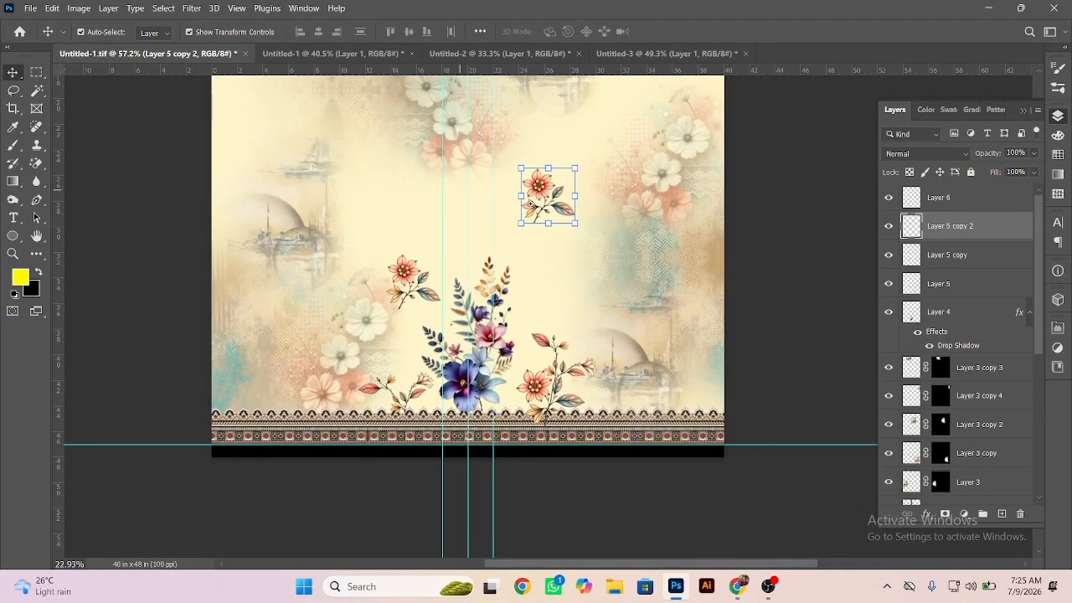
{"action": "left_click_drag", "start_coordinate": [546, 236], "coordinate": [573, 330]}
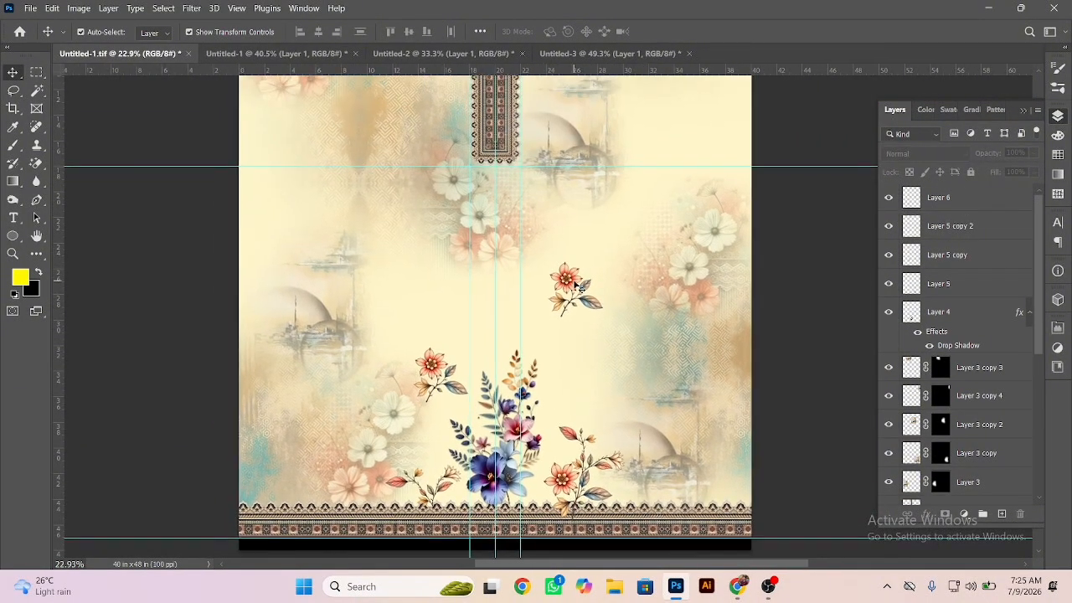
{"action": "right_click", "coordinate": [563, 276]}
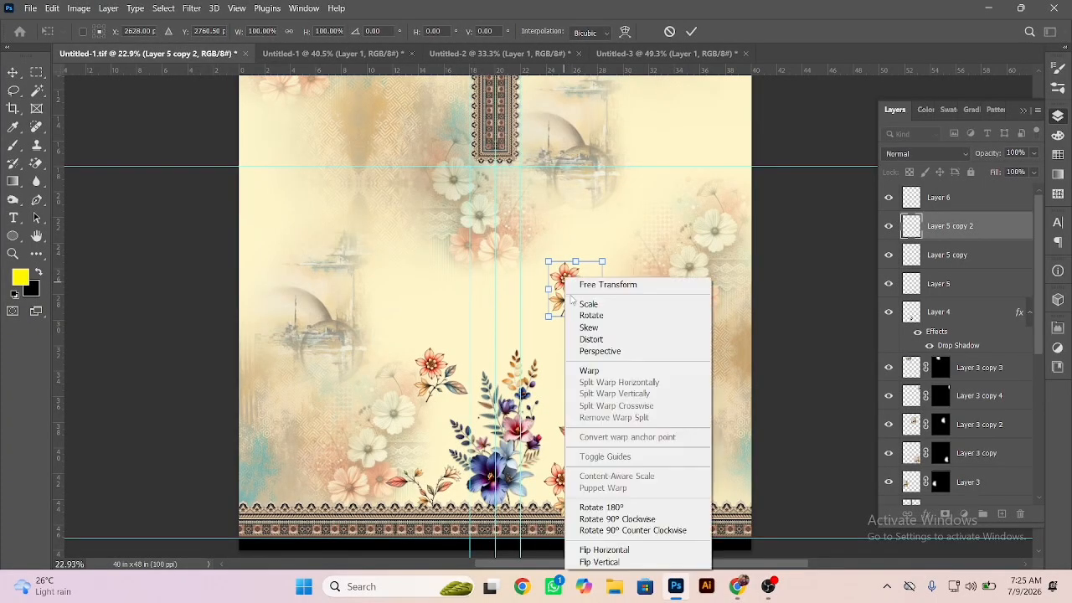
{"action": "left_click", "coordinate": [597, 548]}
{"action": "key", "text": "Return"}
Step: Place another copy of the mirrored flower stem left of the vertical centre border near its upper part and save the document
{"action": "left_click_drag", "start_coordinate": [586, 281], "coordinate": [442, 109]}
{"action": "left_click", "coordinate": [178, 141]}
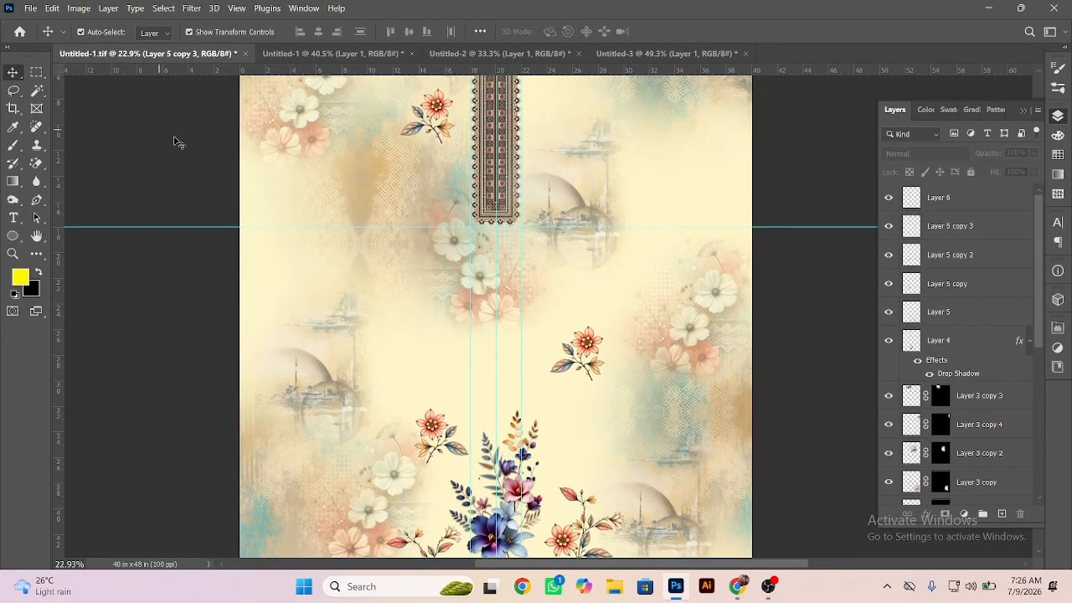
{"action": "left_click_drag", "start_coordinate": [491, 261], "coordinate": [453, 238]}
{"action": "mouse_move", "coordinate": [545, 447]}
{"action": "left_mouse_down"}
{"action": "mouse_move", "coordinate": [589, 452]}
{"action": "mouse_move", "coordinate": [545, 447]}
{"action": "left_mouse_up"}
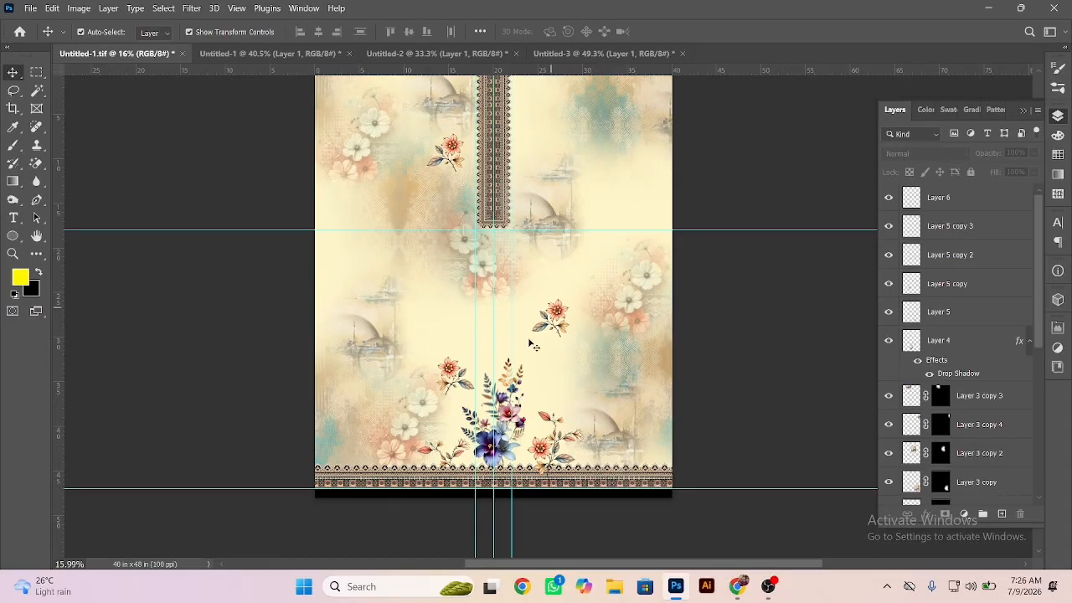
{"action": "left_click_drag", "start_coordinate": [495, 433], "coordinate": [513, 412]}
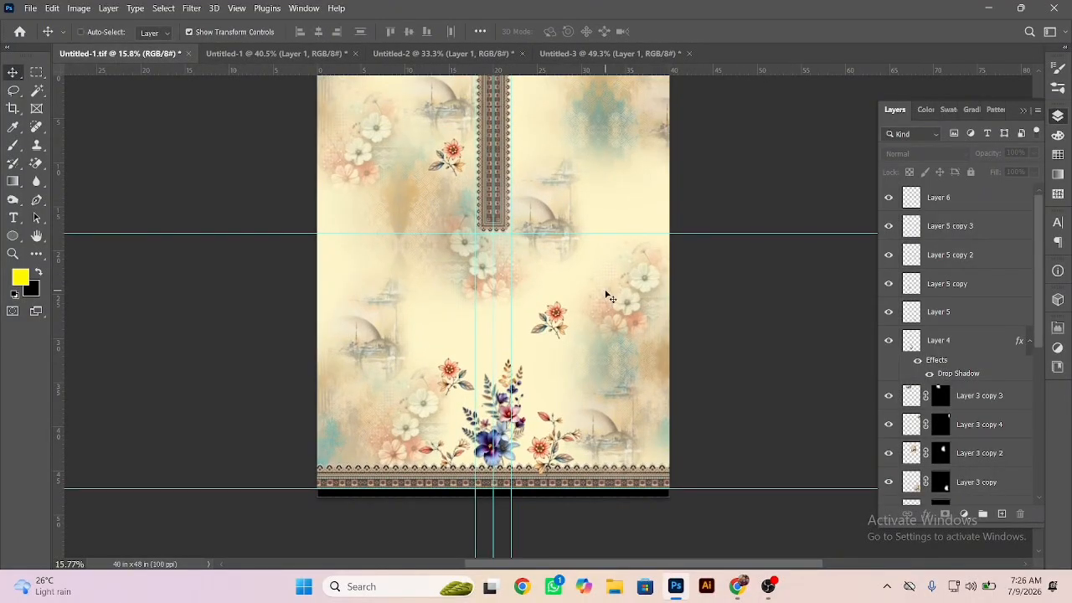
{"action": "key", "text": "ctrl+s"}
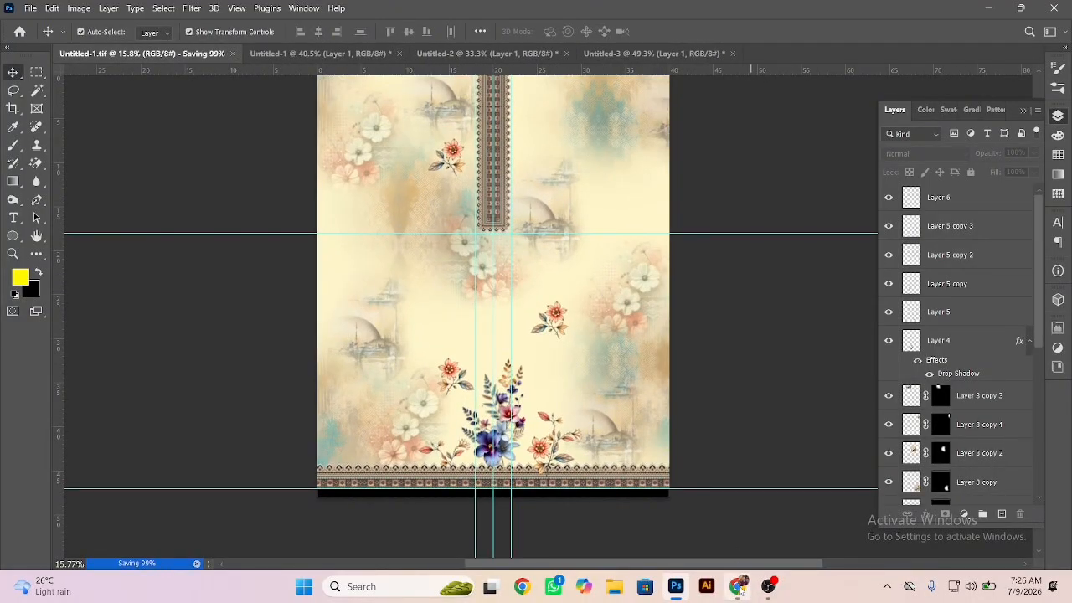
Step: Switch to Chrome, close the enlarged flower stem image and browse the Pinterest pins related to it
{"action": "left_click_drag", "start_coordinate": [482, 453], "coordinate": [722, 444]}
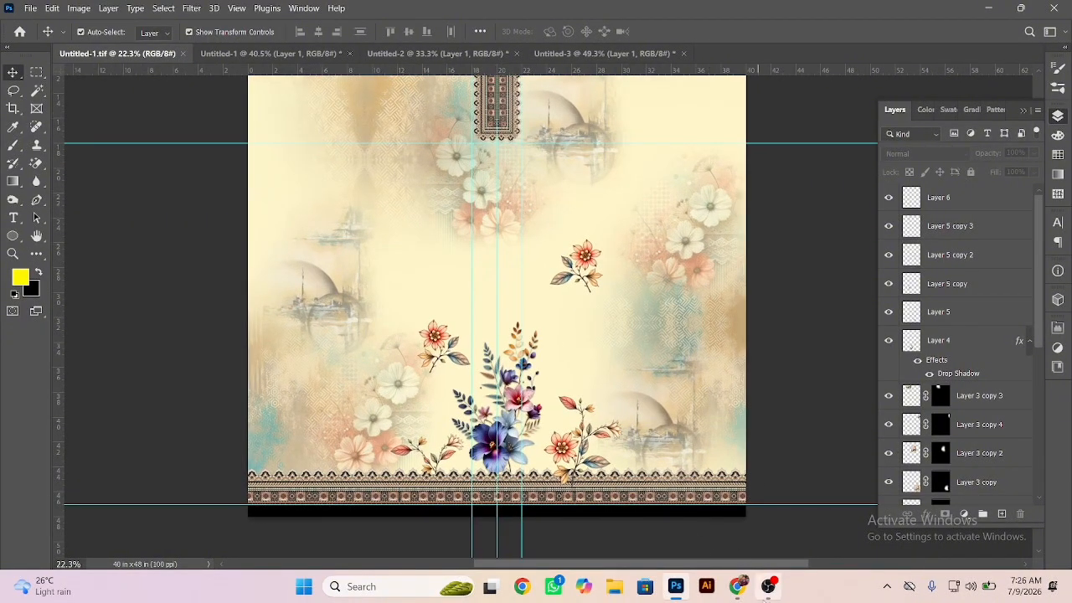
{"action": "left_click", "coordinate": [737, 586]}
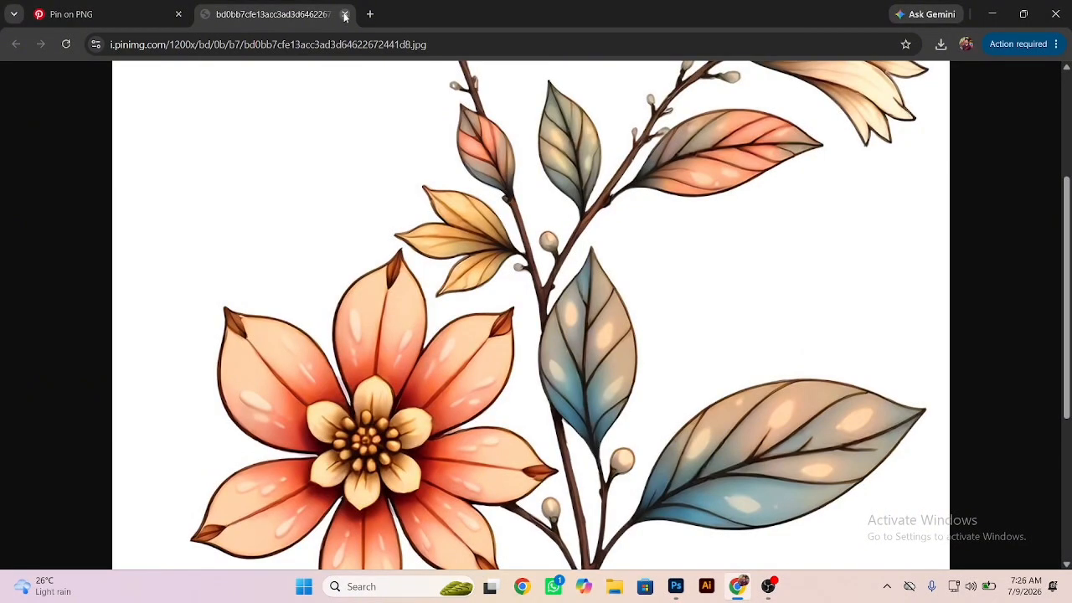
{"action": "left_click", "coordinate": [344, 14]}
{"action": "left_click", "coordinate": [160, 182]}
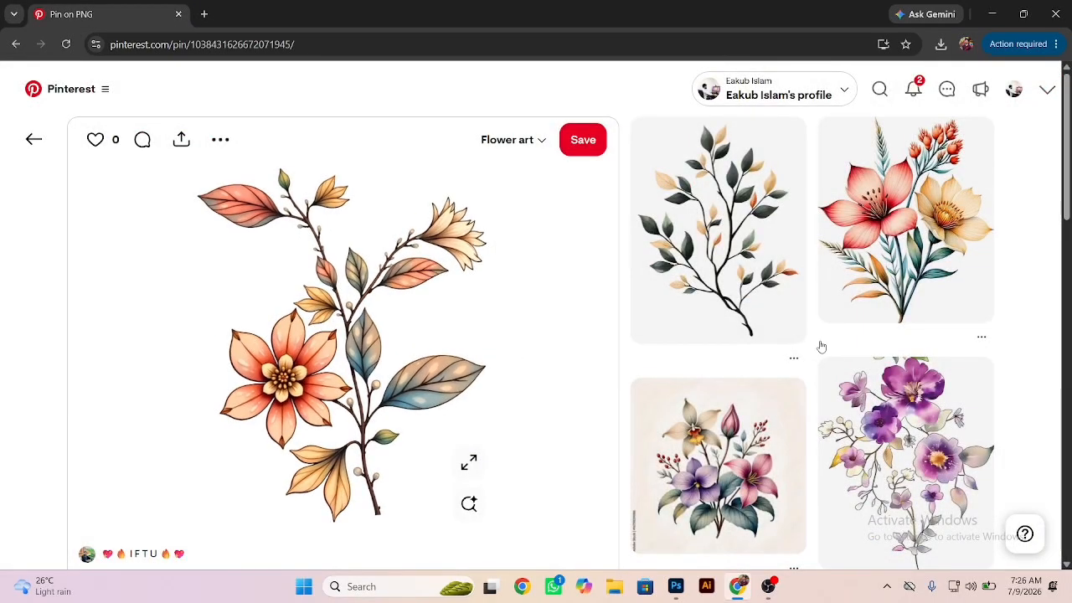
{"action": "scroll", "coordinate": [822, 346], "scroll_direction": "down", "scroll_amount": 5}
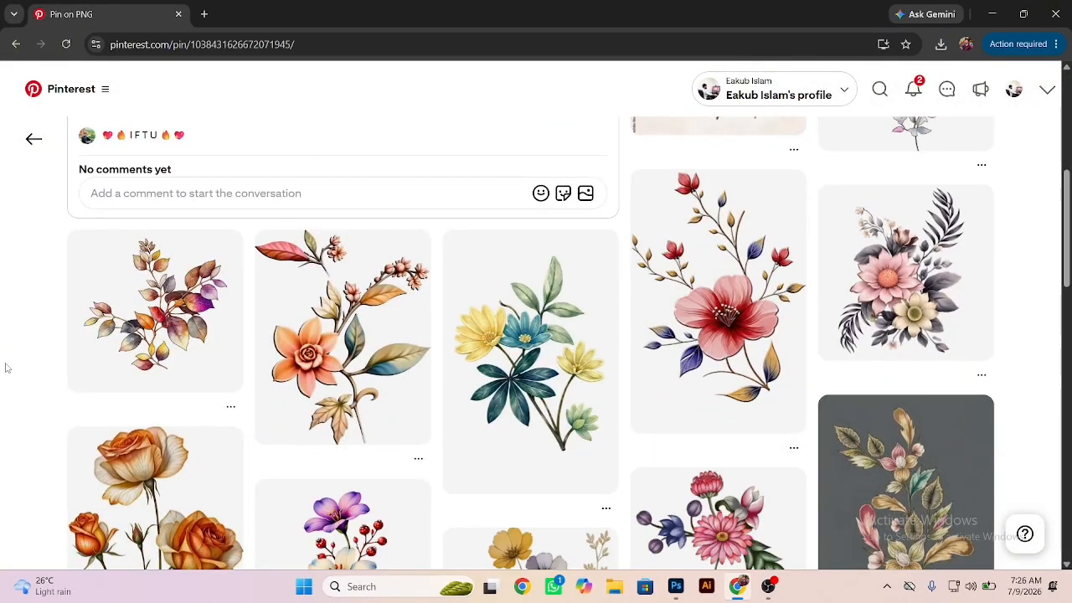
{"action": "scroll", "coordinate": [6, 367], "scroll_direction": "down", "scroll_amount": 6}
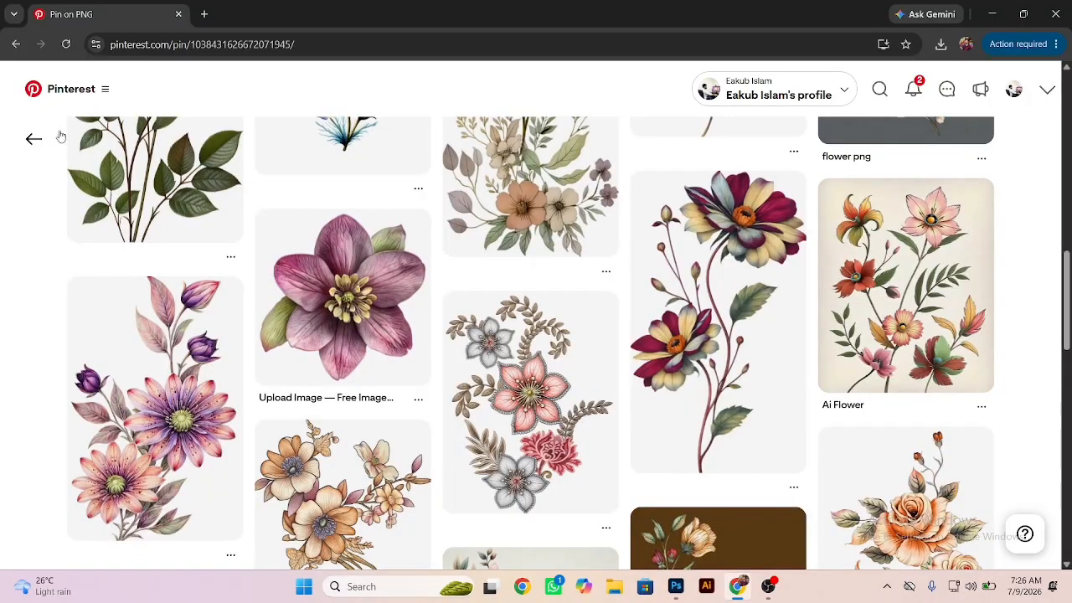
Step: Go to the Pinterest home feed and open the pin titled PNG with pink, blue and orange flowers
{"action": "left_click", "coordinate": [71, 95]}
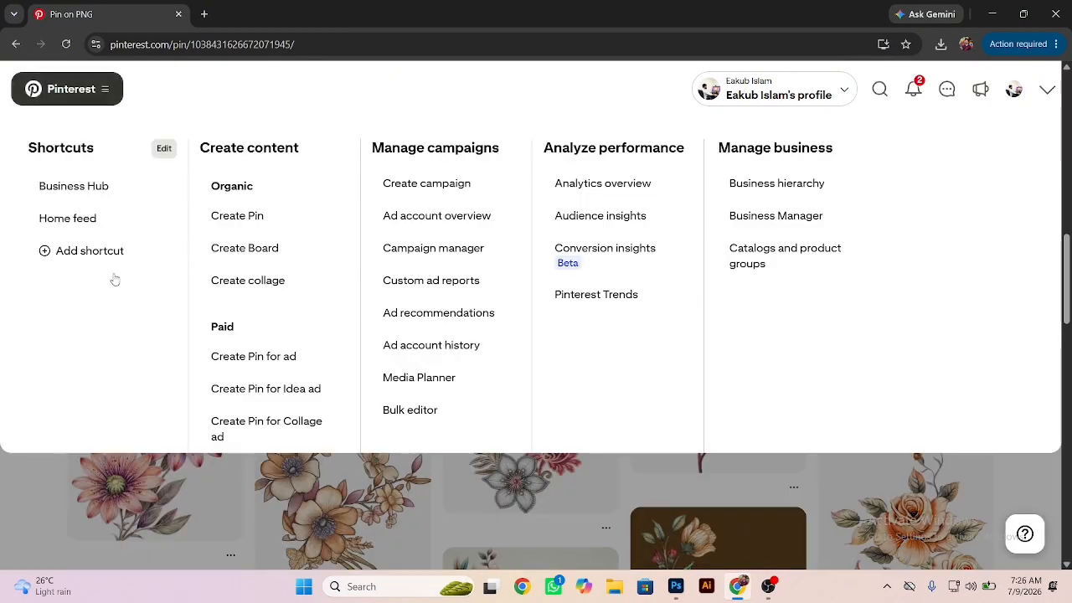
{"action": "left_click", "coordinate": [79, 217]}
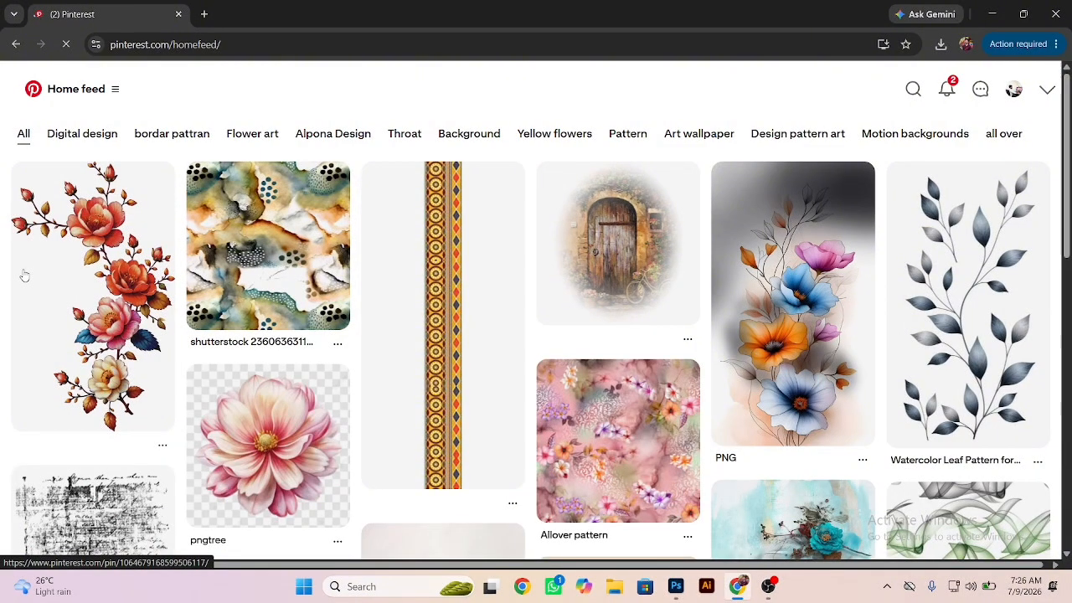
{"action": "scroll", "coordinate": [798, 249], "scroll_direction": "down", "scroll_amount": 2}
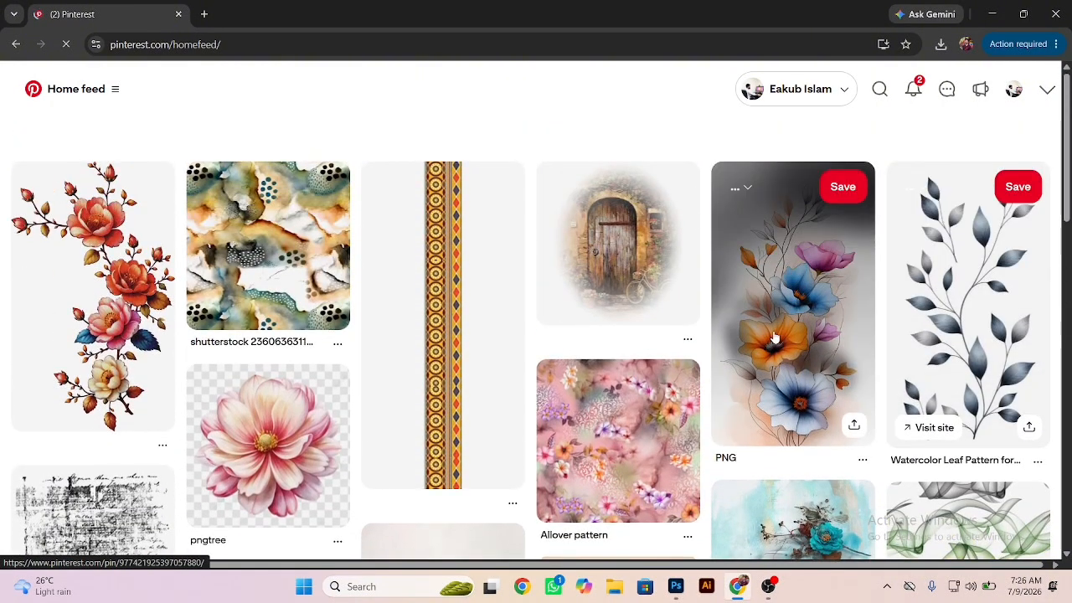
{"action": "left_click", "coordinate": [798, 250]}
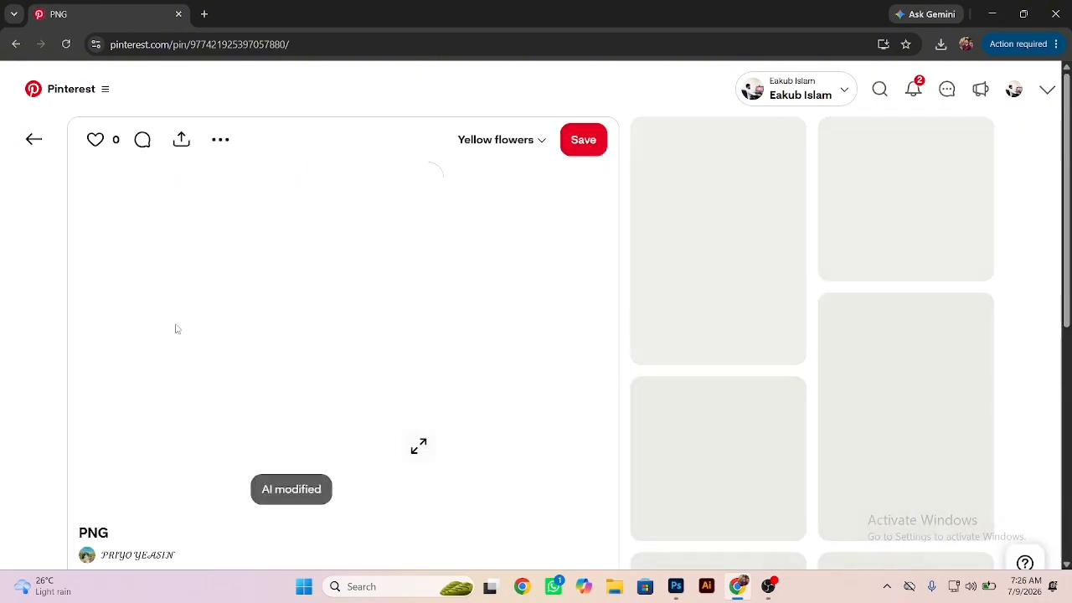
{"action": "right_click", "coordinate": [92, 344]}
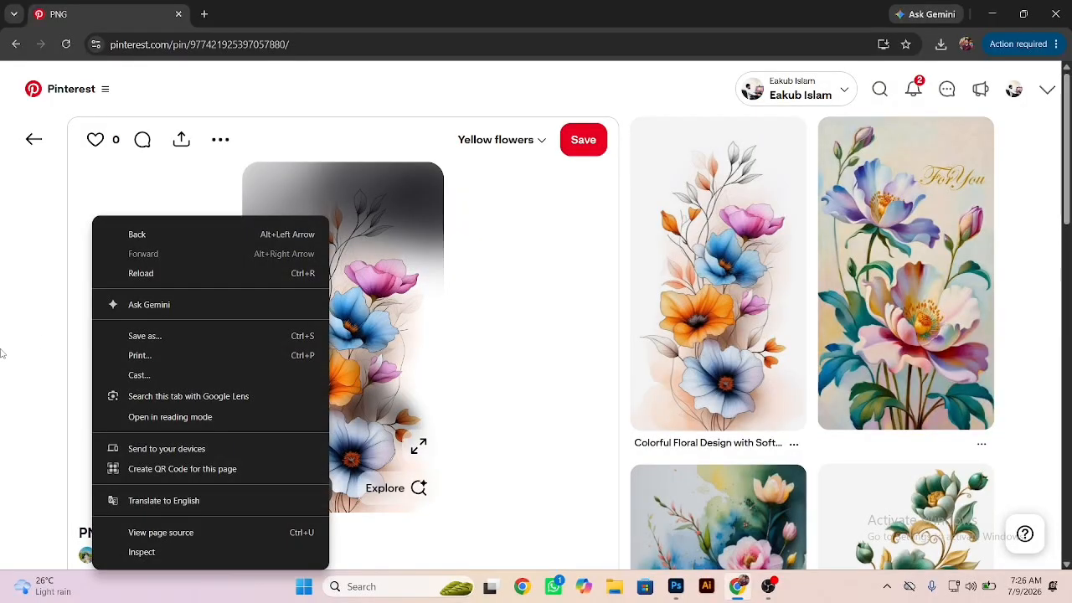
{"action": "left_click", "coordinate": [2, 353]}
Step: Browse the pins related to the PNG flower design and open the Wild Flowers / Vilda Blommor pin
{"action": "scroll", "coordinate": [980, 338], "scroll_direction": "down", "scroll_amount": 4}
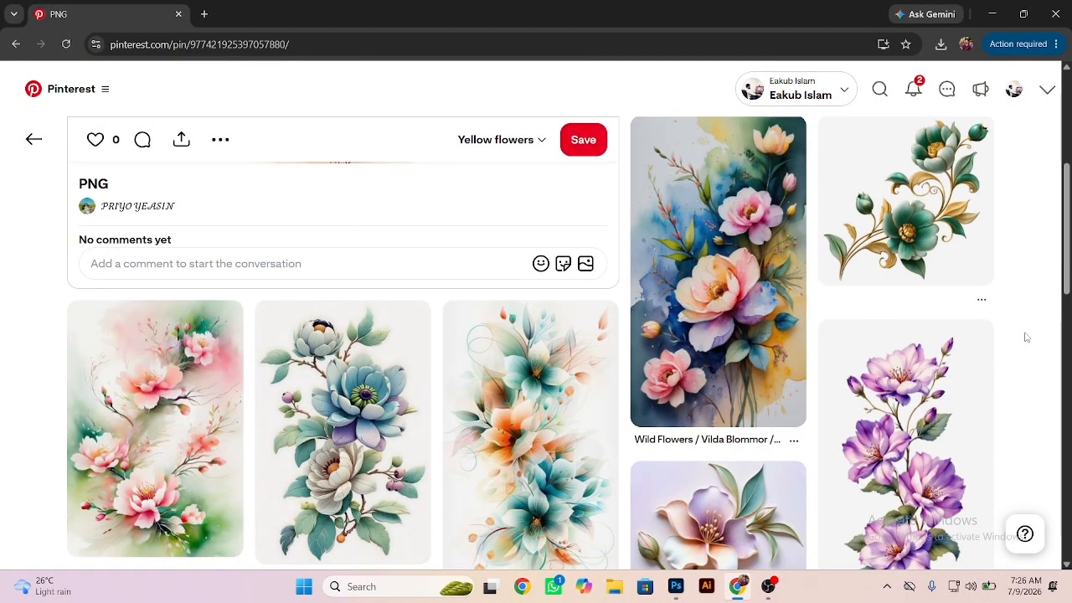
{"action": "scroll", "coordinate": [1026, 337], "scroll_direction": "down", "scroll_amount": 7}
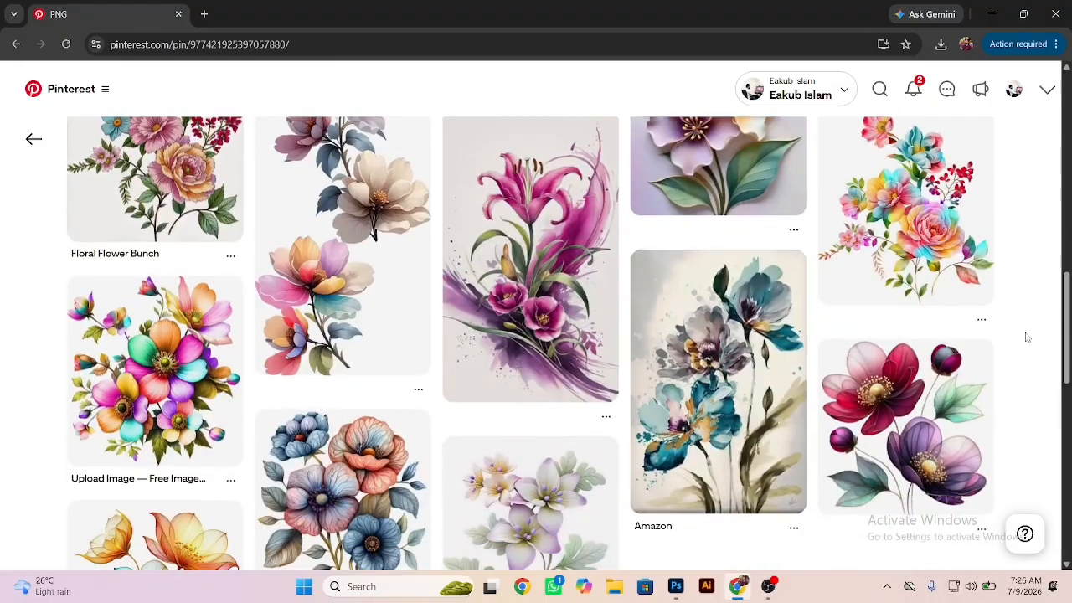
{"action": "scroll", "coordinate": [1027, 336], "scroll_direction": "down", "scroll_amount": 4}
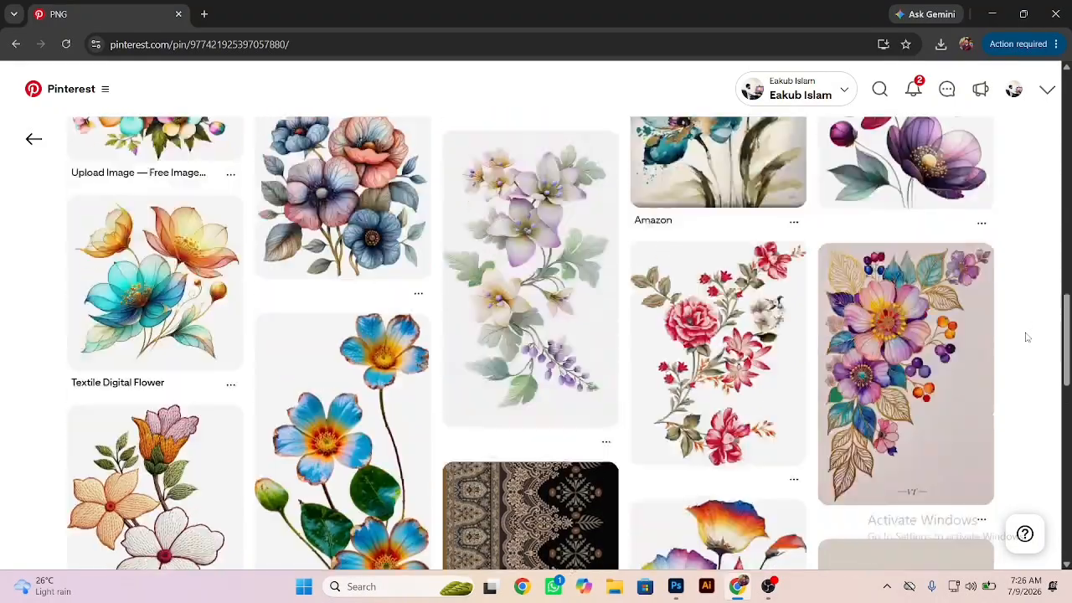
{"action": "scroll", "coordinate": [1026, 336], "scroll_direction": "up", "scroll_amount": 15}
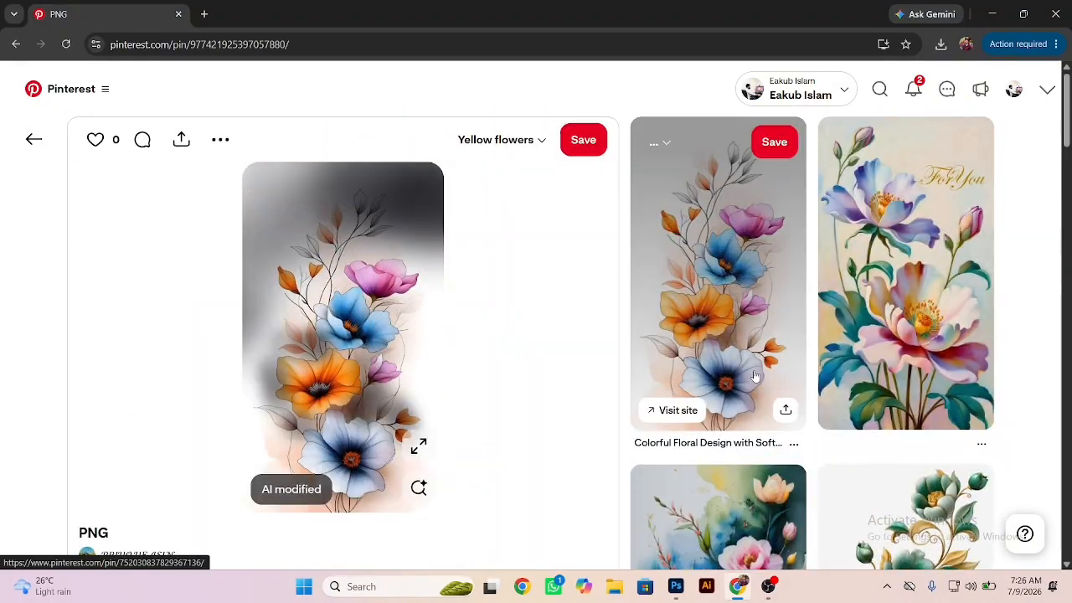
{"action": "scroll", "coordinate": [755, 377], "scroll_direction": "down", "scroll_amount": 3}
{"action": "left_click", "coordinate": [745, 407]}
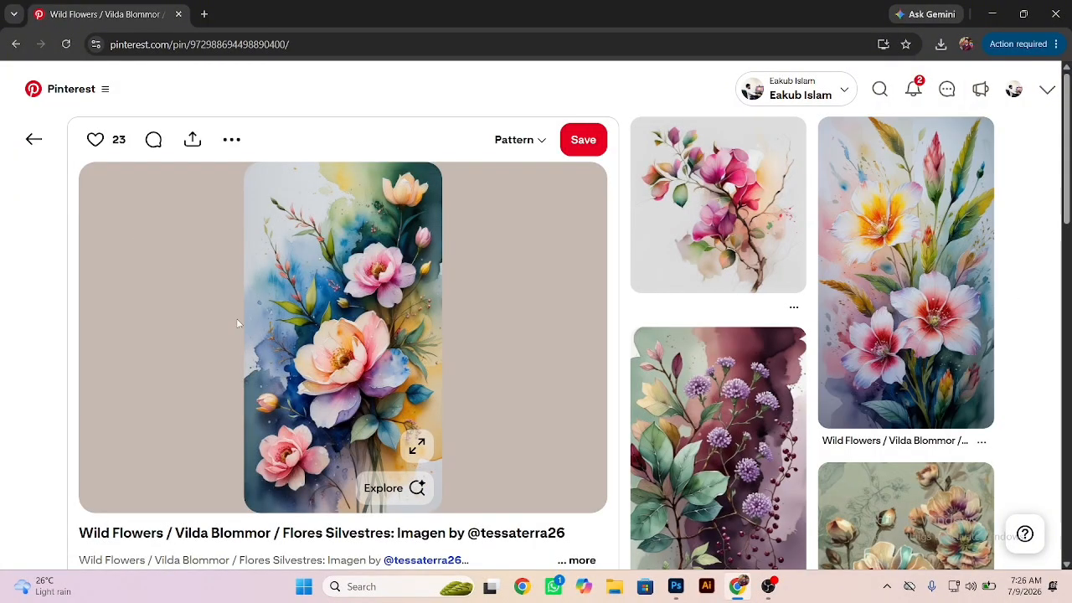
Step: Open the enlarged Wild Flowers painting in its own browser tab and copy the image
{"action": "left_click", "coordinate": [417, 446]}
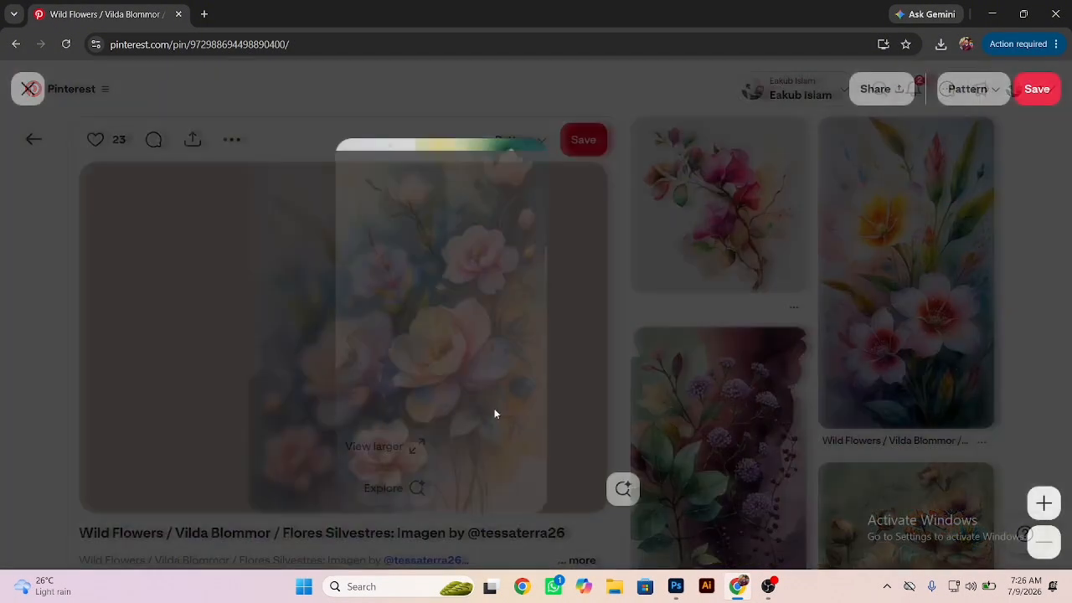
{"action": "right_click", "coordinate": [542, 344]}
{"action": "left_click", "coordinate": [563, 355]}
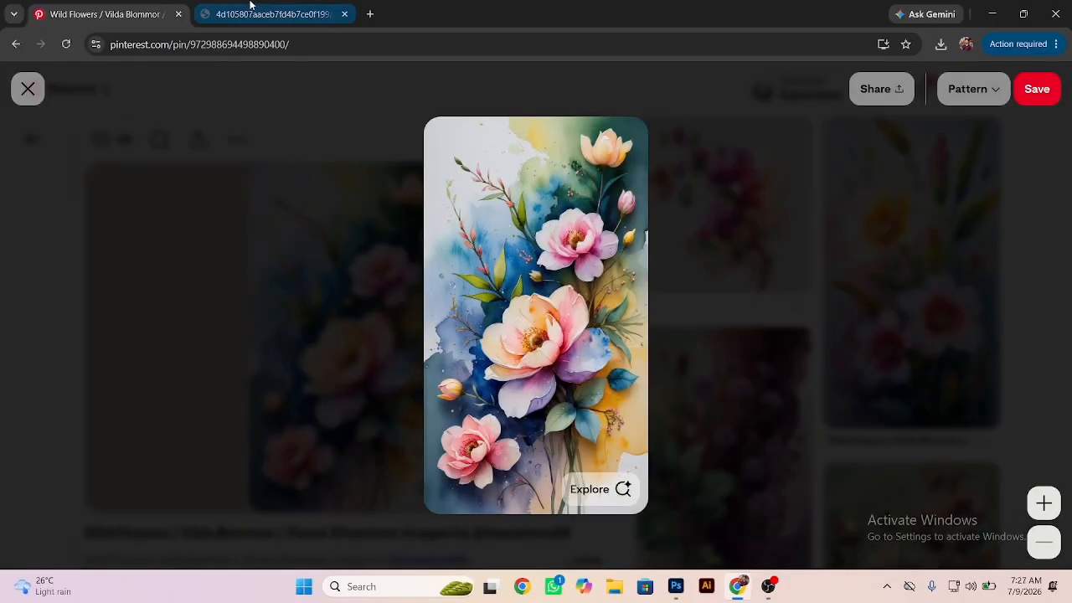
{"action": "left_click", "coordinate": [272, 14]}
{"action": "right_click", "coordinate": [476, 289]}
{"action": "left_click", "coordinate": [523, 344]}
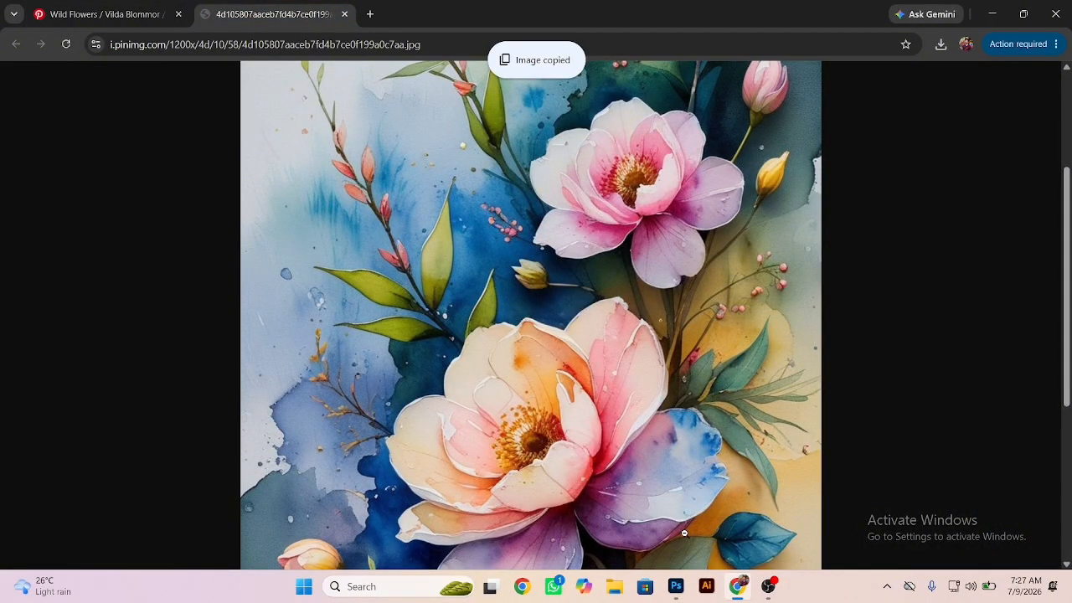
Step: Switch to Photoshop, paste the flower painting into Untitled-1.tif and place it in the design's lower-left corner over the border
{"action": "left_click", "coordinate": [676, 587]}
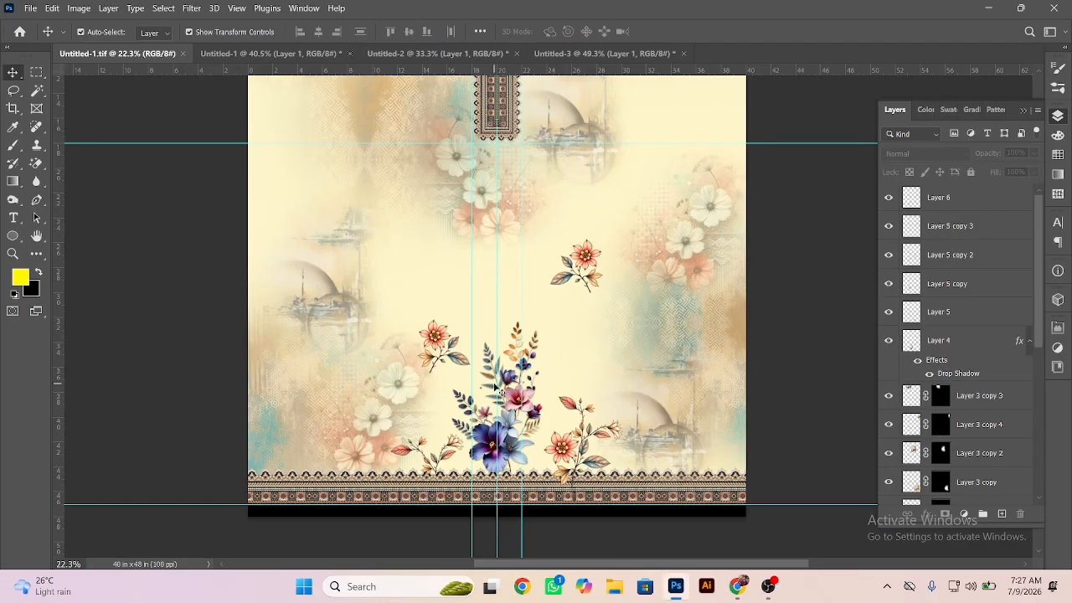
{"action": "key", "text": "ctrl+v"}
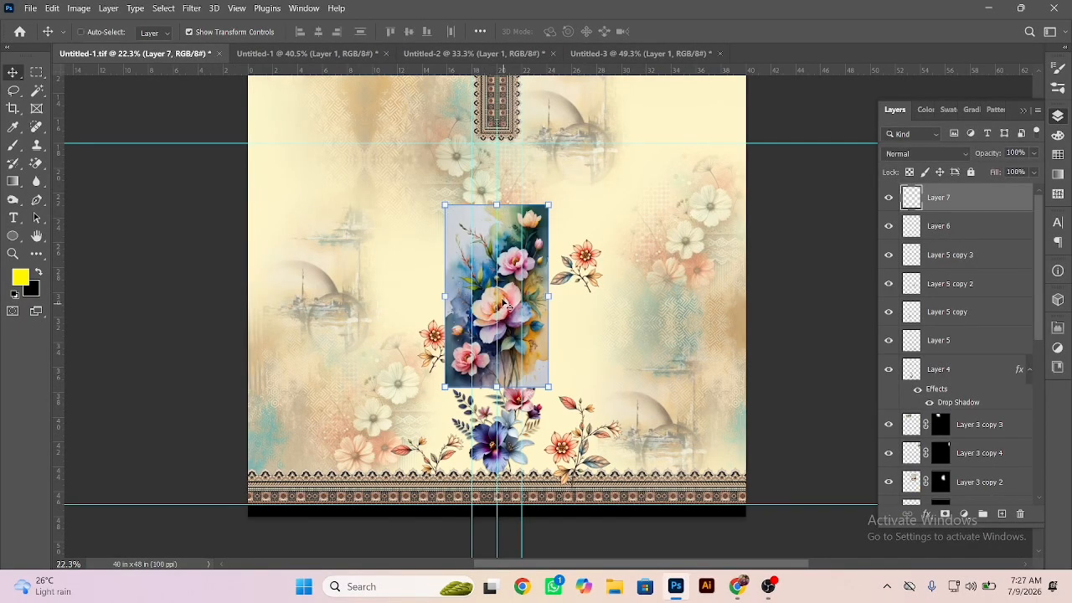
{"action": "left_click_drag", "start_coordinate": [518, 303], "coordinate": [314, 405]}
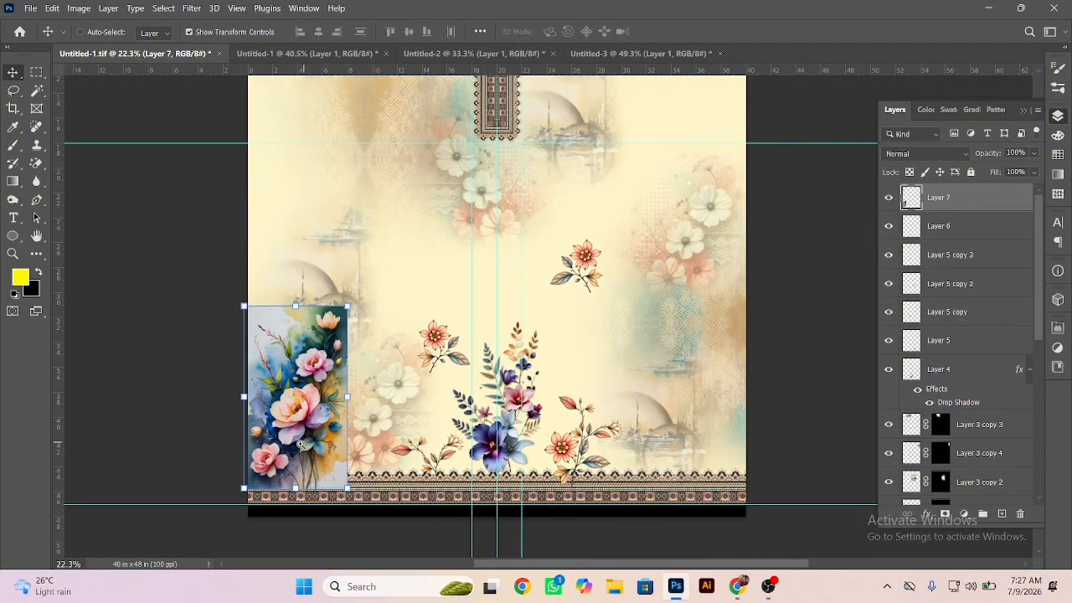
{"action": "scroll", "coordinate": [300, 443], "scroll_direction": "up", "scroll_amount": 3}
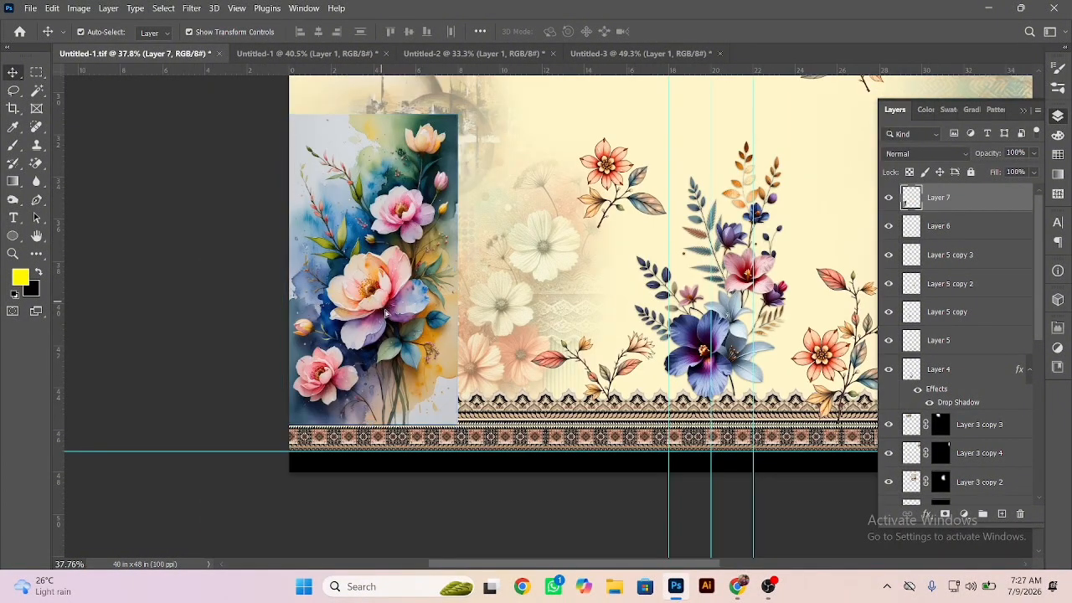
{"action": "left_click_drag", "start_coordinate": [385, 313], "coordinate": [392, 335]}
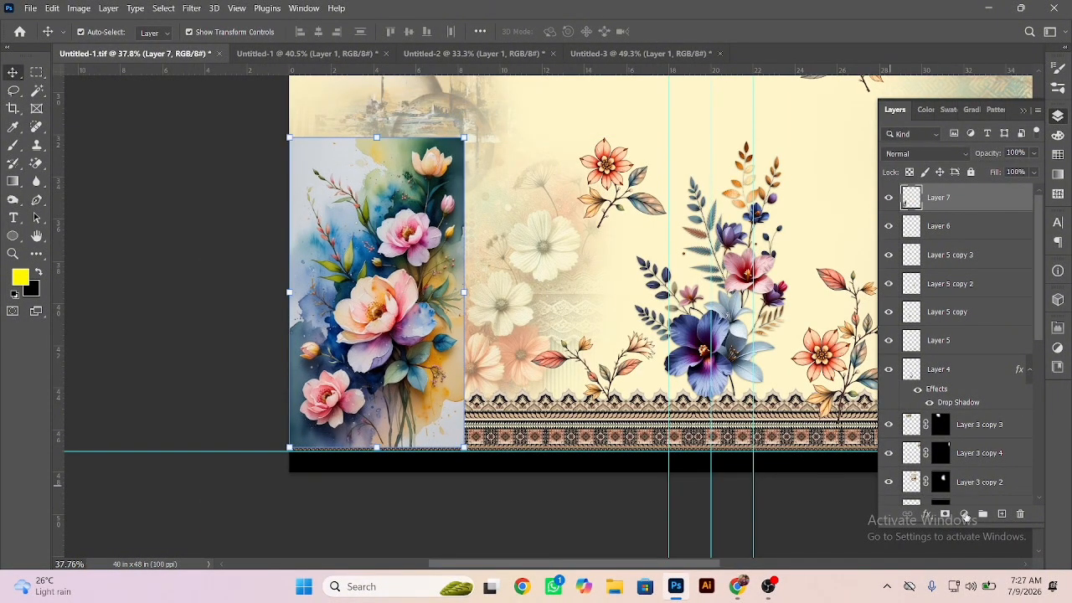
Step: Add a black layer mask to Layer 7 and reveal the painting's large central flower with a soft 900 px white brush
{"action": "left_click", "coordinate": [944, 514], "text": "alt"}
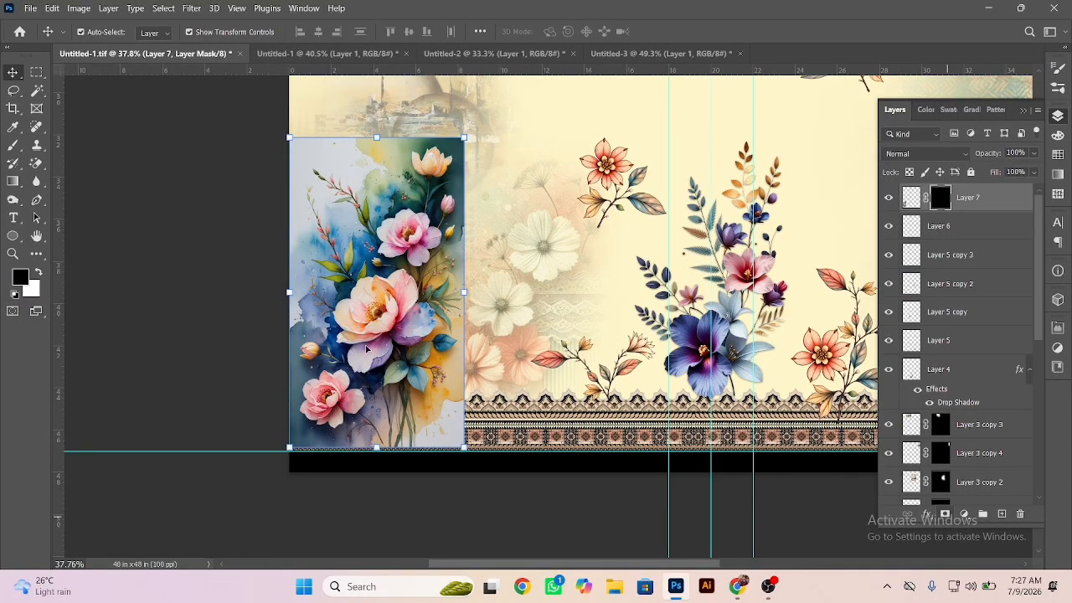
{"action": "key", "text": "b"}
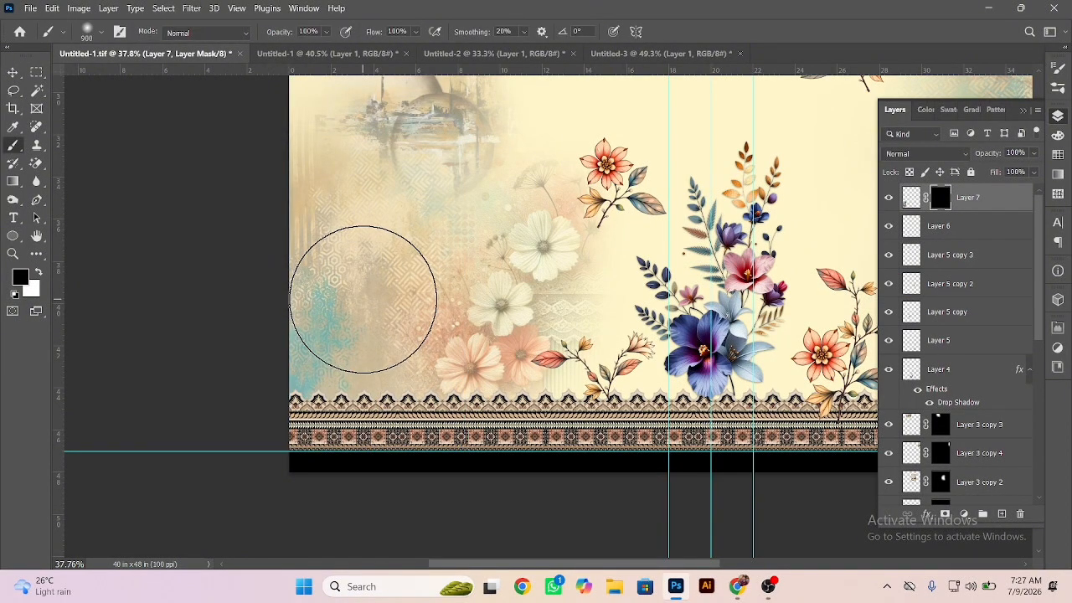
{"action": "key", "text": "x"}
{"action": "mouse_move", "coordinate": [362, 299]}
{"action": "left_mouse_down"}
{"action": "mouse_move", "coordinate": [342, 275]}
{"action": "mouse_move", "coordinate": [285, 285]}
{"action": "mouse_move", "coordinate": [267, 267]}
{"action": "left_mouse_up"}
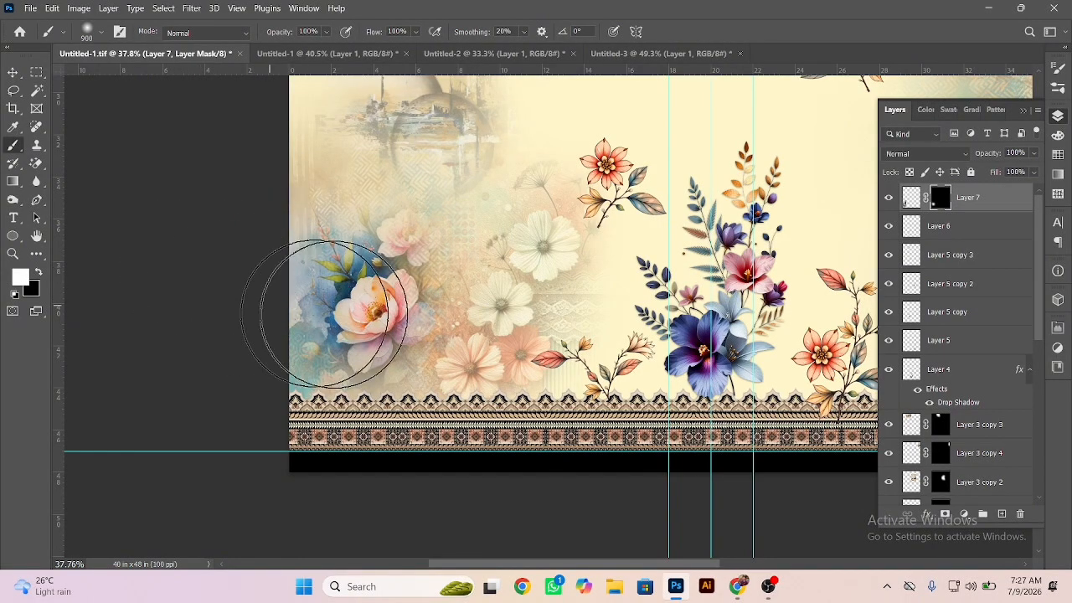
{"action": "left_click_drag", "start_coordinate": [382, 334], "coordinate": [371, 323]}
{"action": "key", "text": "x"}
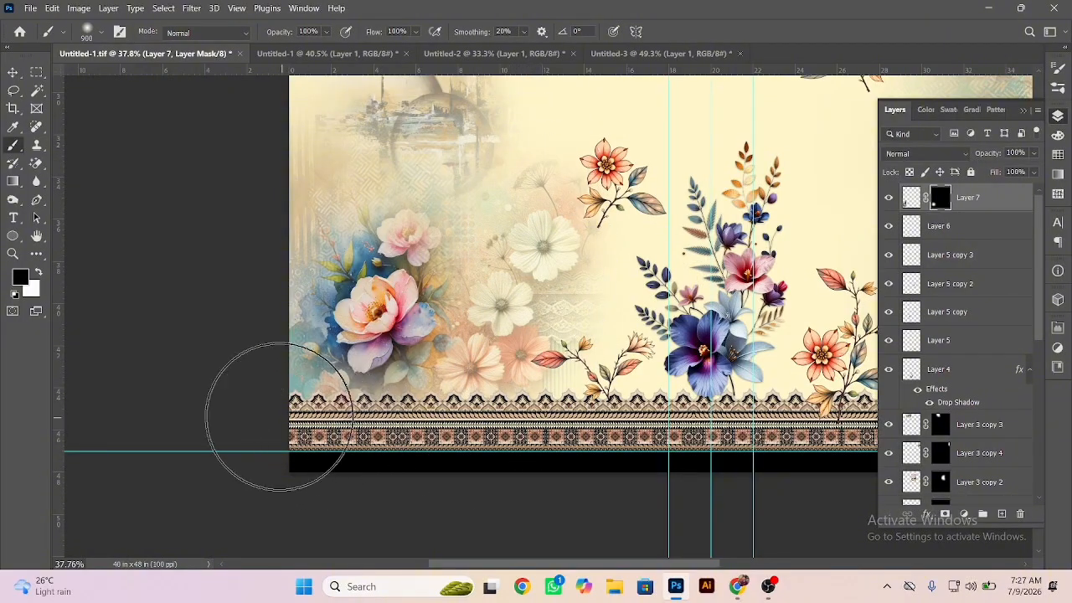
Step: Duplicate the masked flower painting to the area right of the bouquet and scale the copy down slightly
{"action": "left_click", "coordinate": [14, 74]}
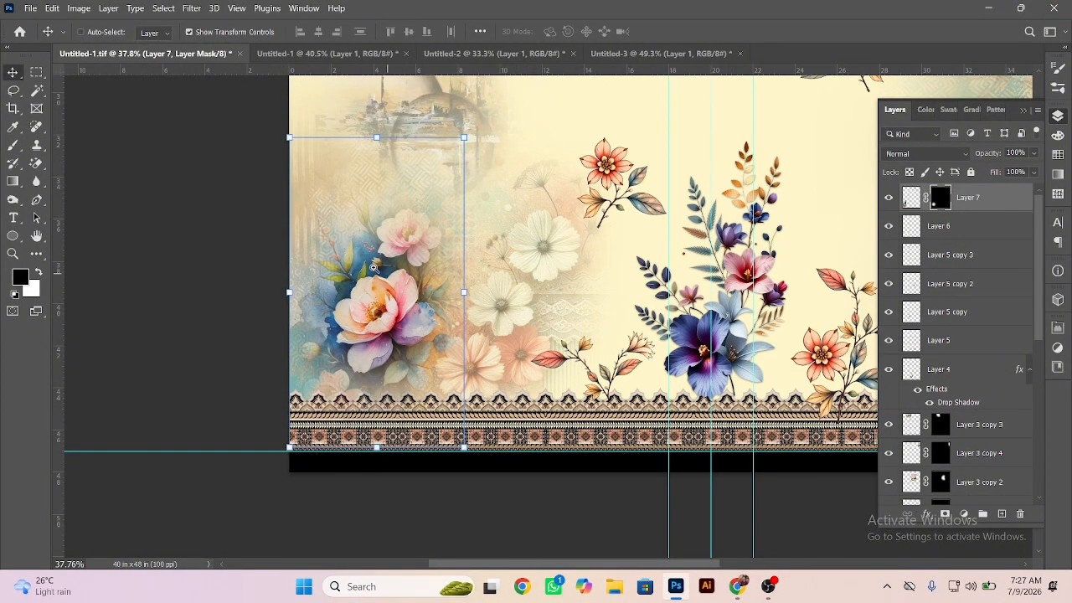
{"action": "scroll", "coordinate": [374, 266], "scroll_direction": "down", "scroll_amount": 3}
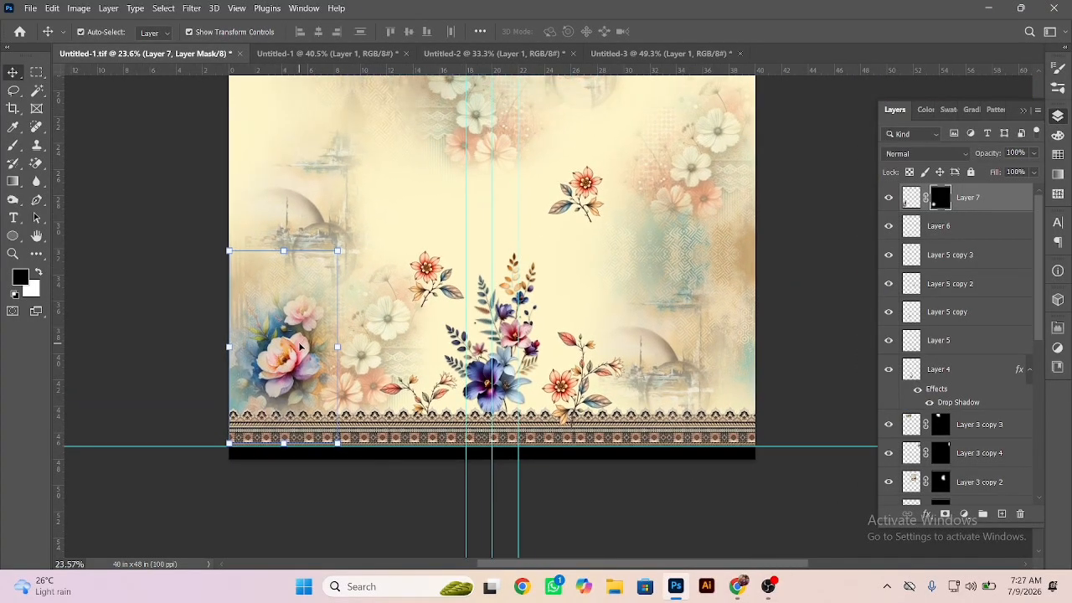
{"action": "key", "text": "ctrl+2"}
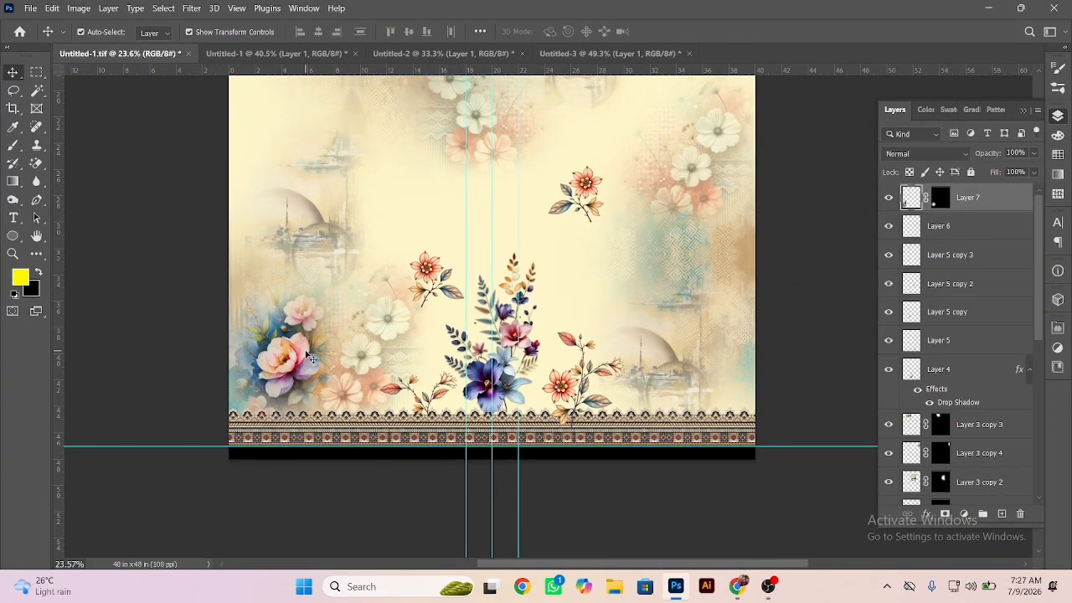
{"action": "left_click_drag", "start_coordinate": [296, 366], "coordinate": [582, 283]}
{"action": "left_click_drag", "start_coordinate": [572, 168], "coordinate": [573, 199]}
{"action": "left_click_drag", "start_coordinate": [588, 270], "coordinate": [597, 276]}
{"action": "key", "text": "Return"}
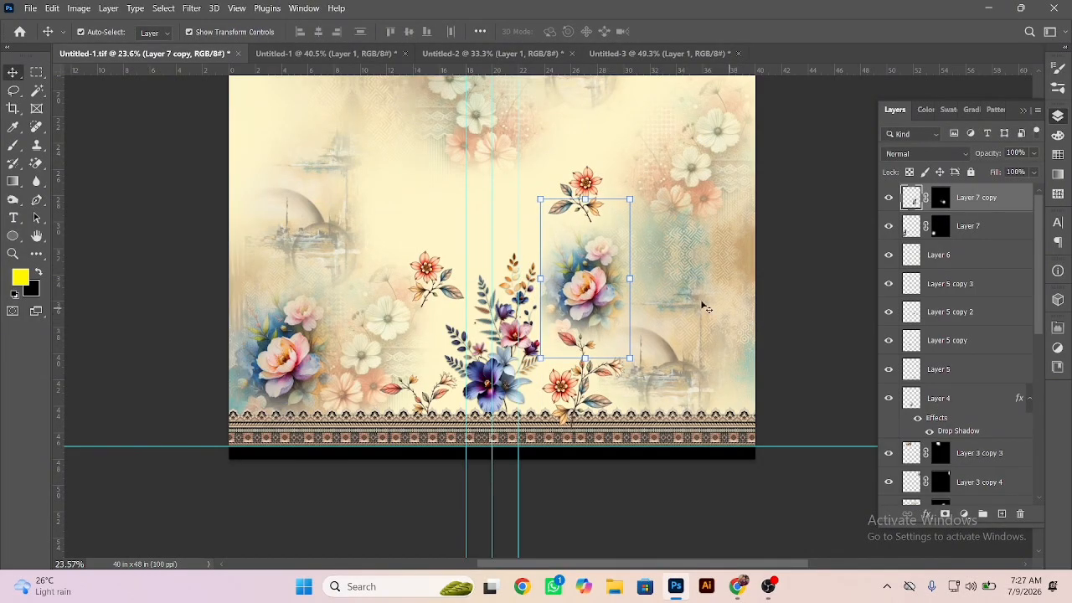
Step: Fade the left edge of the flower painting beside the bouquet by painting black on Layer 7 copy's mask with a soft 700 px brush
{"action": "key", "text": "e"}
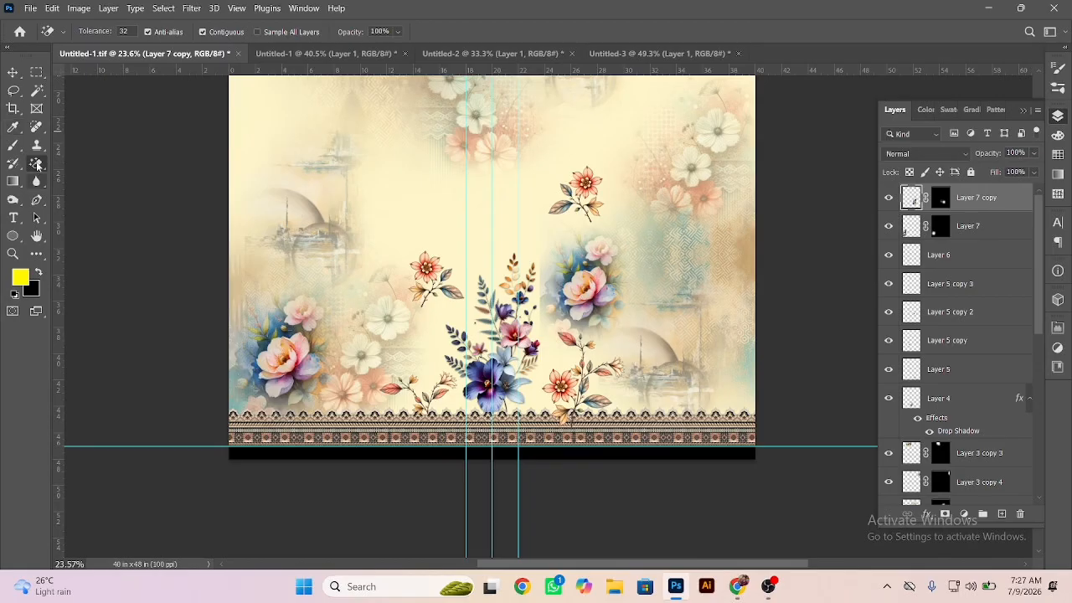
{"action": "left_click", "coordinate": [15, 146]}
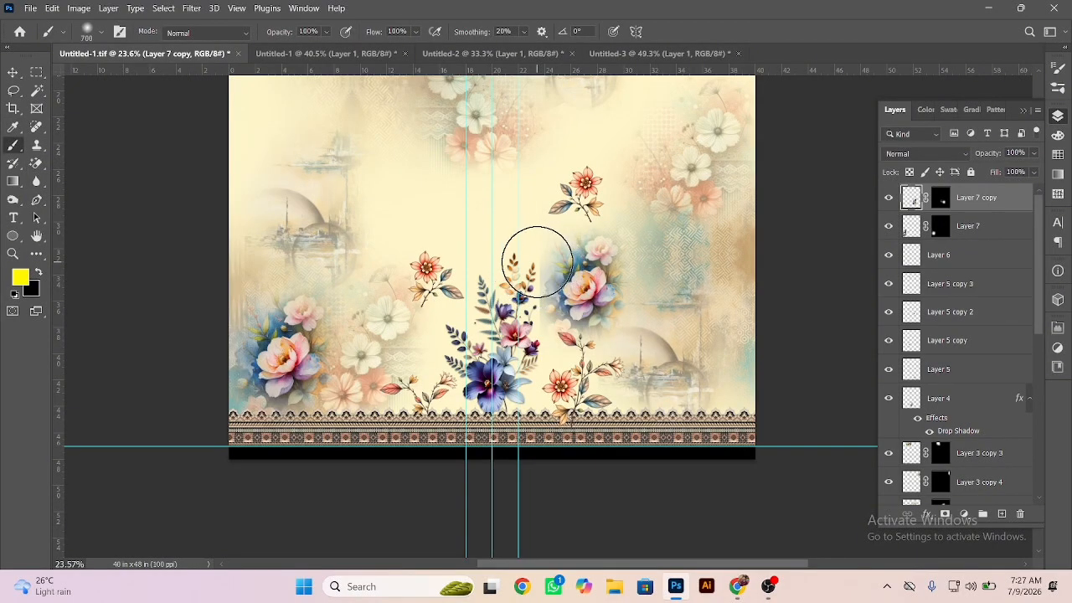
{"action": "mouse_move", "coordinate": [536, 262]}
{"action": "left_mouse_down"}
{"action": "mouse_move", "coordinate": [525, 257]}
{"action": "mouse_move", "coordinate": [550, 275]}
{"action": "left_mouse_up"}
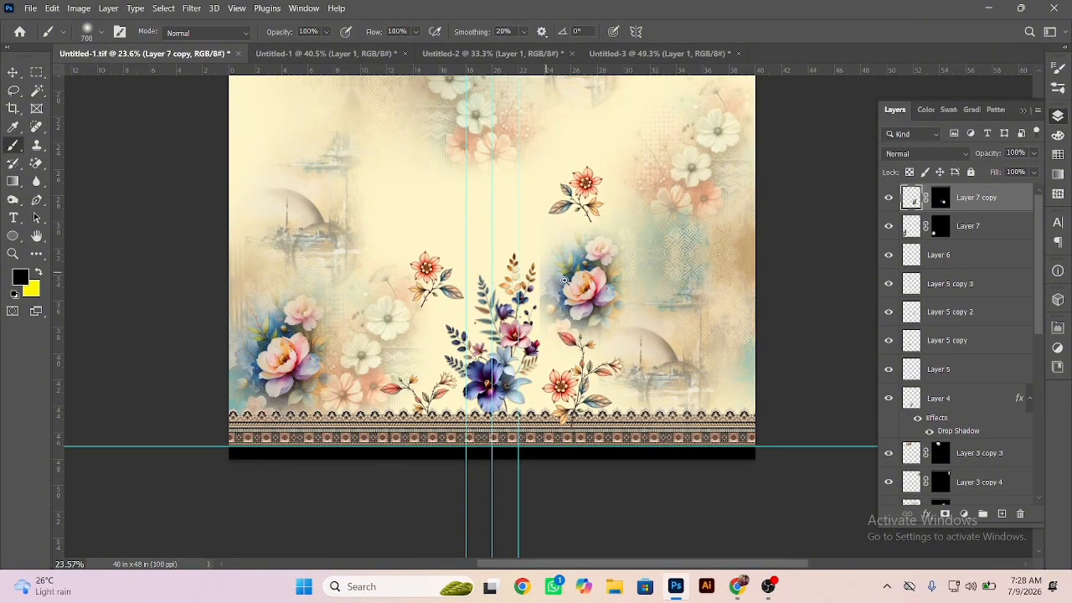
{"action": "scroll", "coordinate": [589, 290], "scroll_direction": "up", "scroll_amount": 3}
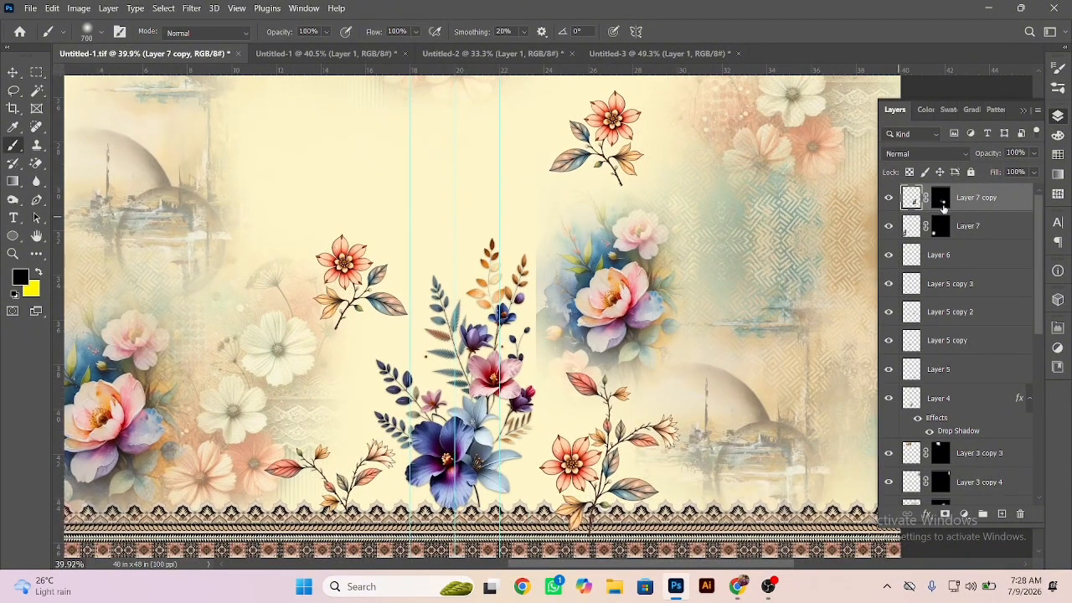
{"action": "left_click", "coordinate": [941, 198]}
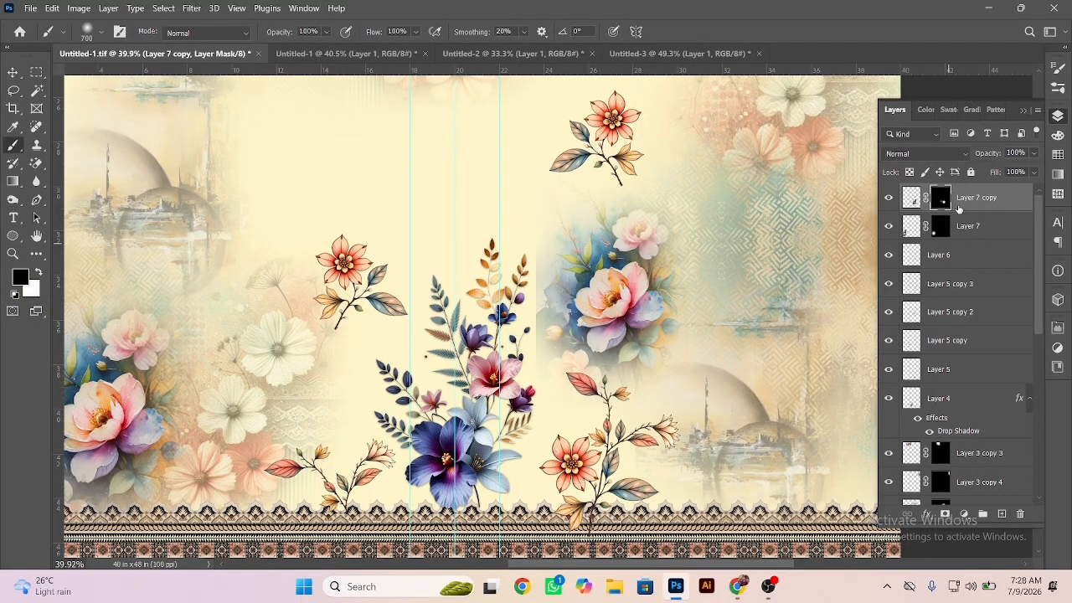
{"action": "left_click_drag", "start_coordinate": [510, 273], "coordinate": [502, 352]}
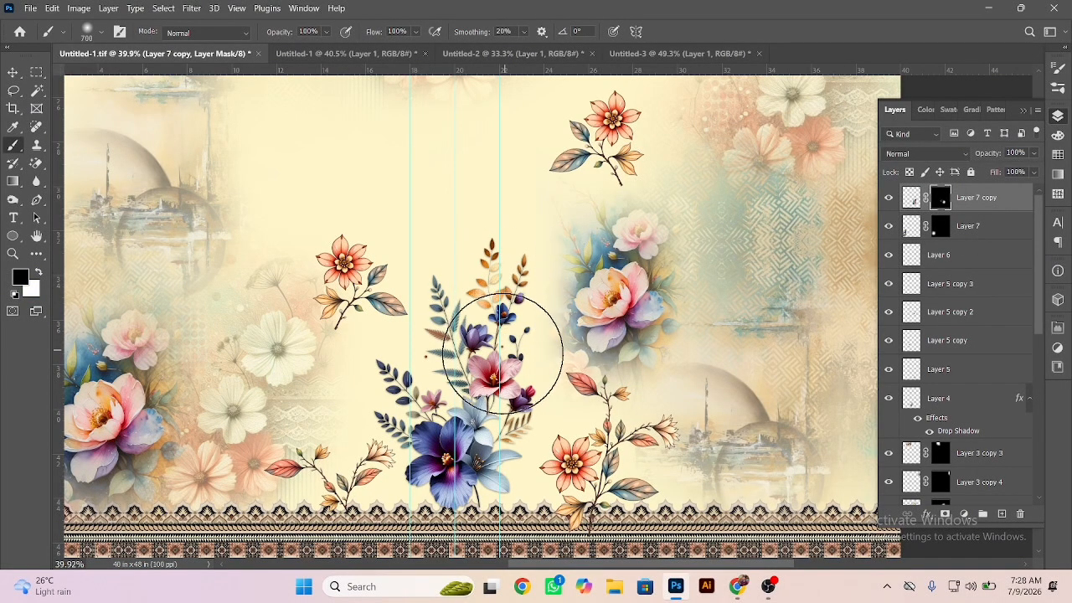
Step: Move the masked flower painting in Layer 7 copy slightly closer to the bouquet
{"action": "left_click", "coordinate": [13, 72]}
{"action": "left_click_drag", "start_coordinate": [625, 313], "coordinate": [590, 307]}
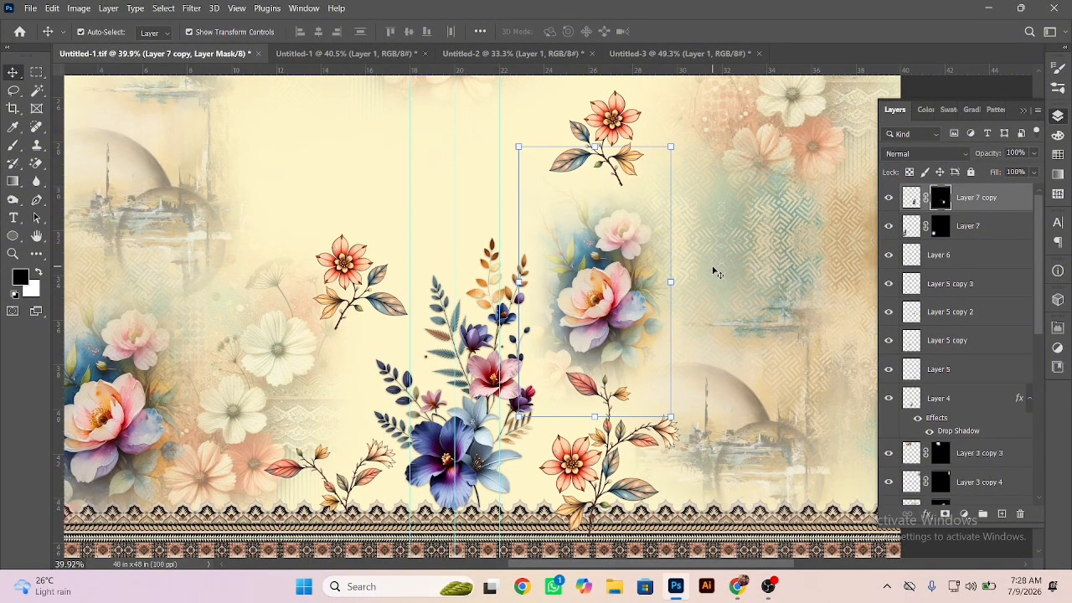
{"action": "key", "text": "b"}
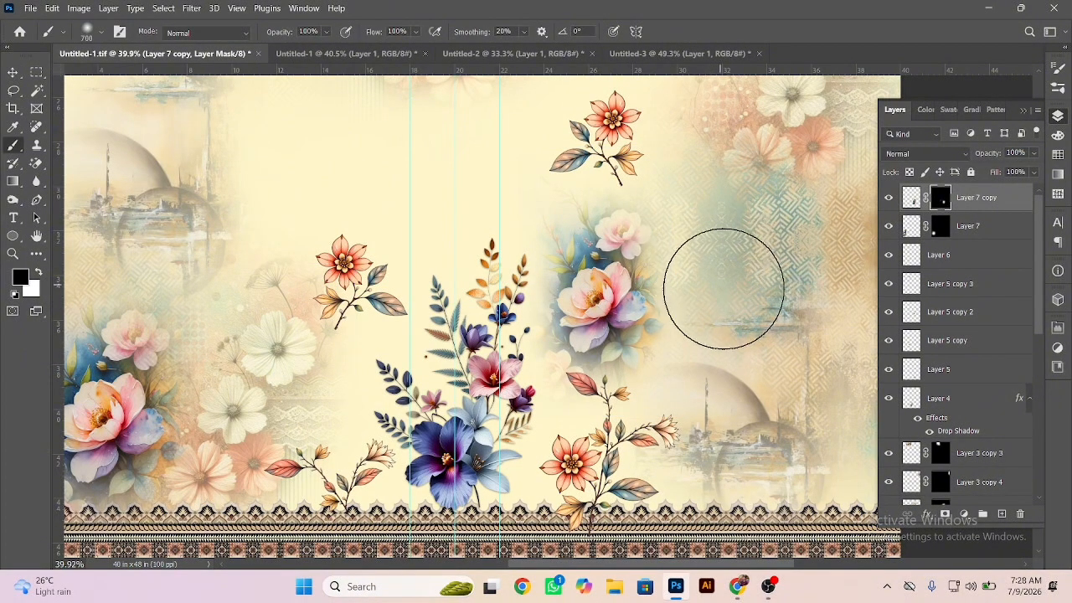
{"action": "left_click", "coordinate": [16, 76]}
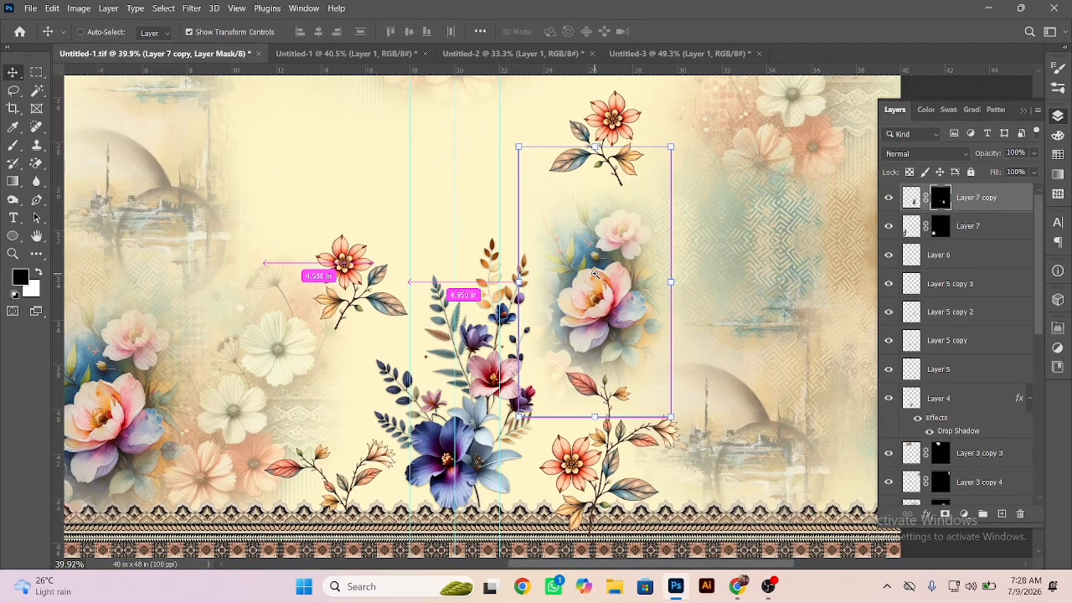
Step: Set the opacity of both masked flower paintings, Layer 7 copy and Layer 7, to 50%
{"action": "scroll", "coordinate": [583, 269], "scroll_direction": "down", "scroll_amount": 3}
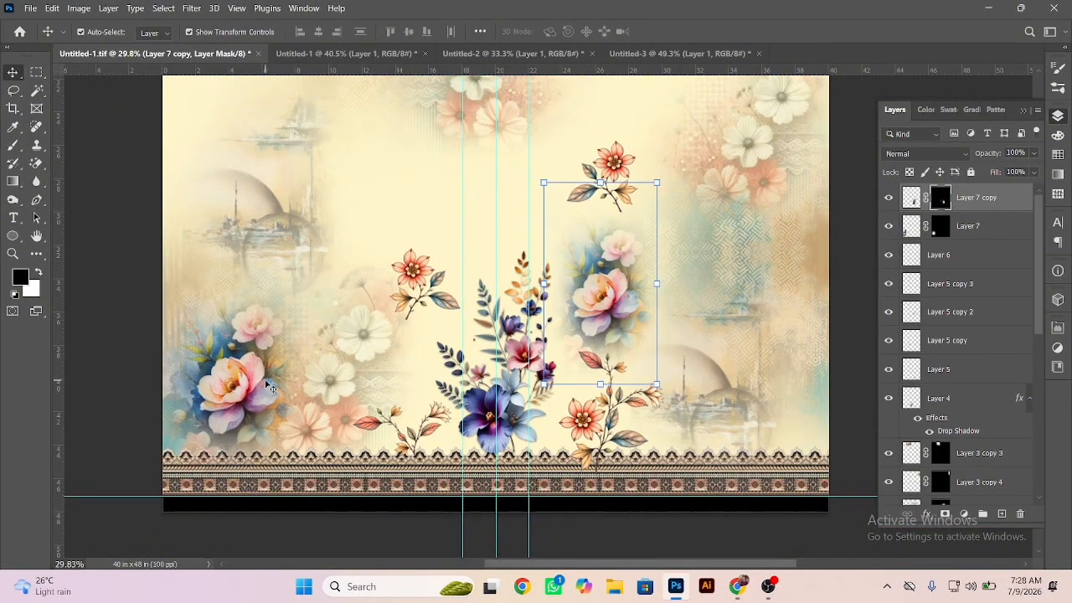
{"action": "key", "text": "5"}
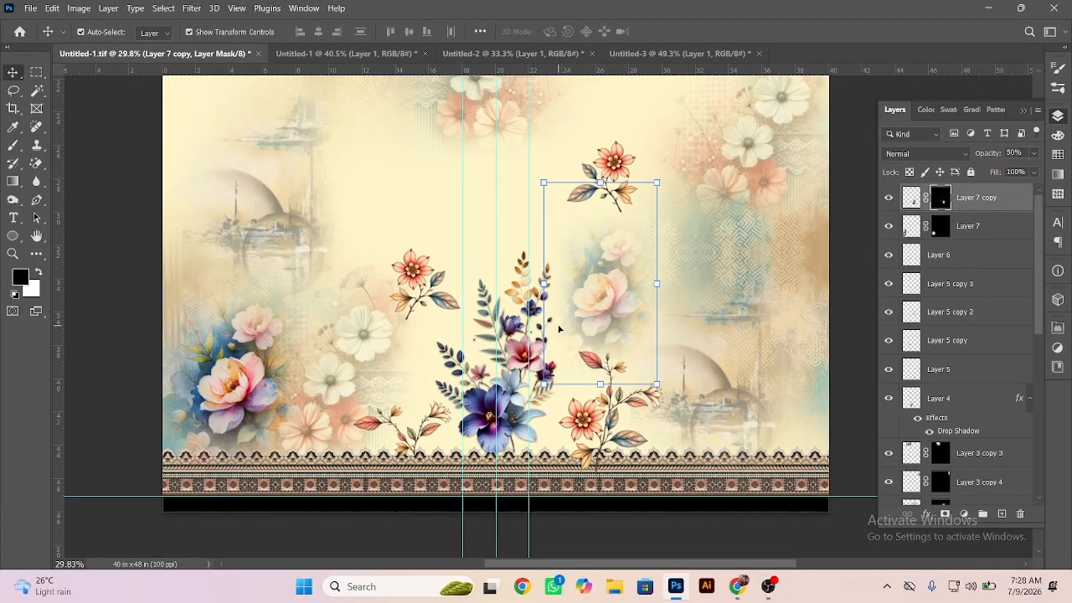
{"action": "left_click", "coordinate": [248, 387]}
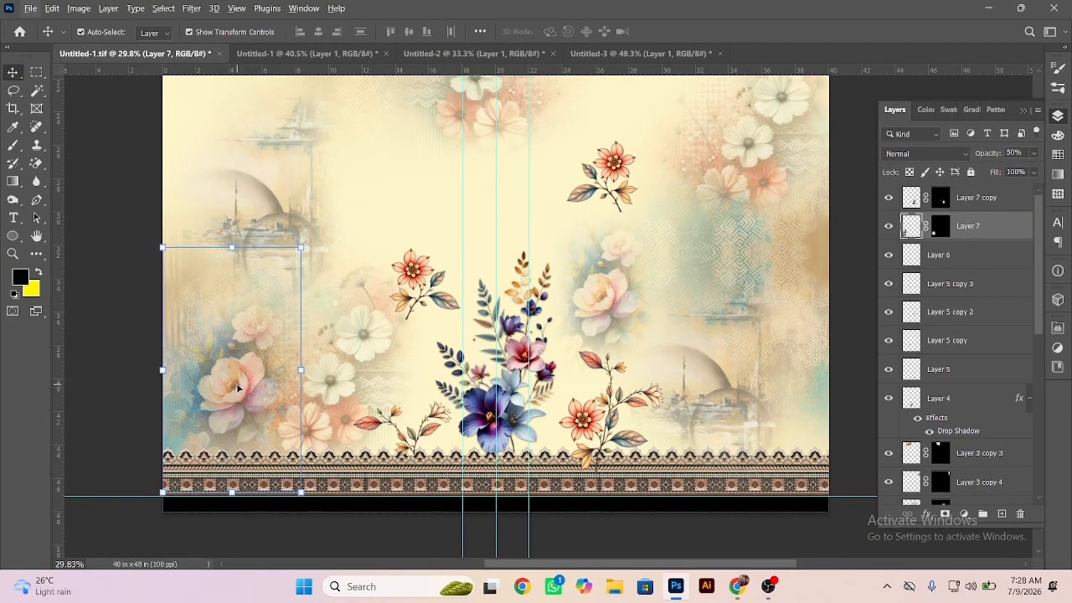
Step: Add two copies of the faded flower painting, one up and left of the bouquet and one right of the neckline border's lower end
{"action": "left_click_drag", "start_coordinate": [238, 387], "coordinate": [785, 409]}
{"action": "key", "text": "ctrl+z"}
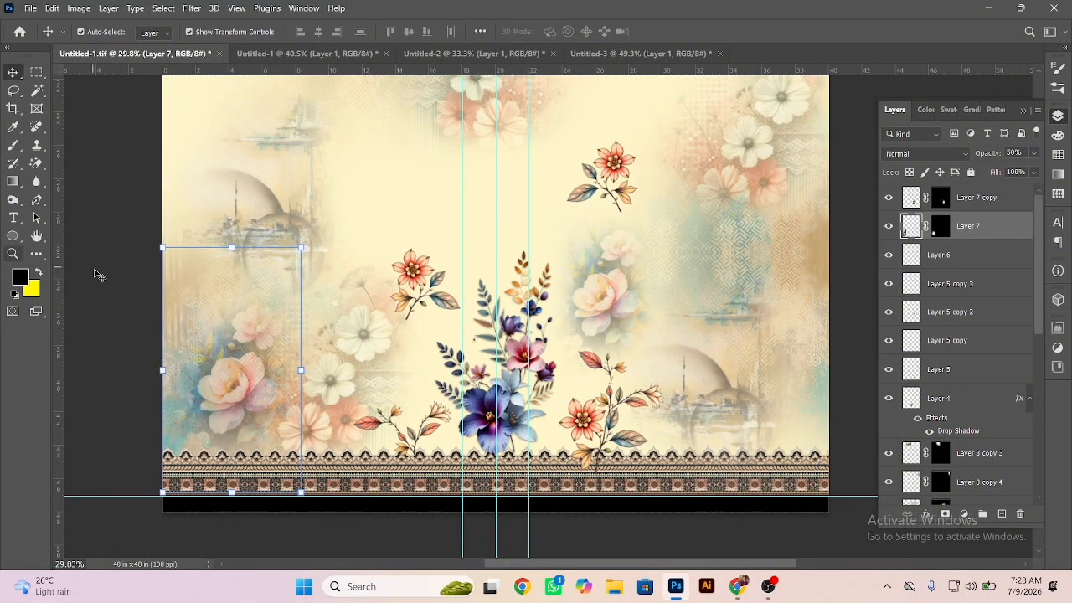
{"action": "left_click", "coordinate": [95, 270]}
{"action": "scroll", "coordinate": [588, 336], "scroll_direction": "down", "scroll_amount": 2}
{"action": "left_click_drag", "start_coordinate": [589, 333], "coordinate": [684, 158]}
{"action": "left_click", "coordinate": [810, 335]}
{"action": "scroll", "coordinate": [584, 300], "scroll_direction": "down", "scroll_amount": 2}
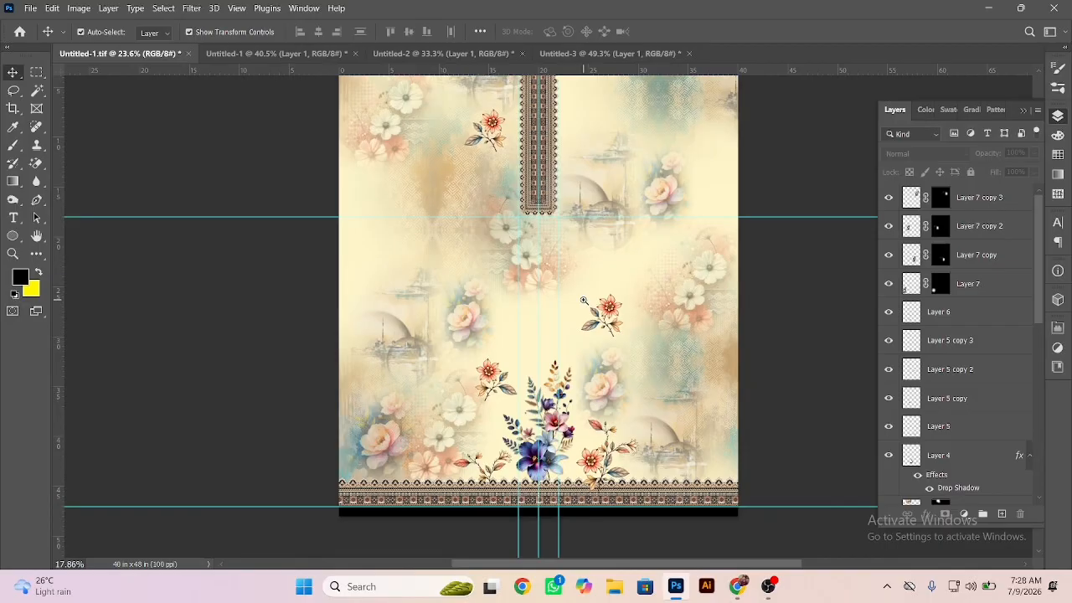
Step: Set the opacity of the white and coral flower cluster in the design's lower-left area (Layer 2) to 80%
{"action": "scroll", "coordinate": [559, 425], "scroll_direction": "up", "scroll_amount": 4}
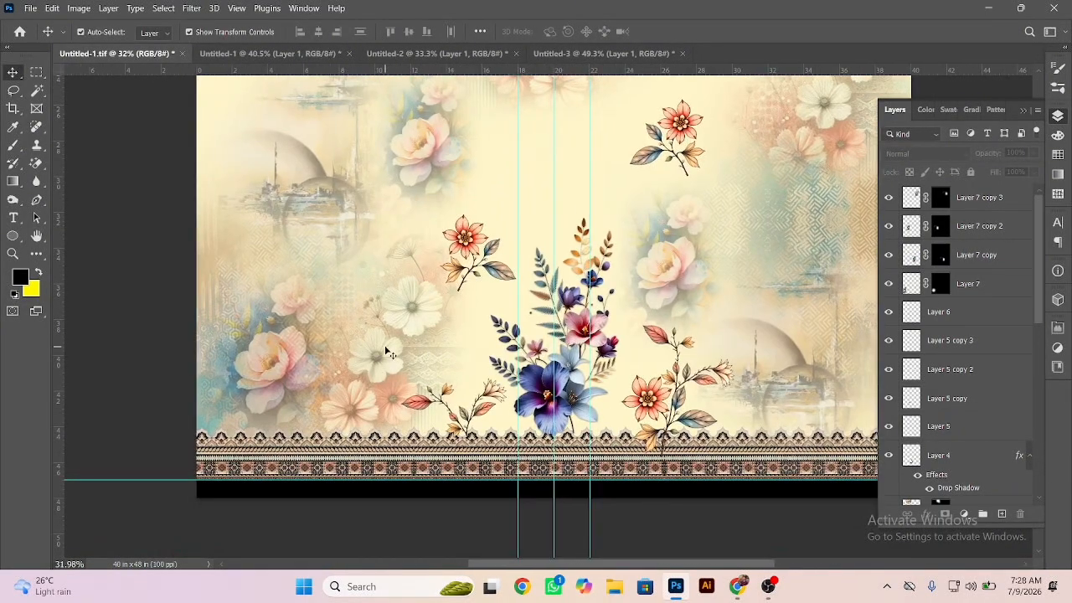
{"action": "left_click", "coordinate": [388, 352]}
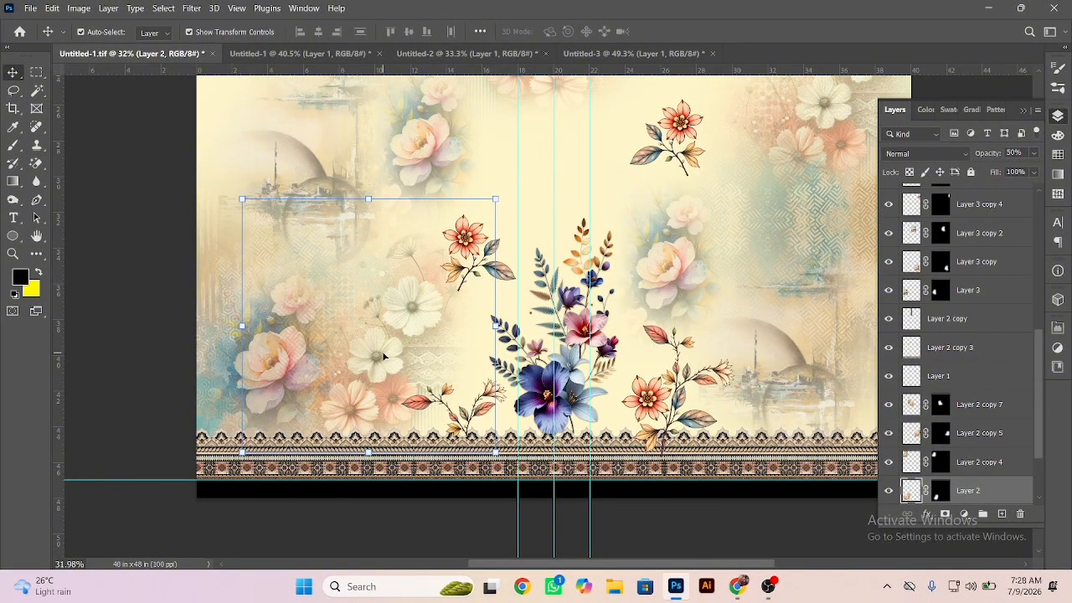
{"action": "key", "text": "8"}
{"action": "left_click", "coordinate": [155, 351]}
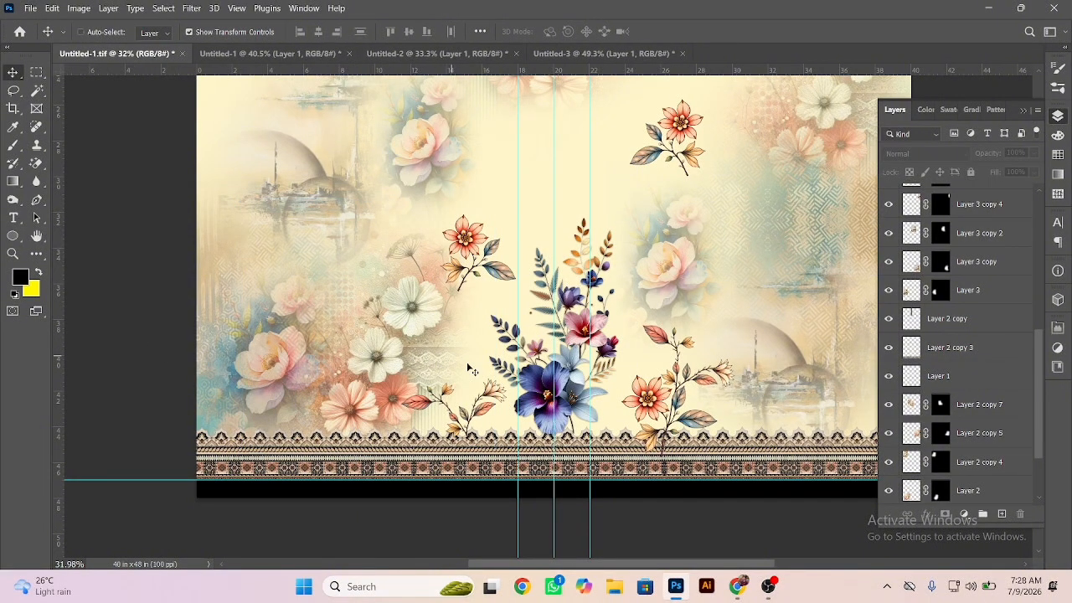
Step: Check the whole design and save Untitled-1.tif
{"action": "left_click_drag", "start_coordinate": [519, 379], "coordinate": [427, 369]}
{"action": "left_click_drag", "start_coordinate": [557, 266], "coordinate": [534, 376]}
{"action": "left_click_drag", "start_coordinate": [521, 345], "coordinate": [511, 294]}
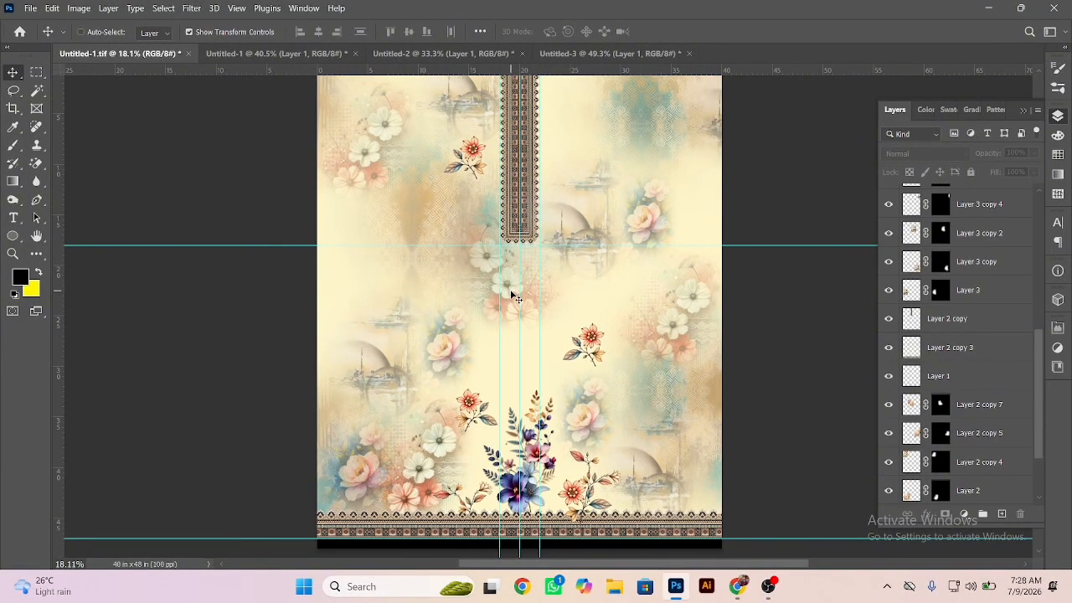
{"action": "key", "text": "ctrl+s"}
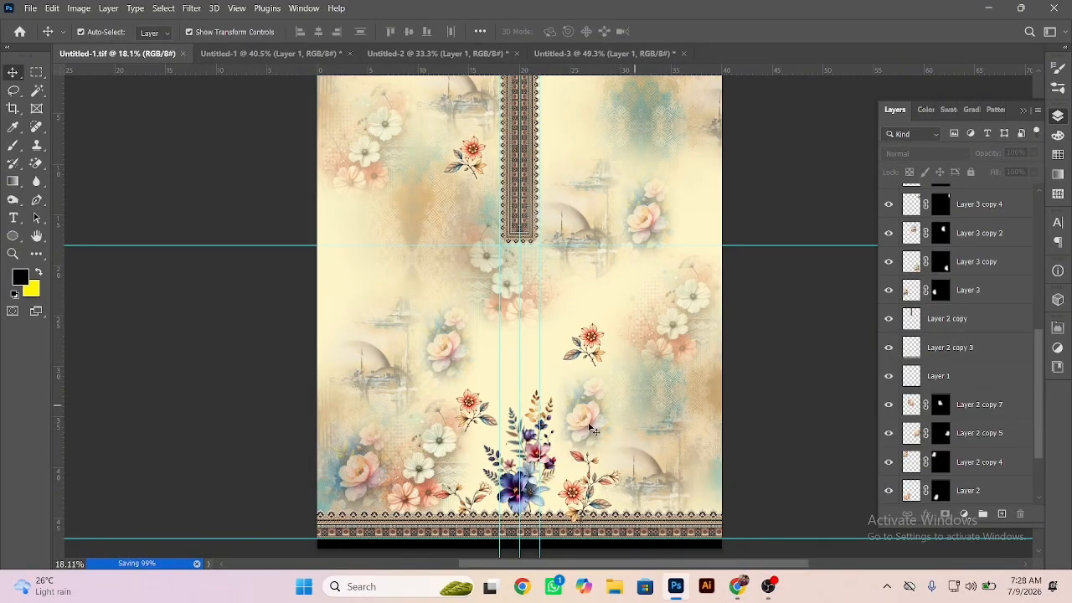
Step: Copy the coral flower sprig onto the neckline border's lower end, scale it down to fit, and add a second copy above it
{"action": "left_click_drag", "start_coordinate": [576, 373], "coordinate": [590, 324]}
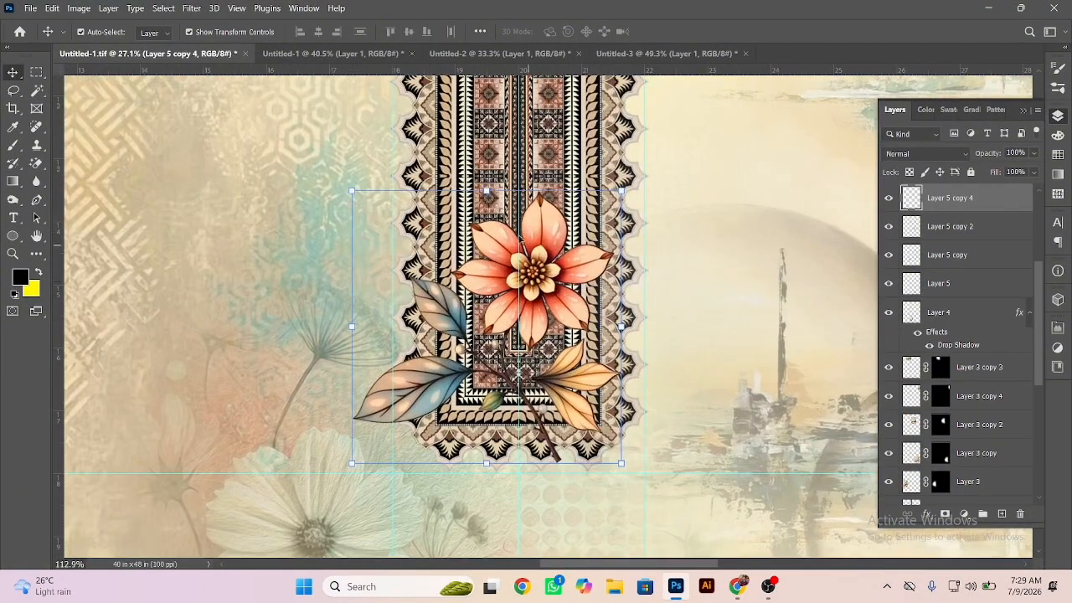
{"action": "left_click_drag", "start_coordinate": [486, 191], "coordinate": [515, 316]}
{"action": "left_click_drag", "start_coordinate": [512, 359], "coordinate": [551, 170]}
{"action": "key", "text": "Return"}
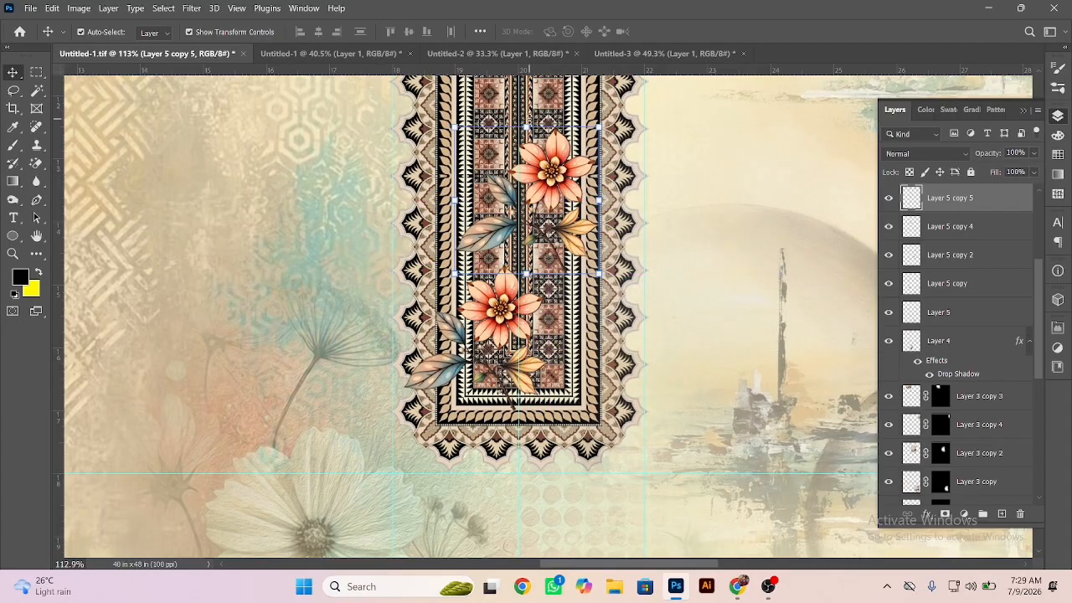
Step: Flip the upper flower sprig horizontally and shift it so its bloom sits on the neckline border's centre
{"action": "key", "text": "ctrl+t"}
{"action": "right_click", "coordinate": [540, 284]}
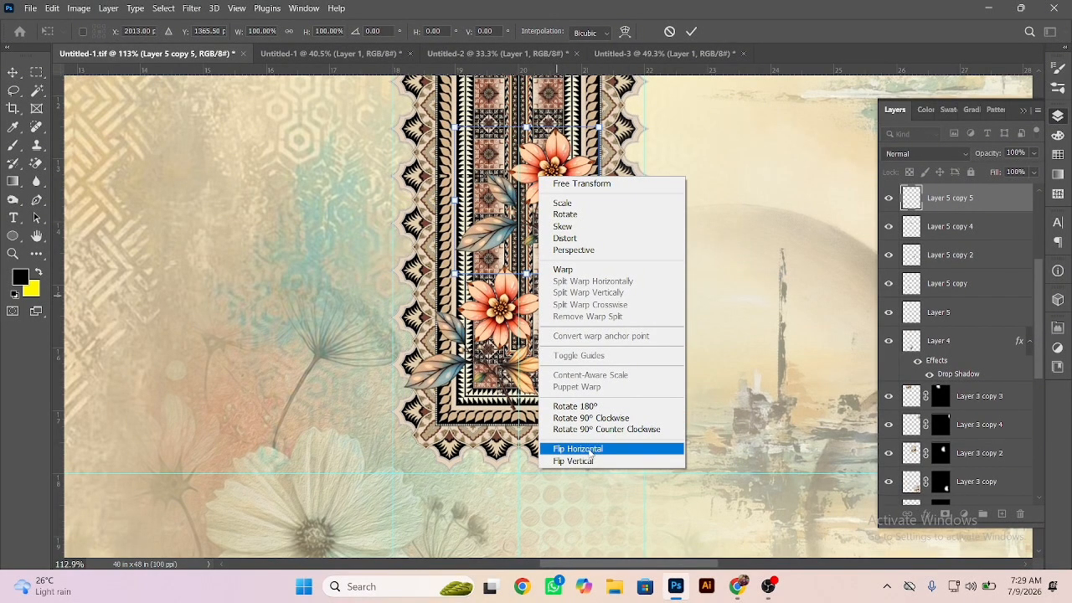
{"action": "left_click", "coordinate": [591, 449]}
{"action": "left_click_drag", "start_coordinate": [554, 205], "coordinate": [577, 206]}
{"action": "key", "text": "Return"}
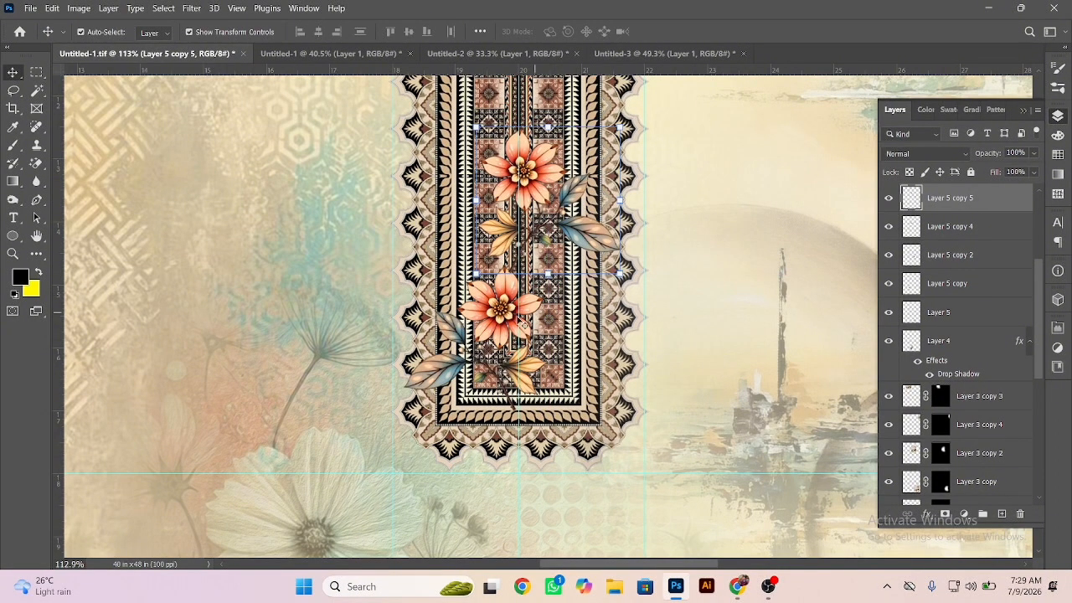
Step: Bring the lower flower sprig to the top of the layer stack and merge it with the flipped sprig
{"action": "left_click", "coordinate": [504, 314]}
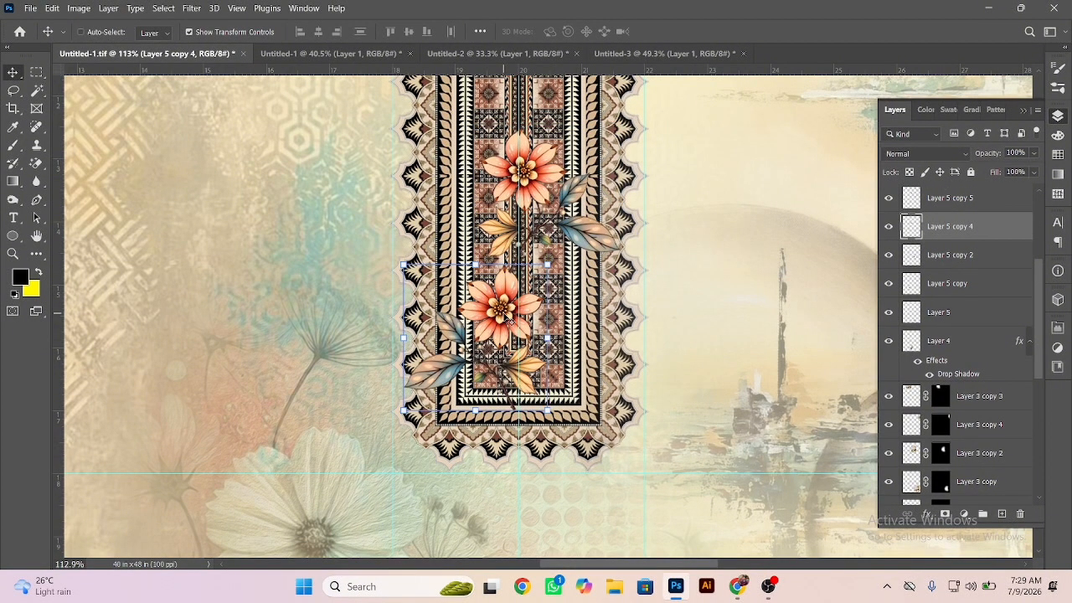
{"action": "key", "text": "ctrl+shift+bracketright"}
{"action": "left_click", "coordinate": [537, 175], "text": "shift"}
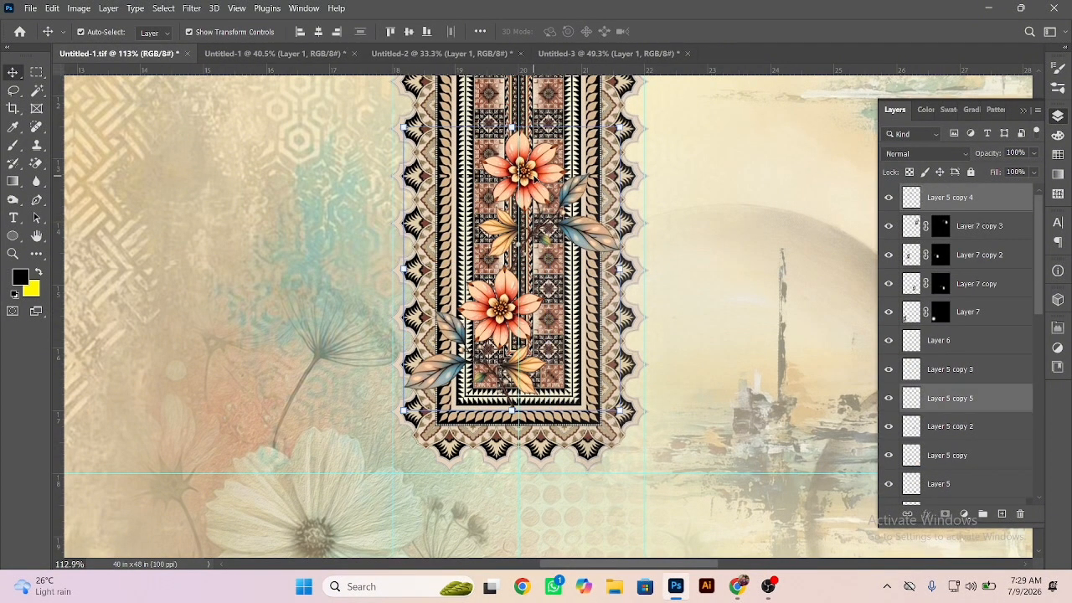
{"action": "key", "text": "ctrl+e"}
Step: Duplicate the merged sprig pair directly above itself on the neckline border and merge both pairs into one layer
{"action": "scroll", "coordinate": [543, 231], "scroll_direction": "down", "scroll_amount": 3}
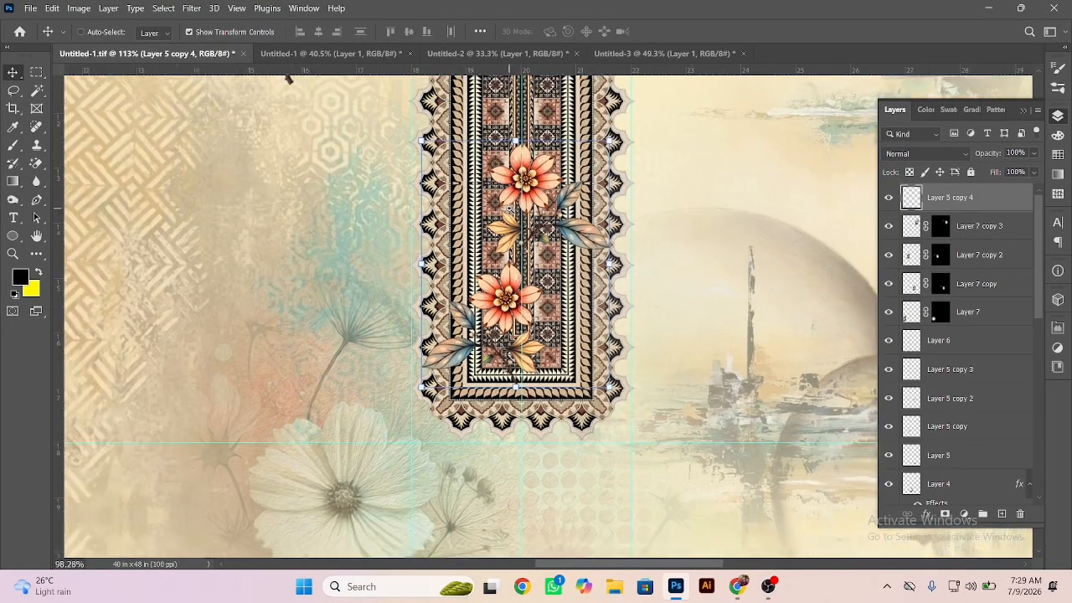
{"action": "left_click_drag", "start_coordinate": [534, 197], "coordinate": [540, 158]}
{"action": "left_click", "coordinate": [515, 463], "text": "shift"}
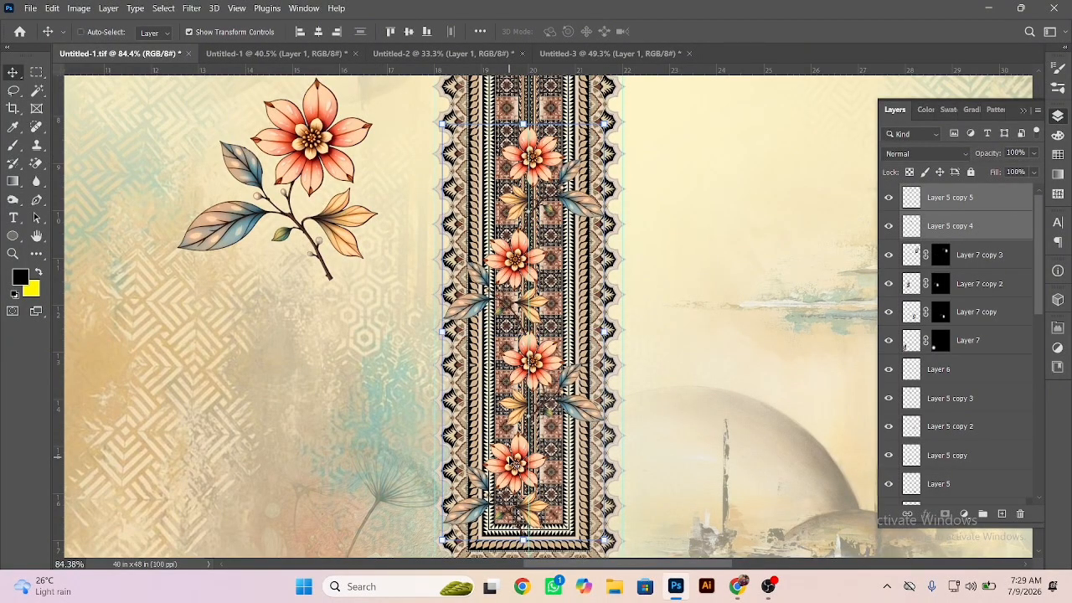
{"action": "key", "text": "ctrl+e"}
Step: Duplicate the strip of four flower sprigs up the neckline border and merge the two strips into one layer
{"action": "scroll", "coordinate": [531, 329], "scroll_direction": "down", "scroll_amount": 2}
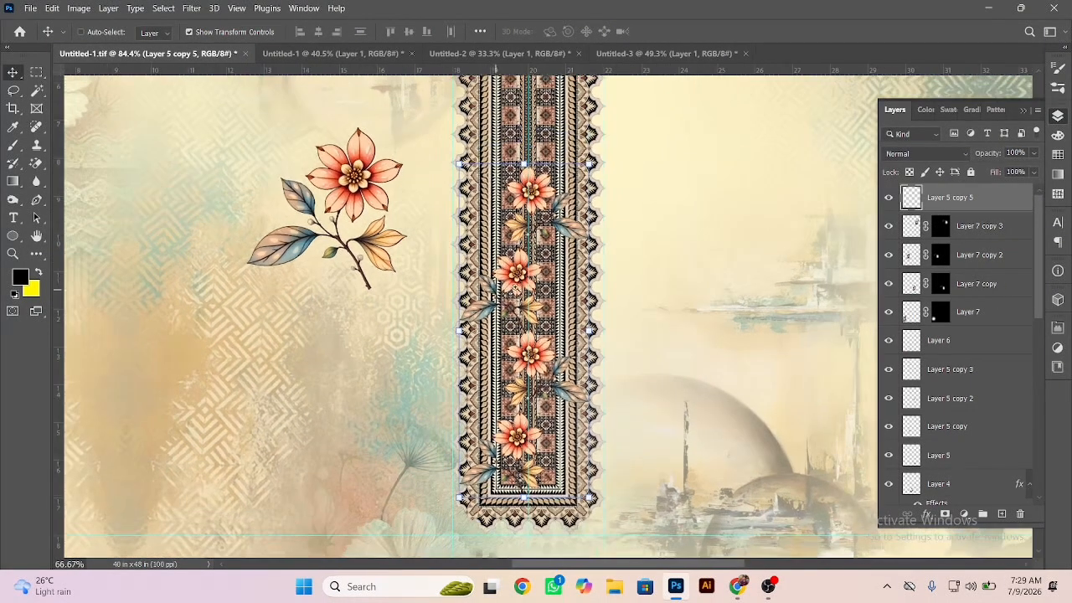
{"action": "left_click_drag", "start_coordinate": [527, 312], "coordinate": [544, 481]}
{"action": "left_click_drag", "start_coordinate": [554, 534], "coordinate": [541, 210]}
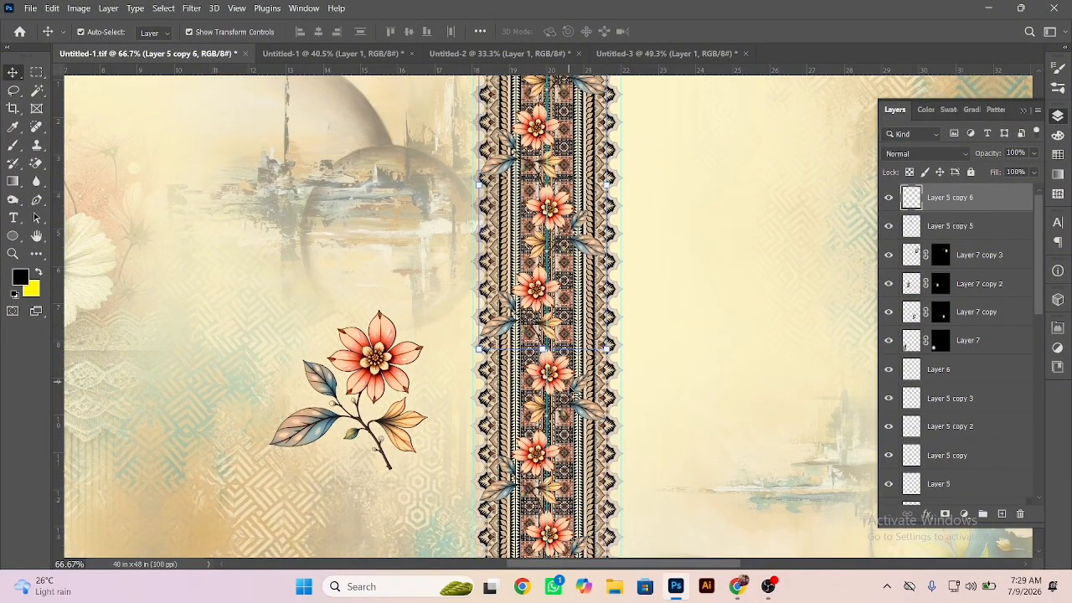
{"action": "left_click", "coordinate": [560, 383], "text": "shift"}
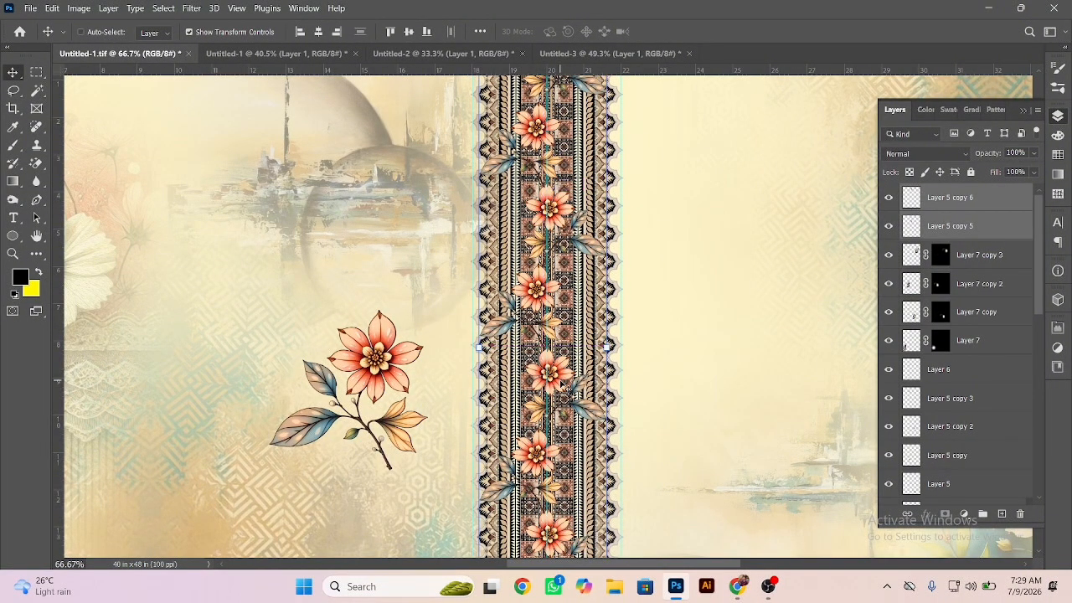
{"action": "key", "text": "ctrl+e"}
Step: Scale the flower strip down slightly so its upper end meets the top edge of the canvas
{"action": "scroll", "coordinate": [496, 272], "scroll_direction": "down", "scroll_amount": 3}
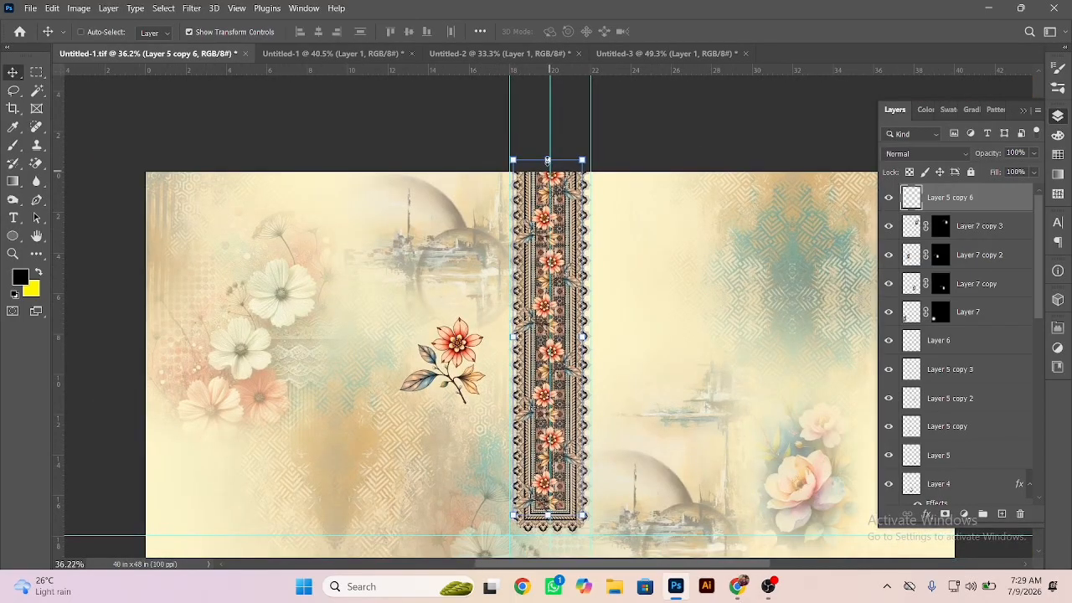
{"action": "left_click_drag", "start_coordinate": [547, 163], "coordinate": [546, 164]}
{"action": "key", "text": "Return"}
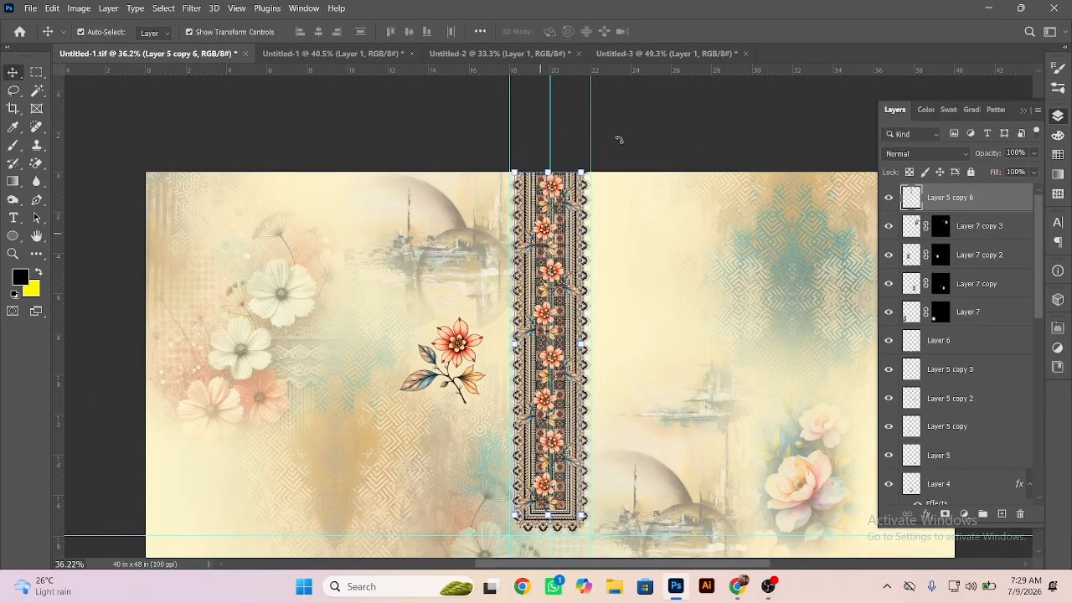
Step: Review the full design with the decorated neckline border and save the file again
{"action": "scroll", "coordinate": [530, 265], "scroll_direction": "down", "scroll_amount": 3}
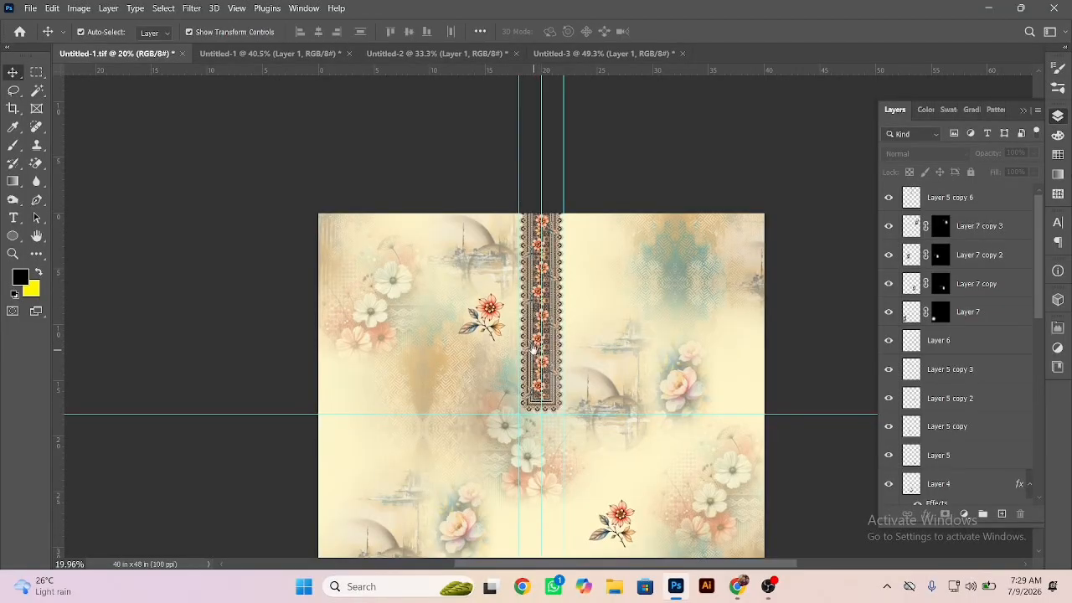
{"action": "left_click_drag", "start_coordinate": [533, 350], "coordinate": [533, 209]}
{"action": "scroll", "coordinate": [508, 262], "scroll_direction": "down", "scroll_amount": 1}
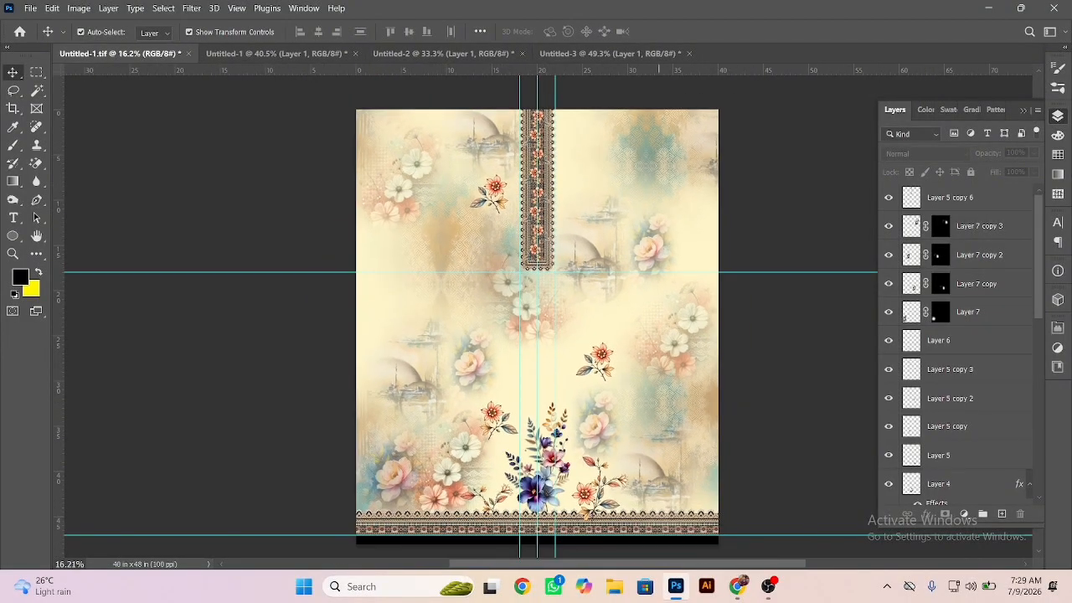
{"action": "key", "text": "ctrl+s"}
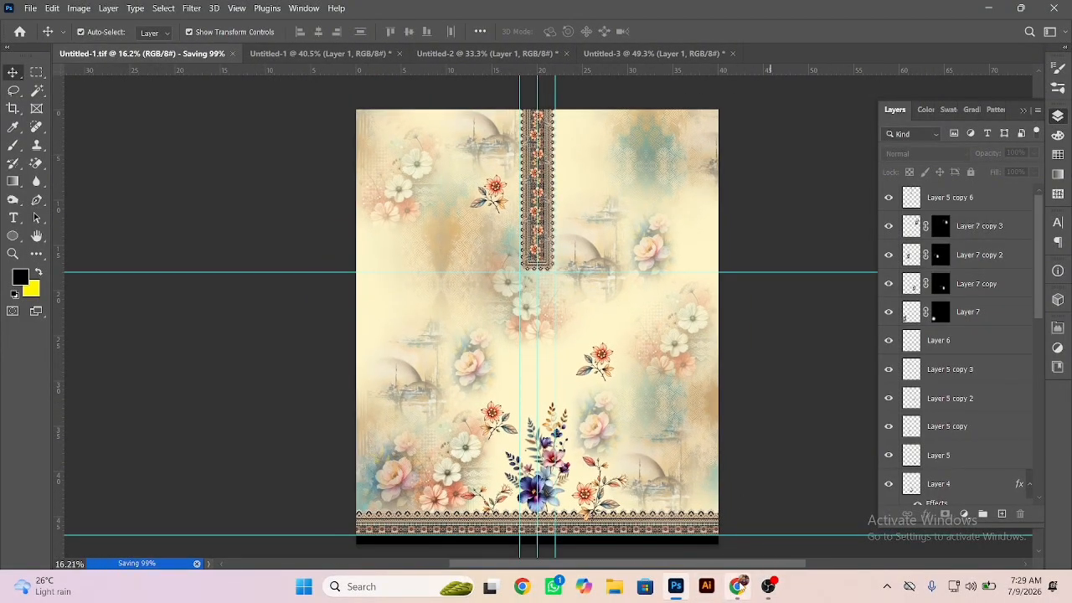
Step: Switch to Chrome, close the enlarged flower pin, search Pinterest for "alpona design" and browse the results
{"action": "left_click", "coordinate": [737, 586]}
{"action": "left_click", "coordinate": [107, 15]}
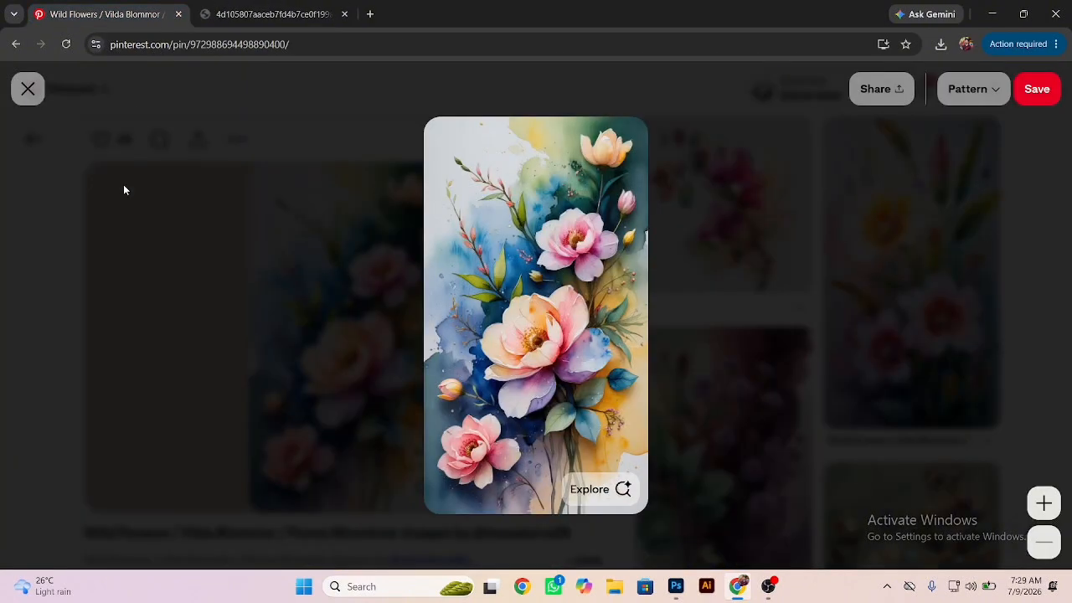
{"action": "left_click", "coordinate": [860, 151]}
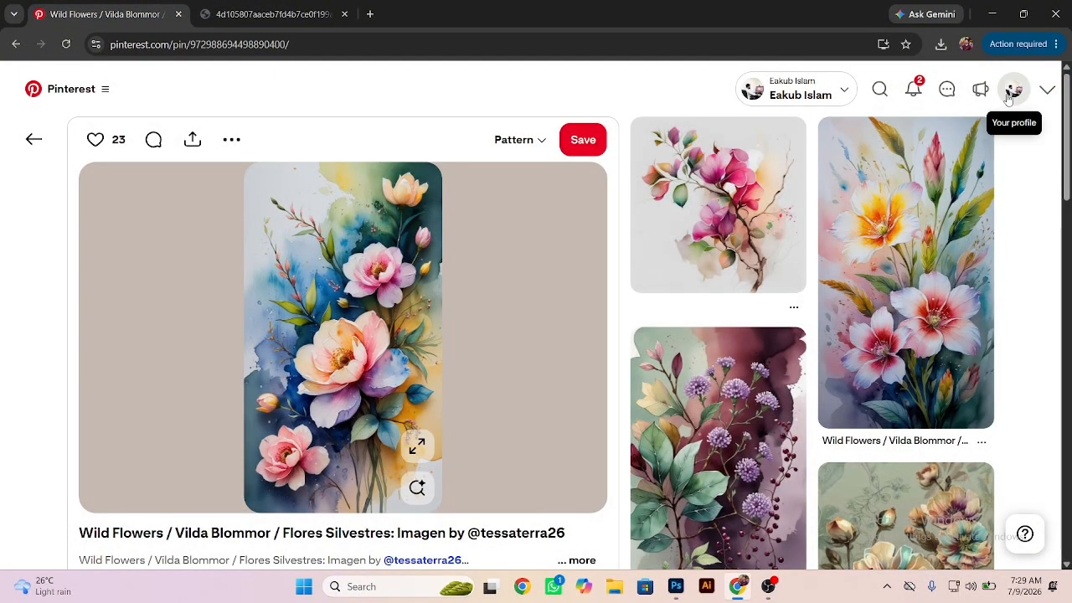
{"action": "left_click", "coordinate": [352, 85]}
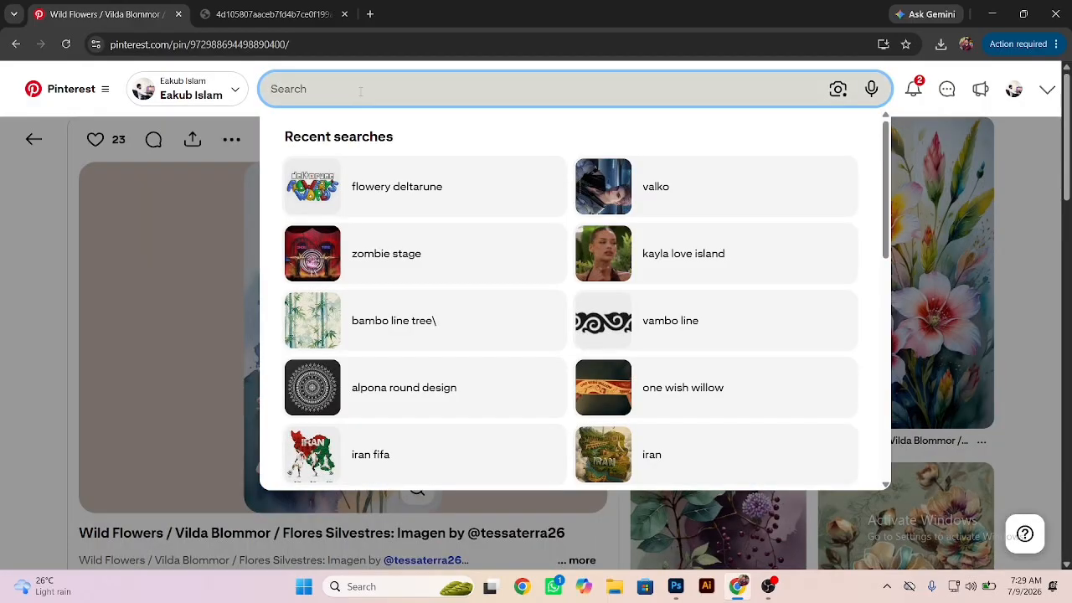
{"action": "type", "text": "alpona"}
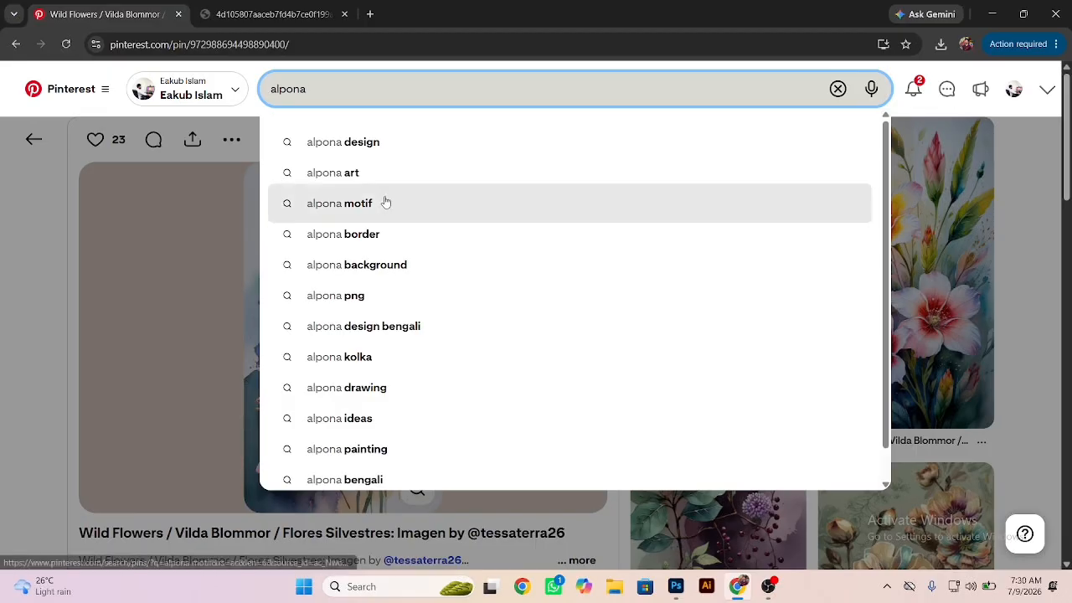
{"action": "left_click", "coordinate": [376, 147]}
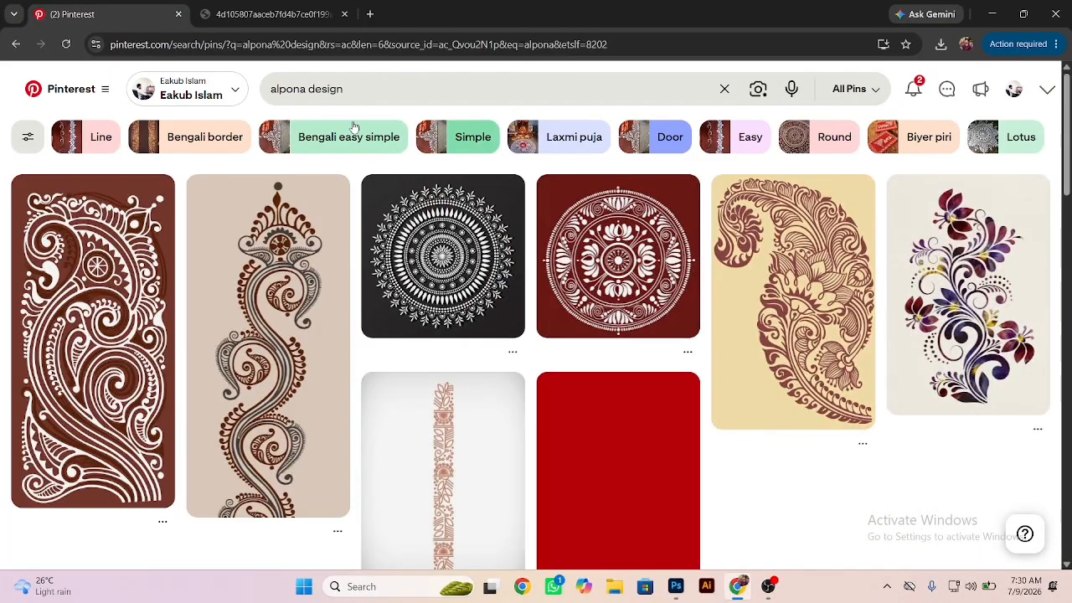
{"action": "scroll", "coordinate": [478, 376], "scroll_direction": "down", "scroll_amount": 15}
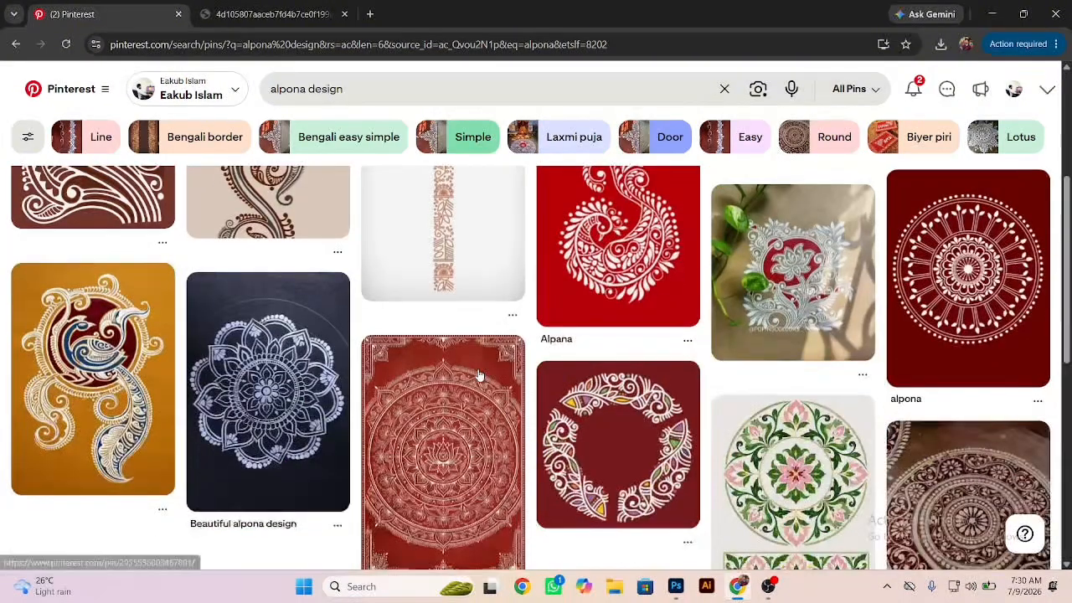
{"action": "scroll", "coordinate": [480, 376], "scroll_direction": "up", "scroll_amount": 5}
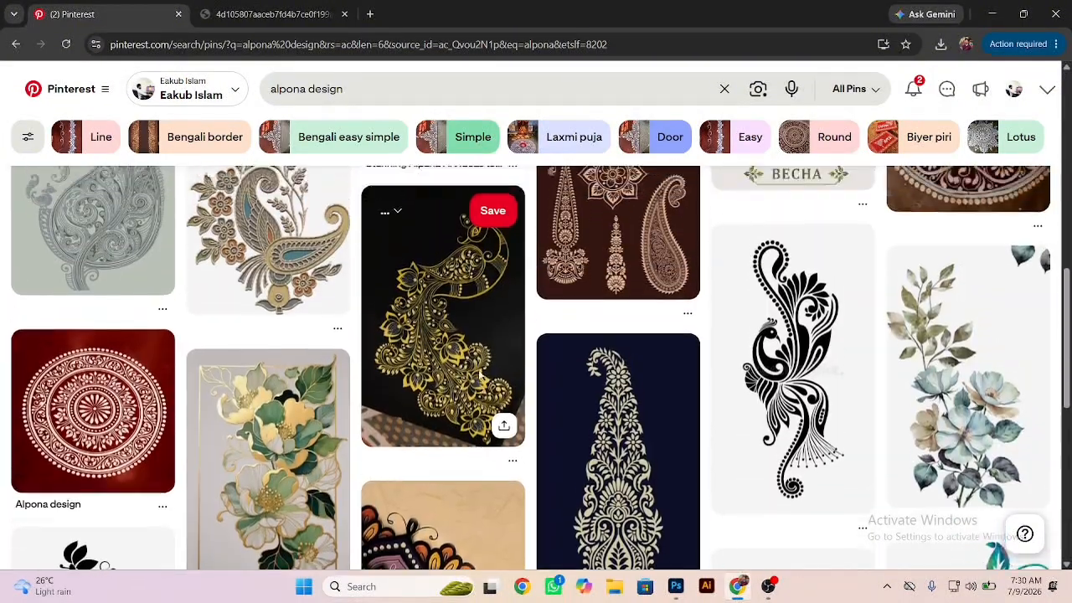
{"action": "scroll", "coordinate": [480, 377], "scroll_direction": "down", "scroll_amount": 6}
{"action": "scroll", "coordinate": [478, 375], "scroll_direction": "down", "scroll_amount": 10}
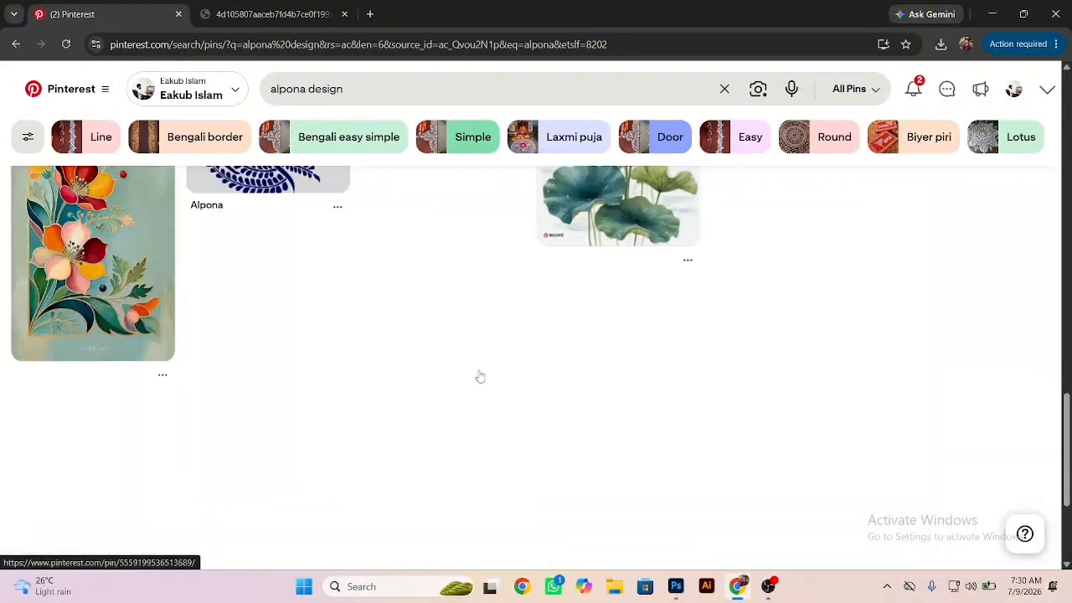
{"action": "scroll", "coordinate": [367, 294], "scroll_direction": "down", "scroll_amount": 3}
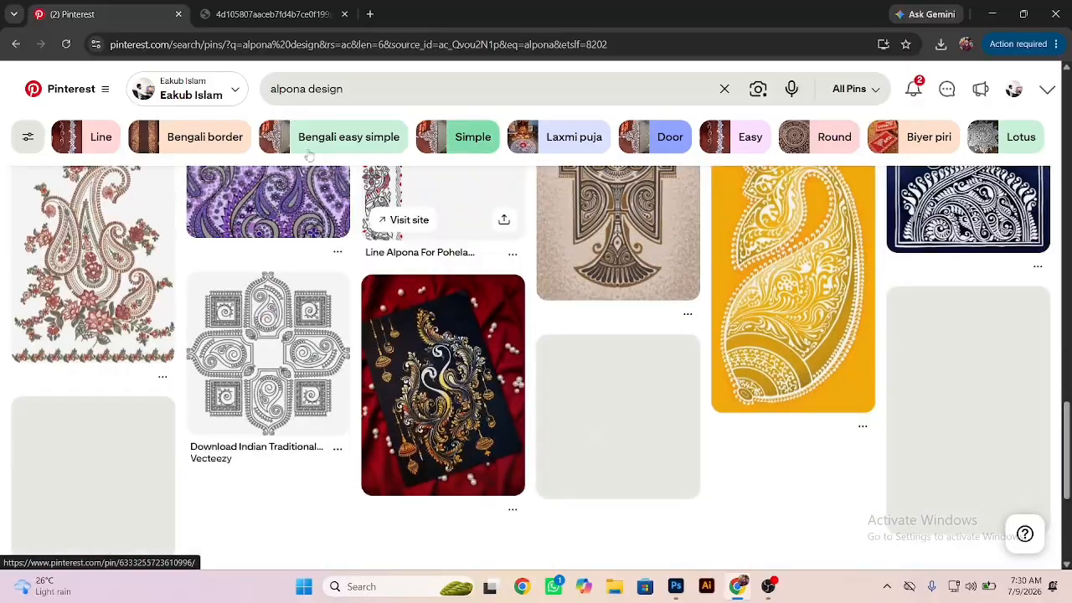
Step: Refine the Pinterest search to "alpona design background" and look through the resulting pins for a suitable pattern
{"action": "left_click", "coordinate": [360, 93]}
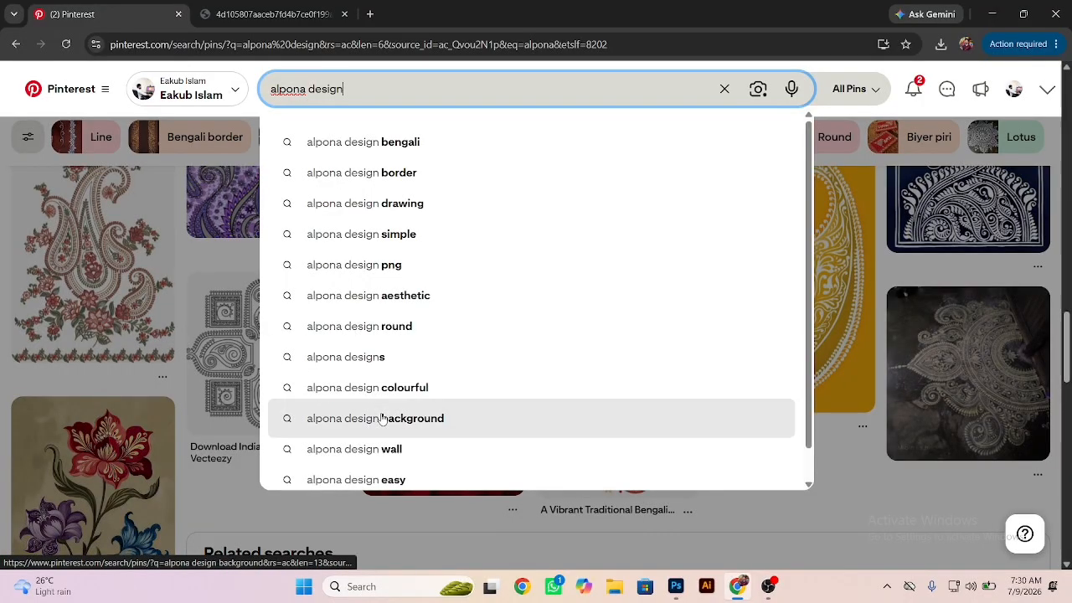
{"action": "left_click", "coordinate": [382, 417]}
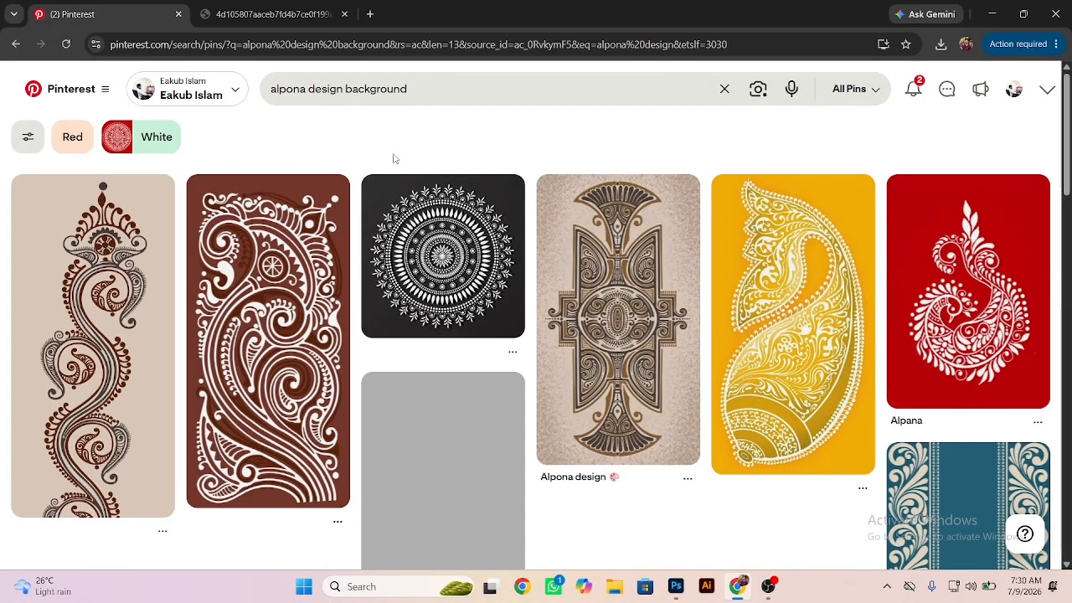
{"action": "scroll", "coordinate": [597, 284], "scroll_direction": "down", "scroll_amount": 5}
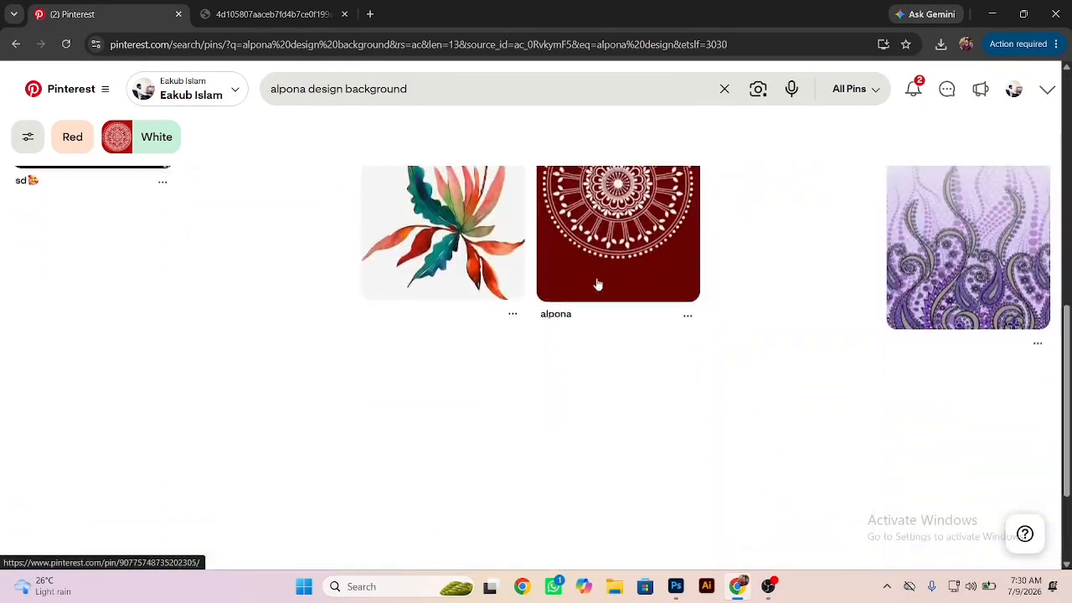
{"action": "scroll", "coordinate": [597, 285], "scroll_direction": "down", "scroll_amount": 3}
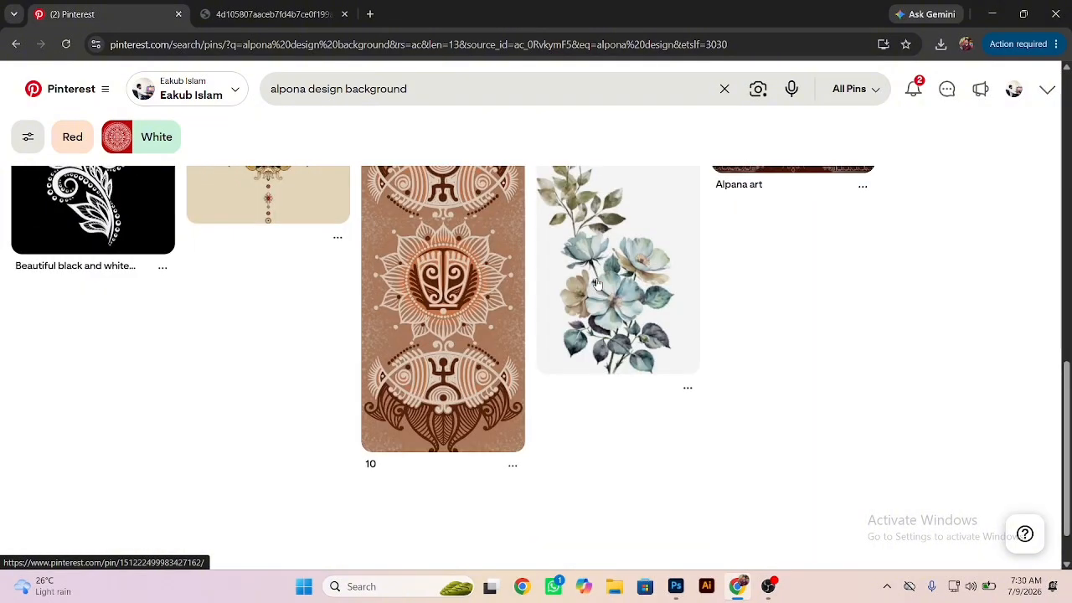
{"action": "scroll", "coordinate": [597, 284], "scroll_direction": "down", "scroll_amount": 2}
{"action": "scroll", "coordinate": [598, 285], "scroll_direction": "down", "scroll_amount": 2}
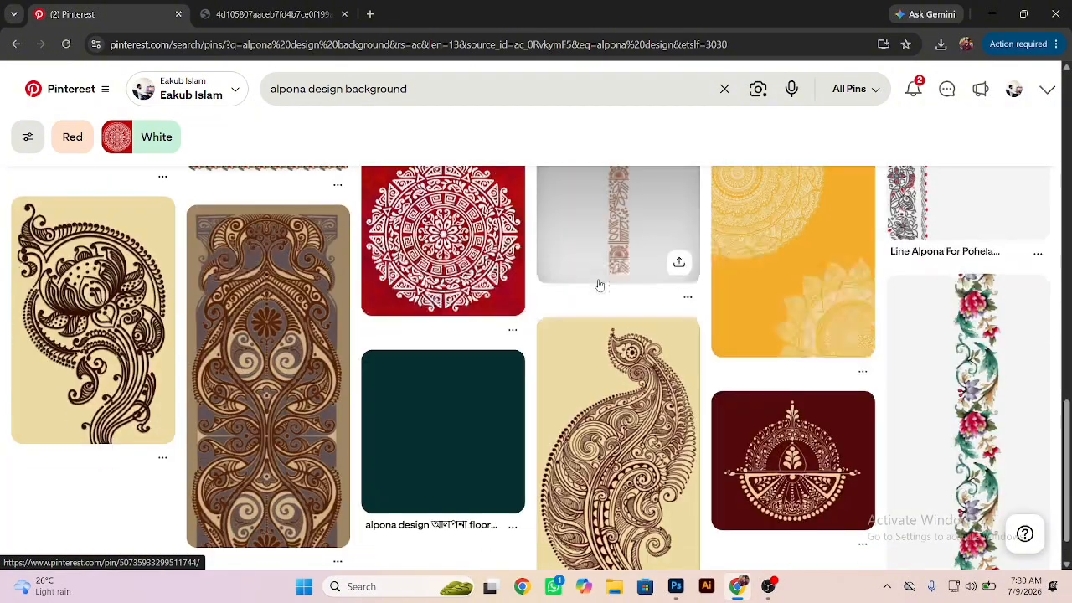
{"action": "scroll", "coordinate": [598, 286], "scroll_direction": "down", "scroll_amount": 5}
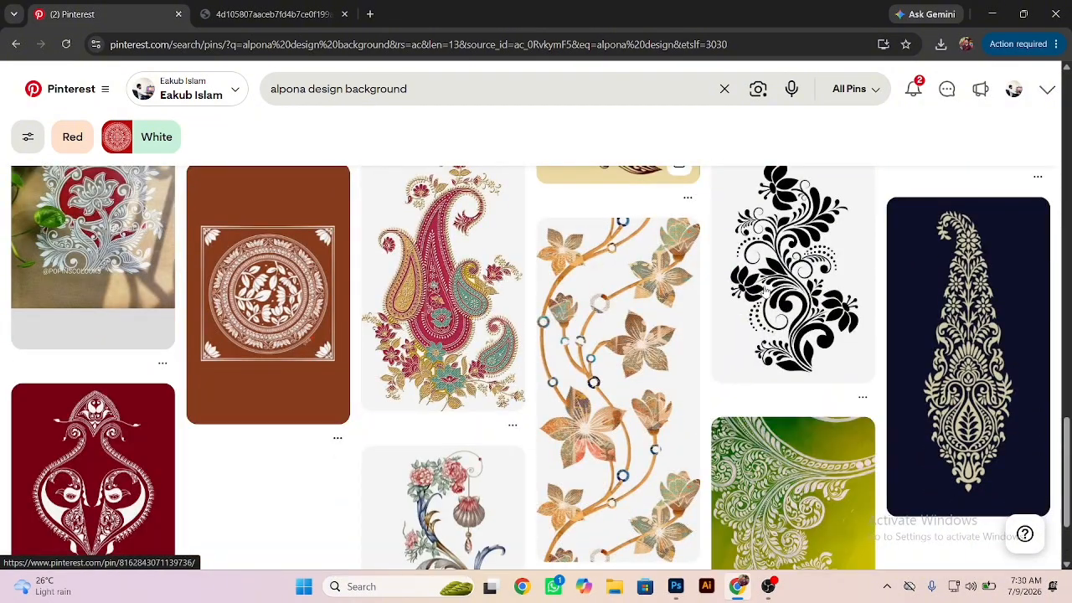
Step: Open the pin with the black floral scroll motif and examine the similar designs listed with it
{"action": "left_click", "coordinate": [645, 303]}
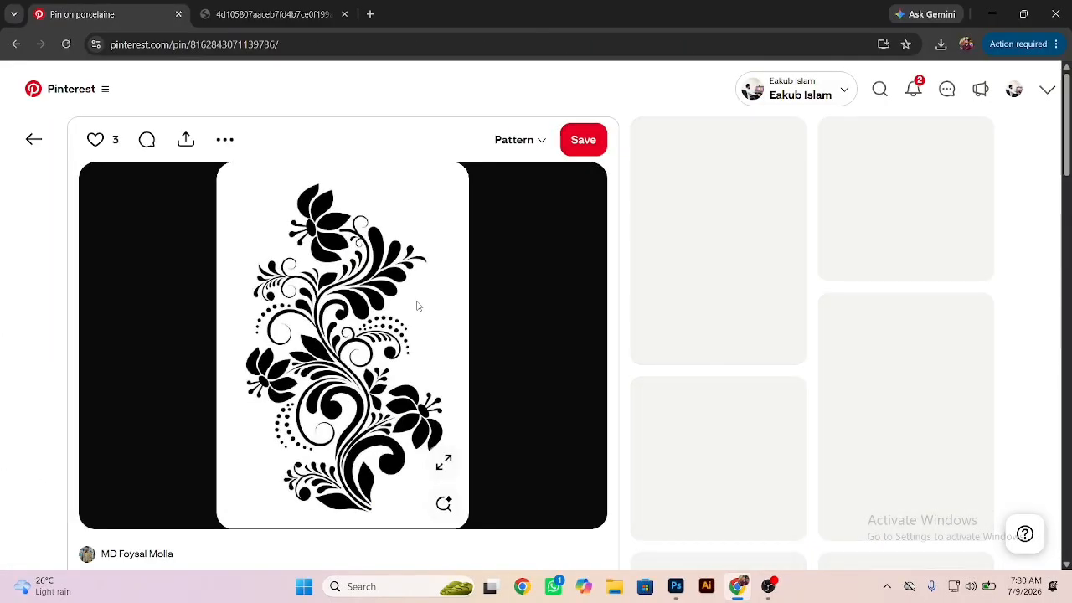
{"action": "scroll", "coordinate": [416, 306], "scroll_direction": "down", "scroll_amount": 5}
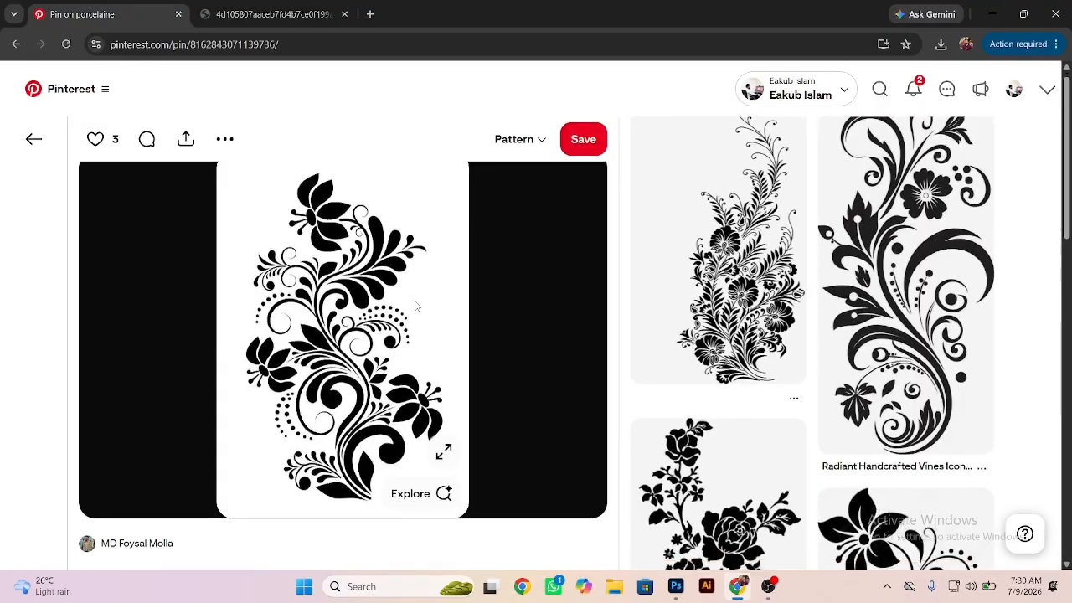
{"action": "scroll", "coordinate": [416, 307], "scroll_direction": "down", "scroll_amount": 10}
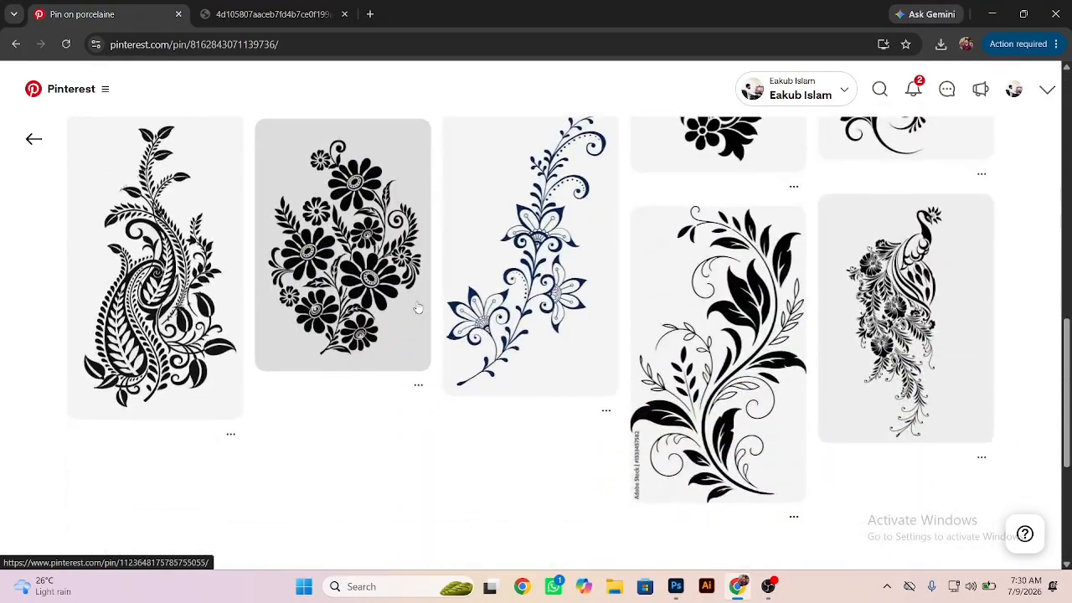
{"action": "scroll", "coordinate": [419, 308], "scroll_direction": "down", "scroll_amount": 10}
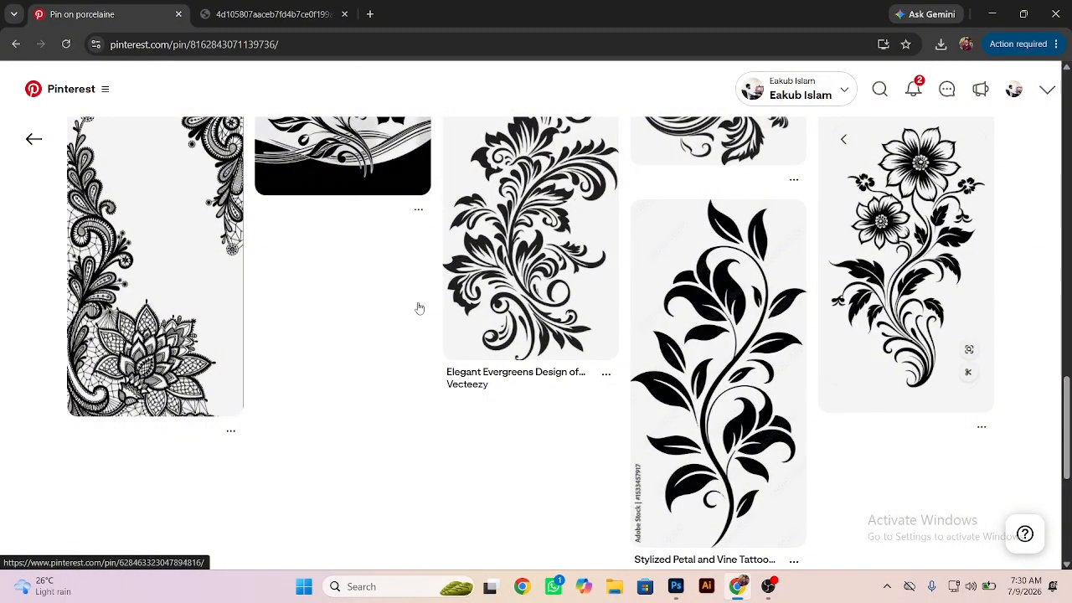
{"action": "scroll", "coordinate": [419, 308], "scroll_direction": "down", "scroll_amount": 5}
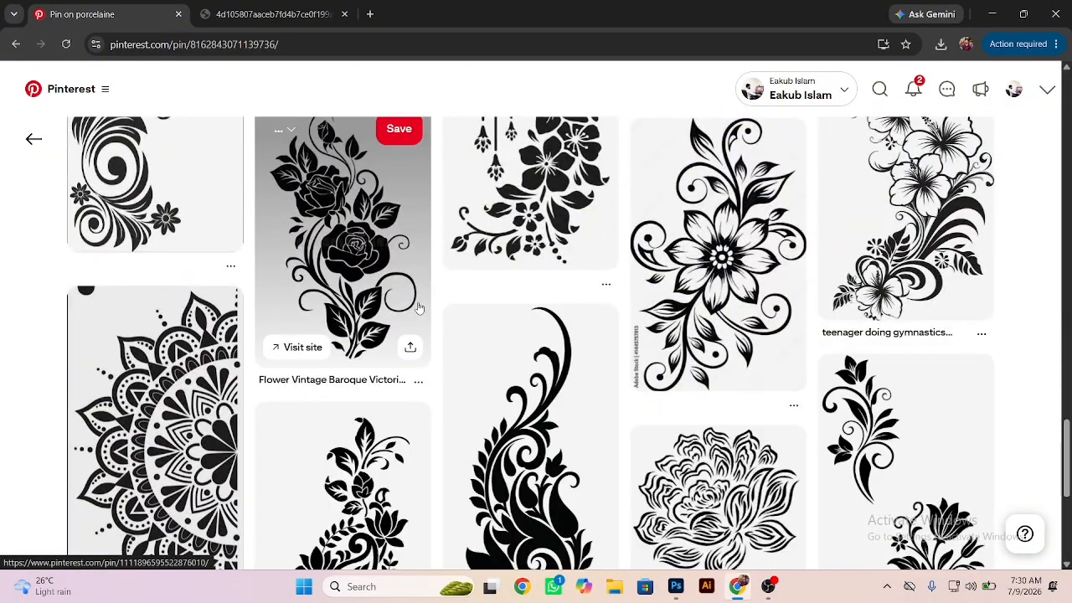
{"action": "scroll", "coordinate": [418, 308], "scroll_direction": "down", "scroll_amount": 6}
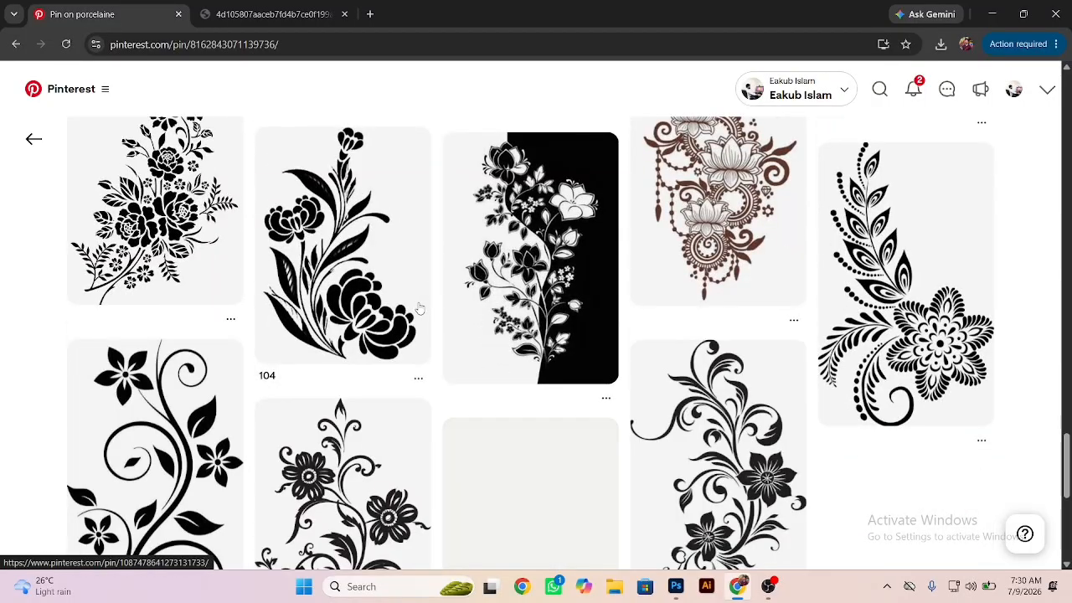
{"action": "scroll", "coordinate": [418, 308], "scroll_direction": "down", "scroll_amount": 3}
{"action": "scroll", "coordinate": [419, 308], "scroll_direction": "down", "scroll_amount": 10}
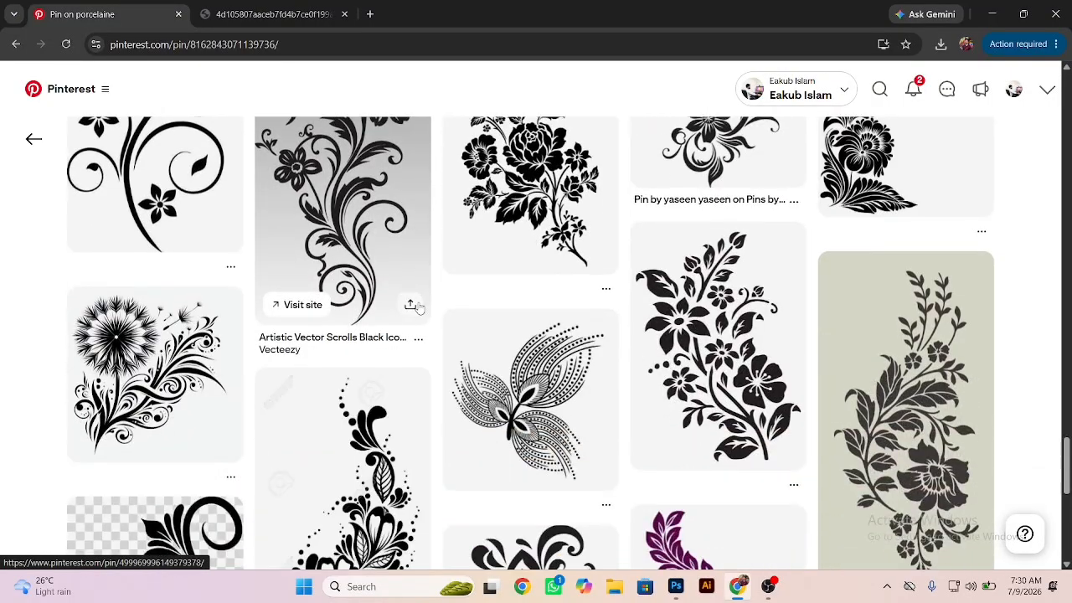
{"action": "scroll", "coordinate": [420, 310], "scroll_direction": "down", "scroll_amount": 8}
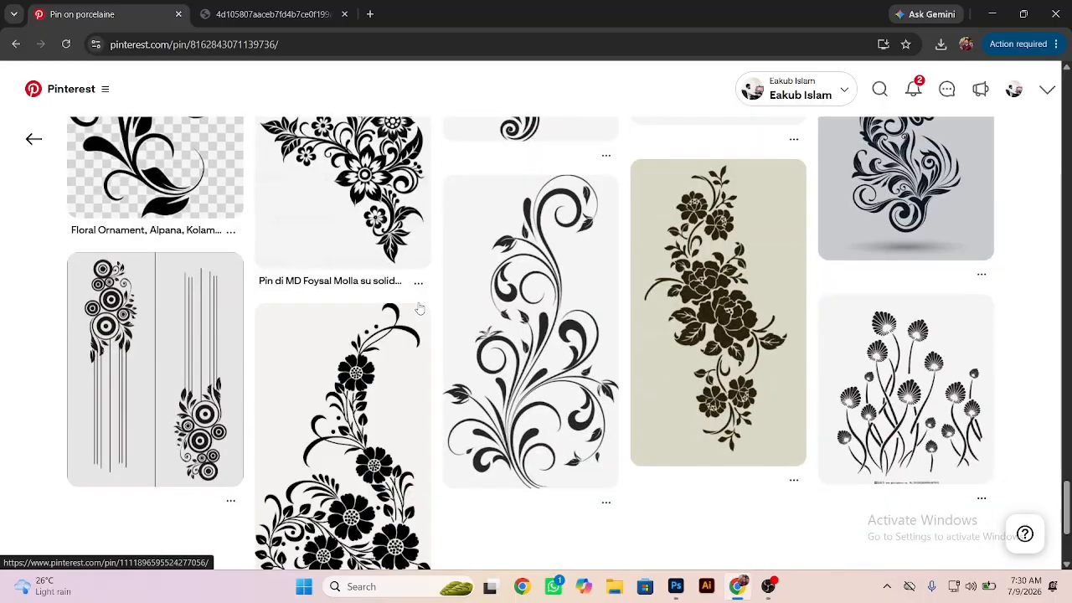
{"action": "scroll", "coordinate": [418, 308], "scroll_direction": "down", "scroll_amount": 2}
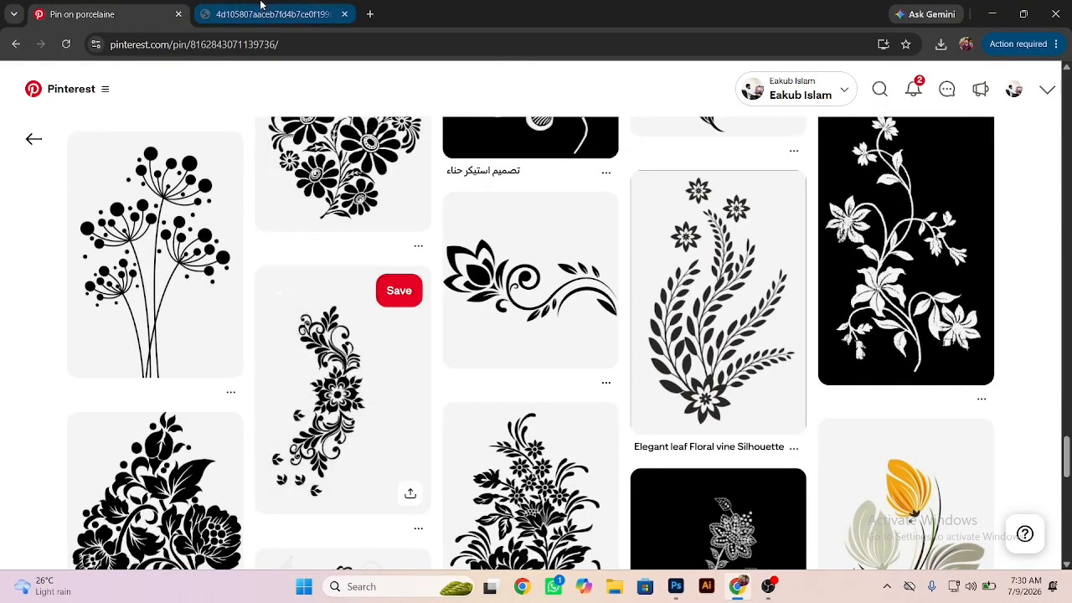
Step: Search Google for "alpona background" in a new browser tab and show the image results
{"action": "left_click", "coordinate": [369, 14]}
{"action": "left_click", "coordinate": [430, 282]}
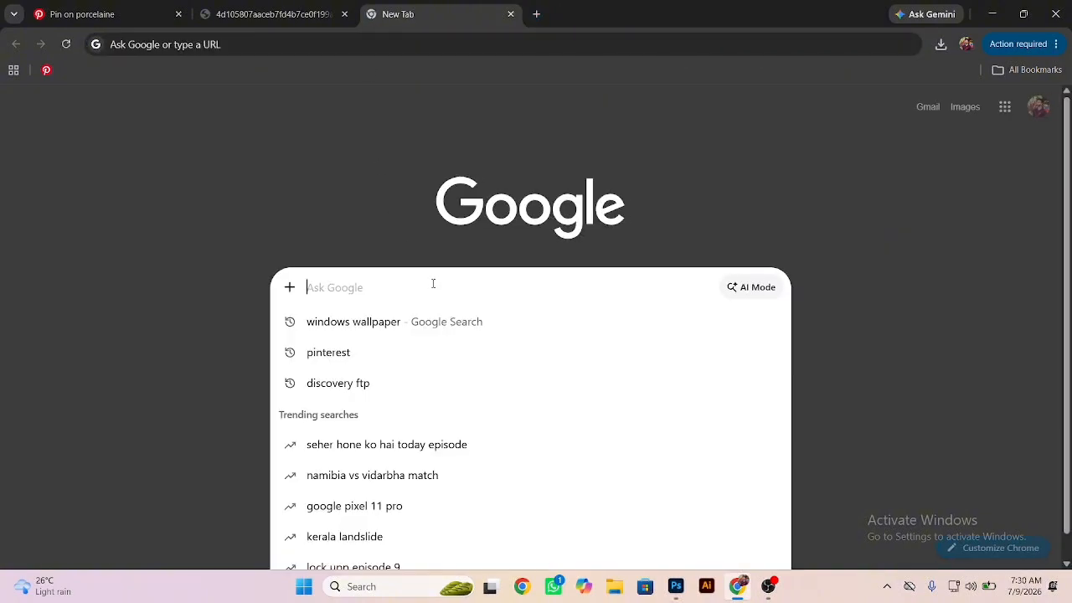
{"action": "type", "text": "A;"}
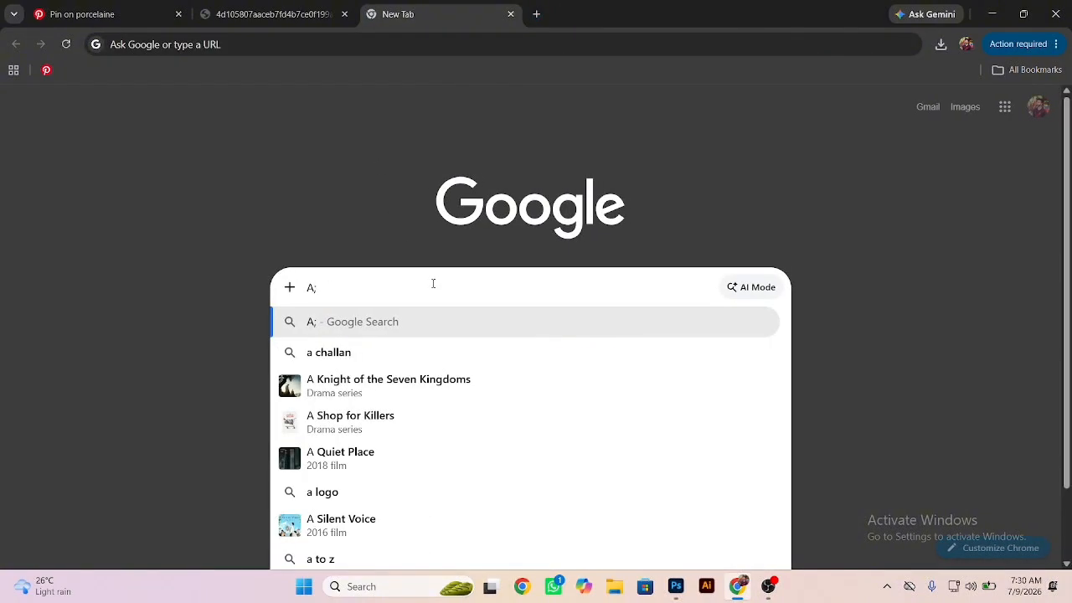
{"action": "type", "text": "LPONA"}
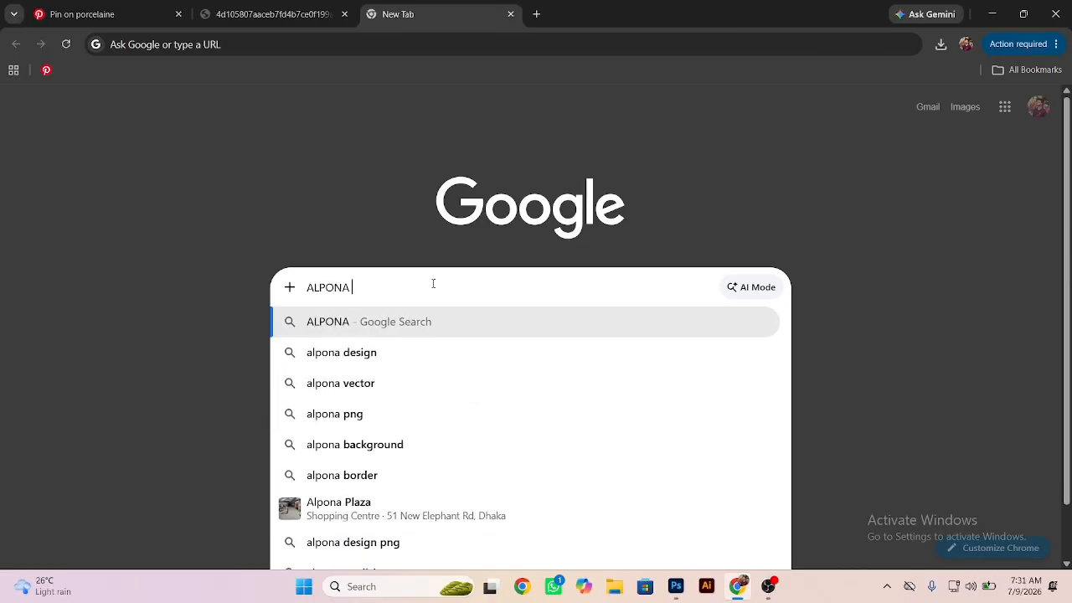
{"action": "left_click", "coordinate": [404, 443]}
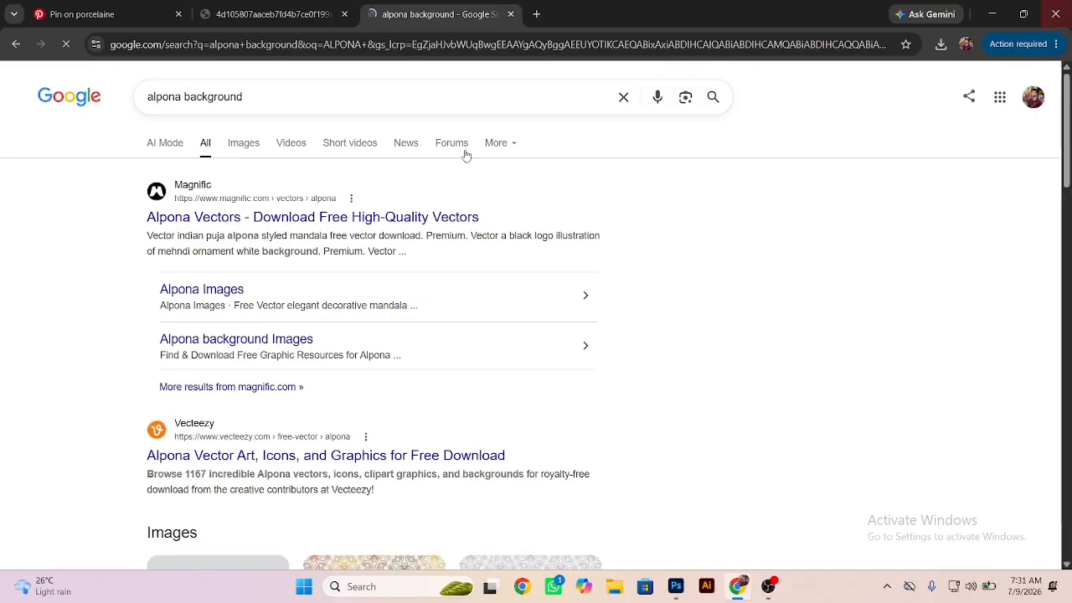
{"action": "left_click", "coordinate": [235, 146]}
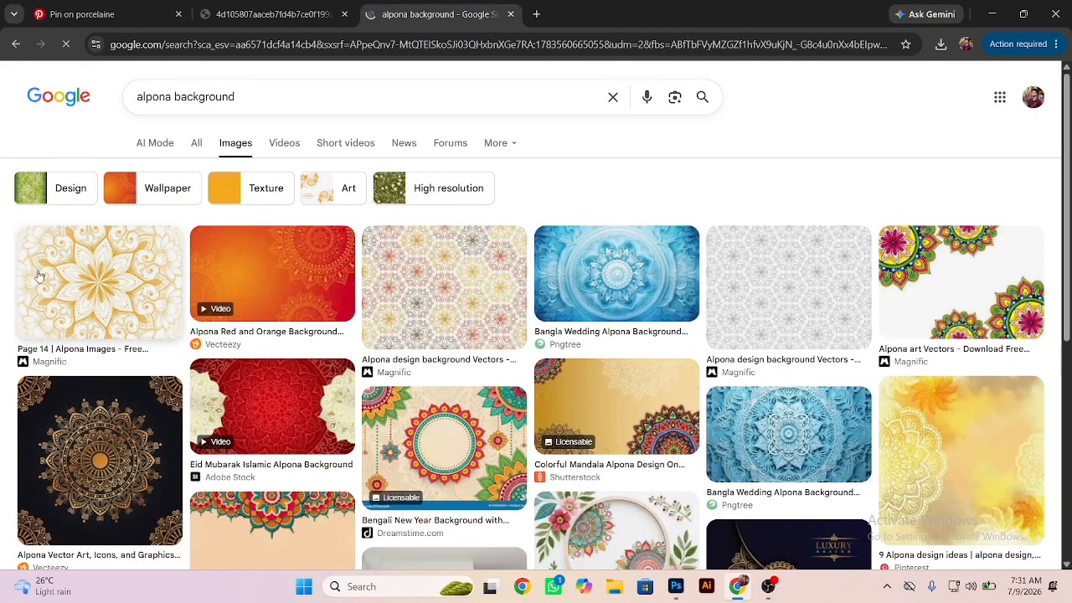
Step: Preview the multicoloured repeating alpona pattern in the image results, then open the grey line-art version from its related images
{"action": "scroll", "coordinate": [631, 309], "scroll_direction": "down", "scroll_amount": 3}
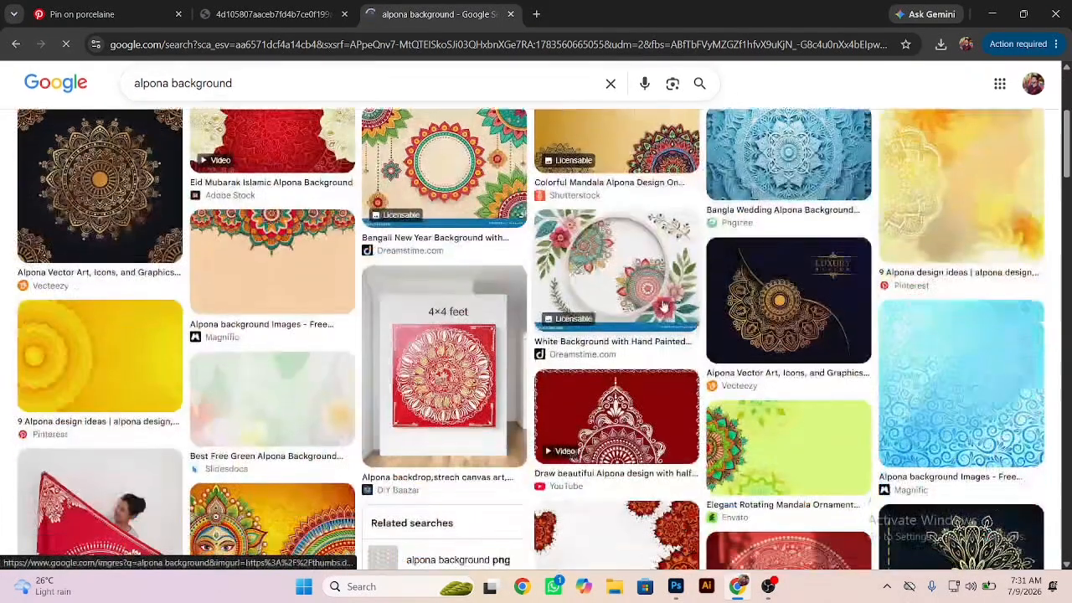
{"action": "scroll", "coordinate": [630, 310], "scroll_direction": "up", "scroll_amount": 3}
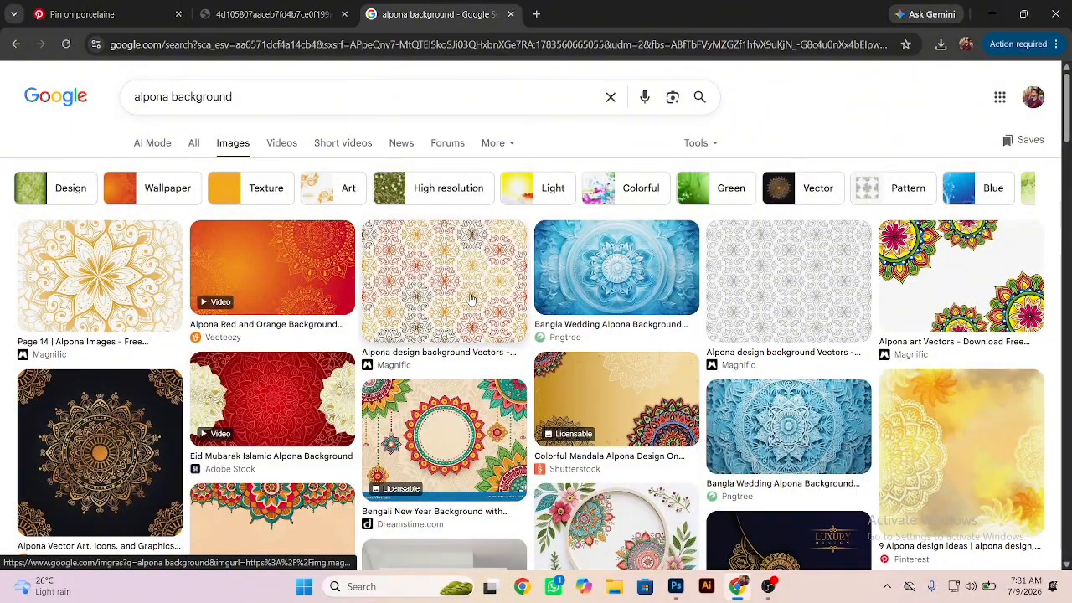
{"action": "left_click", "coordinate": [443, 293]}
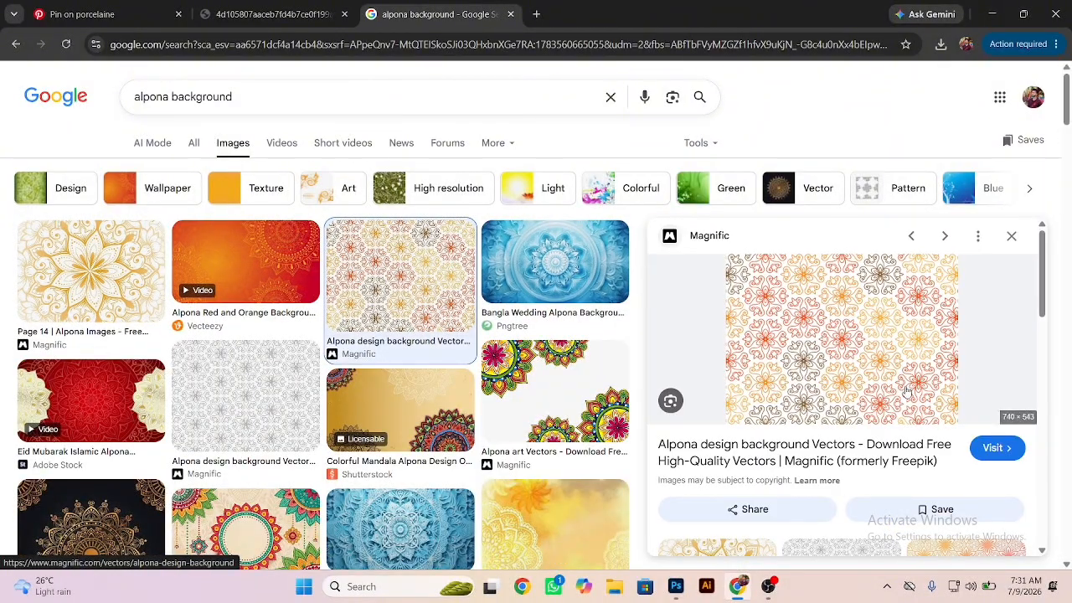
{"action": "scroll", "coordinate": [779, 352], "scroll_direction": "down", "scroll_amount": 6}
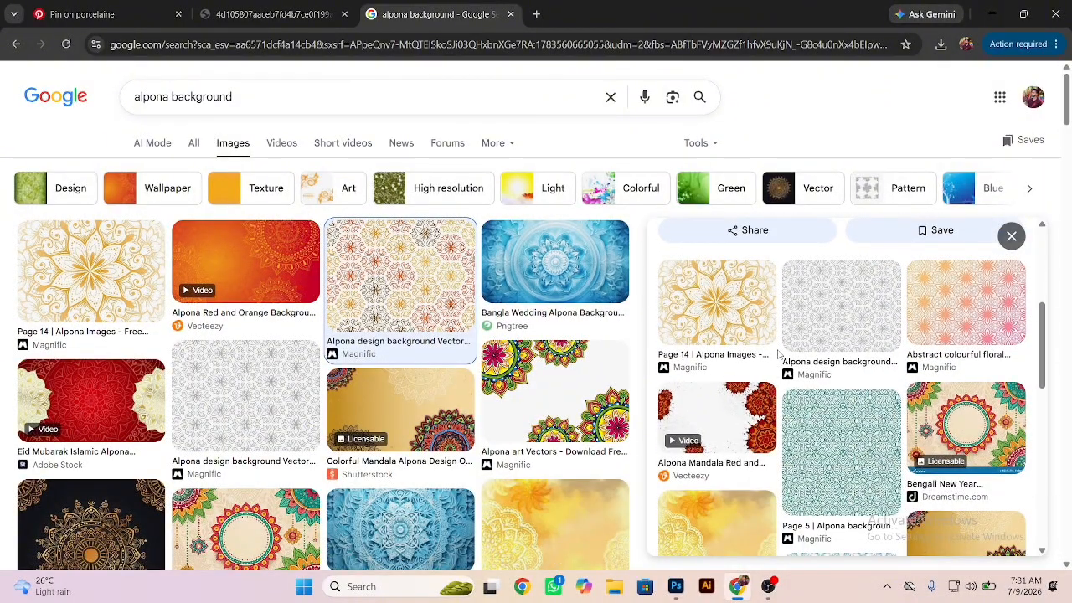
{"action": "scroll", "coordinate": [779, 354], "scroll_direction": "down", "scroll_amount": 3}
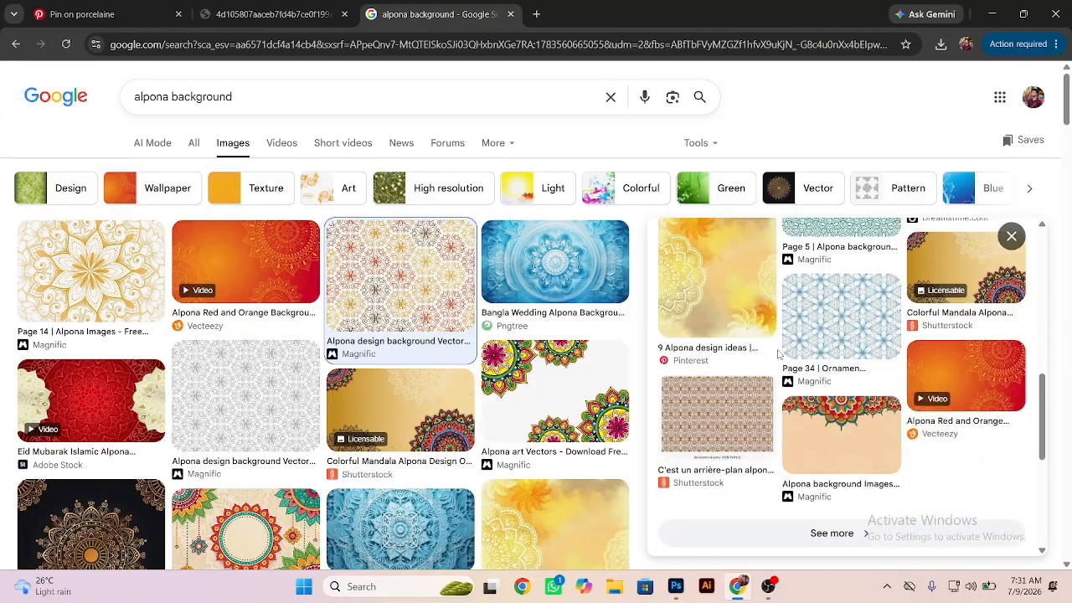
{"action": "scroll", "coordinate": [824, 377], "scroll_direction": "up", "scroll_amount": 5}
{"action": "scroll", "coordinate": [827, 379], "scroll_direction": "up", "scroll_amount": 2}
{"action": "left_click", "coordinate": [831, 366]}
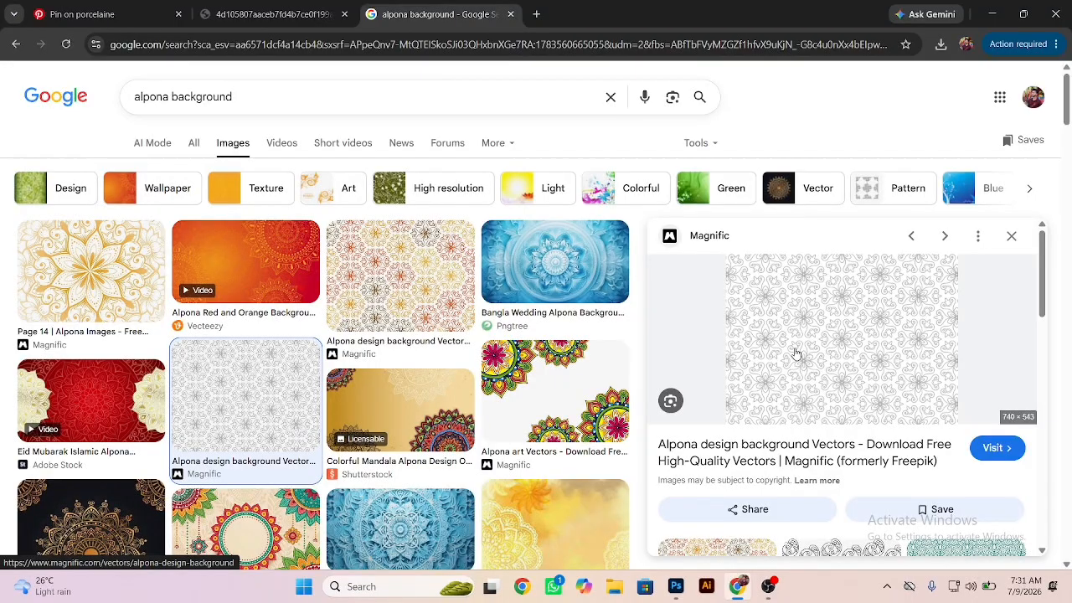
Step: Open the grey line-art alpona pattern image in its own browser tab and copy it
{"action": "scroll", "coordinate": [796, 353], "scroll_direction": "down", "scroll_amount": 3}
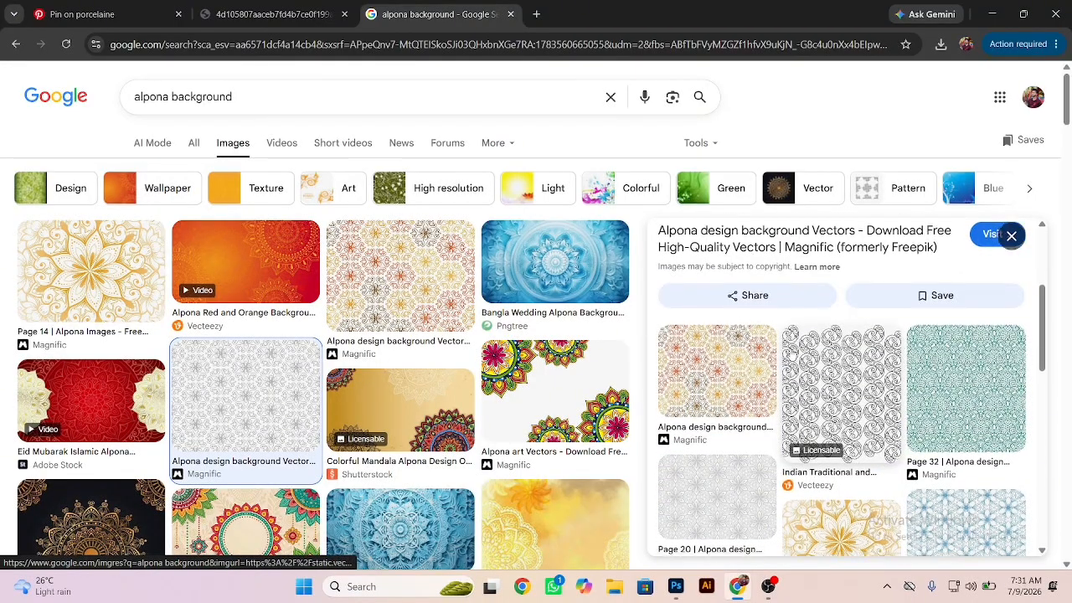
{"action": "scroll", "coordinate": [793, 354], "scroll_direction": "down", "scroll_amount": 2}
{"action": "scroll", "coordinate": [792, 356], "scroll_direction": "up", "scroll_amount": 5}
{"action": "right_click", "coordinate": [789, 349]}
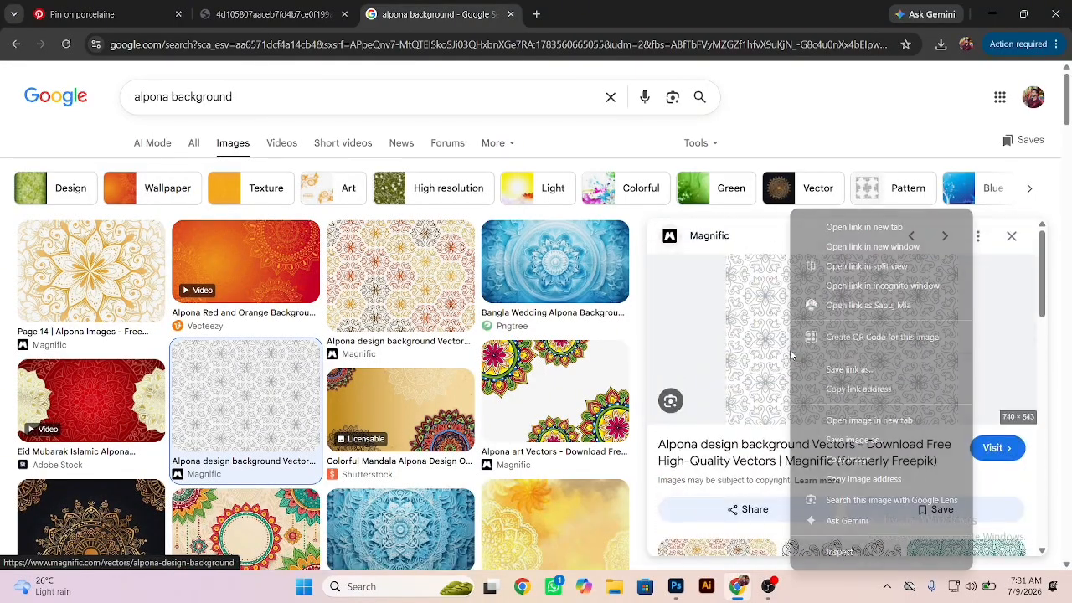
{"action": "left_click", "coordinate": [854, 419]}
{"action": "left_click", "coordinate": [599, 14]}
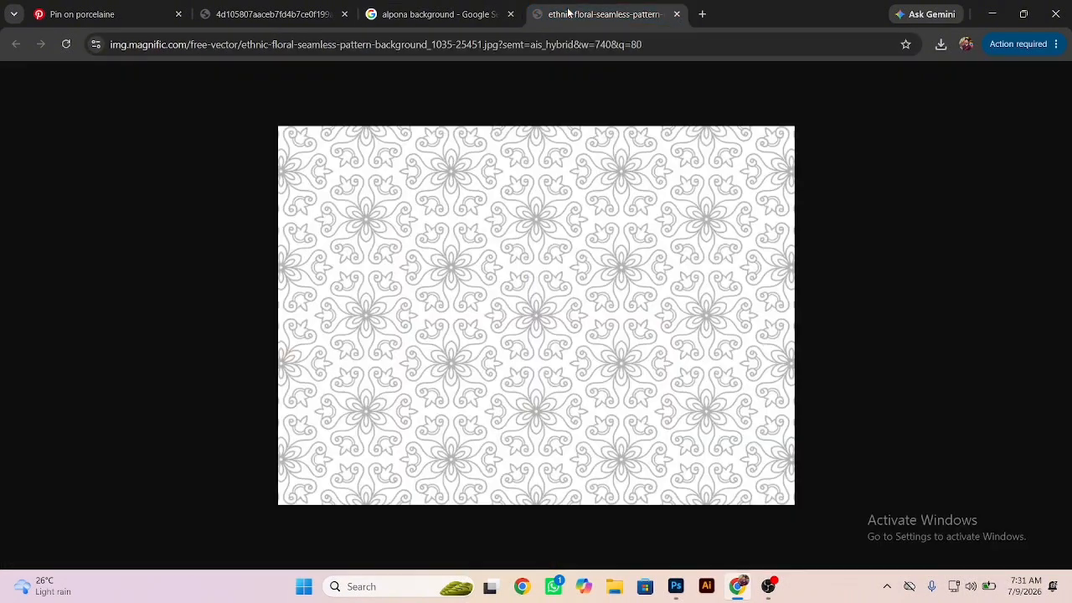
{"action": "right_click", "coordinate": [494, 268]}
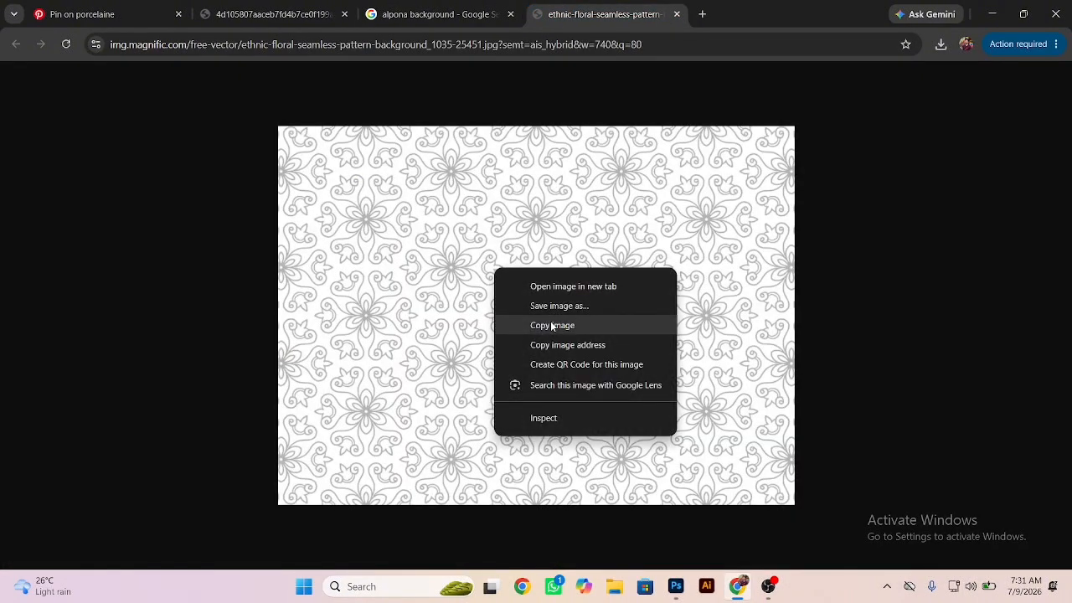
{"action": "left_click", "coordinate": [550, 324]}
Step: Search for Yandex in a new browser tab and open its home page
{"action": "left_click", "coordinate": [702, 14]}
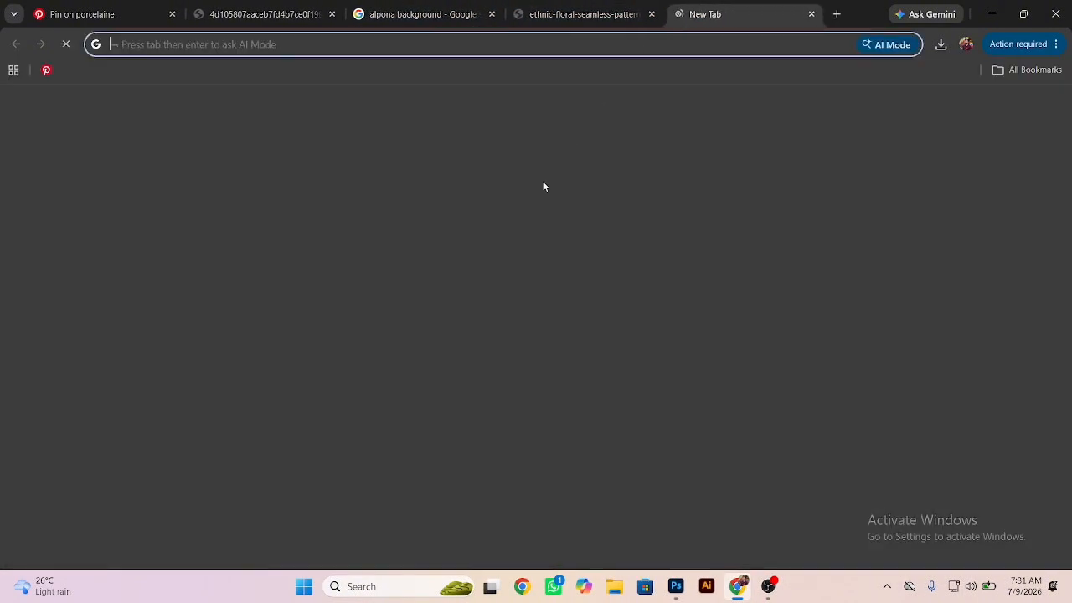
{"action": "left_click", "coordinate": [455, 288]}
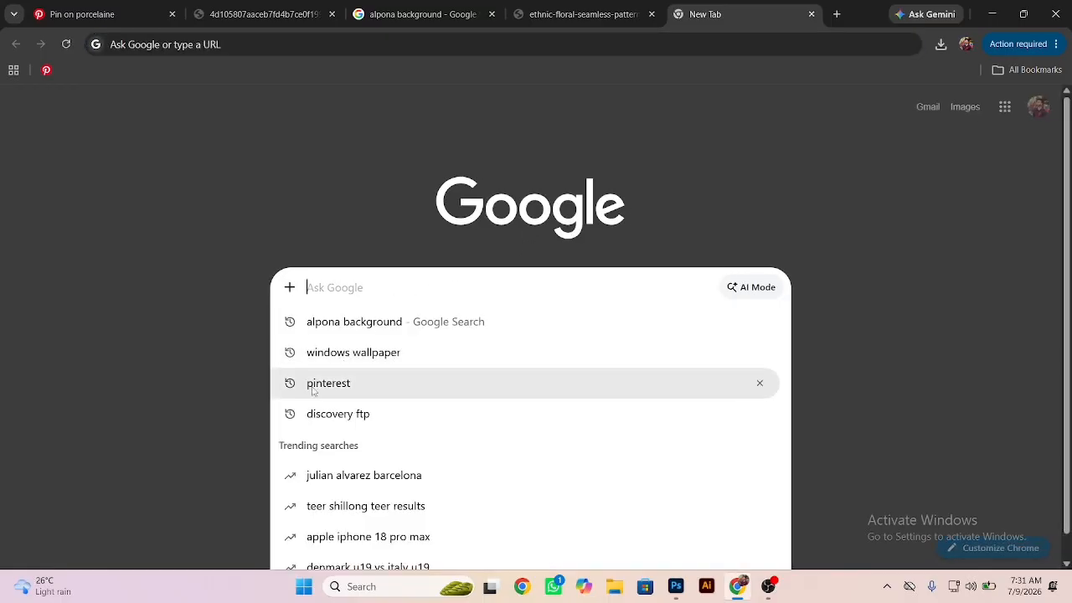
{"action": "type", "text": "YEN"}
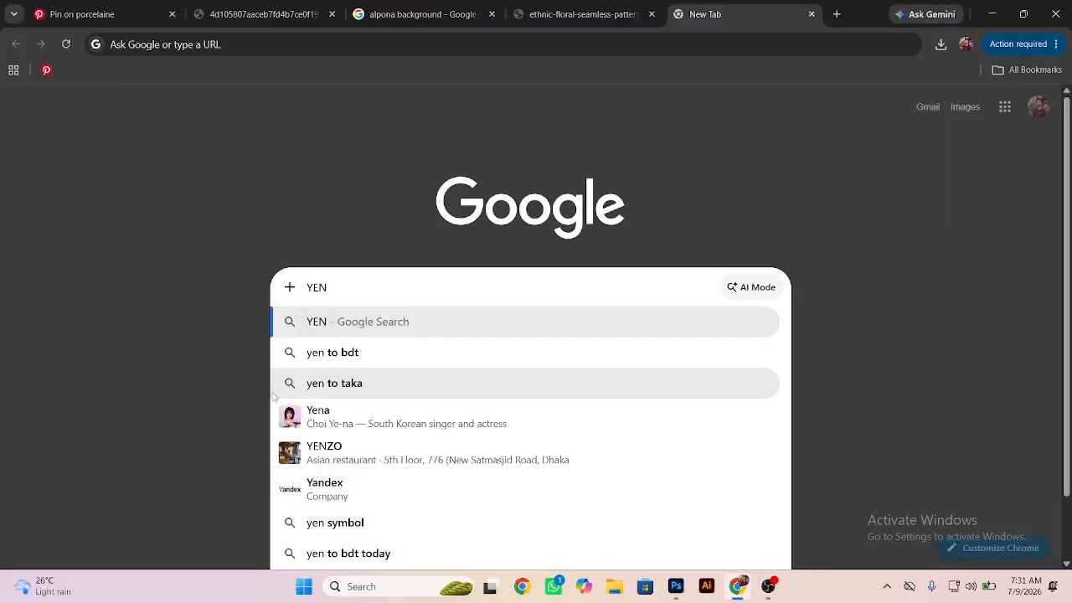
{"action": "type", "text": "DEX"}
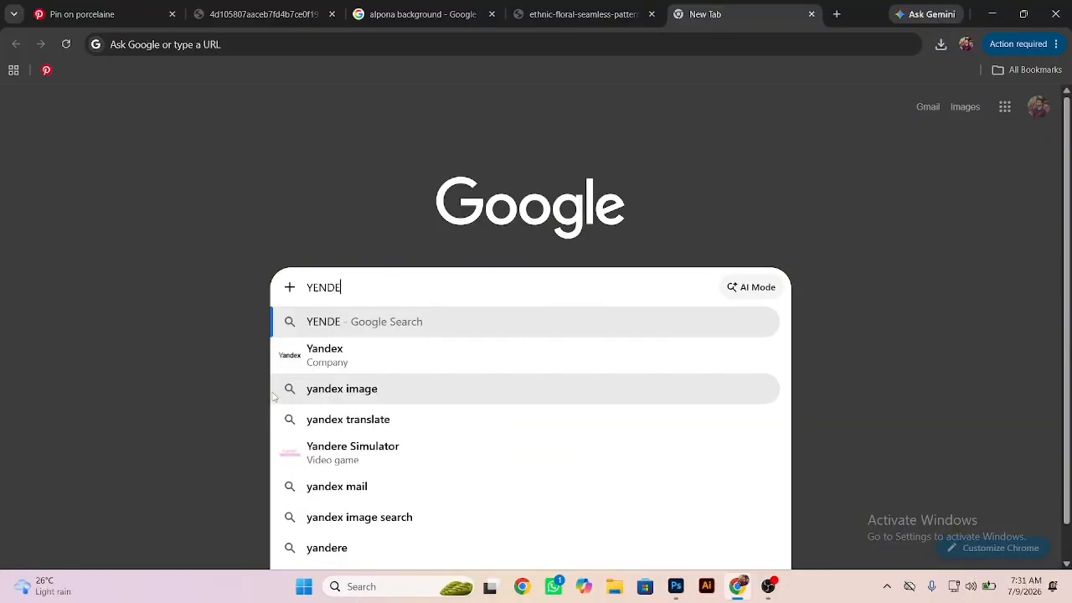
{"action": "left_click", "coordinate": [311, 352]}
{"action": "left_click", "coordinate": [248, 218]}
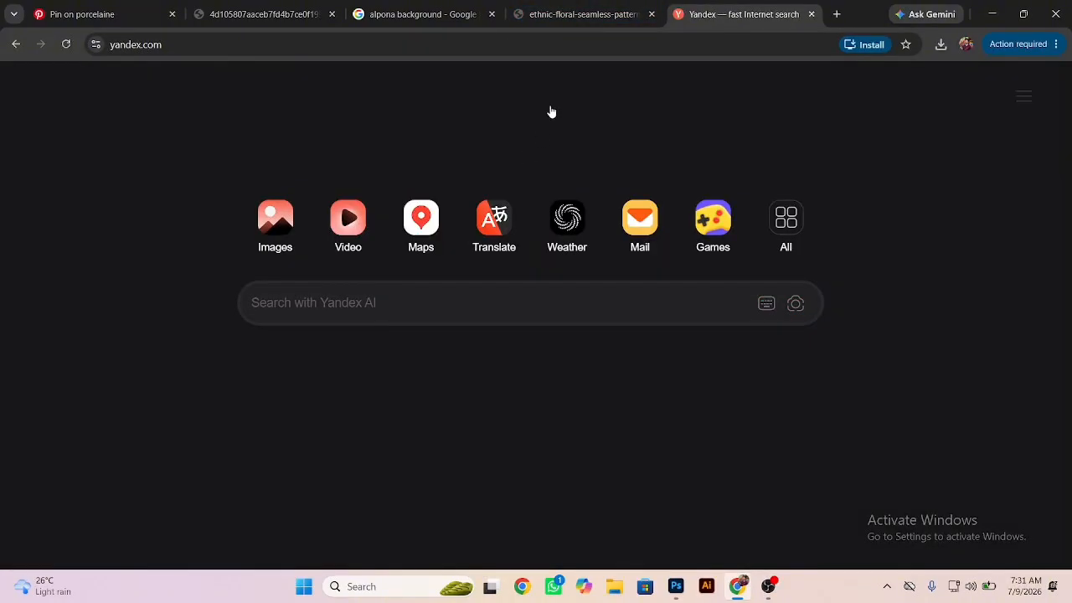
{"action": "left_click", "coordinate": [576, 17]}
{"action": "right_click", "coordinate": [524, 263]}
{"action": "left_click", "coordinate": [601, 310]}
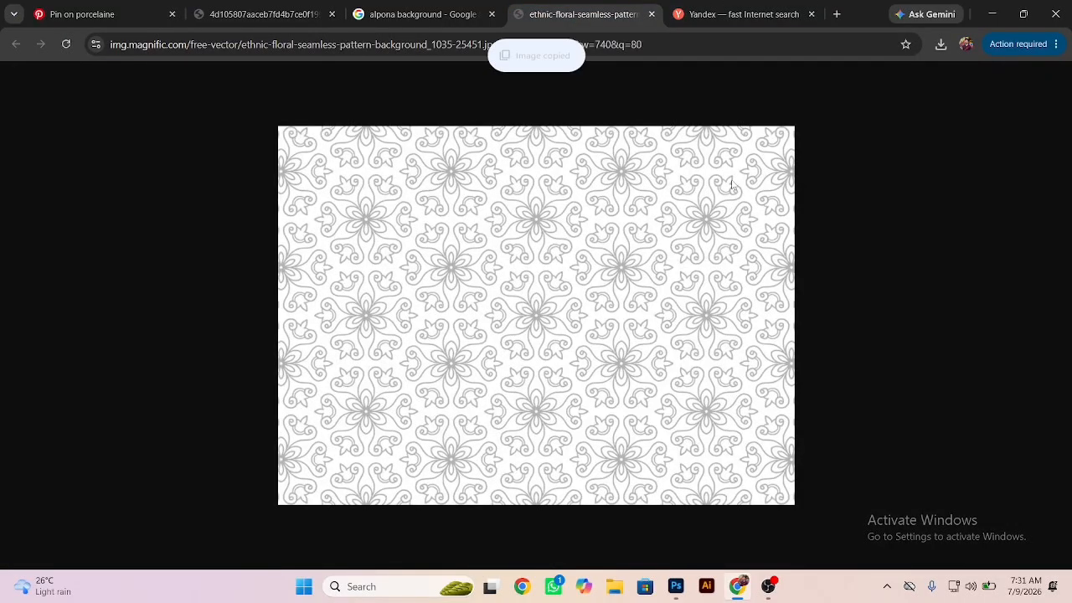
{"action": "left_click", "coordinate": [737, 14]}
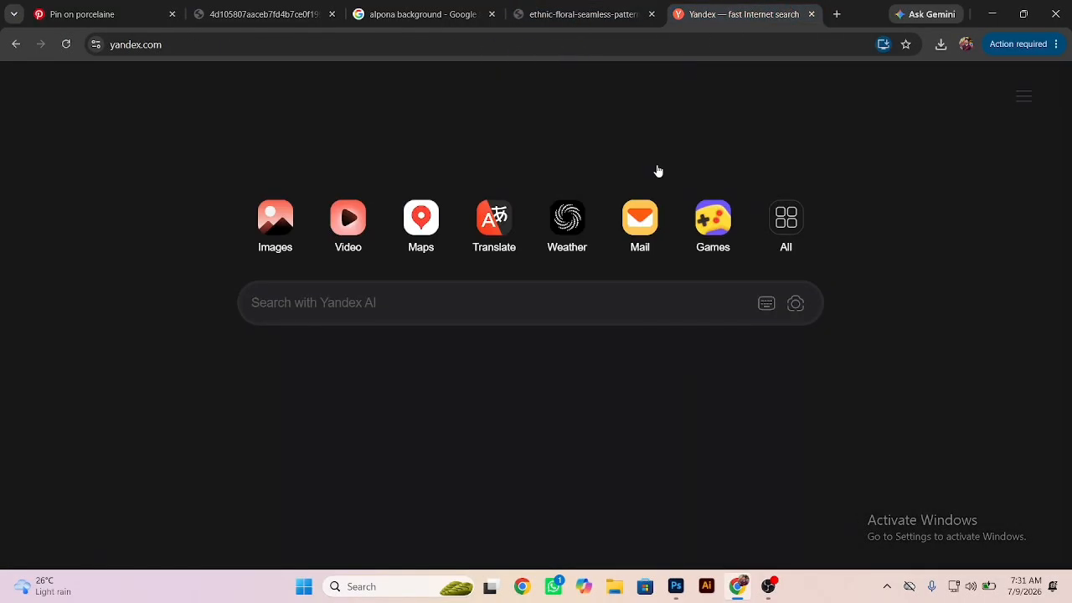
{"action": "left_click", "coordinate": [795, 304]}
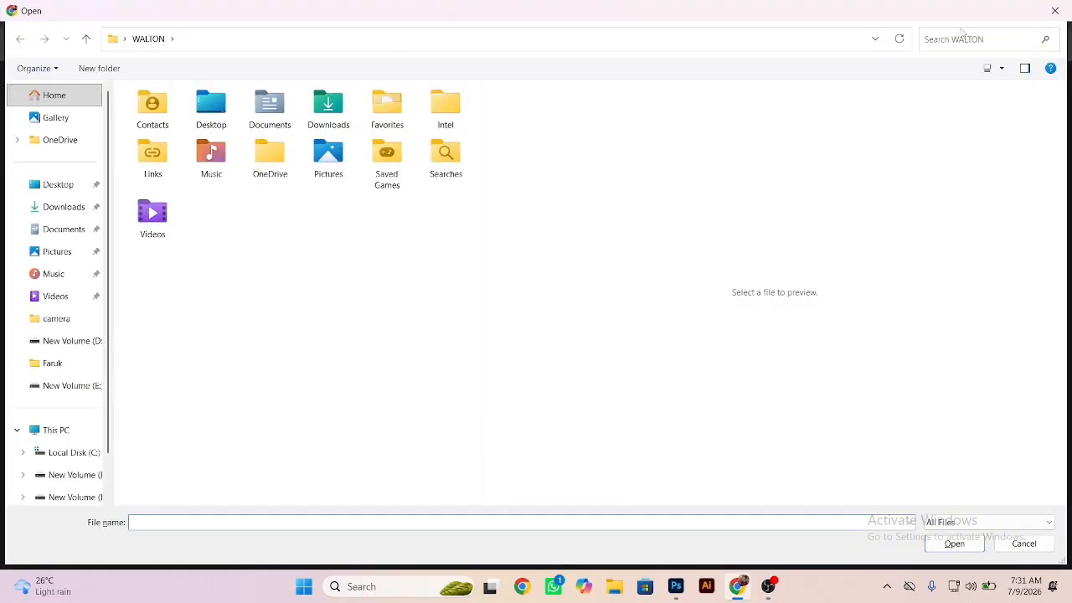
{"action": "key", "text": "Escape"}
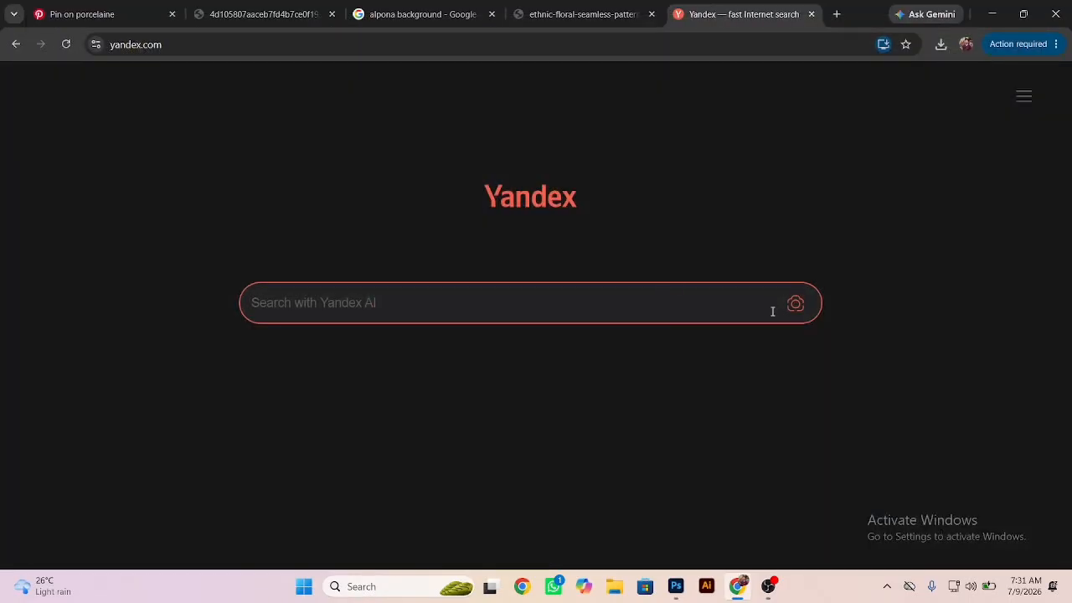
{"action": "left_click", "coordinate": [525, 13]}
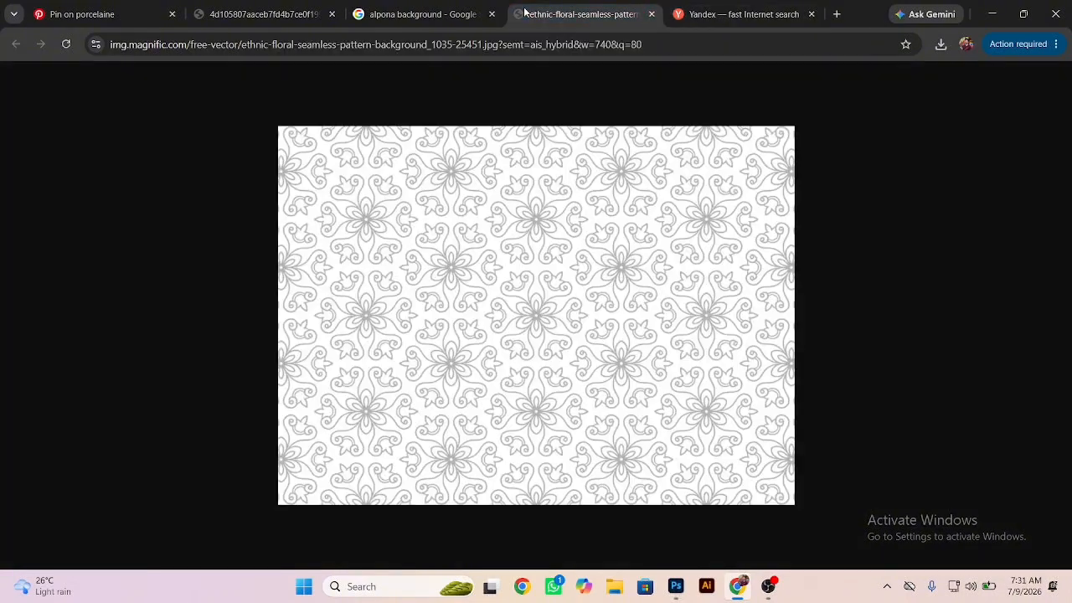
{"action": "right_click", "coordinate": [511, 212]}
{"action": "left_click", "coordinate": [569, 266]}
{"action": "left_click", "coordinate": [720, 14]}
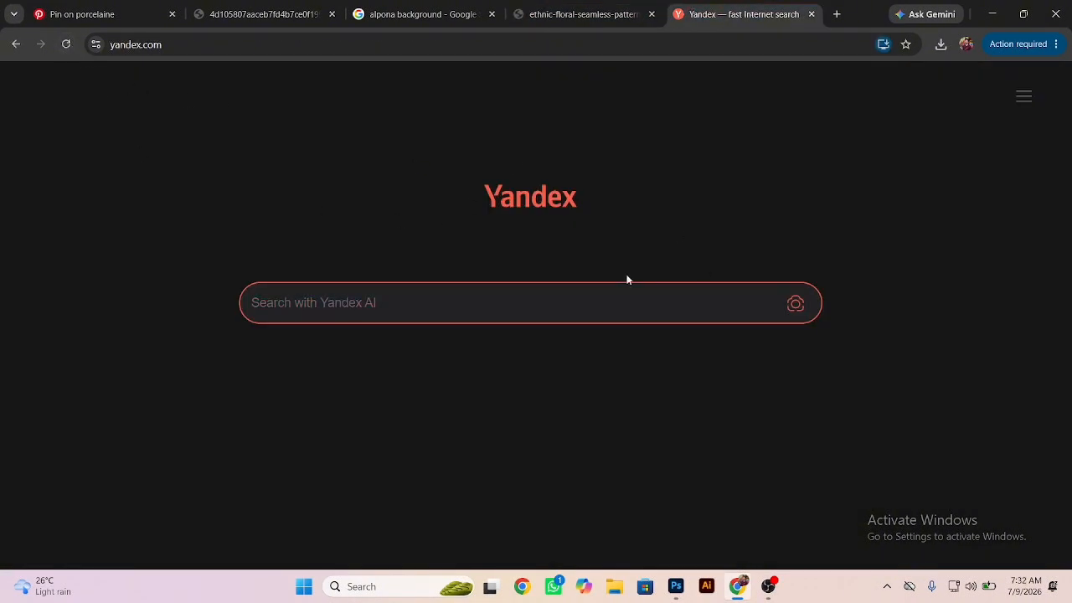
Step: Save the grey line-art pattern image to the Desktop as ethnic-floral-seamless-pattern-background_1035-25451
{"action": "left_click", "coordinate": [602, 4]}
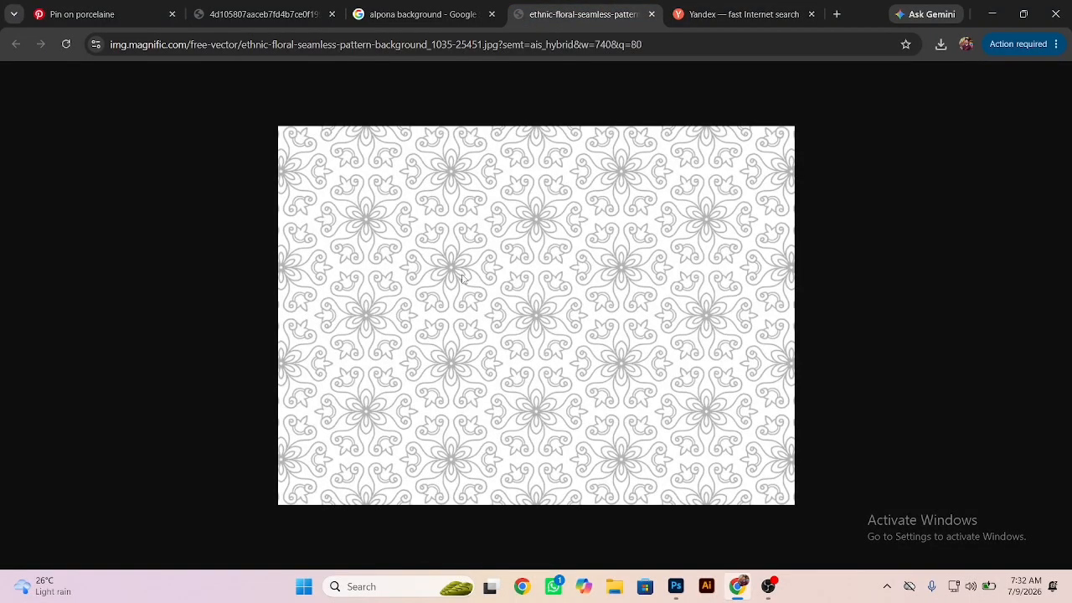
{"action": "right_click", "coordinate": [461, 276]}
{"action": "left_click", "coordinate": [541, 319]}
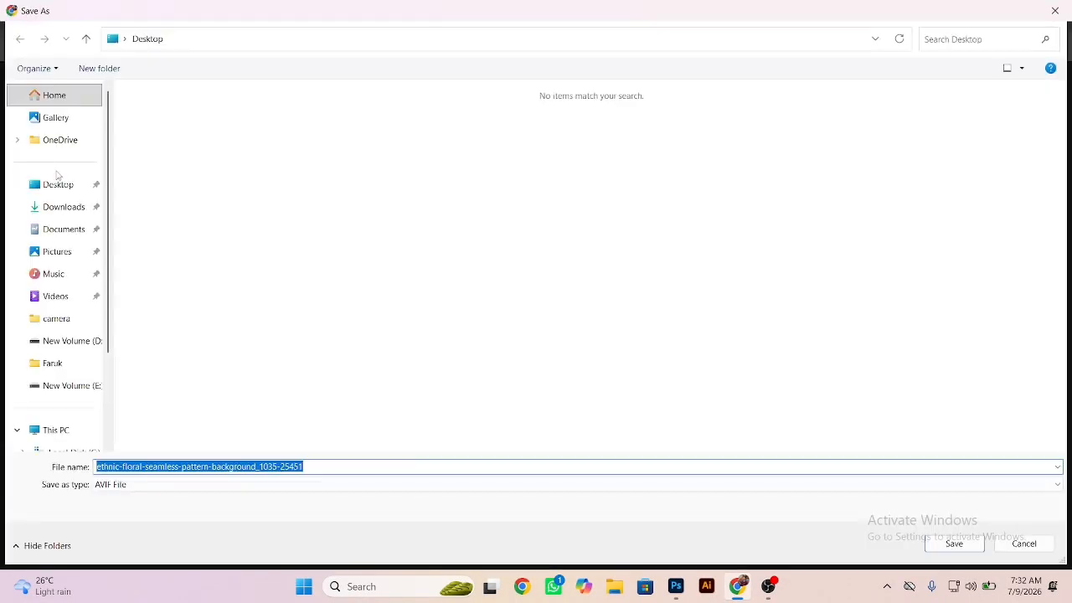
{"action": "left_click", "coordinate": [62, 185]}
{"action": "left_click", "coordinate": [525, 393]}
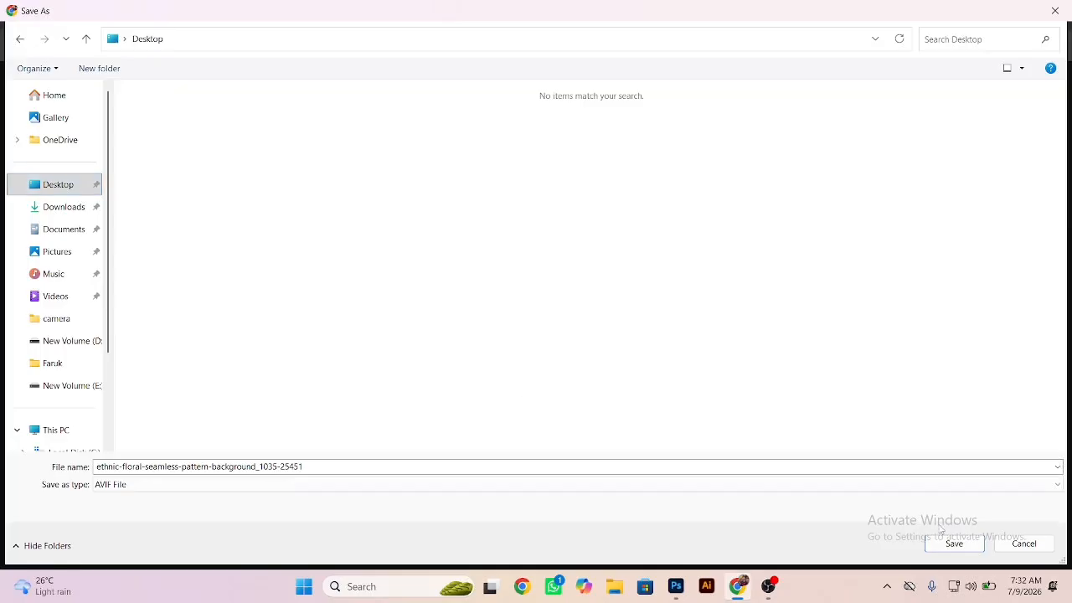
{"action": "left_click", "coordinate": [953, 543]}
Step: Run a Yandex image search with the ethnic-floral-seamless-pattern-background_1035-25451 file from the Desktop
{"action": "key", "text": "ctrl+Tab"}
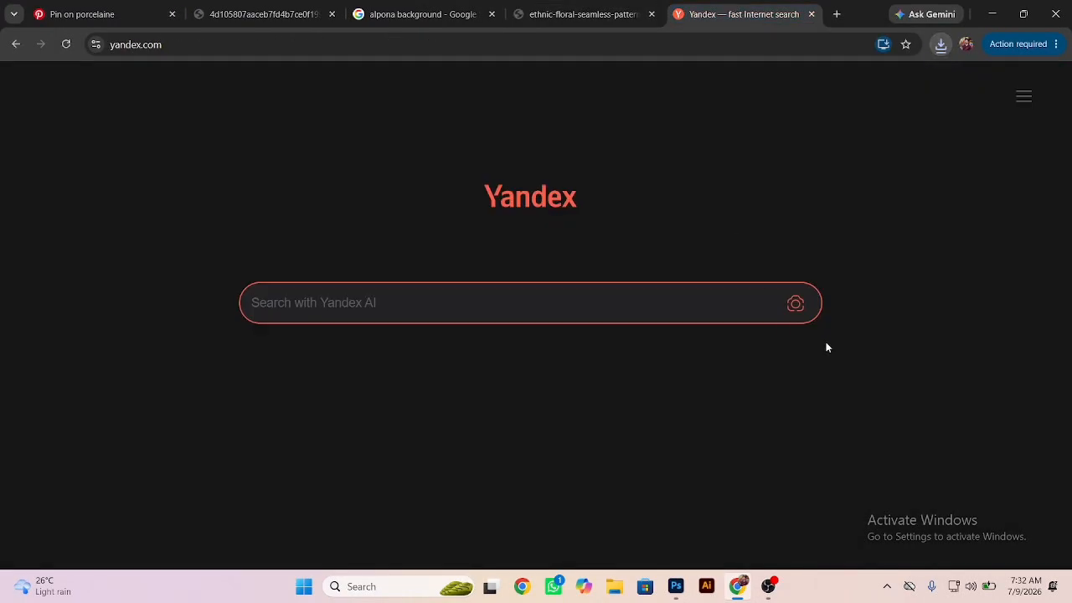
{"action": "left_click", "coordinate": [801, 311]}
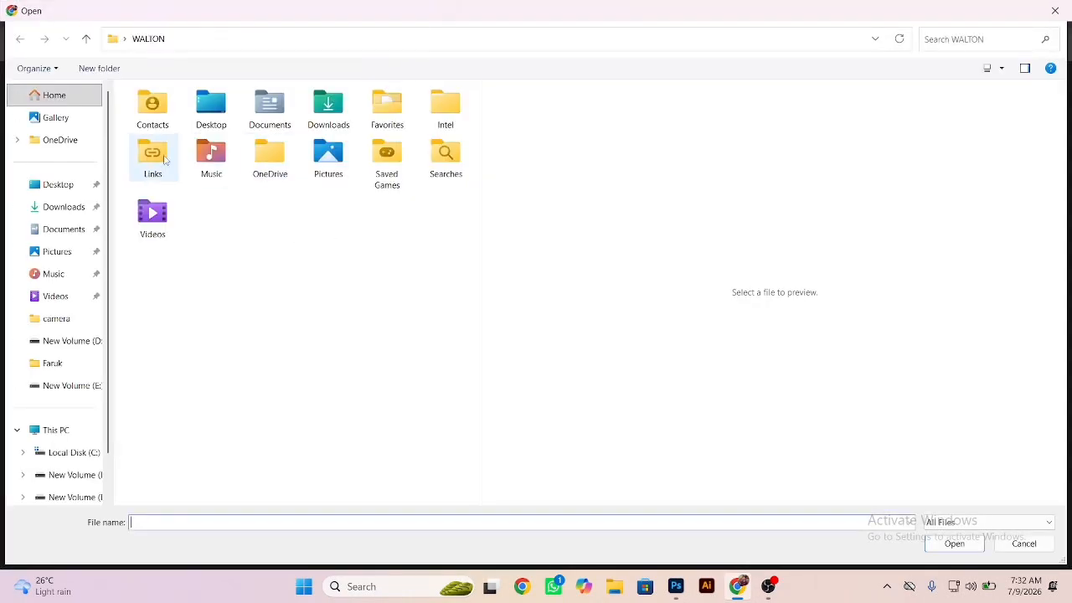
{"action": "left_click", "coordinate": [55, 184]}
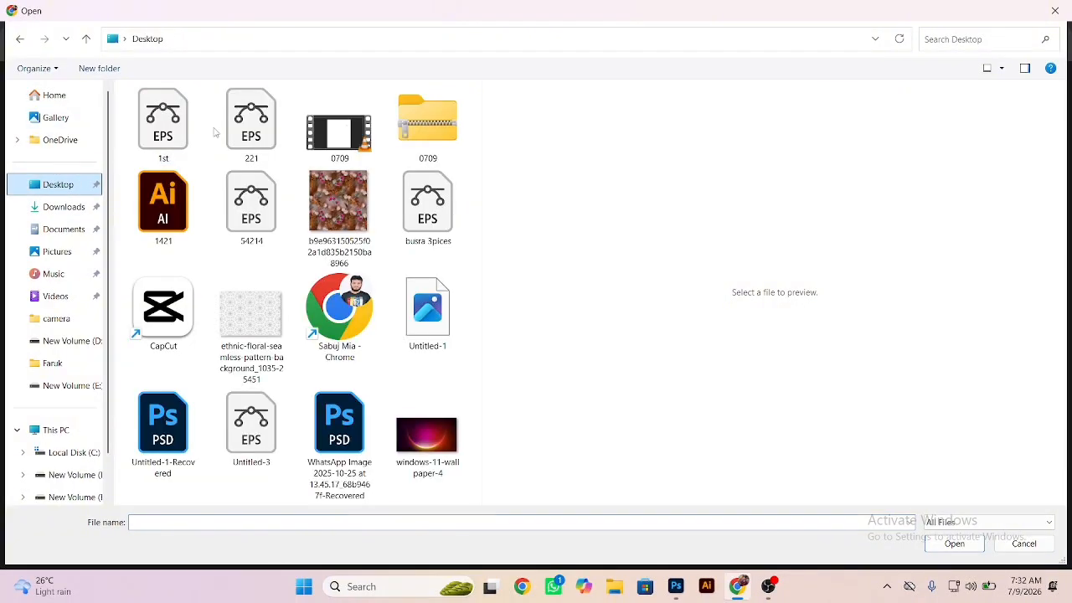
{"action": "double_click", "coordinate": [251, 316]}
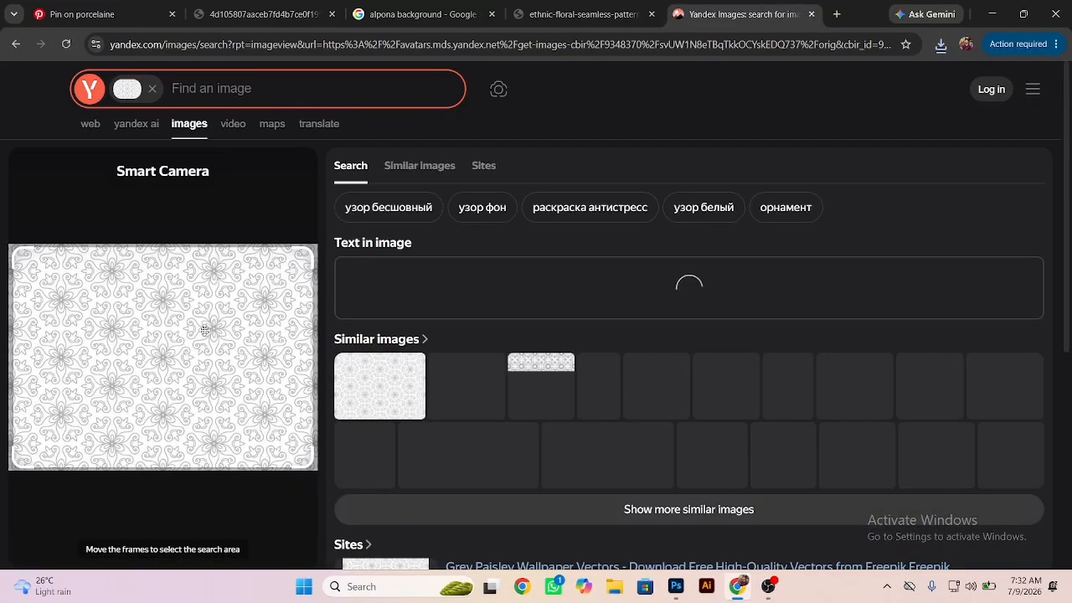
Step: Show the full list of similar images and preview the floral line pattern with black-dotted flower centres
{"action": "left_click", "coordinate": [646, 411]}
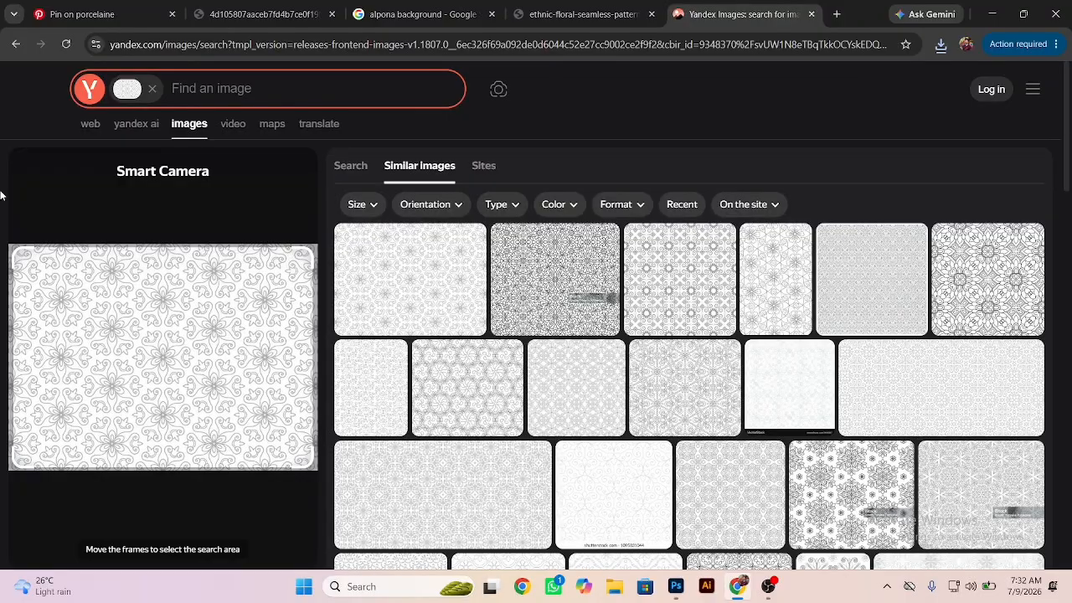
{"action": "scroll", "coordinate": [469, 218], "scroll_direction": "down", "scroll_amount": 4}
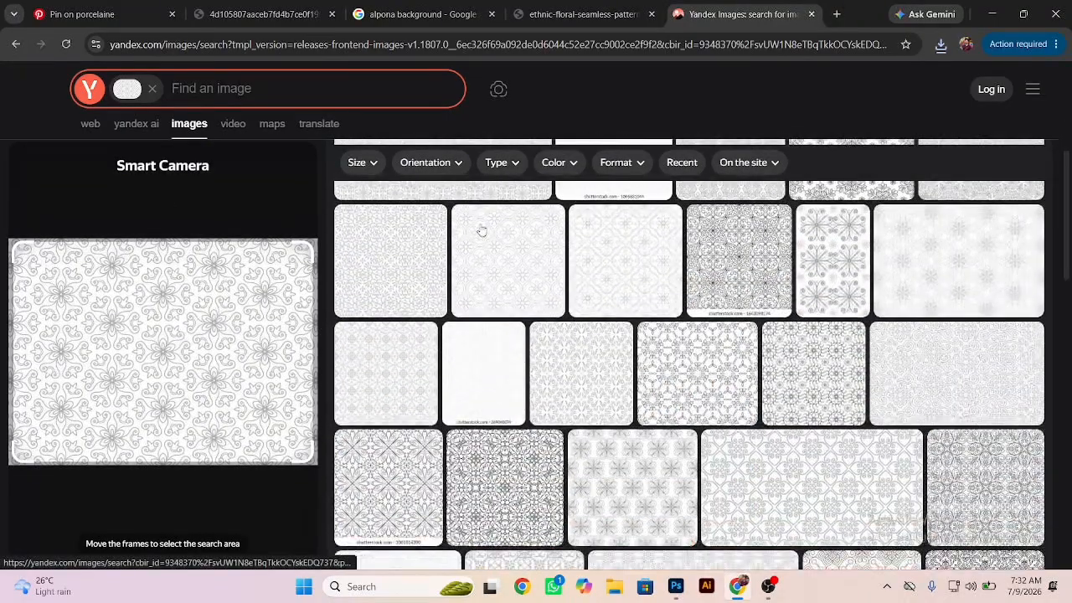
{"action": "scroll", "coordinate": [482, 230], "scroll_direction": "down", "scroll_amount": 2}
{"action": "scroll", "coordinate": [481, 230], "scroll_direction": "down", "scroll_amount": 4}
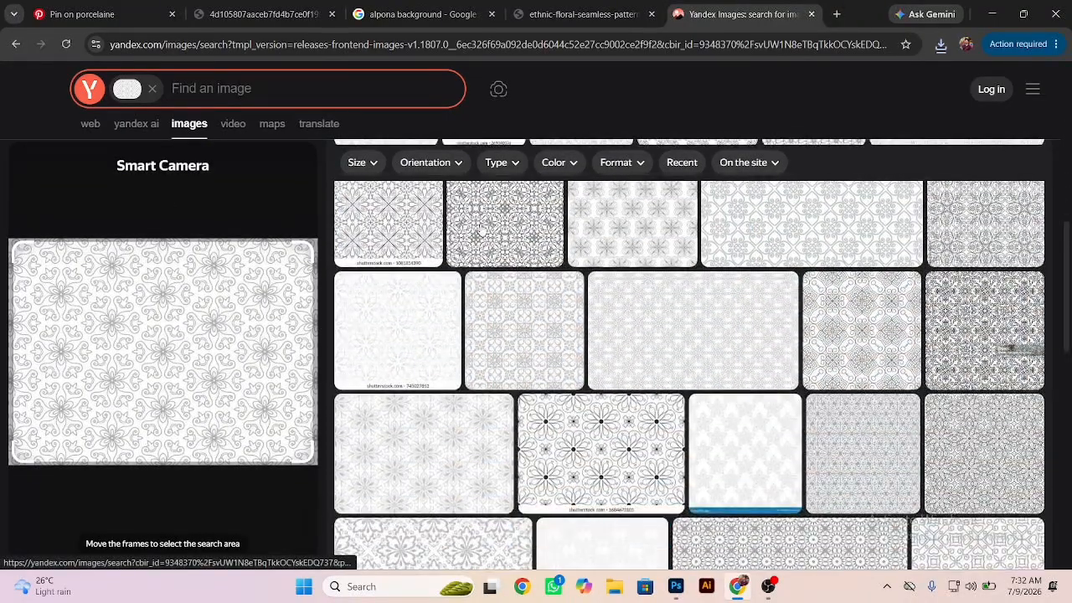
{"action": "left_click", "coordinate": [609, 327]}
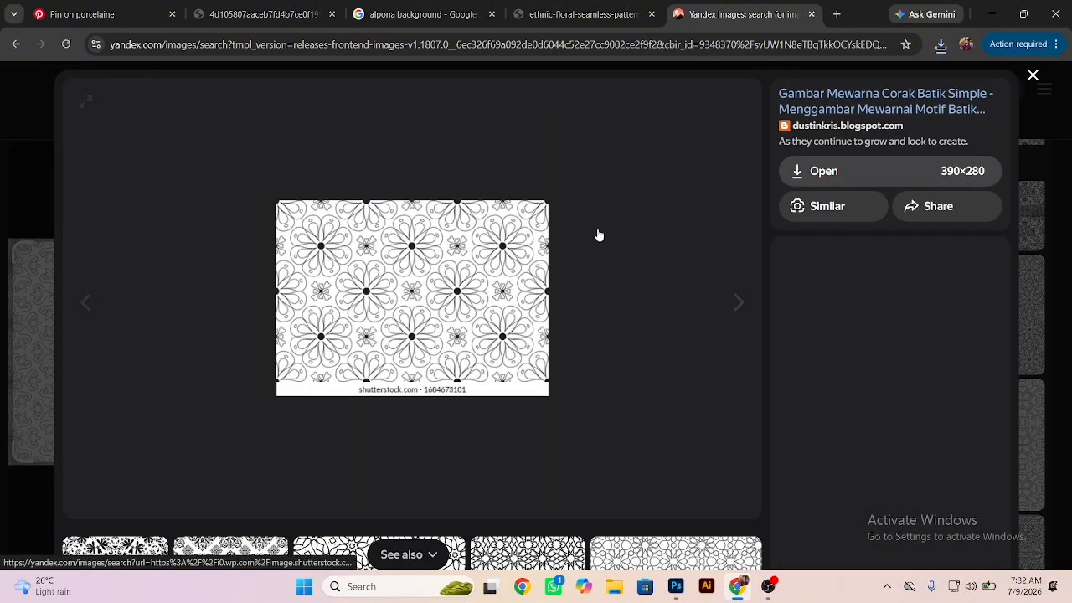
Step: Look through the images related to the dotted-flower pattern and preview the black-outlined geometric star ornament from Dreamstime
{"action": "scroll", "coordinate": [598, 235], "scroll_direction": "down", "scroll_amount": 4}
{"action": "scroll", "coordinate": [410, 322], "scroll_direction": "down", "scroll_amount": 2}
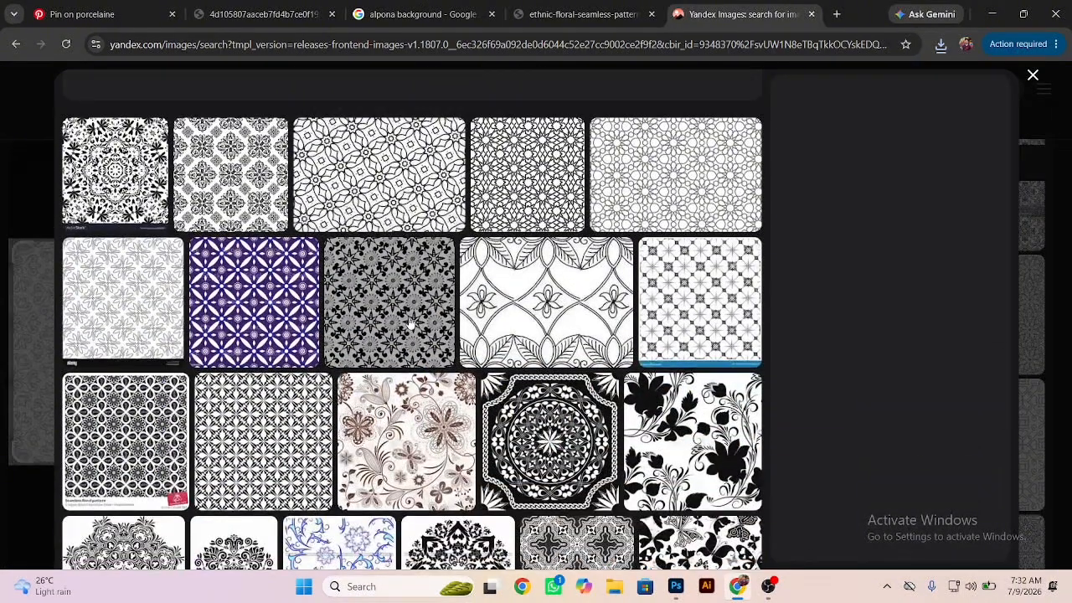
{"action": "scroll", "coordinate": [410, 323], "scroll_direction": "down", "scroll_amount": 2}
{"action": "scroll", "coordinate": [411, 318], "scroll_direction": "up", "scroll_amount": 3}
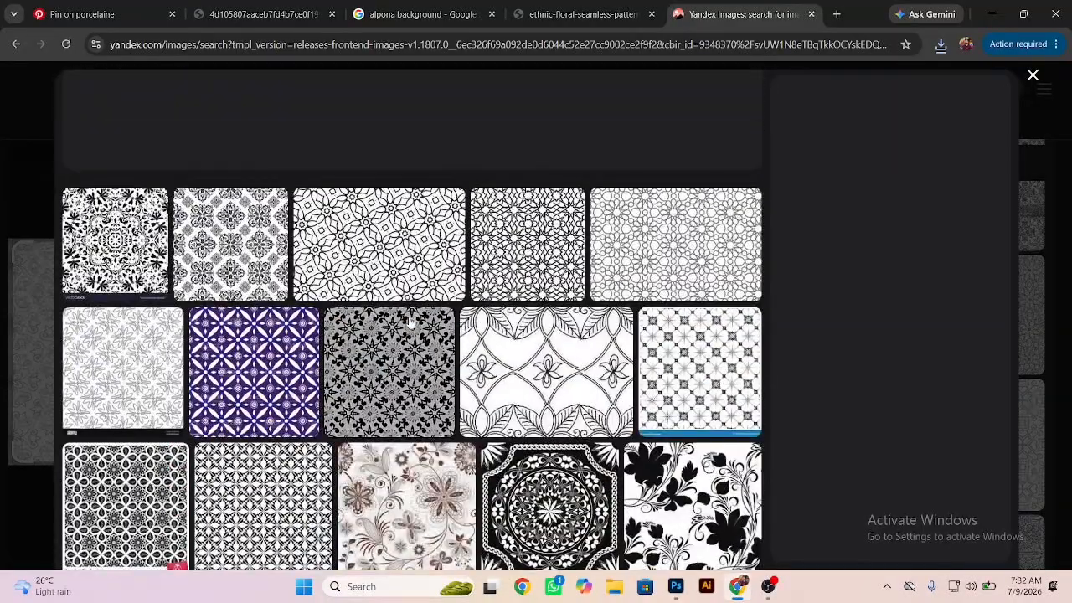
{"action": "left_click", "coordinate": [526, 245]}
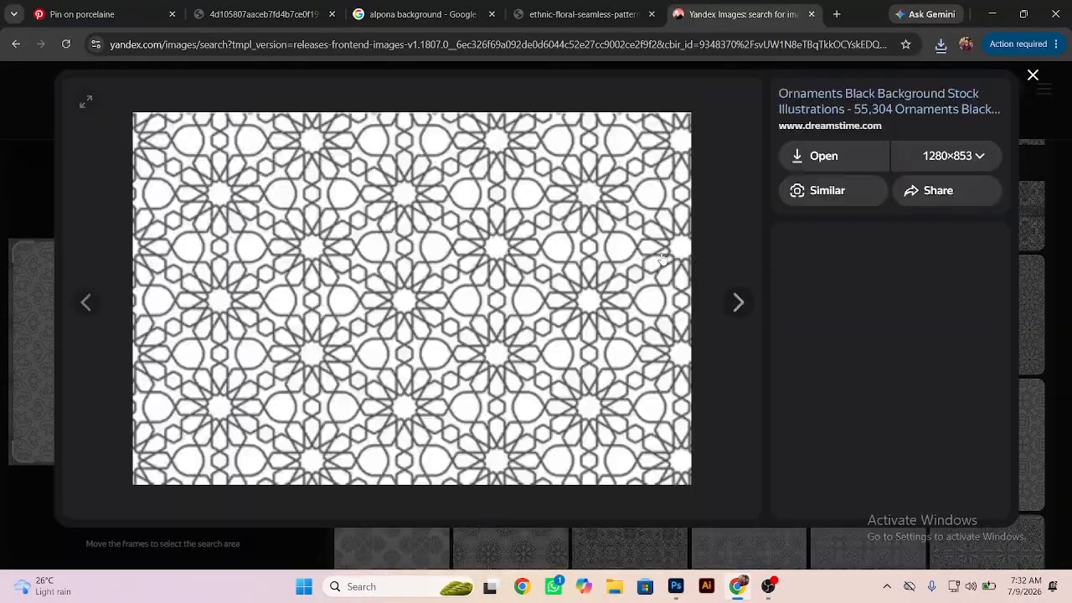
Step: Check the images related to the star ornament, then run a similar-image search on it and show all its matches
{"action": "scroll", "coordinate": [455, 248], "scroll_direction": "down", "scroll_amount": 7}
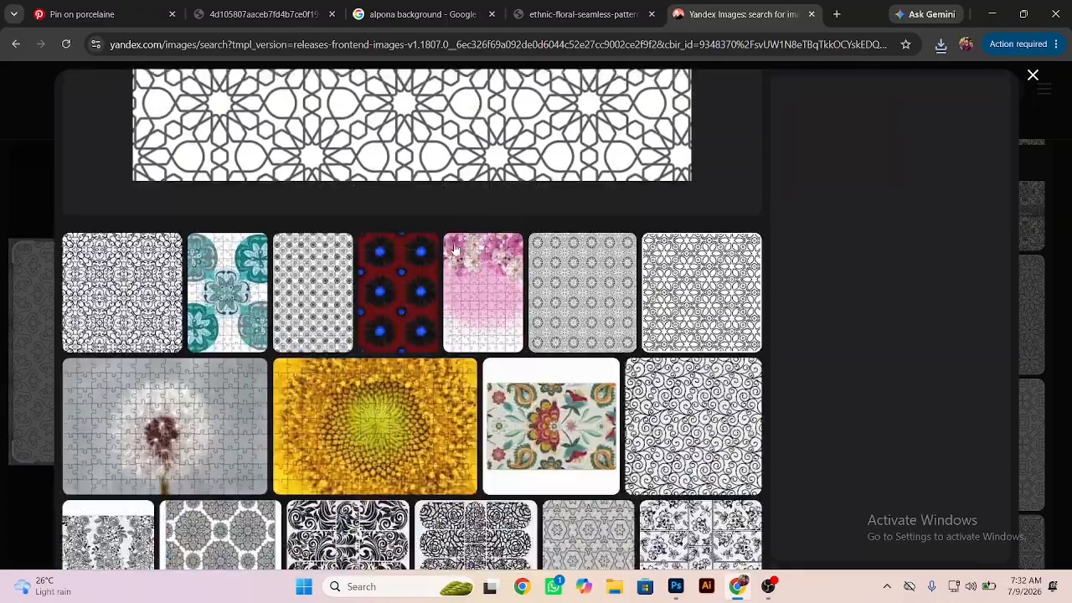
{"action": "scroll", "coordinate": [455, 247], "scroll_direction": "down", "scroll_amount": 3}
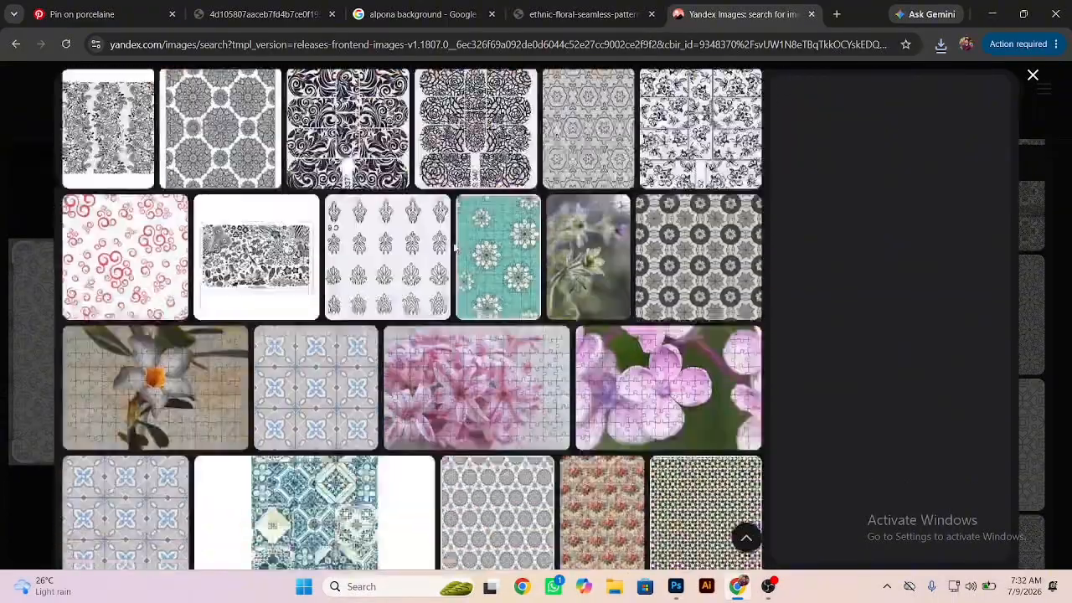
{"action": "scroll", "coordinate": [455, 248], "scroll_direction": "up", "scroll_amount": 10}
{"action": "left_click", "coordinate": [839, 194]}
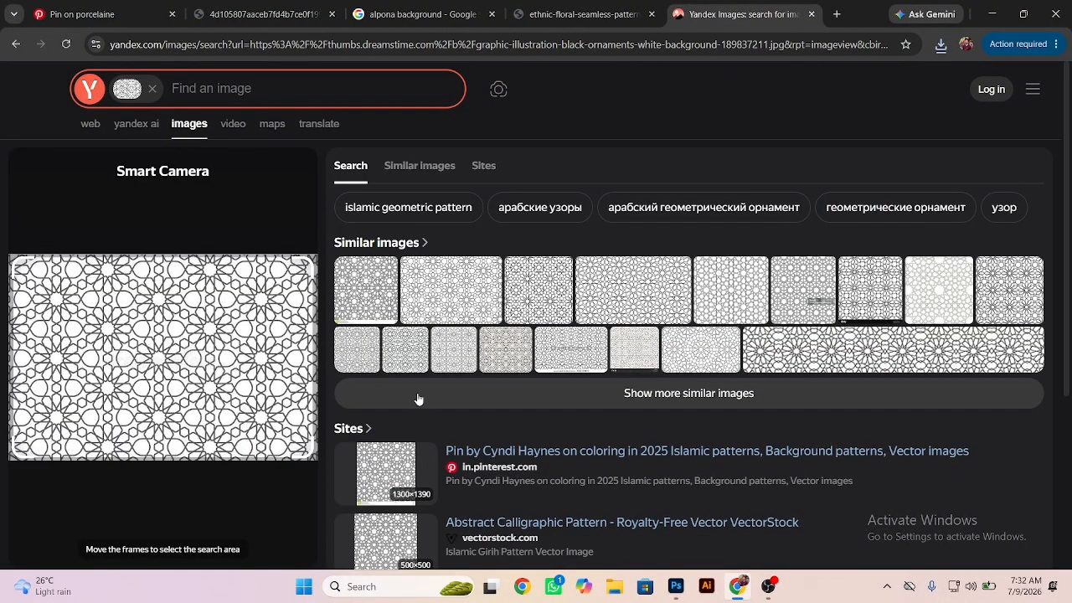
{"action": "left_click", "coordinate": [645, 391]}
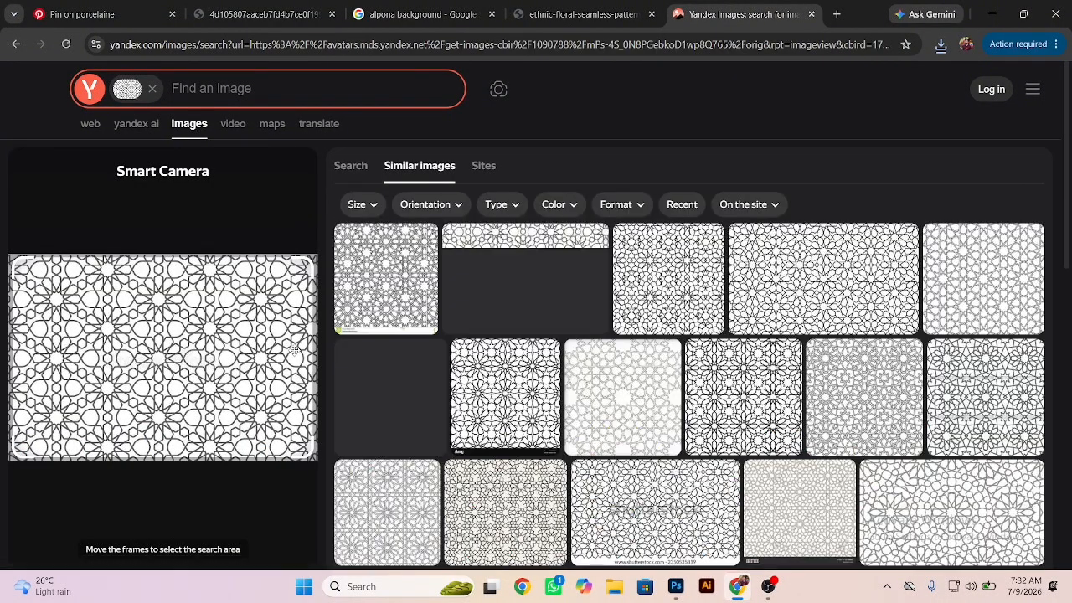
Step: Browse the similar geometric patterns and preview the black-and-white seamless Islamic pattern from Shutterstock
{"action": "scroll", "coordinate": [695, 359], "scroll_direction": "down", "scroll_amount": 5}
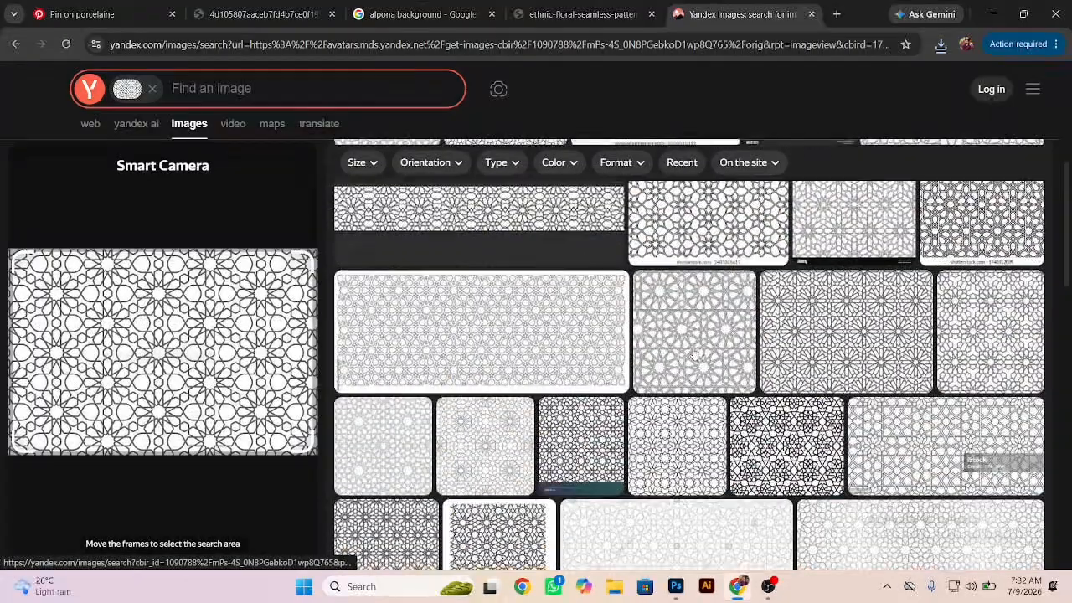
{"action": "scroll", "coordinate": [694, 355], "scroll_direction": "up", "scroll_amount": 2}
{"action": "left_click", "coordinate": [713, 359]}
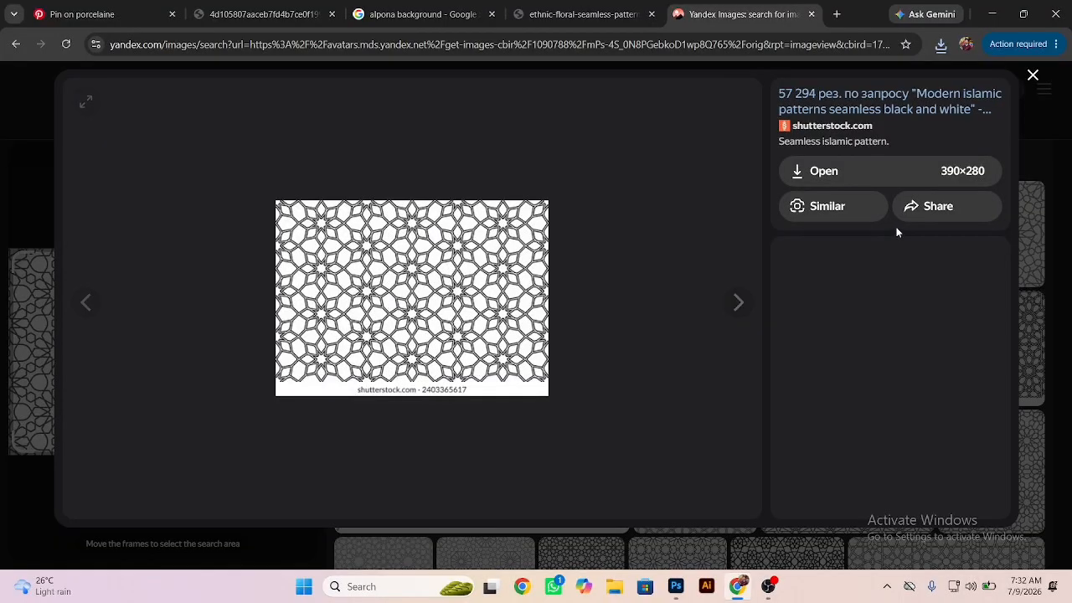
Step: Run a similar-image search on the Shutterstock Islamic pattern, show all its matches and browse the geometric patterns
{"action": "left_click", "coordinate": [838, 217]}
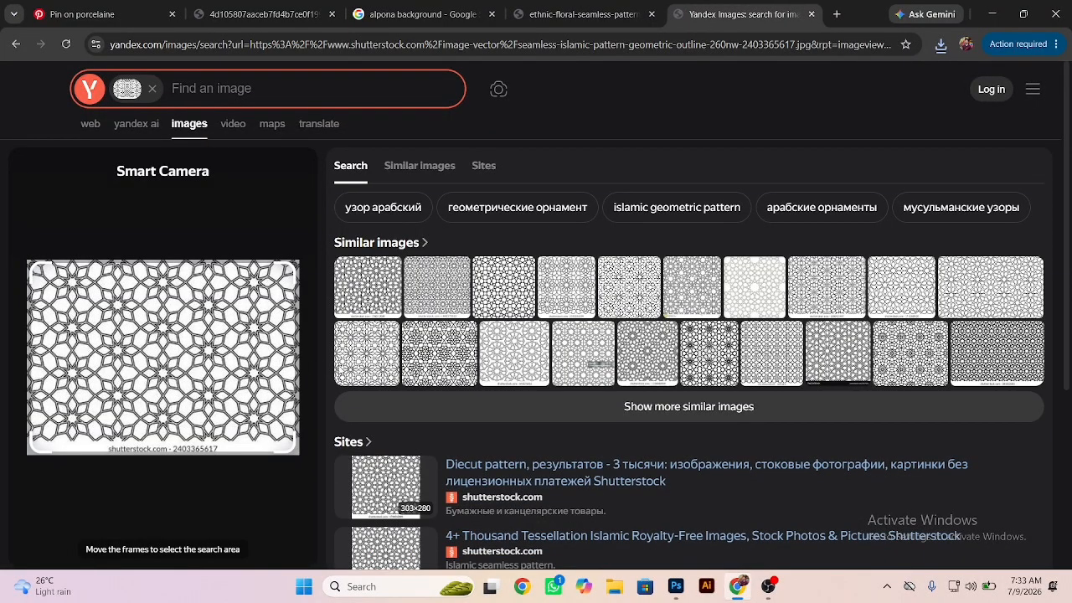
{"action": "left_click", "coordinate": [728, 411]}
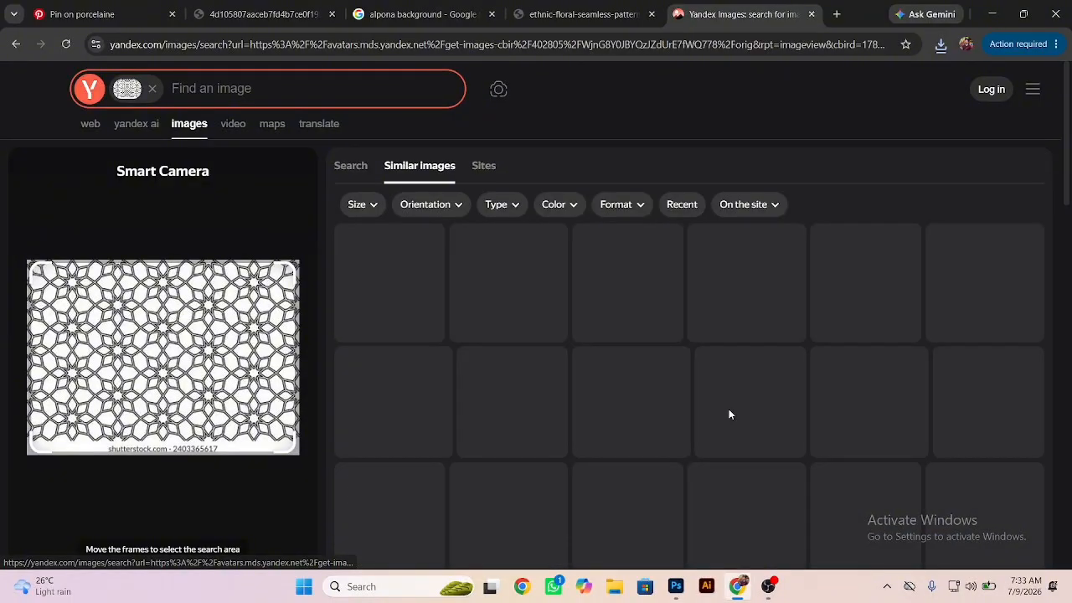
{"action": "scroll", "coordinate": [567, 328], "scroll_direction": "down", "scroll_amount": 5}
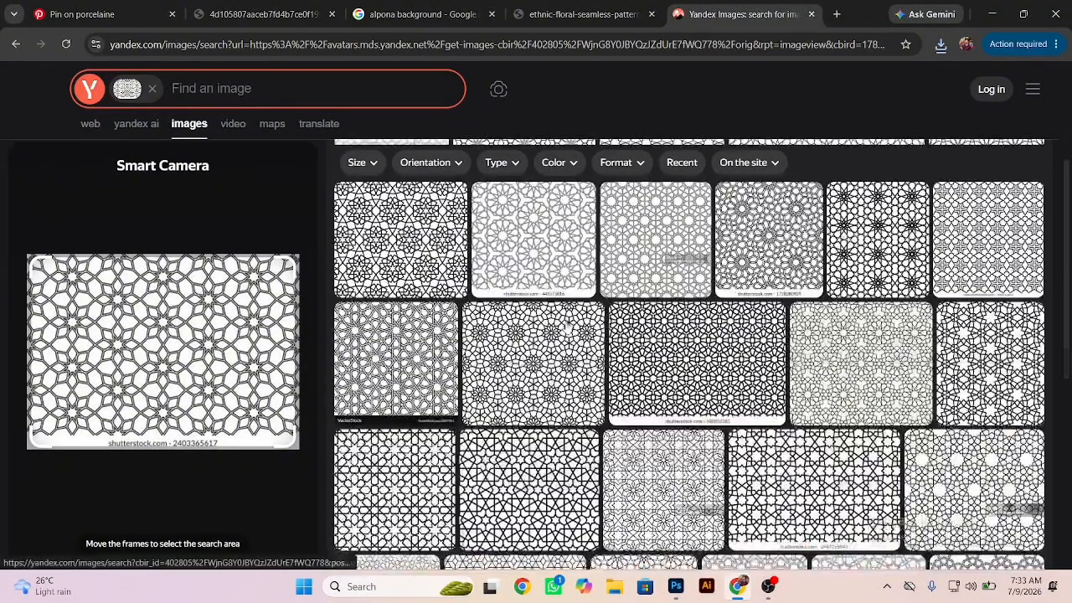
{"action": "scroll", "coordinate": [567, 328], "scroll_direction": "down", "scroll_amount": 2}
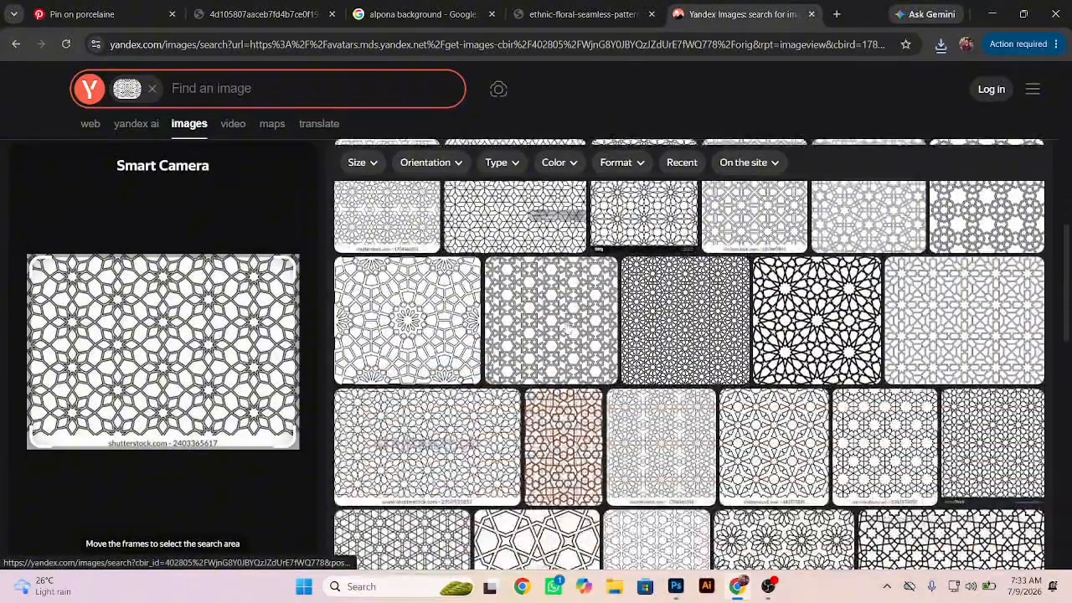
{"action": "scroll", "coordinate": [568, 328], "scroll_direction": "down", "scroll_amount": 8}
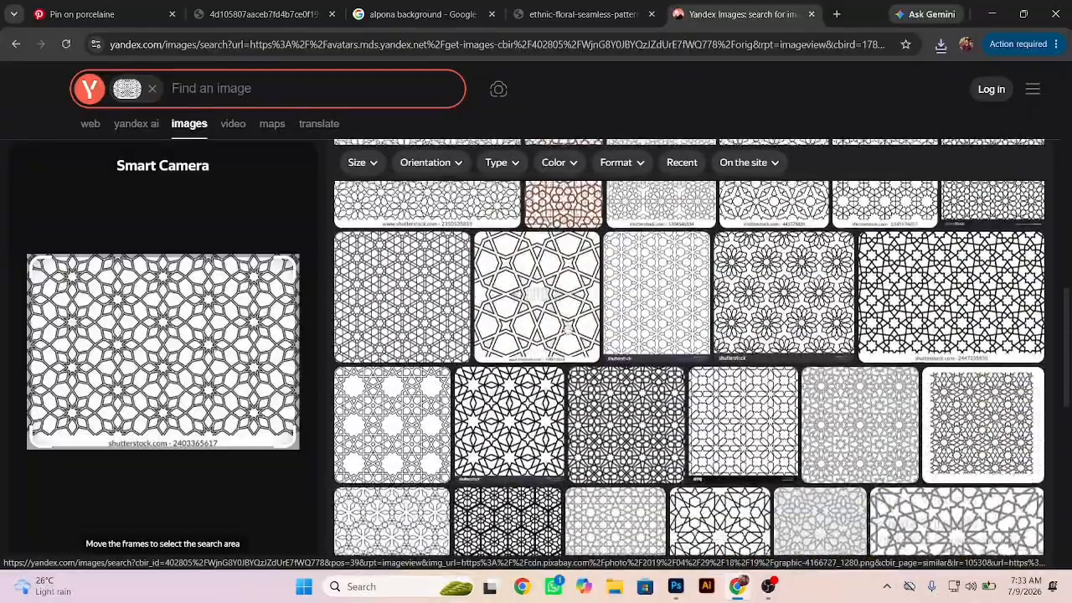
{"action": "scroll", "coordinate": [567, 329], "scroll_direction": "down", "scroll_amount": 8}
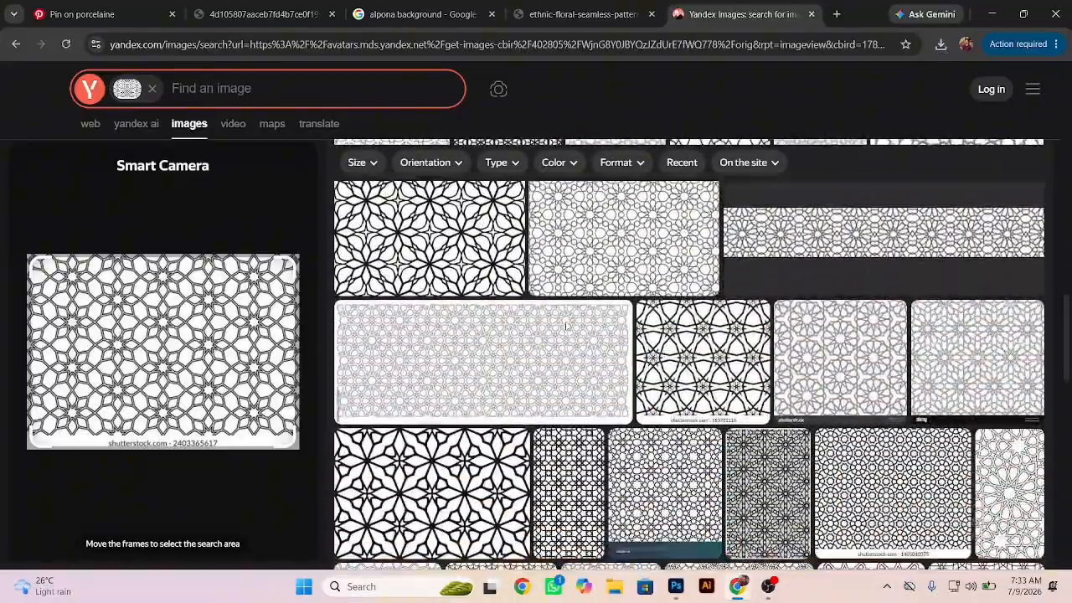
{"action": "scroll", "coordinate": [568, 328], "scroll_direction": "down", "scroll_amount": 8}
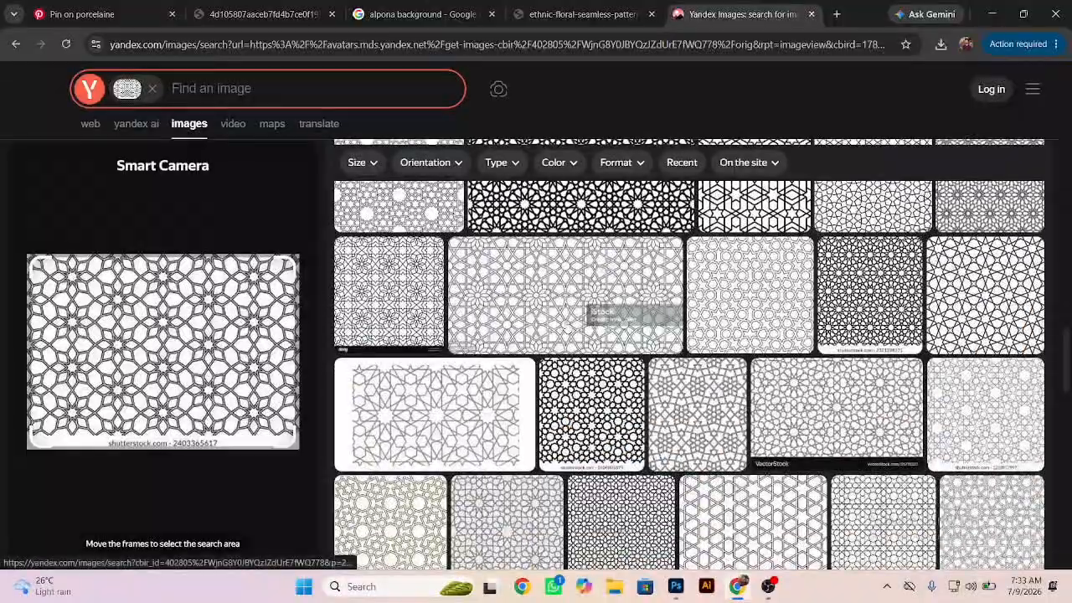
{"action": "scroll", "coordinate": [688, 351], "scroll_direction": "down", "scroll_amount": 8}
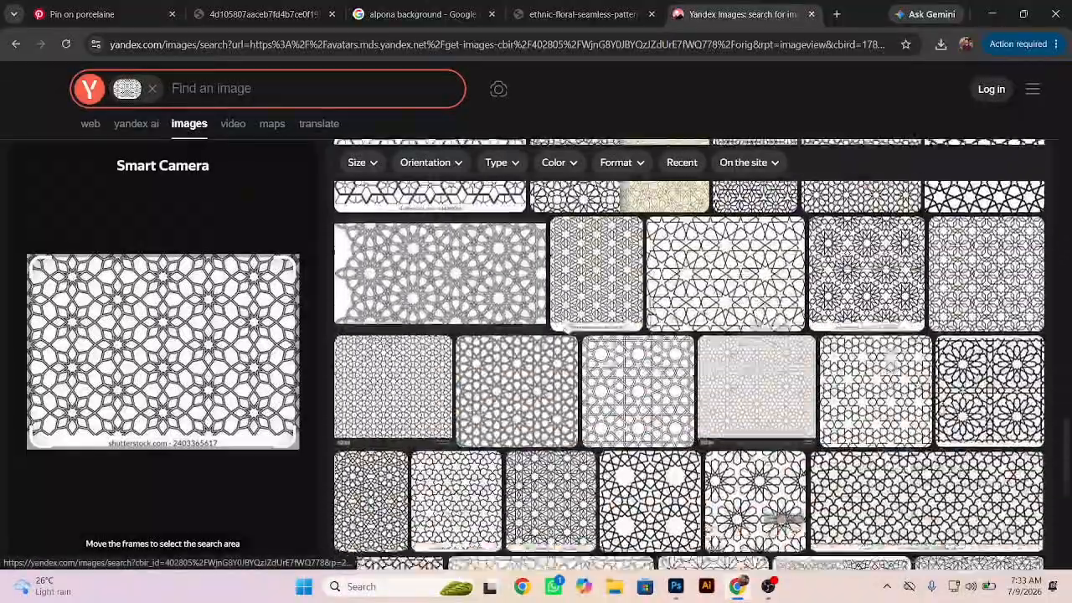
{"action": "scroll", "coordinate": [688, 352], "scroll_direction": "down", "scroll_amount": 8}
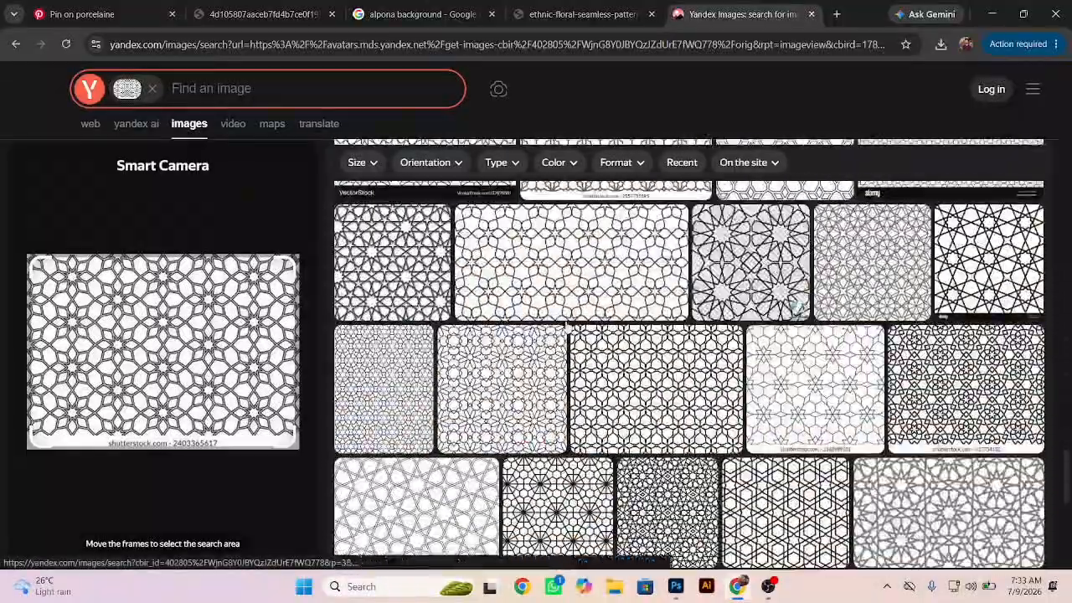
{"action": "scroll", "coordinate": [688, 351], "scroll_direction": "down", "scroll_amount": 8}
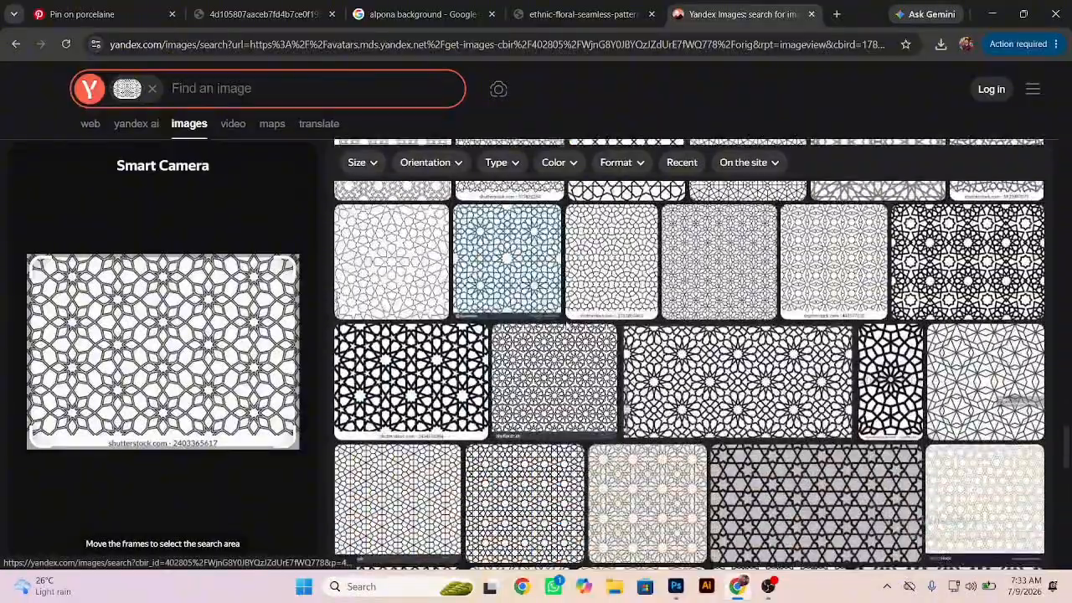
{"action": "scroll", "coordinate": [689, 352], "scroll_direction": "down", "scroll_amount": 2}
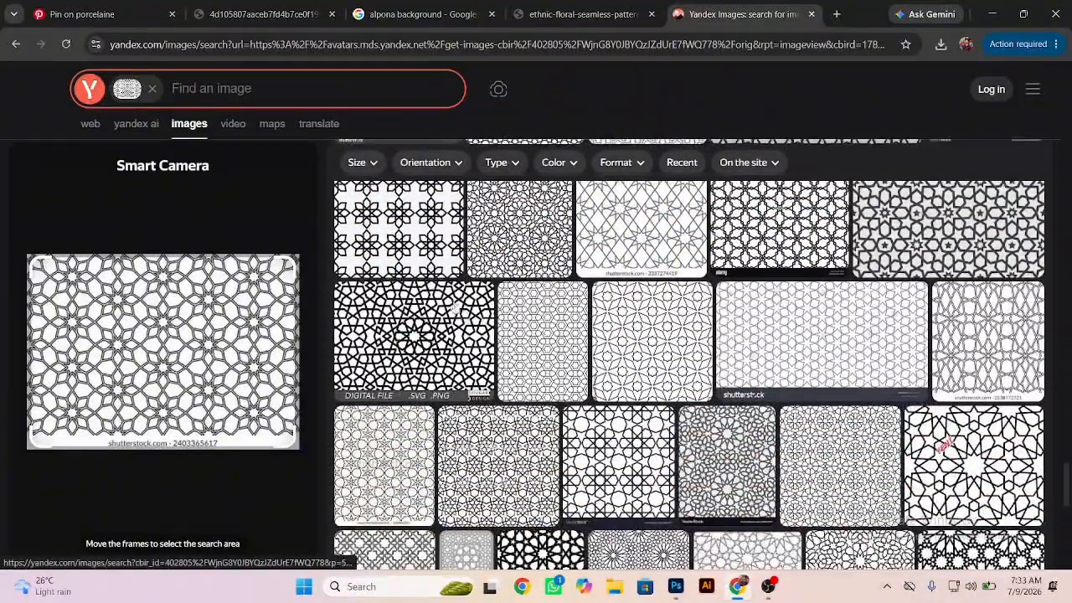
Step: Preview the pngtree grid pattern of black-outlined eight-petal flowers and copy the image
{"action": "left_click", "coordinate": [430, 250]}
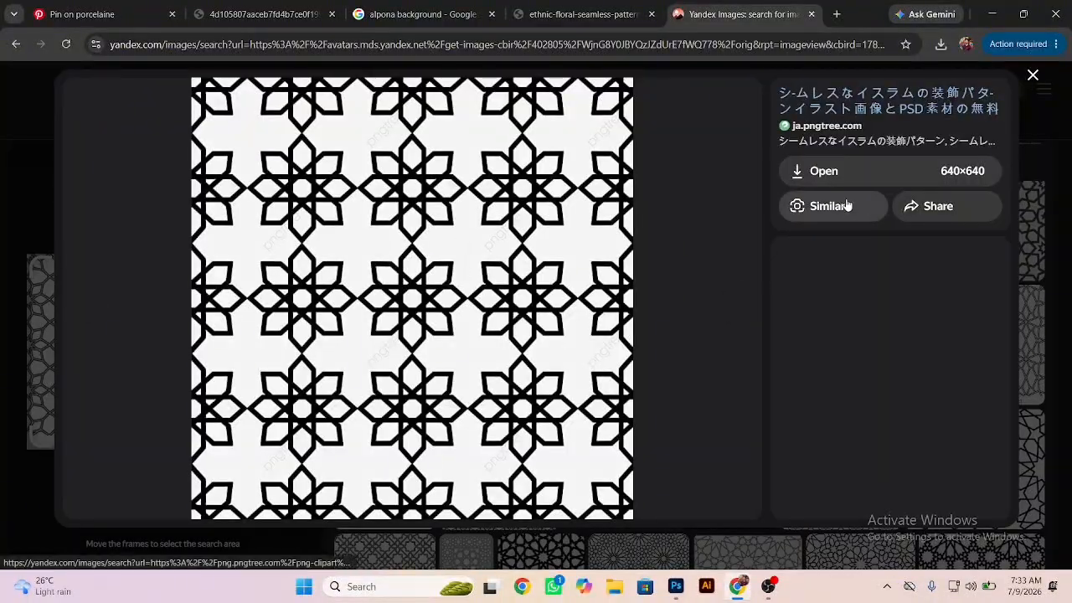
{"action": "right_click", "coordinate": [457, 299]}
{"action": "left_click", "coordinate": [514, 354]}
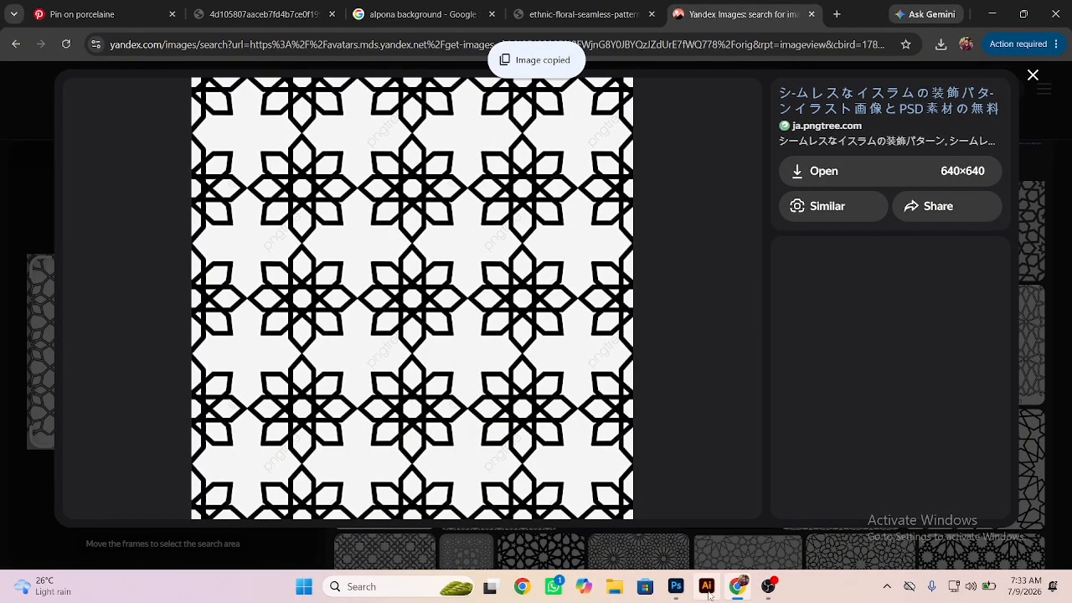
{"action": "left_click", "coordinate": [675, 586]}
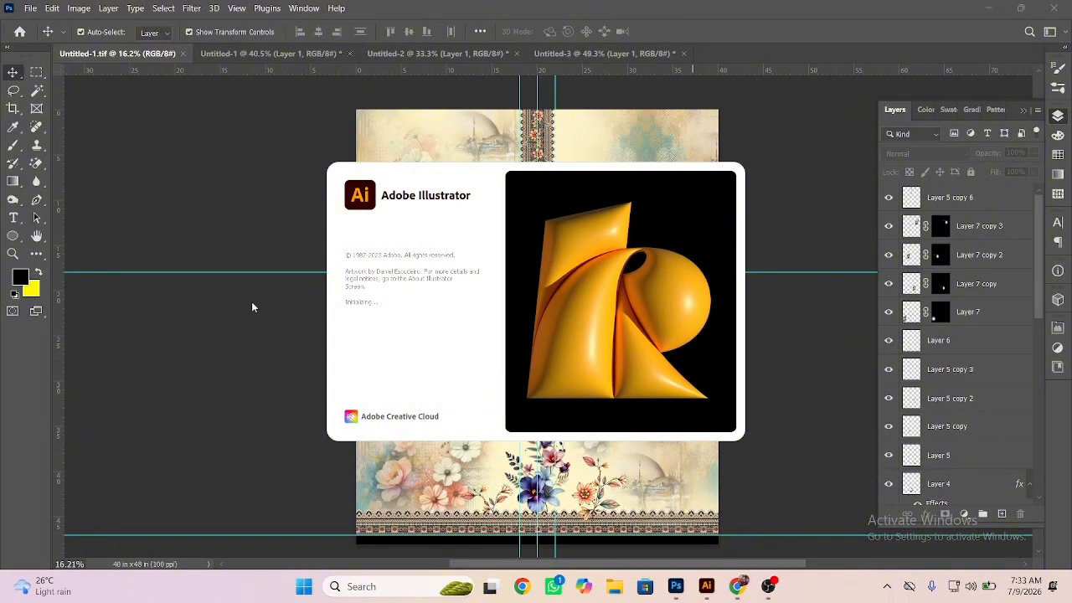
{"action": "left_click", "coordinate": [763, 589]}
{"action": "right_click", "coordinate": [462, 366]}
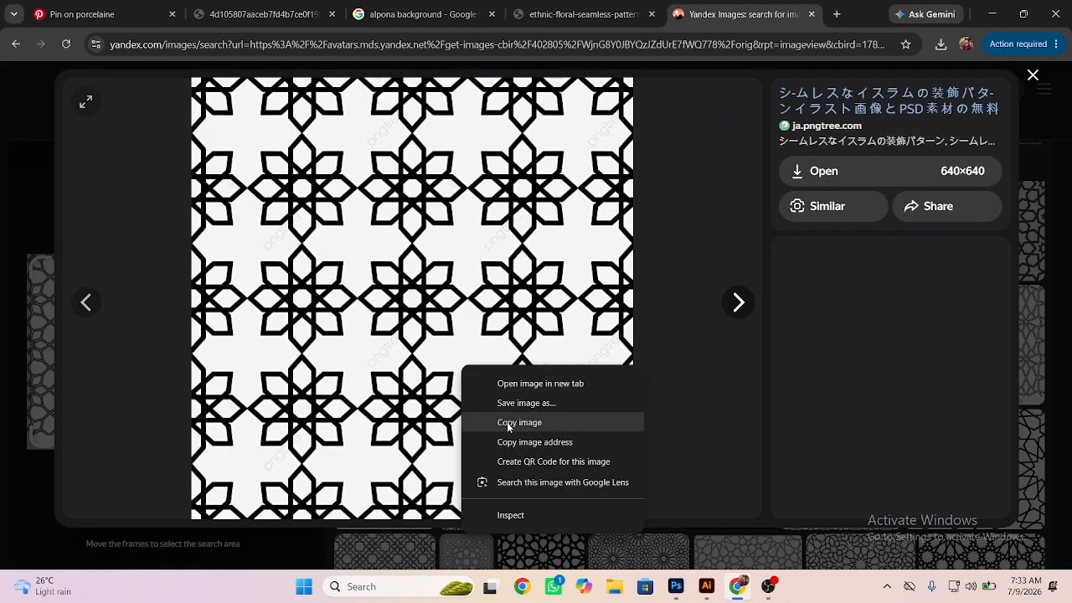
{"action": "left_click", "coordinate": [507, 422]}
Step: Switch to Illustrator, create a new Letter document and paste the copied flower pattern into it
{"action": "left_click", "coordinate": [706, 587]}
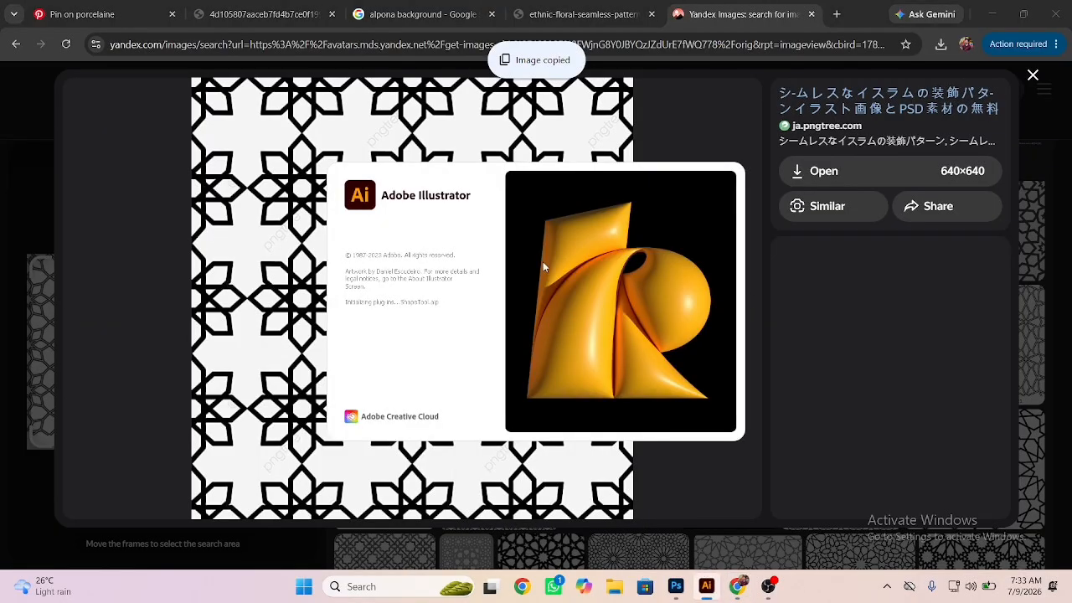
{"action": "left_click", "coordinate": [994, 15]}
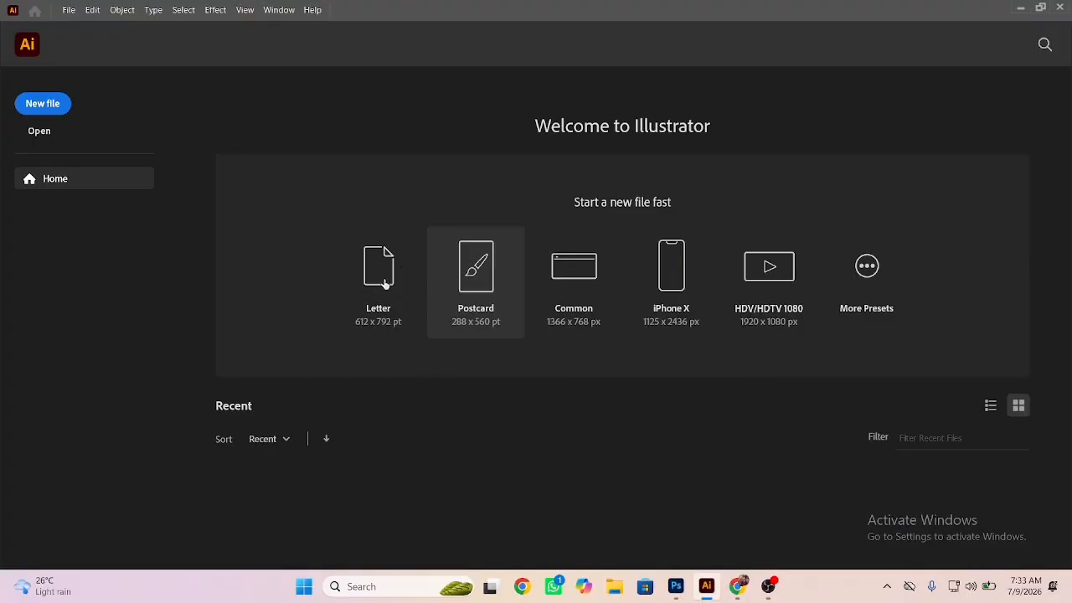
{"action": "left_click", "coordinate": [383, 276]}
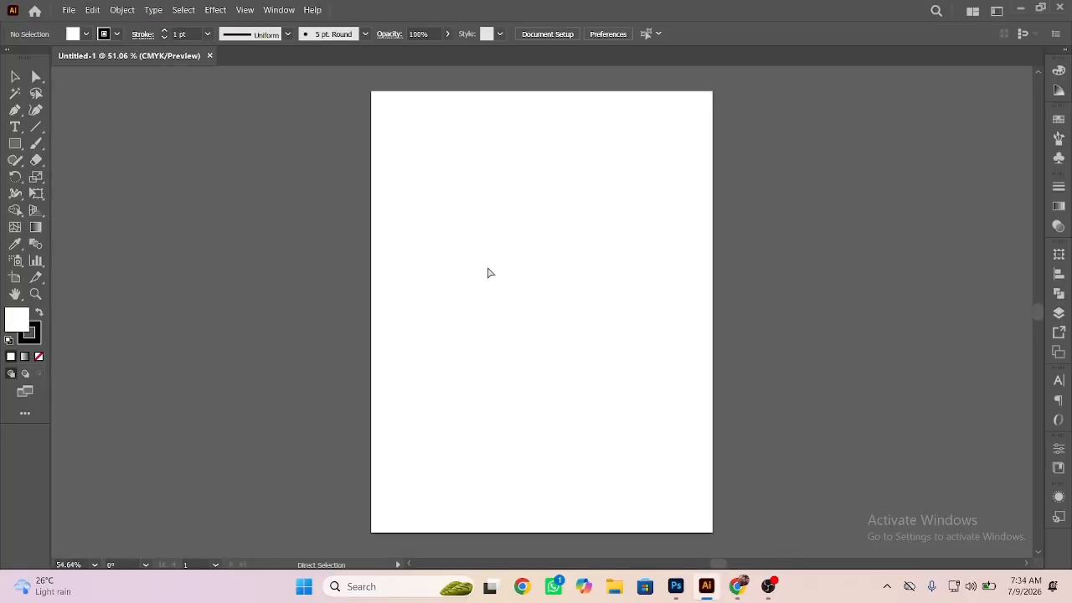
{"action": "key", "text": "ctrl+v"}
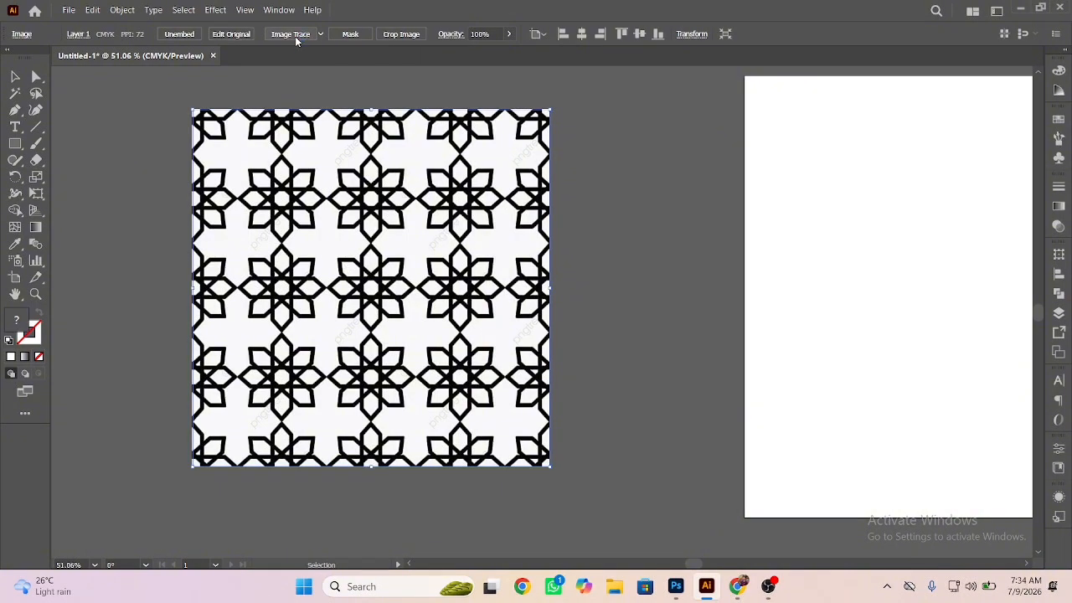
Step: Try tracing the pasted pattern with Image Trace, expanding it and deleting all its white areas
{"action": "left_click", "coordinate": [290, 34]}
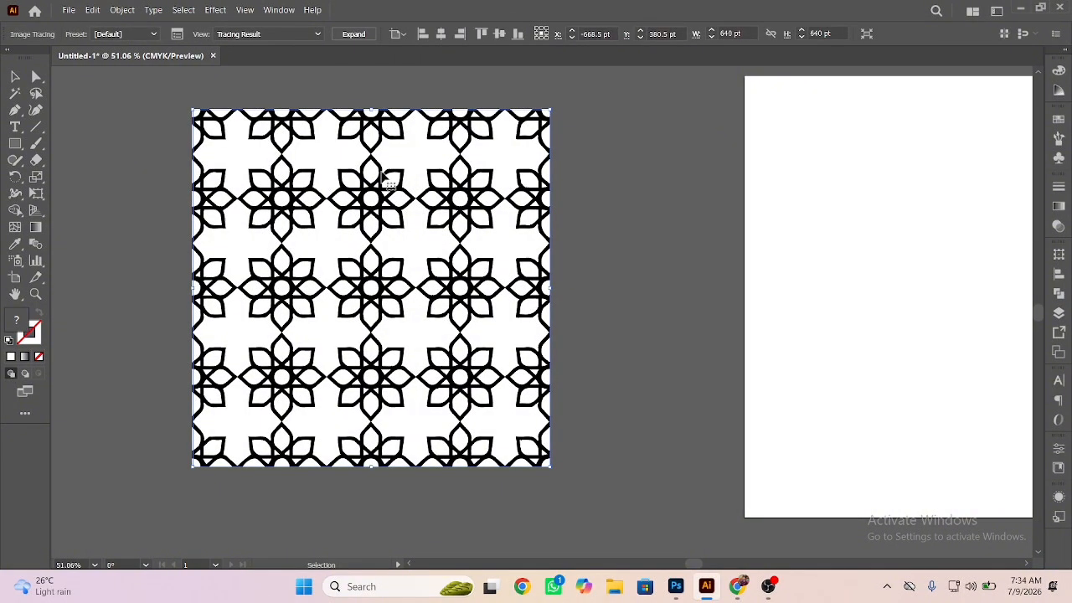
{"action": "left_click", "coordinate": [356, 33]}
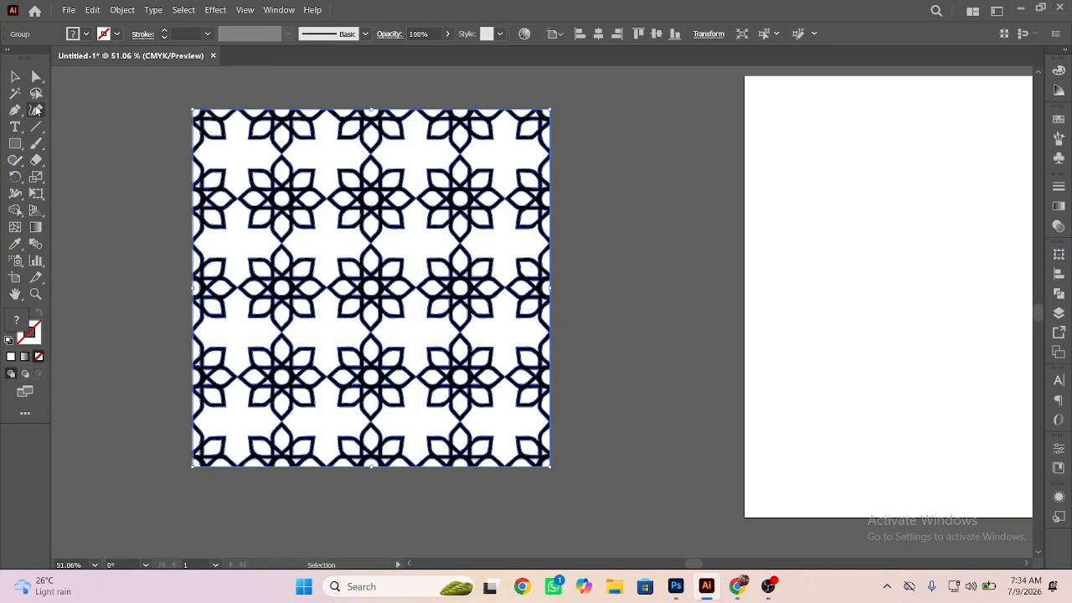
{"action": "left_click", "coordinate": [15, 93]}
{"action": "left_click", "coordinate": [196, 148]}
{"action": "left_click", "coordinate": [245, 153]}
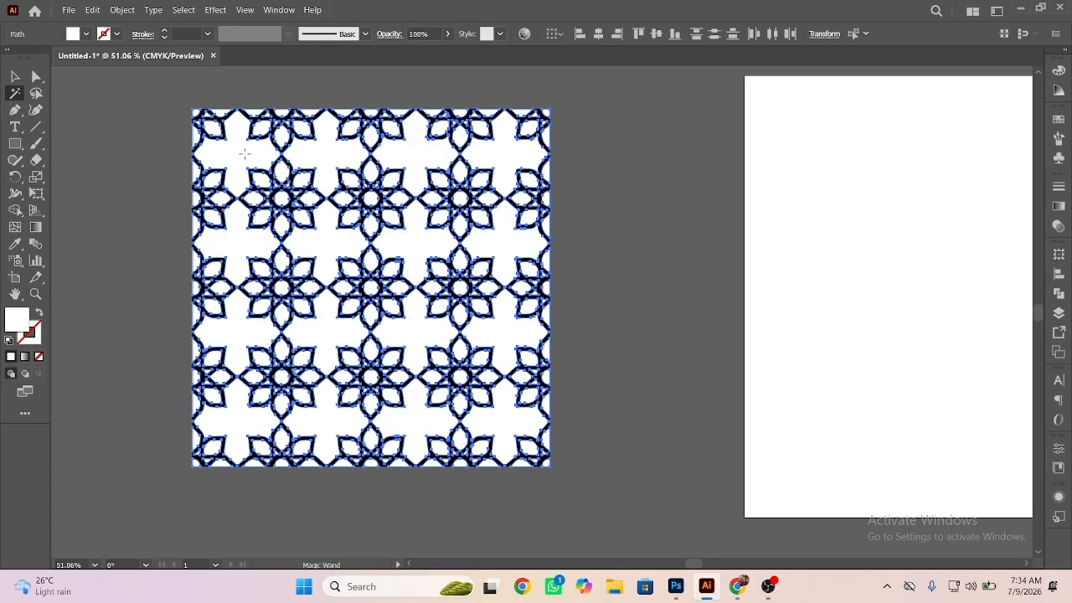
{"action": "key", "text": "Delete"}
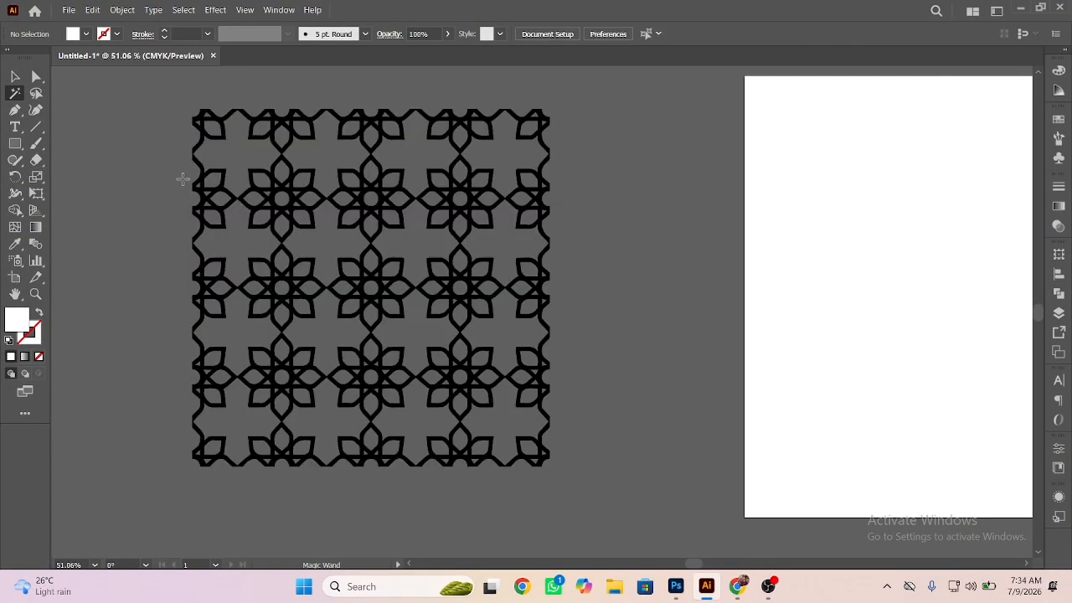
Step: Undo the white-area deletion, the expansion and the tracing to return to the pasted image
{"action": "left_click", "coordinate": [14, 77]}
{"action": "key", "text": "ctrl+z"}
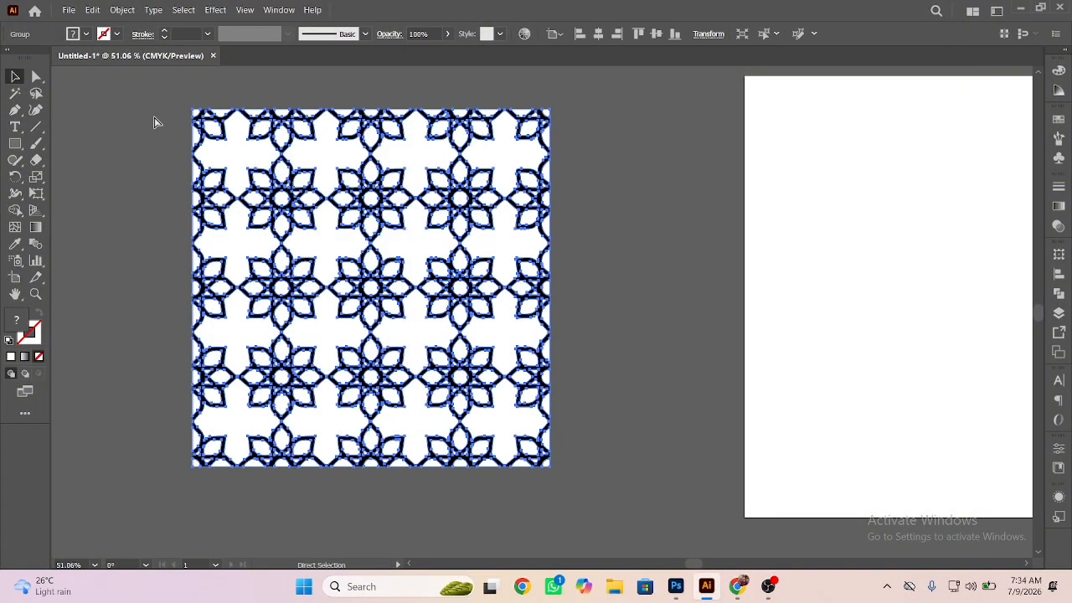
{"action": "key", "text": "ctrl+z"}
{"action": "left_click", "coordinate": [131, 254]}
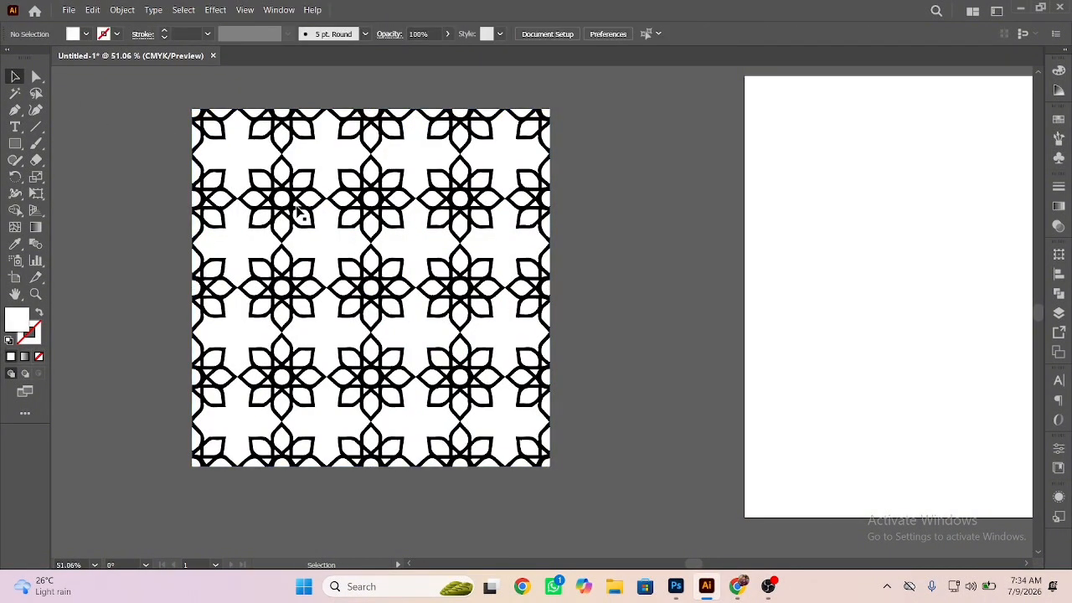
{"action": "left_click", "coordinate": [298, 209]}
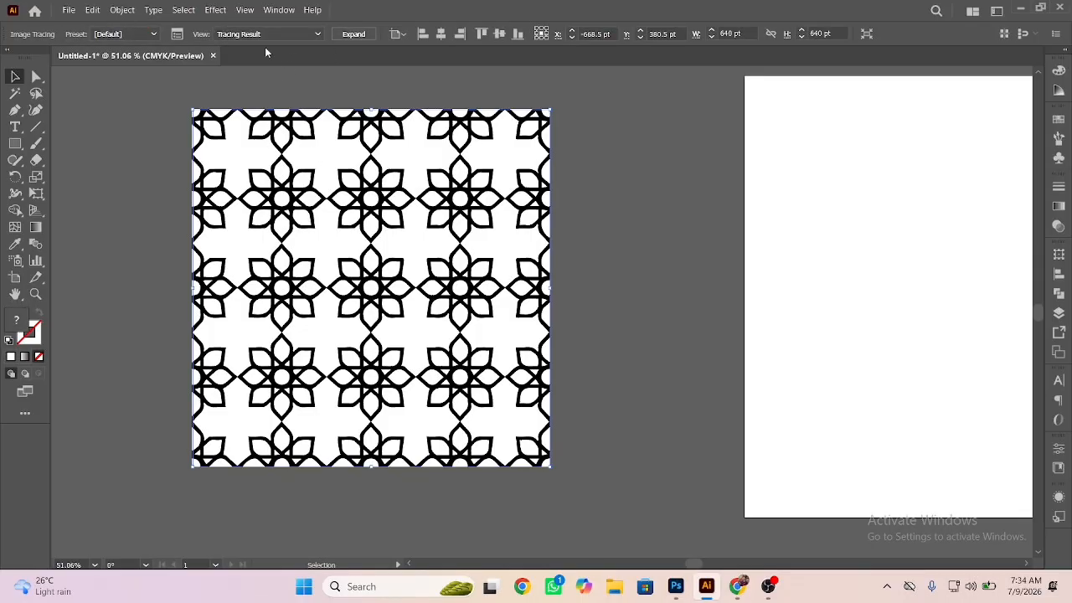
{"action": "key", "text": "ctrl+z"}
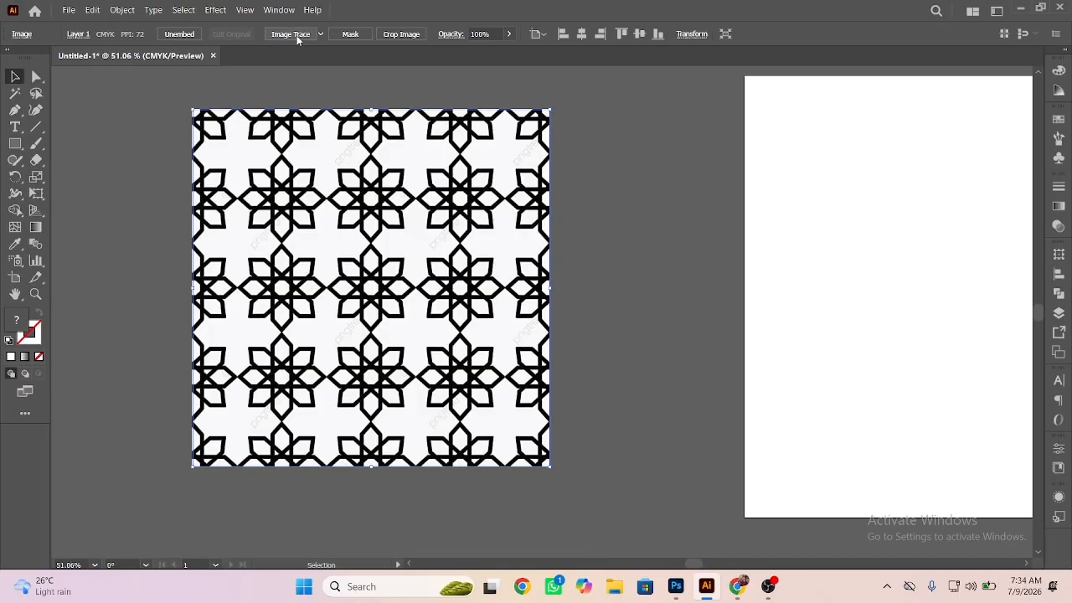
Step: Image-trace the flower pattern with the default preset, expand it, then select all white areas with the Magic Wand and delete them
{"action": "left_click", "coordinate": [296, 35]}
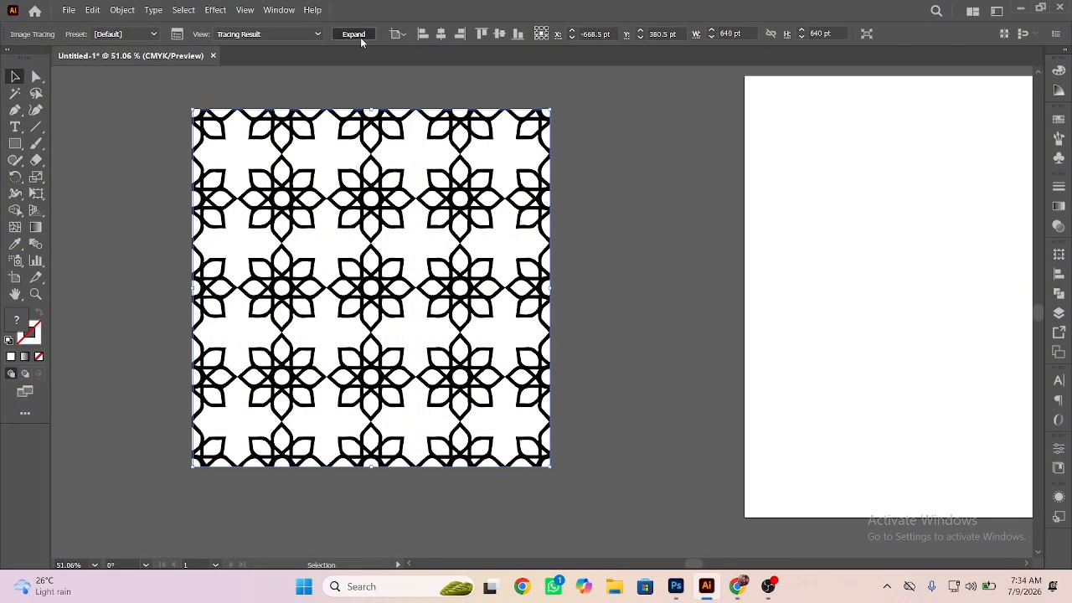
{"action": "left_click", "coordinate": [360, 37]}
{"action": "left_click", "coordinate": [54, 133]}
{"action": "left_click", "coordinate": [16, 95]}
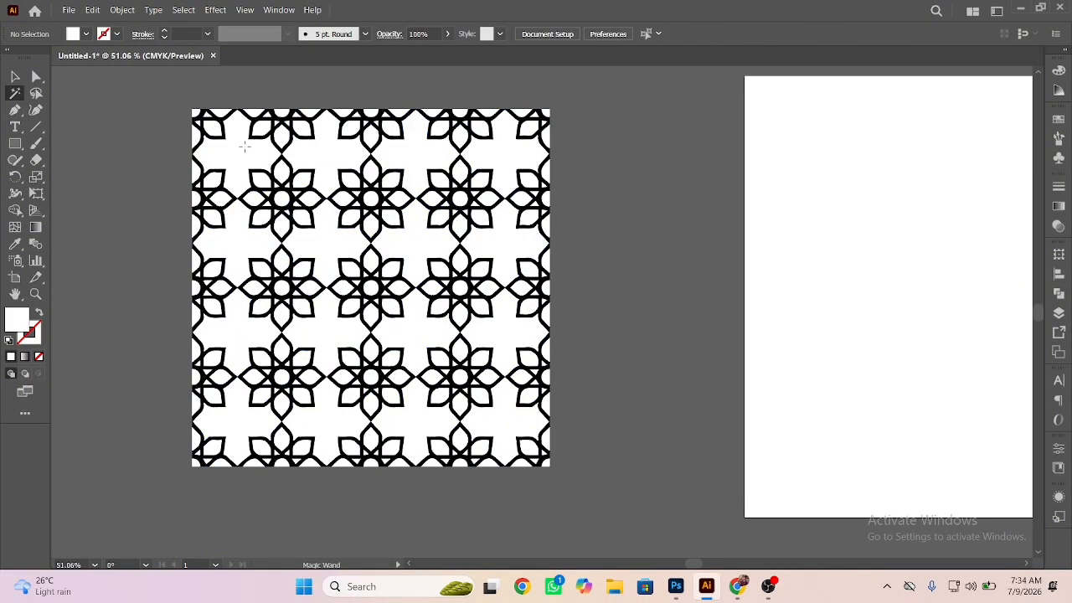
{"action": "left_click", "coordinate": [242, 159]}
{"action": "key", "text": "Delete"}
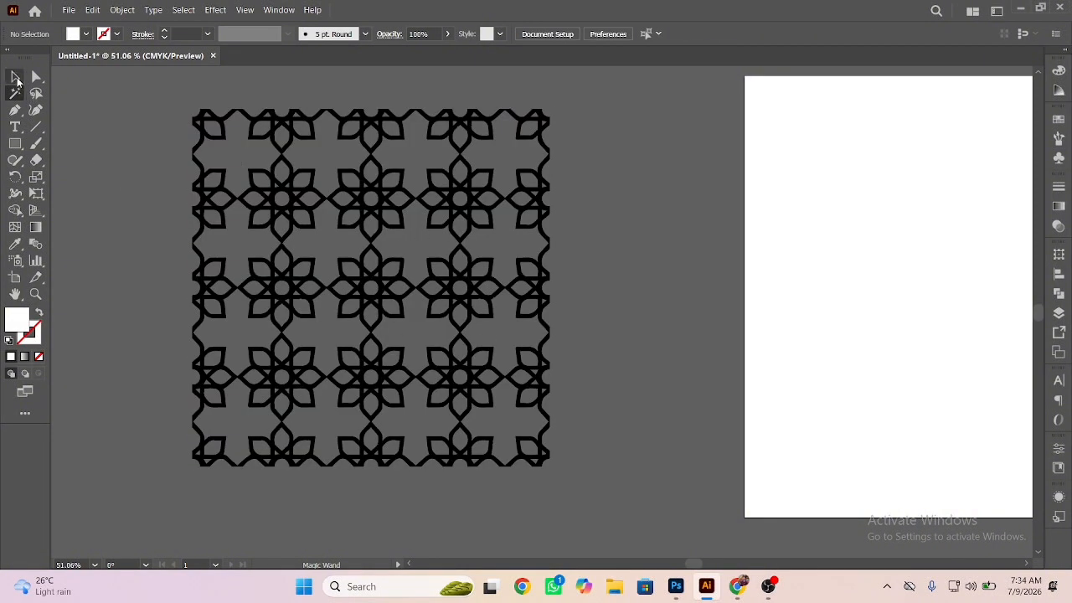
Step: Select the whole black flower lattice and cut it from the Illustrator document
{"action": "left_click", "coordinate": [16, 78]}
{"action": "key", "text": "ctrl+a"}
{"action": "key", "text": "Delete"}
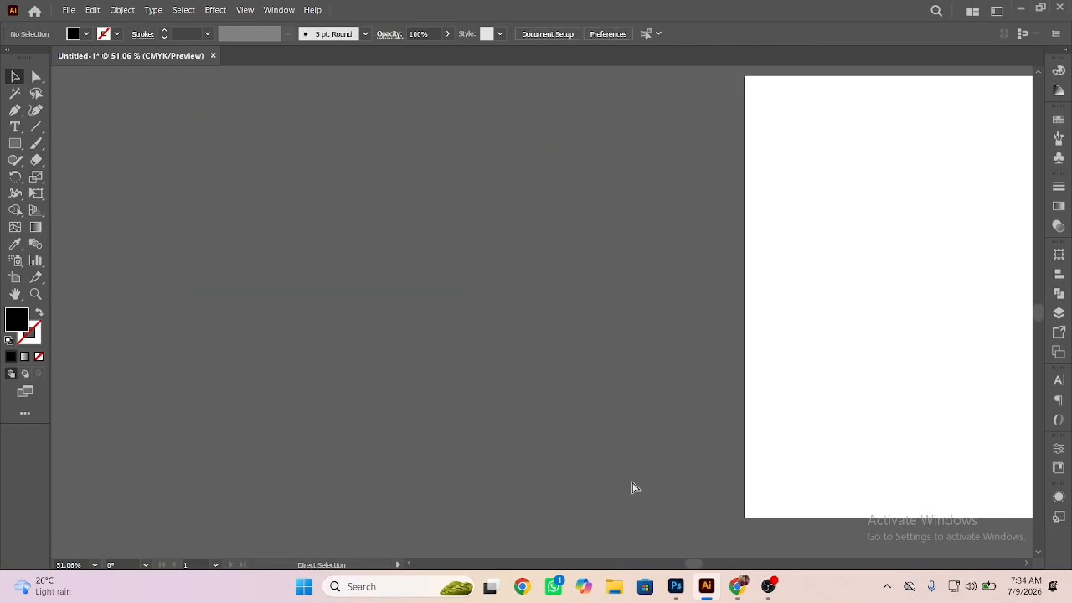
Step: Switch to Photoshop and paste the black flower lattice as Pixels at the centre of the textile design
{"action": "left_click", "coordinate": [673, 588]}
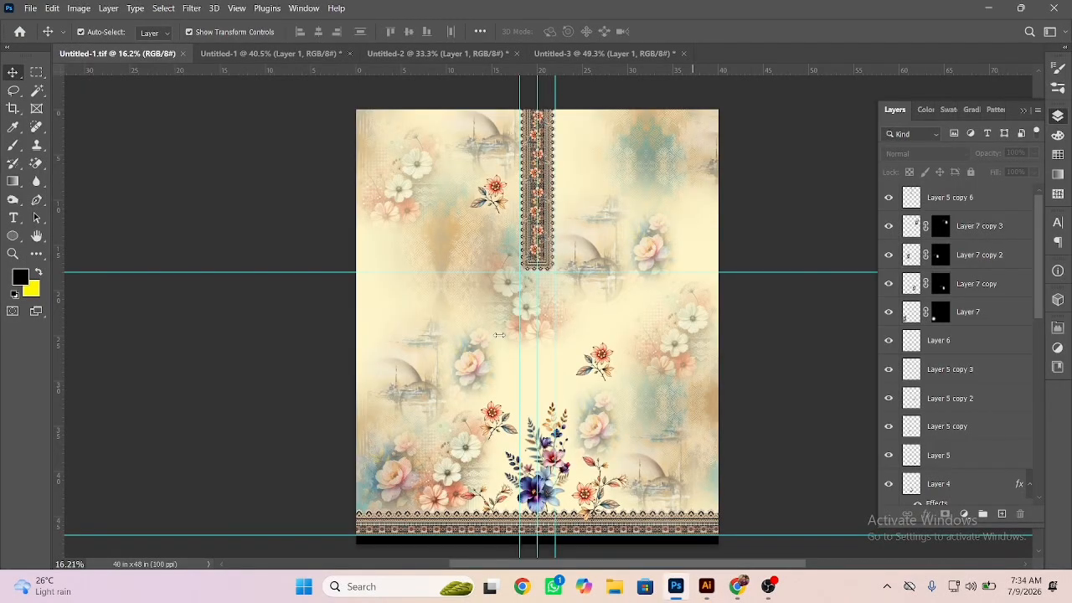
{"action": "key", "text": "ctrl+v"}
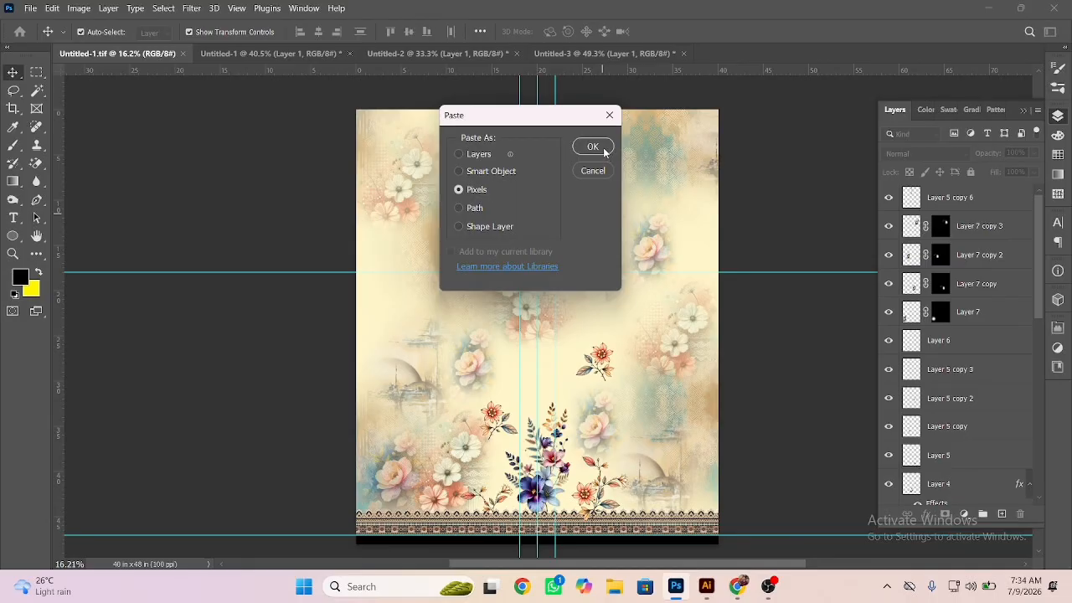
{"action": "left_click", "coordinate": [592, 147]}
{"action": "key", "text": "ctrl+t"}
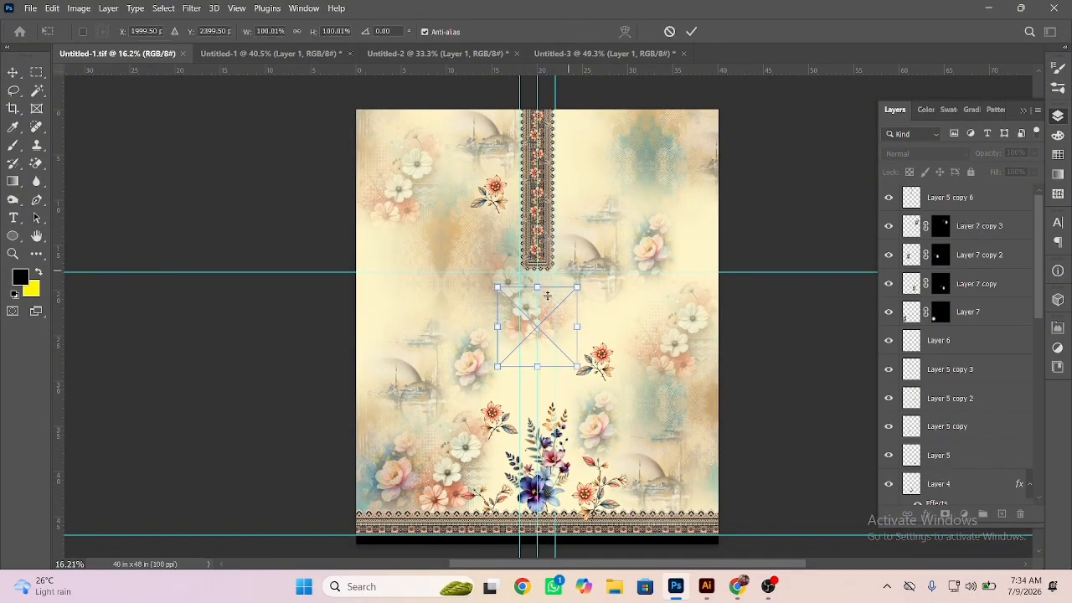
{"action": "key", "text": "Return"}
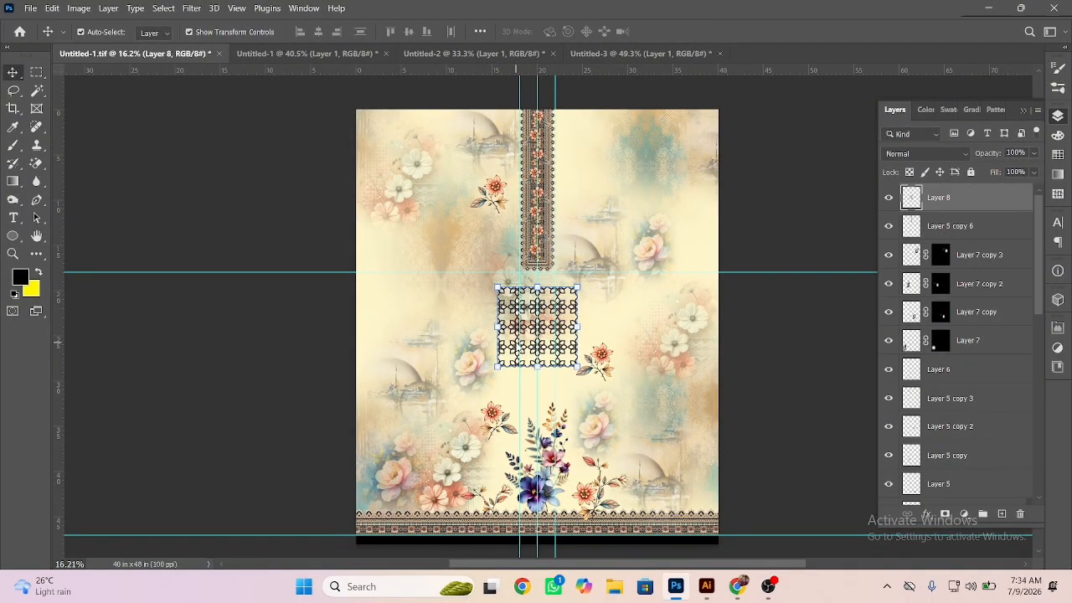
Step: Duplicate the black flower lattice edge to edge on its right side and merge both copies into one layer
{"action": "left_click_drag", "start_coordinate": [626, 335], "coordinate": [691, 346]}
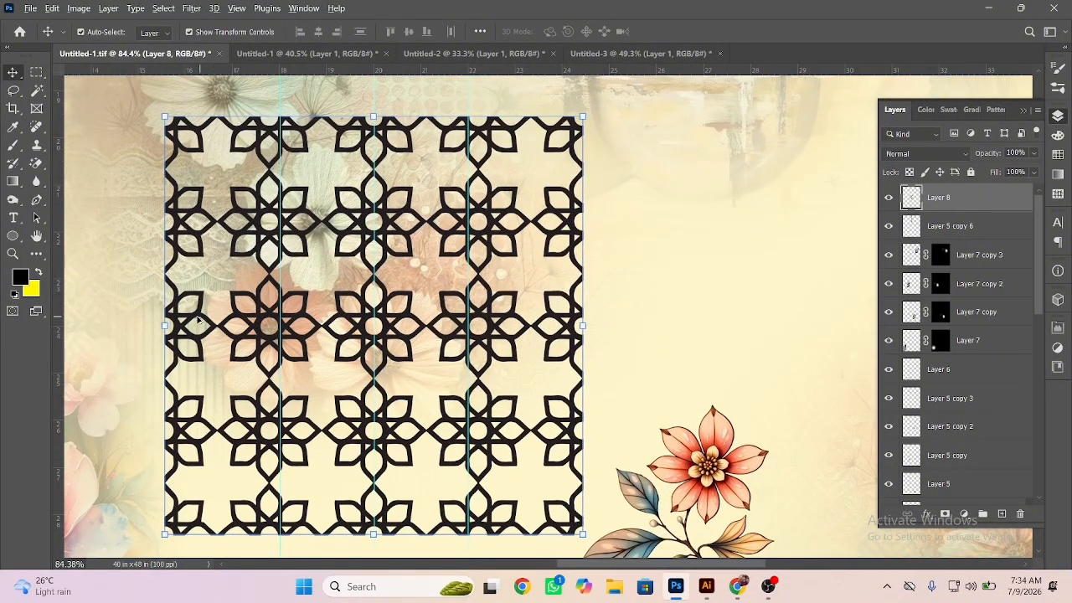
{"action": "left_click_drag", "start_coordinate": [199, 319], "coordinate": [616, 303]}
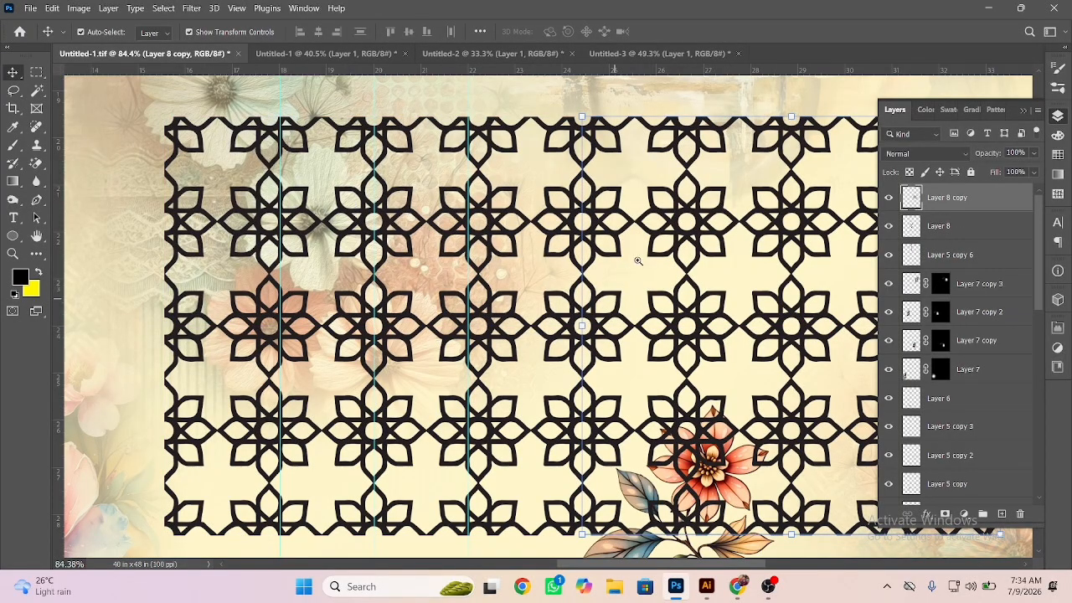
{"action": "left_click_drag", "start_coordinate": [667, 273], "coordinate": [744, 296]}
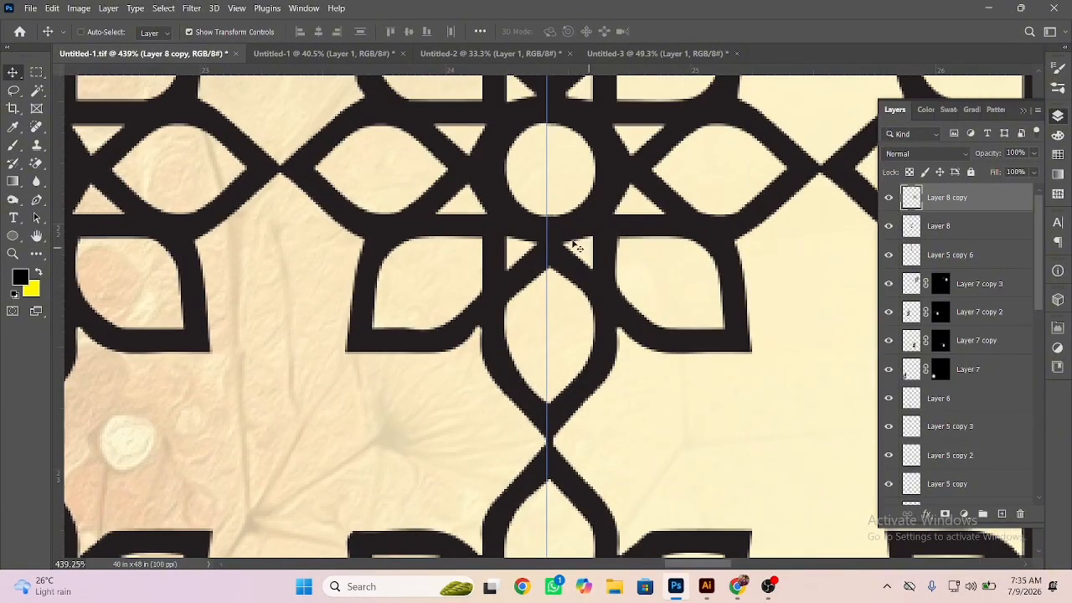
{"action": "left_click", "coordinate": [510, 221], "text": "shift"}
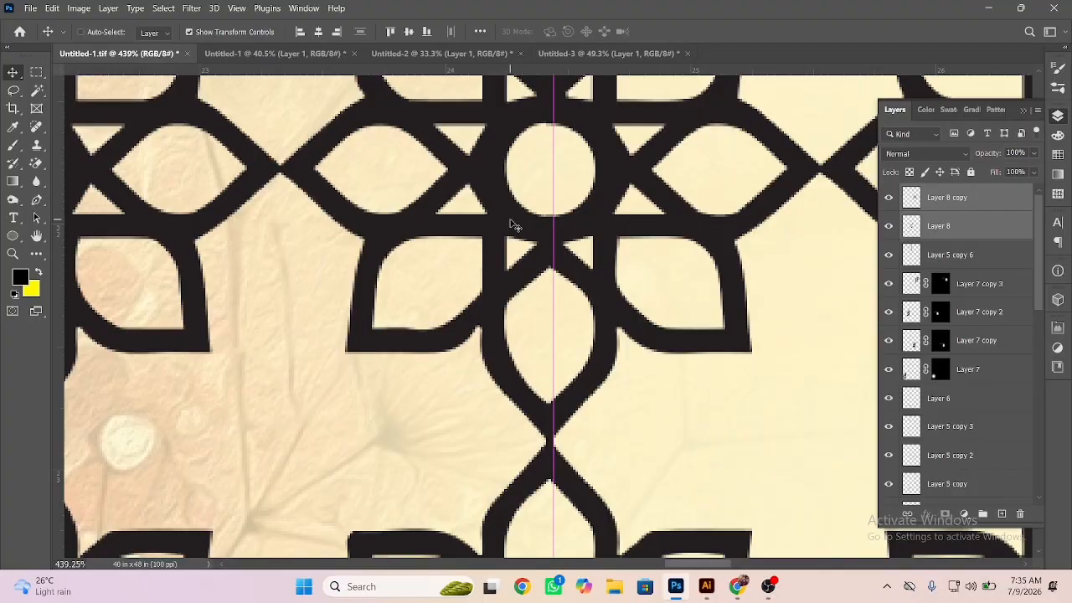
{"action": "key", "text": "ctrl+e"}
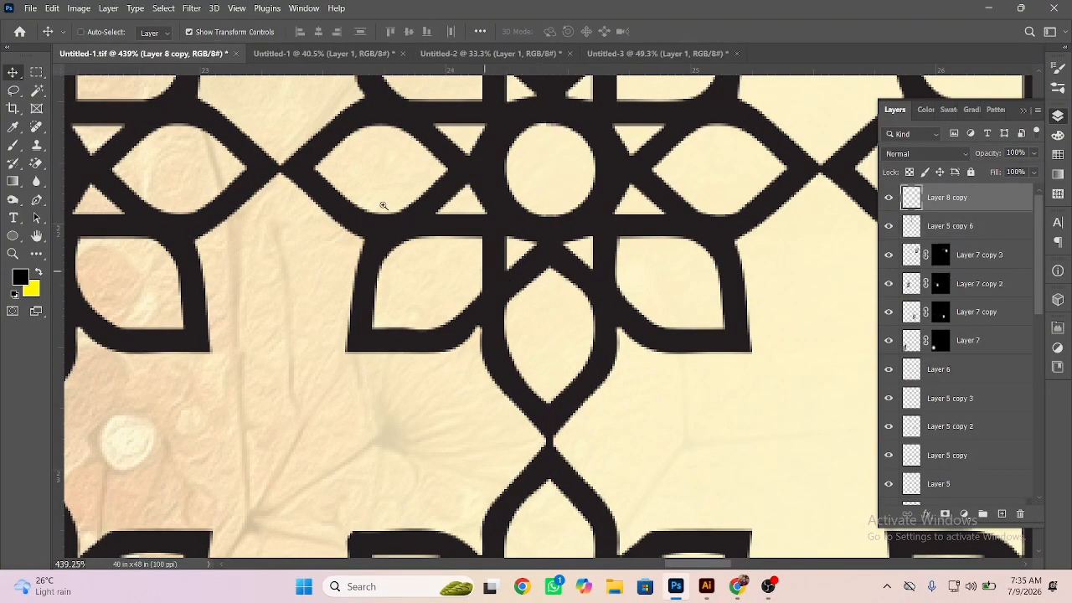
Step: Duplicate the merged lattice strip flush against its left side and merge the two strips
{"action": "key", "text": "ctrl+0"}
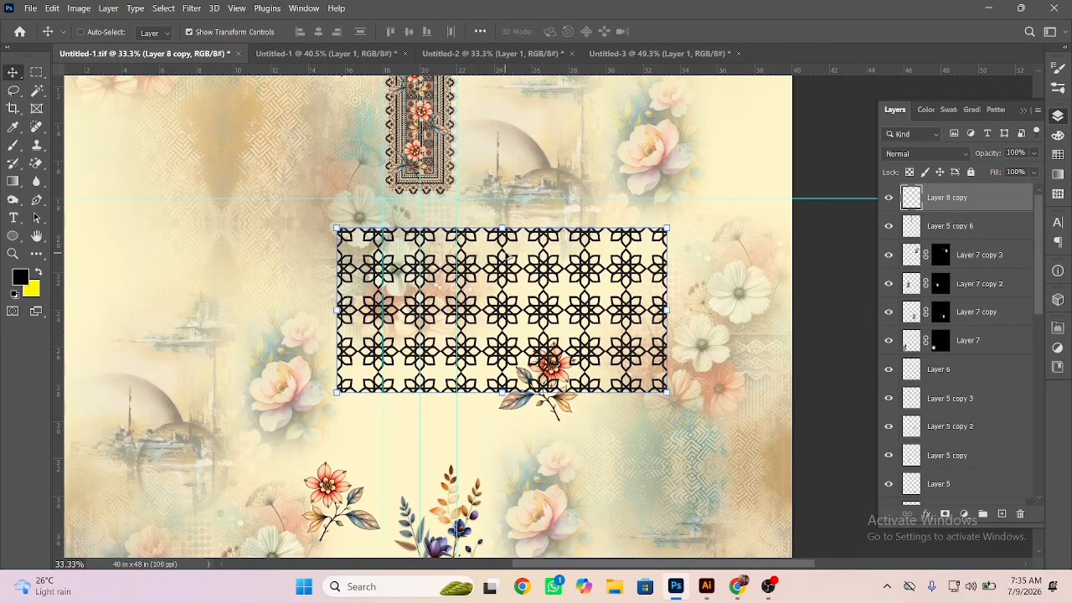
{"action": "left_click_drag", "start_coordinate": [510, 258], "coordinate": [170, 239]}
{"action": "mouse_move", "coordinate": [333, 253]}
{"action": "left_mouse_down"}
{"action": "mouse_move", "coordinate": [391, 281]}
{"action": "mouse_move", "coordinate": [466, 275]}
{"action": "mouse_move", "coordinate": [167, 222]}
{"action": "left_mouse_up"}
{"action": "left_click", "coordinate": [465, 245]}
{"action": "left_click", "coordinate": [313, 256], "text": "shift"}
{"action": "key", "text": "ctrl+e"}
Step: Duplicate the long lattice strip to its right past the design's right edge and merge both strips
{"action": "left_click_drag", "start_coordinate": [488, 282], "coordinate": [430, 264]}
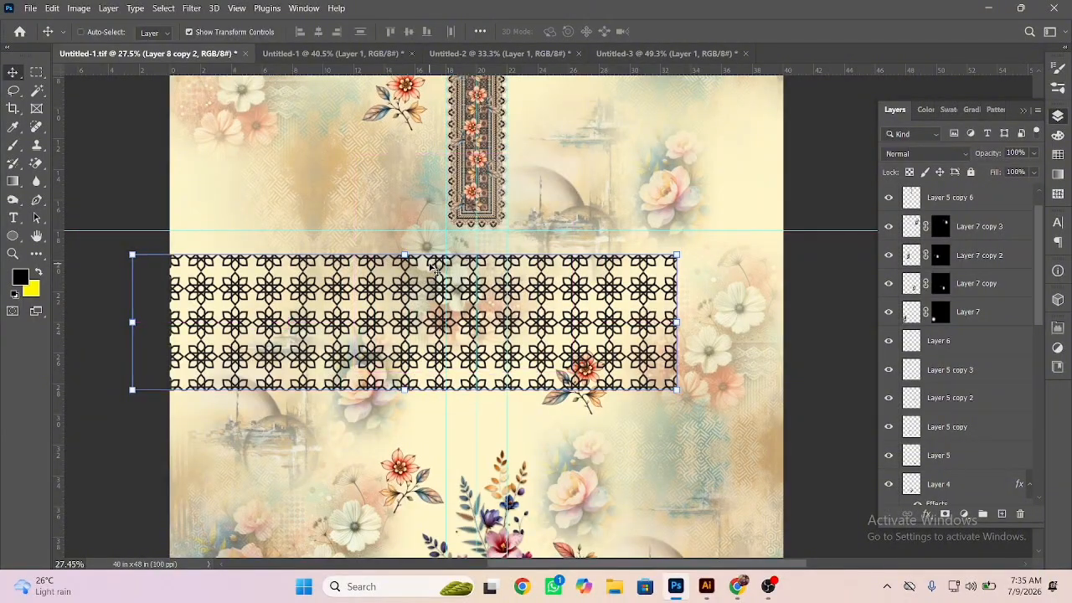
{"action": "key", "text": "ctrl+j"}
{"action": "key", "text": "ctrl+t"}
{"action": "left_click_drag", "start_coordinate": [291, 342], "coordinate": [845, 358]}
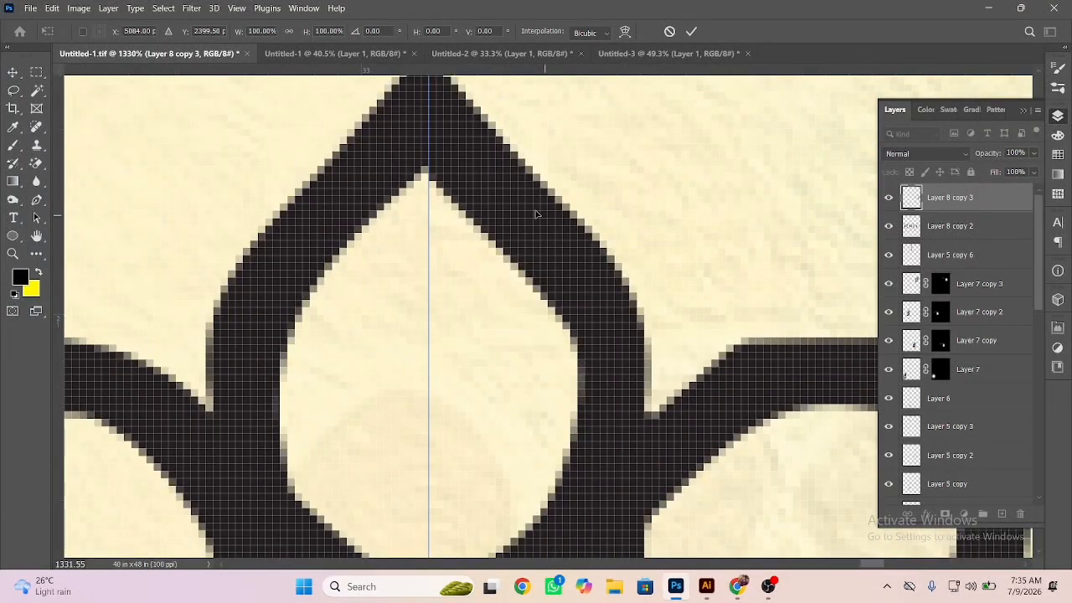
{"action": "key", "text": "Return"}
{"action": "key", "text": "shift+alt+bracketleft"}
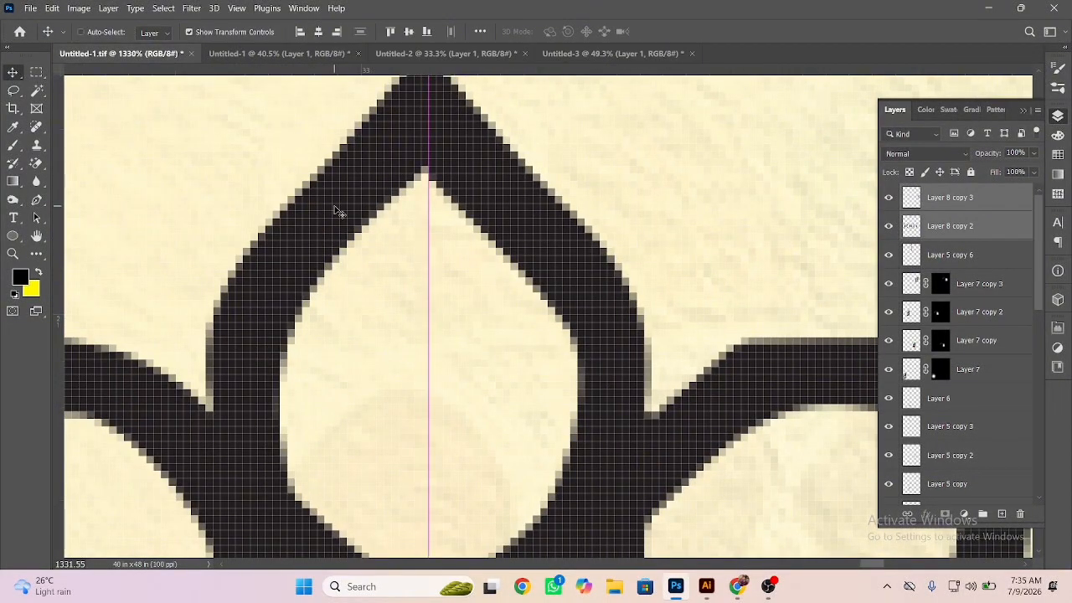
{"action": "key", "text": "ctrl+e"}
Step: Duplicate the lattice strip directly above itself so the half flowers join, and merge the two rows
{"action": "left_click_drag", "start_coordinate": [510, 261], "coordinate": [429, 264]}
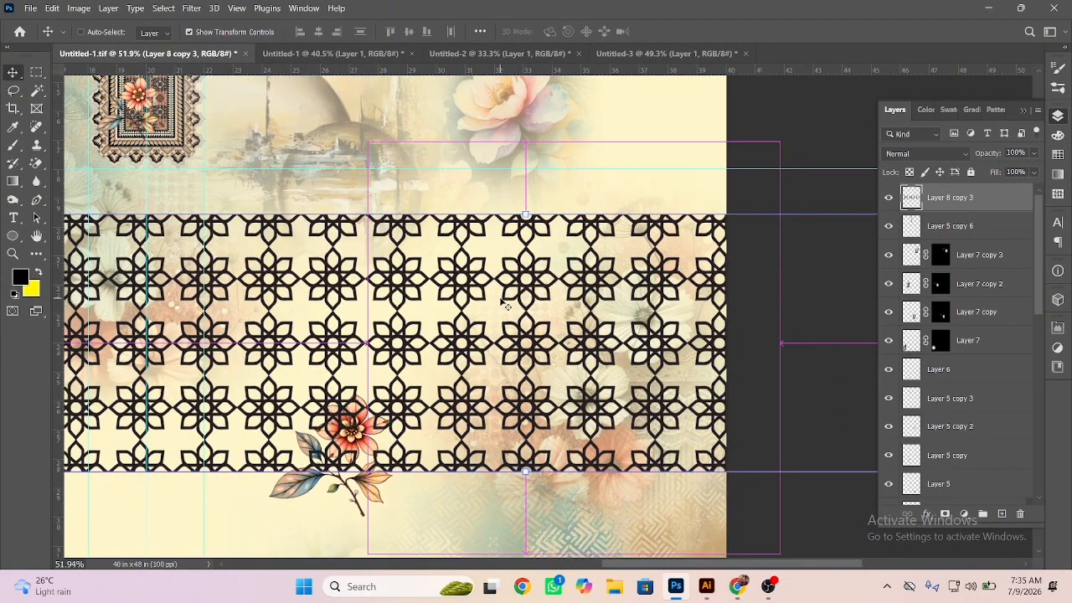
{"action": "key", "text": "ctrl+j"}
{"action": "key", "text": "ctrl+t"}
{"action": "left_click_drag", "start_coordinate": [550, 437], "coordinate": [533, 178]}
{"action": "key", "text": "Return"}
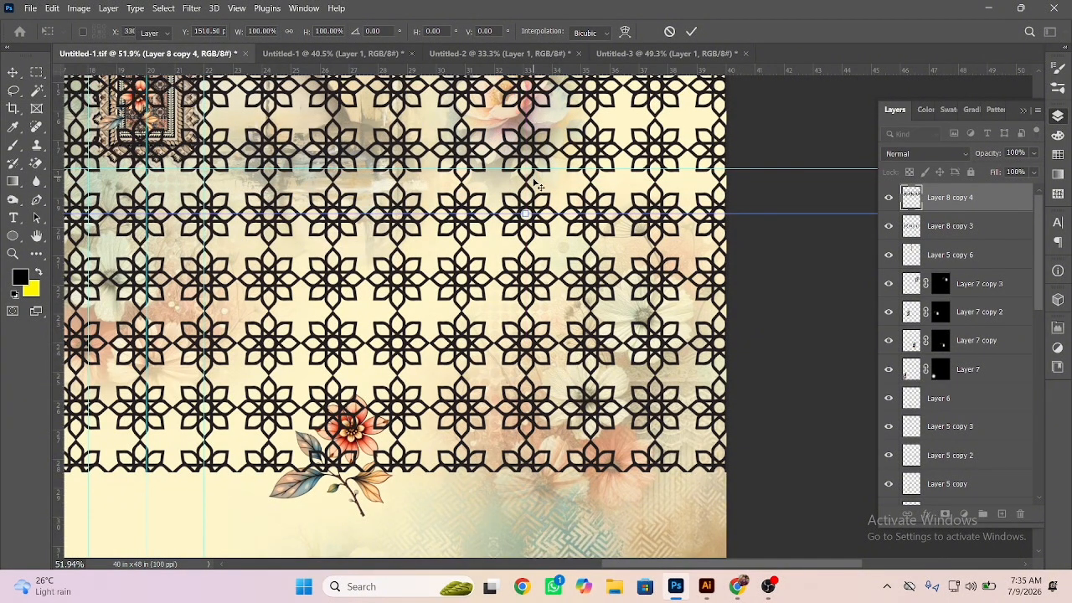
{"action": "left_click", "coordinate": [528, 244], "text": "shift"}
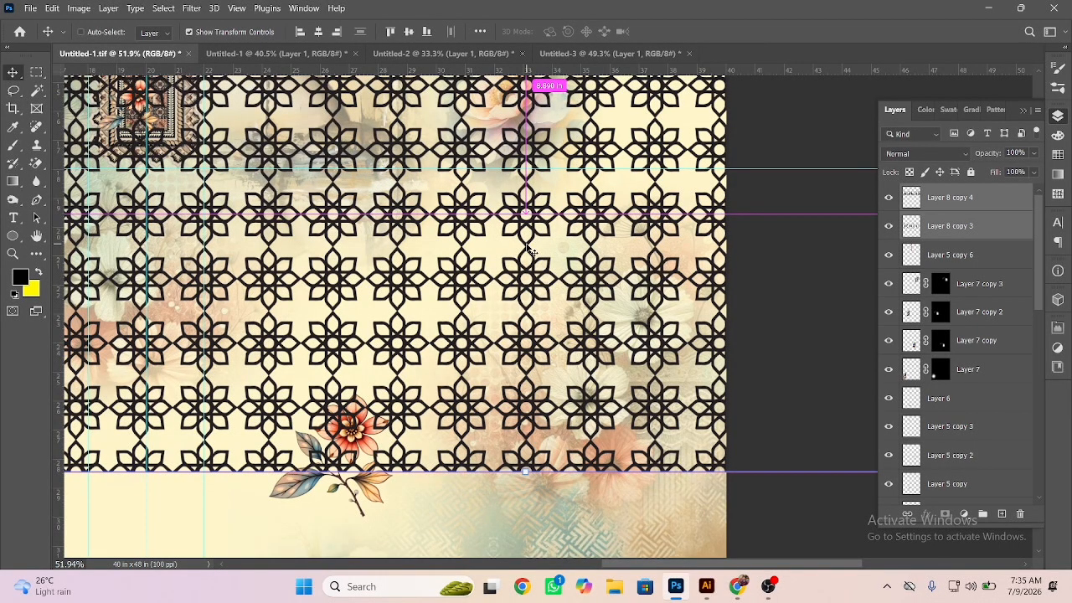
{"action": "key", "text": "ctrl+e"}
Step: Move the merged lattice block up and left to cover the top of the textile design
{"action": "scroll", "coordinate": [447, 240], "scroll_direction": "down", "scroll_amount": 5}
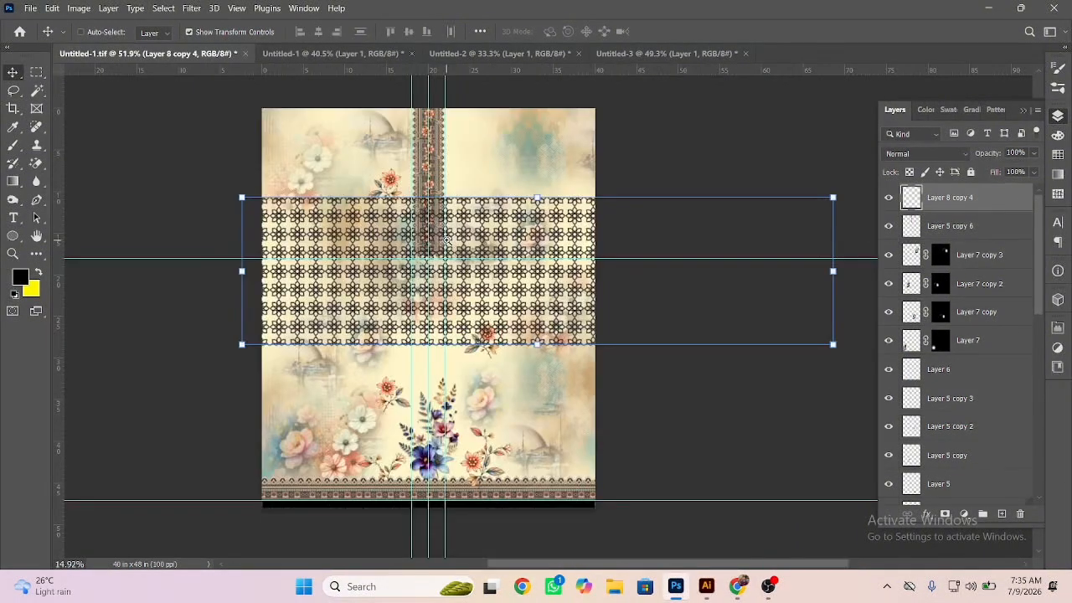
{"action": "key", "text": "ctrl+t"}
{"action": "left_click_drag", "start_coordinate": [526, 219], "coordinate": [412, 142]}
{"action": "key", "text": "Return"}
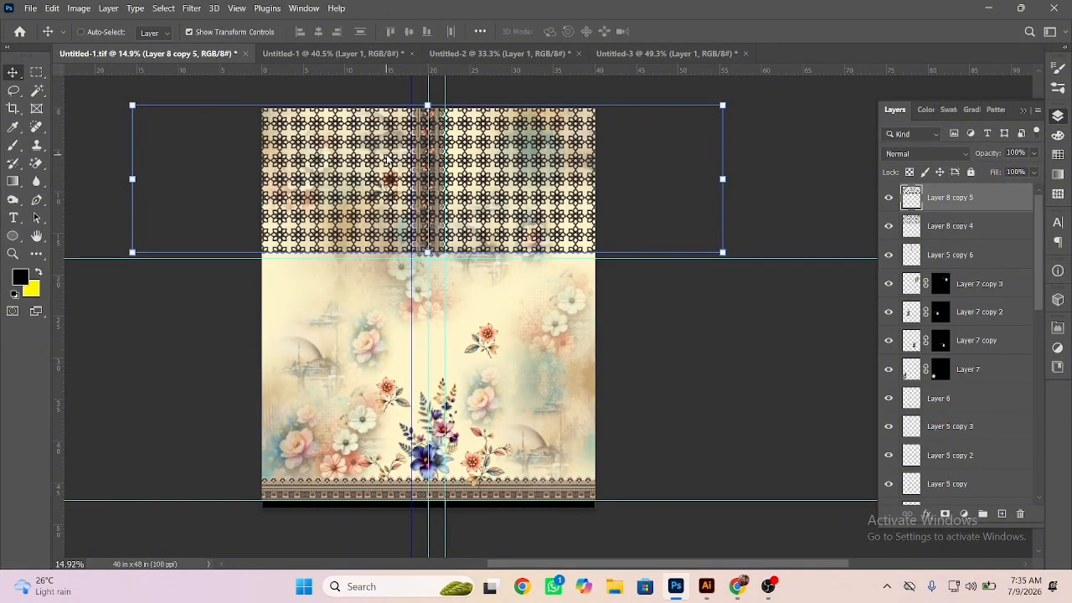
Step: Place a copy of the lattice block directly below it, align their right edges and merge the two blocks
{"action": "key", "text": "ctrl+alt+t"}
{"action": "left_click_drag", "start_coordinate": [389, 158], "coordinate": [385, 295]}
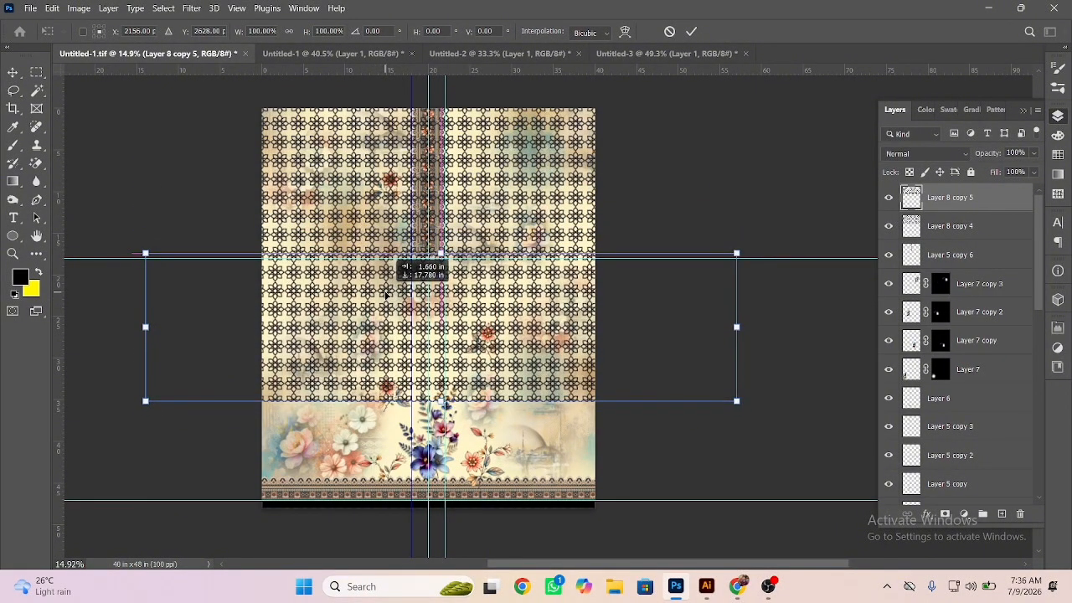
{"action": "left_click_drag", "start_coordinate": [392, 254], "coordinate": [518, 279]}
{"action": "key", "text": "Return"}
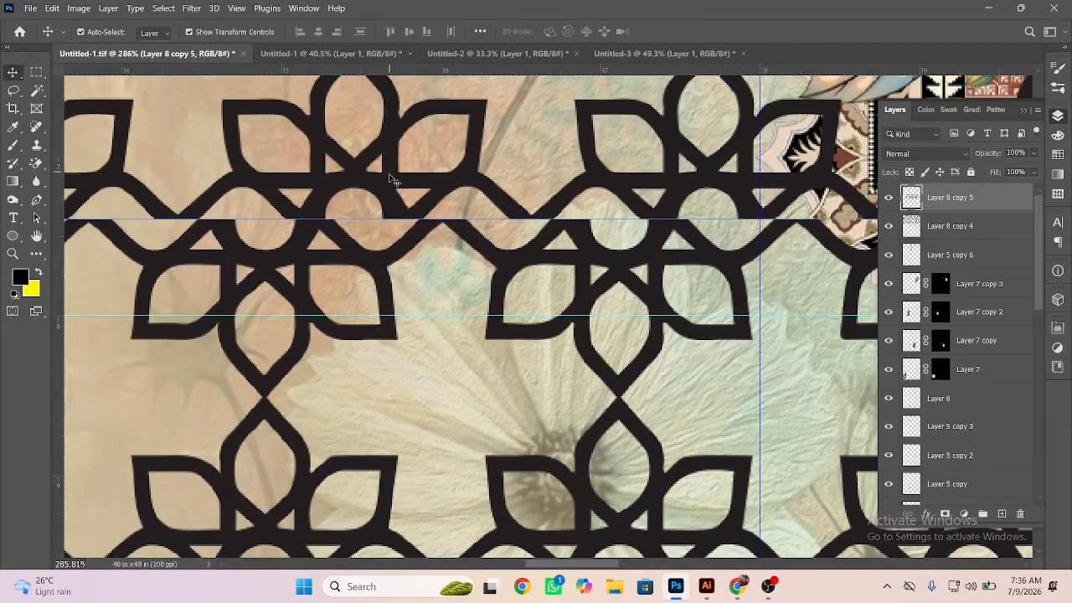
{"action": "left_click", "coordinate": [389, 174], "text": "shift"}
{"action": "left_click", "coordinate": [337, 32]}
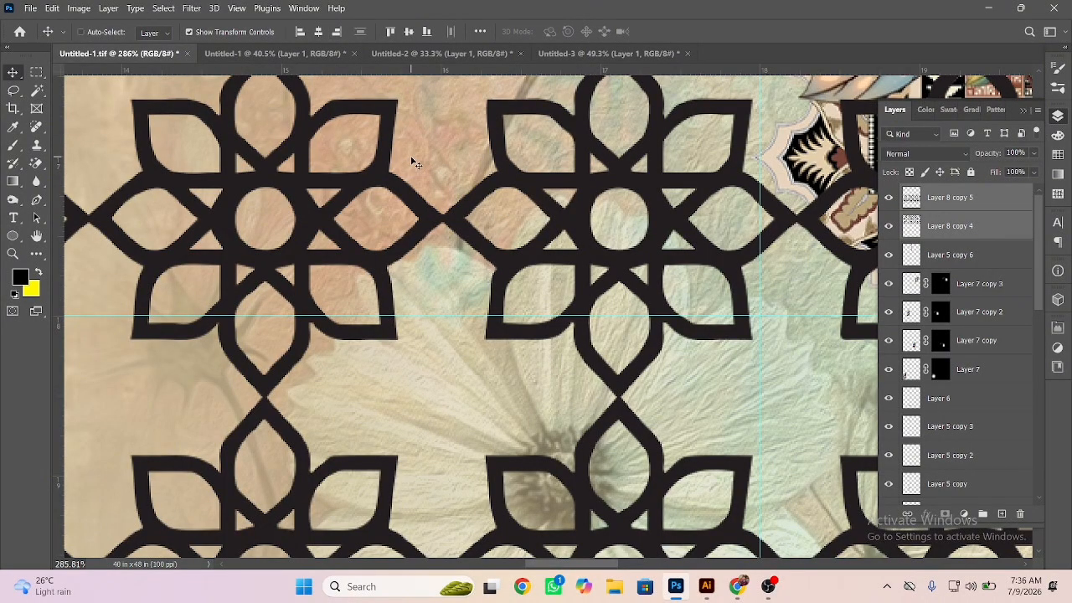
{"action": "key", "text": "ctrl+e"}
Step: Rotate the lattice block 90 degrees and position it over the left part of the design, covering its full height
{"action": "left_click_drag", "start_coordinate": [505, 205], "coordinate": [325, 117]}
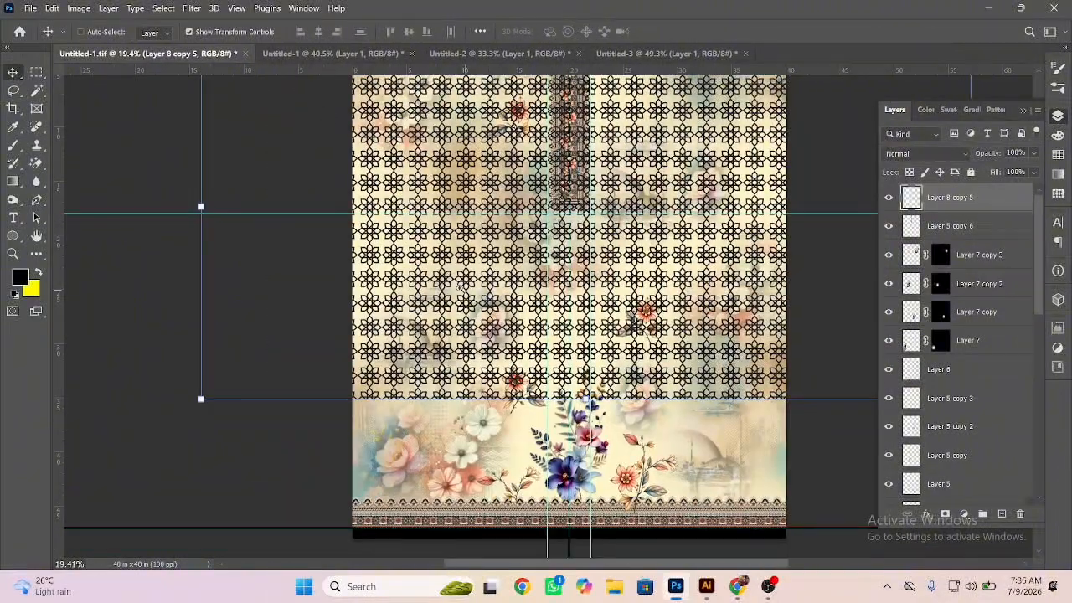
{"action": "left_click_drag", "start_coordinate": [445, 281], "coordinate": [396, 255]}
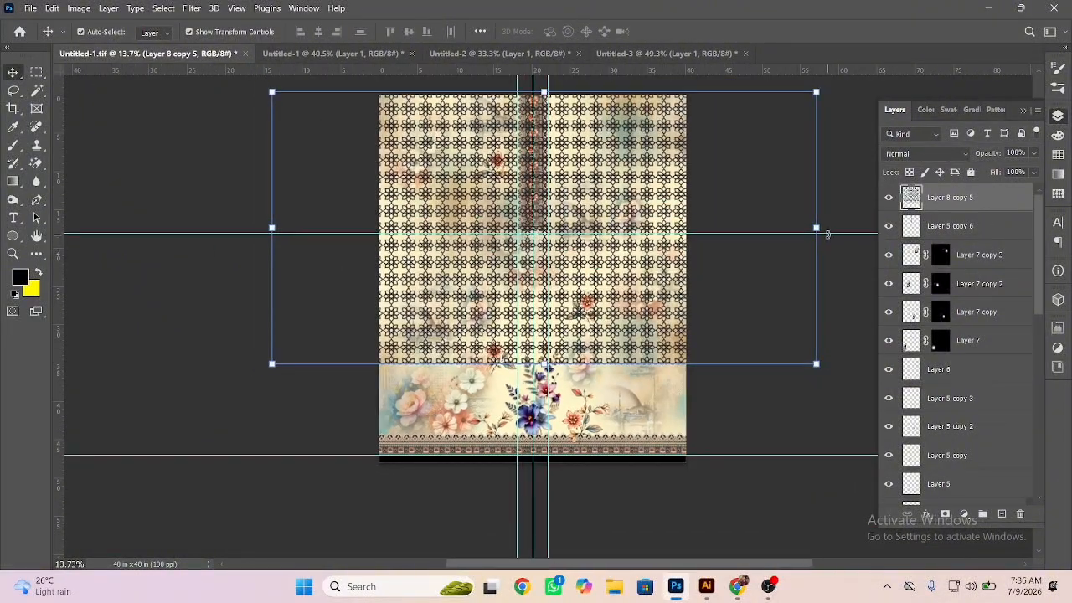
{"action": "key", "text": "ctrl+t"}
{"action": "left_click_drag", "start_coordinate": [717, 162], "coordinate": [674, 184]}
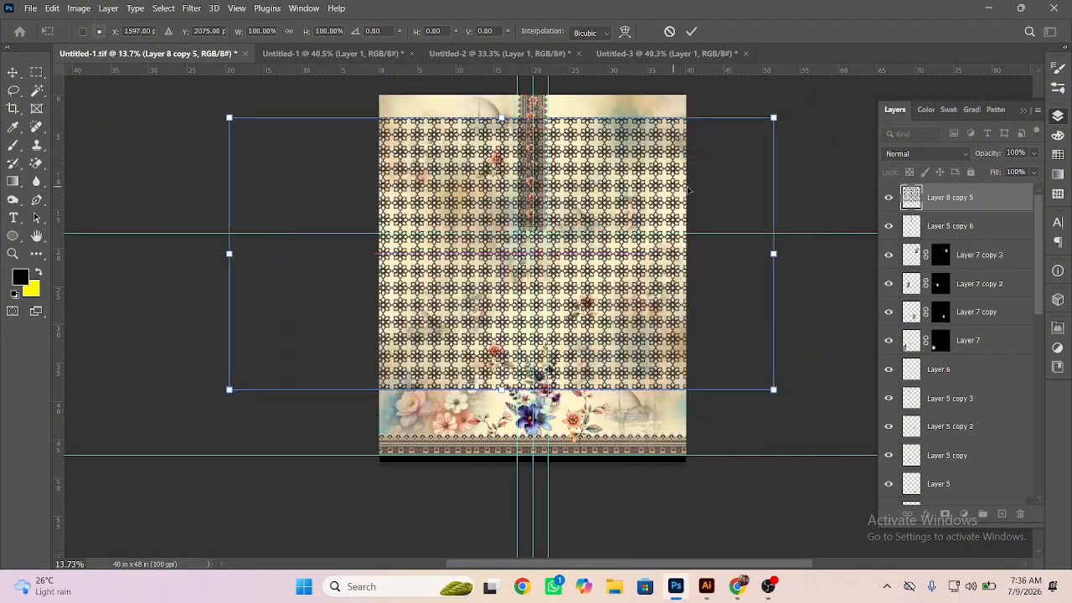
{"action": "left_click_drag", "start_coordinate": [789, 119], "coordinate": [572, 395]}
{"action": "key", "text": "Return"}
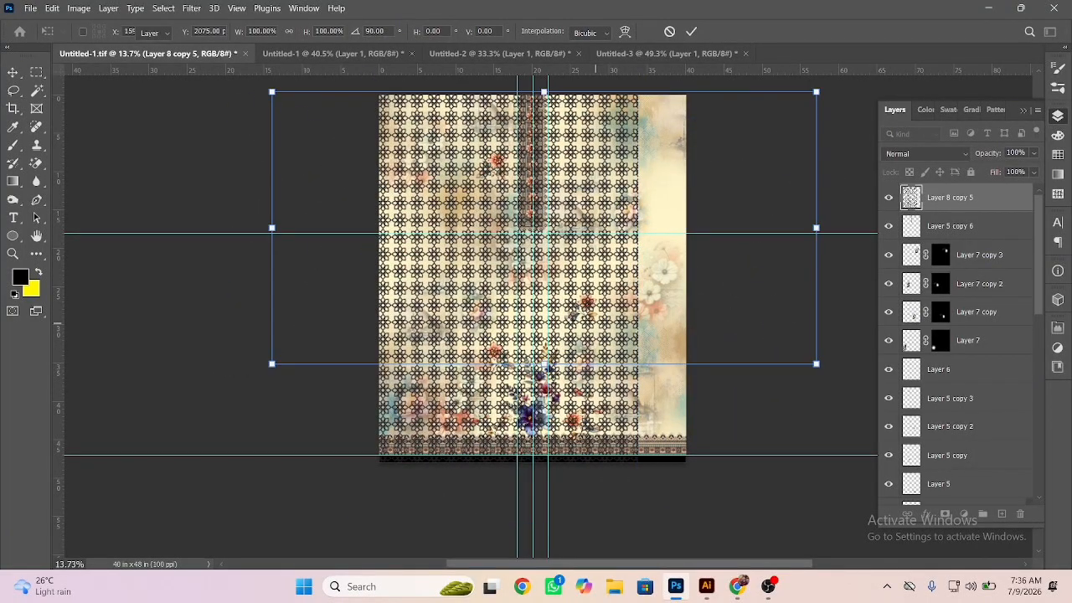
Step: Duplicate the rotated lattice, join the copy seamlessly to its right edge and merge both layers
{"action": "key", "text": "ctrl+j"}
{"action": "key", "text": "ctrl+t"}
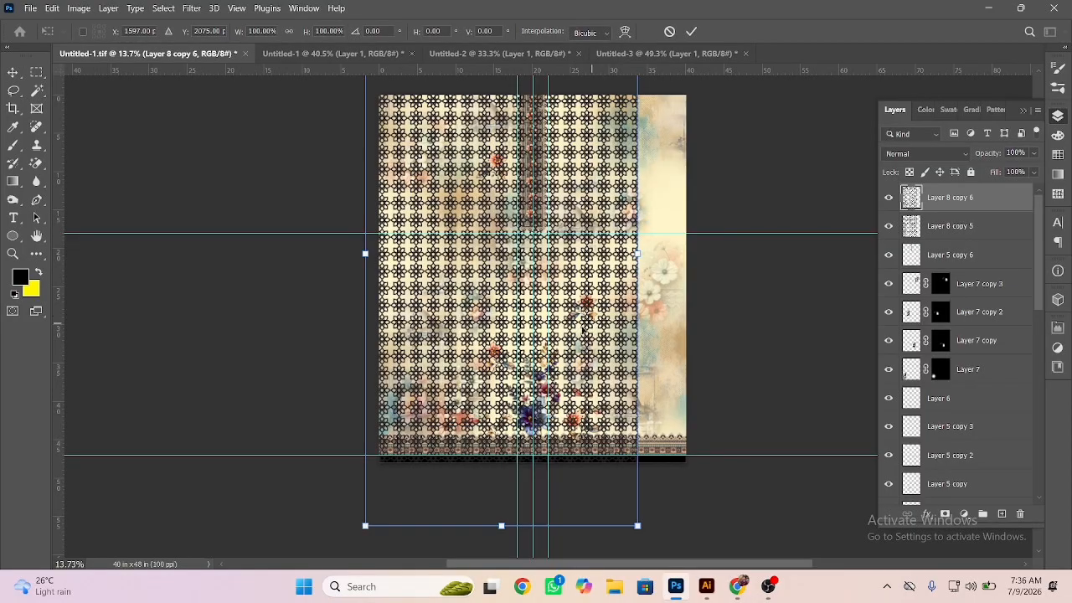
{"action": "left_click_drag", "start_coordinate": [456, 299], "coordinate": [727, 280]}
{"action": "left_click_drag", "start_coordinate": [658, 255], "coordinate": [815, 361]}
{"action": "left_click_drag", "start_coordinate": [374, 315], "coordinate": [813, 347]}
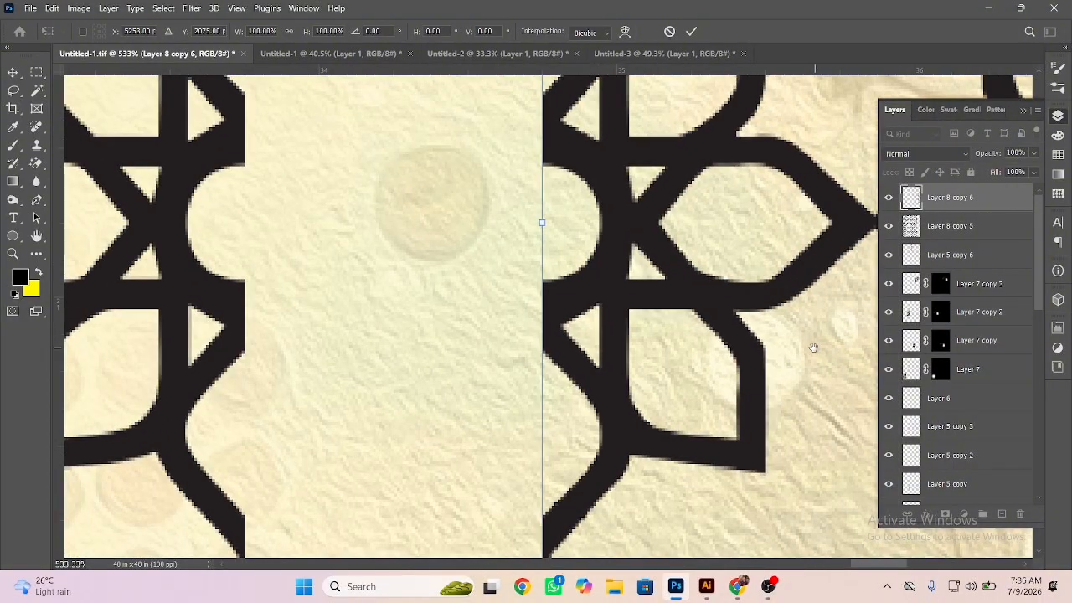
{"action": "left_click_drag", "start_coordinate": [618, 298], "coordinate": [321, 300]}
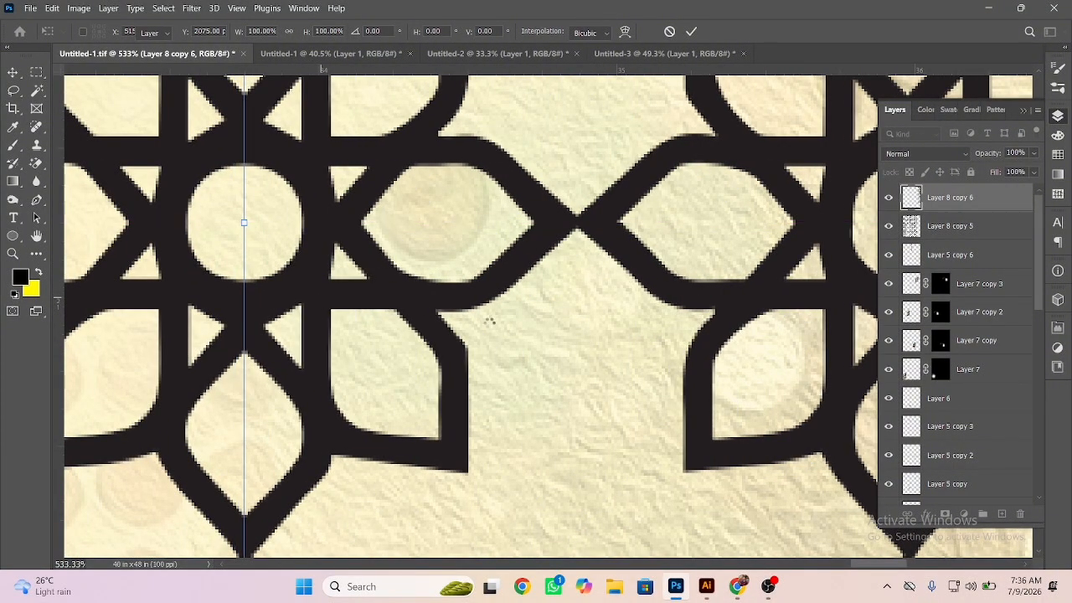
{"action": "key", "text": "Return"}
{"action": "left_click", "coordinate": [180, 272], "text": "shift"}
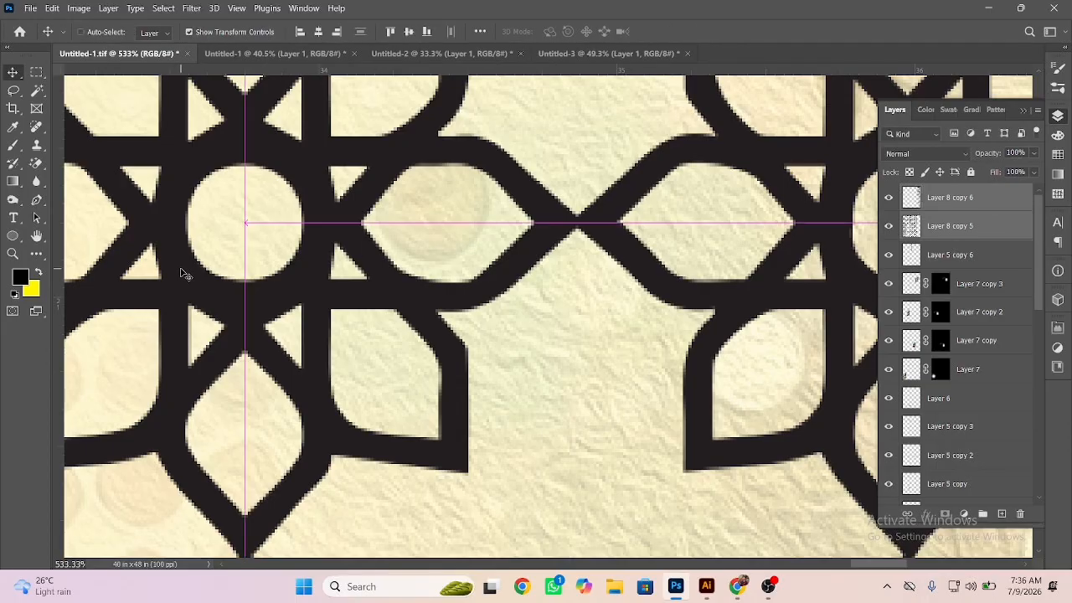
{"action": "key", "text": "ctrl+e"}
Step: Scale the merged lattice to 72.65% and centre it across the design with its lower edge at the bottom border
{"action": "left_click_drag", "start_coordinate": [409, 338], "coordinate": [248, 271]}
{"action": "left_click_drag", "start_coordinate": [456, 305], "coordinate": [247, 235]}
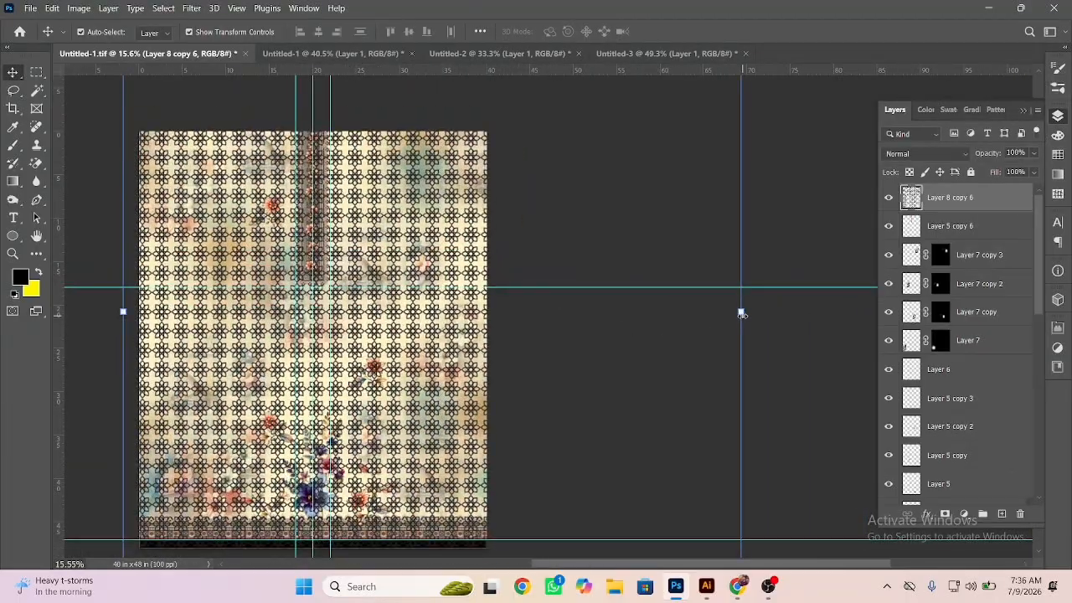
{"action": "left_click_drag", "start_coordinate": [740, 312], "coordinate": [563, 290]}
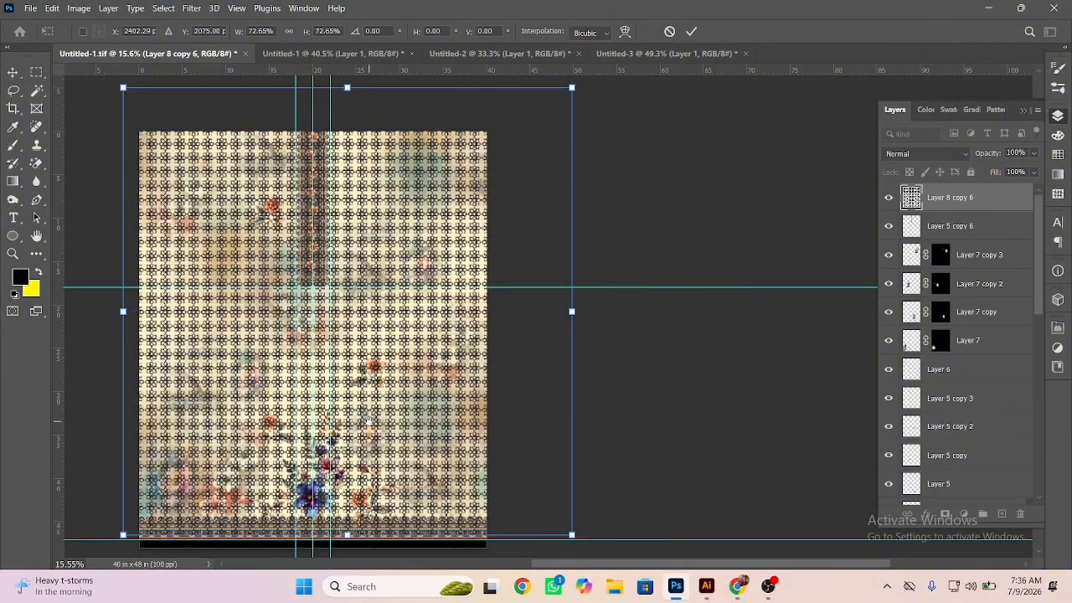
{"action": "left_click_drag", "start_coordinate": [368, 420], "coordinate": [506, 311]}
{"action": "left_click_drag", "start_coordinate": [470, 416], "coordinate": [432, 408]}
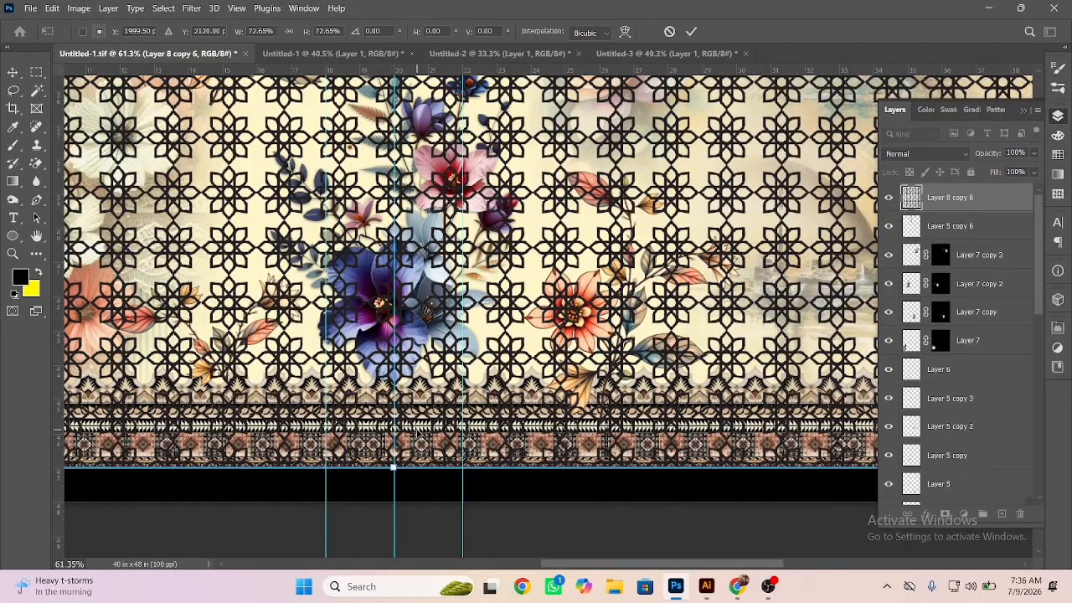
{"action": "mouse_move", "coordinate": [706, 586]}
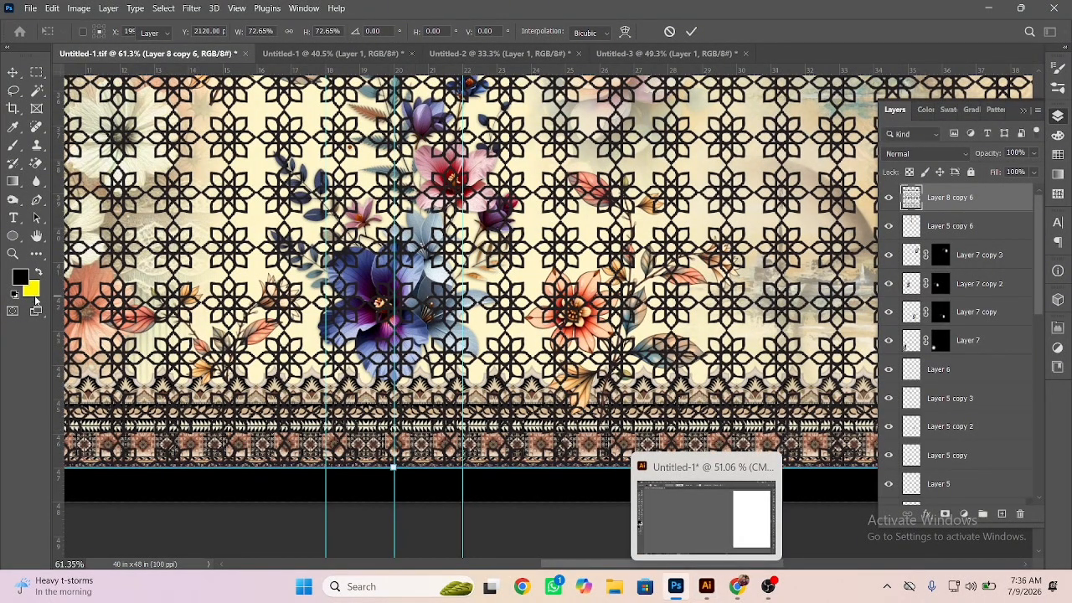
{"action": "key", "text": "Return"}
Step: Set the background colour to the pale cream f8f3db and fill the lattice's black shapes with it
{"action": "left_click_drag", "start_coordinate": [260, 202], "coordinate": [434, 444]}
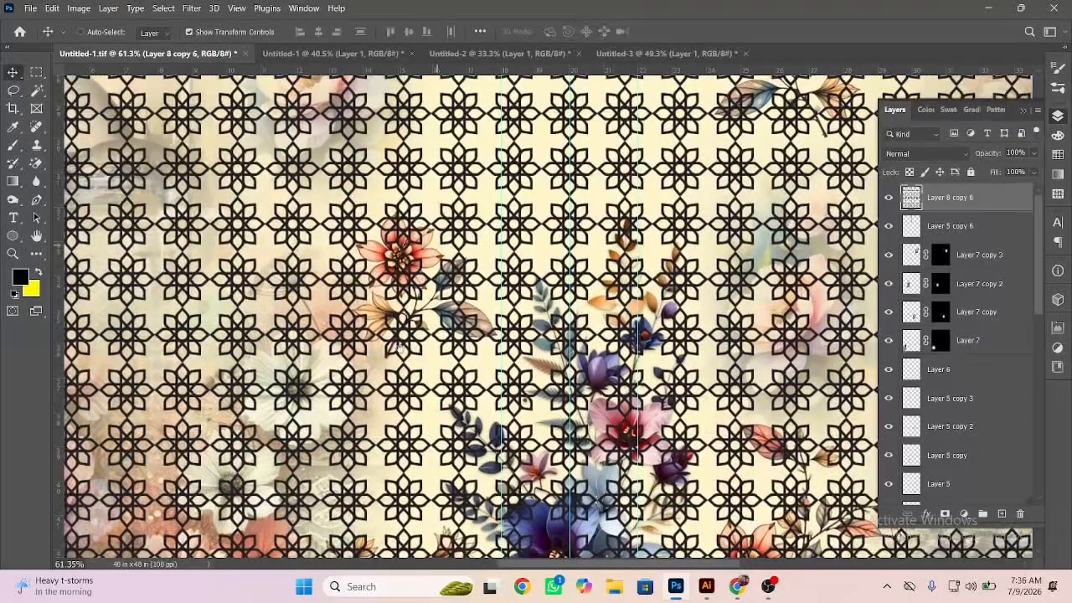
{"action": "left_click_drag", "start_coordinate": [529, 98], "coordinate": [563, 245]}
{"action": "left_click", "coordinate": [531, 243], "text": "ctrl"}
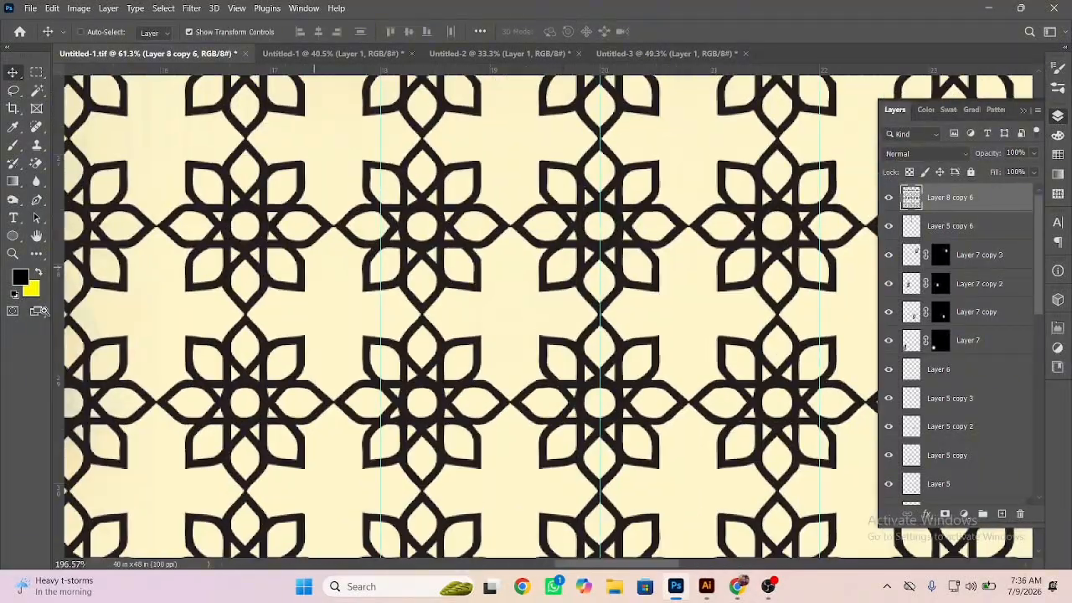
{"action": "left_click", "coordinate": [32, 293]}
{"action": "left_click", "coordinate": [177, 308]}
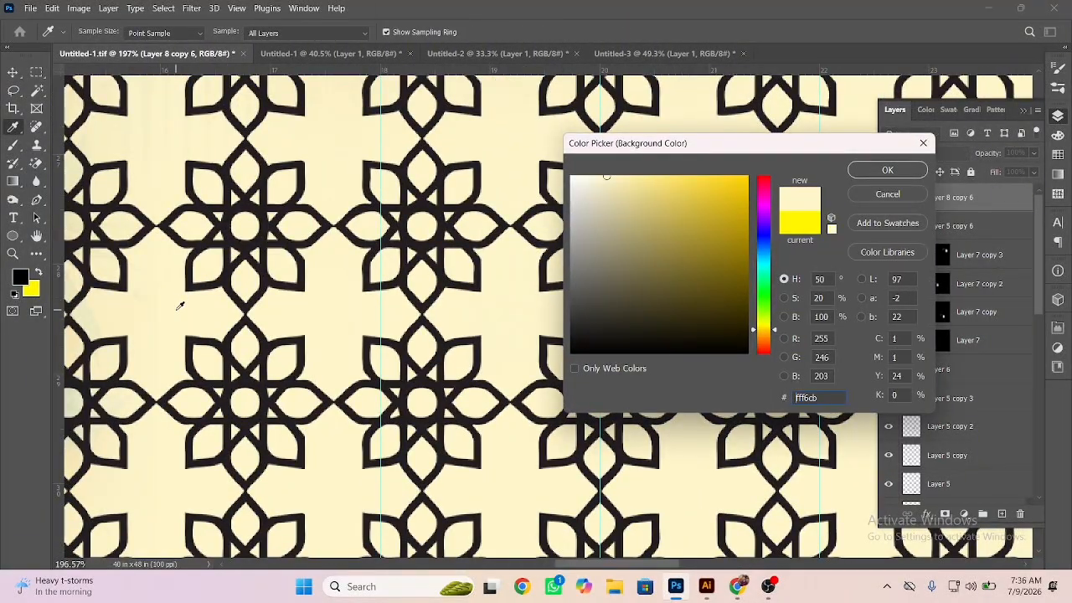
{"action": "left_click", "coordinate": [591, 180]}
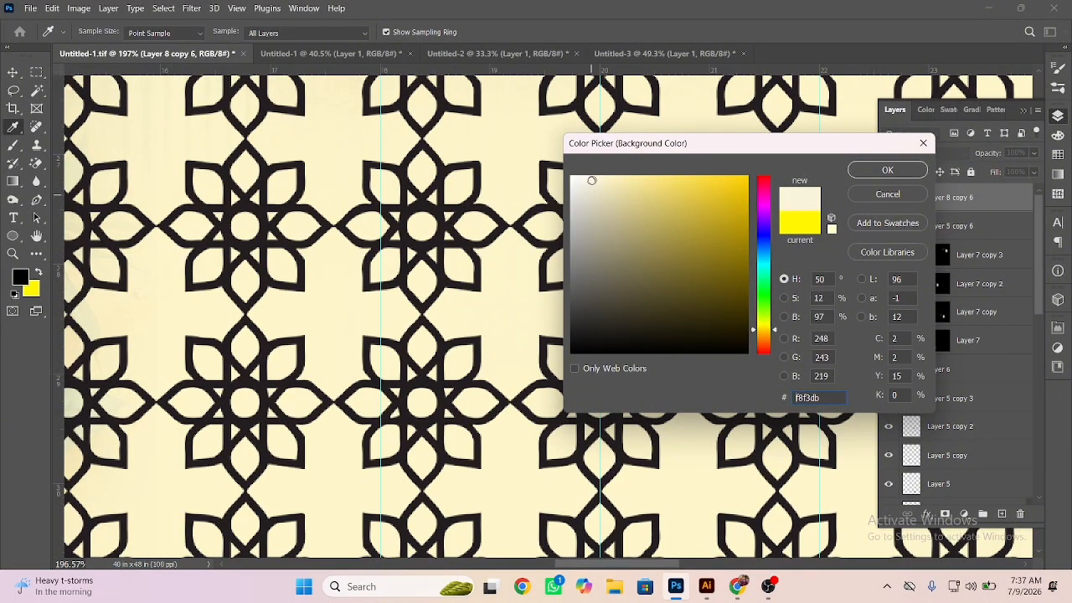
{"action": "key", "text": "Return"}
{"action": "key", "text": "ctrl+shift+BackSpace"}
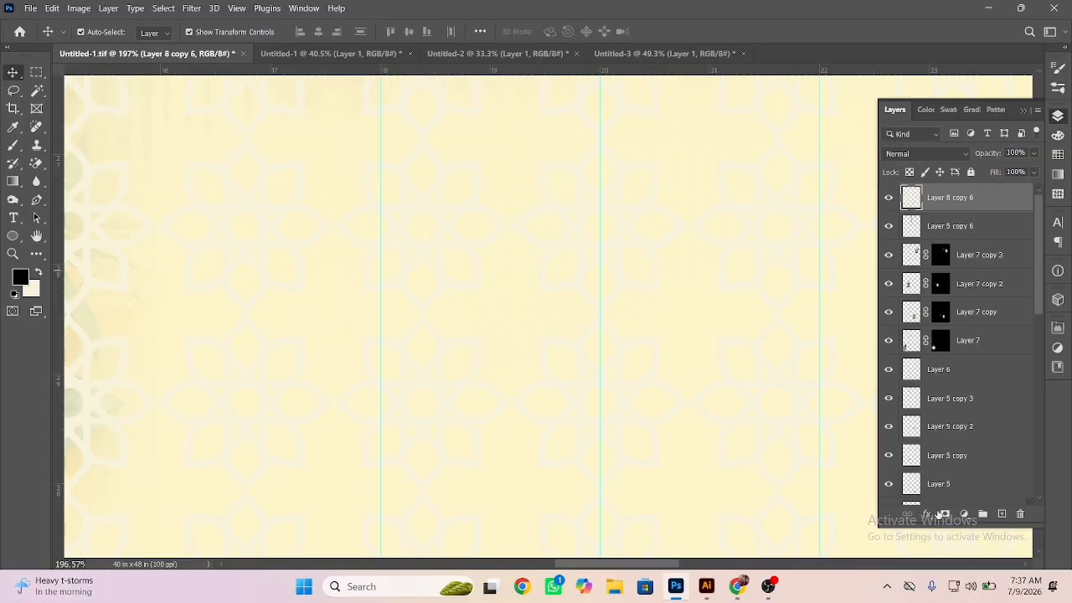
Step: Add a drop shadow to the lattice layer with 48% opacity, 8 px distance, 0% spread and 5 px size
{"action": "left_click", "coordinate": [928, 514]}
{"action": "left_click", "coordinate": [951, 504]}
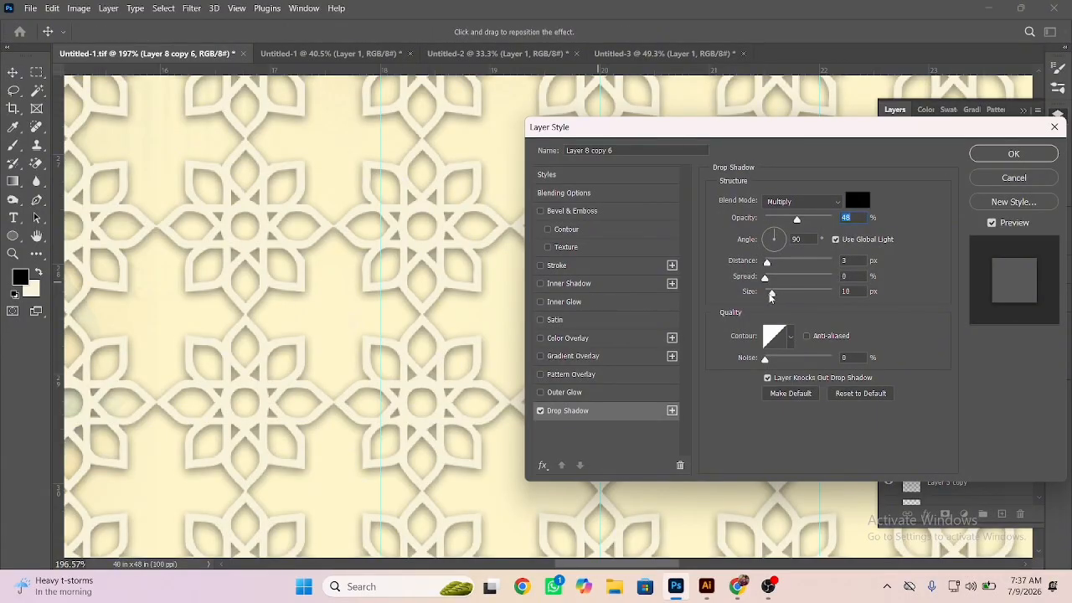
{"action": "left_click_drag", "start_coordinate": [771, 293], "coordinate": [771, 265]}
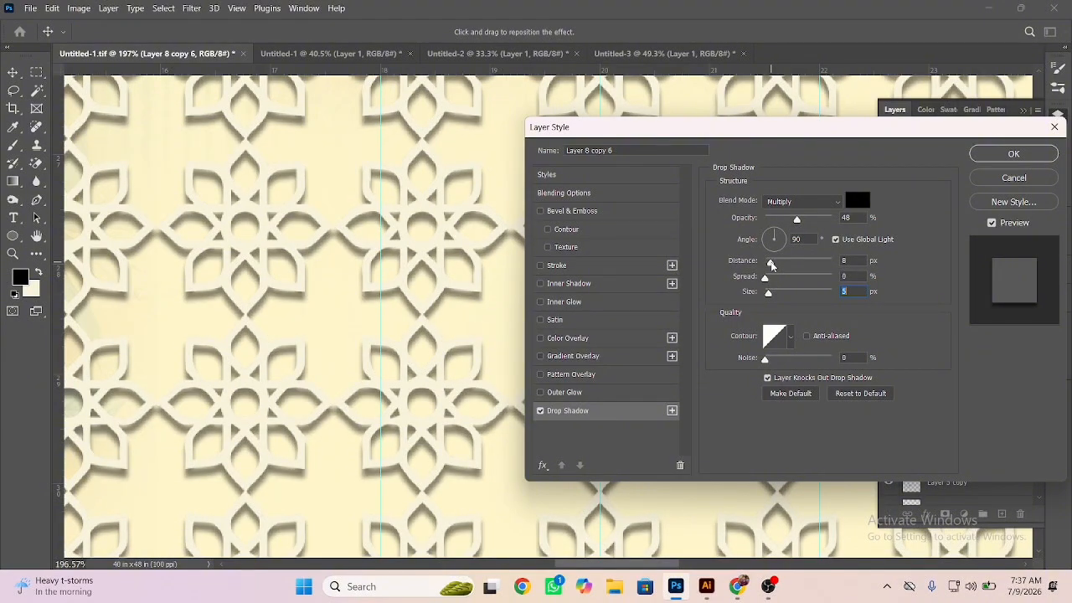
{"action": "left_click", "coordinate": [771, 262]}
{"action": "left_click", "coordinate": [1010, 154]}
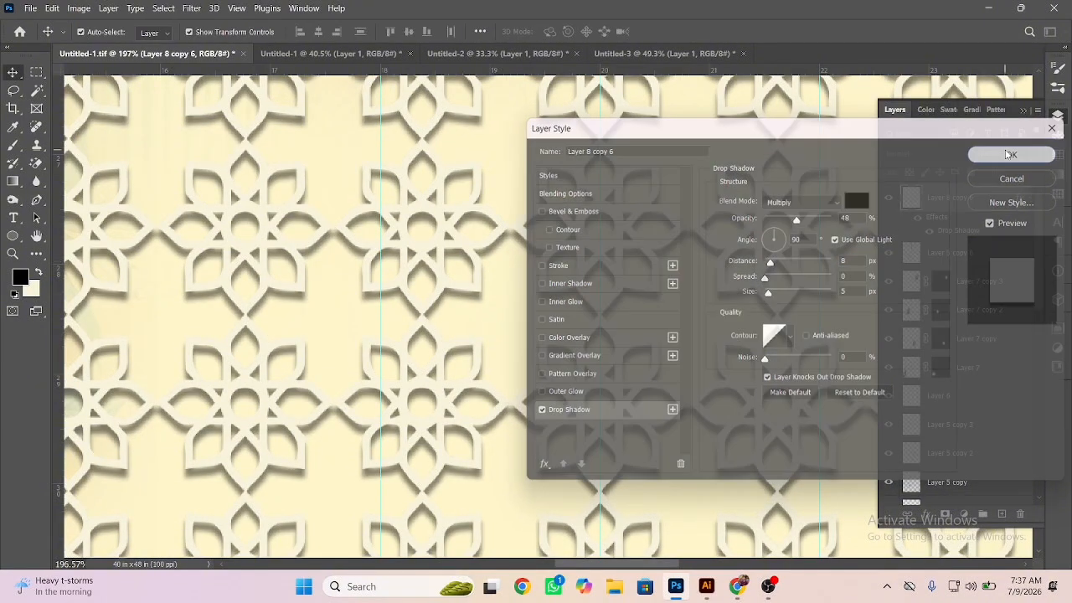
Step: Rasterize the lattice's layer style and set the layer's blend mode to Hard Light
{"action": "right_click", "coordinate": [957, 206]}
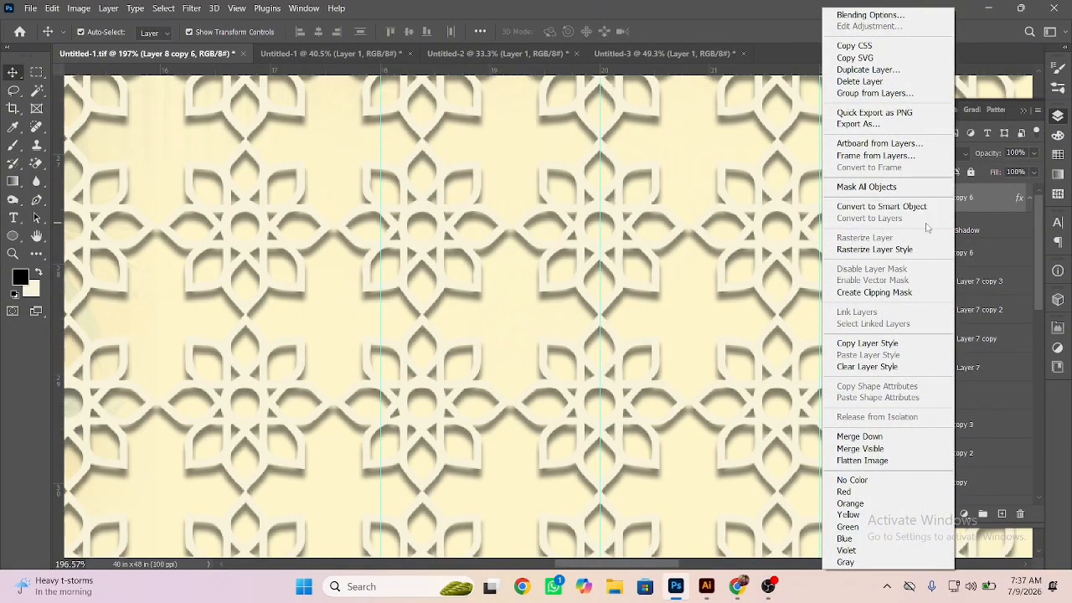
{"action": "left_click", "coordinate": [885, 251]}
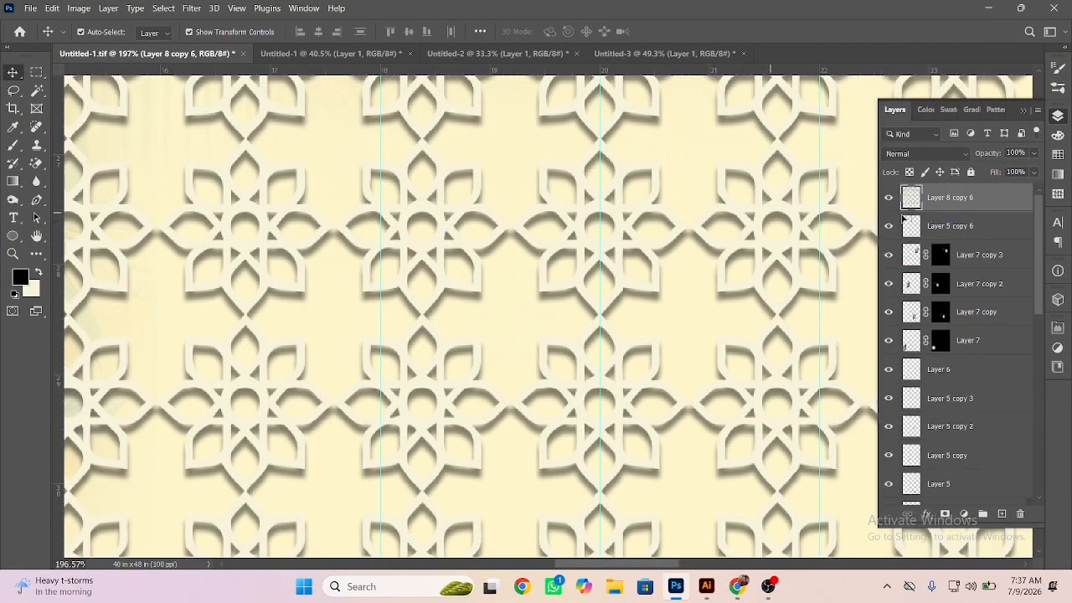
{"action": "left_click", "coordinate": [938, 154]}
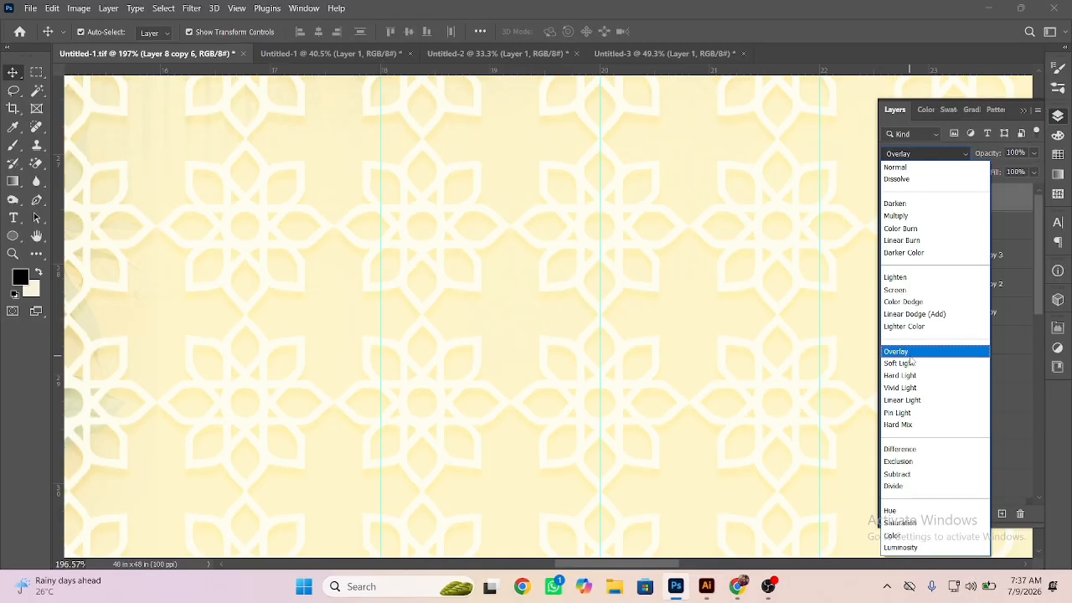
{"action": "left_click", "coordinate": [913, 375]}
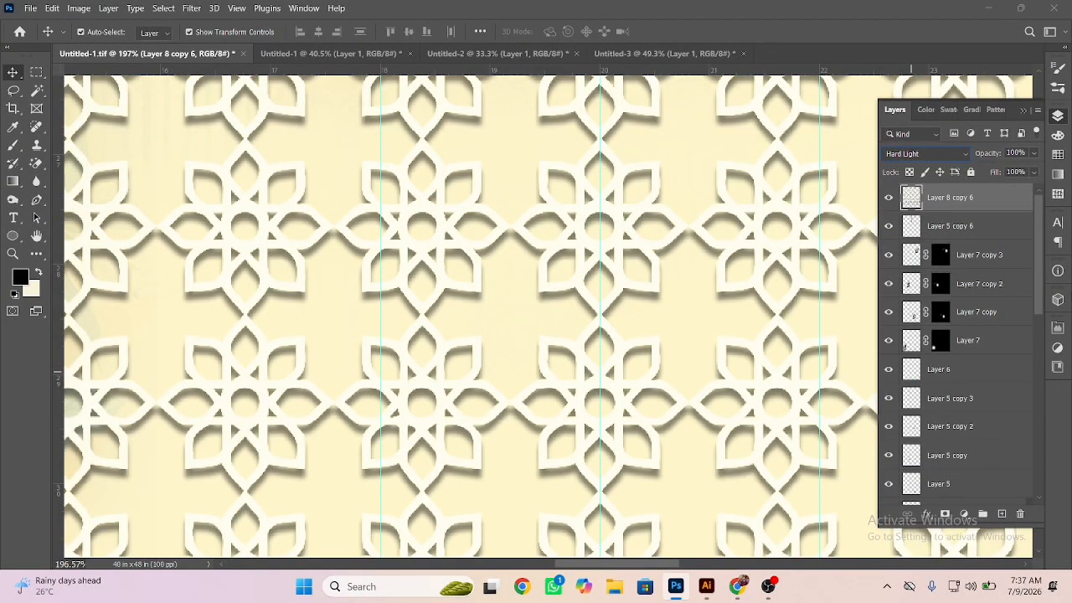
Step: Add a black layer mask that hides the whole lattice layer
{"action": "key", "text": "ctrl+0"}
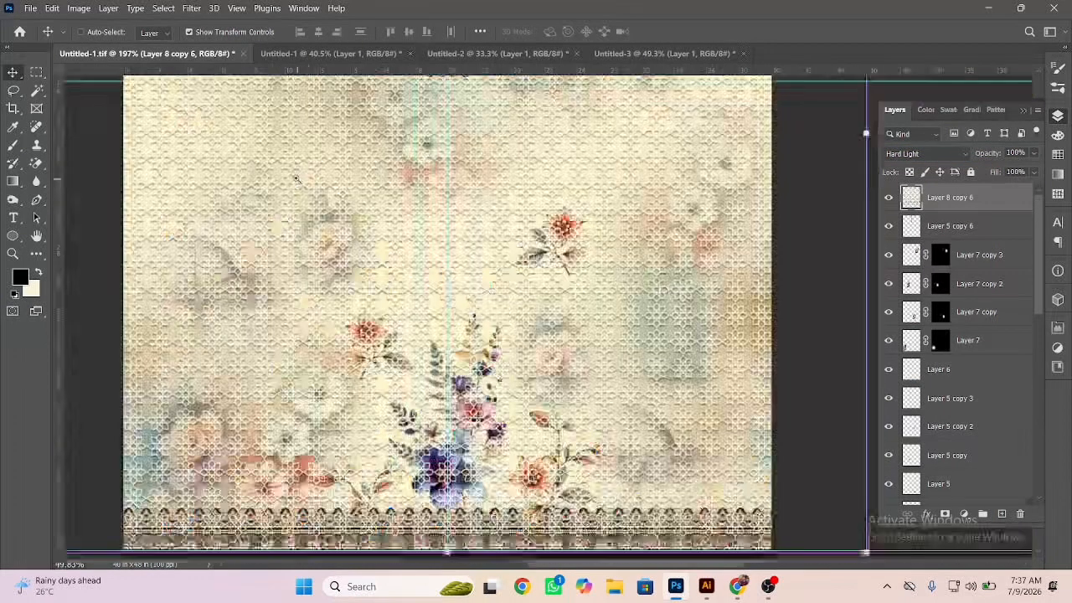
{"action": "left_click", "coordinate": [945, 513], "text": "alt"}
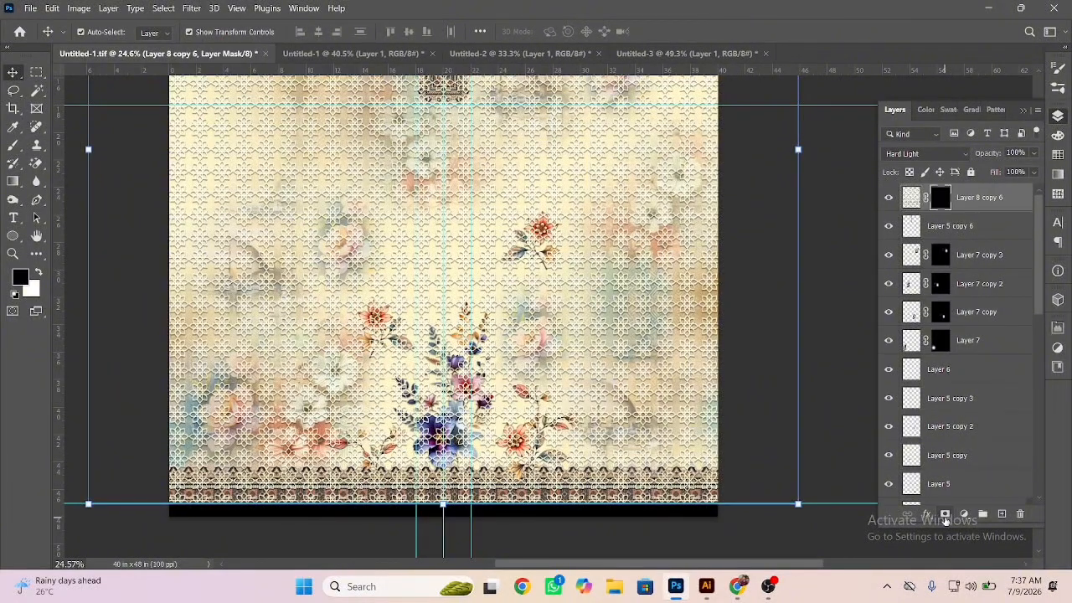
{"action": "scroll", "coordinate": [456, 314], "scroll_direction": "down", "scroll_amount": 3}
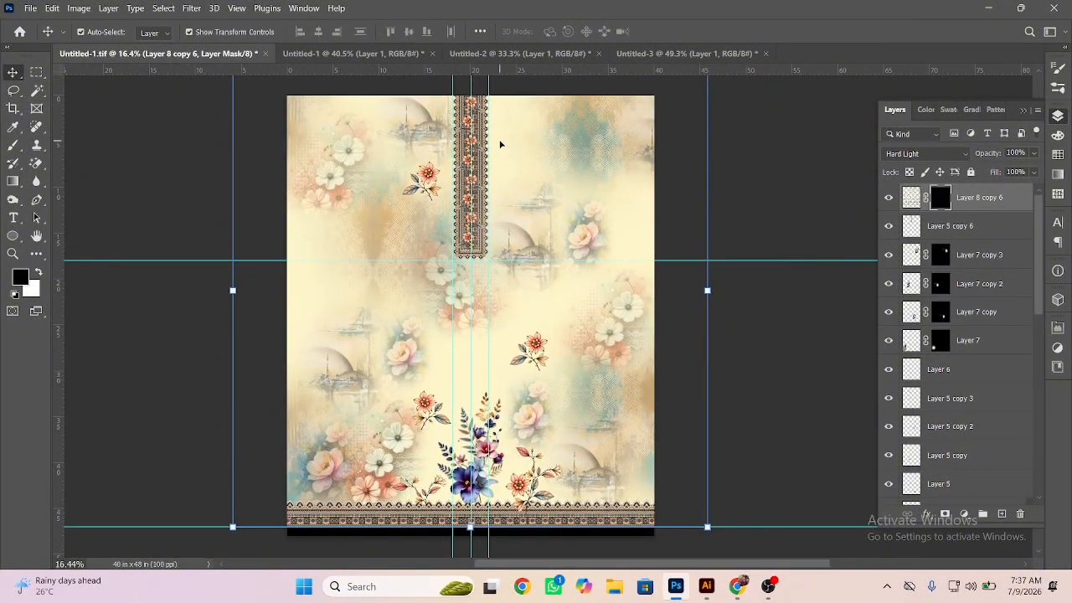
Step: Paint white on the lattice's mask with a soft 1400 px brush to reveal the pattern in scattered areas across the design
{"action": "key", "text": "b"}
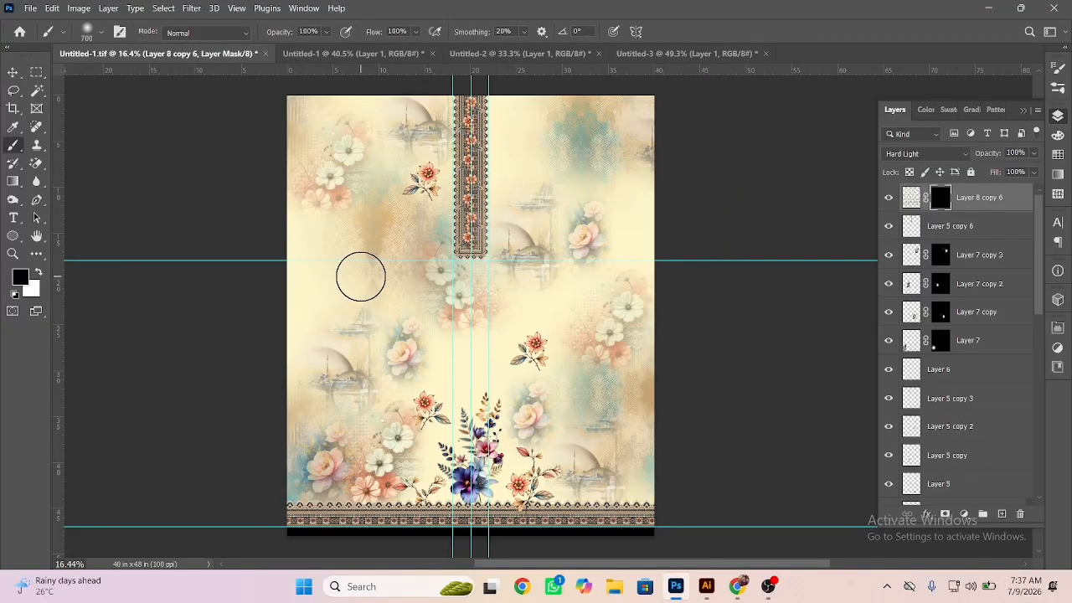
{"action": "key", "text": "bracketright"}
{"action": "key", "text": "bracketright"}
{"action": "key", "text": "bracketright"}
{"action": "key", "text": "bracketright"}
{"action": "key", "text": "bracketright"}
{"action": "key", "text": "bracketright"}
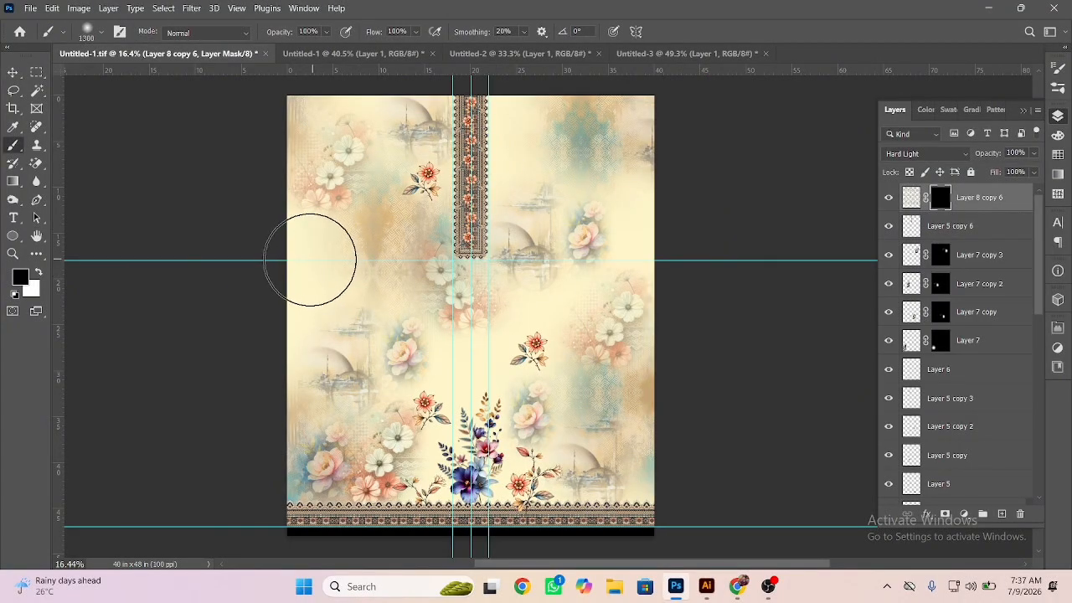
{"action": "key", "text": "bracketright"}
{"action": "key", "text": "x"}
{"action": "mouse_move", "coordinate": [306, 263]}
{"action": "left_mouse_down"}
{"action": "mouse_move", "coordinate": [269, 339]}
{"action": "mouse_move", "coordinate": [277, 353]}
{"action": "mouse_move", "coordinate": [264, 358]}
{"action": "mouse_move", "coordinate": [315, 374]}
{"action": "mouse_move", "coordinate": [410, 344]}
{"action": "mouse_move", "coordinate": [493, 379]}
{"action": "mouse_move", "coordinate": [558, 327]}
{"action": "mouse_move", "coordinate": [571, 292]}
{"action": "mouse_move", "coordinate": [552, 301]}
{"action": "mouse_move", "coordinate": [634, 260]}
{"action": "mouse_move", "coordinate": [650, 214]}
{"action": "mouse_move", "coordinate": [684, 181]}
{"action": "mouse_move", "coordinate": [510, 143]}
{"action": "mouse_move", "coordinate": [467, 92]}
{"action": "mouse_move", "coordinate": [348, 107]}
{"action": "mouse_move", "coordinate": [362, 92]}
{"action": "mouse_move", "coordinate": [327, 72]}
{"action": "left_mouse_up"}
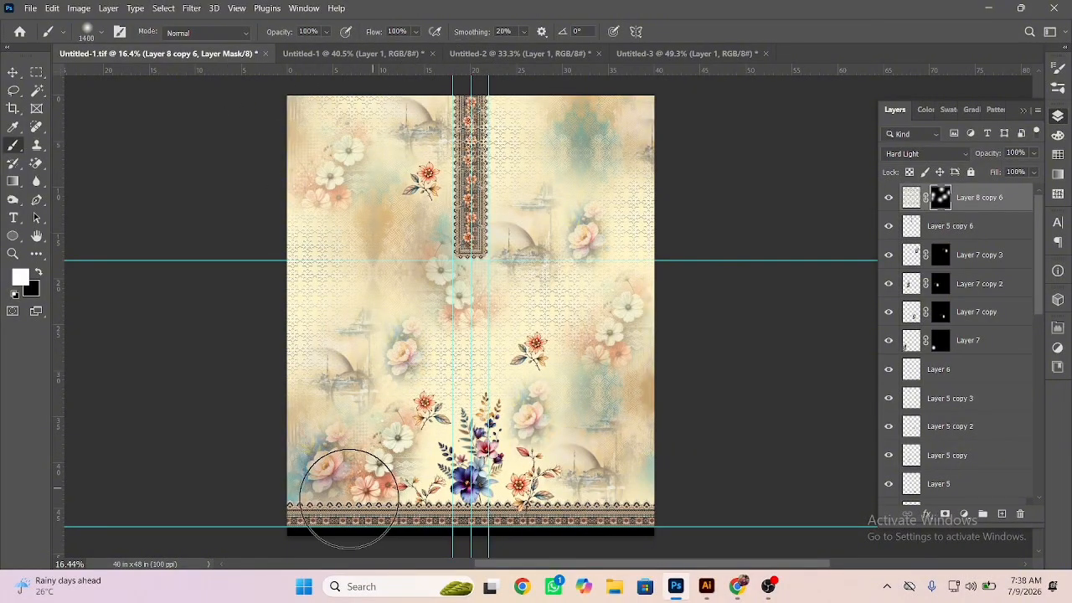
{"action": "mouse_move", "coordinate": [306, 445]}
{"action": "left_mouse_down"}
{"action": "mouse_move", "coordinate": [296, 489]}
{"action": "mouse_move", "coordinate": [241, 543]}
{"action": "left_mouse_up"}
{"action": "left_click_drag", "start_coordinate": [627, 454], "coordinate": [645, 466]}
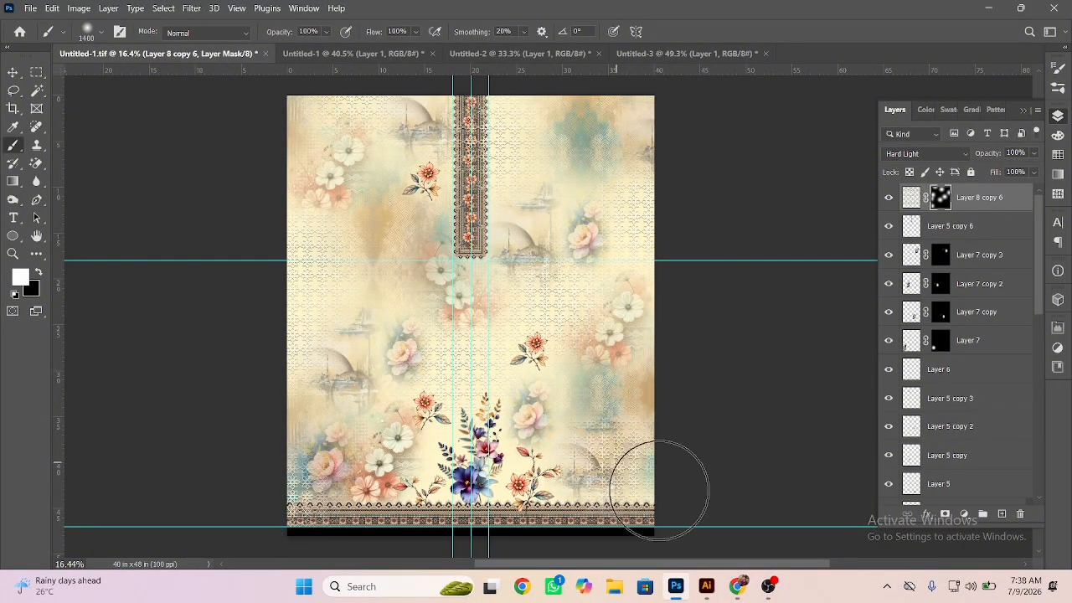
Step: Set the lattice layer's opacity to 50% and move it directly above the Color Fill 1 layer
{"action": "left_click", "coordinate": [13, 73]}
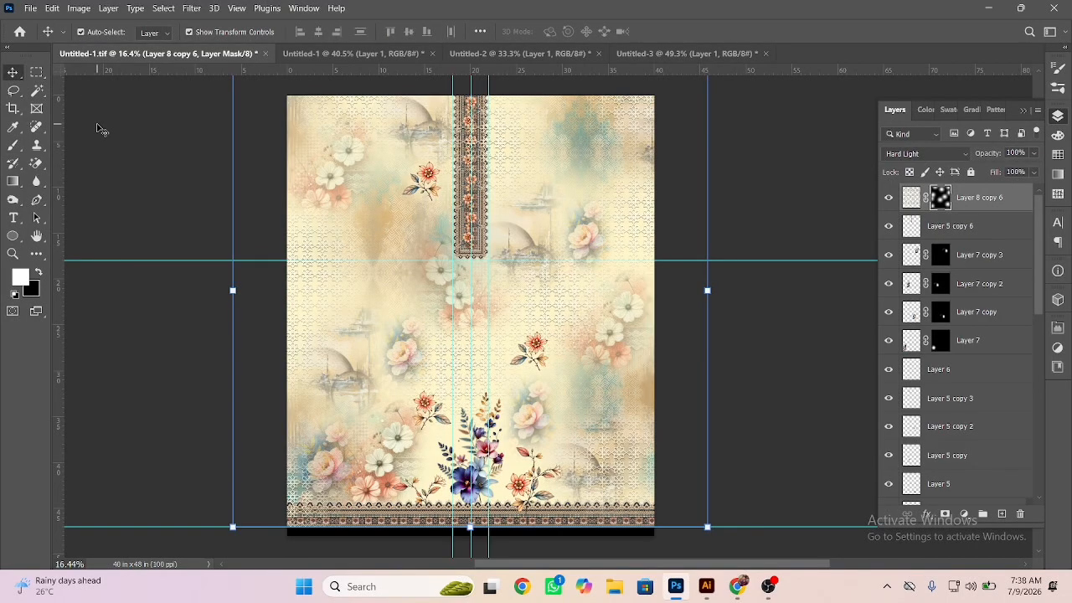
{"action": "key", "text": "5"}
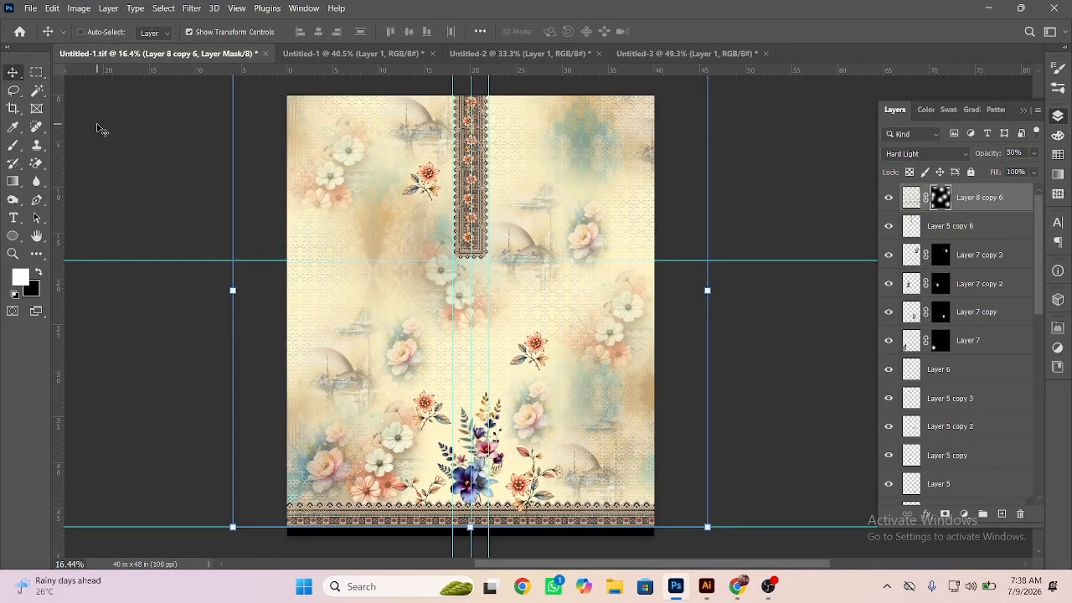
{"action": "key", "text": "ctrl+shift+bracketleft"}
{"action": "key", "text": "ctrl+bracketright"}
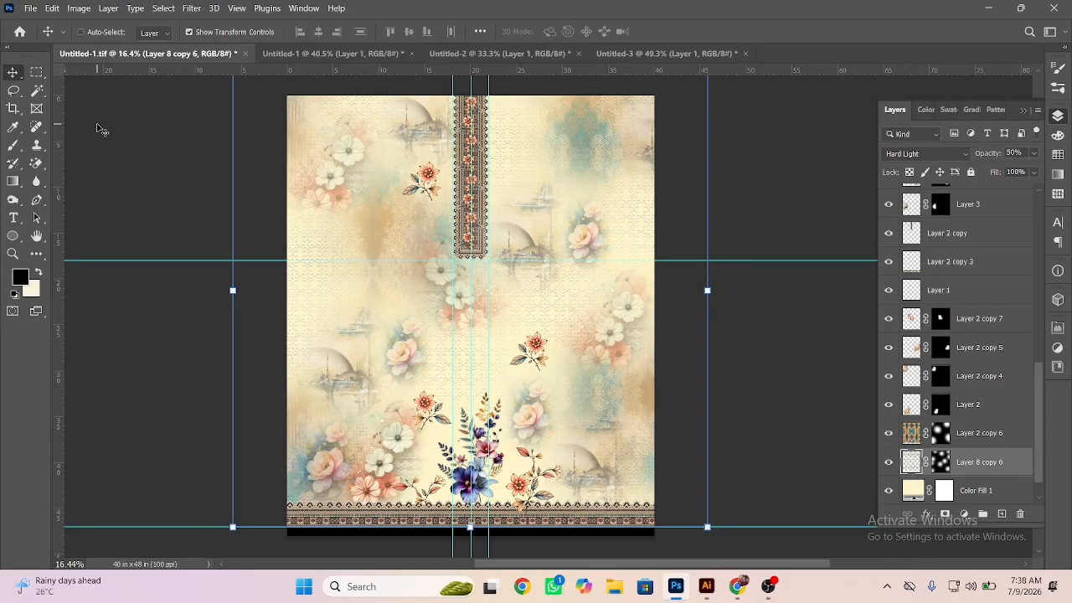
{"action": "left_click", "coordinate": [191, 356]}
Step: Examine the blended lattice up close around the flowers and paintings, and review the whole design without the panels
{"action": "left_click_drag", "start_coordinate": [533, 331], "coordinate": [589, 355]}
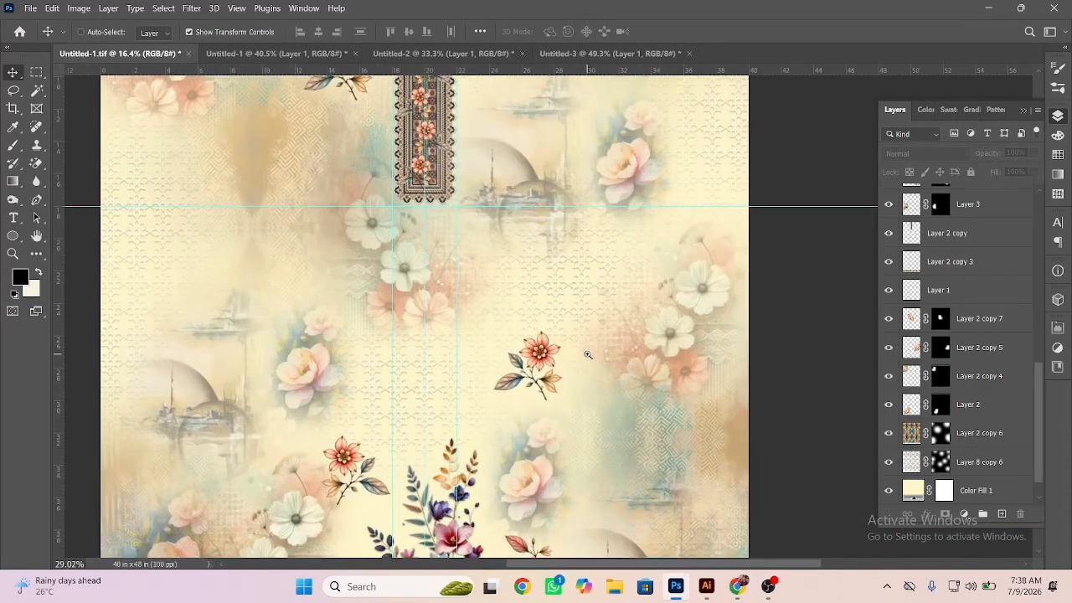
{"action": "left_click_drag", "start_coordinate": [346, 337], "coordinate": [587, 435]}
{"action": "left_click_drag", "start_coordinate": [600, 285], "coordinate": [415, 290]}
{"action": "left_click_drag", "start_coordinate": [657, 372], "coordinate": [653, 295]}
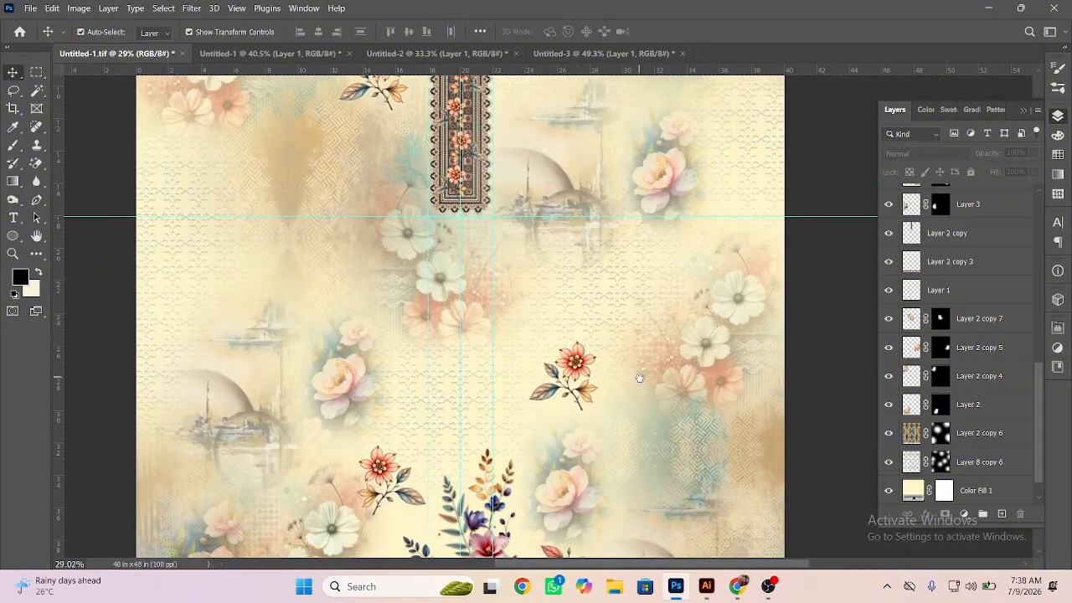
{"action": "left_click_drag", "start_coordinate": [639, 376], "coordinate": [639, 310]}
{"action": "key", "text": "Tab"}
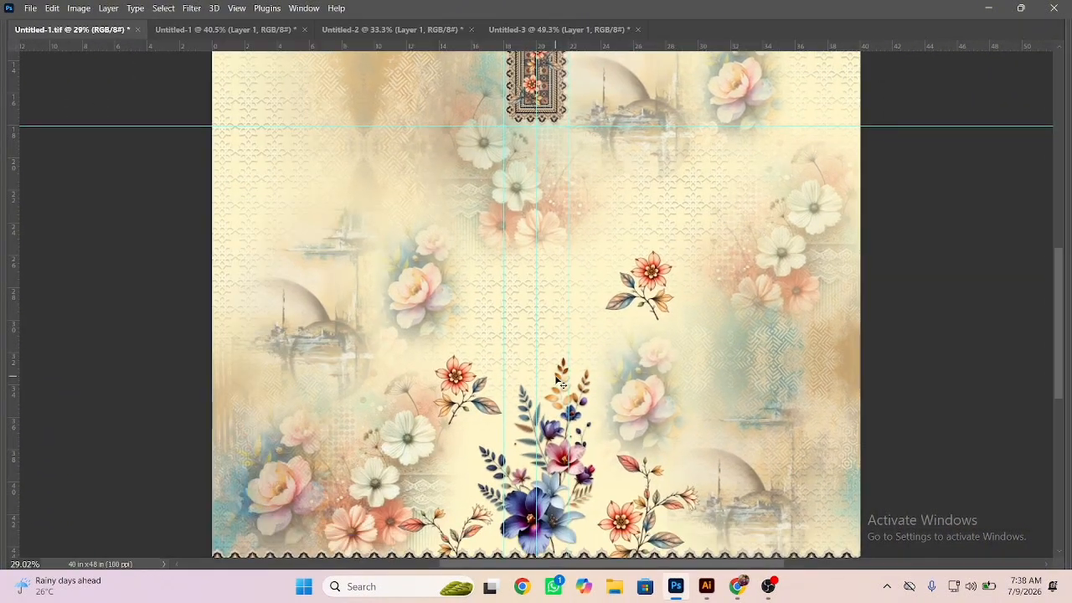
{"action": "left_click_drag", "start_coordinate": [524, 335], "coordinate": [335, 477]}
{"action": "left_click_drag", "start_coordinate": [702, 225], "coordinate": [596, 374]}
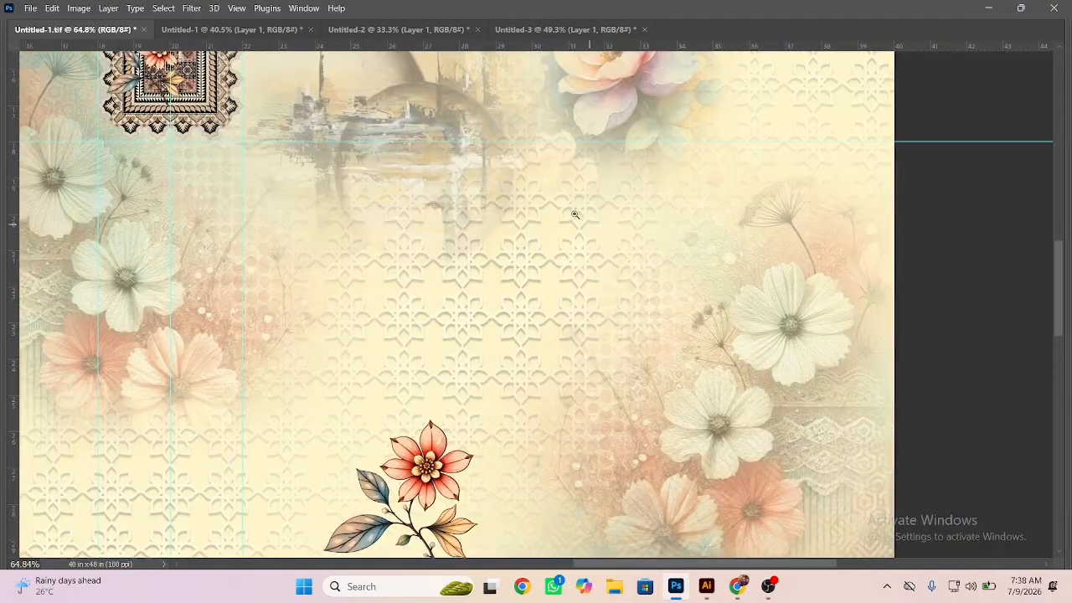
{"action": "left_click_drag", "start_coordinate": [601, 235], "coordinate": [520, 400]}
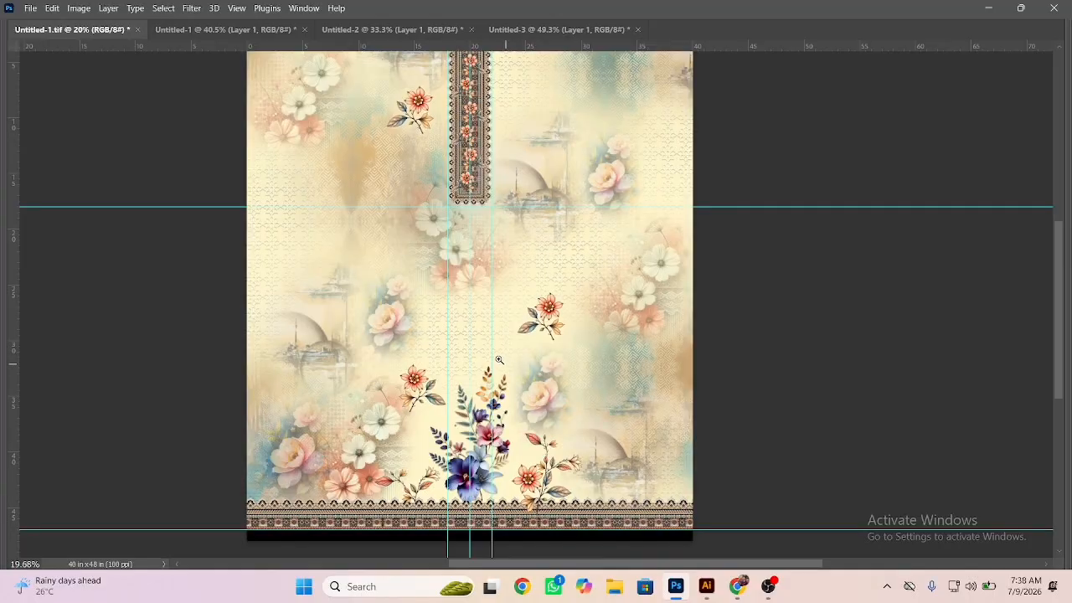
{"action": "left_click_drag", "start_coordinate": [498, 359], "coordinate": [496, 357]}
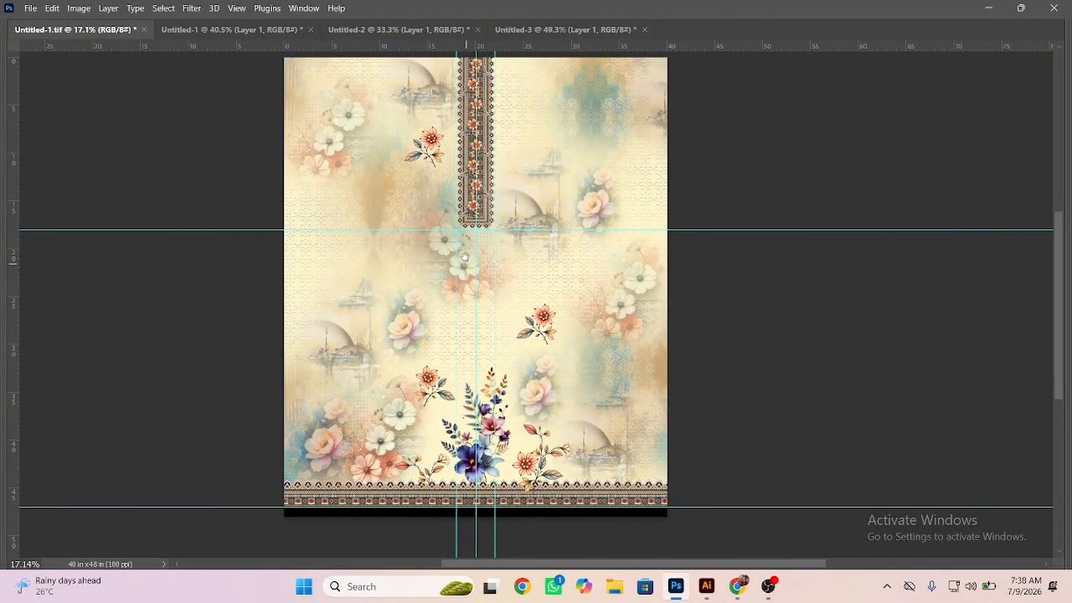
{"action": "left_click_drag", "start_coordinate": [477, 256], "coordinate": [503, 268]}
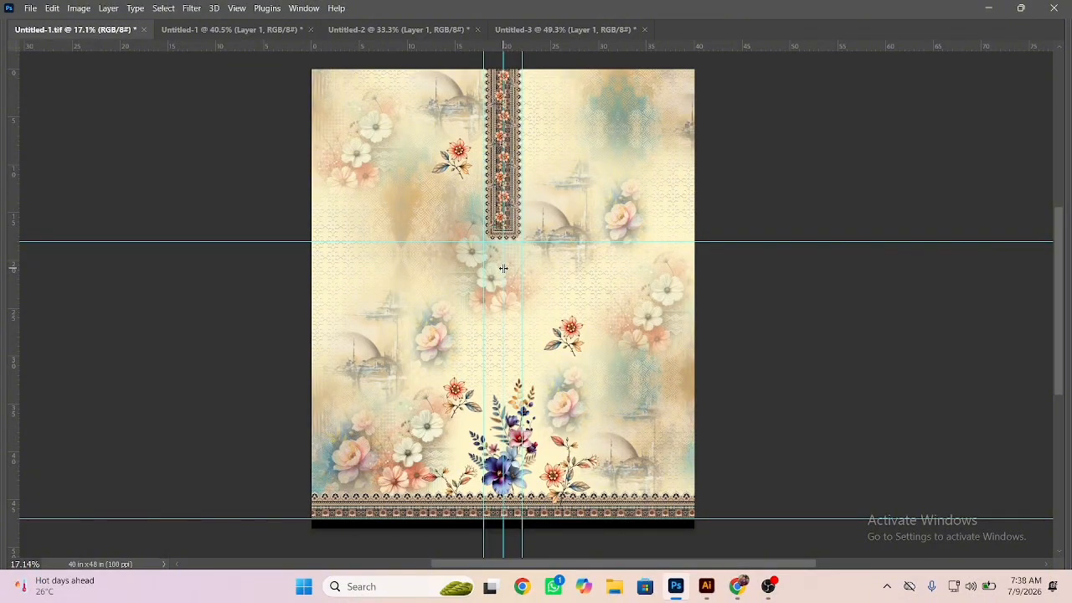
Step: Bring the hidden panels back into view and save the design
{"action": "key", "text": "Tab"}
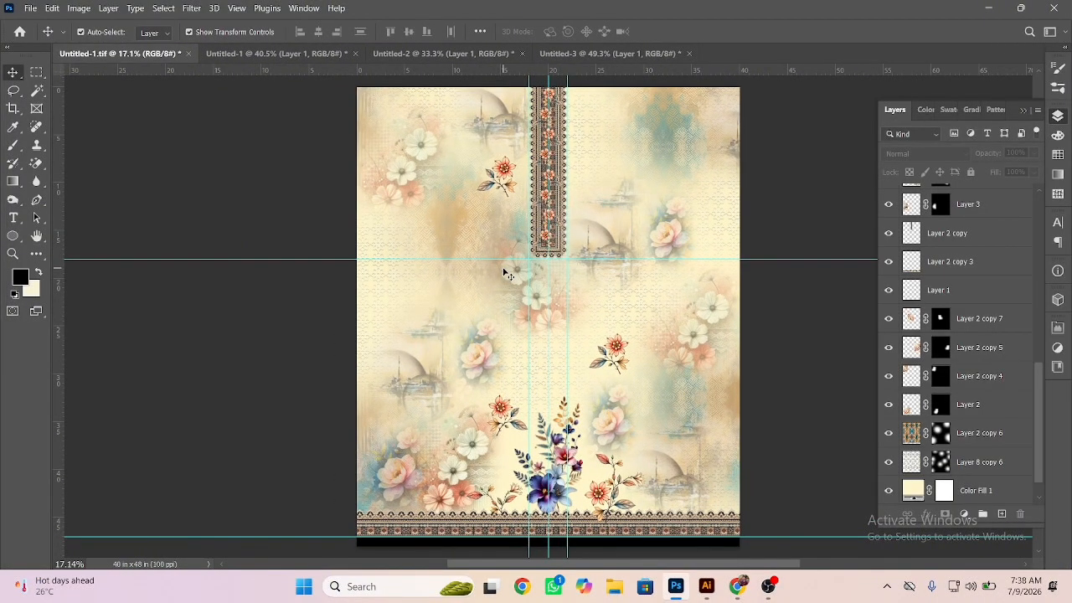
{"action": "key", "text": "Tab"}
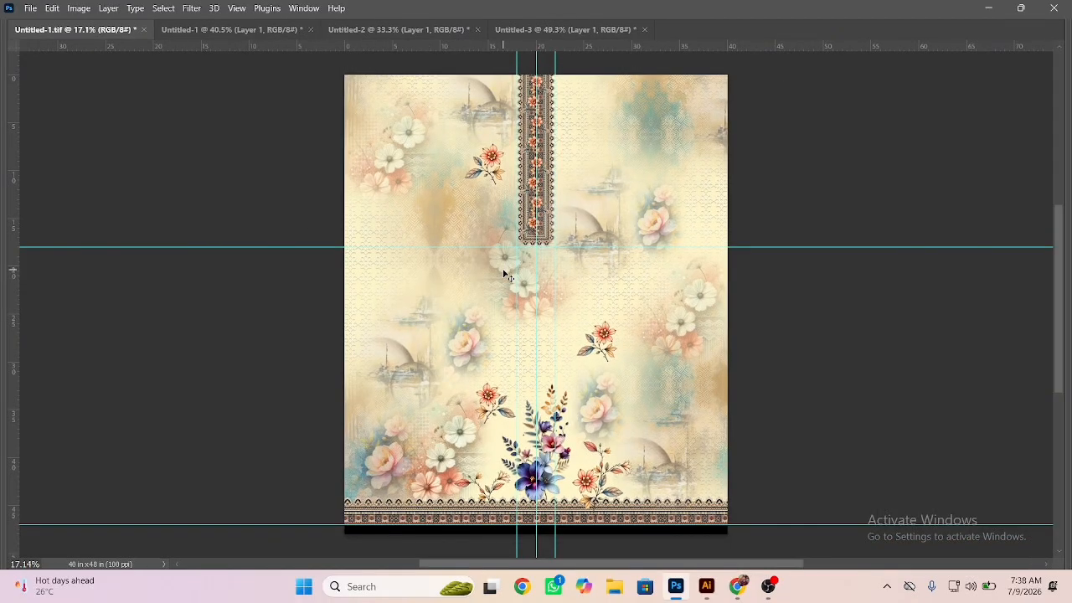
{"action": "key", "text": "Tab"}
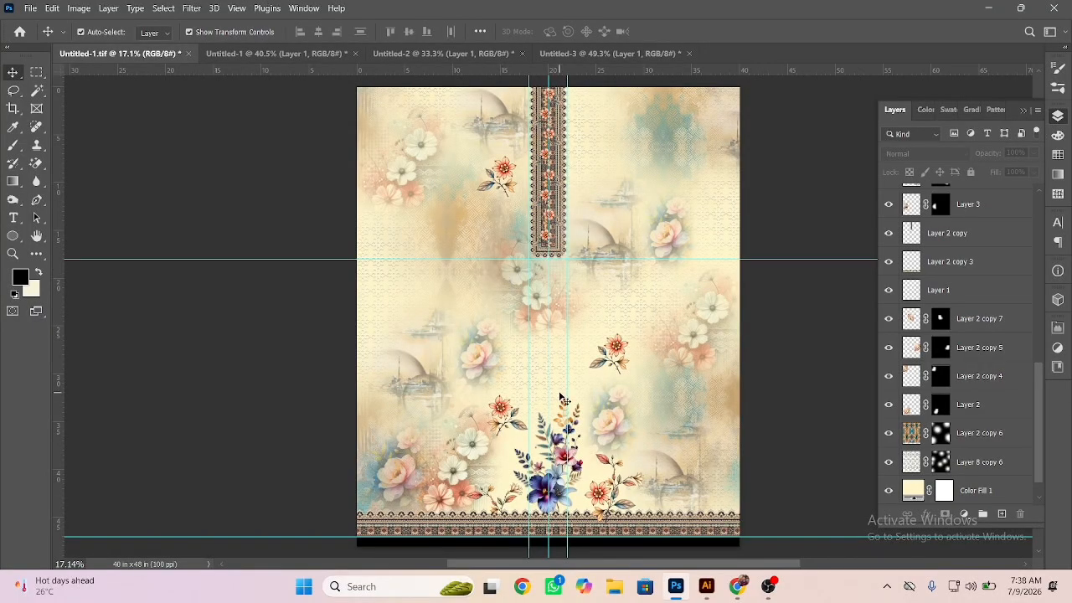
{"action": "key", "text": "ctrl+s"}
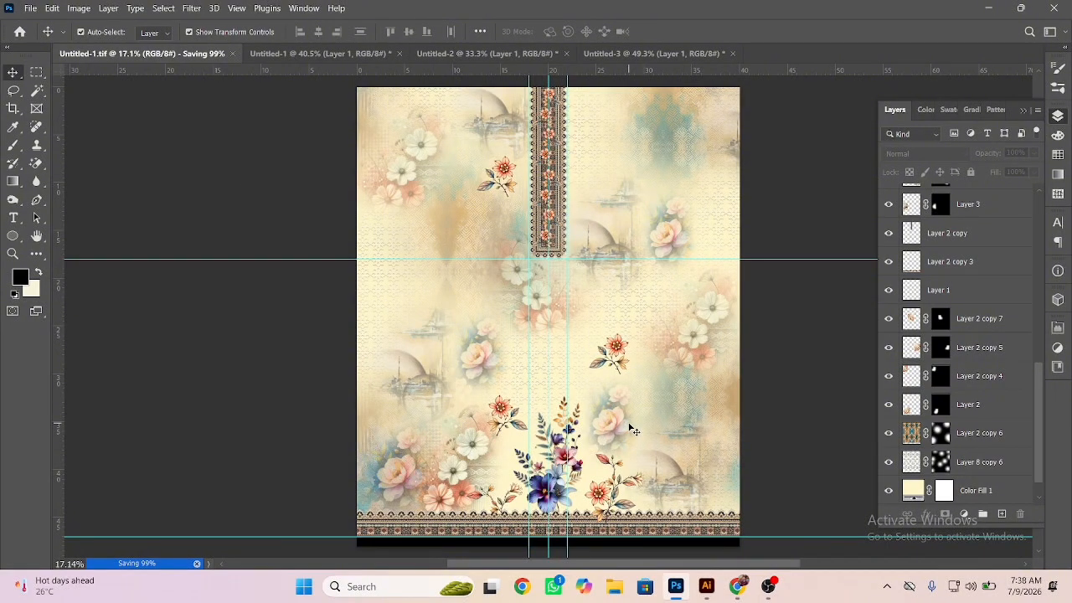
Step: Fill the black strip below the bottom border with the cream fff6cb sampled from the design's background
{"action": "scroll", "coordinate": [603, 548], "scroll_direction": "up", "scroll_amount": 7}
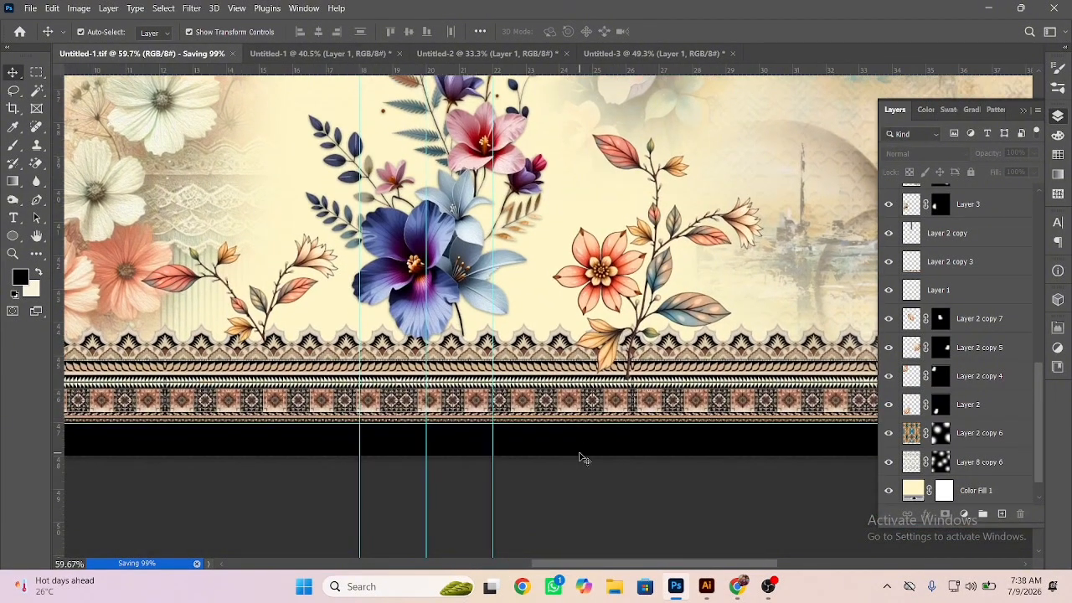
{"action": "left_click", "coordinate": [579, 450]}
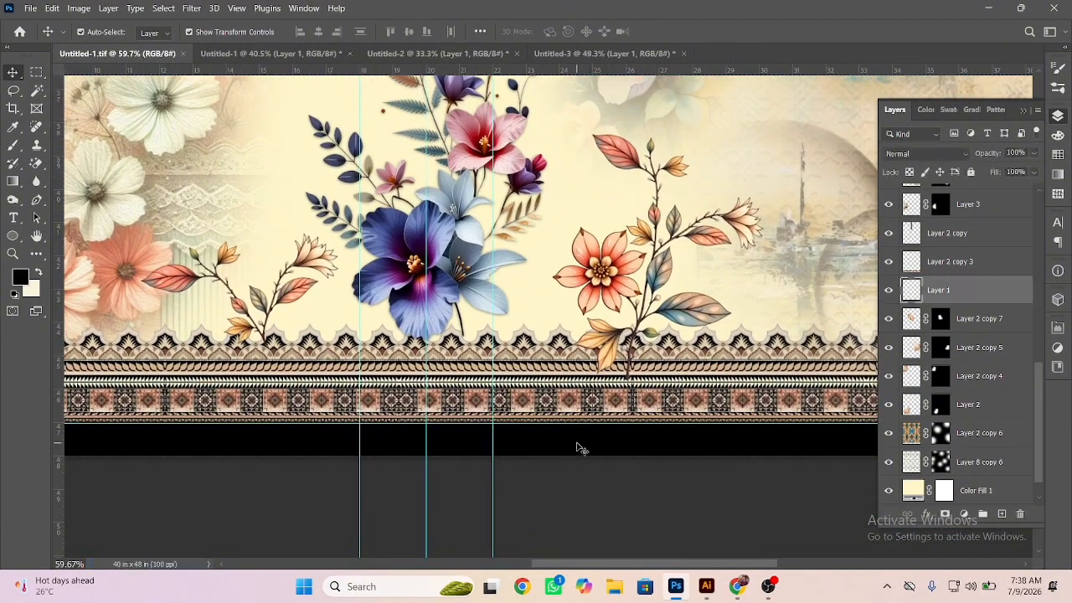
{"action": "left_click", "coordinate": [33, 293]}
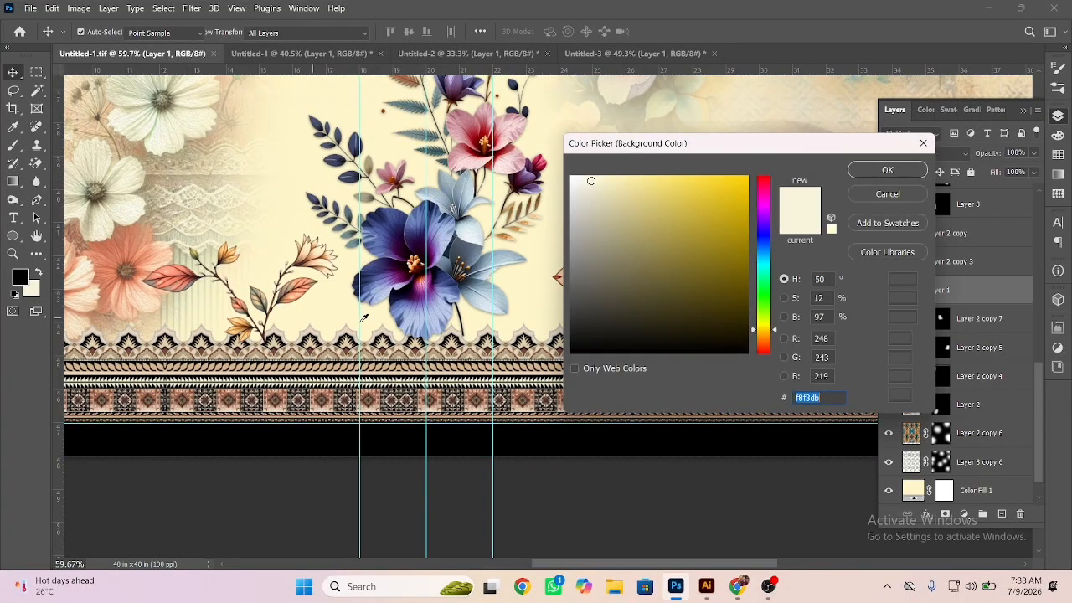
{"action": "key", "text": "Return"}
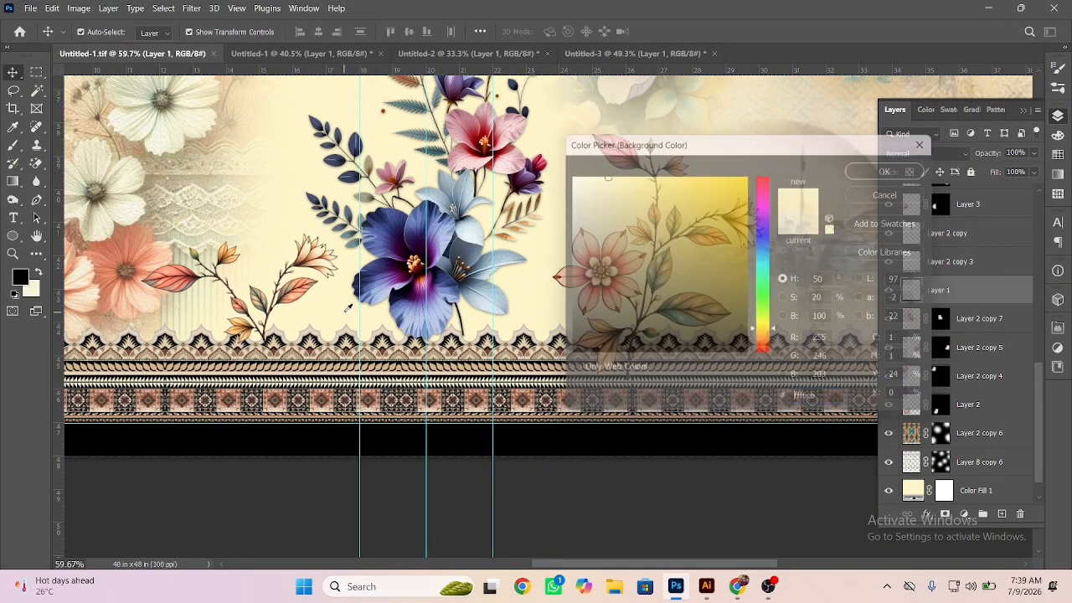
{"action": "key", "text": "ctrl+BackSpace"}
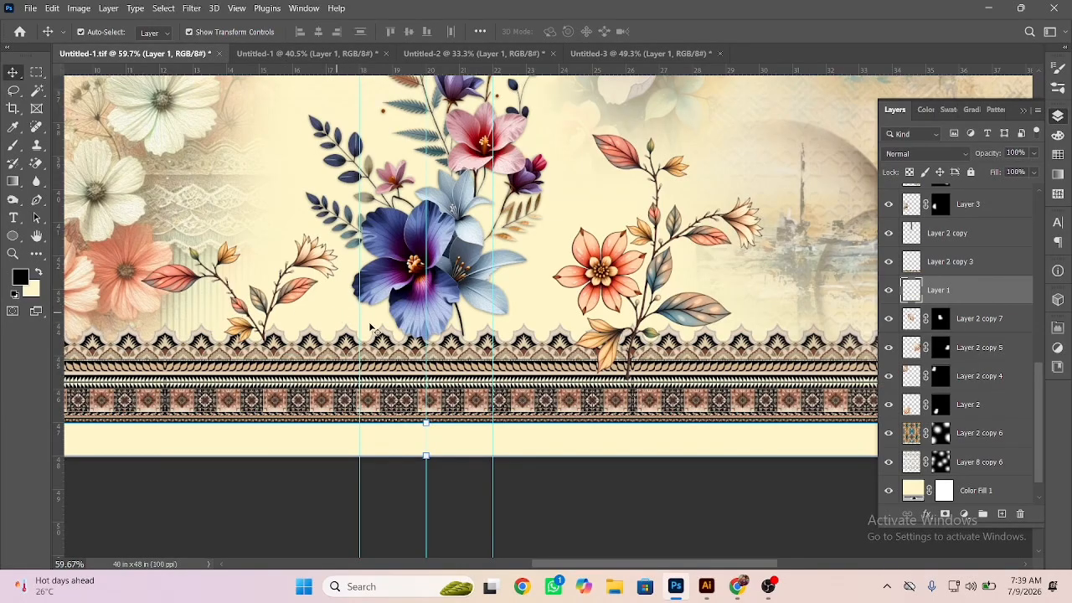
{"action": "scroll", "coordinate": [418, 327], "scroll_direction": "down", "scroll_amount": 5}
{"action": "scroll", "coordinate": [478, 251], "scroll_direction": "down", "scroll_amount": 3}
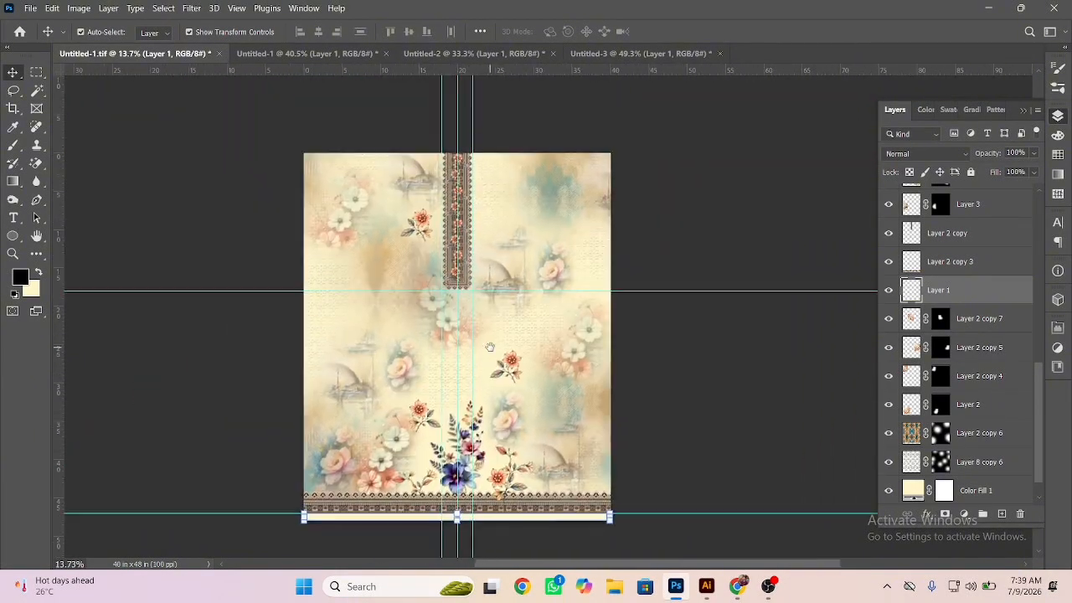
{"action": "scroll", "coordinate": [486, 343], "scroll_direction": "up", "scroll_amount": 2}
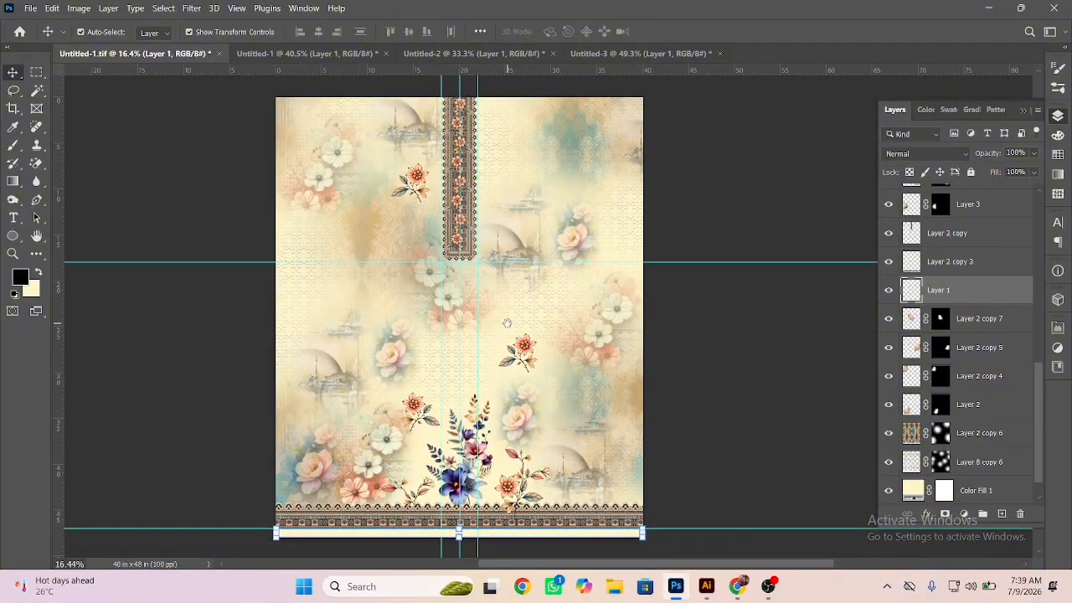
Step: Deselect the bottom strip's layer and save the design
{"action": "left_click", "coordinate": [701, 375]}
{"action": "key", "text": "ctrl+s"}
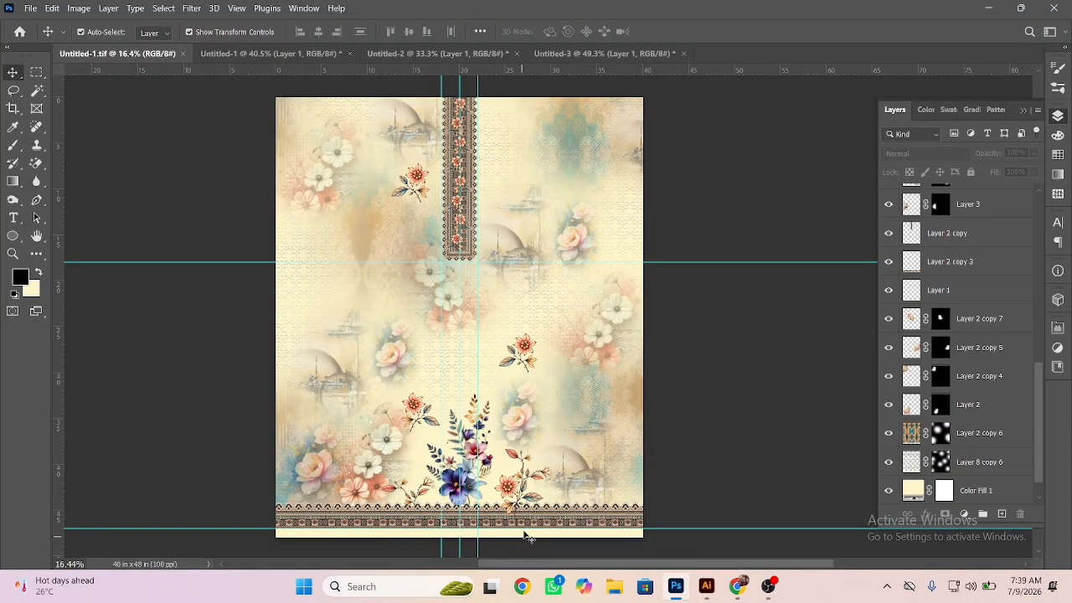
Step: Recolor the lattice on Layer 8 copy 6 with the cream swatch, preserving its transparency, and deselect the layer
{"action": "key", "text": "ctrl"}
{"action": "left_click_drag", "start_coordinate": [294, 243], "coordinate": [412, 293]}
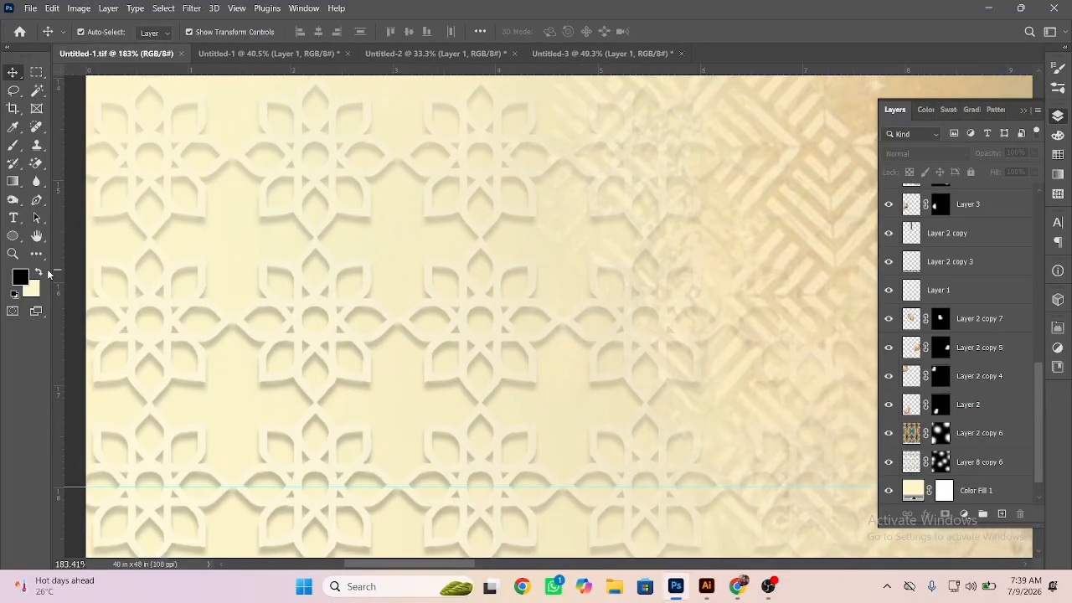
{"action": "left_click", "coordinate": [200, 274]}
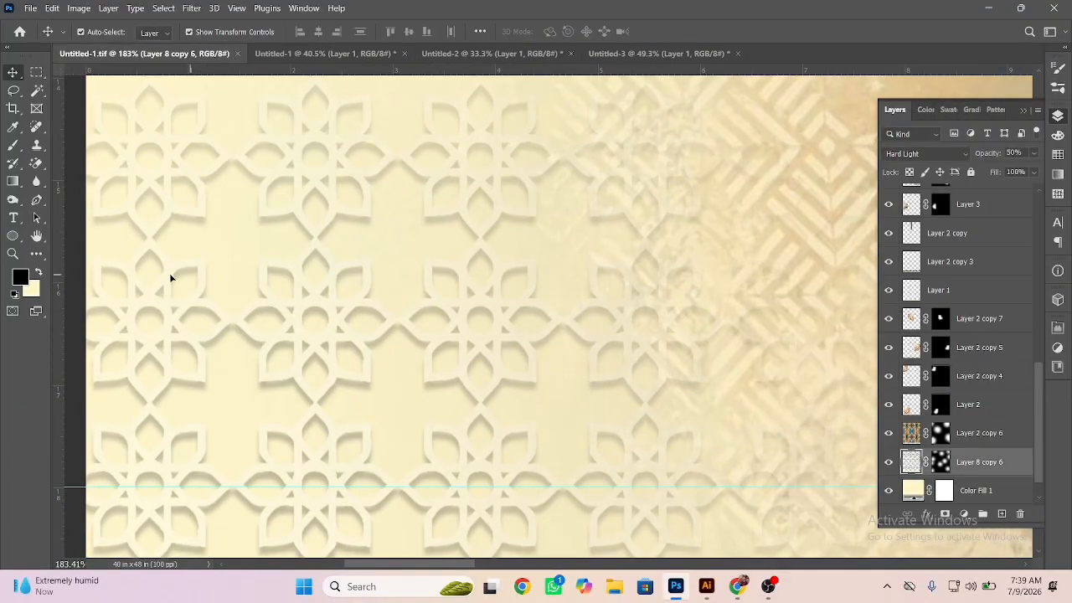
{"action": "left_click", "coordinate": [39, 272]}
{"action": "key", "text": "alt+shift+BackSpace"}
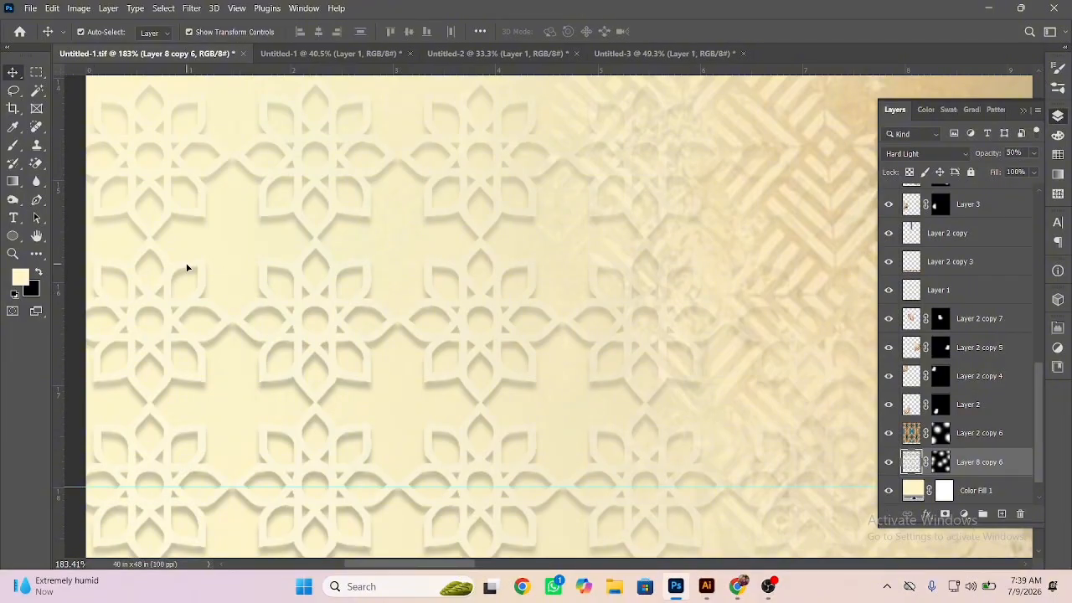
{"action": "scroll", "coordinate": [328, 239], "scroll_direction": "down", "scroll_amount": 5}
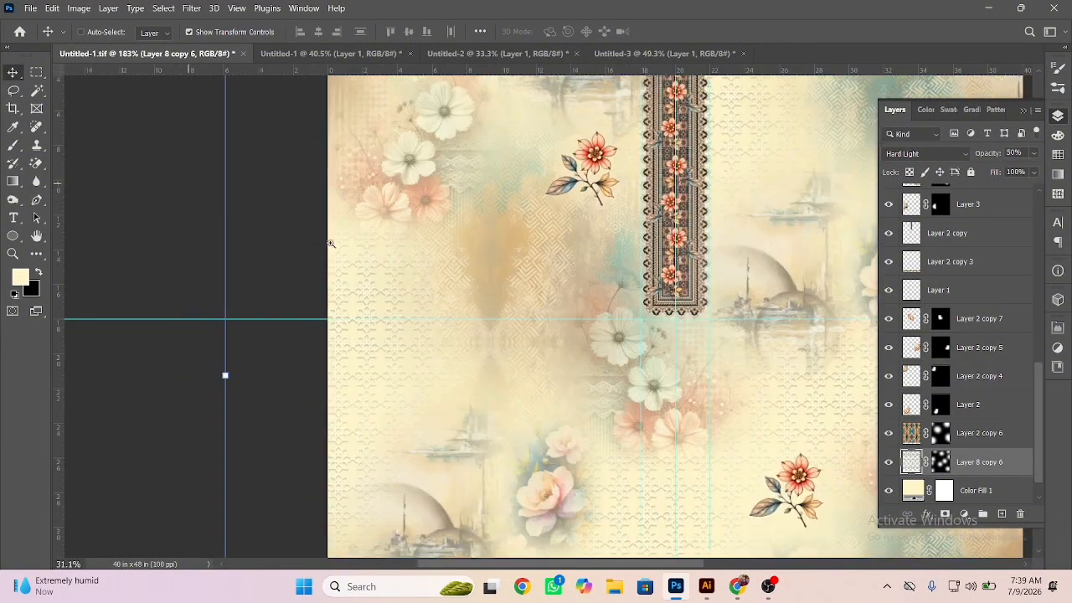
{"action": "scroll", "coordinate": [440, 281], "scroll_direction": "down", "scroll_amount": 3}
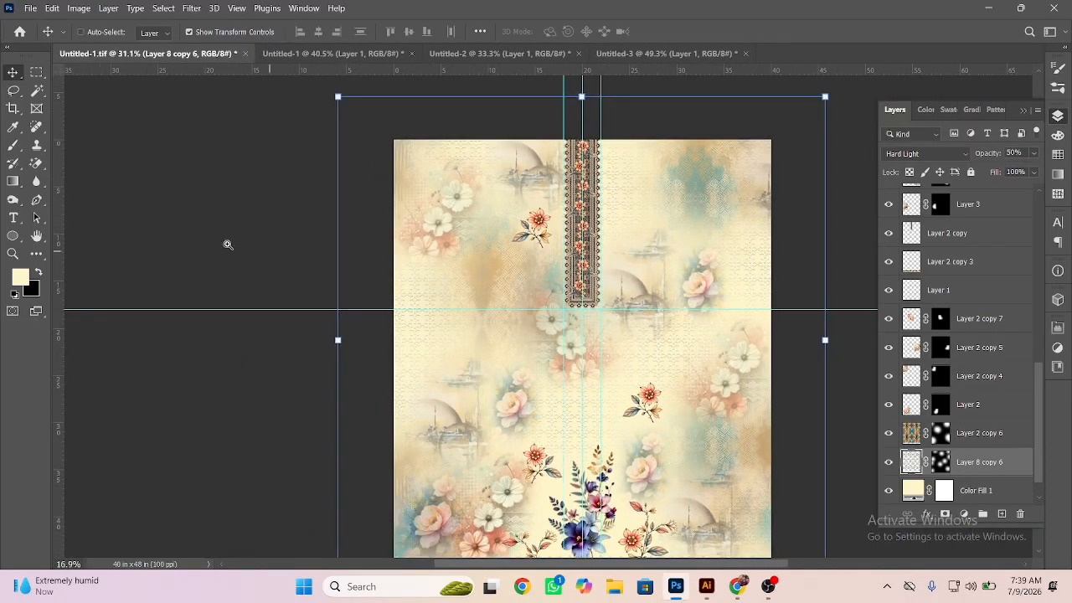
{"action": "left_click", "coordinate": [227, 242]}
Step: Fill the black strip on Layer 1 below the bottom border with the cream swatch and deselect it
{"action": "scroll", "coordinate": [662, 374], "scroll_direction": "down", "scroll_amount": 2}
{"action": "scroll", "coordinate": [586, 351], "scroll_direction": "up", "scroll_amount": 2}
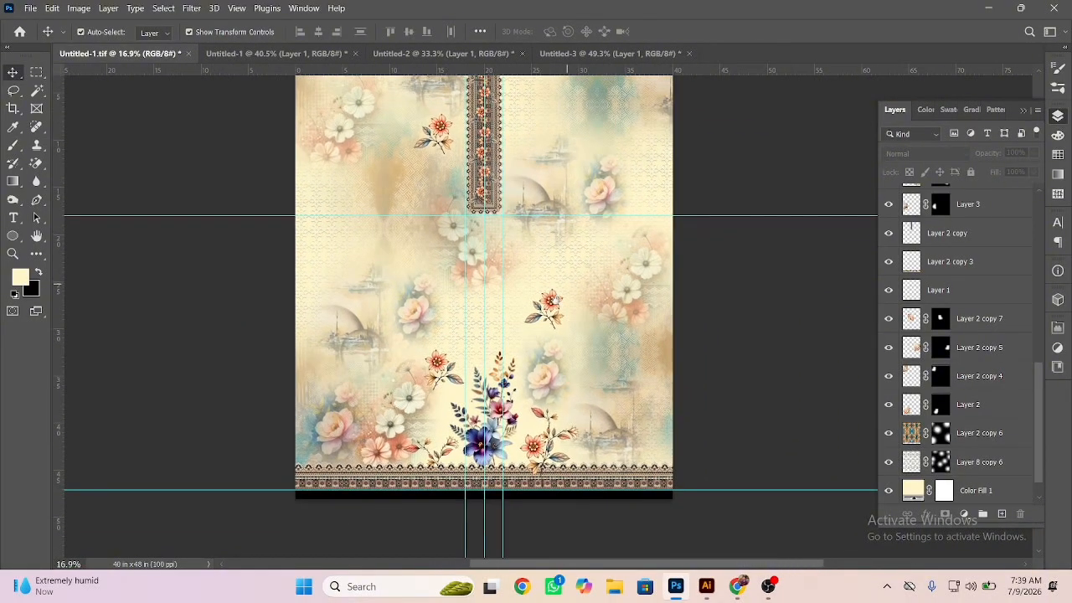
{"action": "scroll", "coordinate": [534, 340], "scroll_direction": "up", "scroll_amount": 2}
{"action": "scroll", "coordinate": [534, 340], "scroll_direction": "down", "scroll_amount": 3}
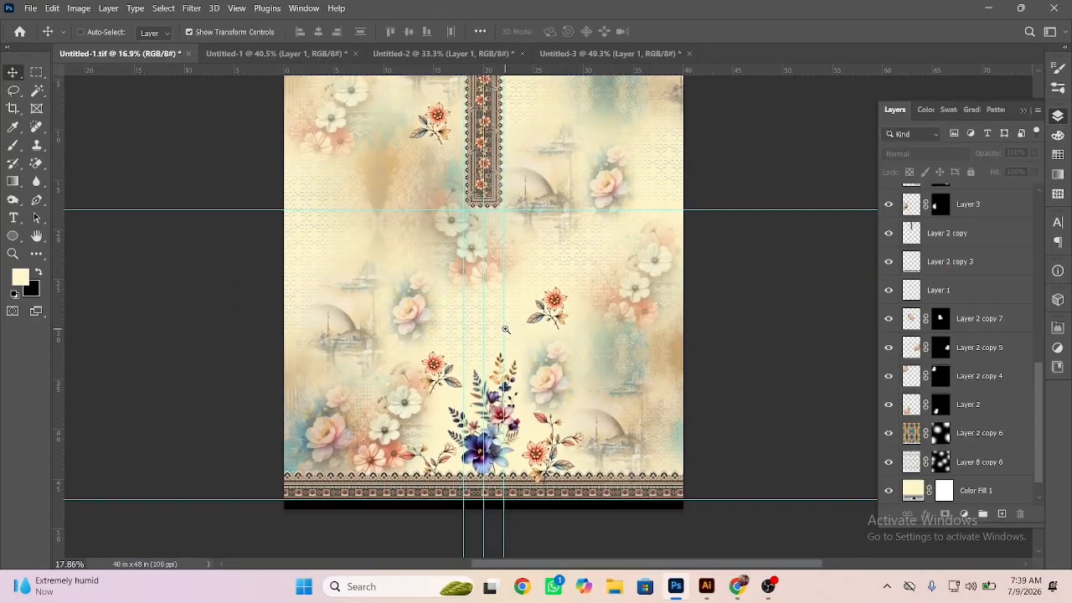
{"action": "scroll", "coordinate": [485, 432], "scroll_direction": "up", "scroll_amount": 2}
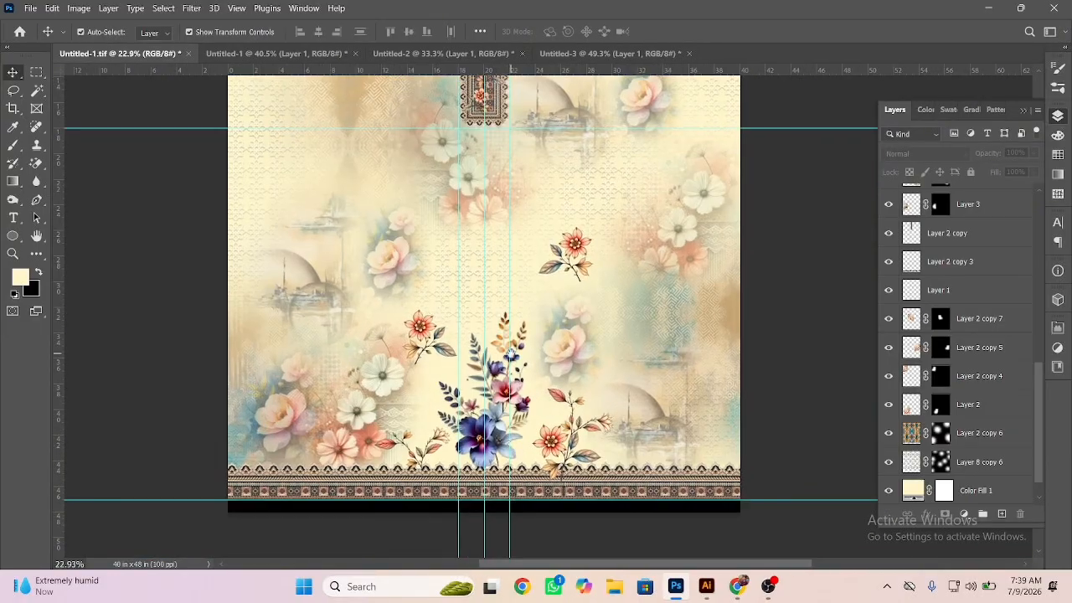
{"action": "left_click", "coordinate": [435, 511]}
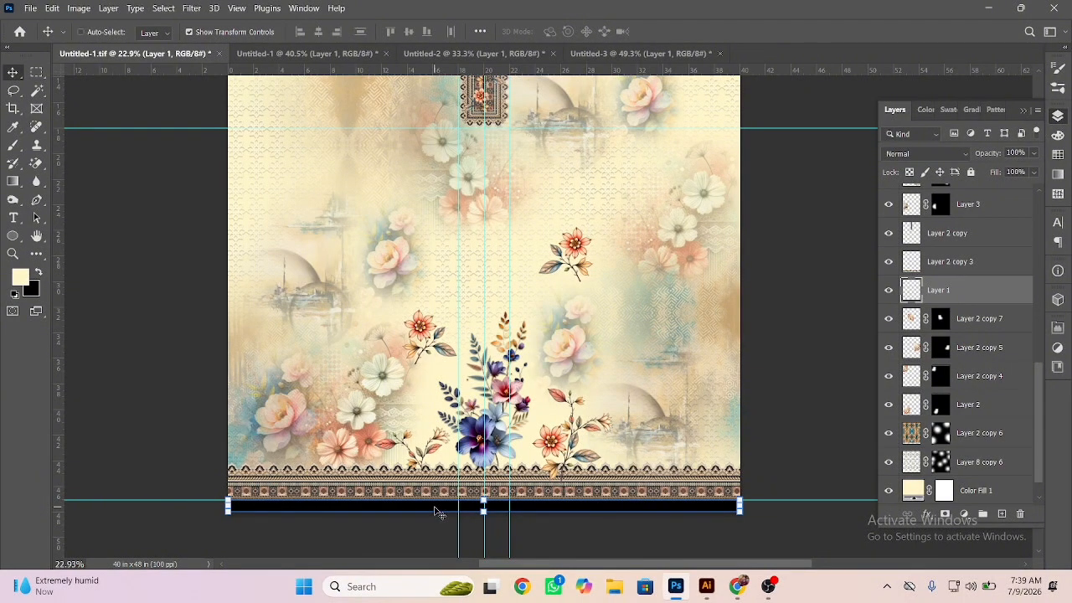
{"action": "key", "text": "x"}
{"action": "key", "text": "ctrl+BackSpace"}
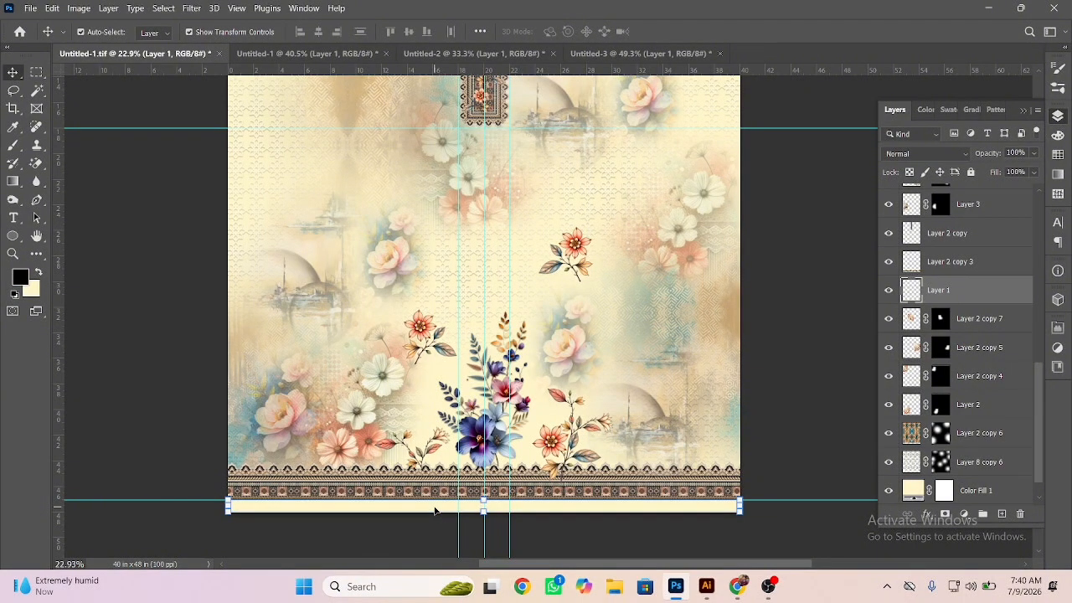
{"action": "left_click", "coordinate": [120, 303]}
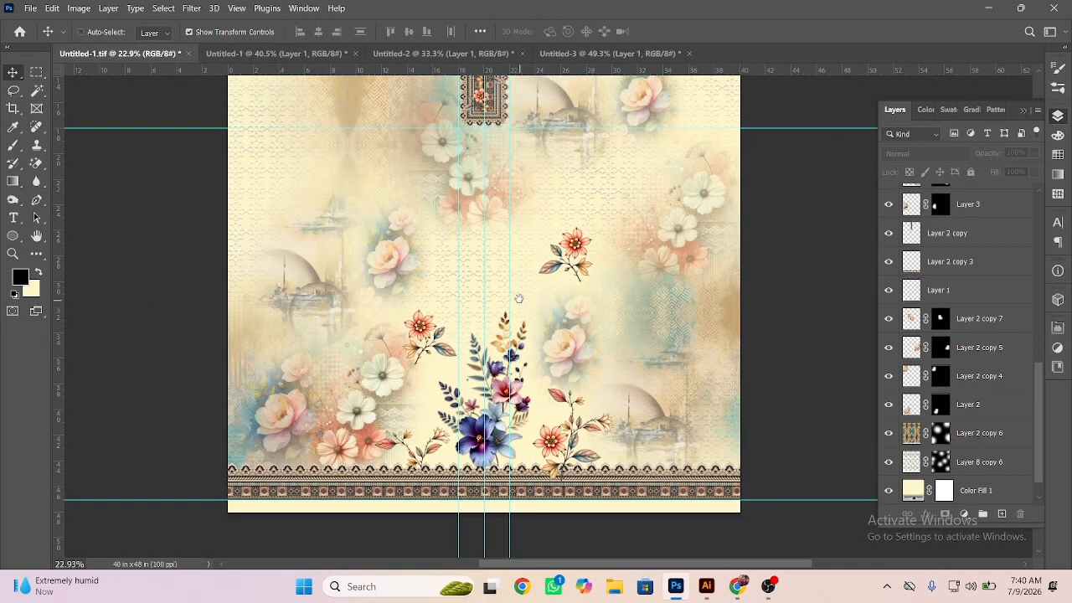
Step: Review the flowers, paintings and borders across the whole design and save the finished file
{"action": "left_click_drag", "start_coordinate": [516, 299], "coordinate": [590, 356]}
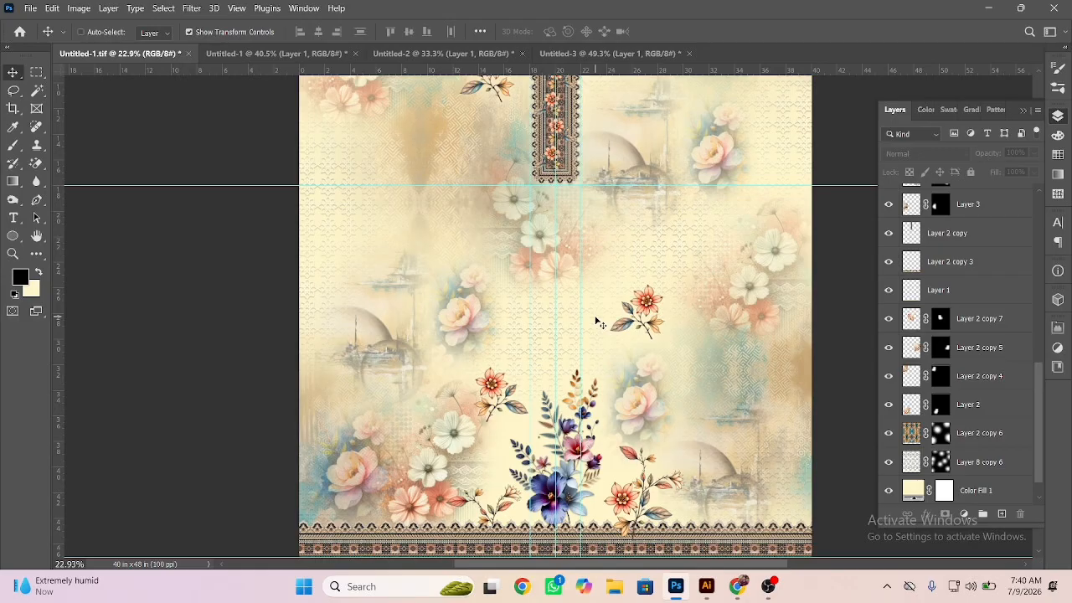
{"action": "scroll", "coordinate": [595, 321], "scroll_direction": "up", "scroll_amount": 4}
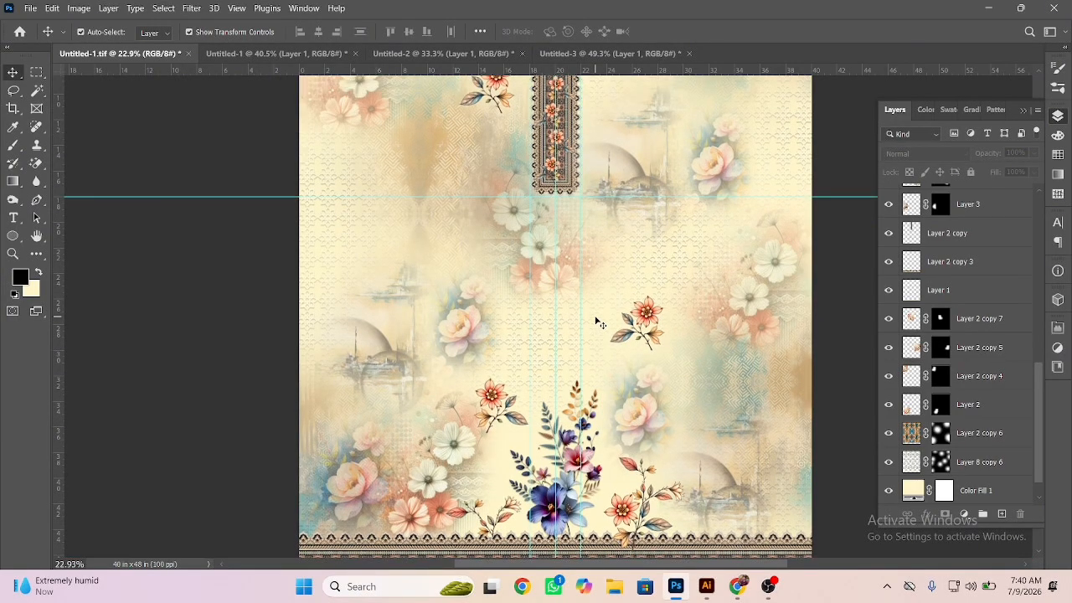
{"action": "left_click_drag", "start_coordinate": [307, 279], "coordinate": [251, 259]}
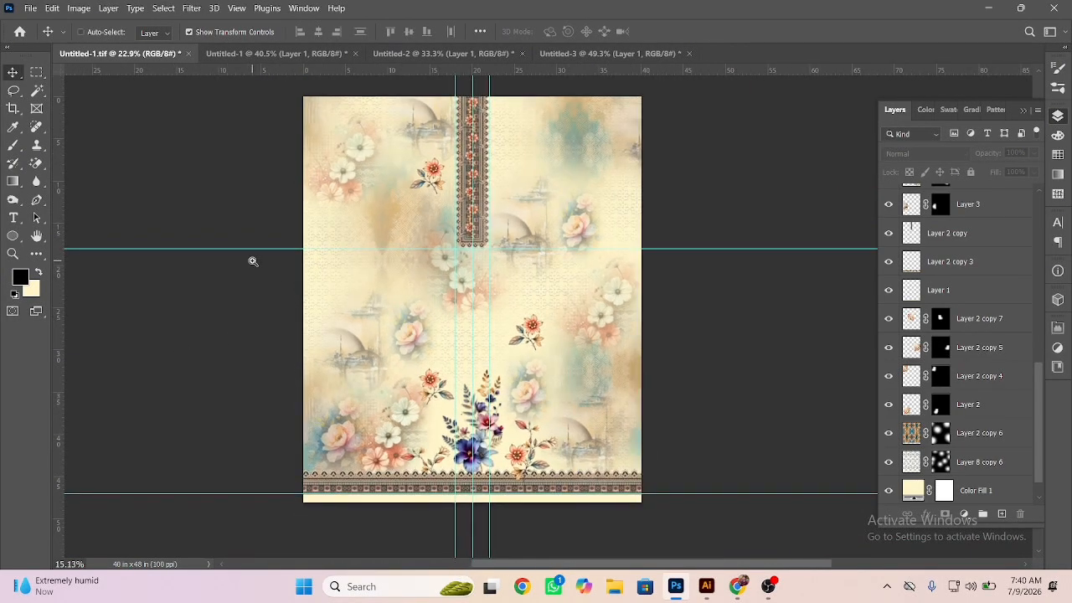
{"action": "key", "text": "ctrl+s"}
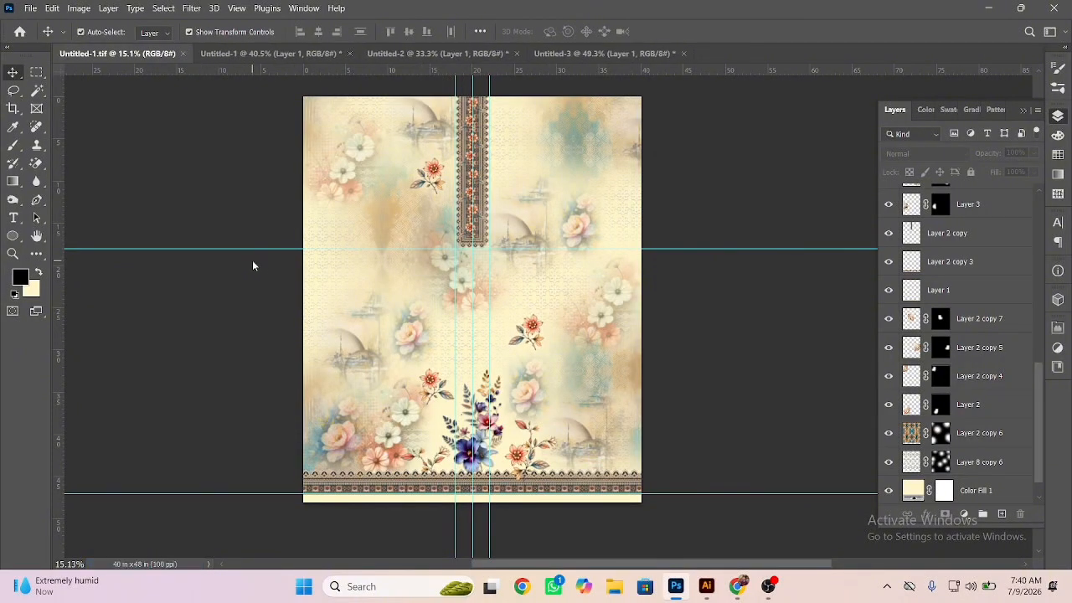
{"action": "left_click", "coordinate": [768, 586]}
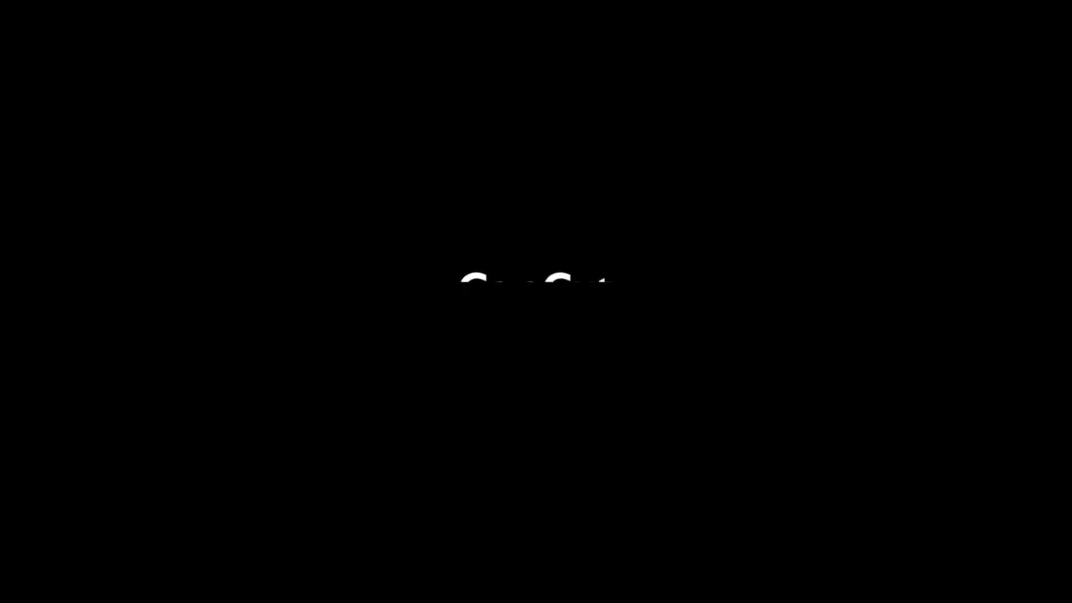